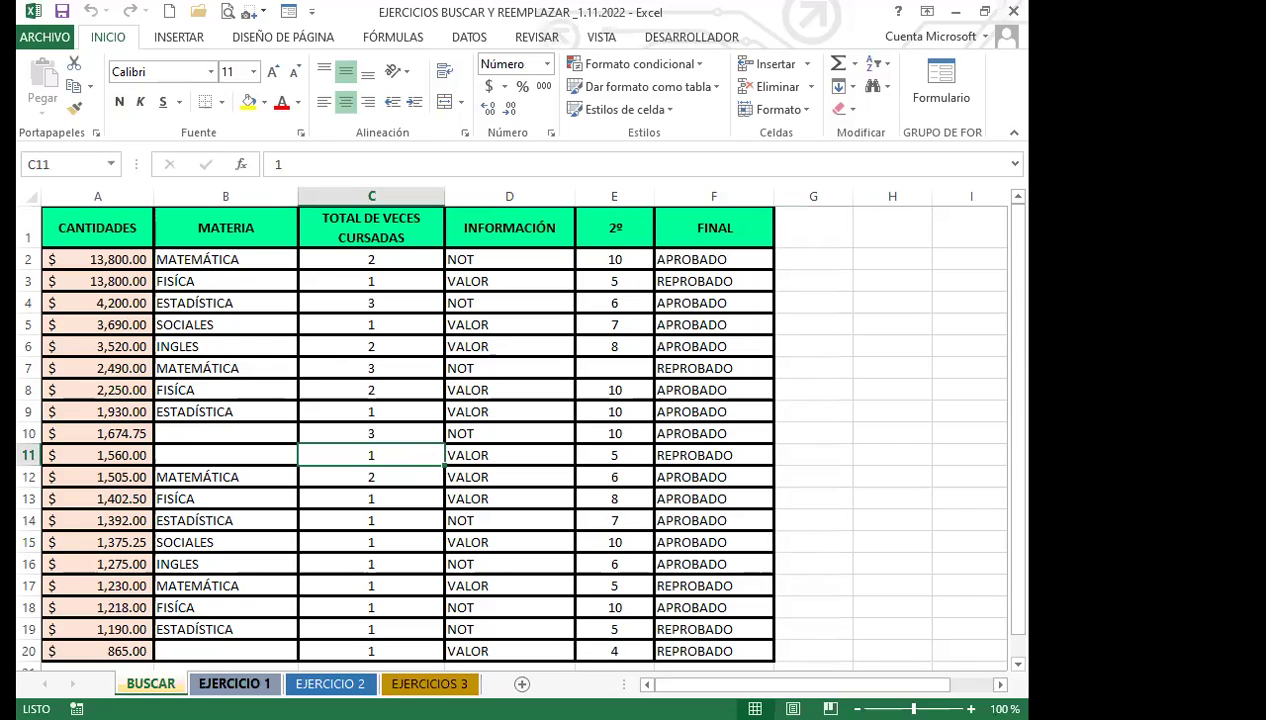
# Look through the tables on the EJERCICIO 1, EJERCICIO 2, EJERCICIOS 3 and BUSCAR sheets.
pyautogui.click(234, 683)
pyautogui.click(330, 683)
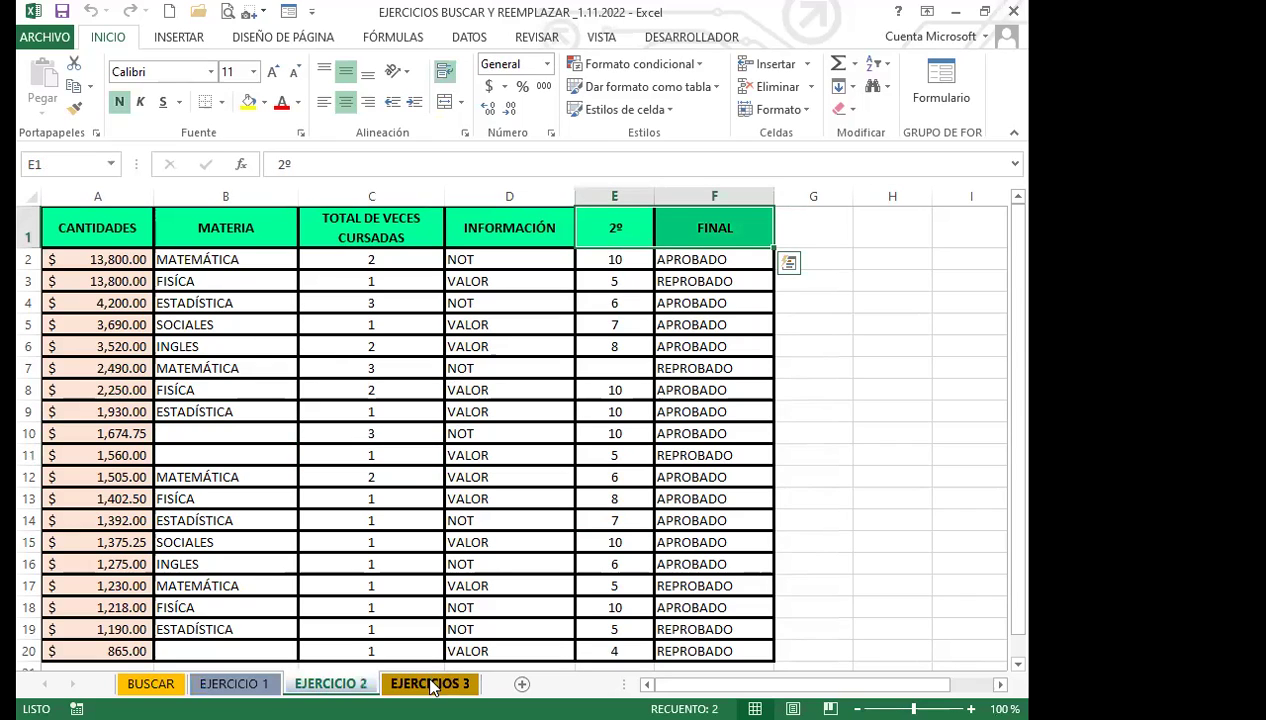
pyautogui.click(224, 683)
pyautogui.click(184, 683)
pyautogui.click(193, 683)
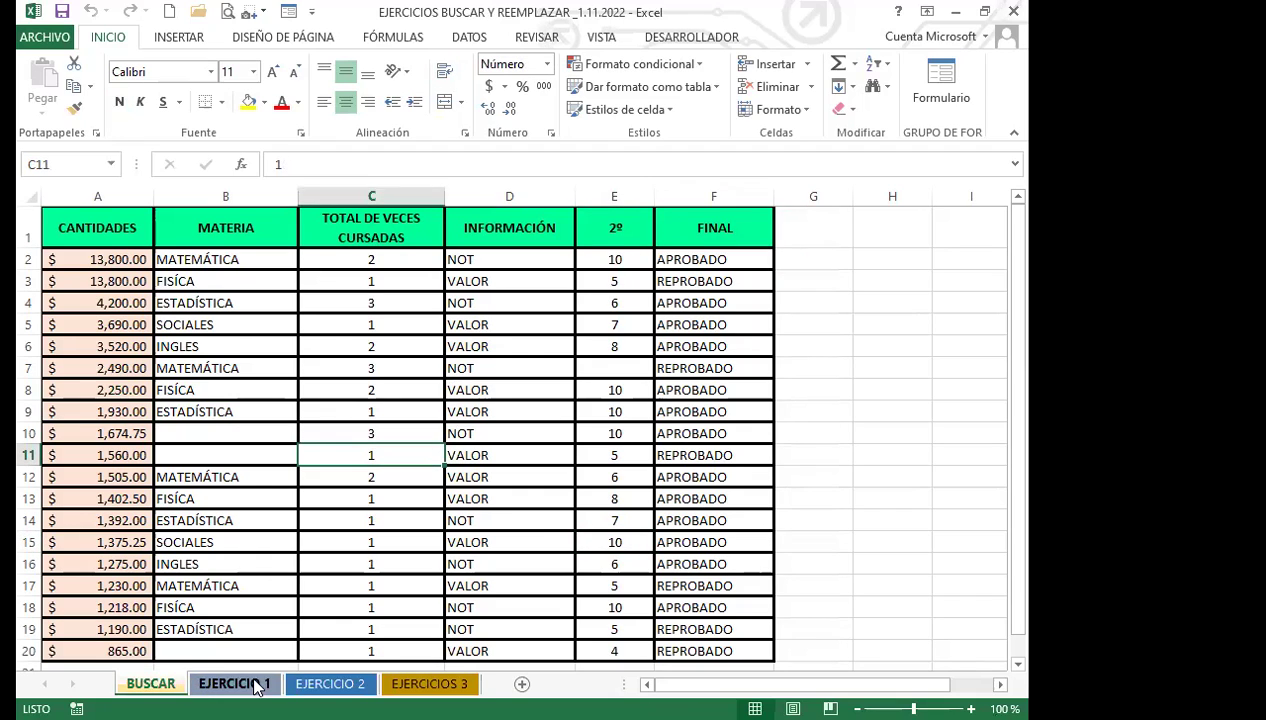
pyautogui.click(429, 683)
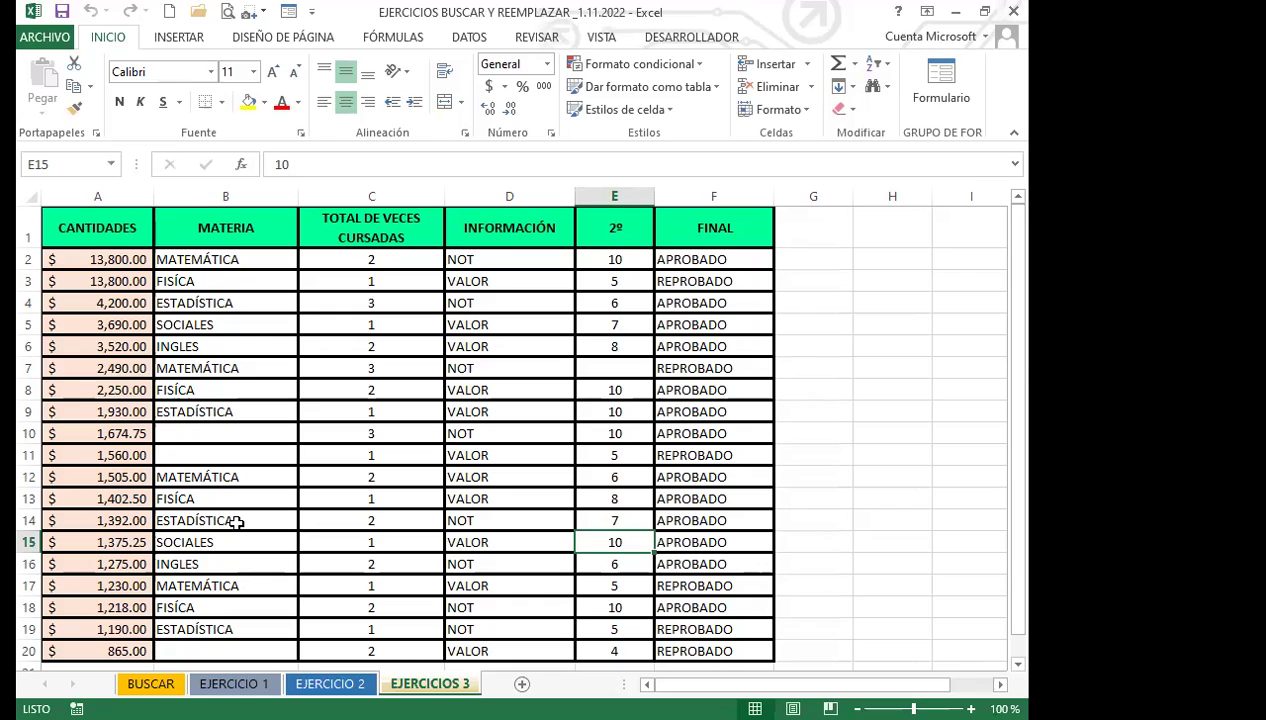
pyautogui.hotkey('ctrl', 'pageup')
pyautogui.hotkey('ctrl', 'pageup')
pyautogui.hotkey('ctrl', 'pageup')
pyautogui.click(522, 513)
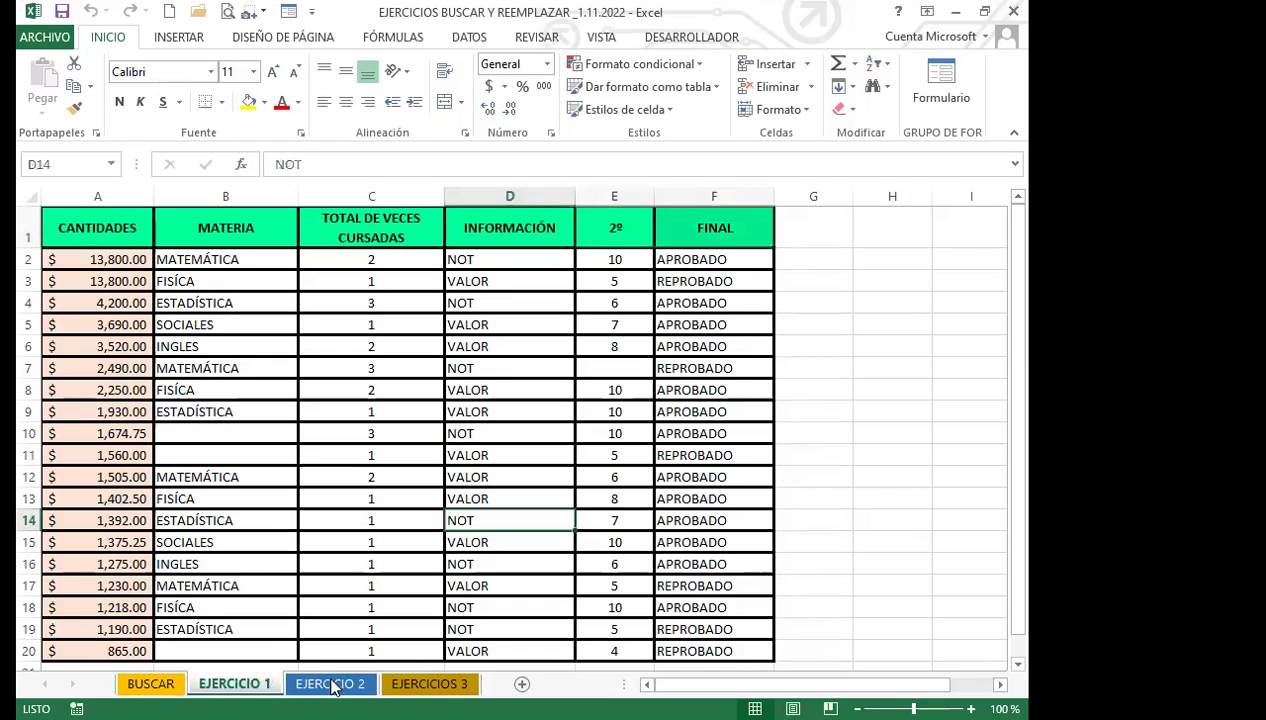
pyautogui.click(456, 684)
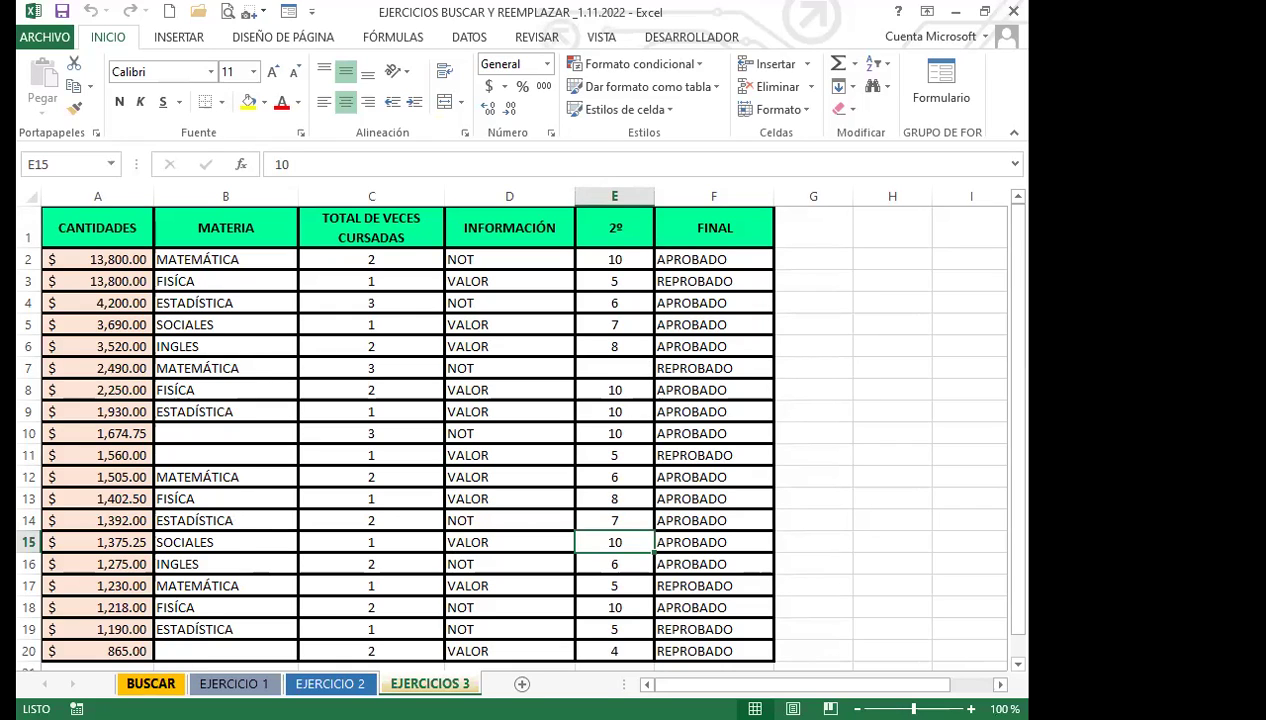
# Return to the BUSCAR sheet and review its table, including each column header from CANTIDADES to FINAL.
pyautogui.click(150, 683)
pyautogui.click(371, 564)
pyautogui.click(578, 479)
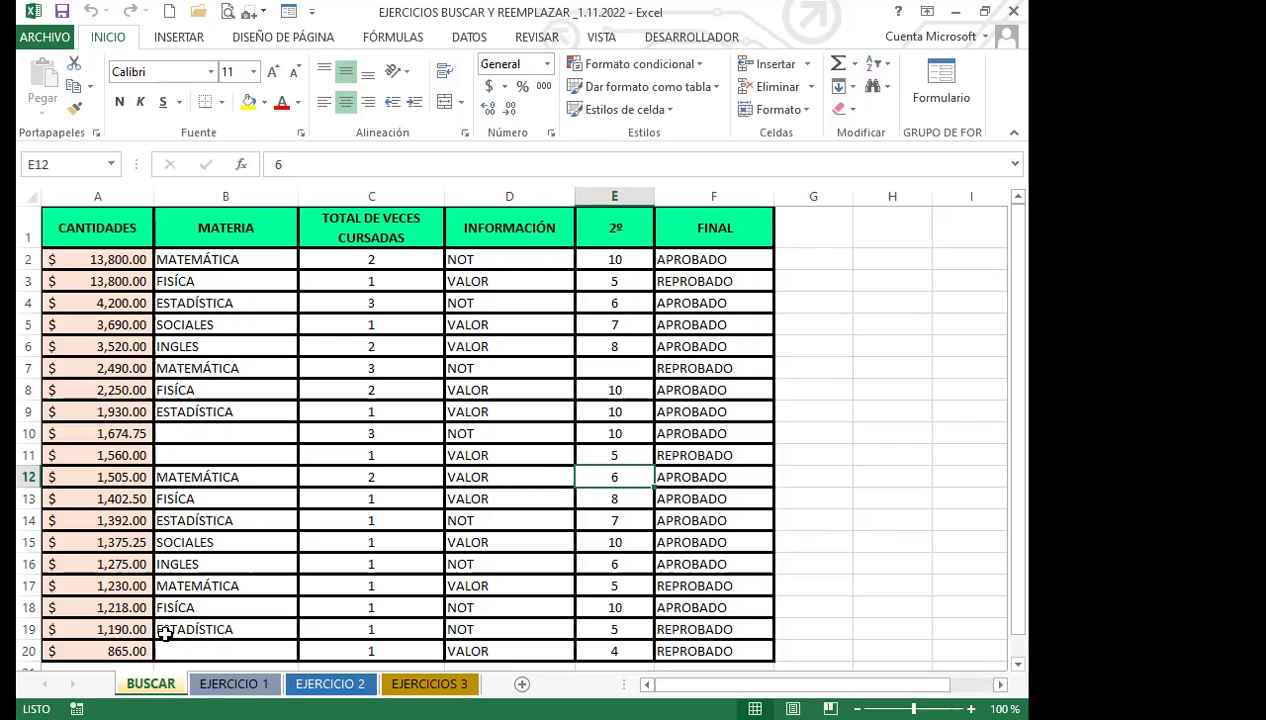
pyautogui.click(262, 478)
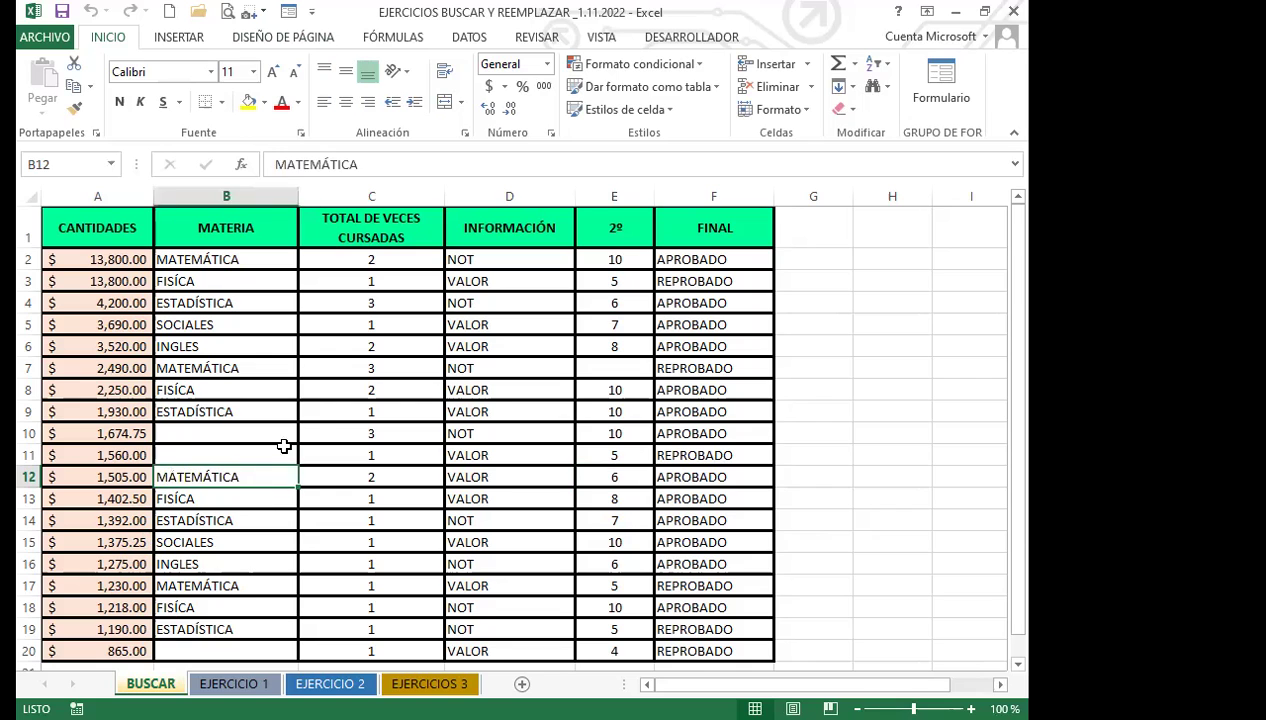
pyautogui.click(493, 405)
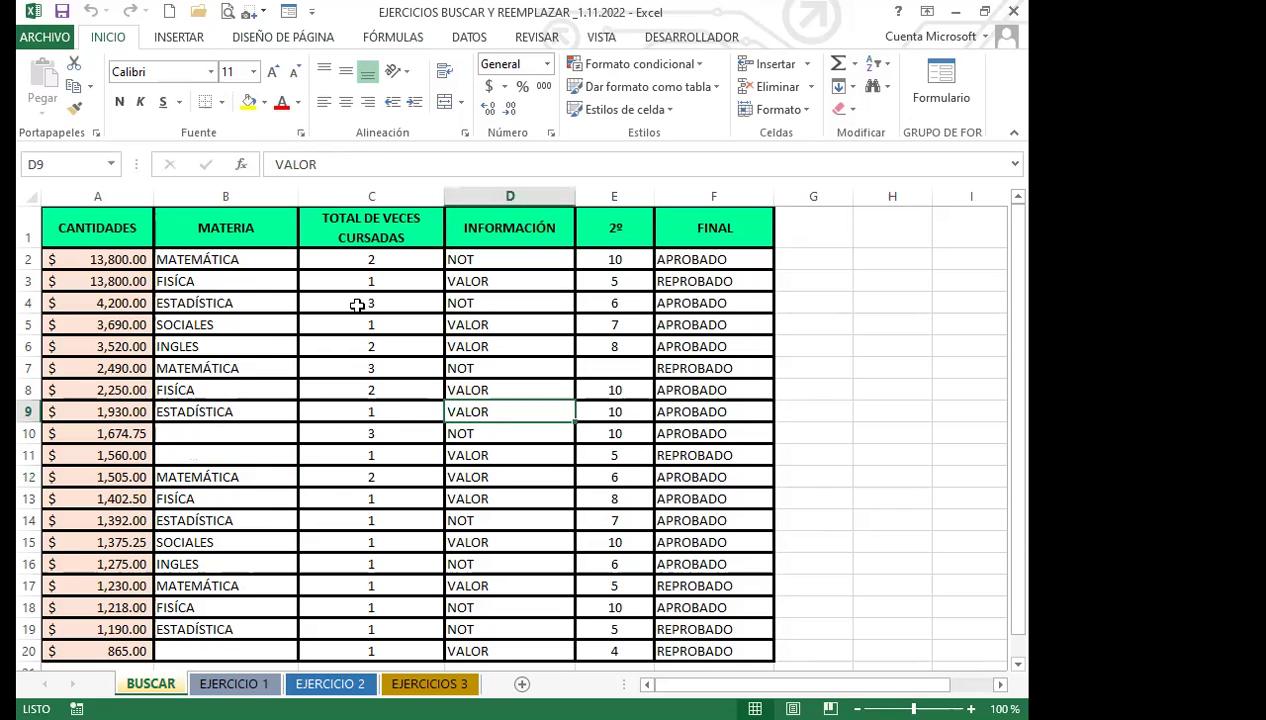
pyautogui.scroll(-1, 146, 518)
pyautogui.scroll(1, 127, 520)
pyautogui.click(120, 228)
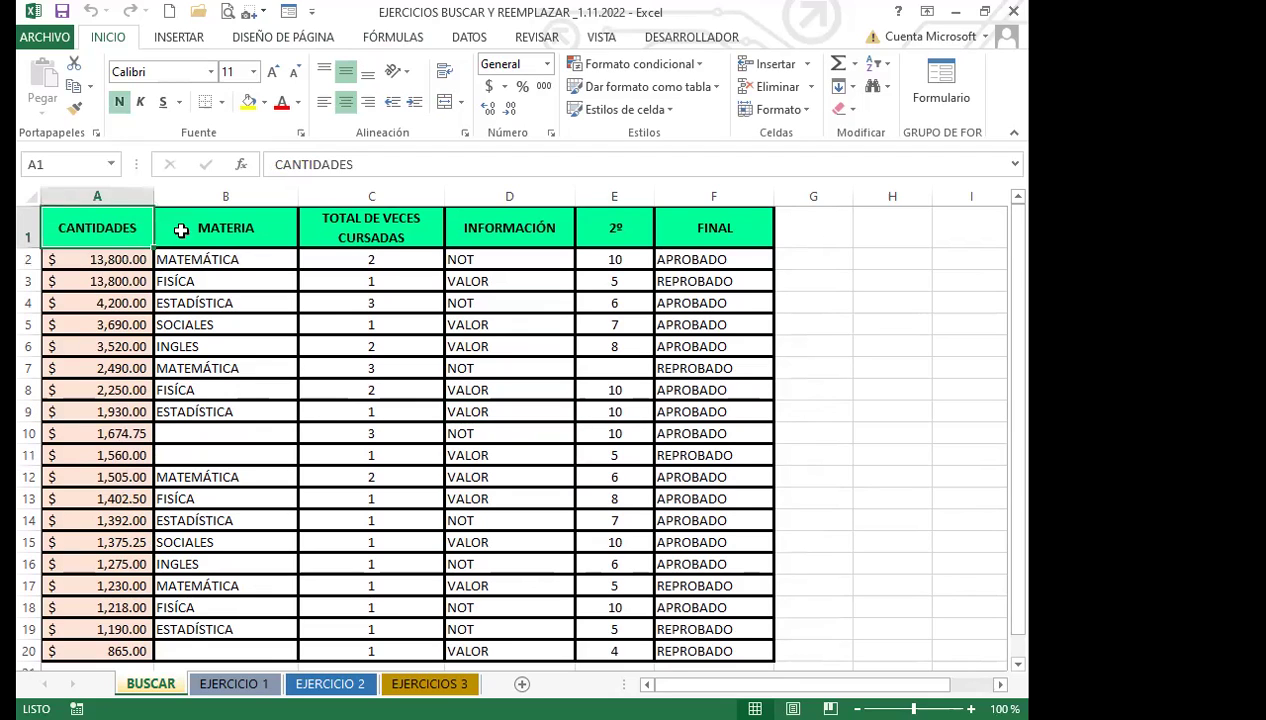
pyautogui.click(240, 228)
pyautogui.click(355, 228)
pyautogui.click(497, 228)
pyautogui.click(599, 228)
pyautogui.click(683, 230)
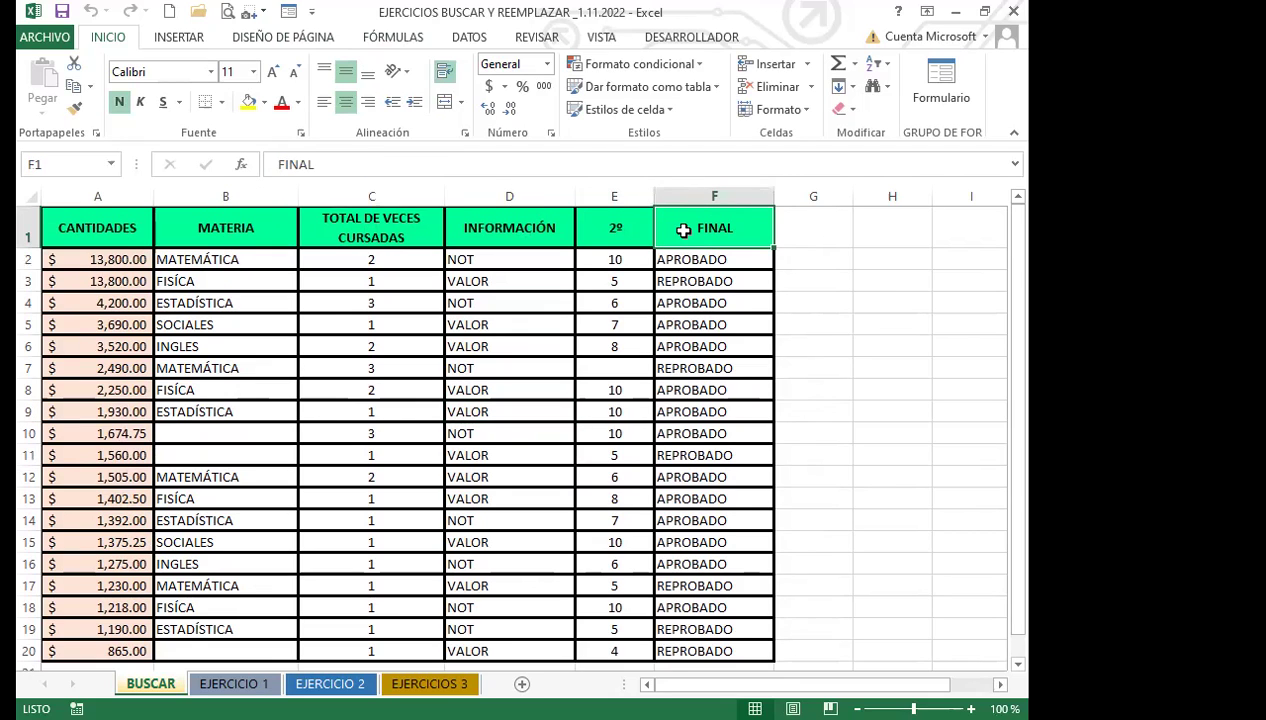
# Inspect the formulas behind the FINAL results in F7 and F9, along with the grades in the 2º column.
pyautogui.click(232, 303)
pyautogui.click(710, 367)
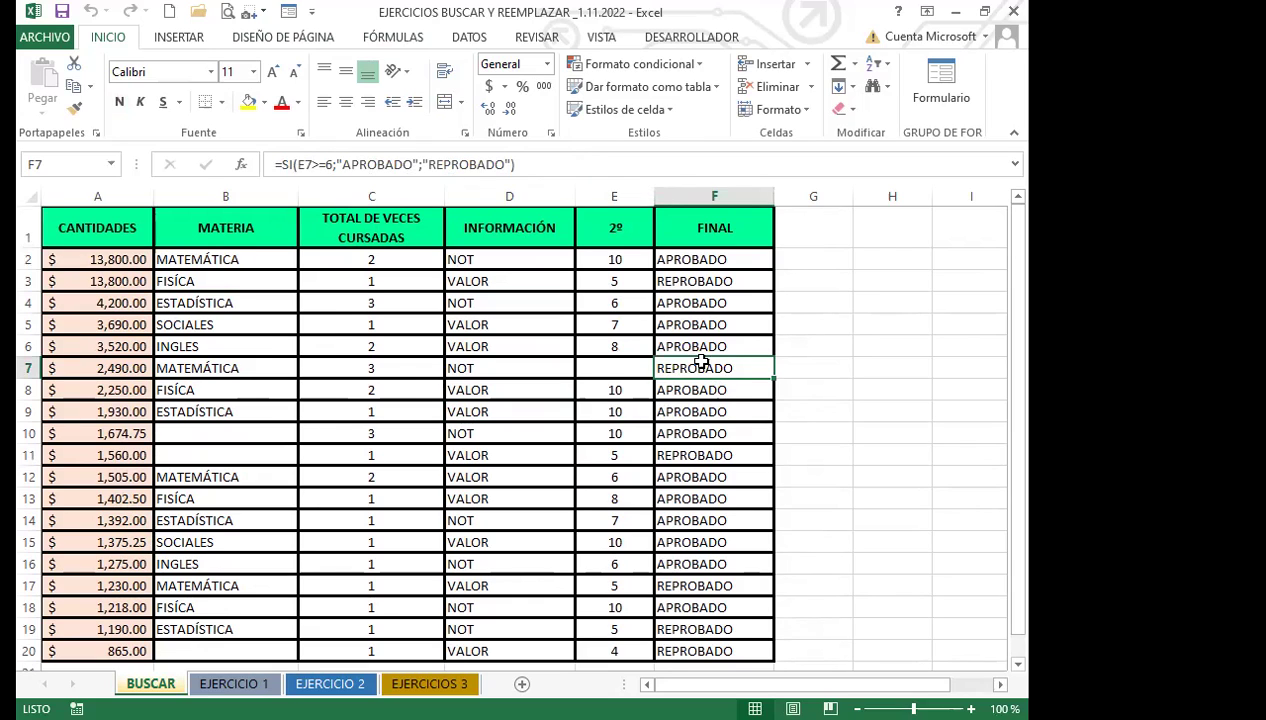
pyautogui.click(698, 411)
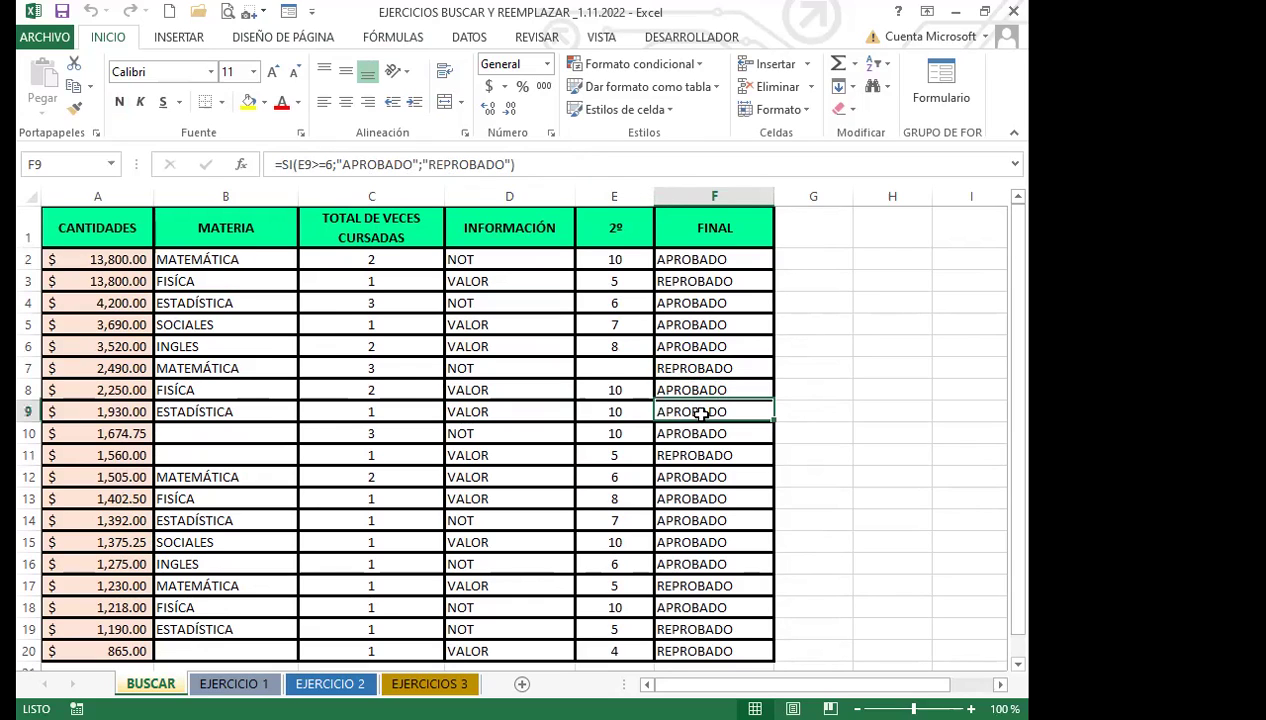
pyautogui.click(697, 371)
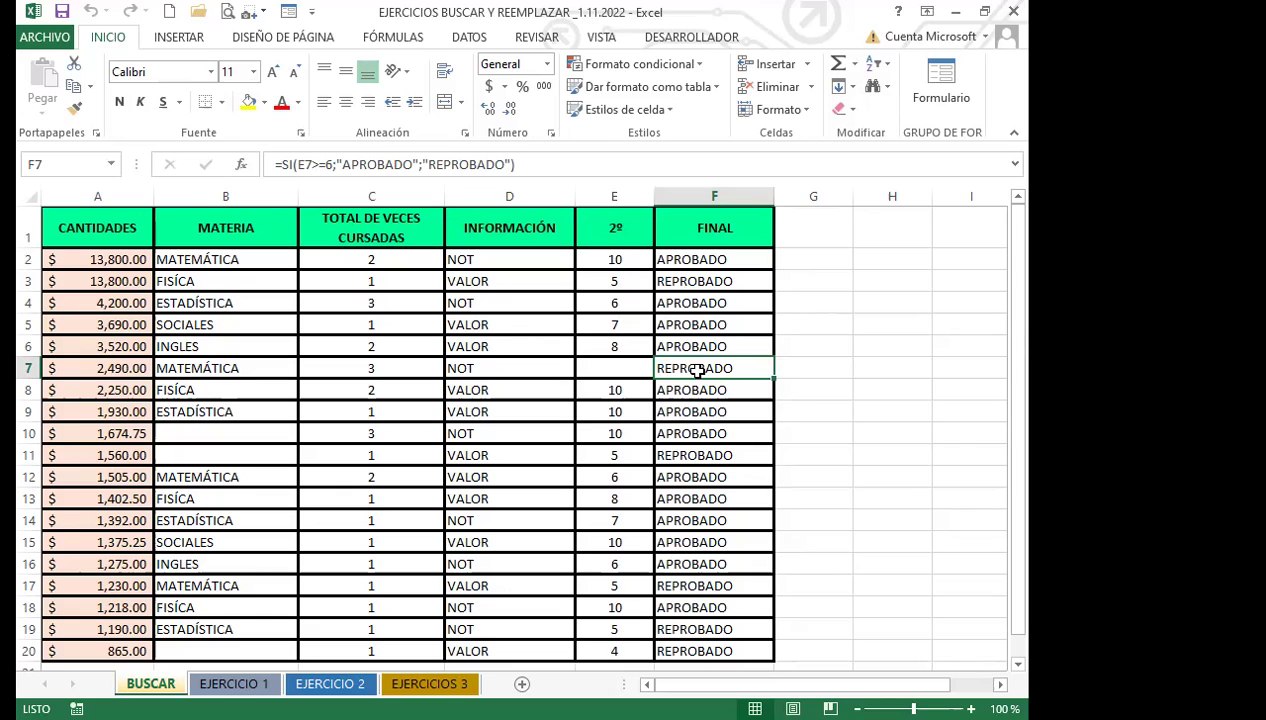
pyautogui.click(589, 394)
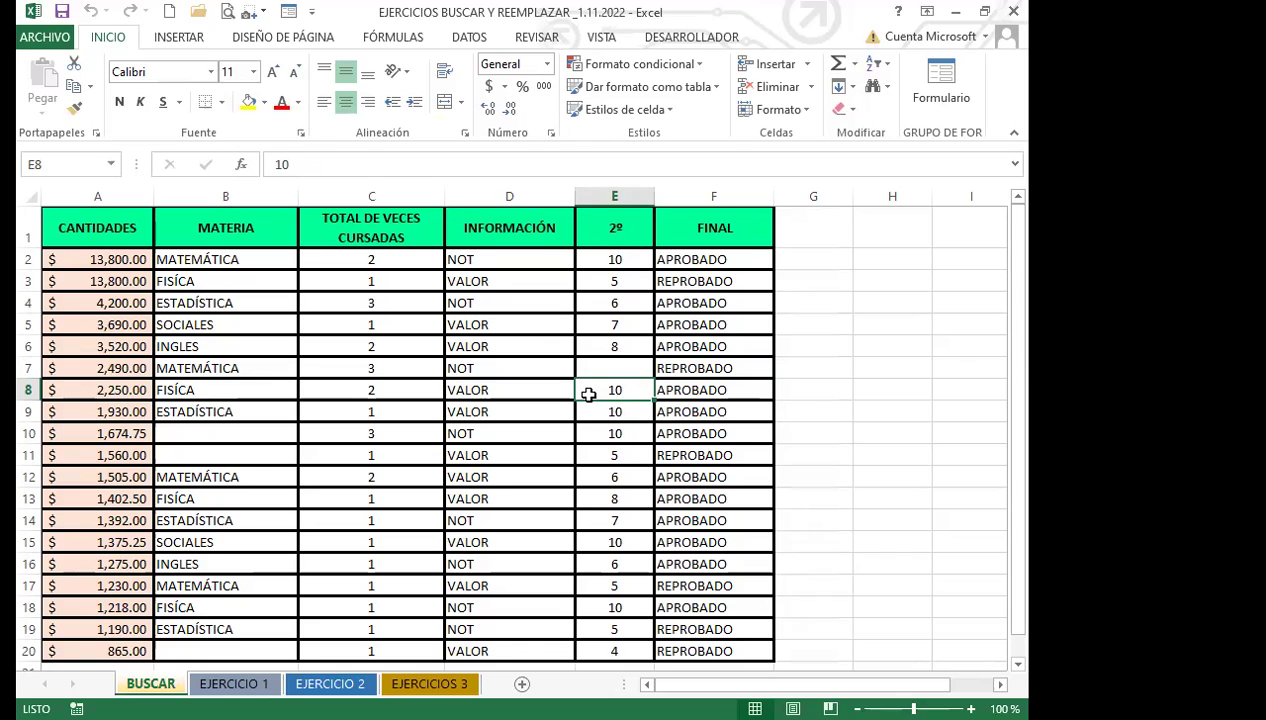
# Check the blank cells in the table: B10, B11 and B20 under MATERIA and E7 under 2º.
pyautogui.click(257, 344)
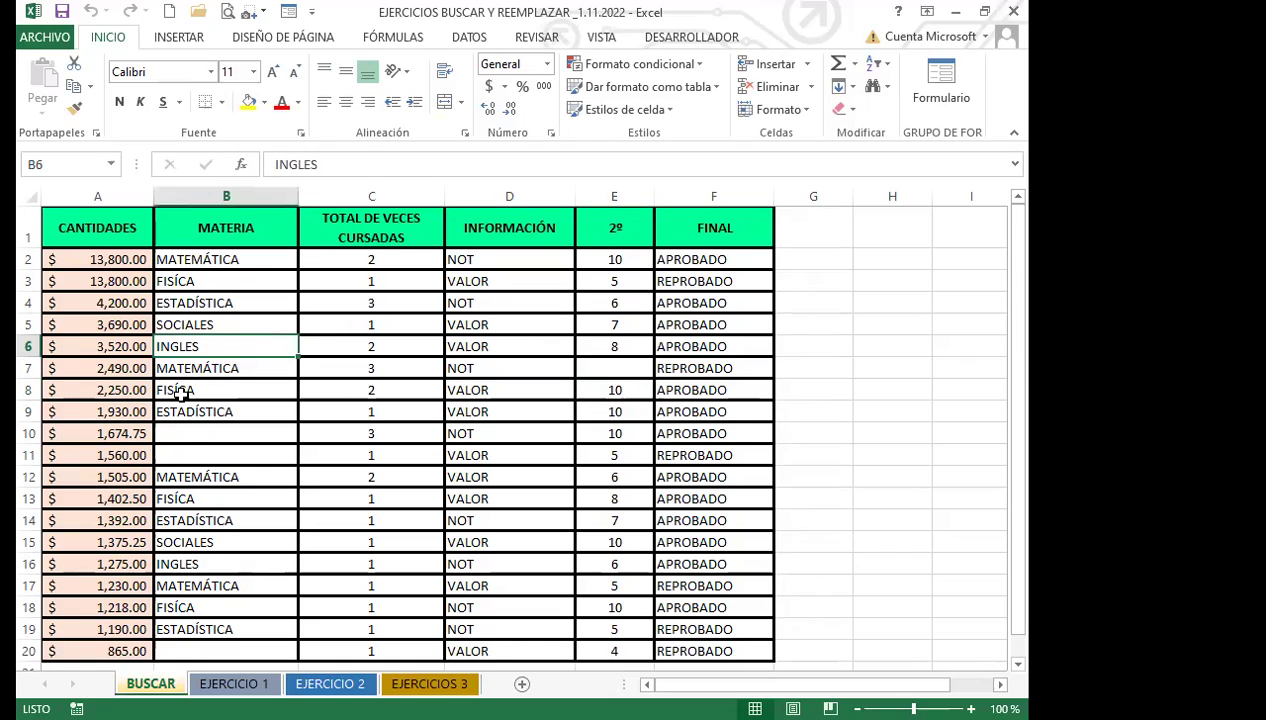
pyautogui.click(222, 432)
pyautogui.click(223, 452)
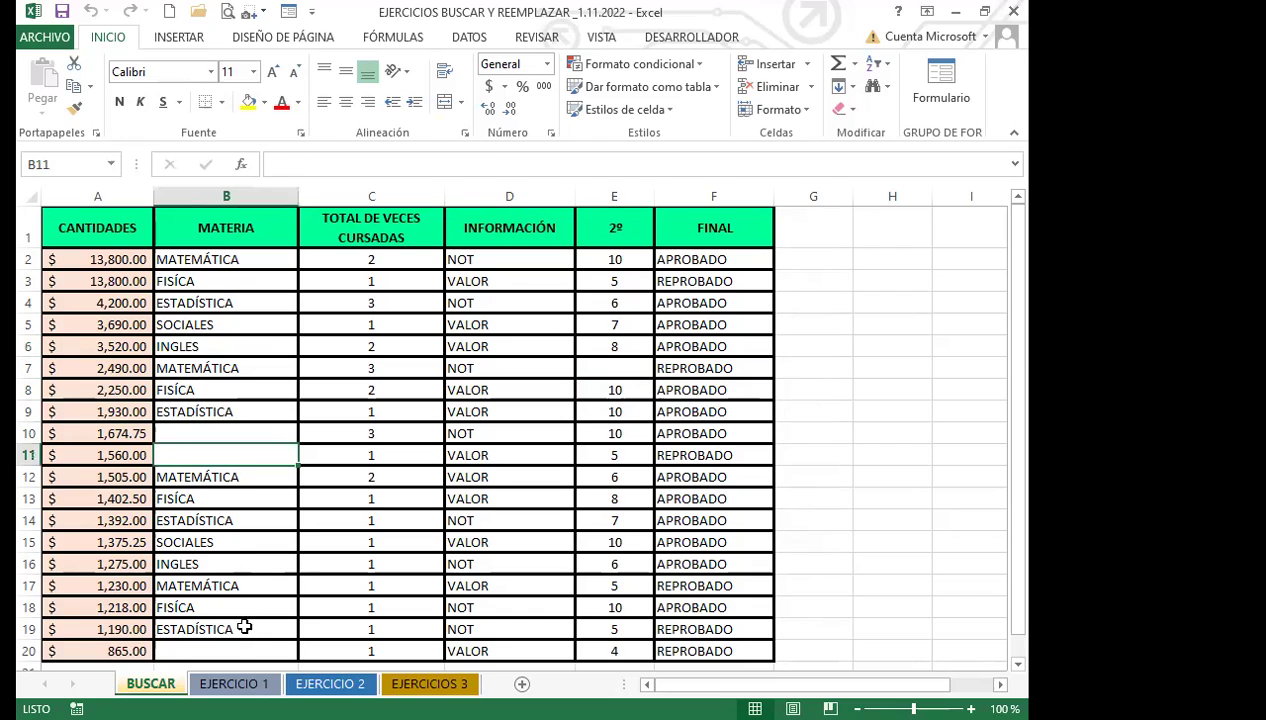
pyautogui.click(236, 647)
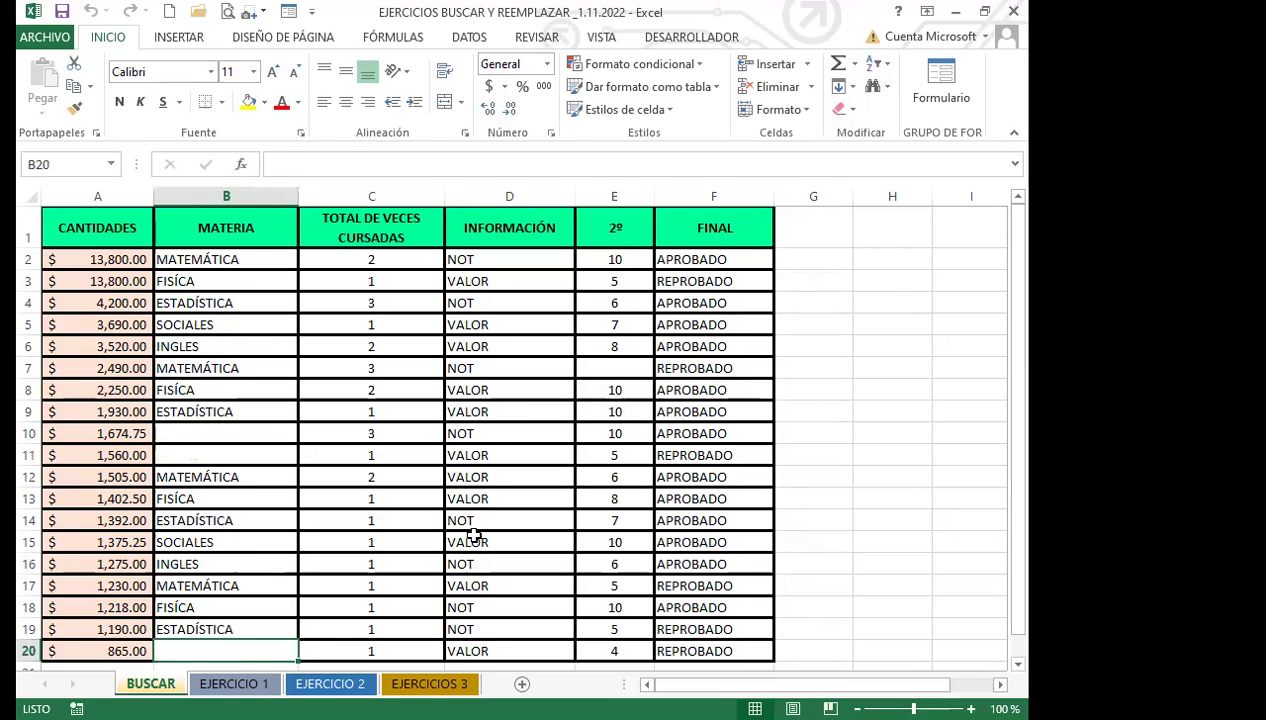
pyautogui.click(581, 366)
pyautogui.click(226, 432)
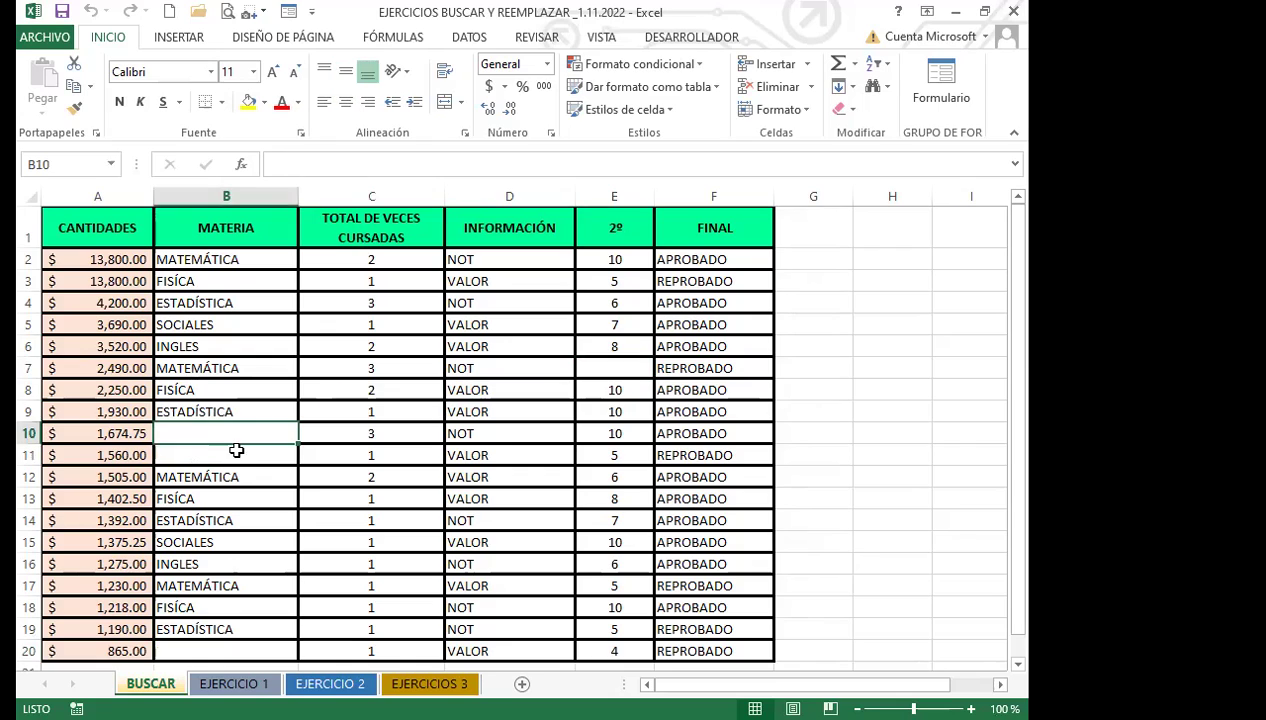
pyautogui.click(249, 450)
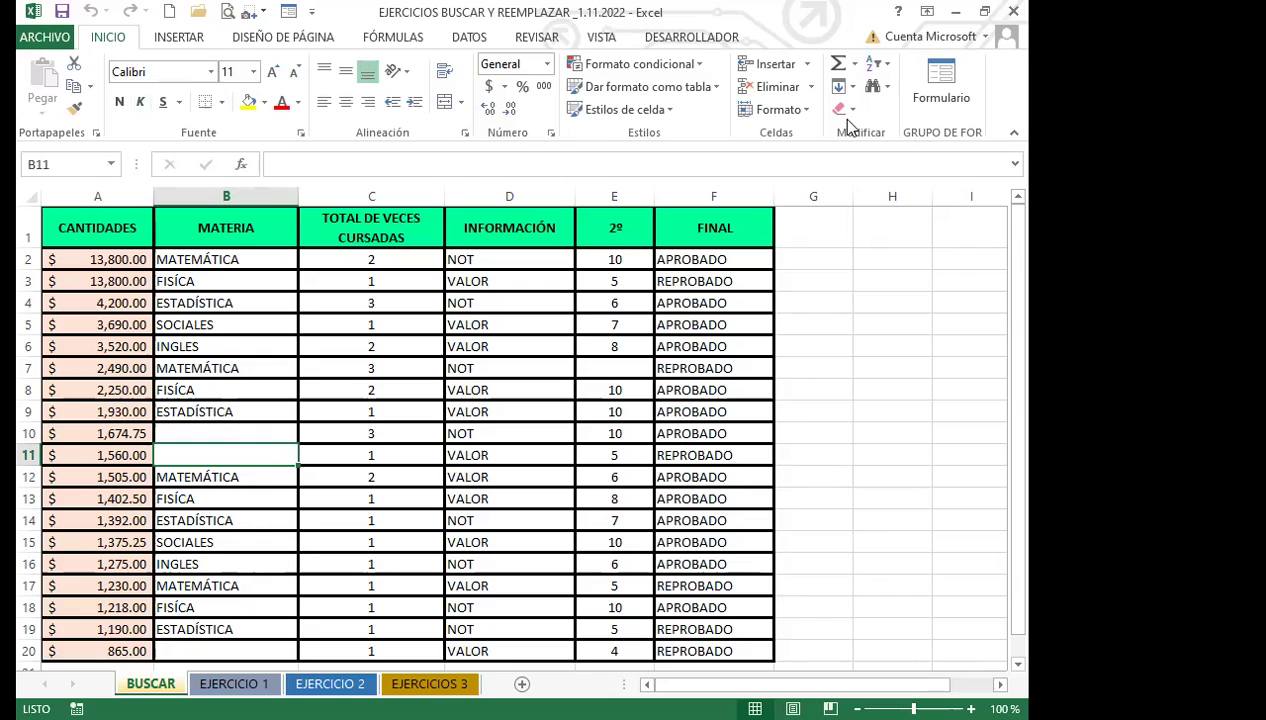
# Open the find dialog with the Buscar command, view its Reemplazar fields and close it.
pyautogui.click(891, 90)
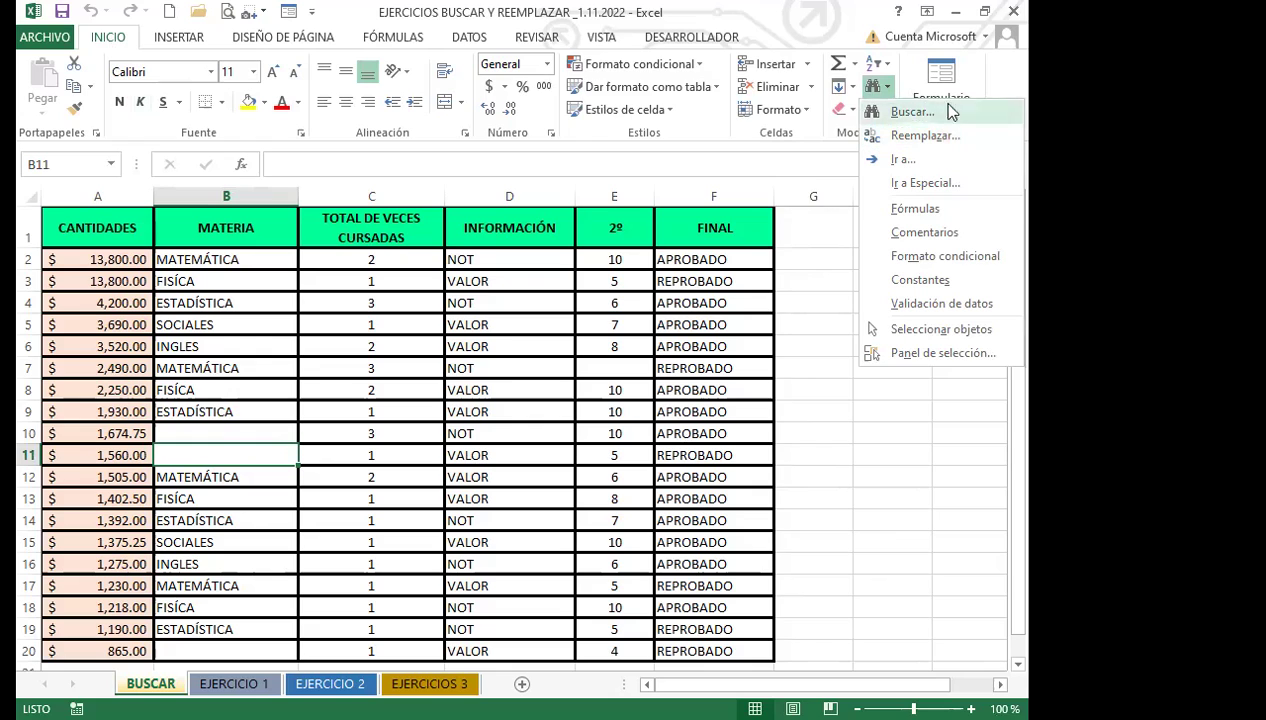
pyautogui.click(905, 113)
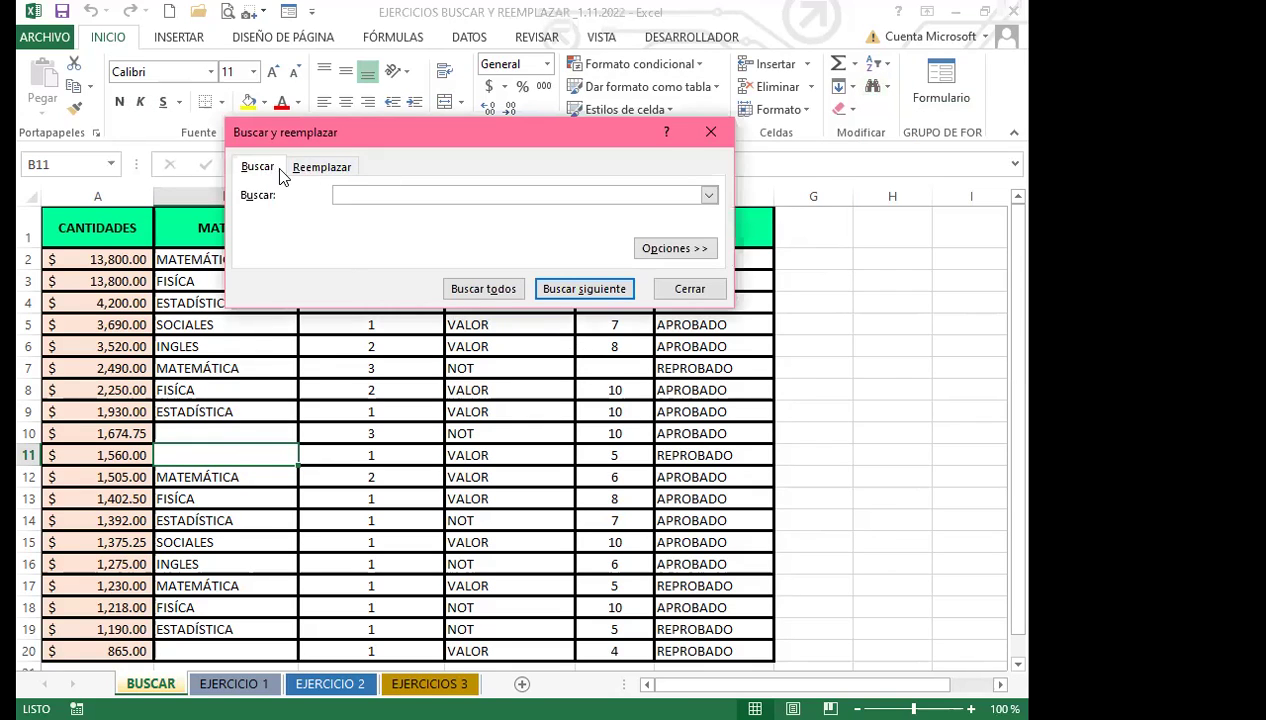
pyautogui.click(322, 170)
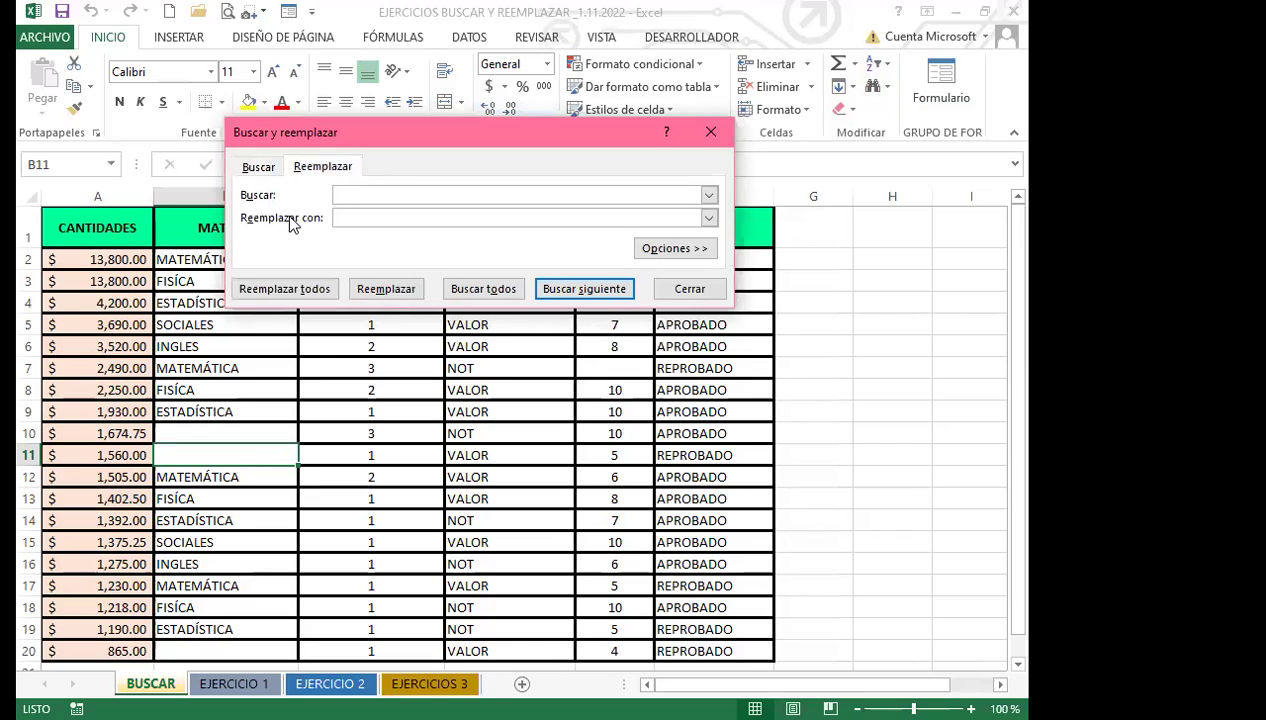
pyautogui.click(708, 131)
# View the search and replacement fields opened by the Reemplazar command, and close the dialog.
pyautogui.click(884, 88)
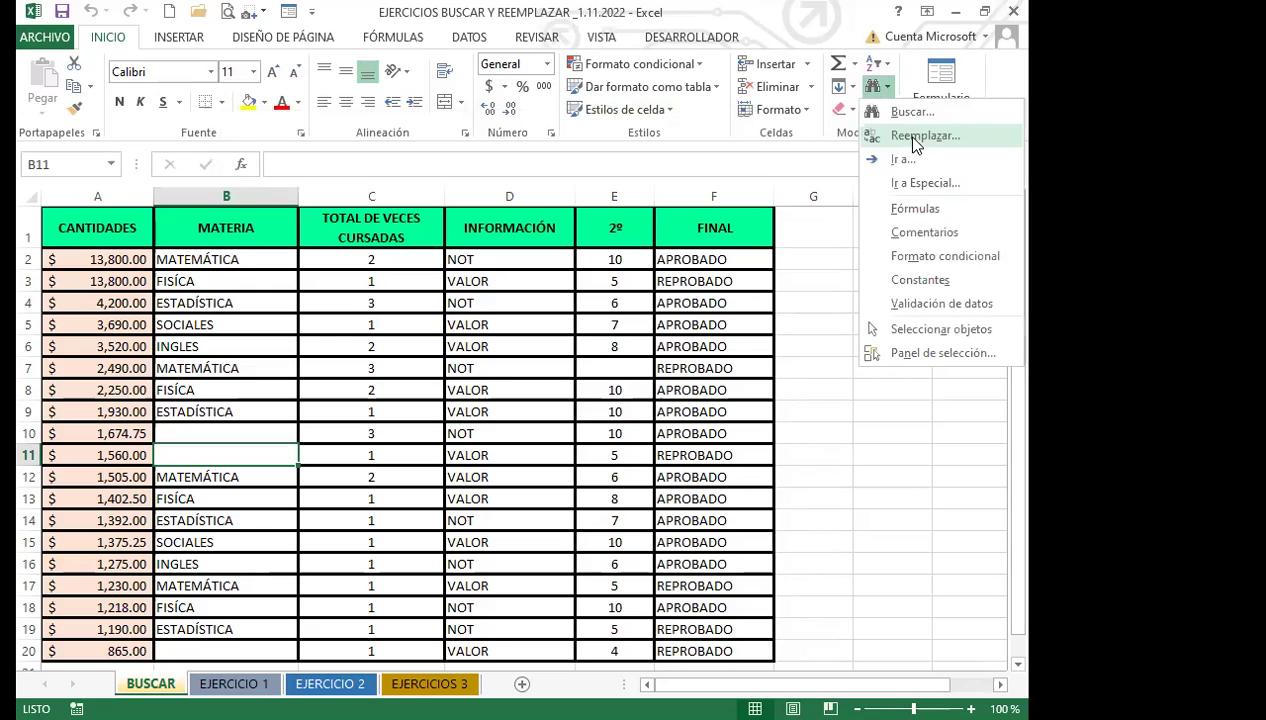
pyautogui.click(914, 139)
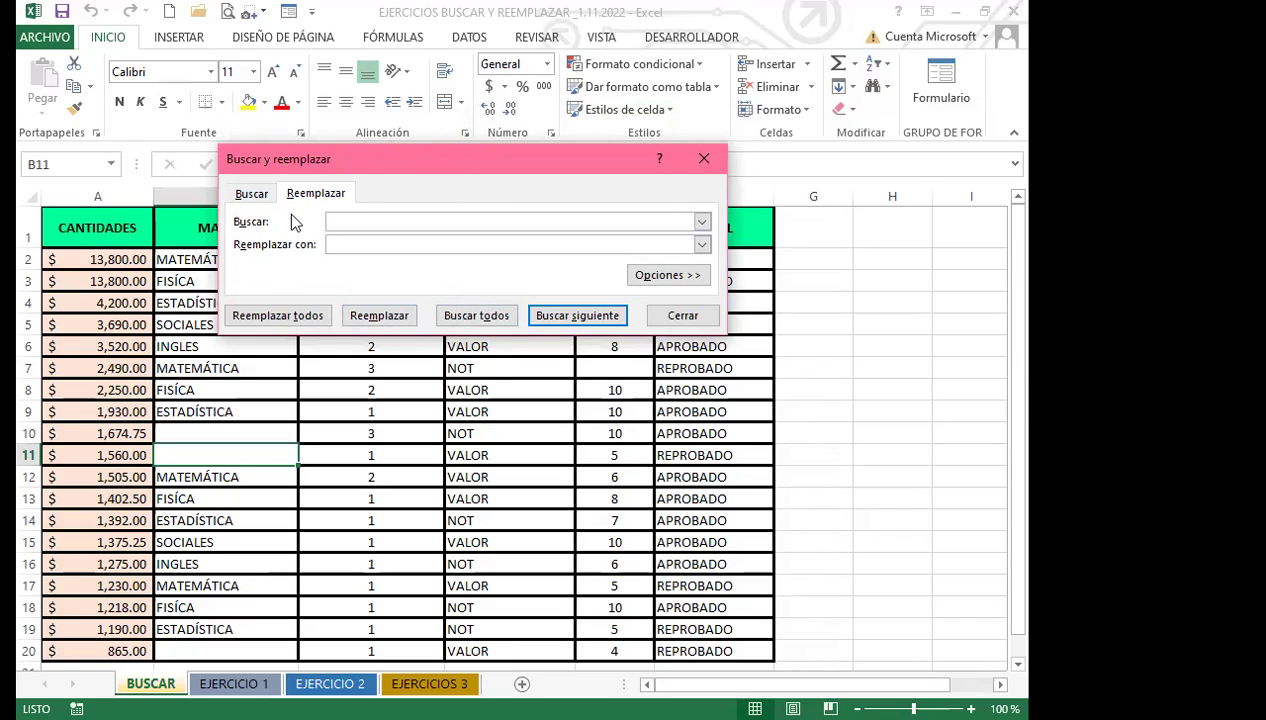
pyautogui.click(705, 163)
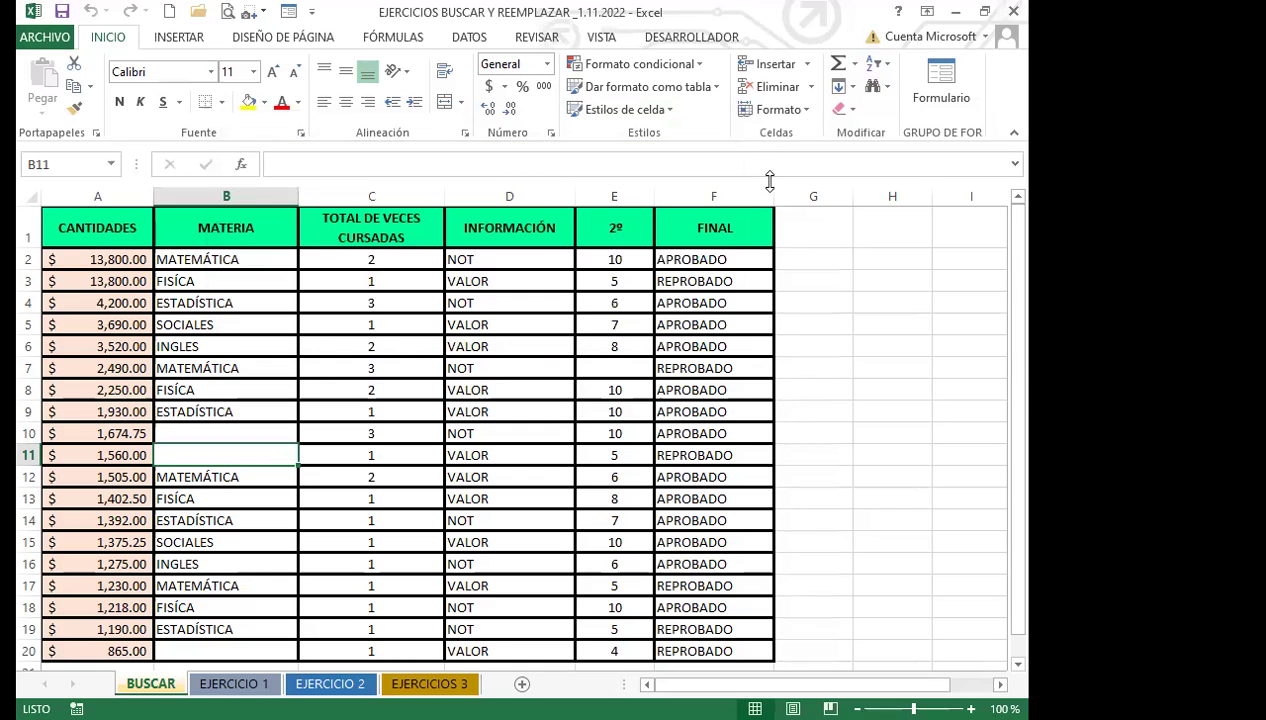
# Bring up the Buscar command again to view its search field, and dismiss the dialog.
pyautogui.click(885, 90)
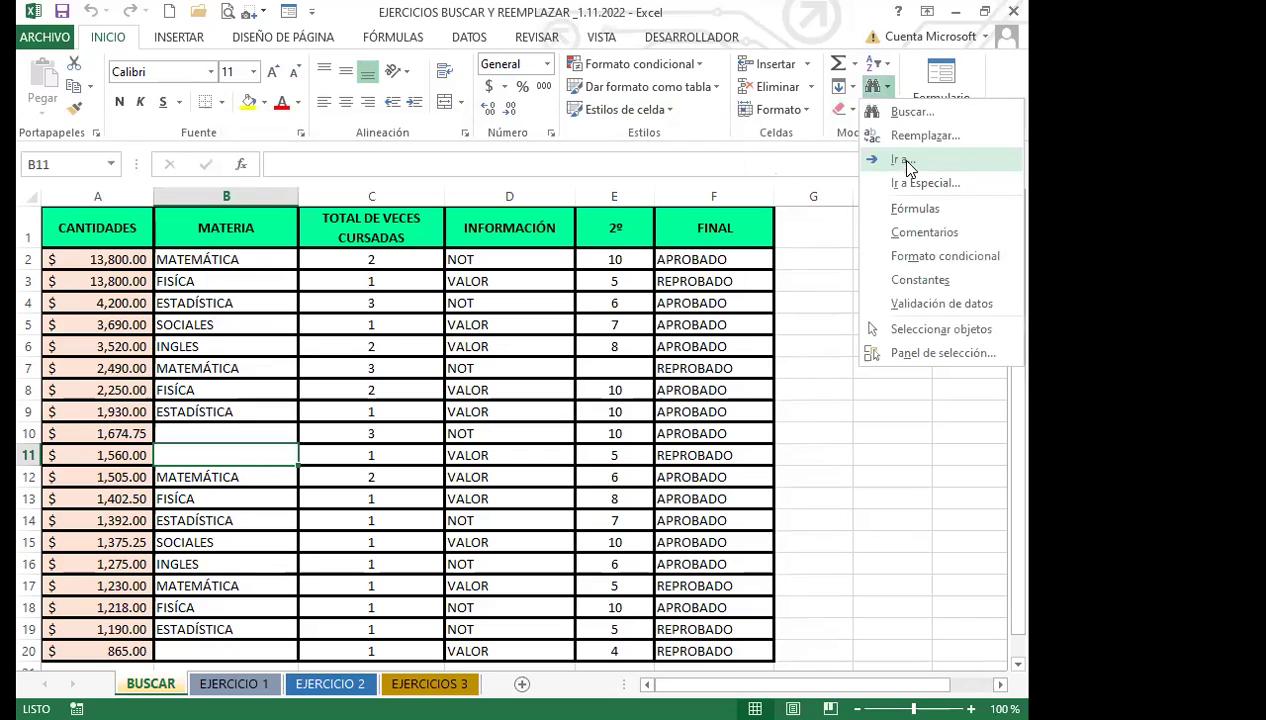
pyautogui.click(912, 113)
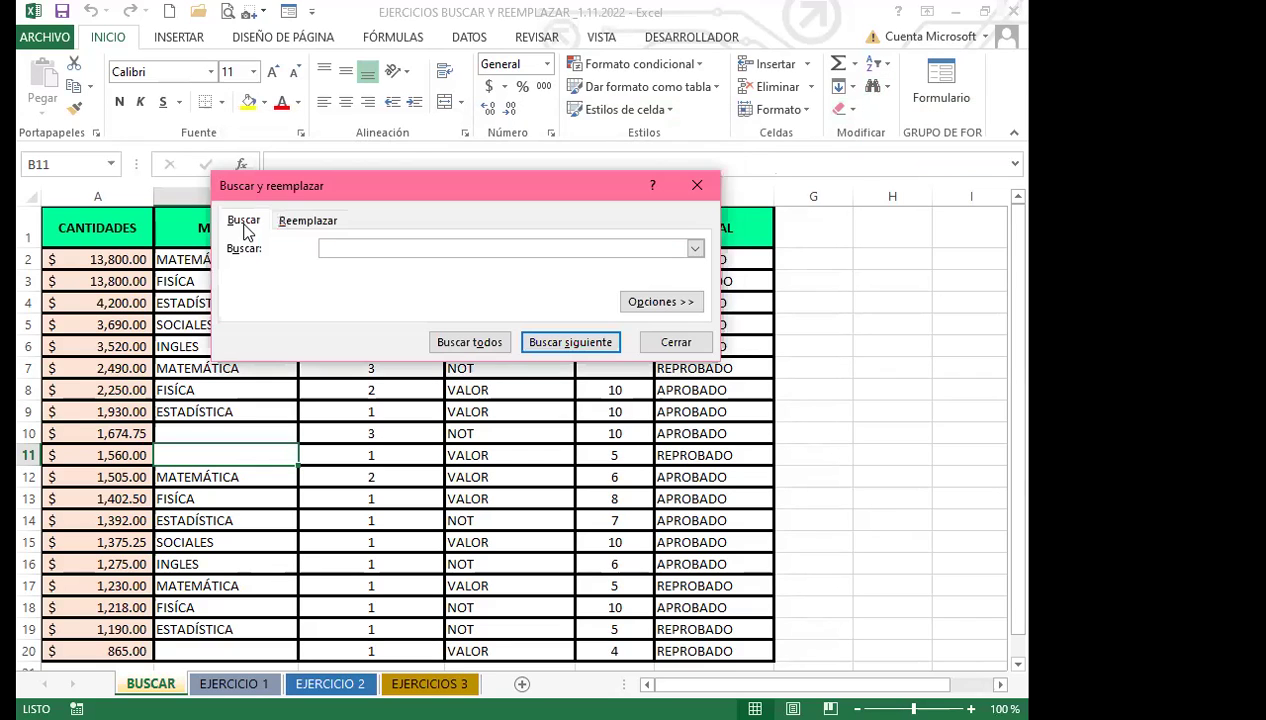
pyautogui.click(245, 222)
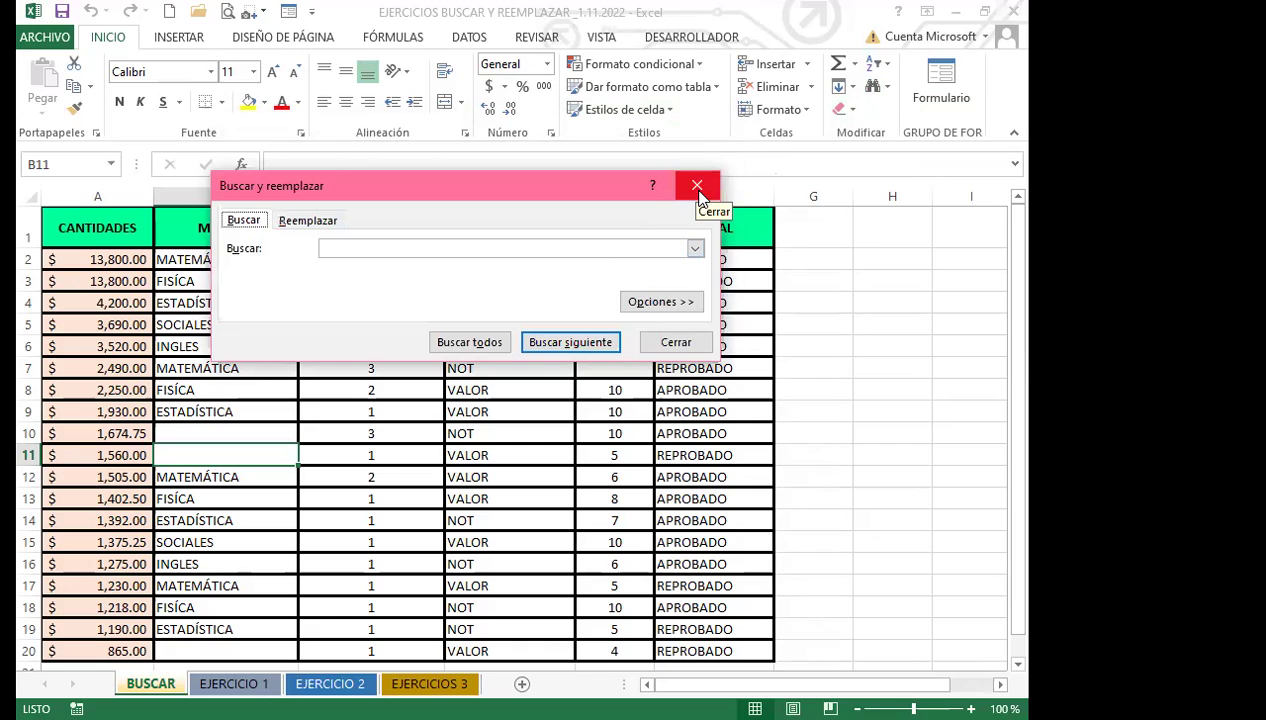
pyautogui.press('Escape')
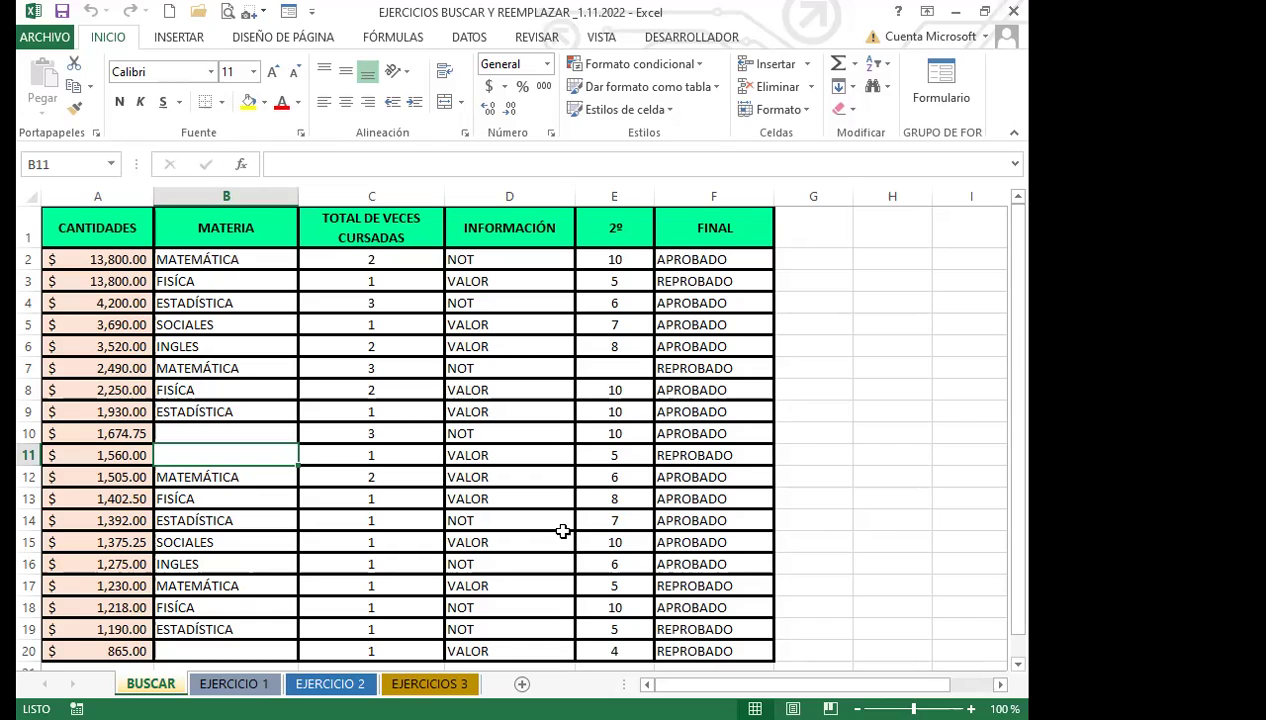
# Open Buscar y reemplazar in search mode, place it clear of the MATERIA column, and view its additional search options before collapsing them.
pyautogui.hotkey('ctrl', 'b')
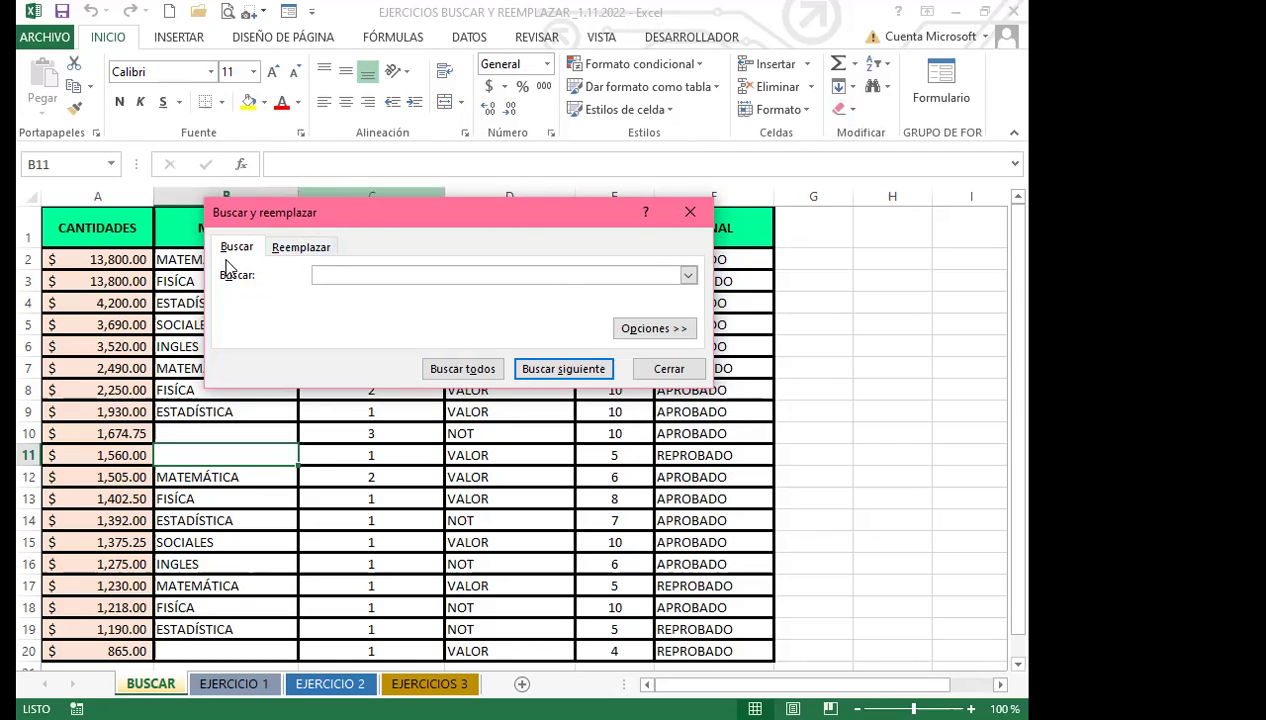
pyautogui.click(307, 250)
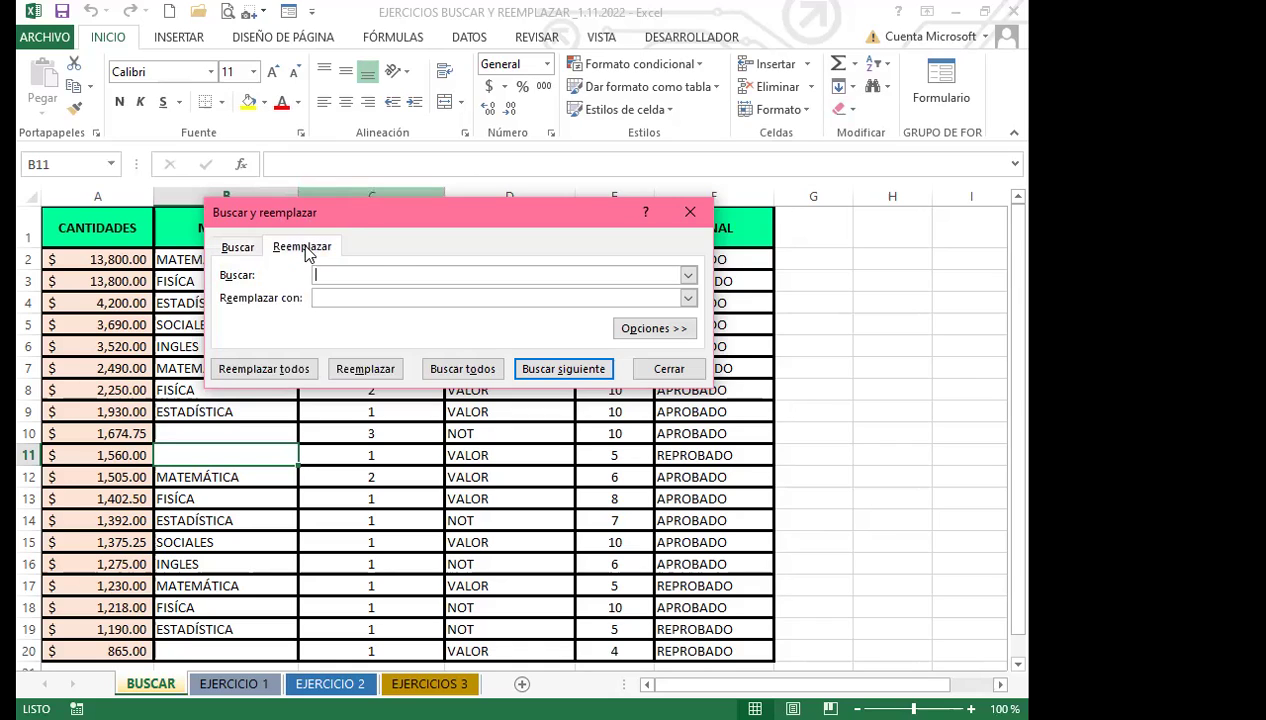
pyautogui.click(231, 252)
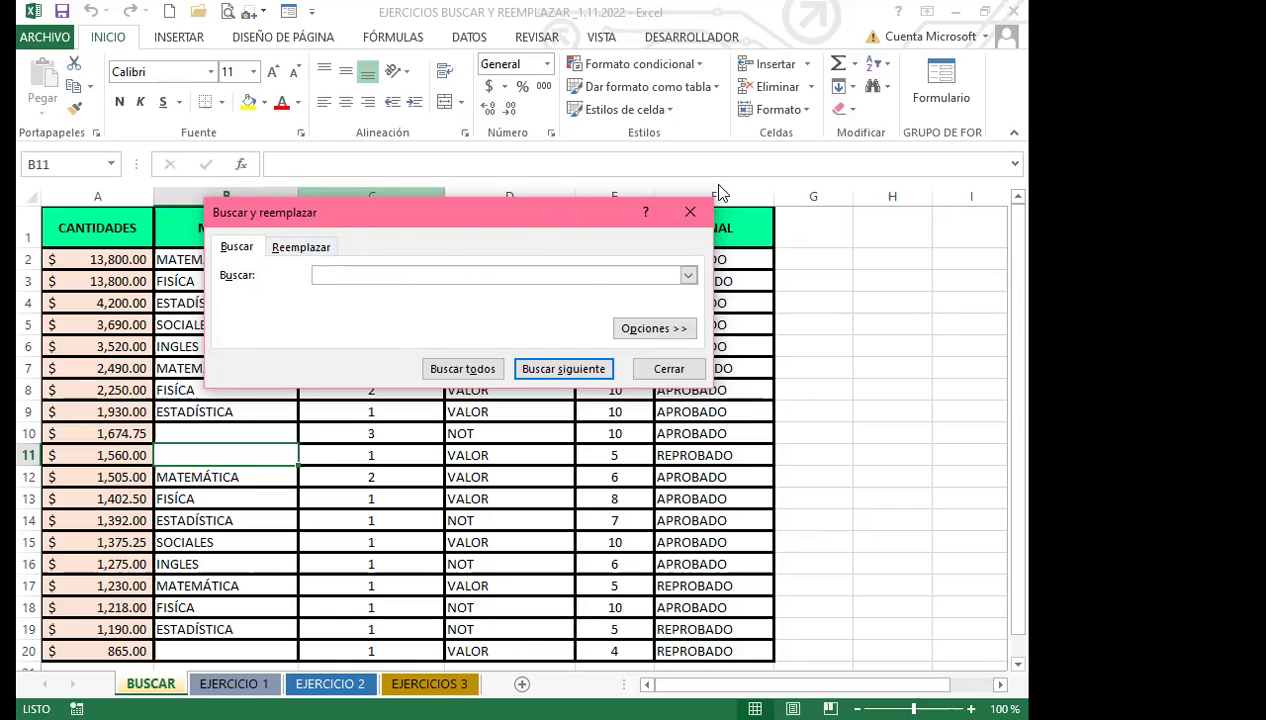
pyautogui.moveTo(505, 220); pyautogui.dragTo(720, 192)
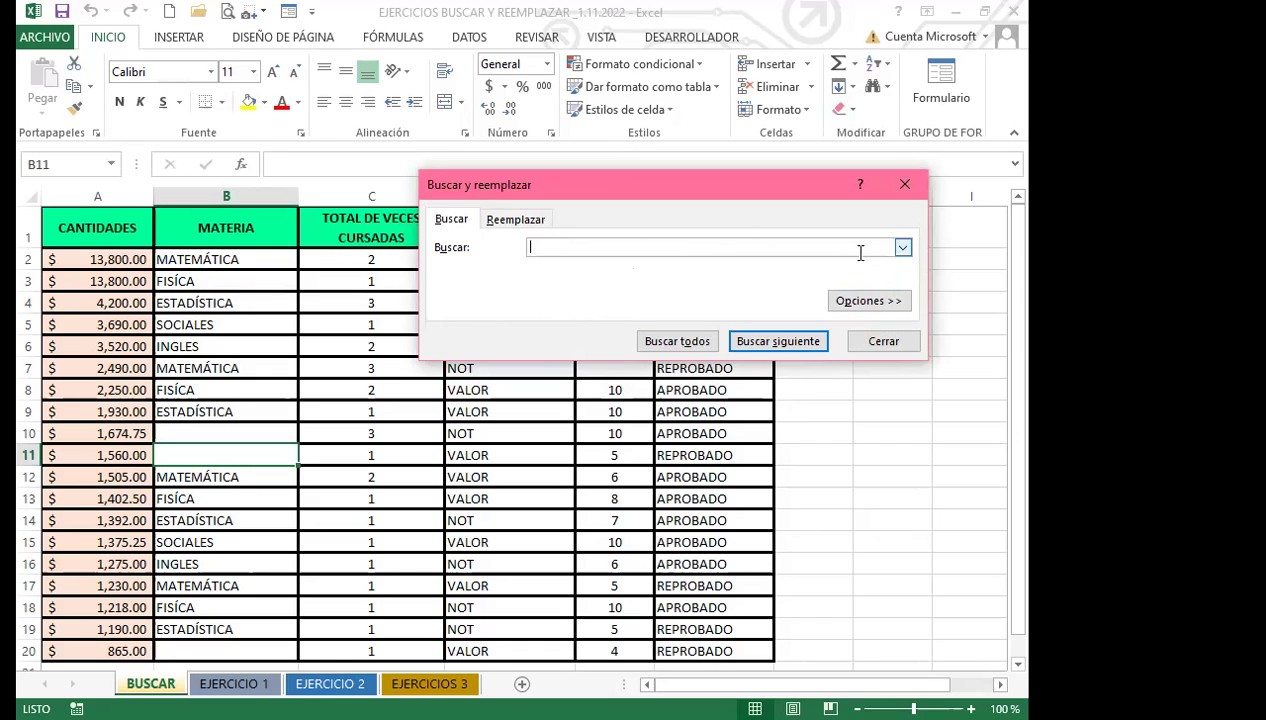
pyautogui.click(866, 302)
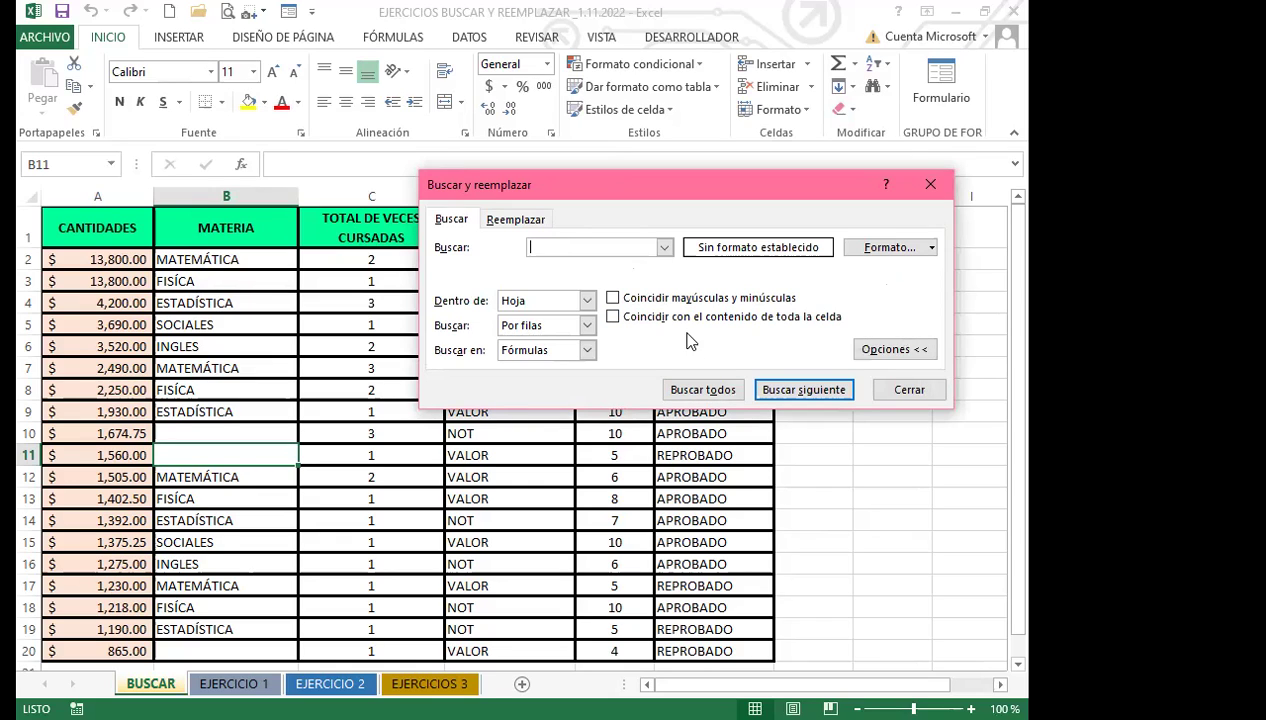
pyautogui.click(890, 356)
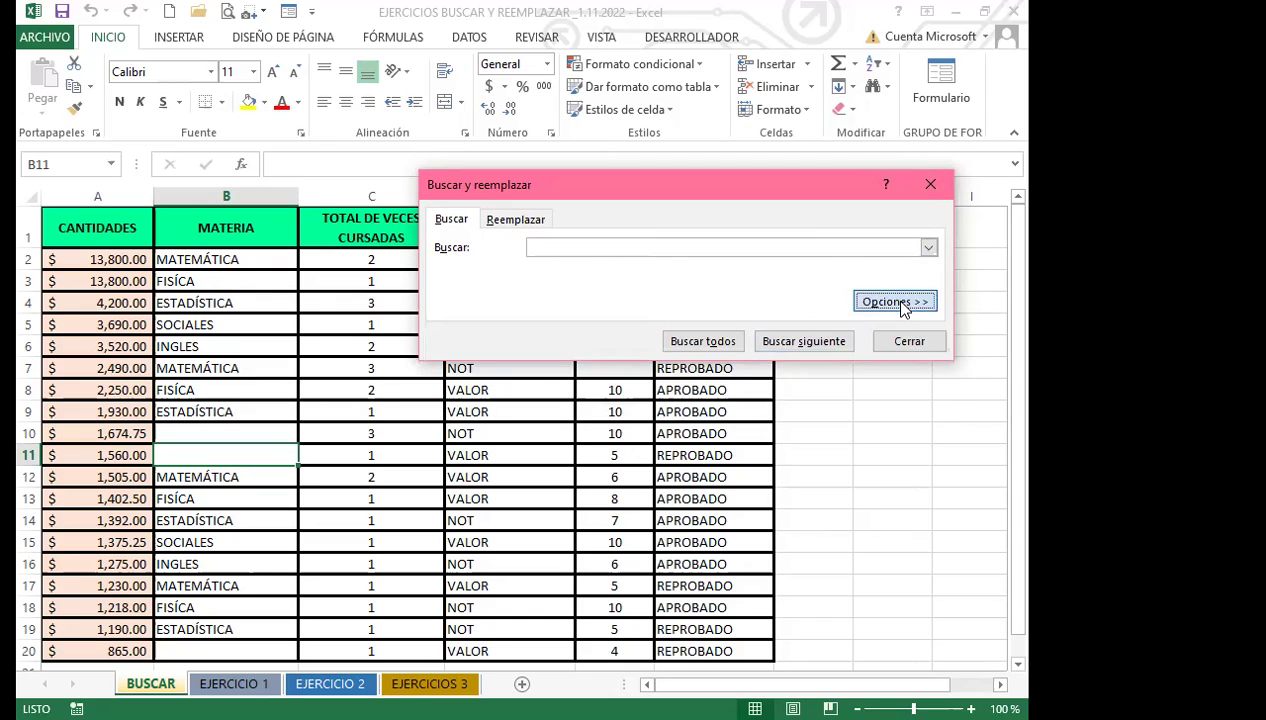
# Expand the search options and review the scope, direction and look-in choices, keeping Hoja, Por filas and Fórmulas.
pyautogui.click(900, 303)
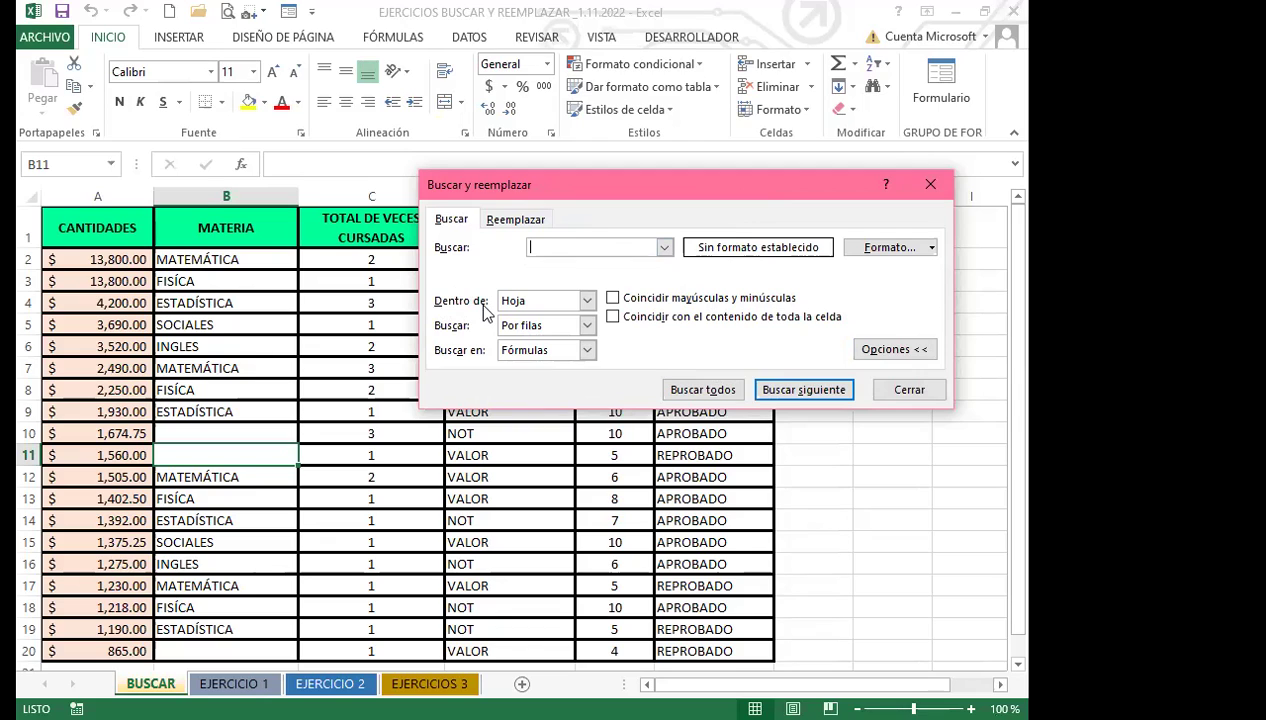
pyautogui.click(588, 301)
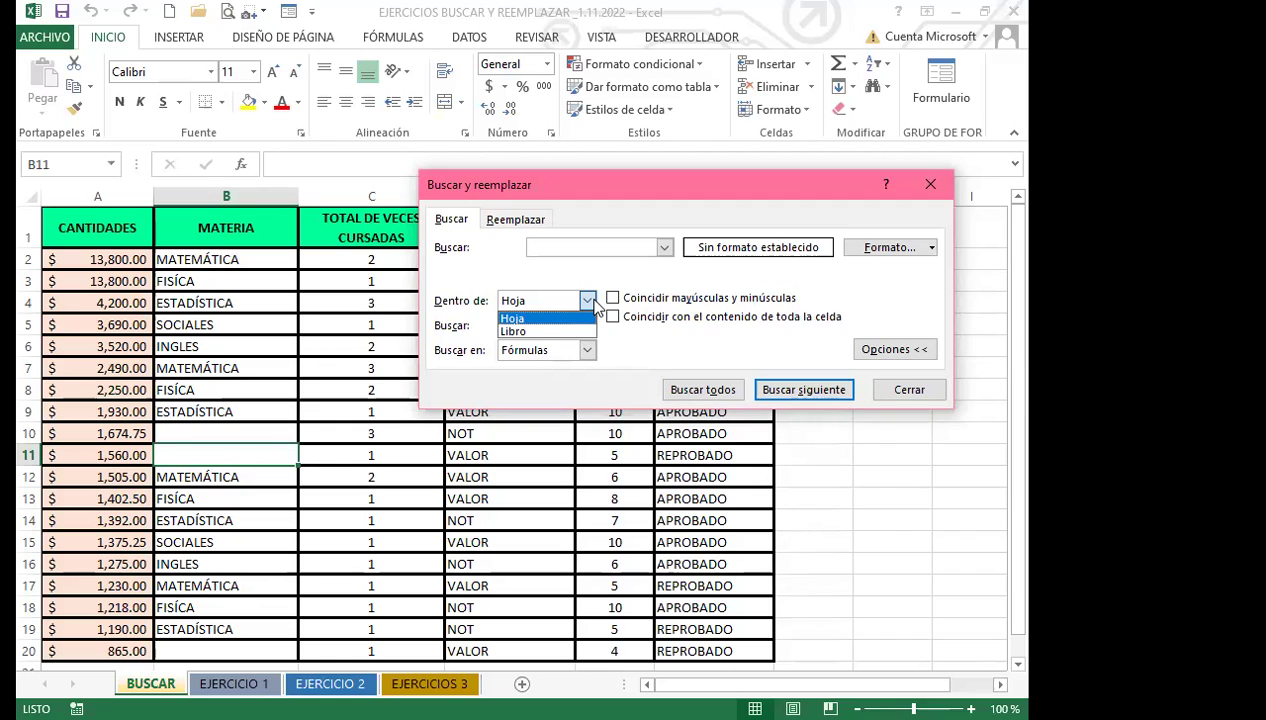
pyautogui.click(512, 318)
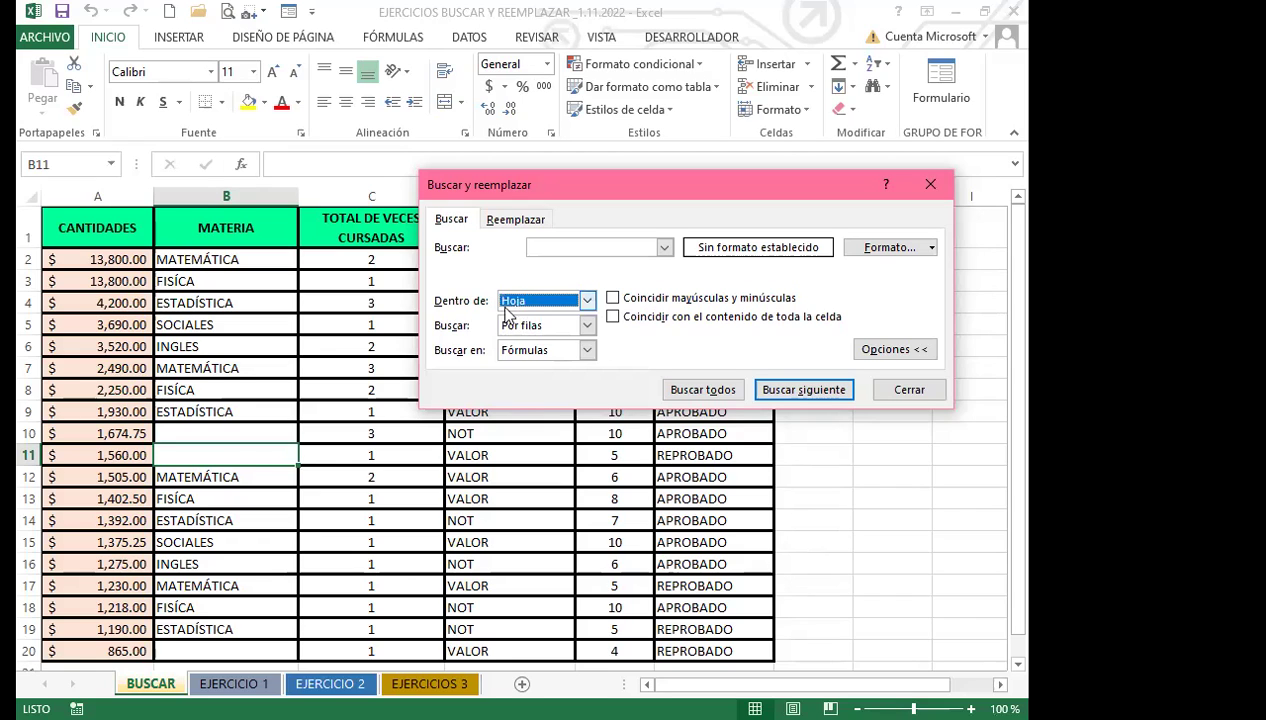
pyautogui.click(588, 326)
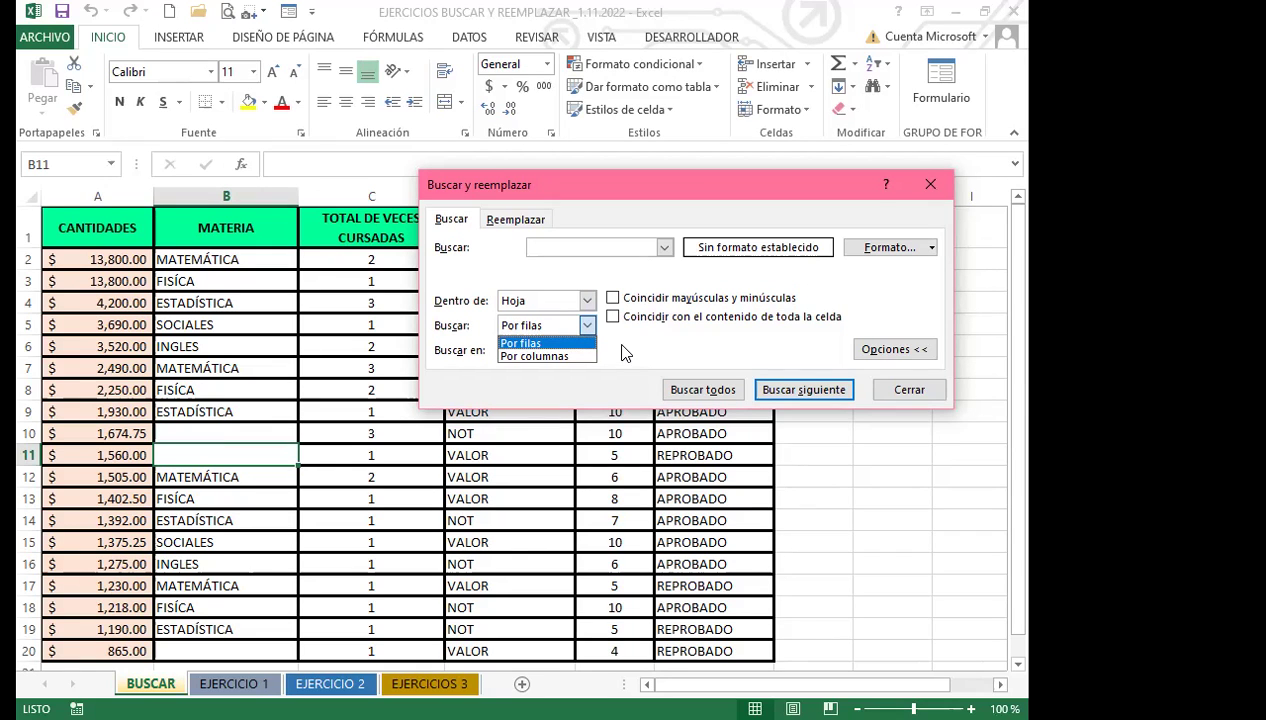
pyautogui.click(452, 366)
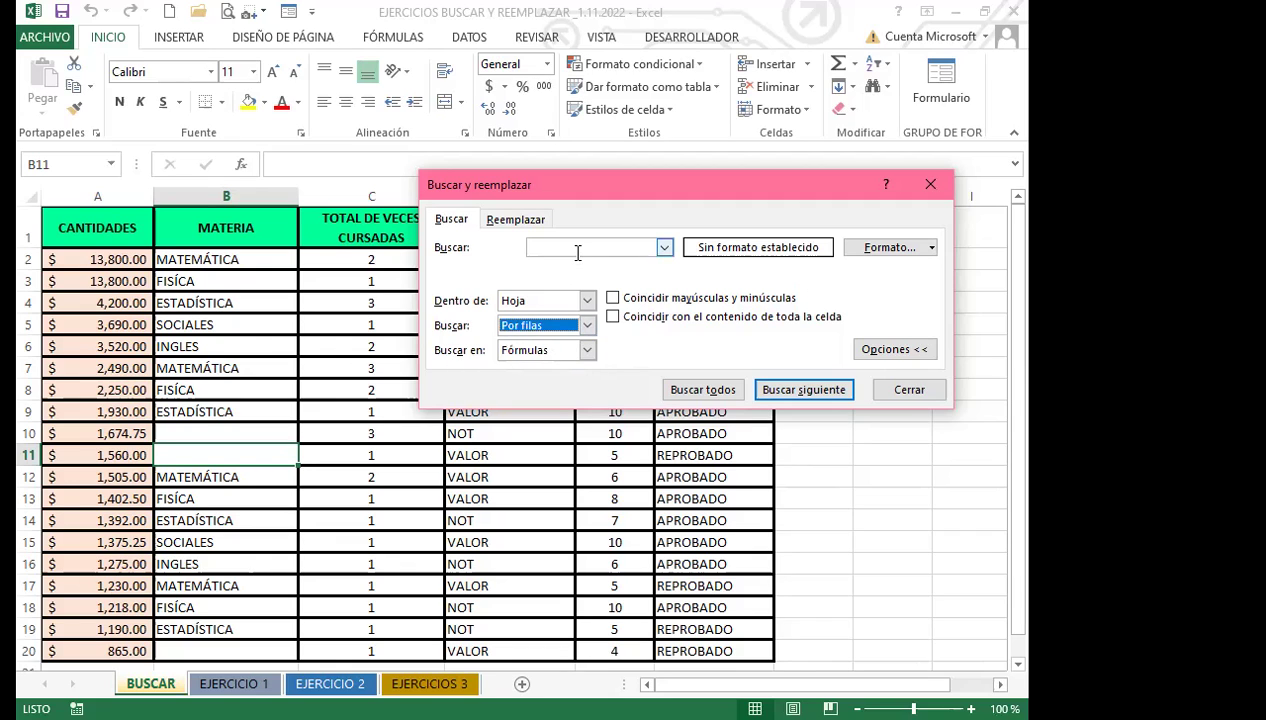
pyautogui.click(587, 352)
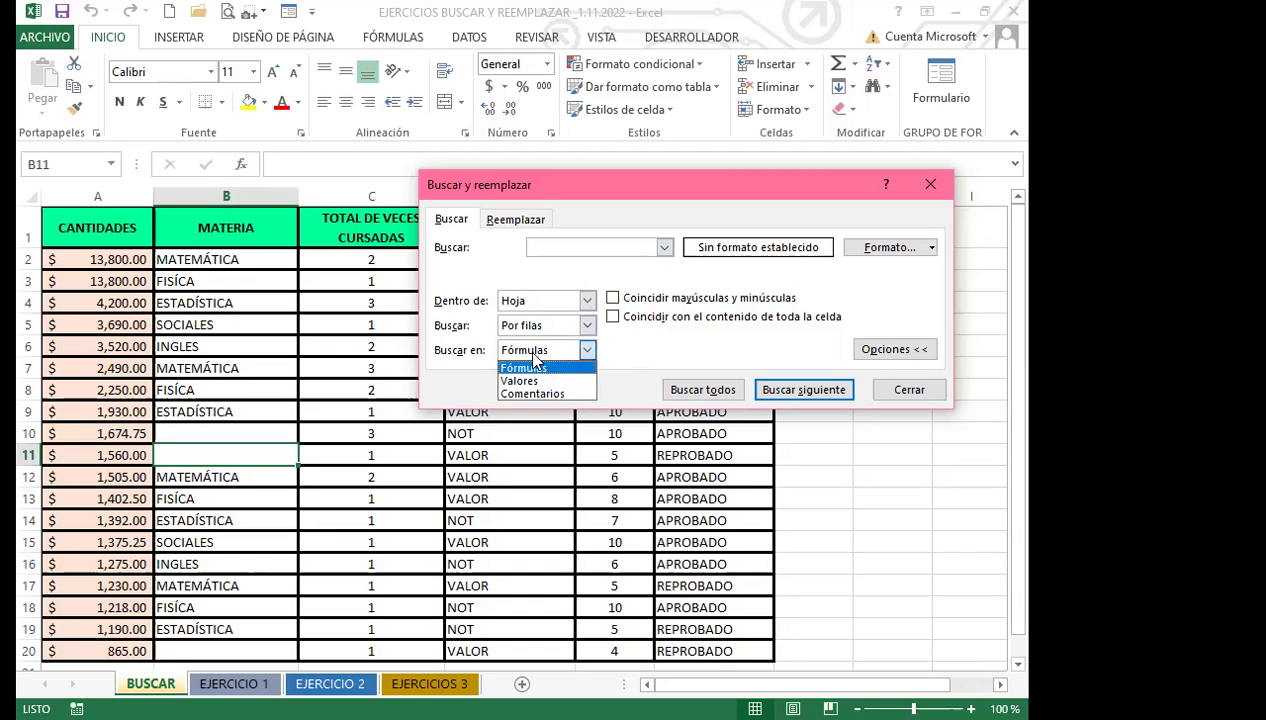
pyautogui.click(533, 362)
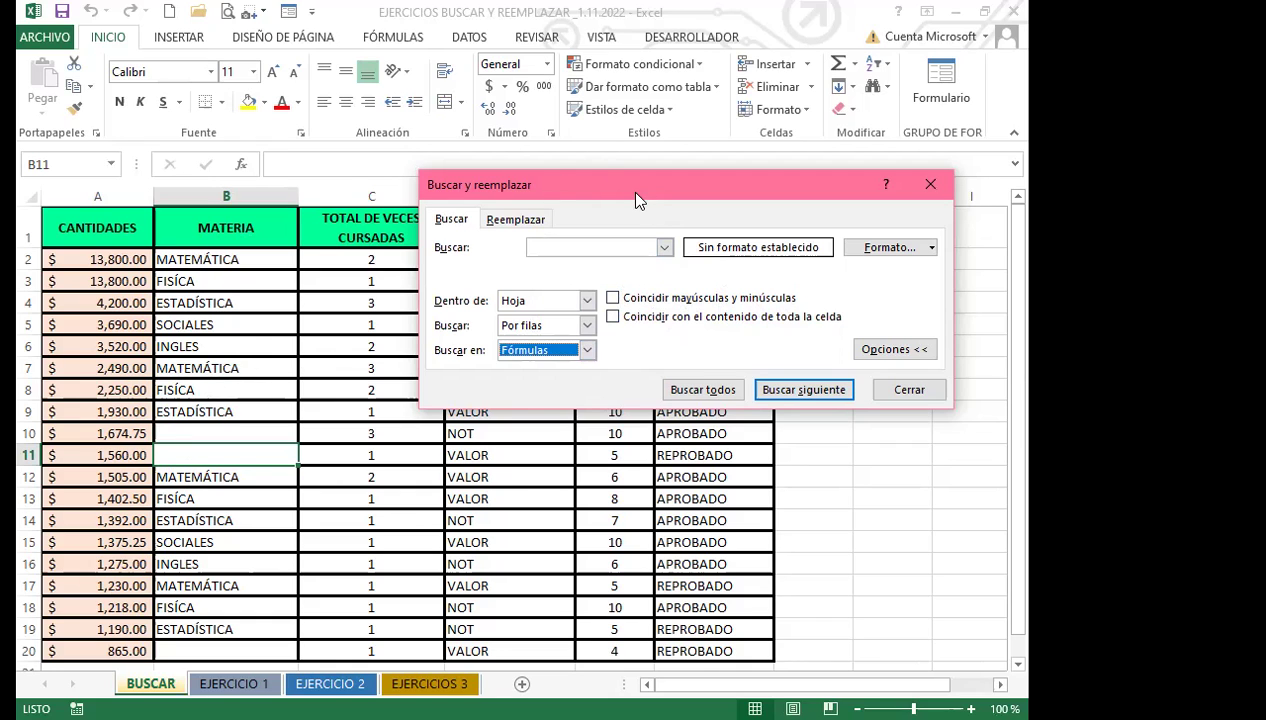
# Uncover the table headings and enable both Coincidir mayúsculas y minúsculas and Coincidir con el contenido de toda la celda.
pyautogui.moveTo(636, 195); pyautogui.dragTo(622, 359)
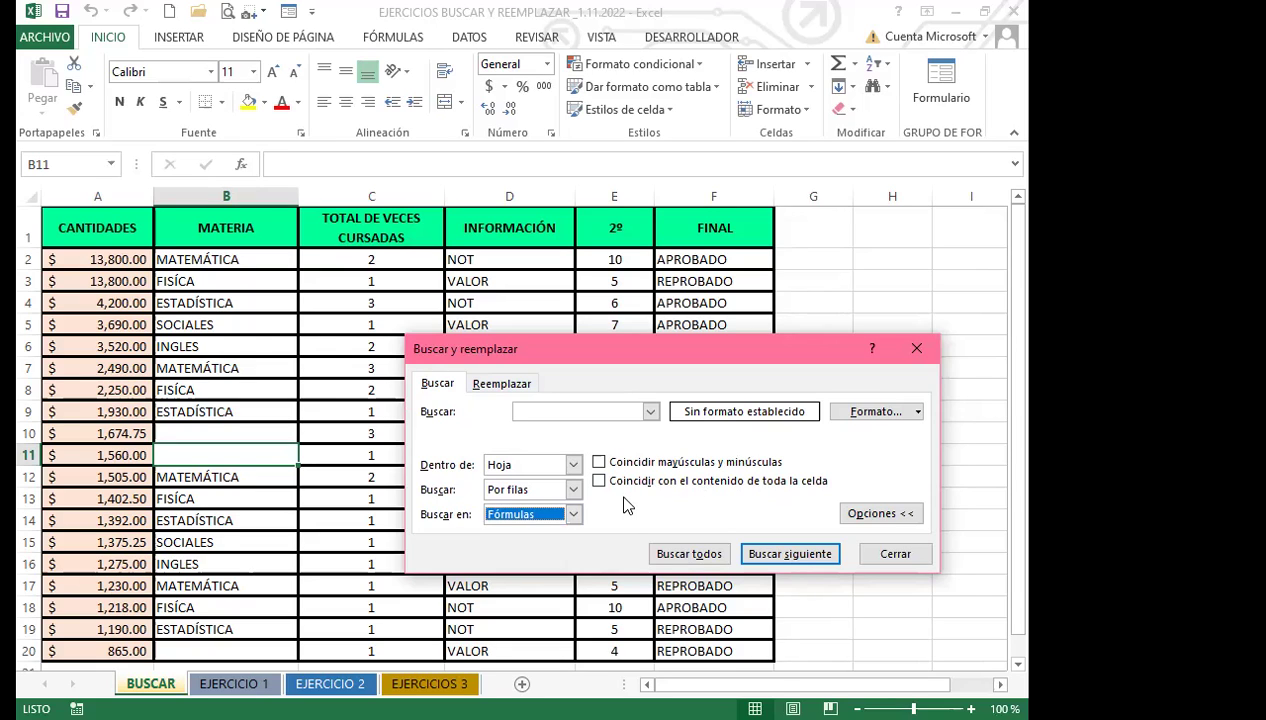
pyautogui.click(598, 462)
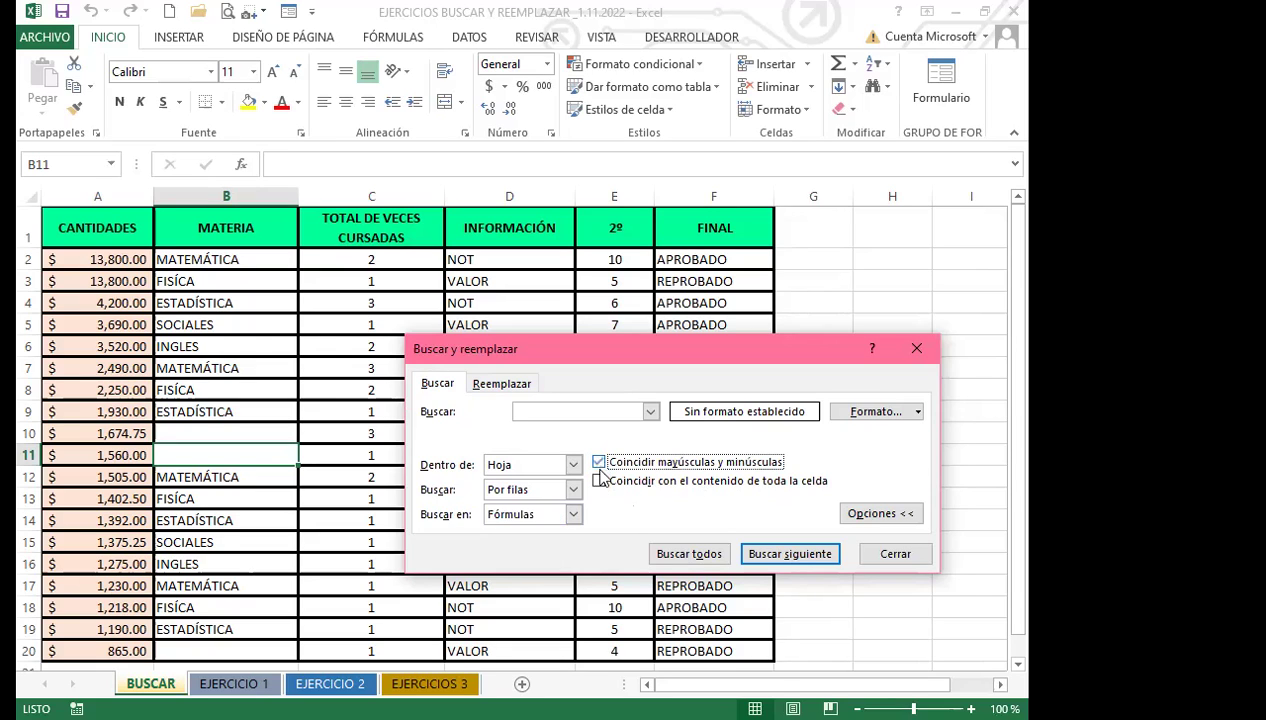
pyautogui.click(600, 482)
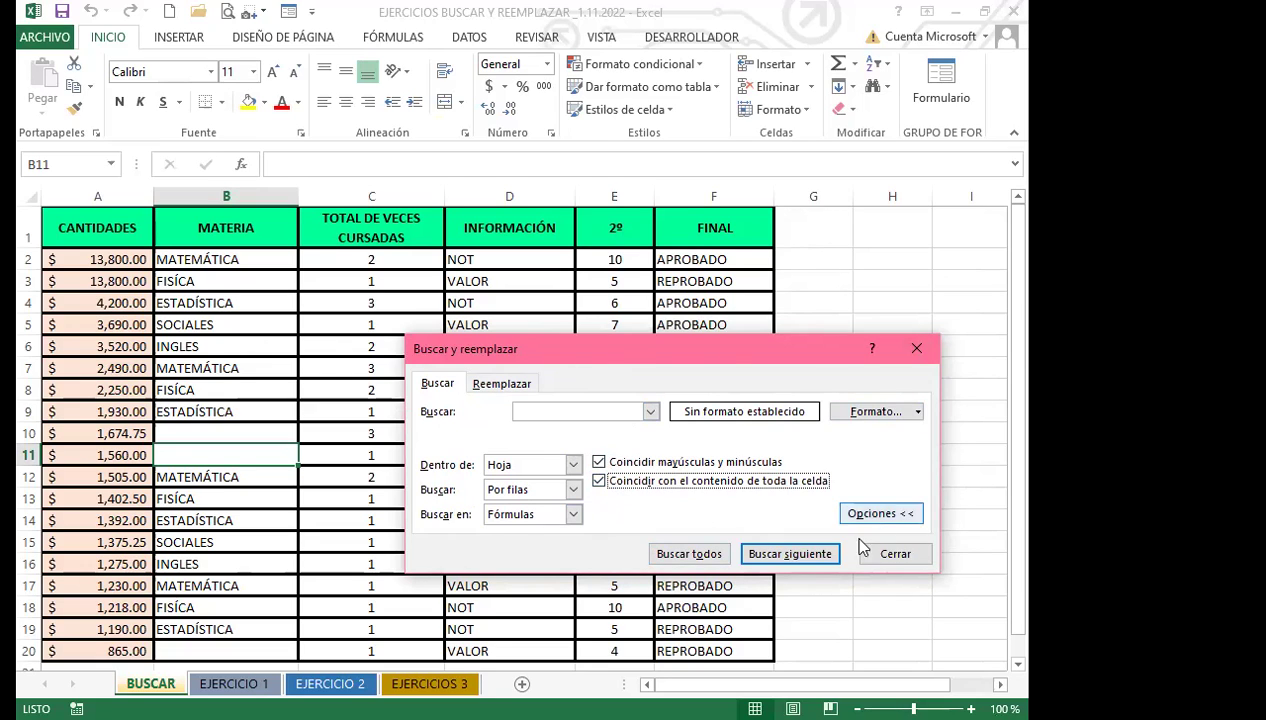
# Try to find all cells containing the unaccented word MATEMATICA on the sheet, and dismiss the message.
pyautogui.click(534, 414)
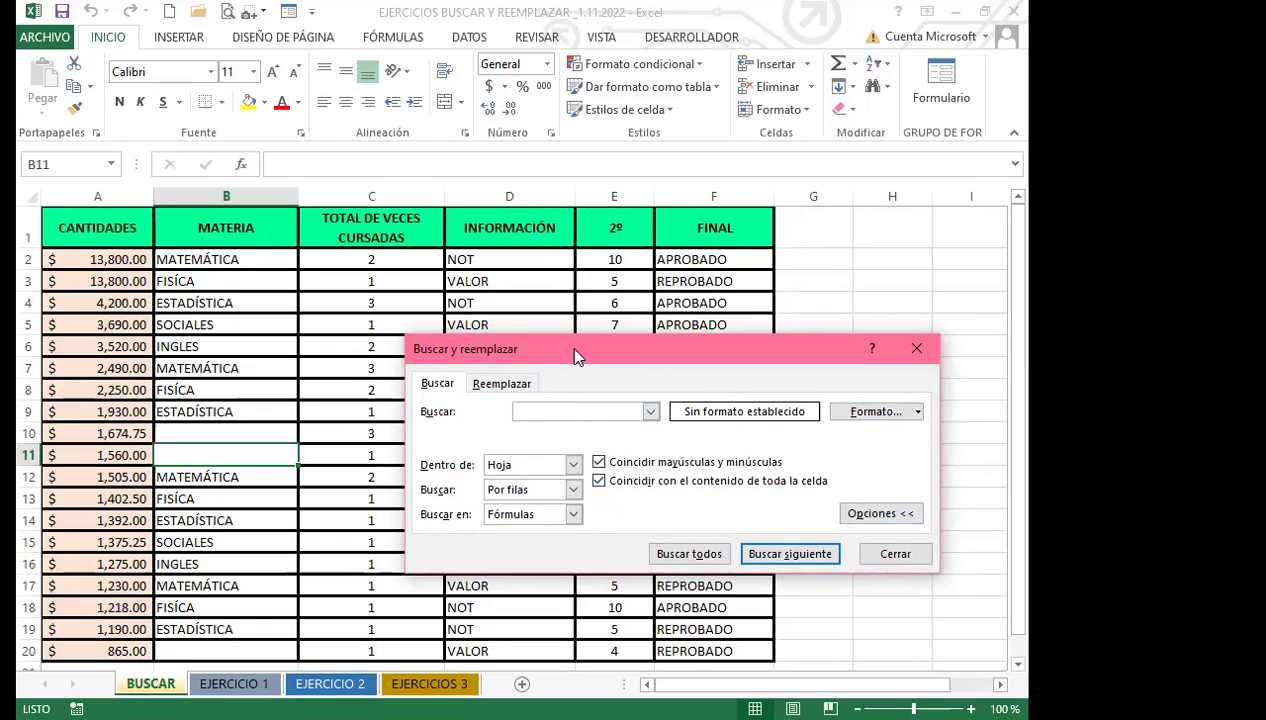
pyautogui.moveTo(575, 356); pyautogui.dragTo(764, 268)
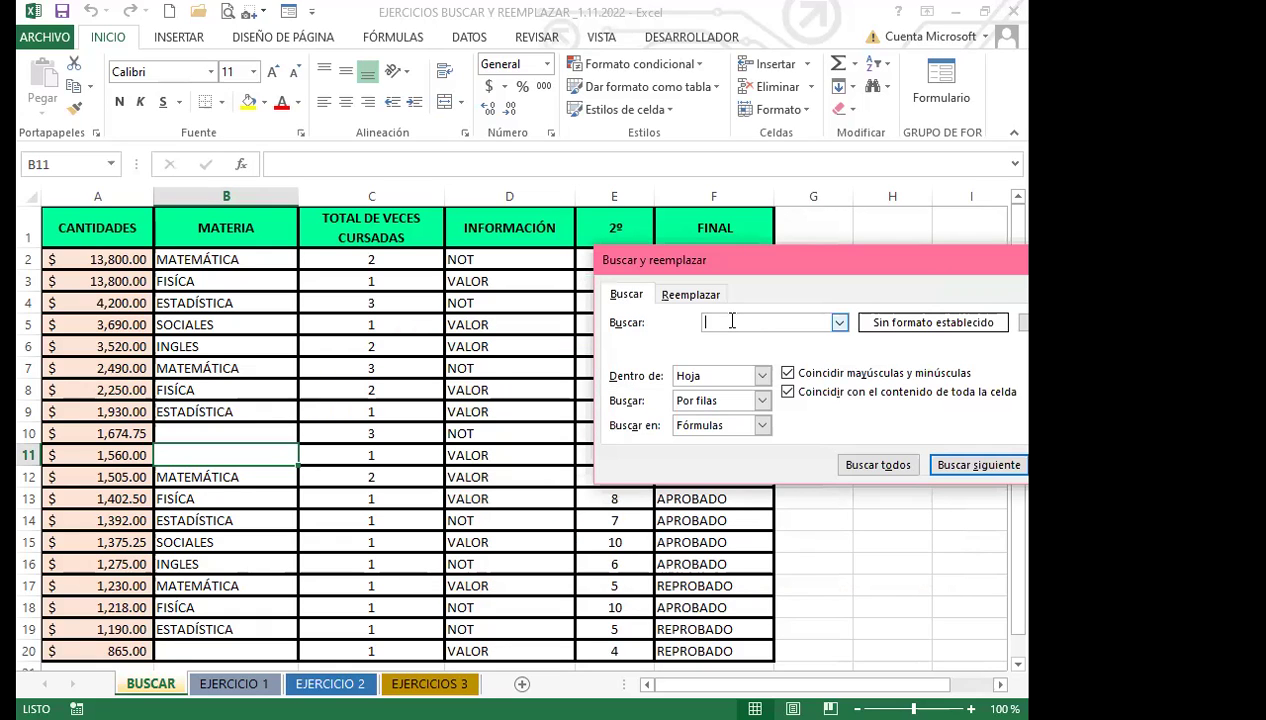
pyautogui.write('MATEMATICA')
pyautogui.moveTo(812, 256); pyautogui.dragTo(604, 232)
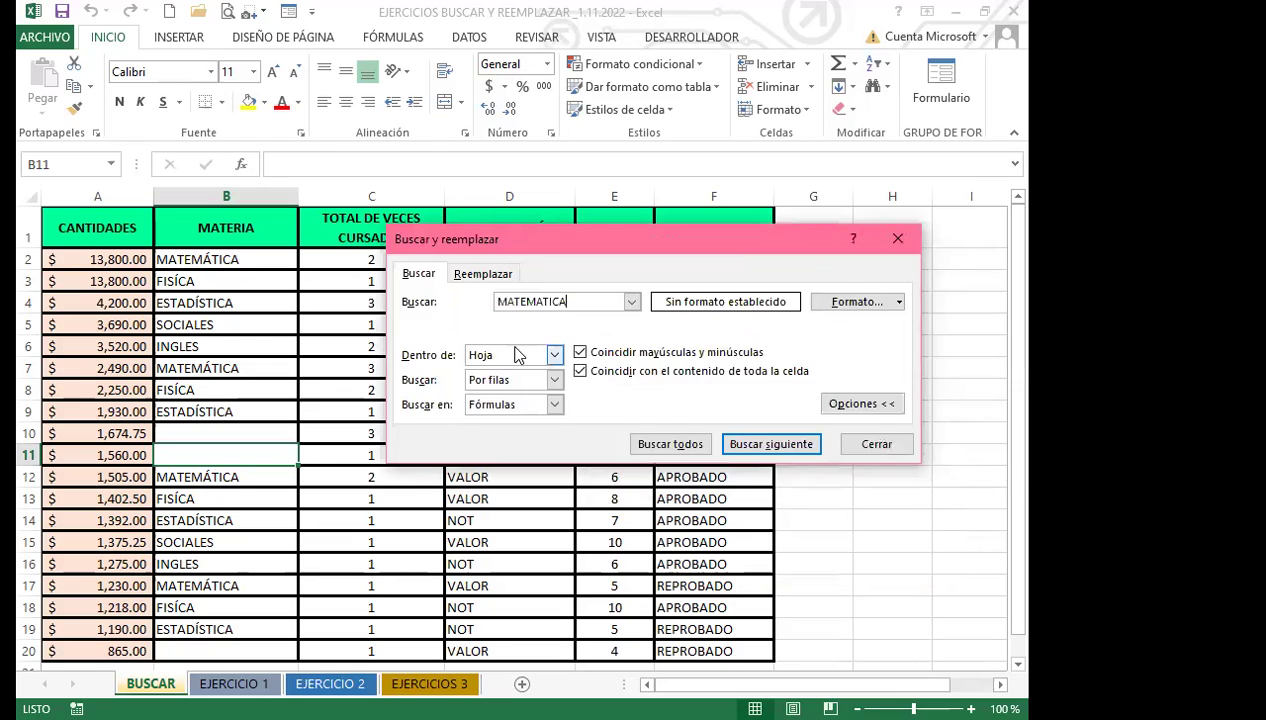
pyautogui.click(670, 444)
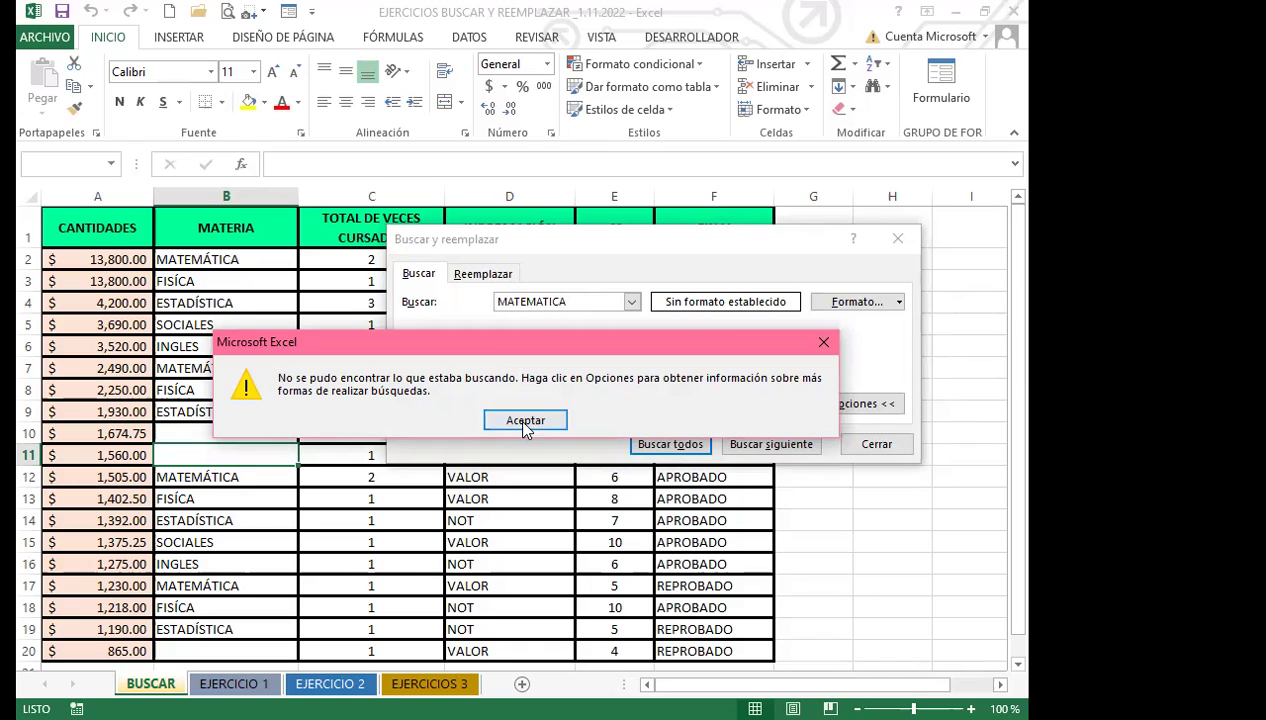
pyautogui.press('Return')
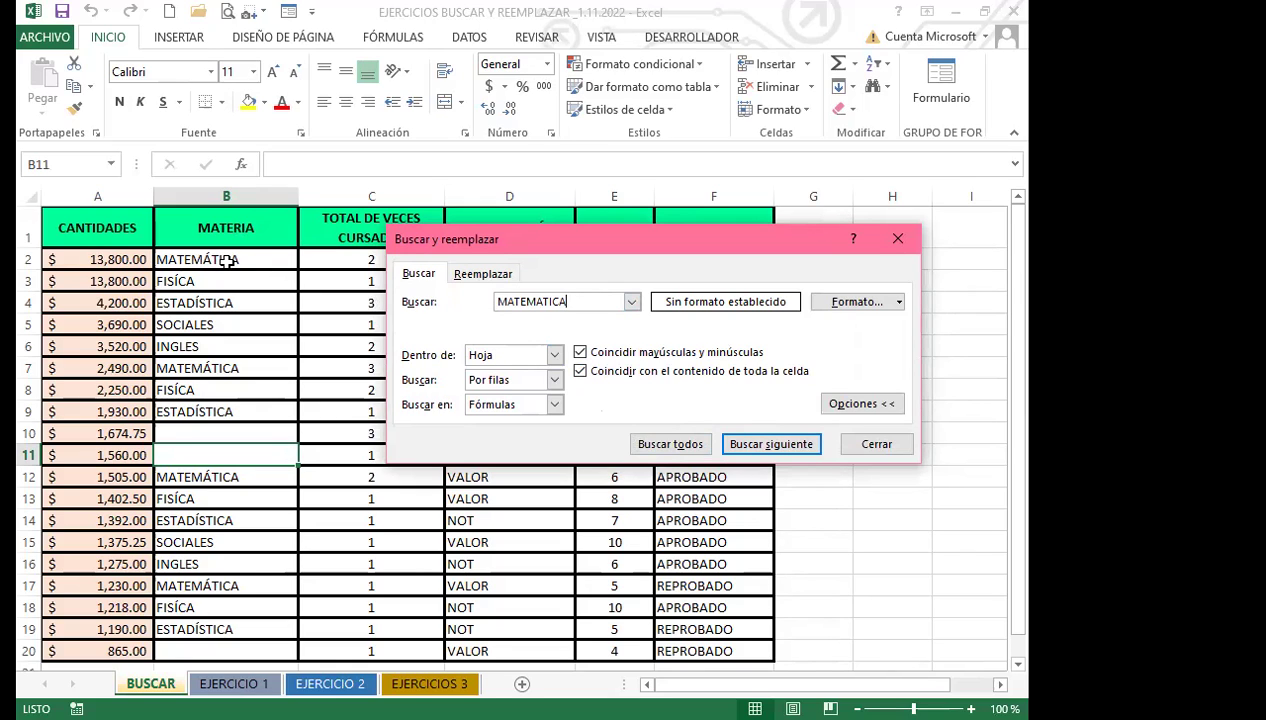
# Correct the search term to the accented MATEMÁTICA and find all matching cells.
pyautogui.click(548, 303)
pyautogui.press('BackSpace')
pyautogui.write('Á')
pyautogui.click(671, 441)
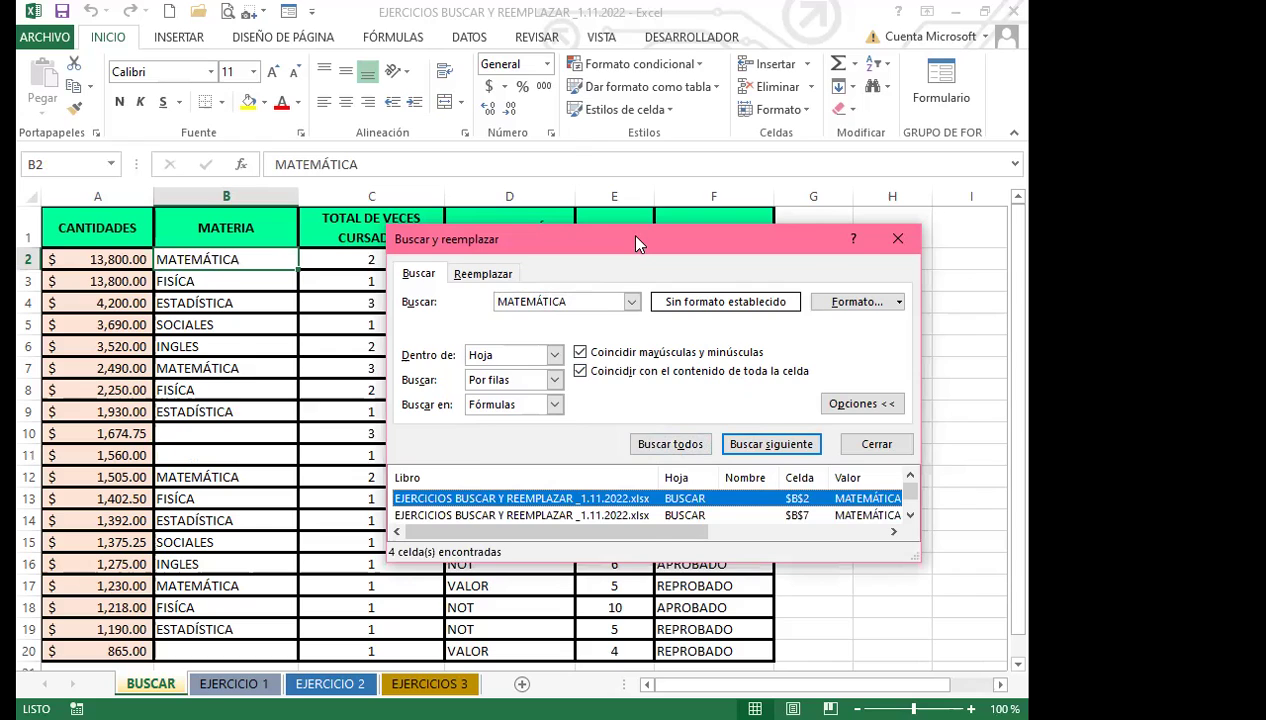
# Enlarge the results list and visit the matches in B7, B12, B17 and B2 one by one.
pyautogui.moveTo(638, 243); pyautogui.dragTo(633, 44)
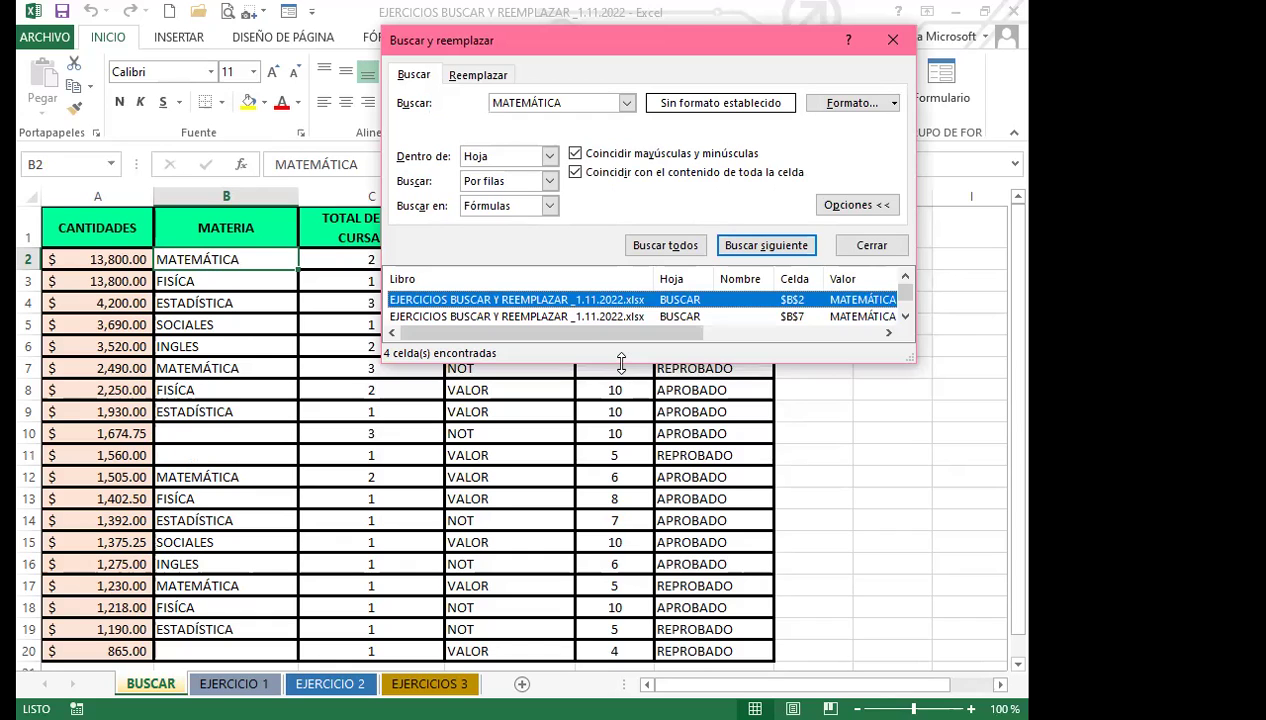
pyautogui.moveTo(621, 363); pyautogui.dragTo(622, 506)
pyautogui.click(493, 318)
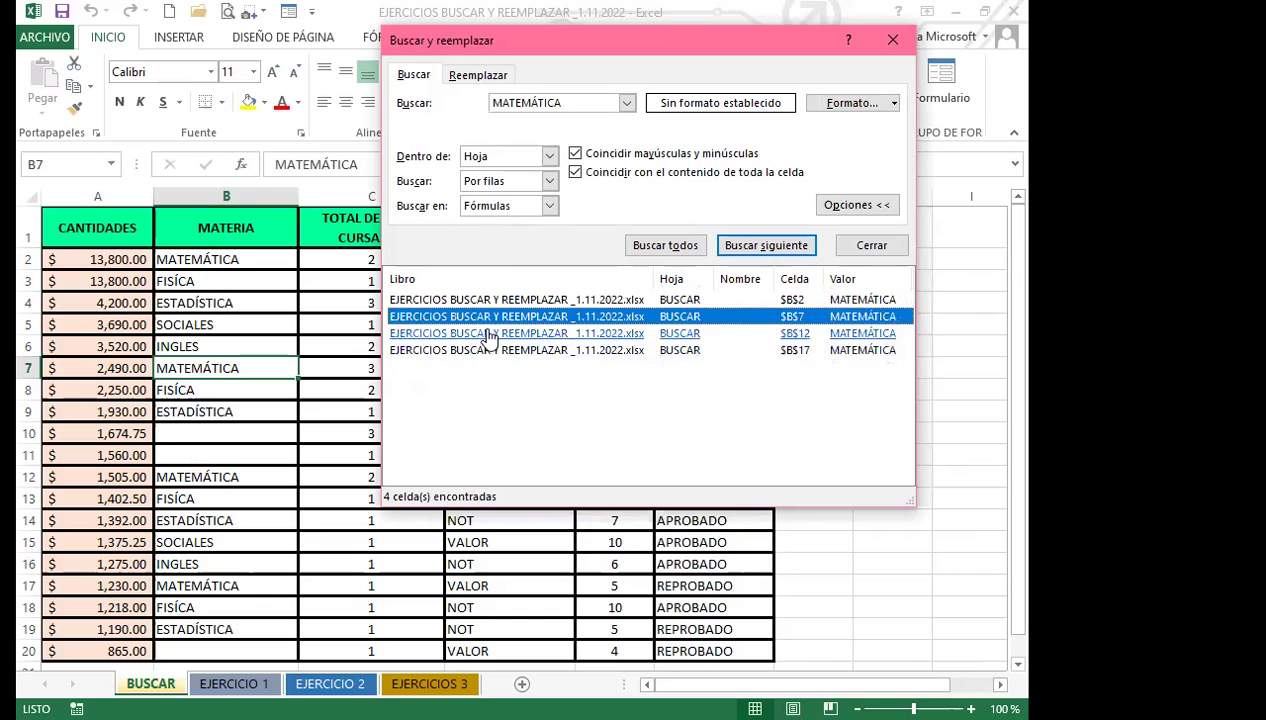
pyautogui.click(490, 335)
pyautogui.click(486, 350)
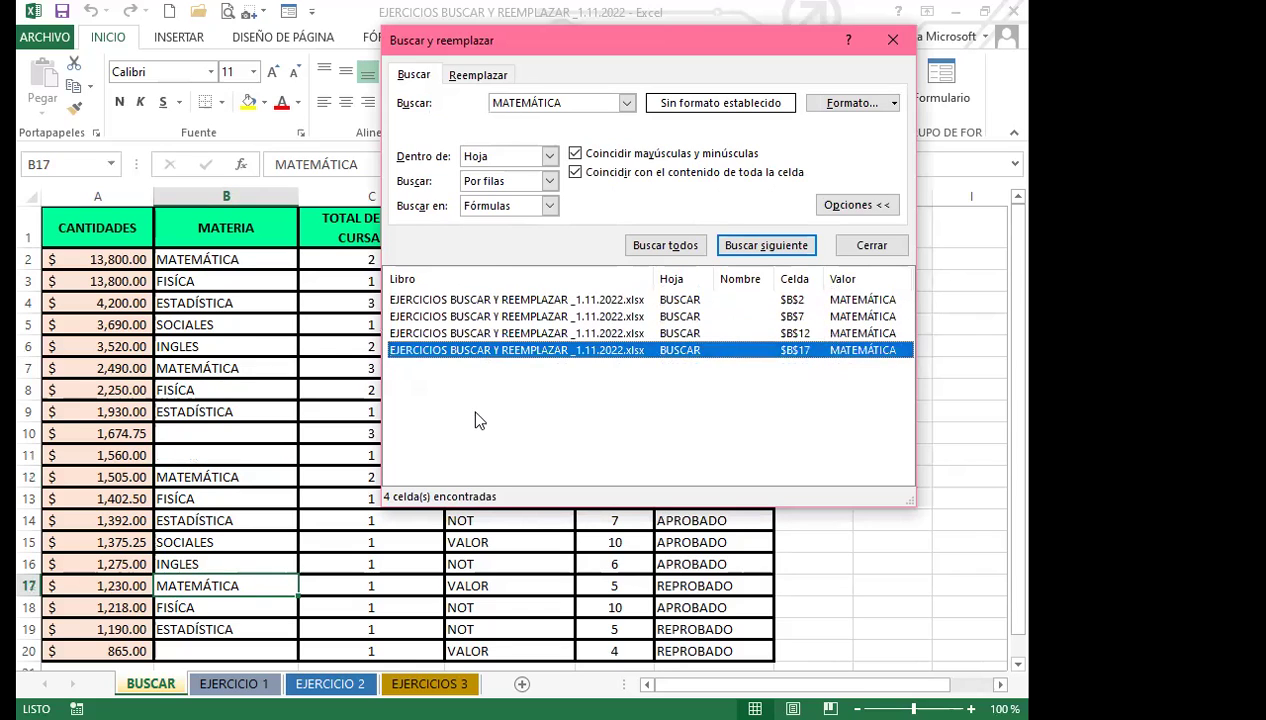
pyautogui.click(465, 300)
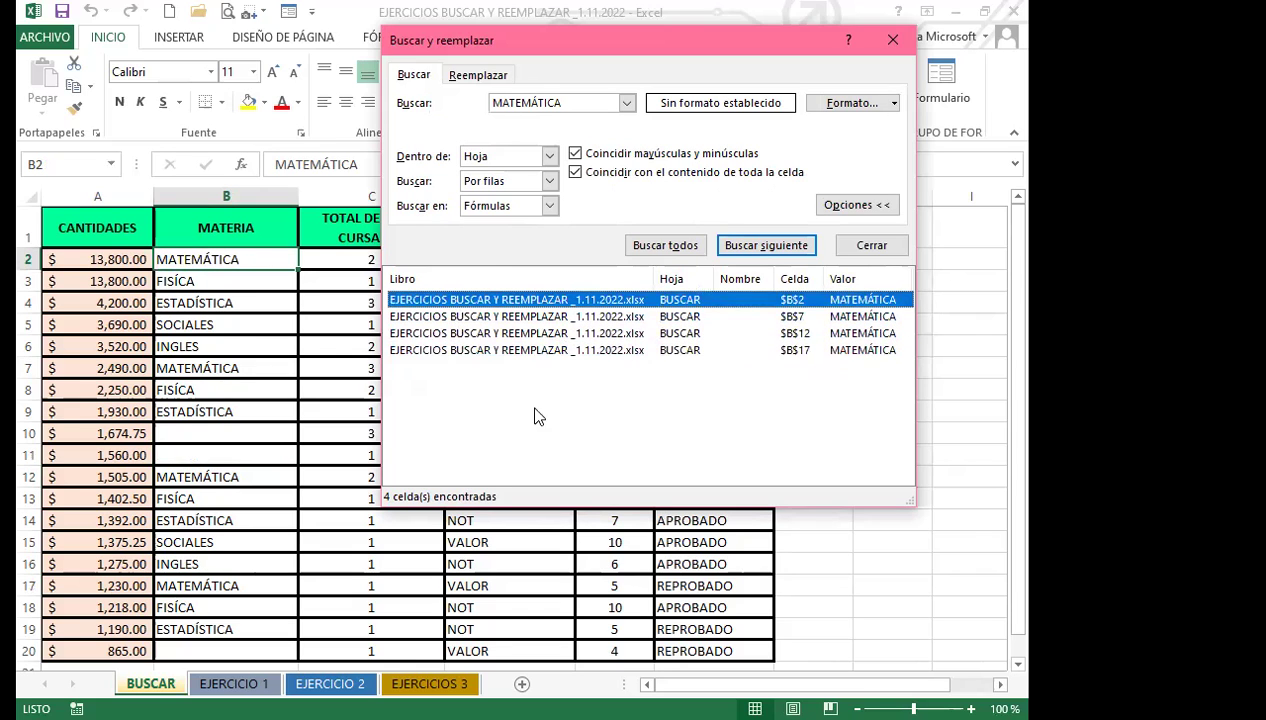
pyautogui.click(535, 416)
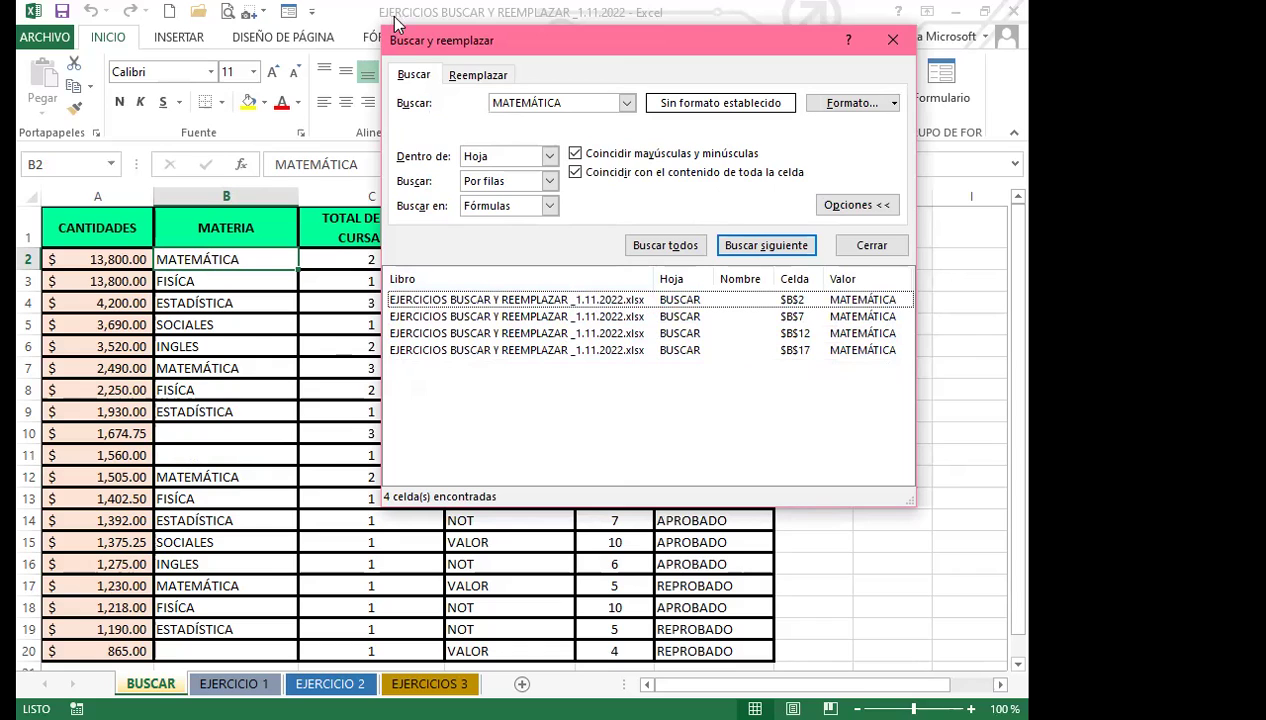
# Select every MATEMÁTICA match at once through the results list, and clear the highlighting within the list.
pyautogui.moveTo(613, 50); pyautogui.dragTo(594, 93)
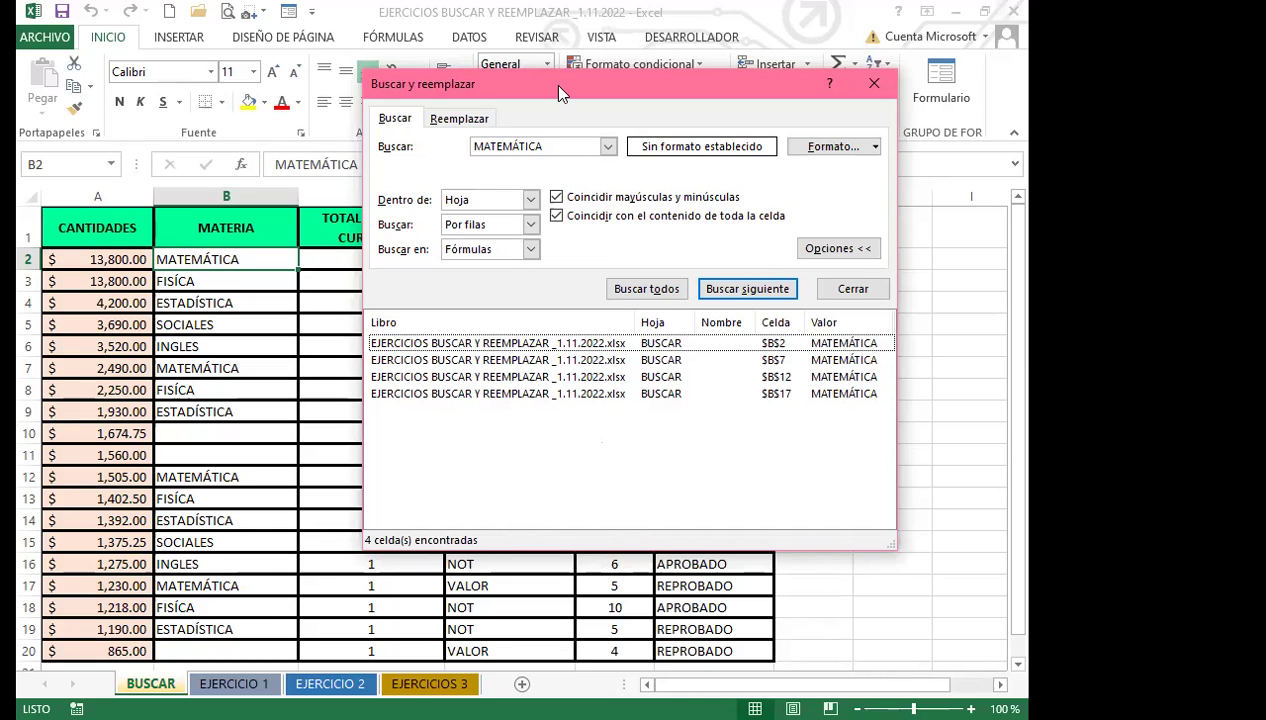
pyautogui.moveTo(559, 87); pyautogui.dragTo(427, 87)
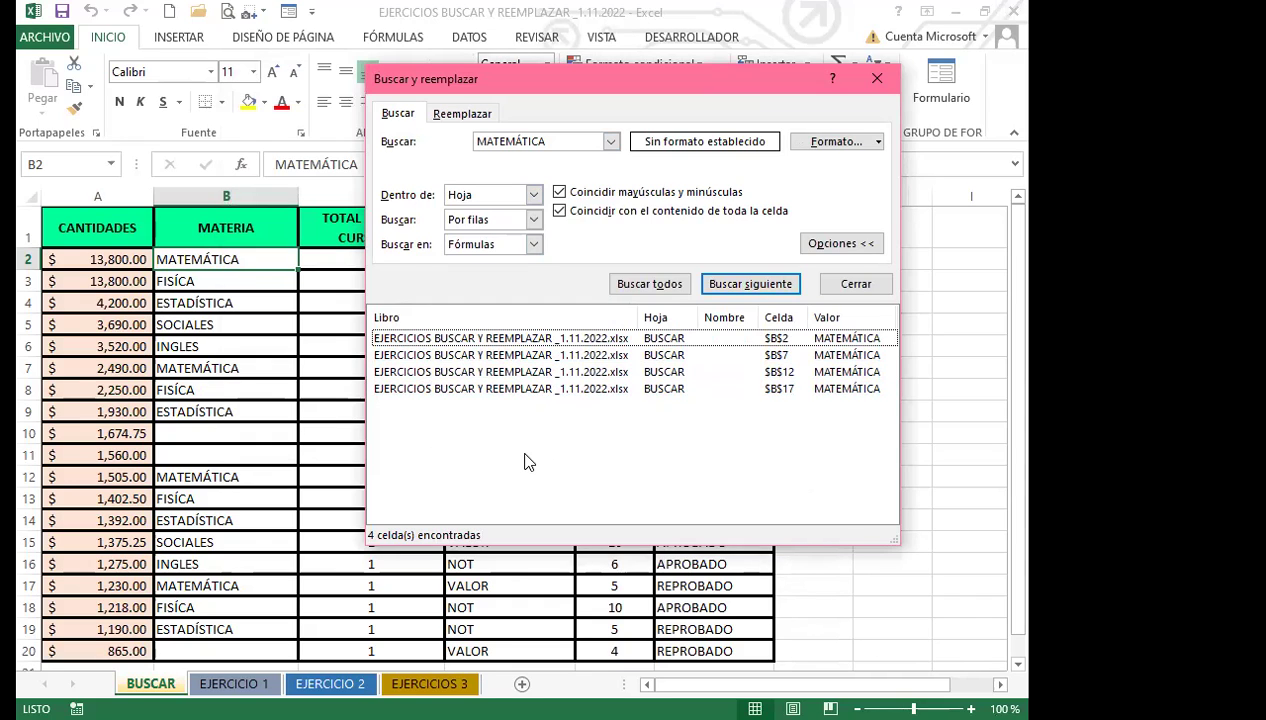
pyautogui.hotkey('ctrl', 'e')
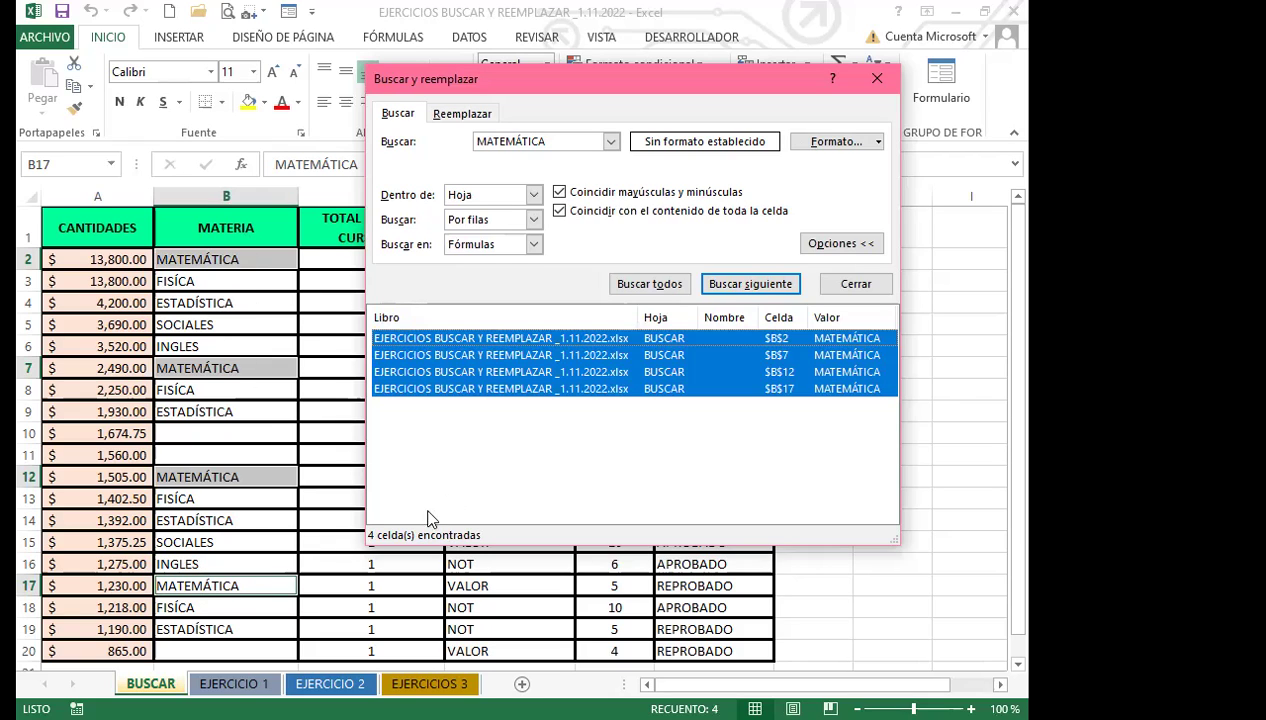
pyautogui.click(503, 444)
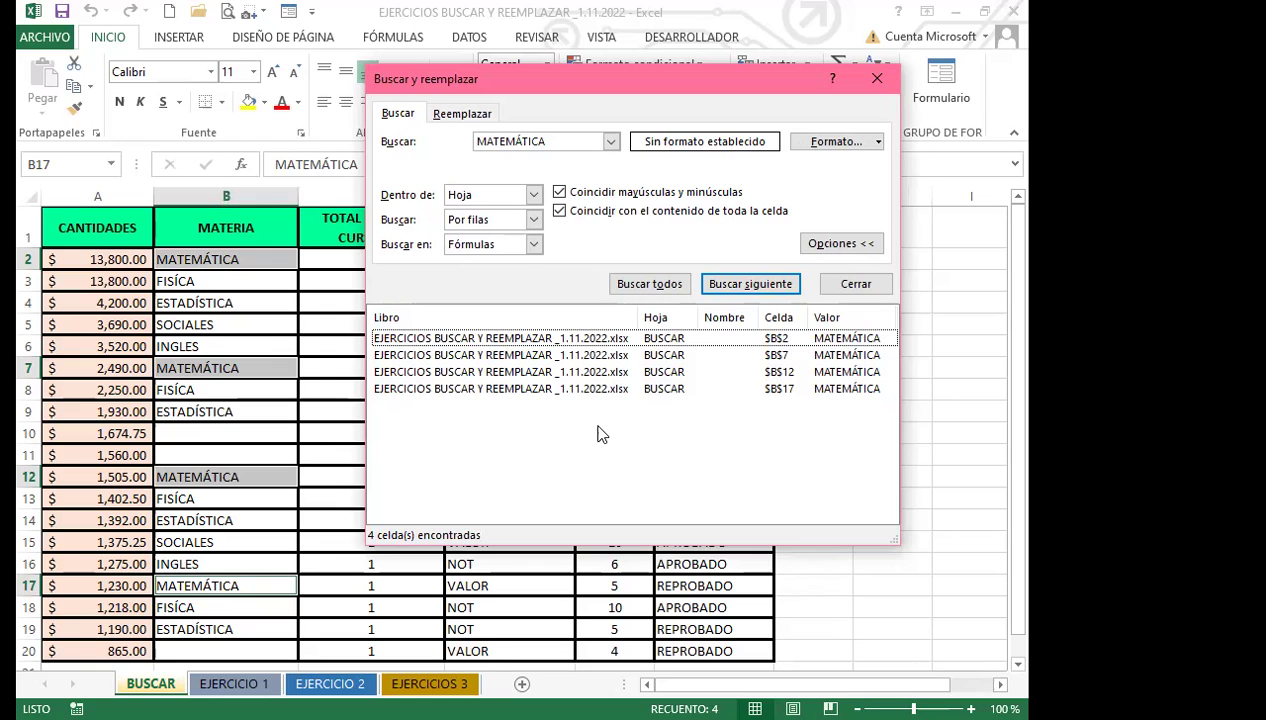
pyautogui.click(645, 454)
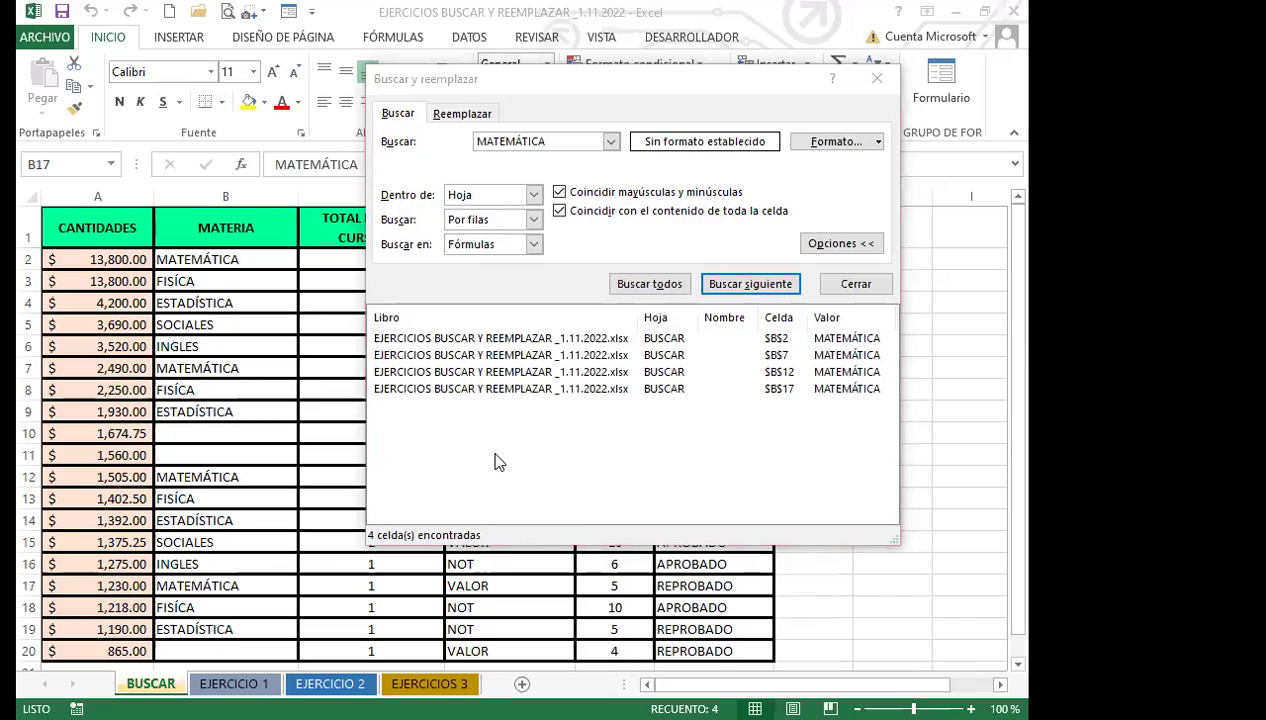
pyautogui.click(481, 410)
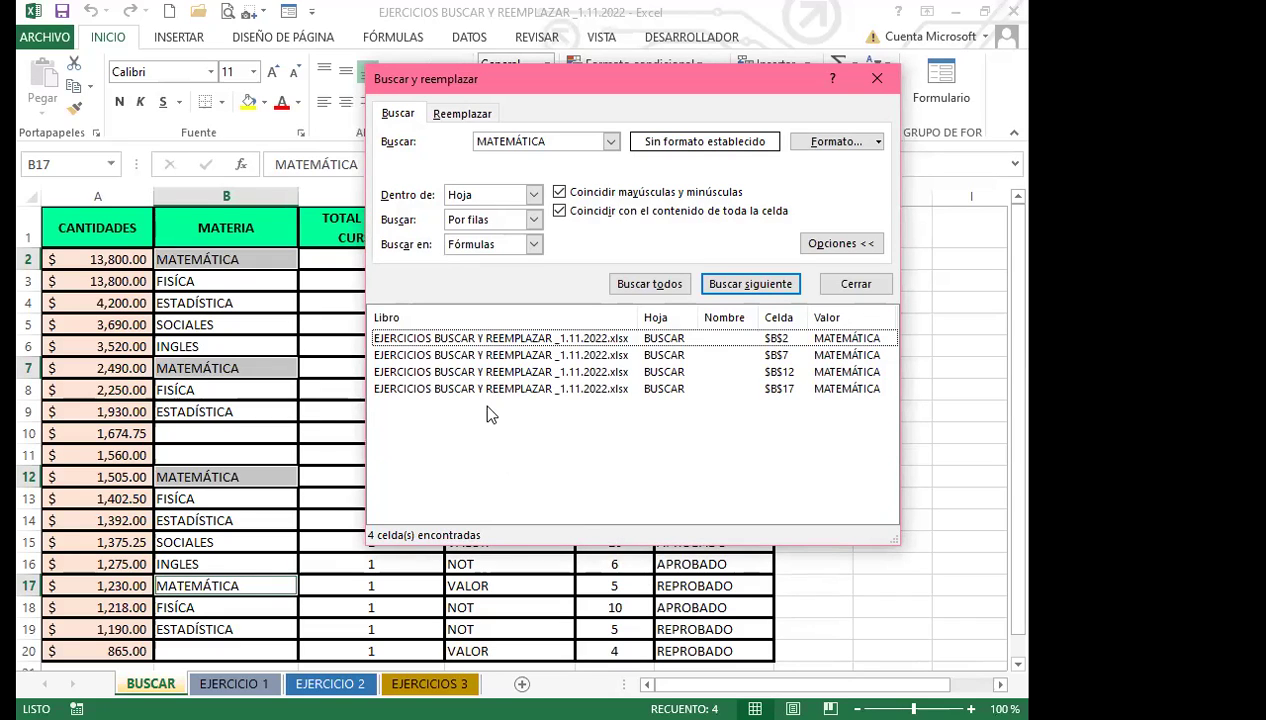
# Go to the B17 match, find the next occurrence, and return the results list focus to its first entry.
pyautogui.click(500, 390)
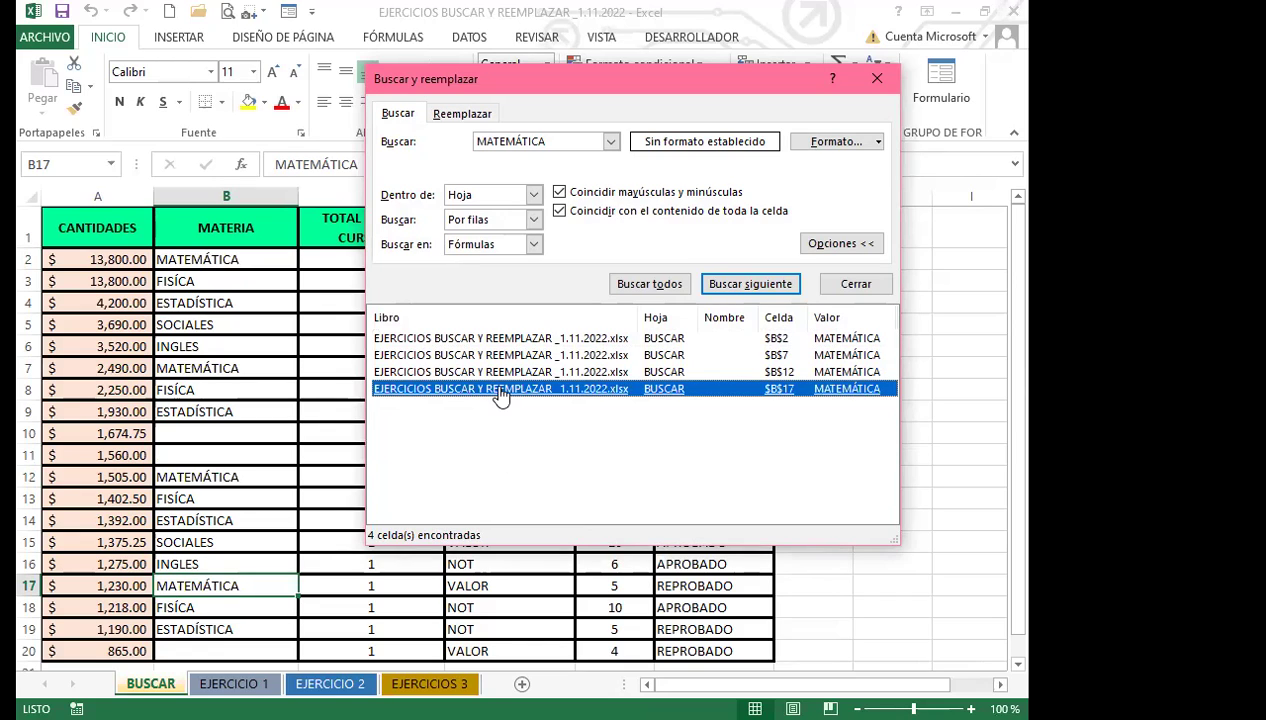
pyautogui.press('Return')
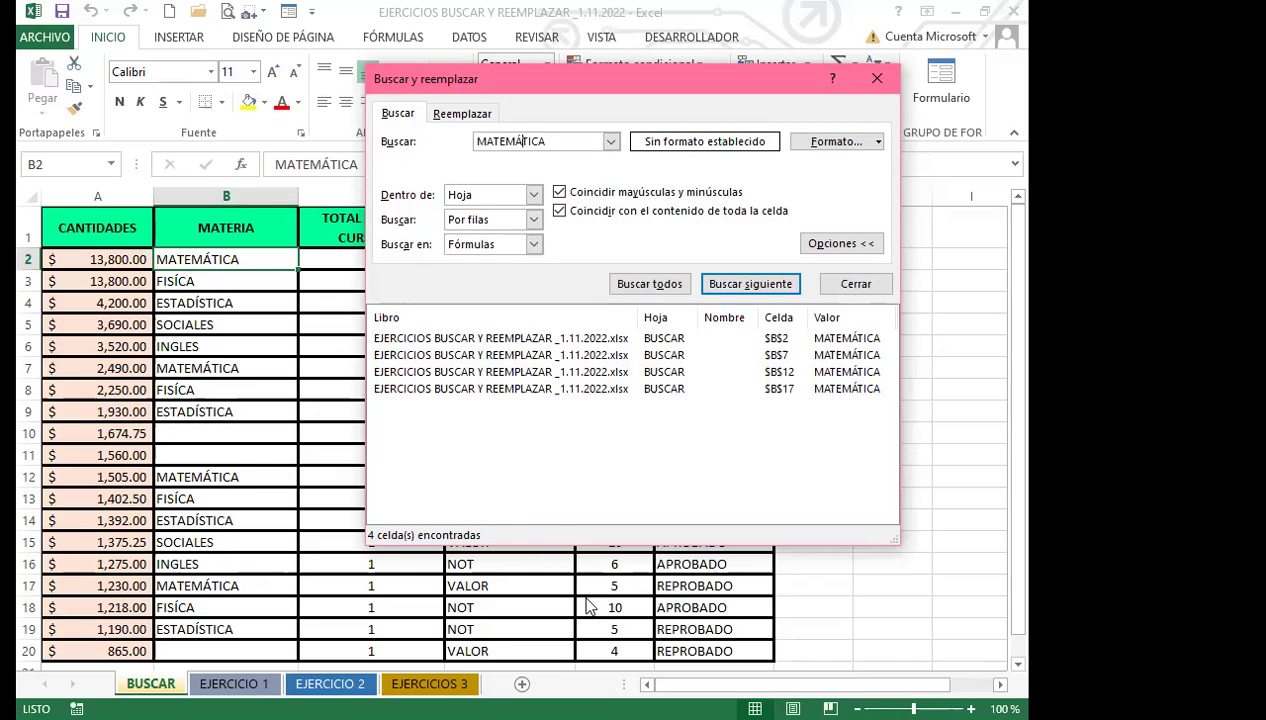
pyautogui.click(531, 443)
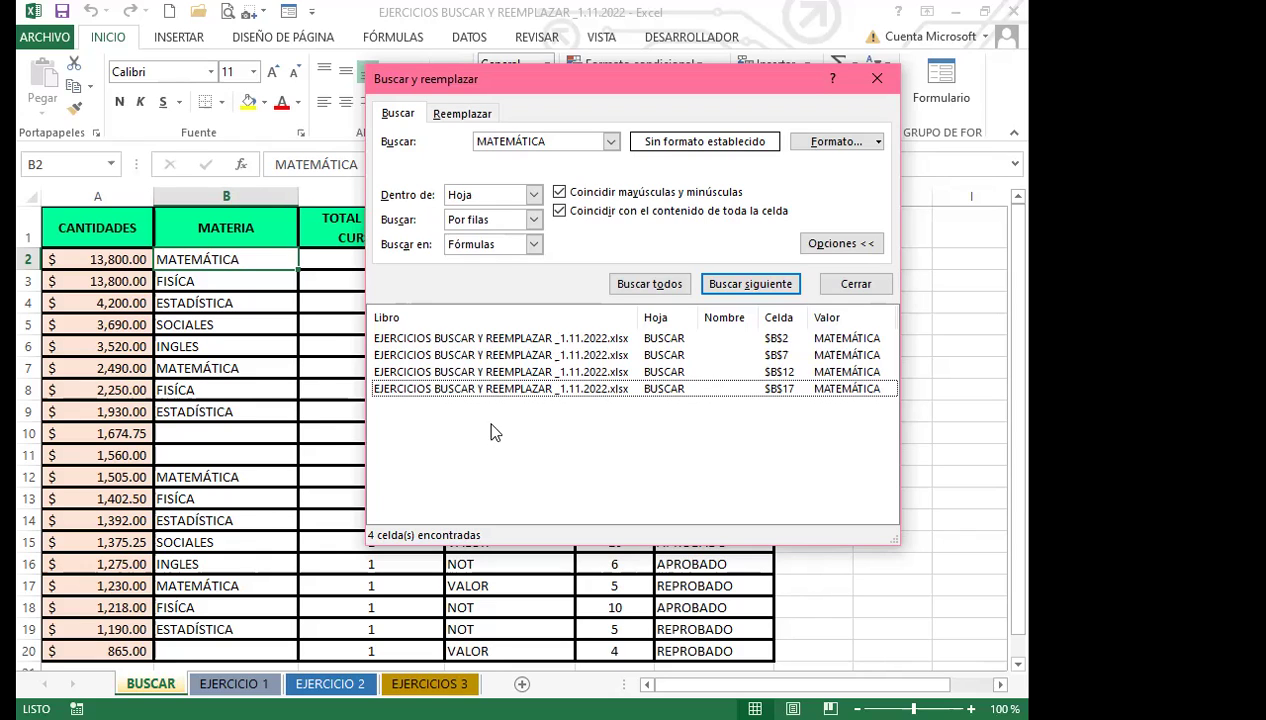
pyautogui.press('Up')
pyautogui.press('Up')
pyautogui.press('Up')
pyautogui.click(490, 441)
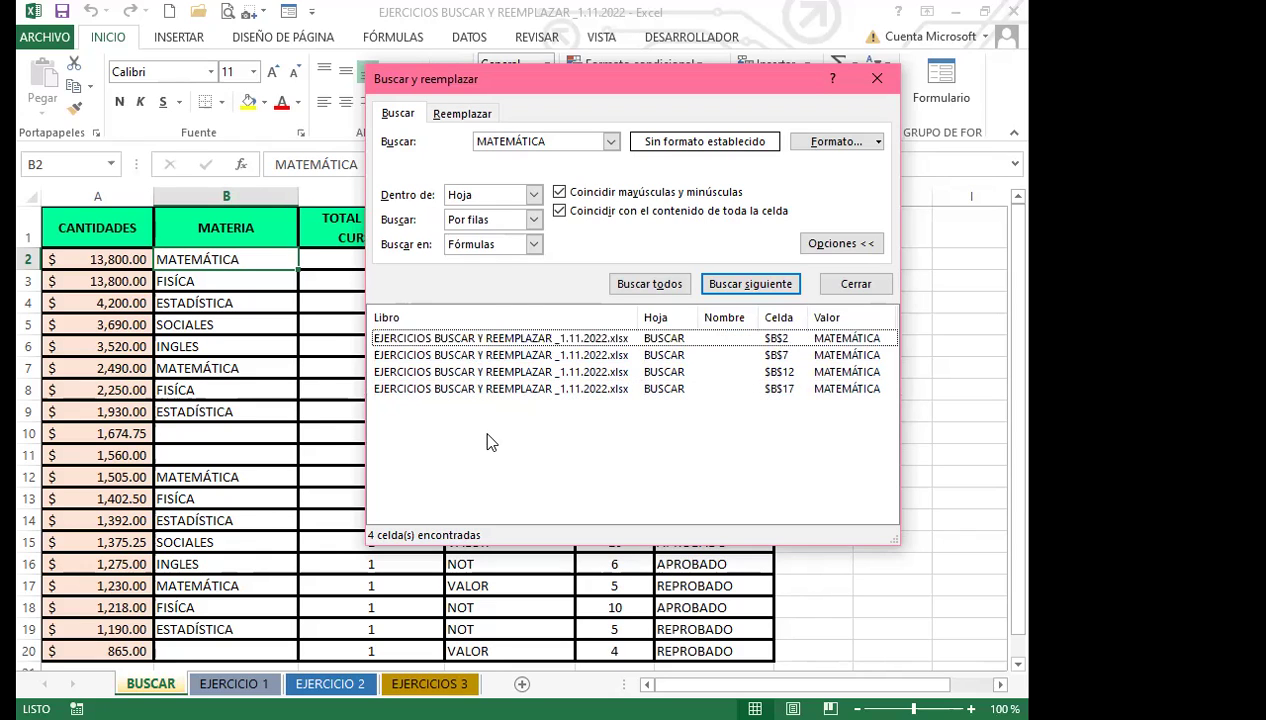
# Select the B2 result and extend the selection through the B17 result to cover all matches.
pyautogui.click(487, 340)
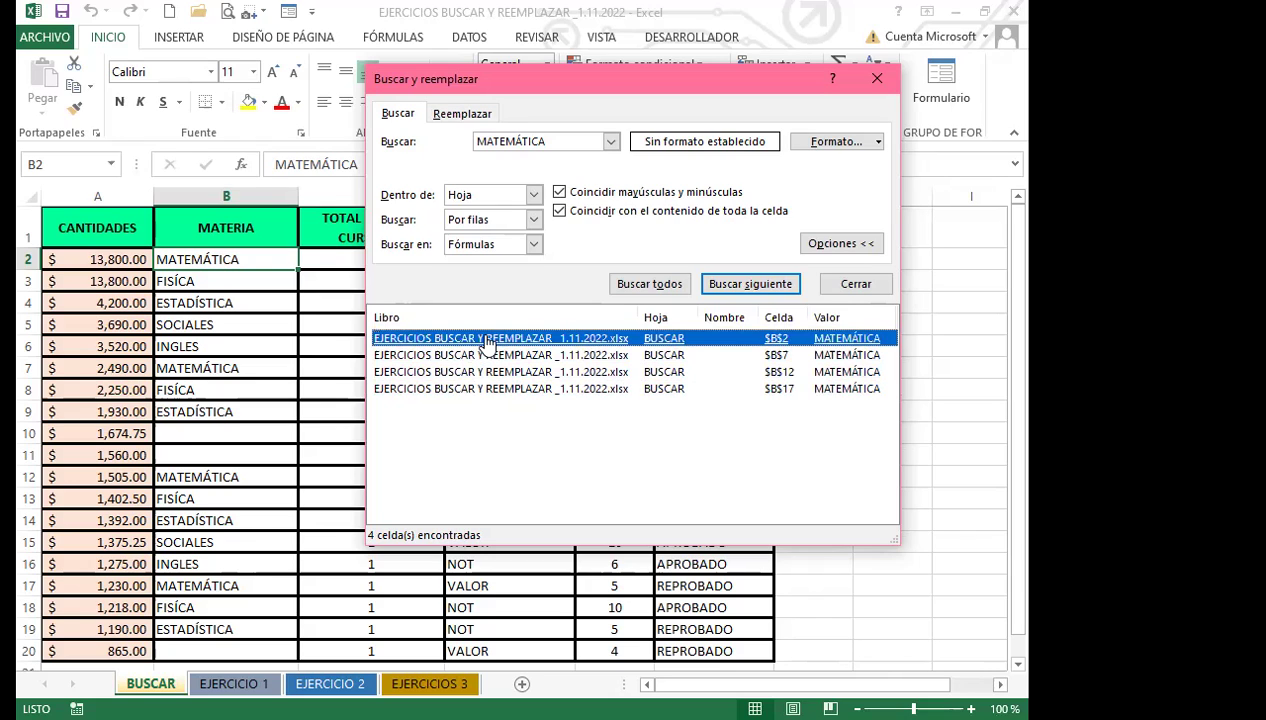
pyautogui.hotkey('shift', 'Down')
pyautogui.hotkey('shift', 'Down')
pyautogui.hotkey('shift', 'Down')
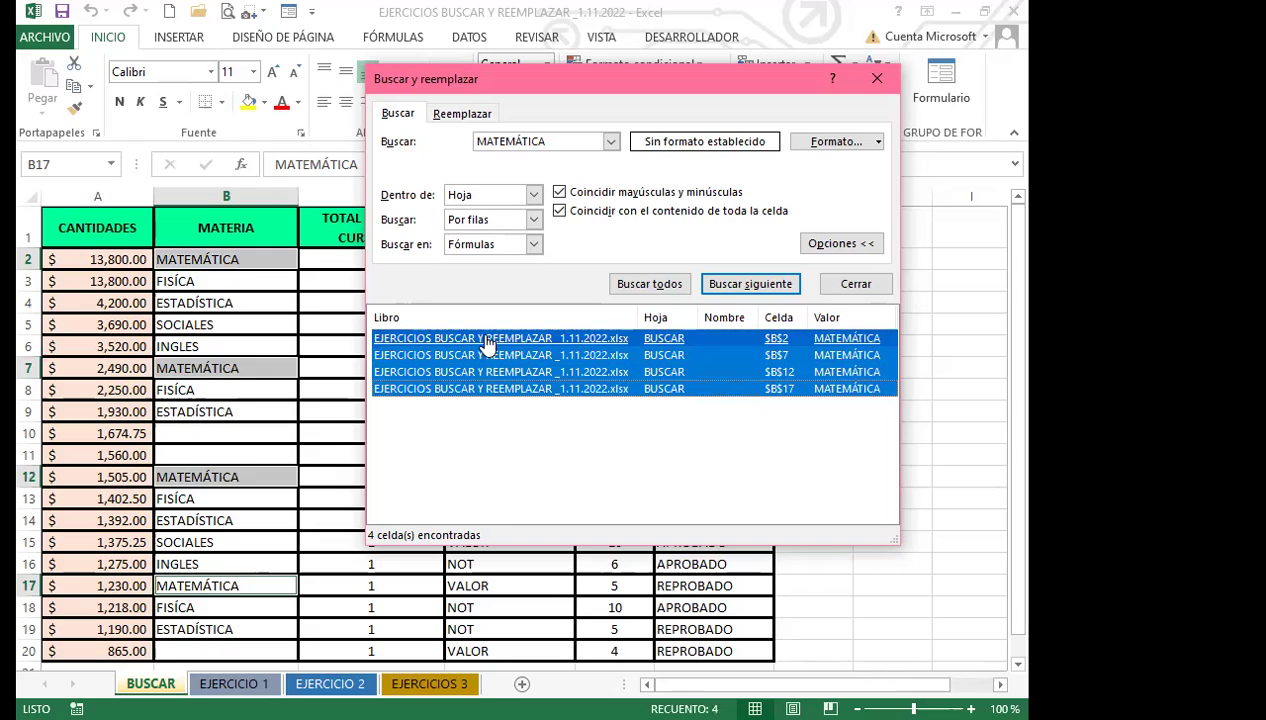
# Shrink the results selection to the B2 match and extend it again through the B17 match.
pyautogui.hotkey('shift', 'Up')
pyautogui.hotkey('shift', 'Up')
pyautogui.hotkey('shift', 'Up')
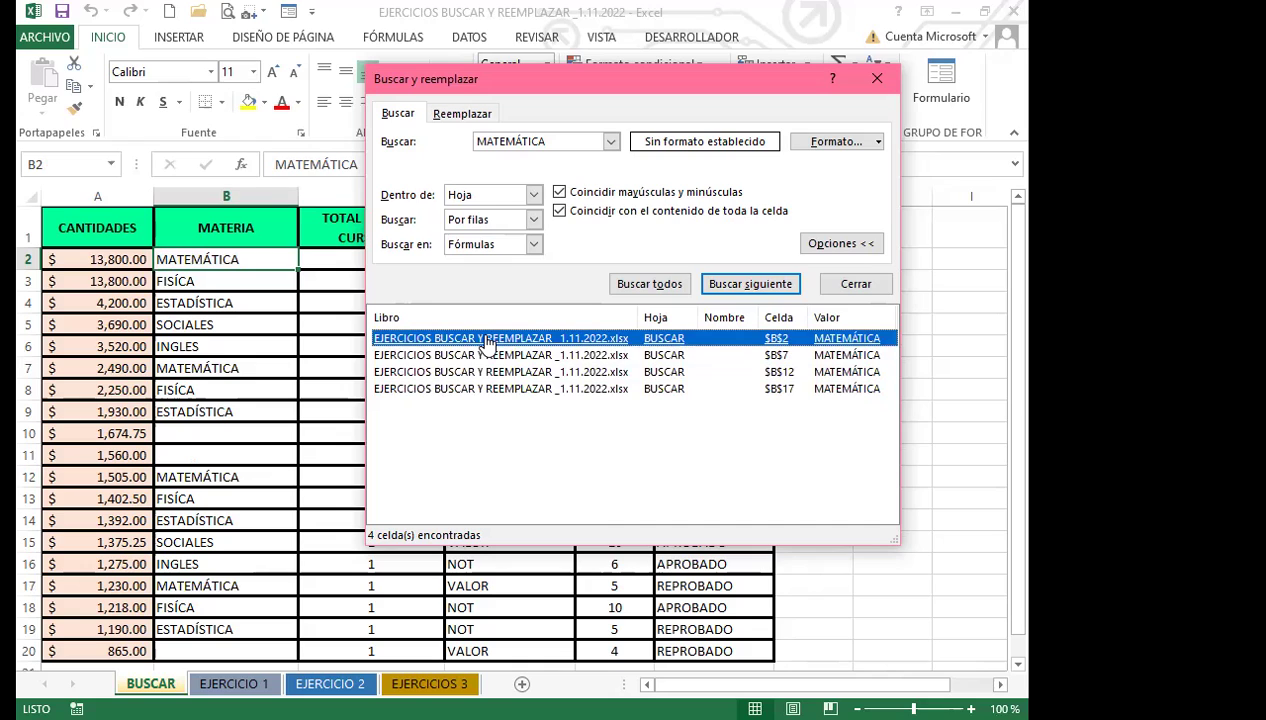
pyautogui.hotkey('shift', 'Down')
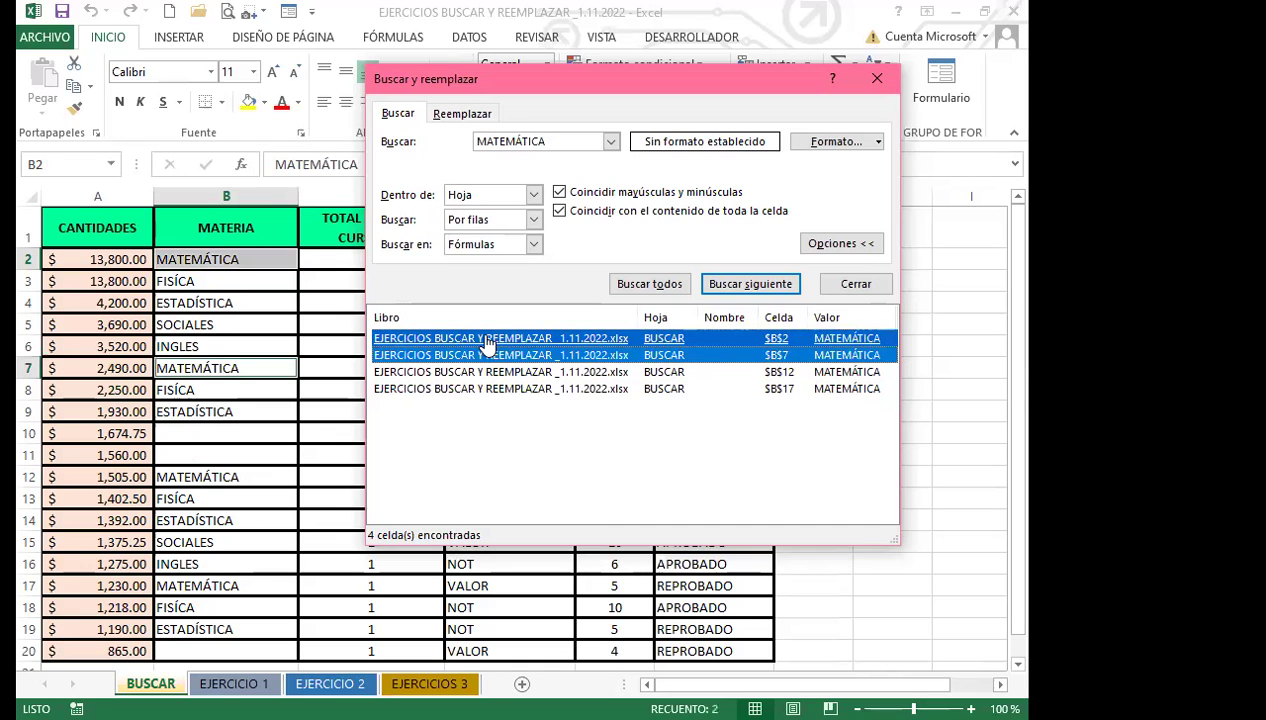
pyautogui.hotkey('shift', 'Down')
pyautogui.hotkey('shift', 'Down')
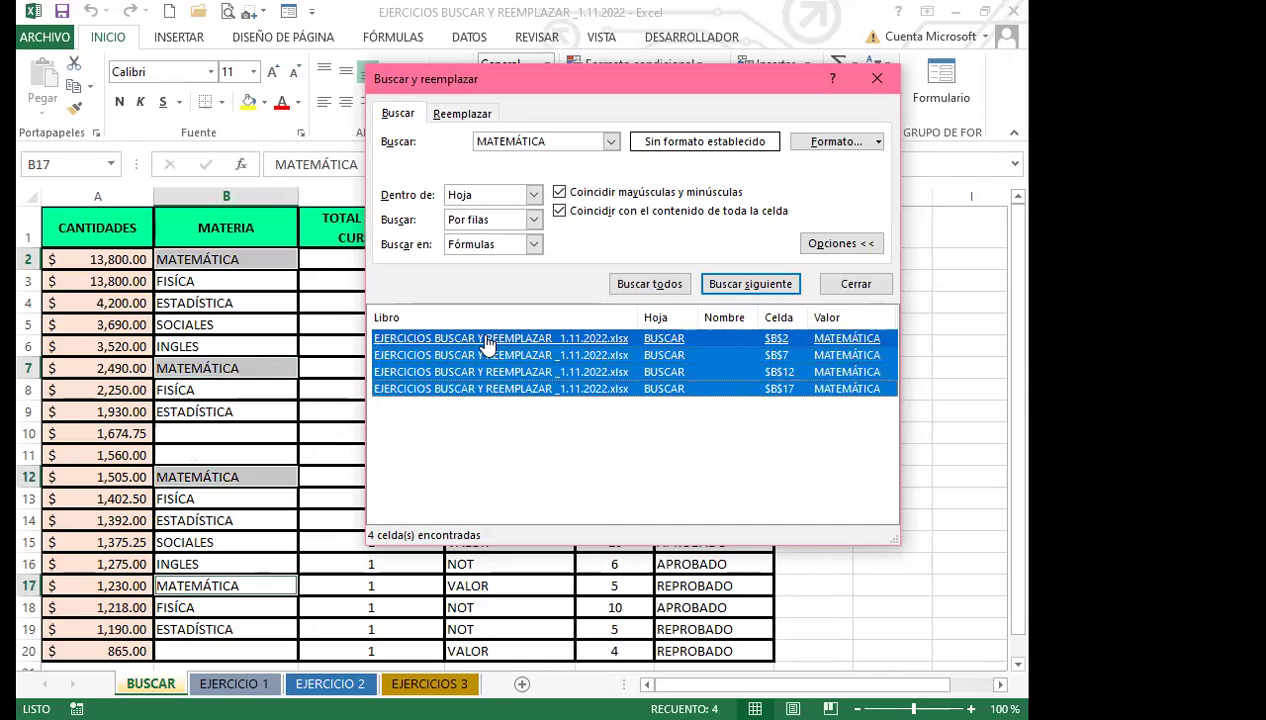
# Select only the B2 result and extend the selection down through the B17 result.
pyautogui.click(487, 343)
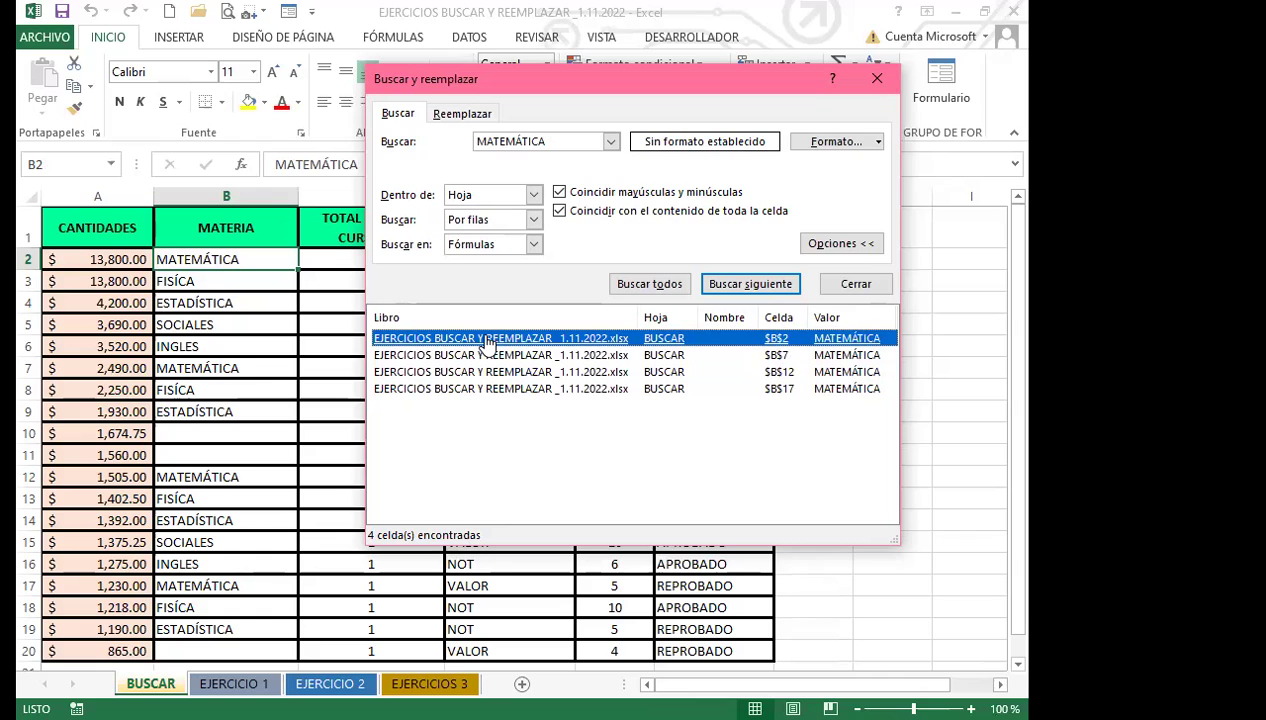
pyautogui.hotkey('shift', 'Down')
pyautogui.hotkey('shift', 'Down')
pyautogui.hotkey('shift', 'Down')
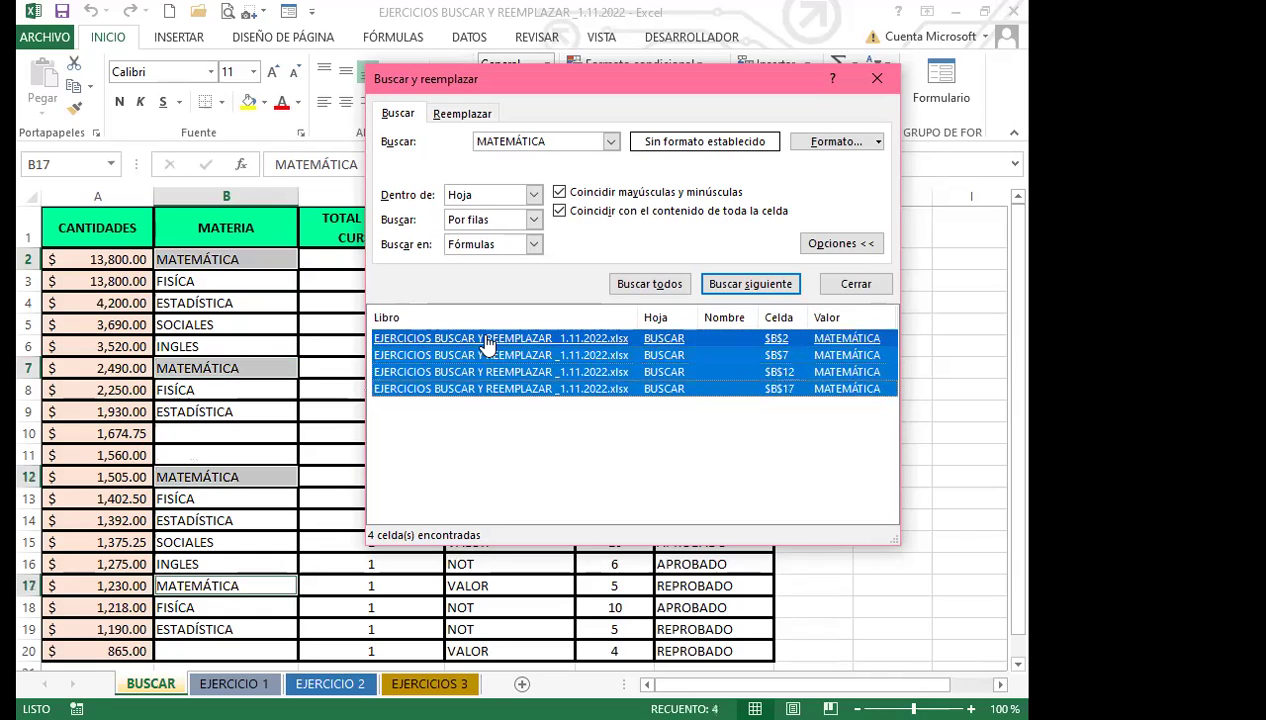
# Reduce the selected results to B2 alone, and re-extend the selection entry by entry to B17.
pyautogui.hotkey('shift', 'Up')
pyautogui.hotkey('shift', 'Up')
pyautogui.hotkey('shift', 'Up')
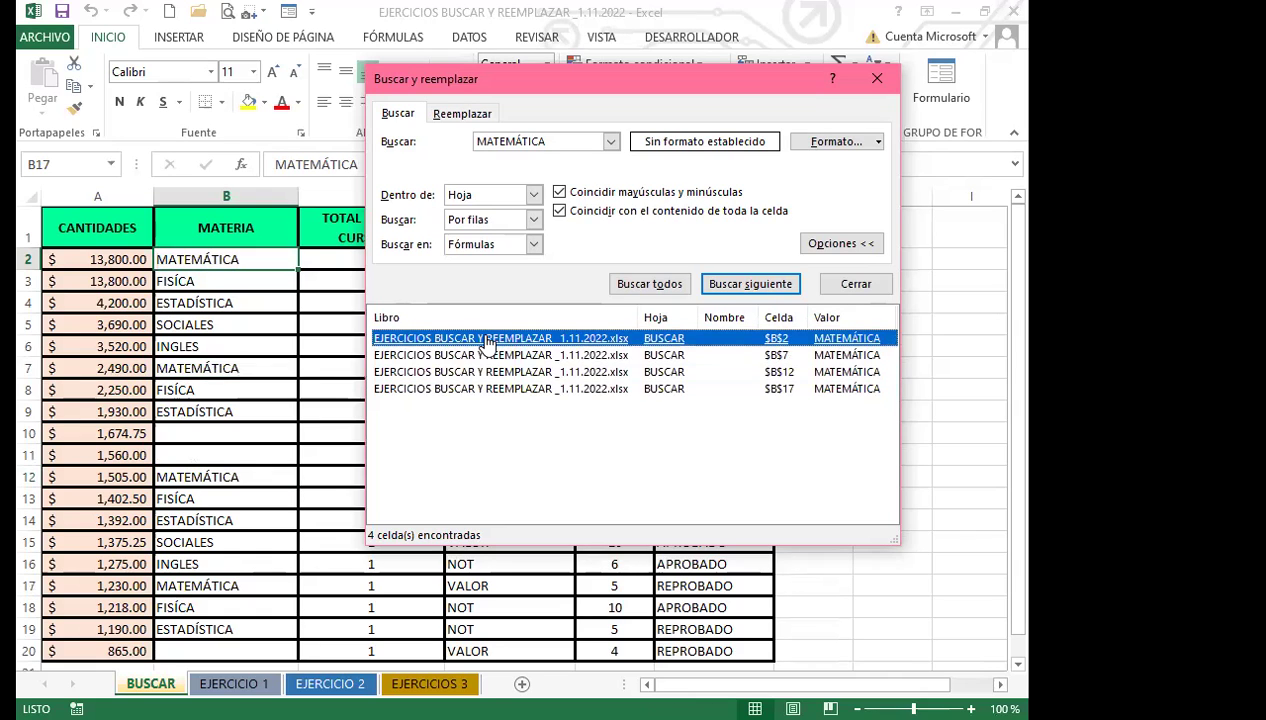
pyautogui.hotkey('shift', 'Down')
pyautogui.hotkey('shift', 'Down')
pyautogui.hotkey('shift', 'Down')
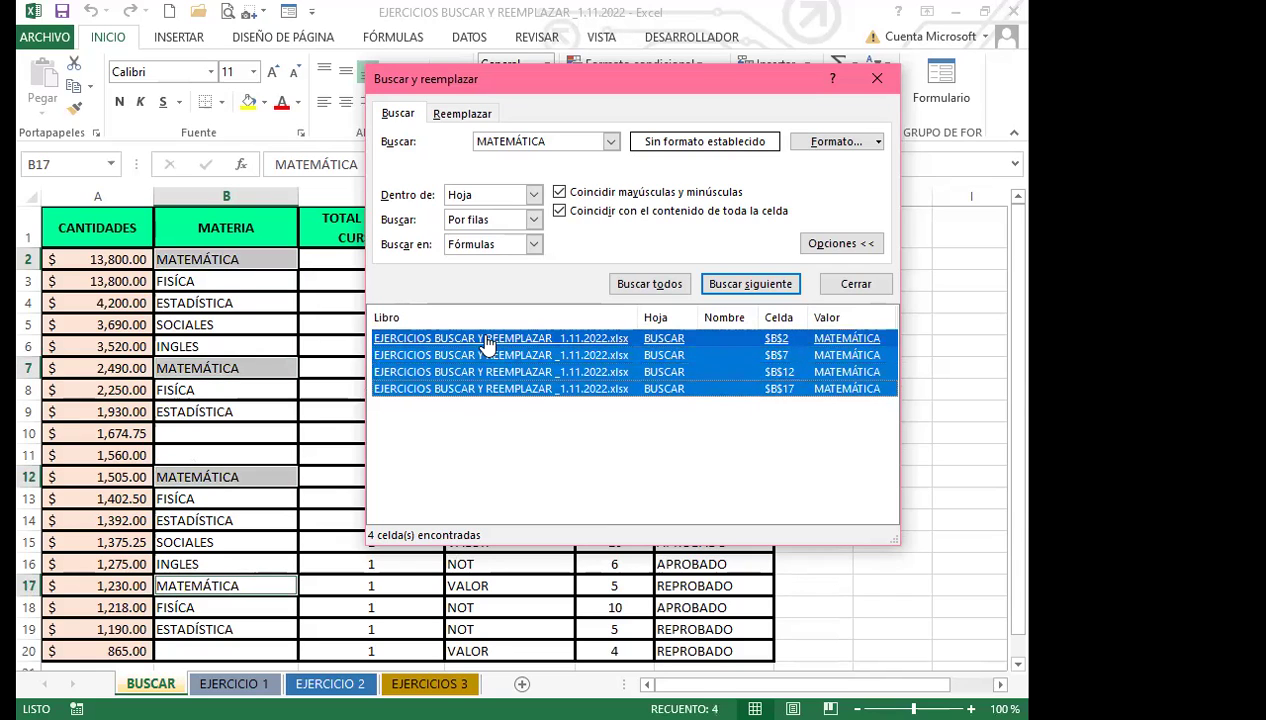
# Clear the highlighting in the results list, reselect all entries as one block, and clear it again.
pyautogui.click(488, 418)
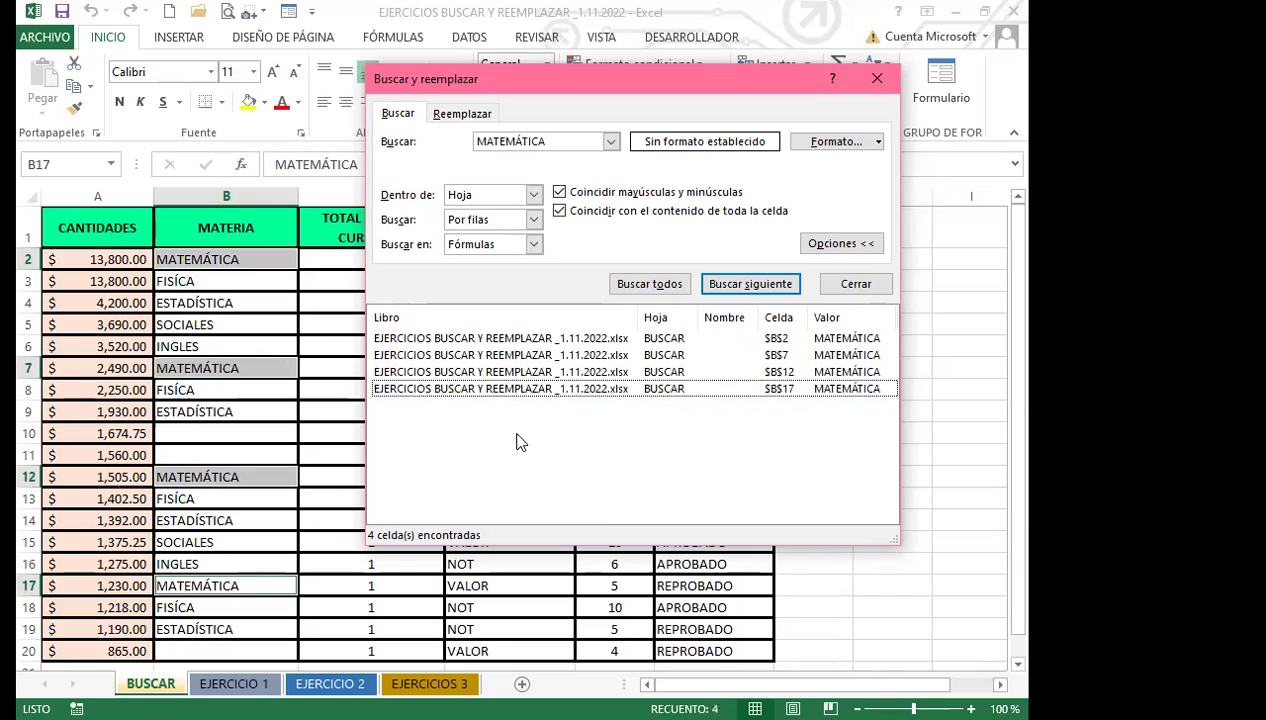
pyautogui.moveTo(510, 435); pyautogui.dragTo(510, 338)
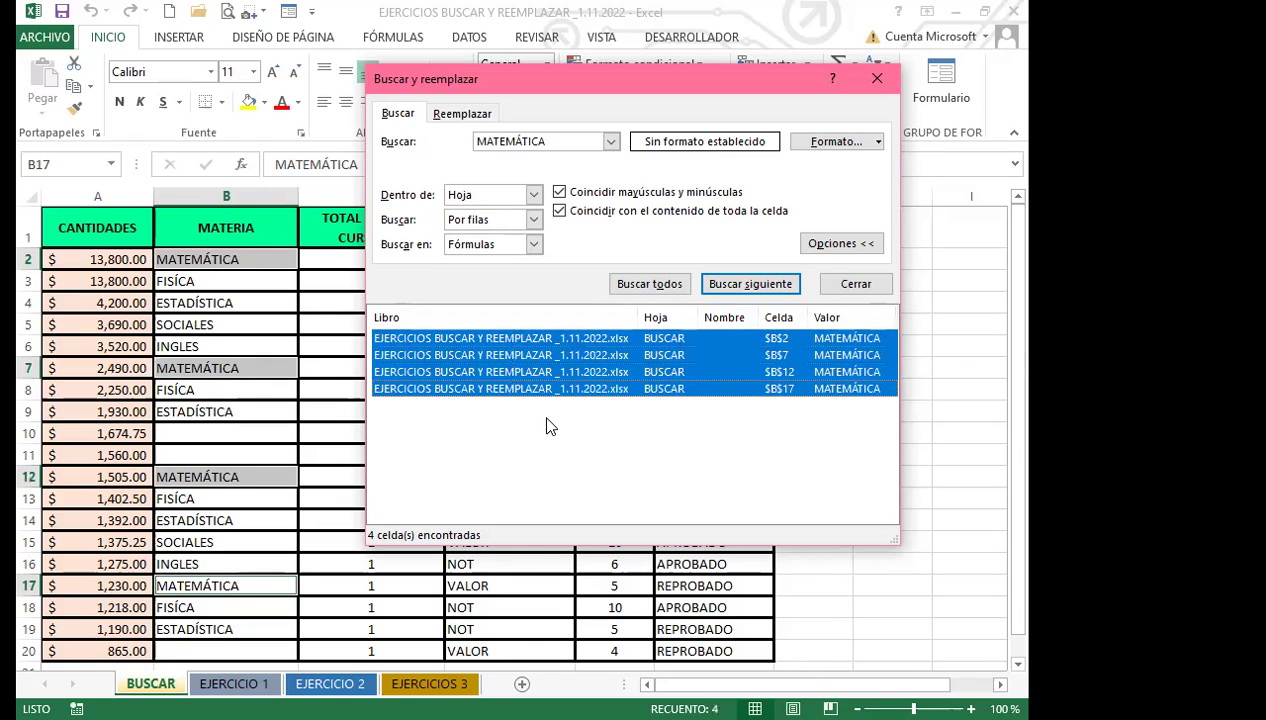
pyautogui.click(557, 429)
# Select the B17 result and extend the selection upward through the B2 result.
pyautogui.click(515, 391)
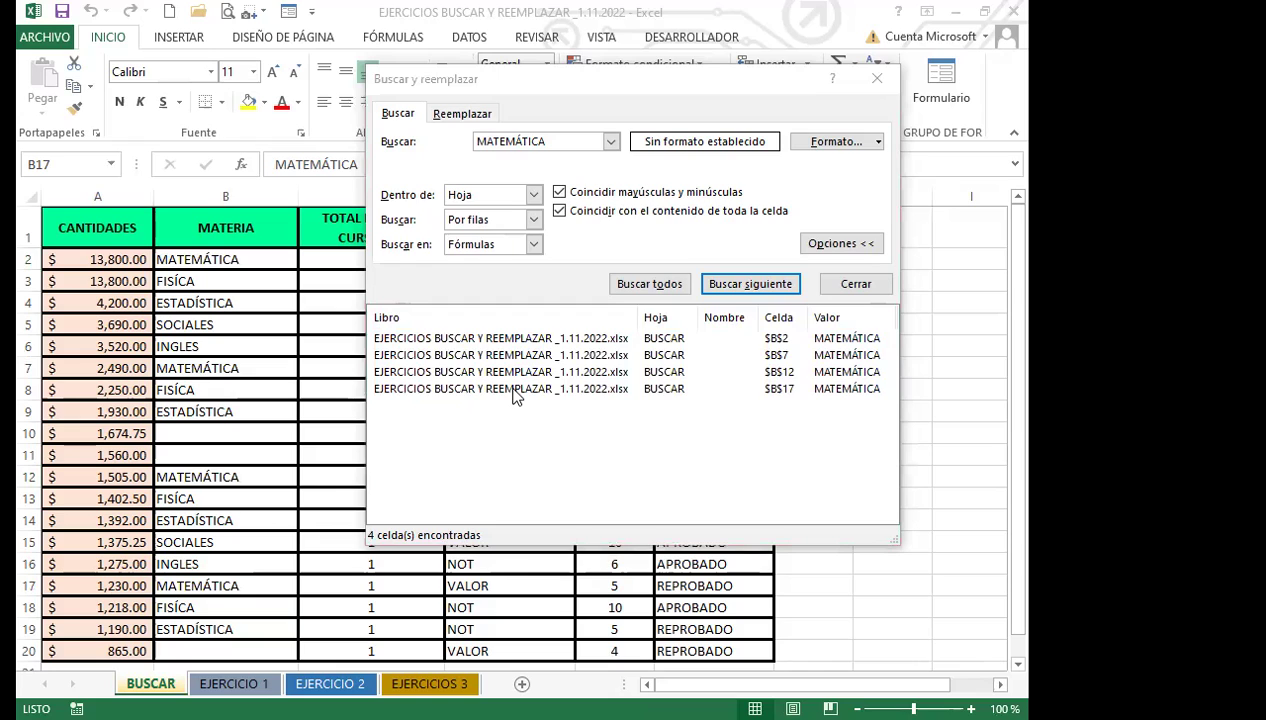
pyautogui.click(506, 420)
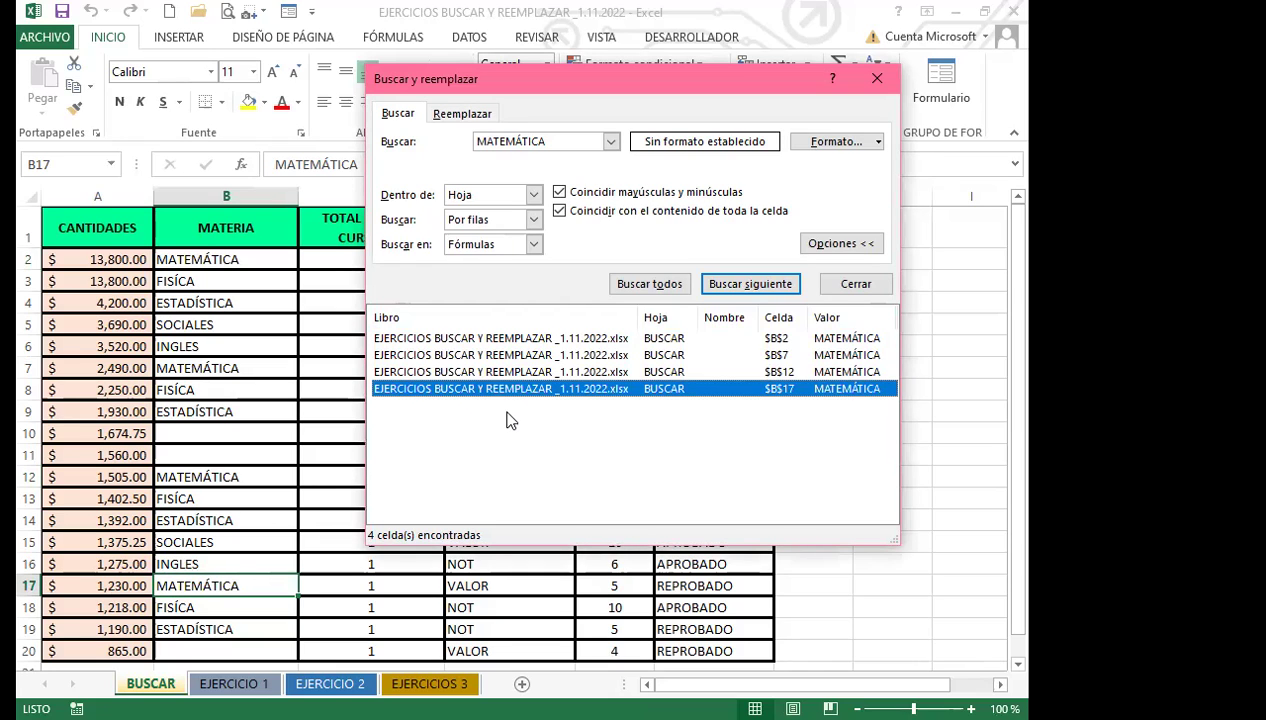
pyautogui.hotkey('shift', 'Up')
pyautogui.hotkey('shift', 'Up')
pyautogui.hotkey('shift', 'Up')
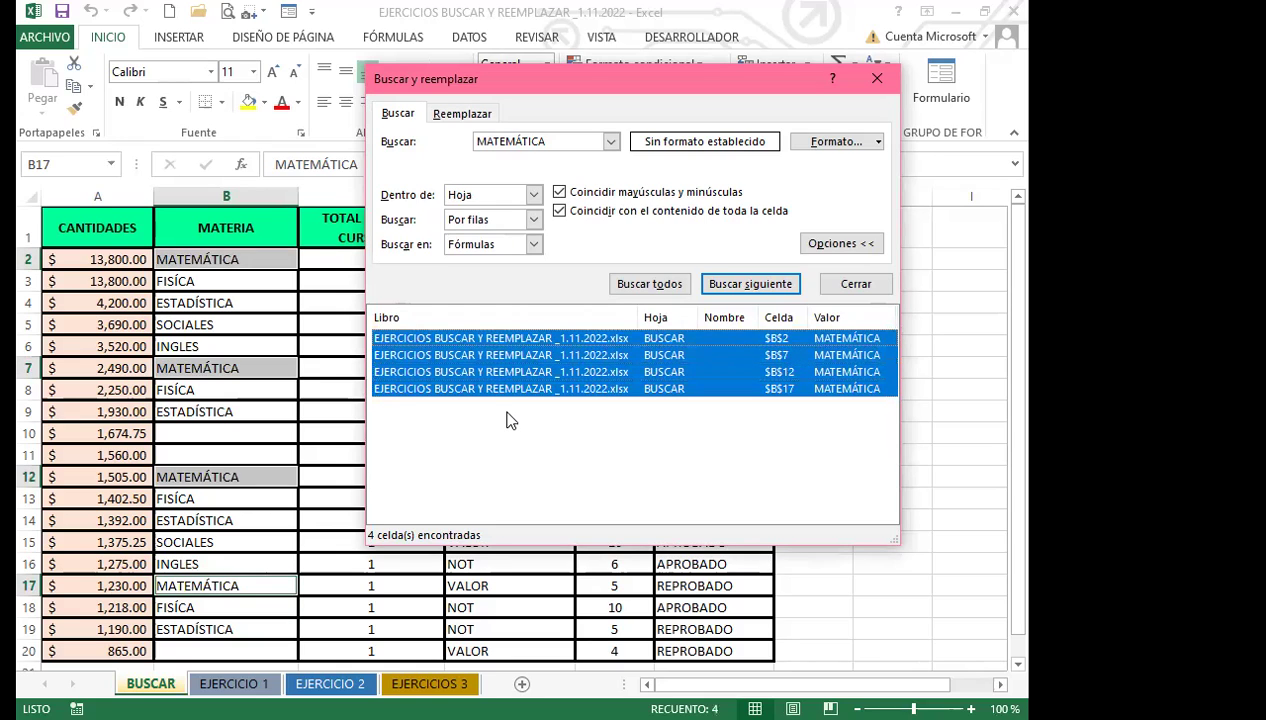
# Clear the list highlighting, select the results from B7 through B17, and expand the selection to every match.
pyautogui.click(509, 425)
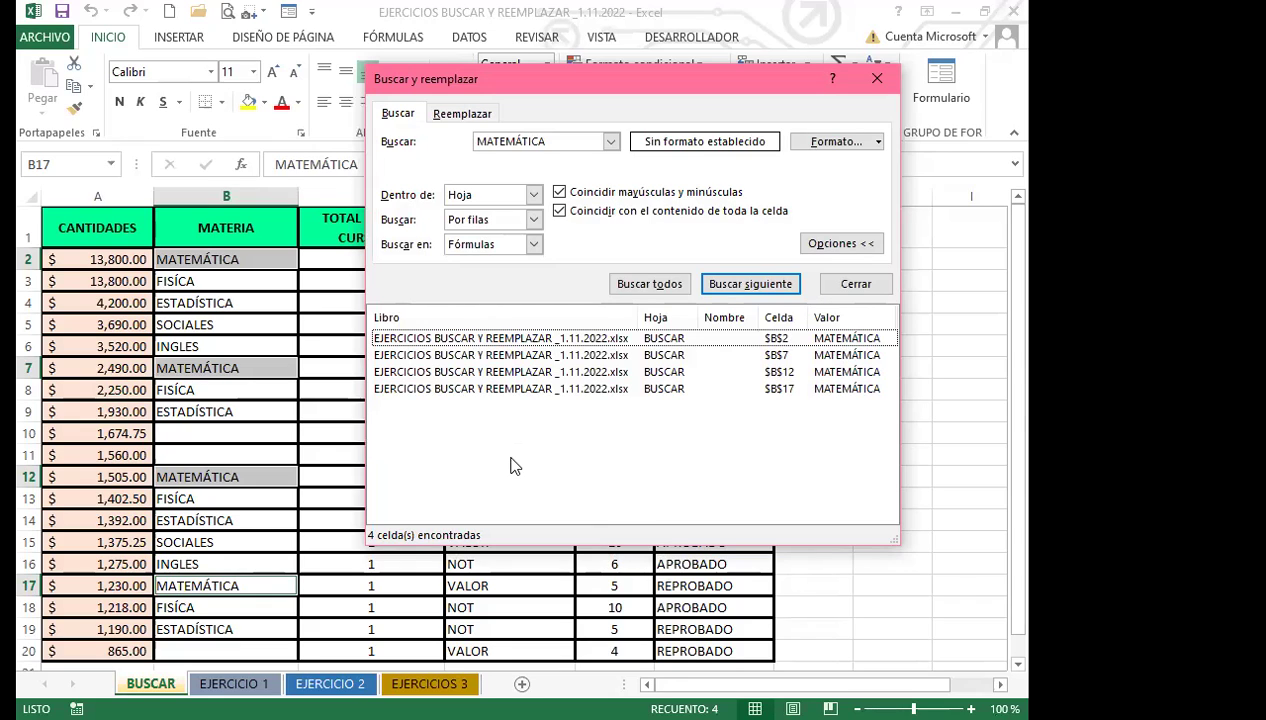
pyautogui.press('Tab')
pyautogui.press('Down')
pyautogui.hotkey('shift', 'End')
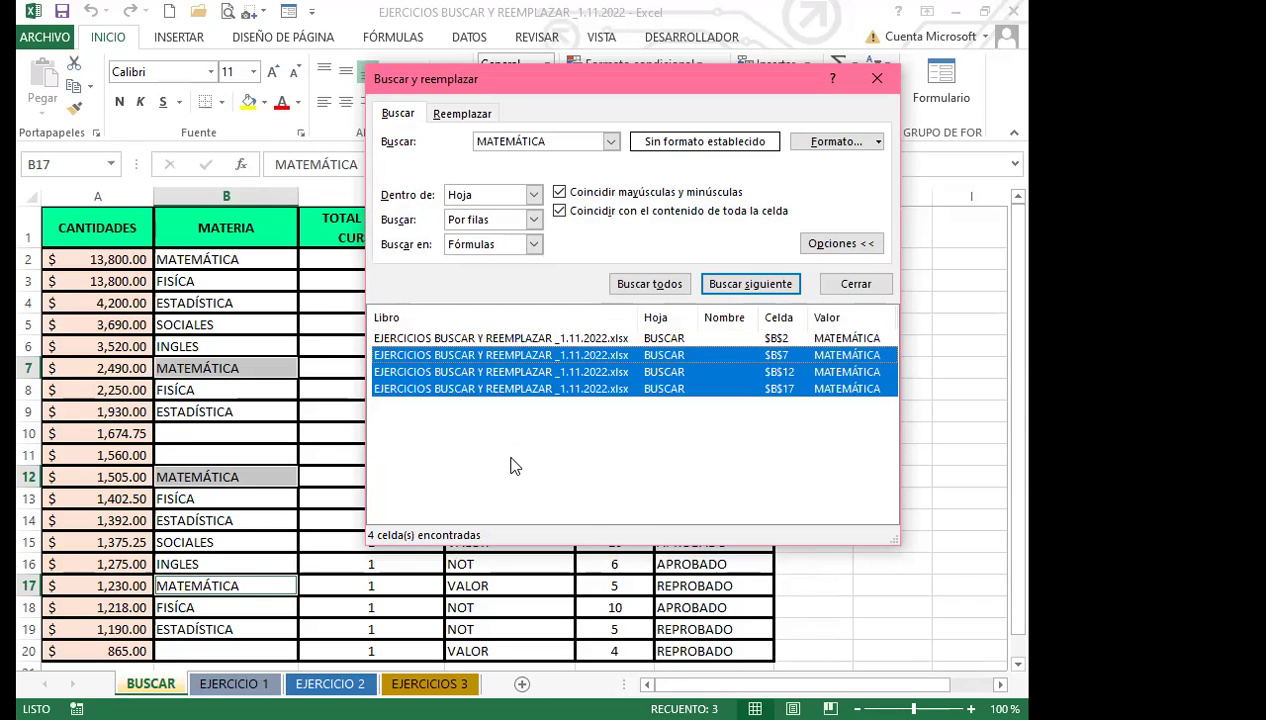
pyautogui.hotkey('ctrl', 'a')
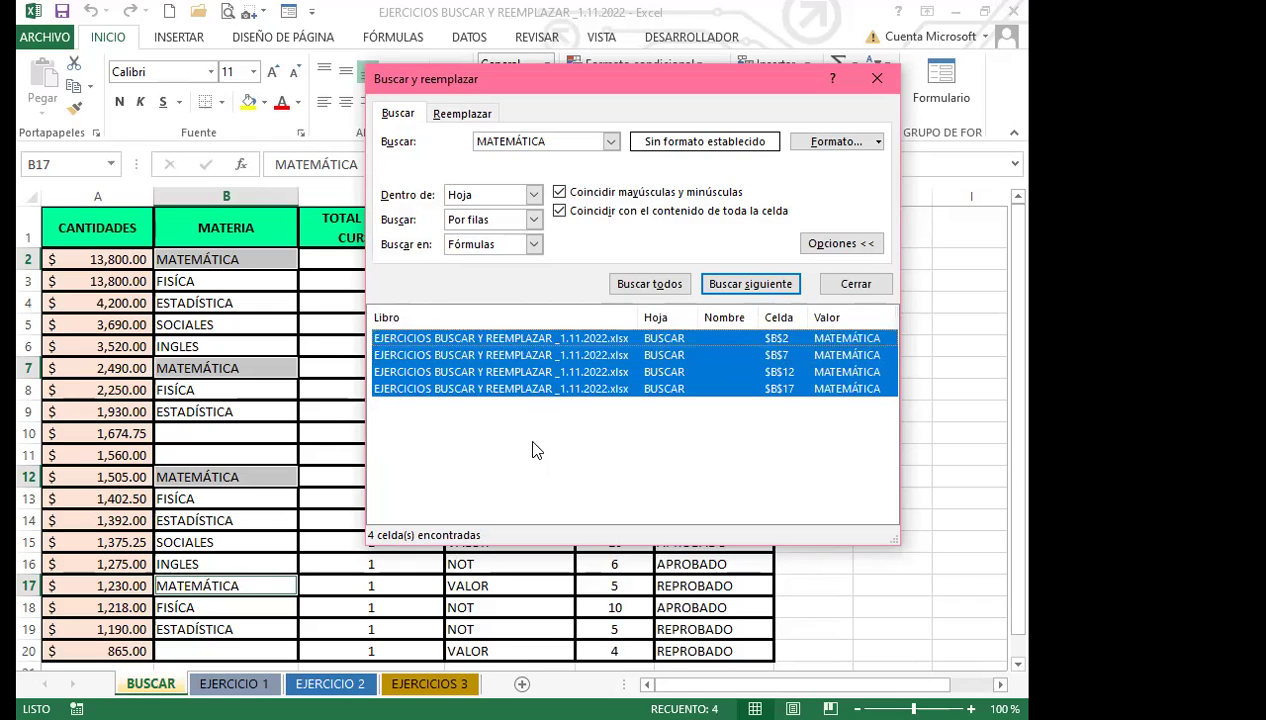
# Clear the list highlighting and select only the results from B7 through B17.
pyautogui.click(531, 445)
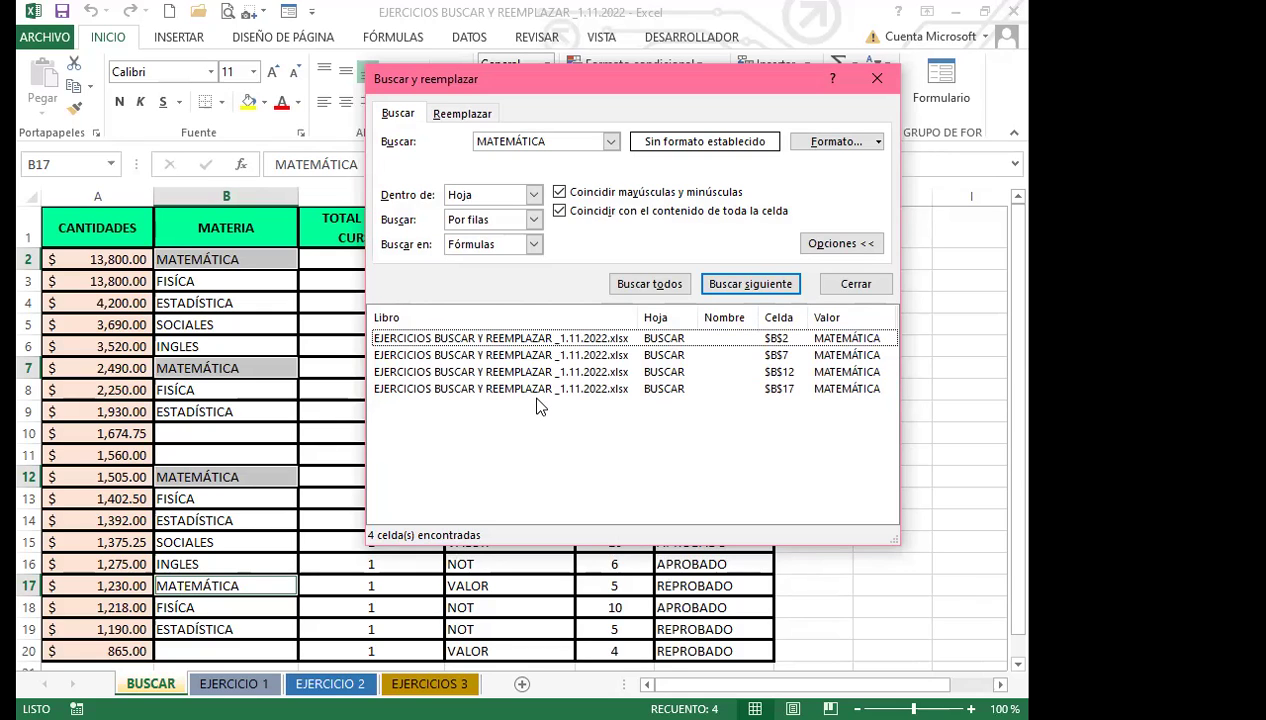
pyautogui.press('Down')
pyautogui.hotkey('shift', 'End')
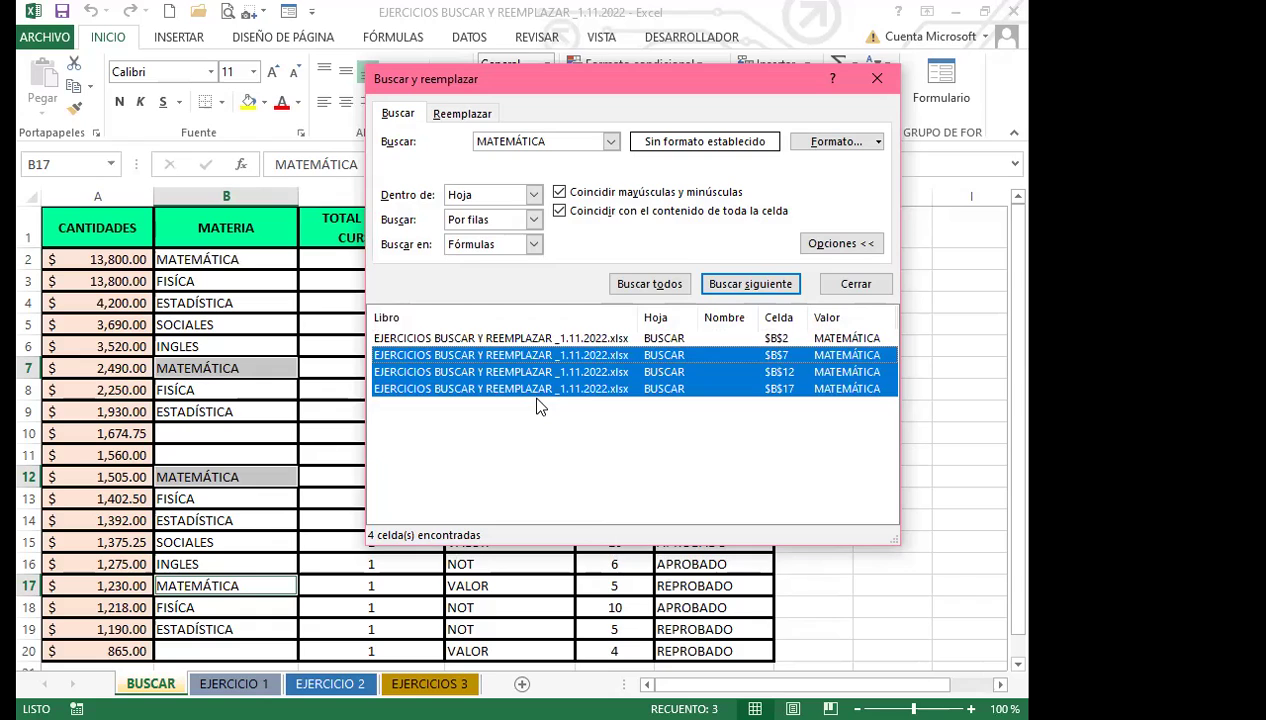
# Move to the B2 result and extend the selection one entry at a time through B17.
pyautogui.click(540, 426)
pyautogui.press('Home')
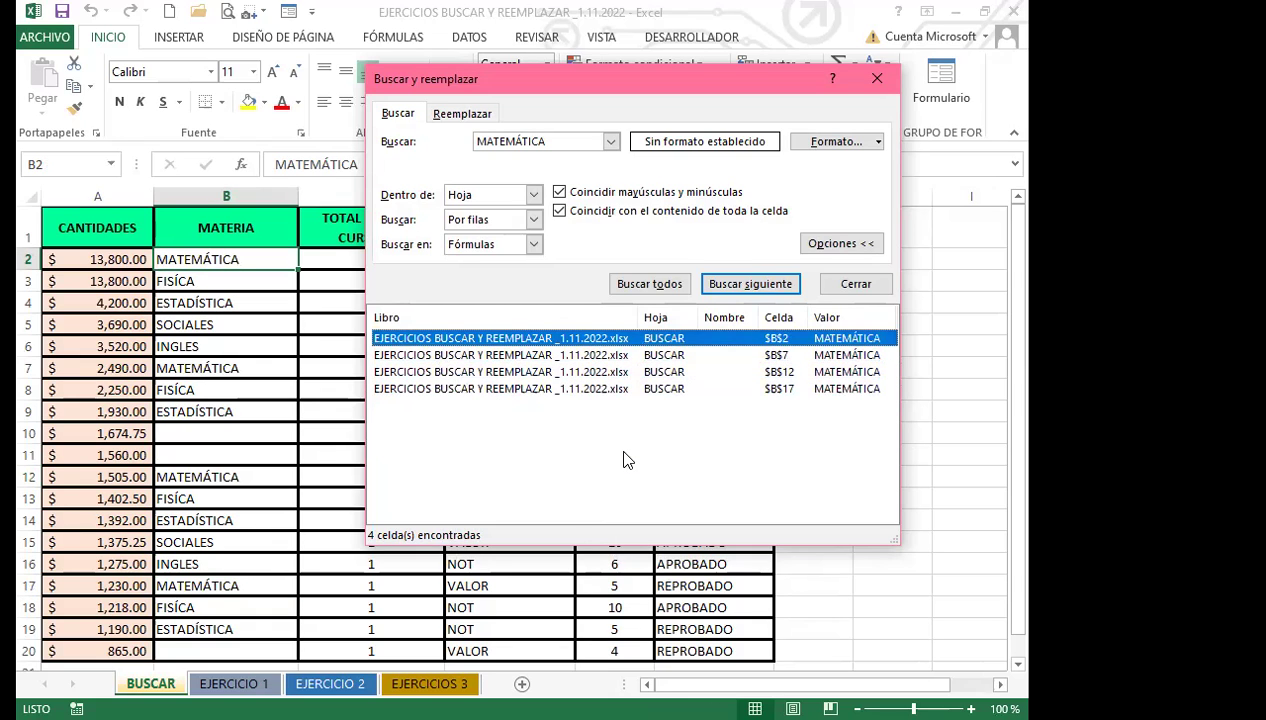
pyautogui.hotkey('shift', 'Down')
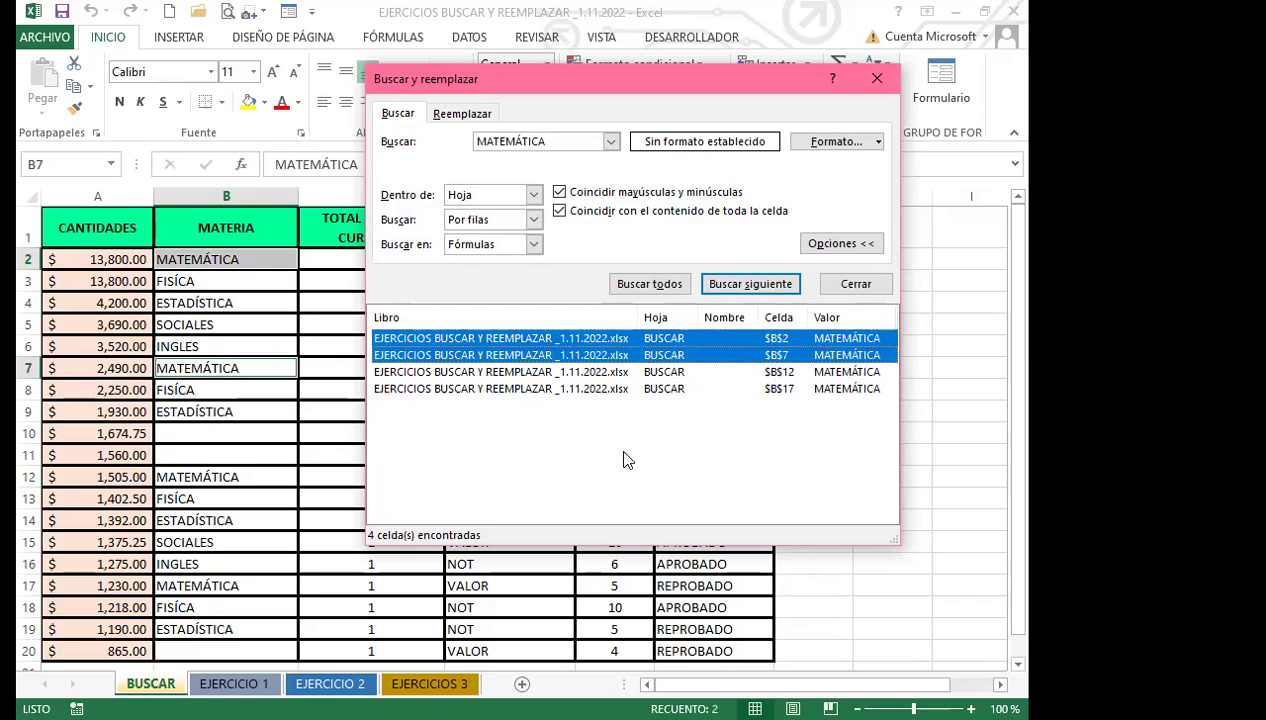
pyautogui.hotkey('shift', 'Down')
pyautogui.hotkey('shift', 'Down')
# Shrink the selection back to B2, extend it to include B7, and clear the list highlighting.
pyautogui.hotkey('shift', 'Up')
pyautogui.hotkey('shift', 'Up')
pyautogui.hotkey('shift', 'Up')
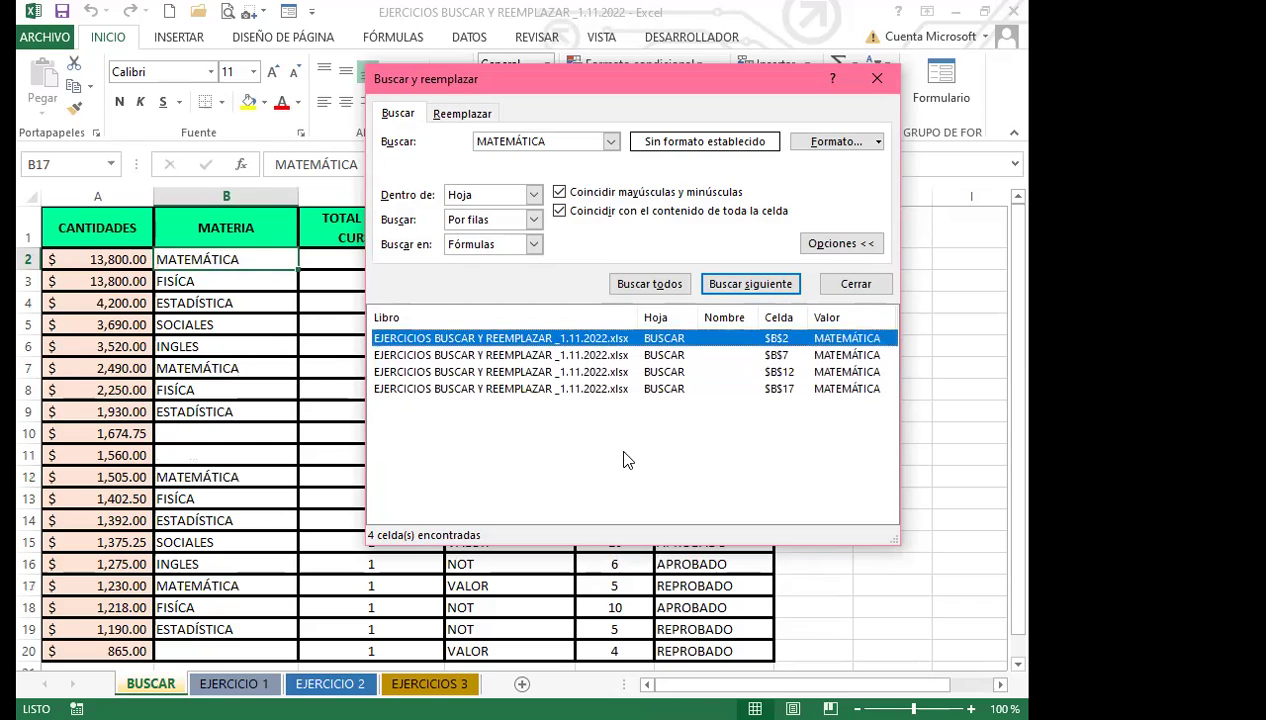
pyautogui.hotkey('shift', 'Down')
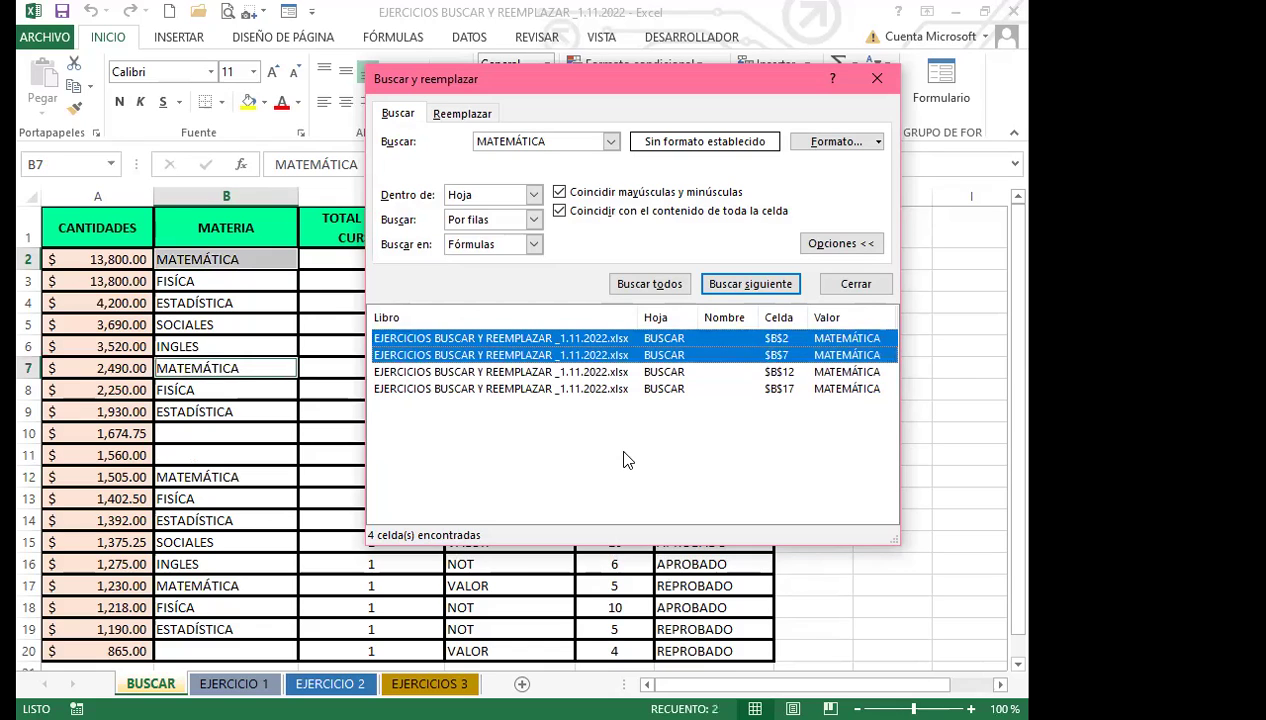
pyautogui.click(555, 428)
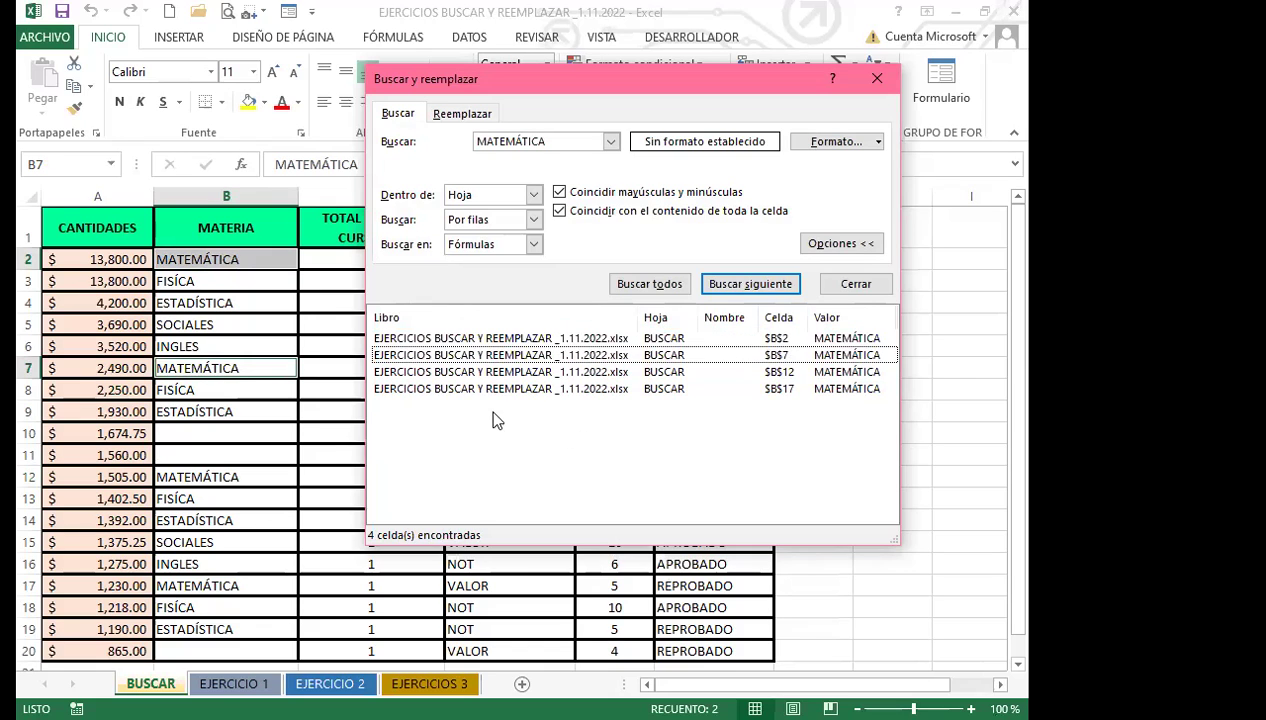
# Select the B17 result, extend the selection upward through B7, and return to B17 alone.
pyautogui.click(477, 392)
pyautogui.hotkey('shift', 'Up')
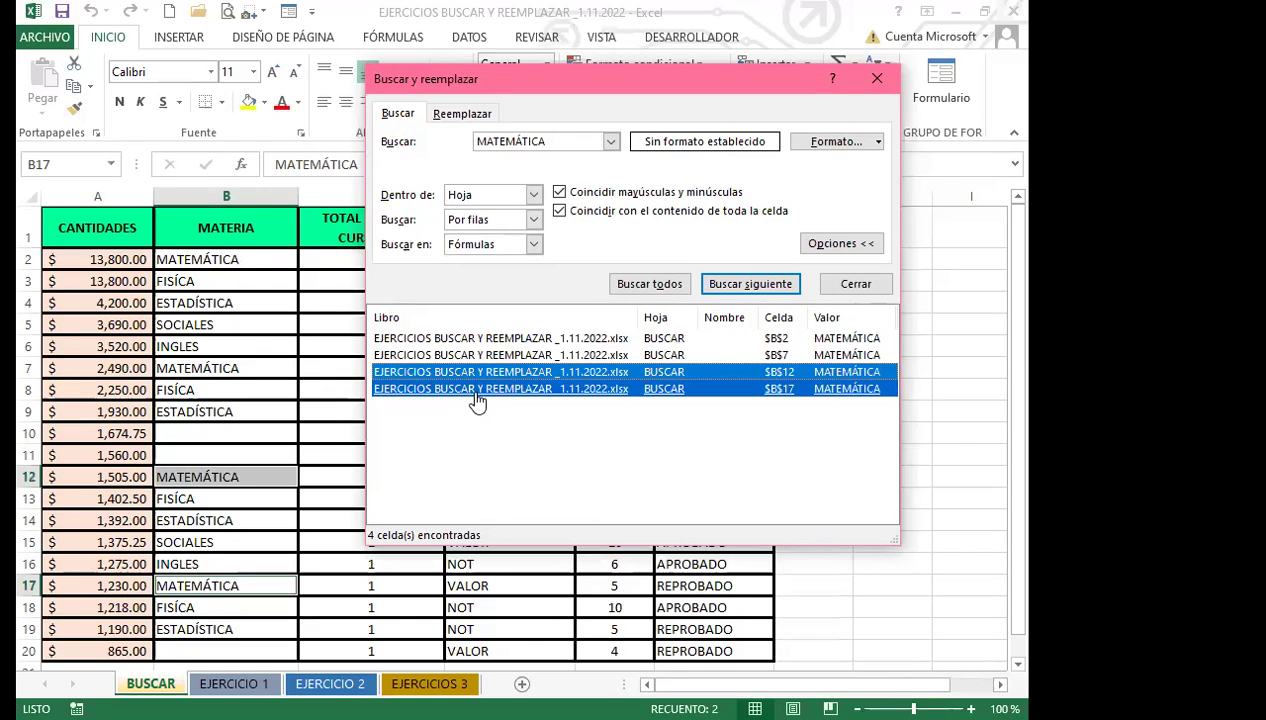
pyautogui.hotkey('shift', 'Up')
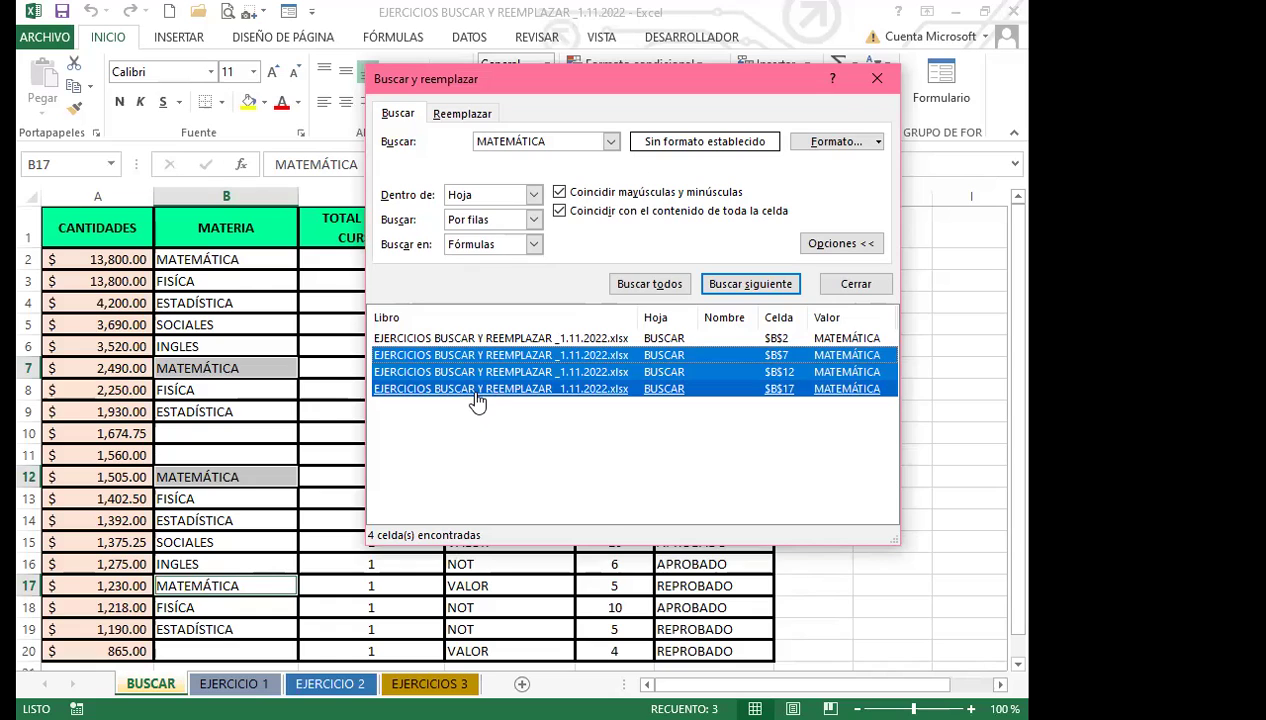
pyautogui.click(476, 391)
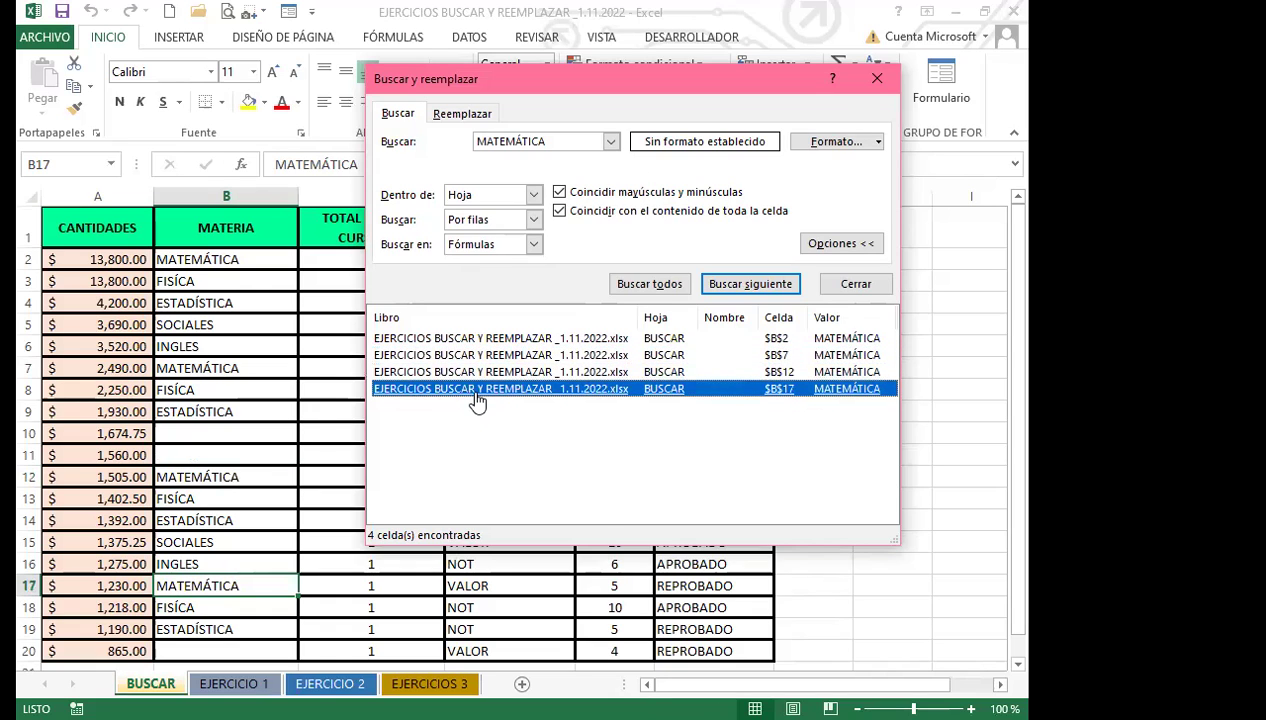
# Repeatedly select every MATEMÁTICA result at once, clearing the list highlighting before each selection.
pyautogui.click(472, 421)
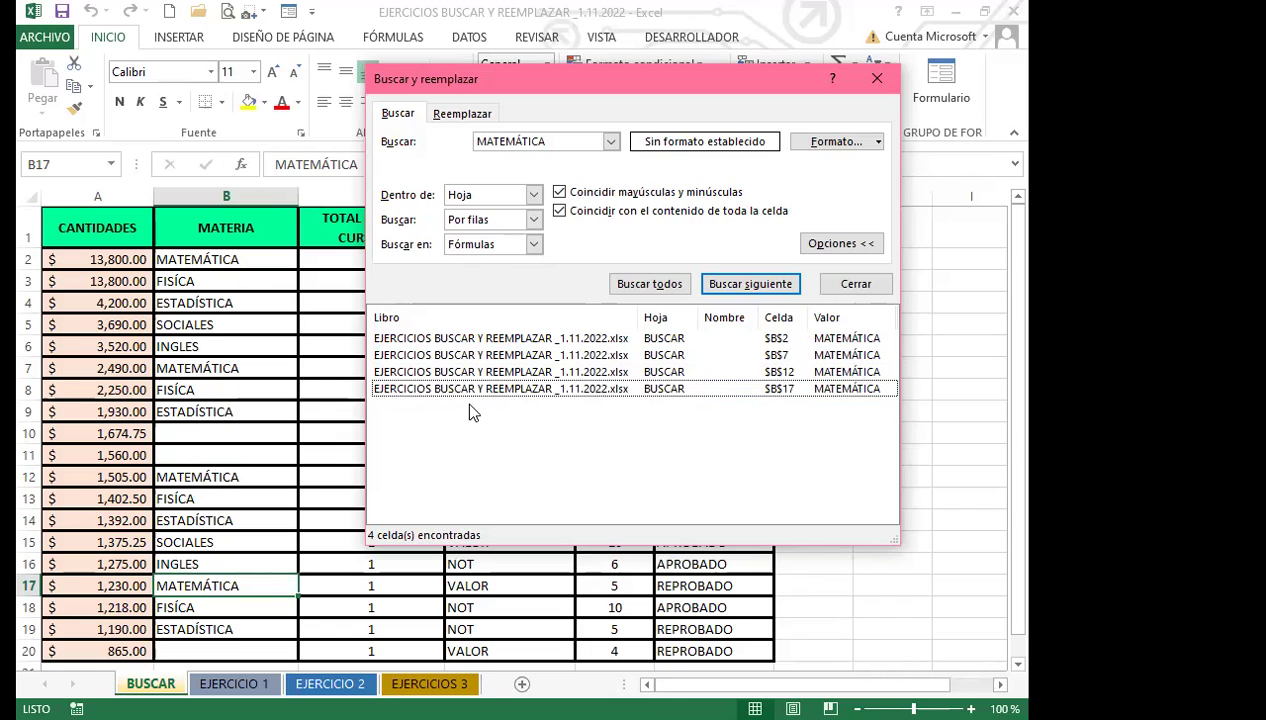
pyautogui.hotkey('ctrl', 'a')
pyautogui.click(500, 442)
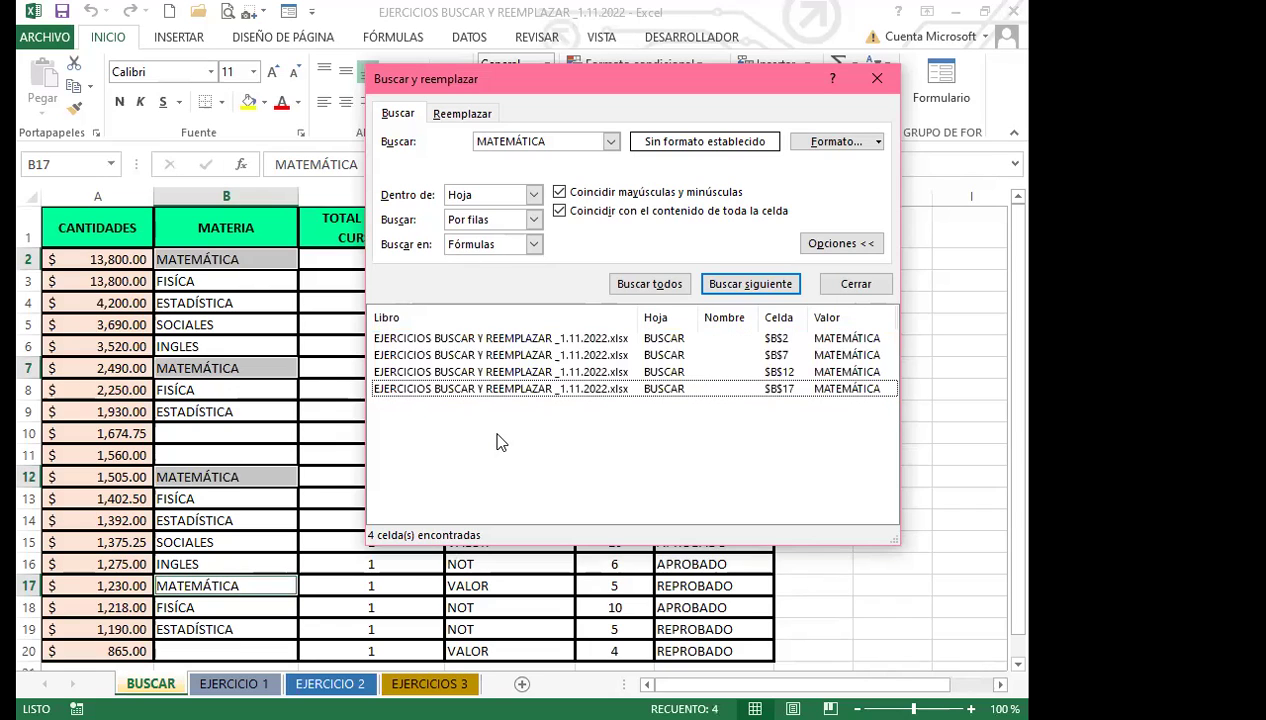
pyautogui.hotkey('ctrl', 'a')
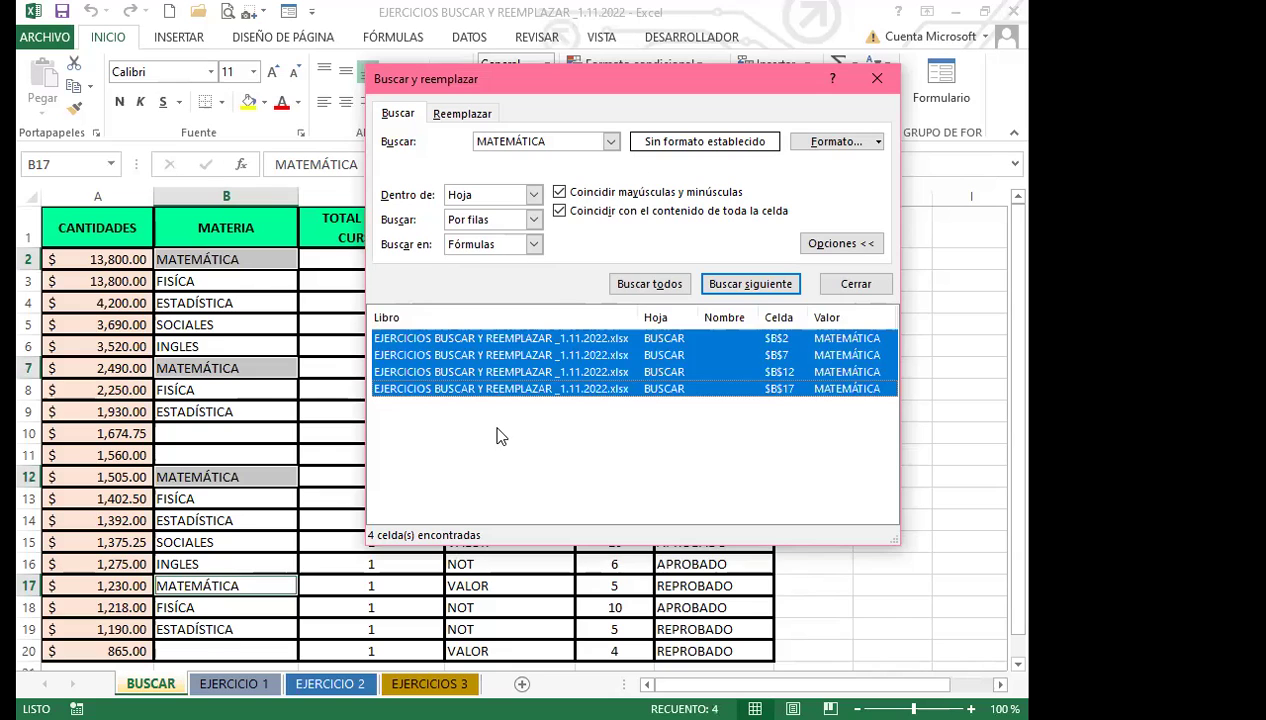
pyautogui.click(500, 438)
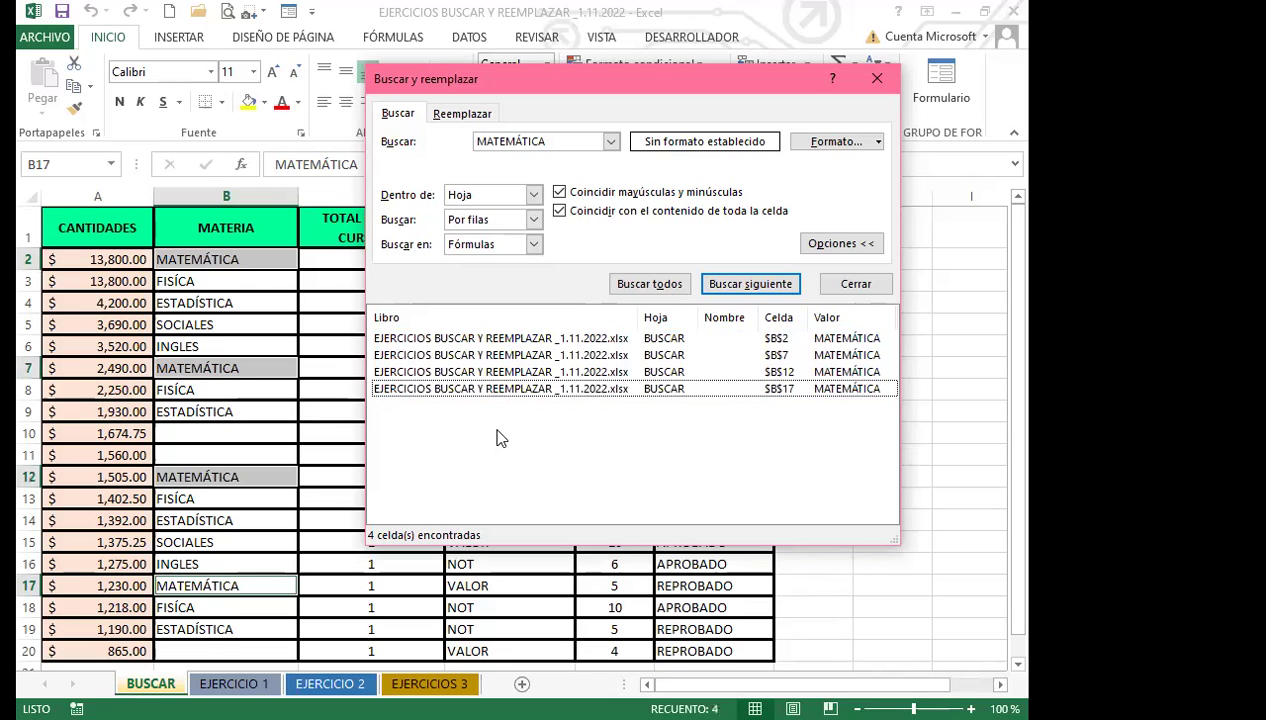
pyautogui.hotkey('ctrl', 'a')
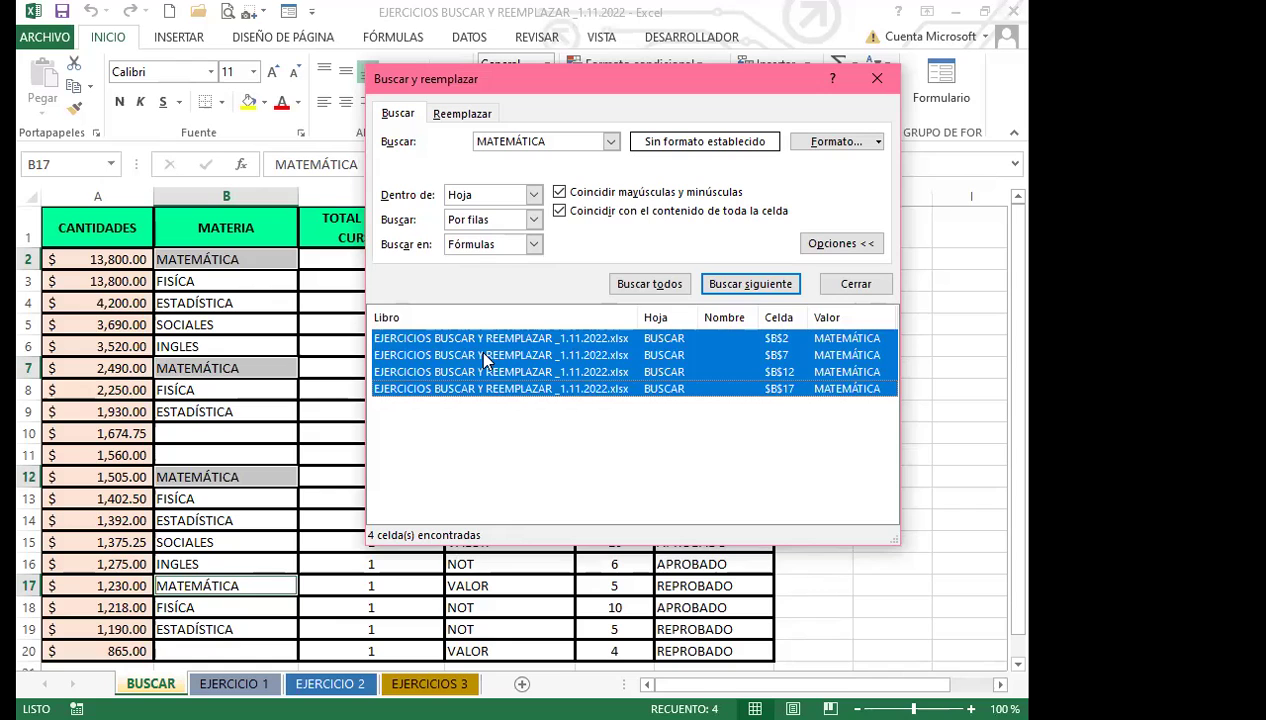
# Select all results as one block, clear the highlighting, and extend the selection from B17 up through B2.
pyautogui.click(469, 424)
pyautogui.moveTo(538, 444); pyautogui.dragTo(450, 332)
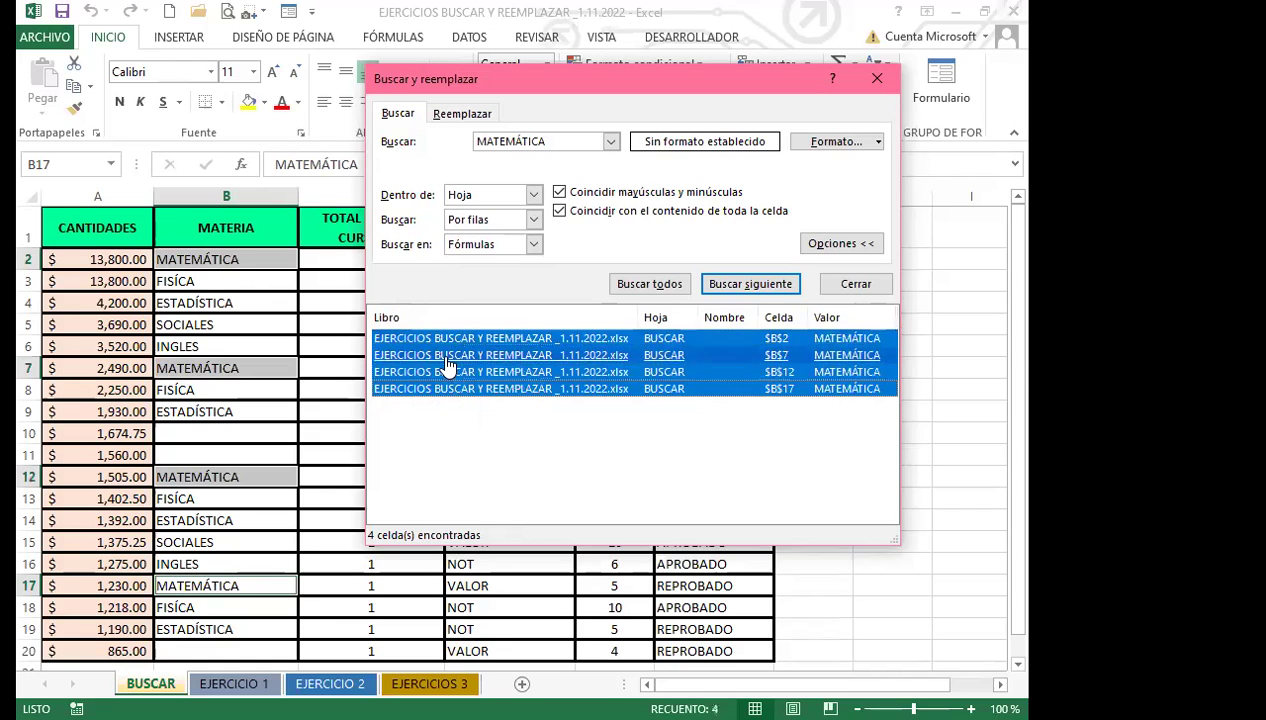
pyautogui.click(433, 425)
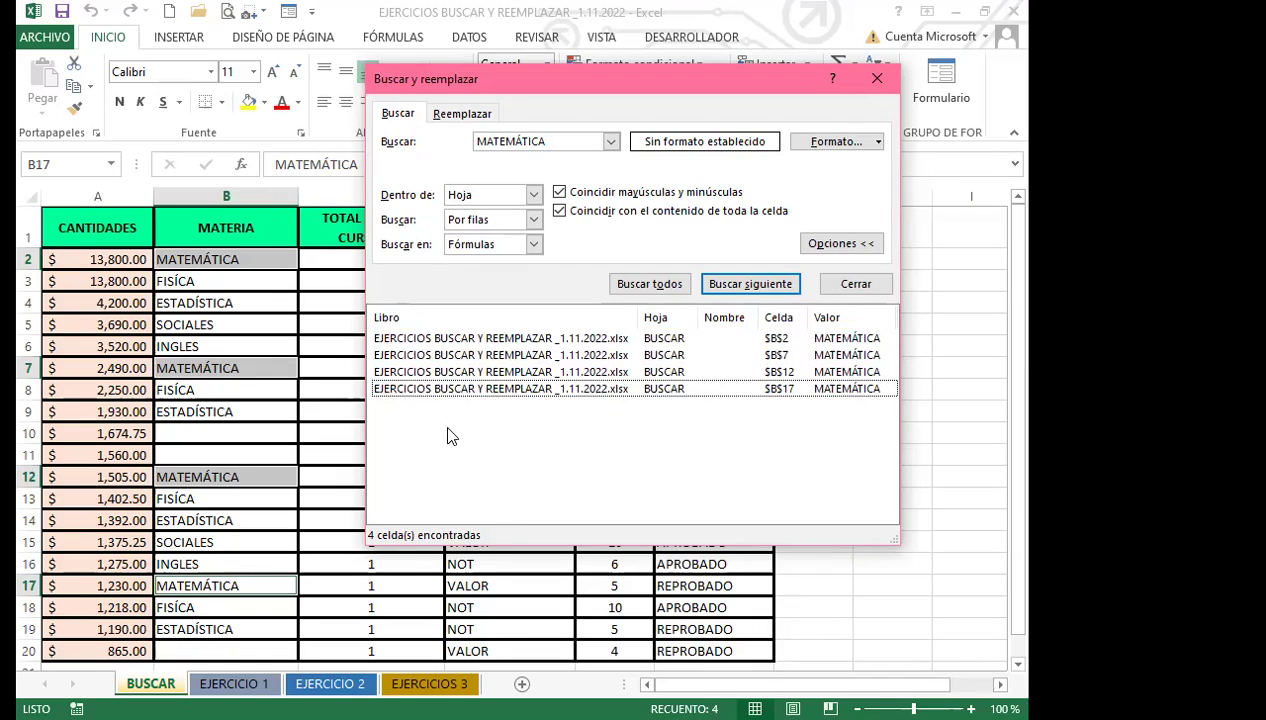
pyautogui.hotkey('shift', 'Up')
pyautogui.hotkey('shift', 'Up')
pyautogui.hotkey('shift', 'Up')
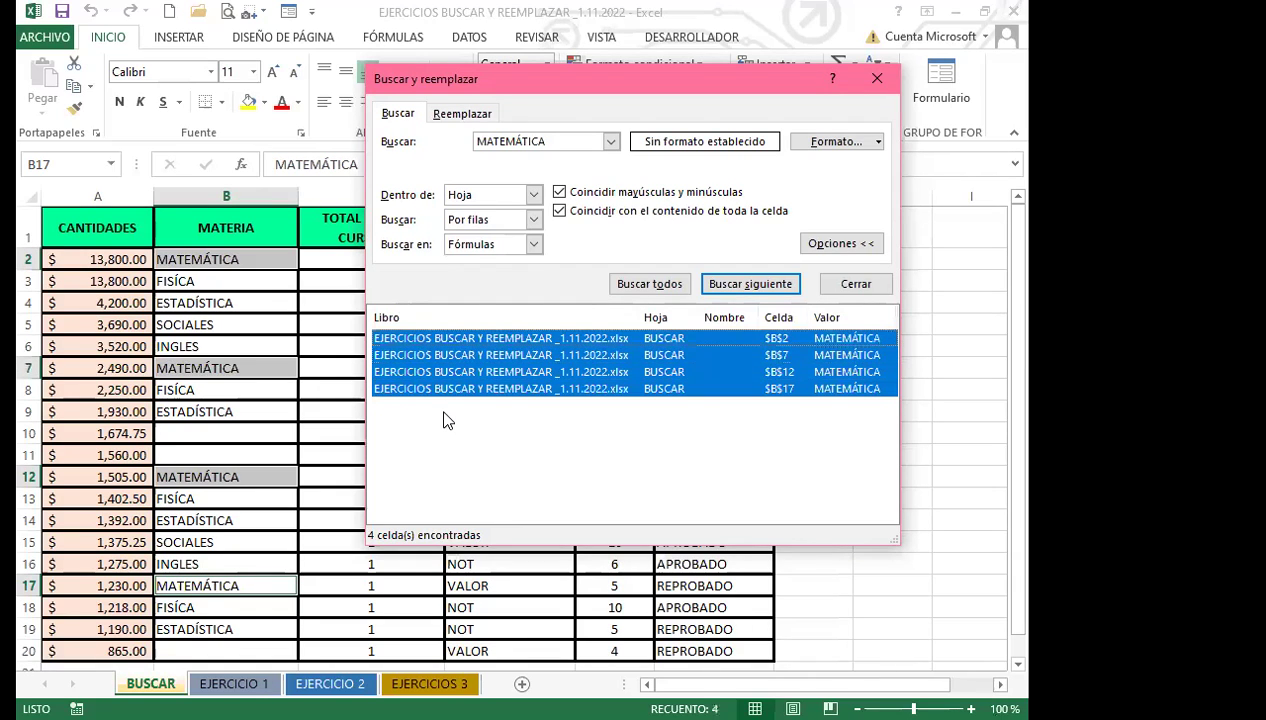
# Clear the list highlighting and select all MATEMÁTICA matches in the results list at once.
pyautogui.click(447, 420)
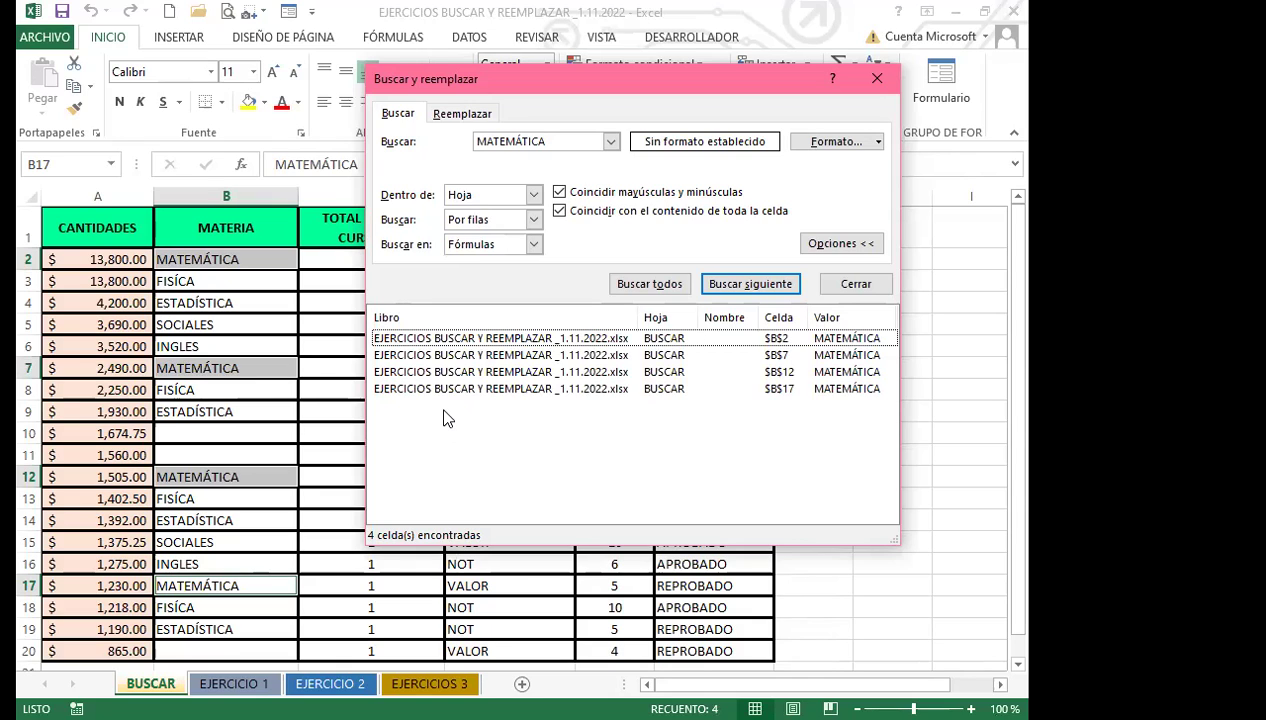
pyautogui.hotkey('ctrl', 'a')
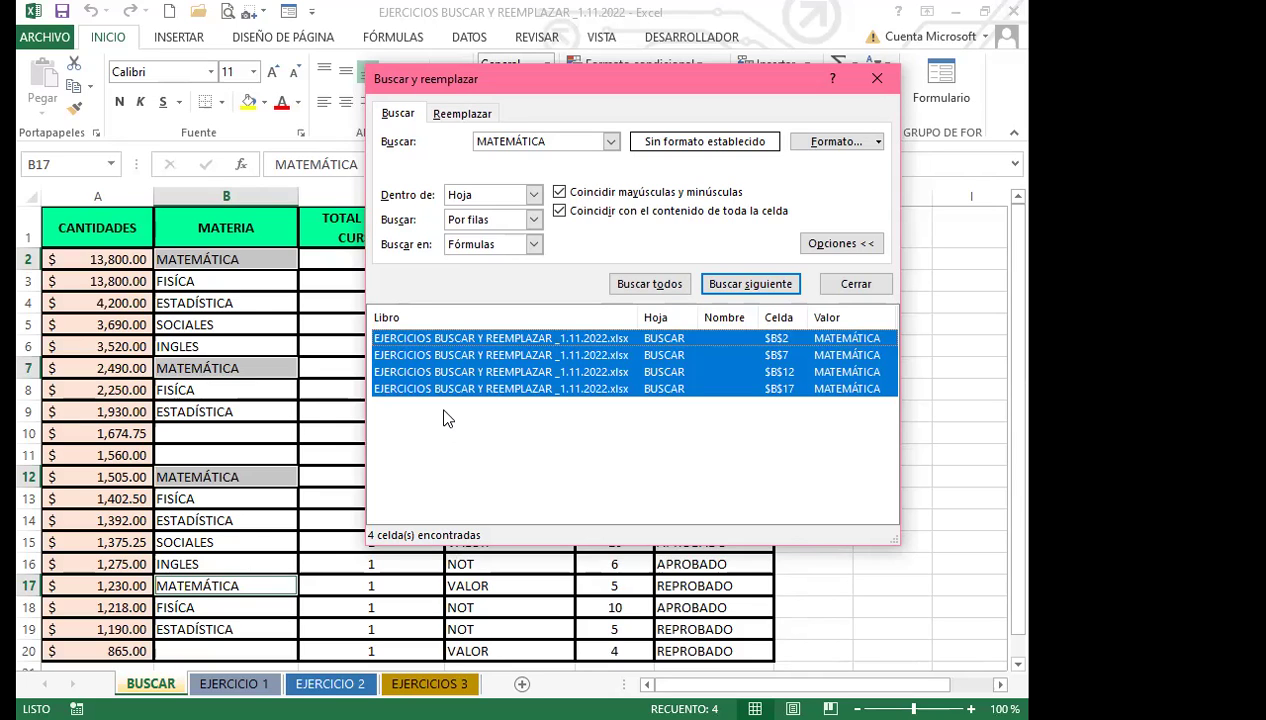
# Shorten the Buscar y reemplazar window to fit the results list, then select all MATEMÁTICA matches and clear the list highlighting.
pyautogui.click(521, 488)
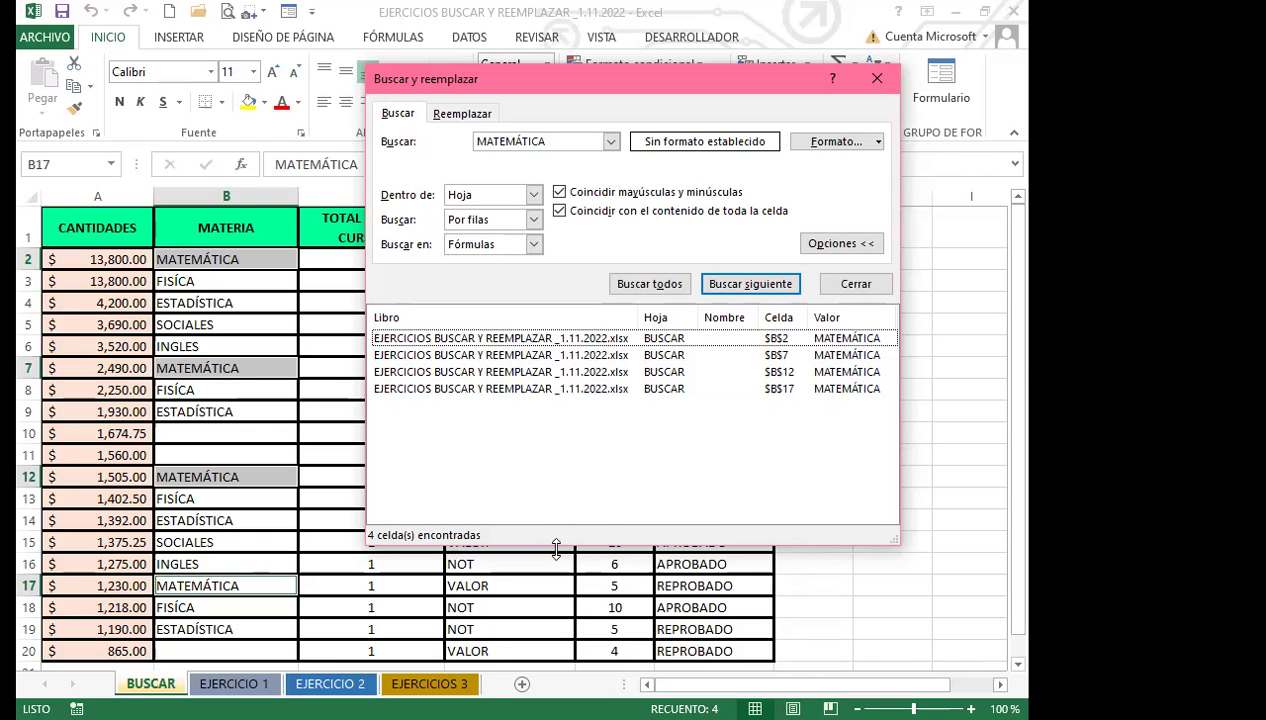
pyautogui.moveTo(556, 548); pyautogui.dragTo(475, 396)
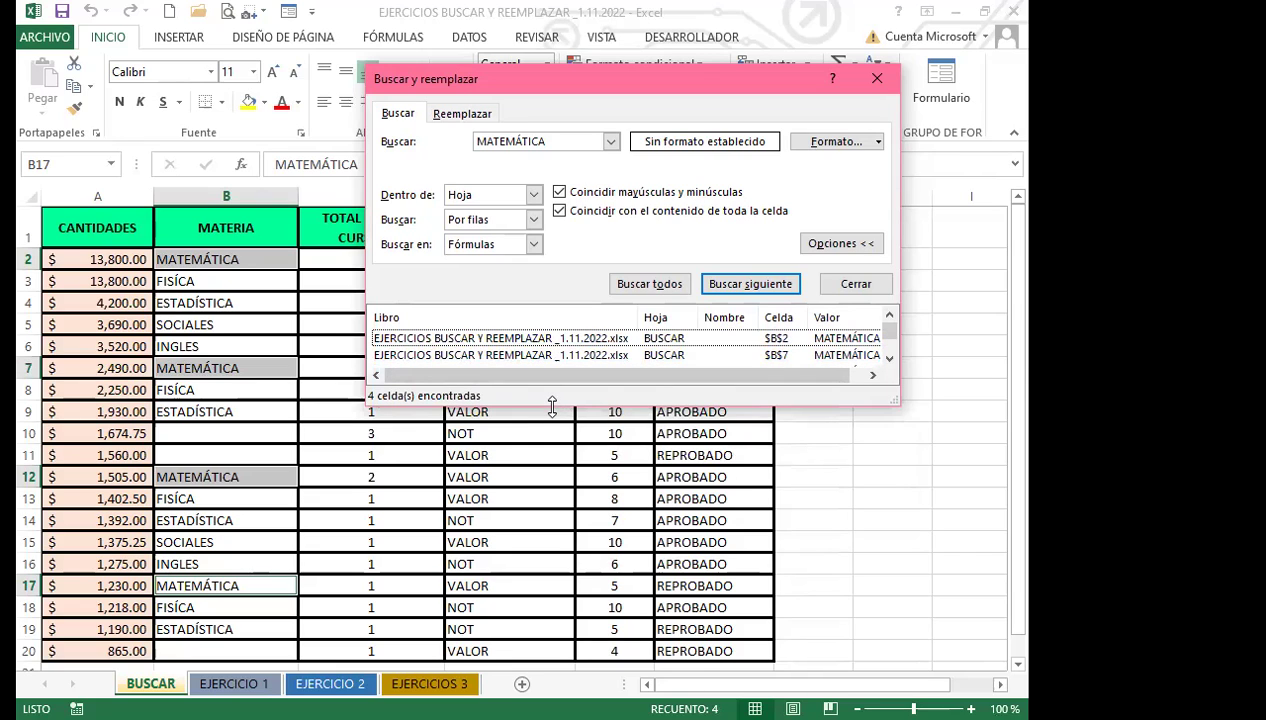
pyautogui.moveTo(880, 410); pyautogui.dragTo(905, 434)
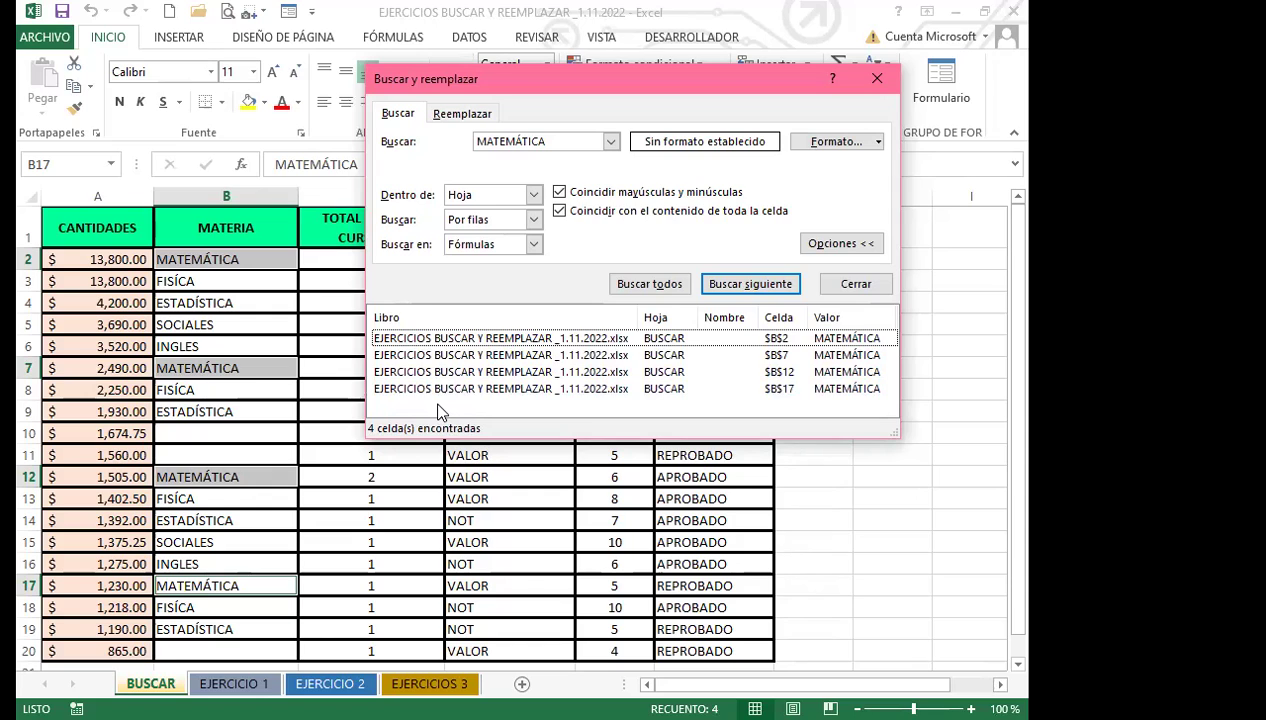
pyautogui.hotkey('ctrl', 'a')
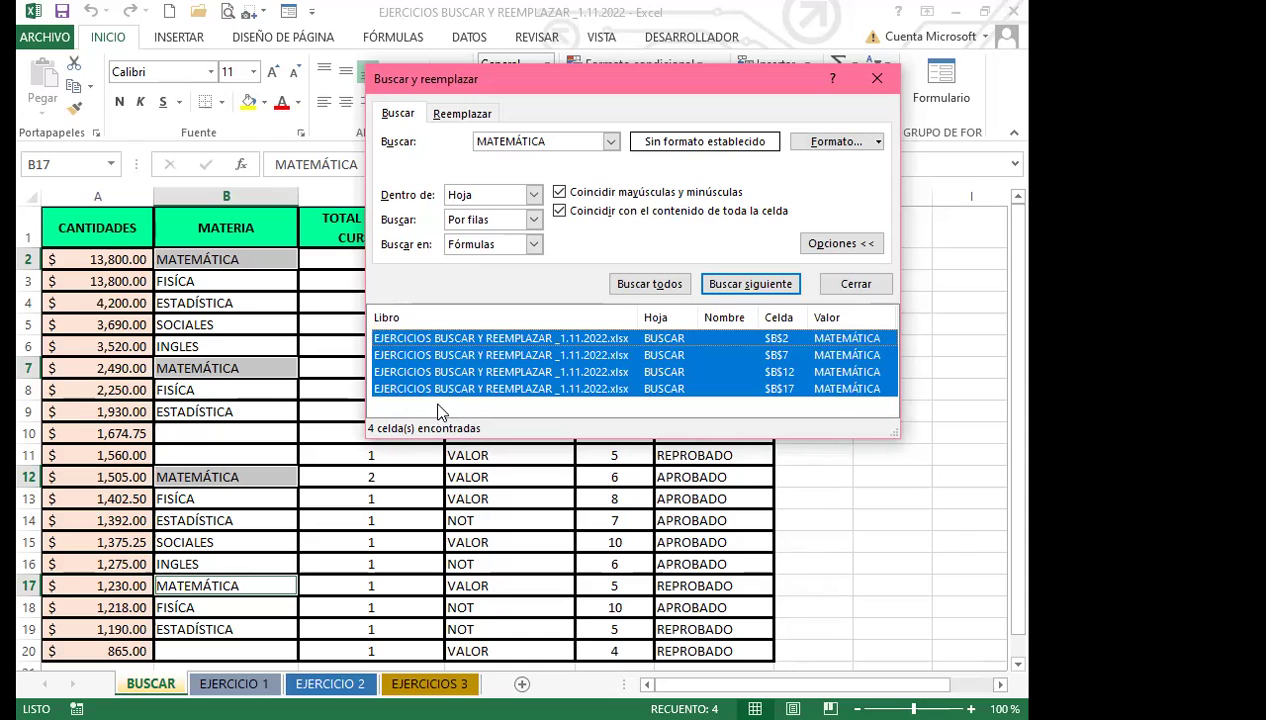
pyautogui.click(456, 406)
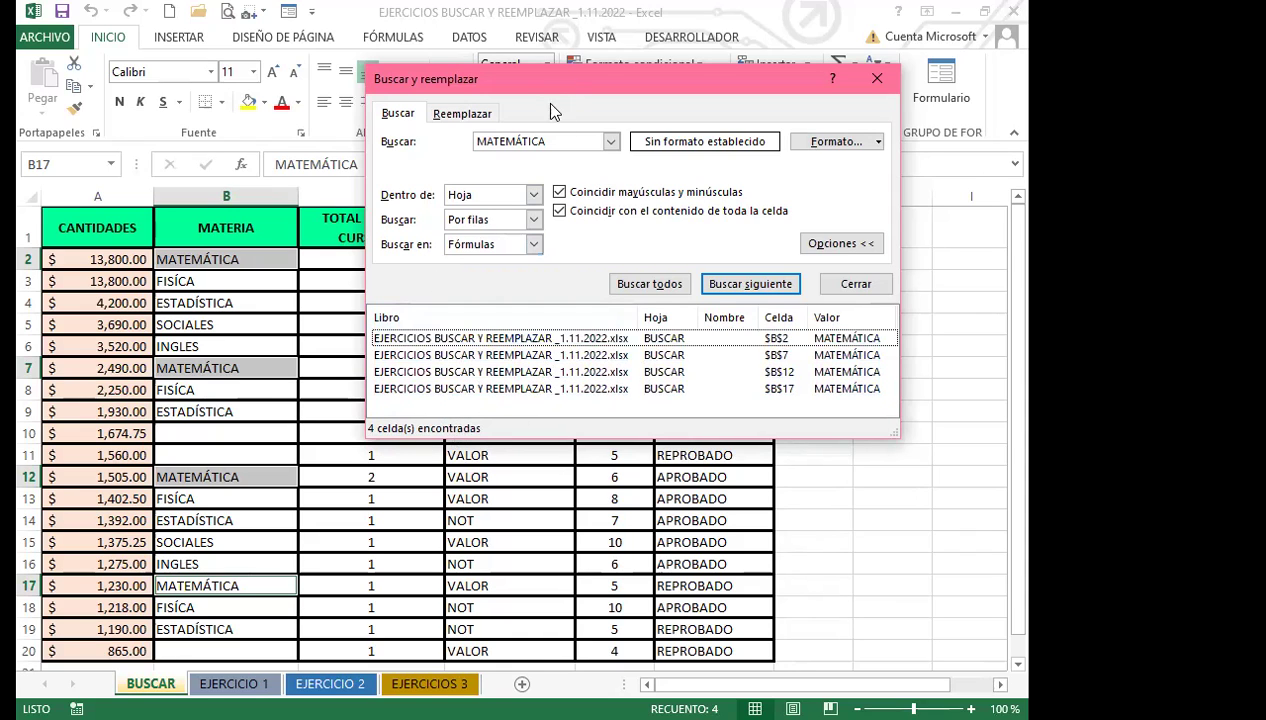
# Change the search term to ESTADÍSTICA and try to find all matches while the MATEMÁTICA cells remain selected.
pyautogui.moveTo(557, 141); pyautogui.dragTo(423, 127)
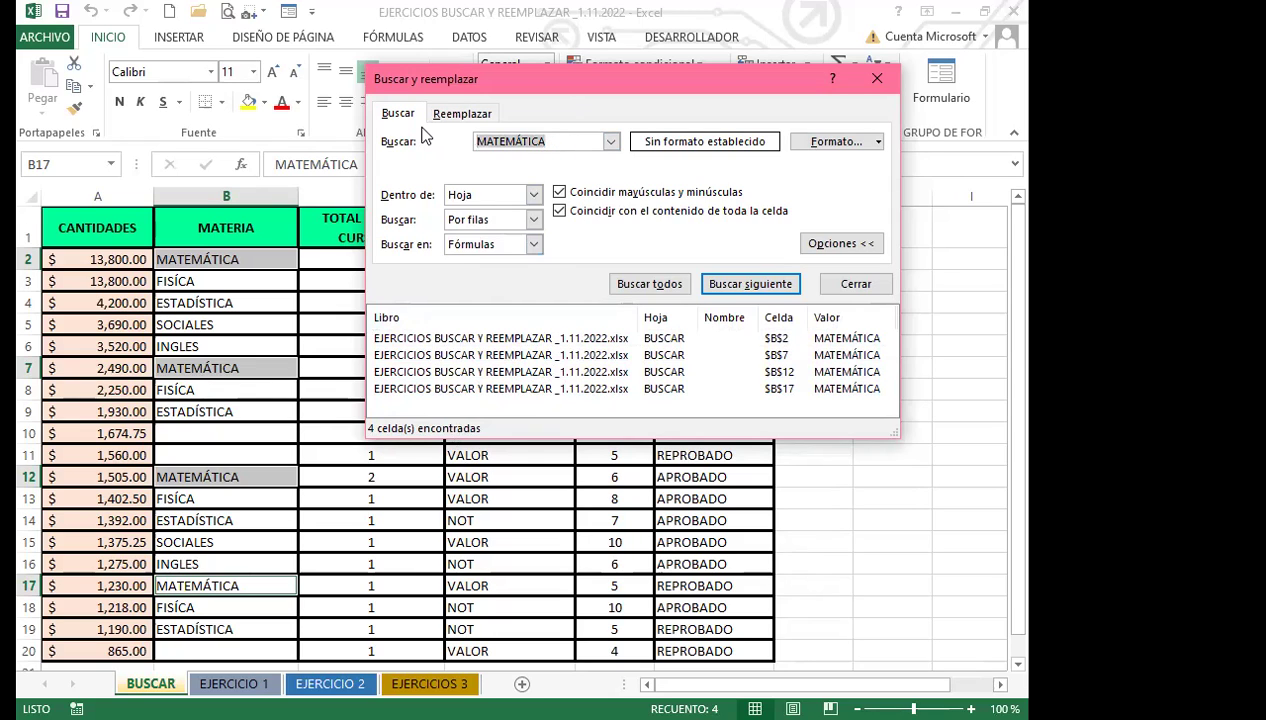
pyautogui.write('ESTADIS')
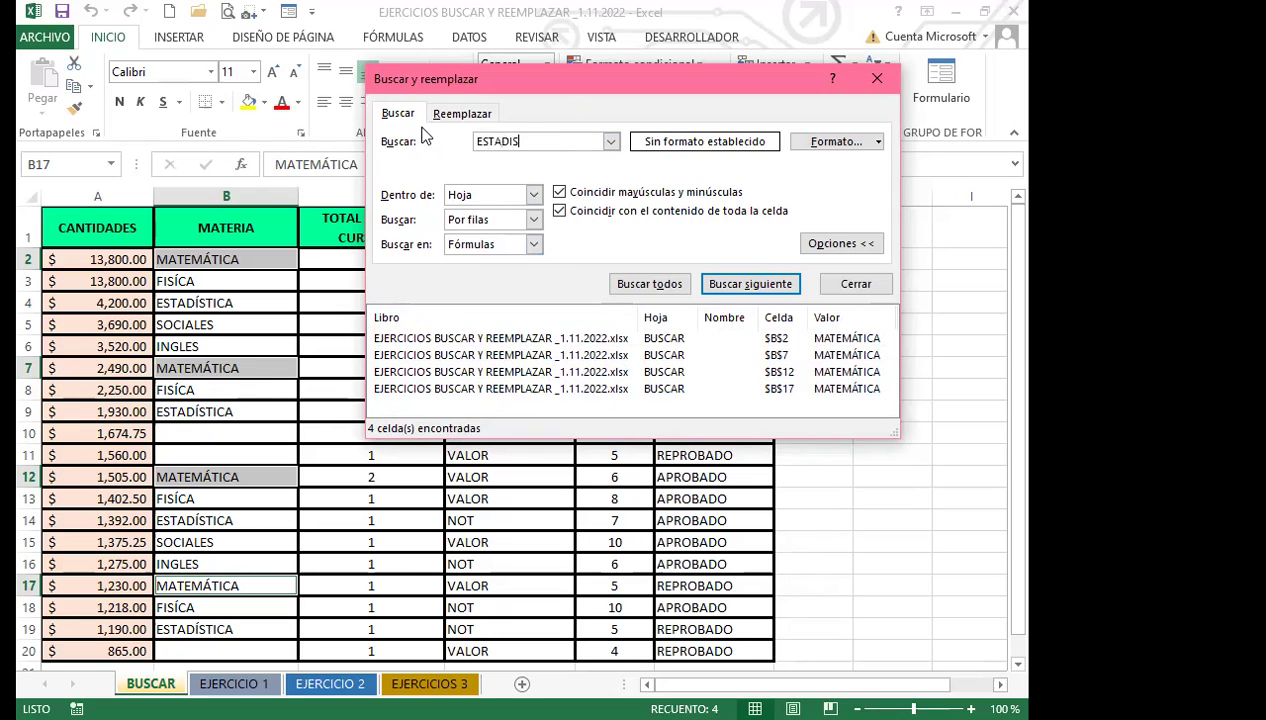
pyautogui.press('BackSpace')
pyautogui.press('BackSpace')
pyautogui.write('I')
pyautogui.write('STÍCA')
pyautogui.press('BackSpace')
pyautogui.press('BackSpace')
pyautogui.press('BackSpace')
pyautogui.press('BackSpace')
pyautogui.press('BackSpace')
pyautogui.press('BackSpace')
pyautogui.write('ÍS')
pyautogui.press('BackSpace')
pyautogui.press('BackSpace')
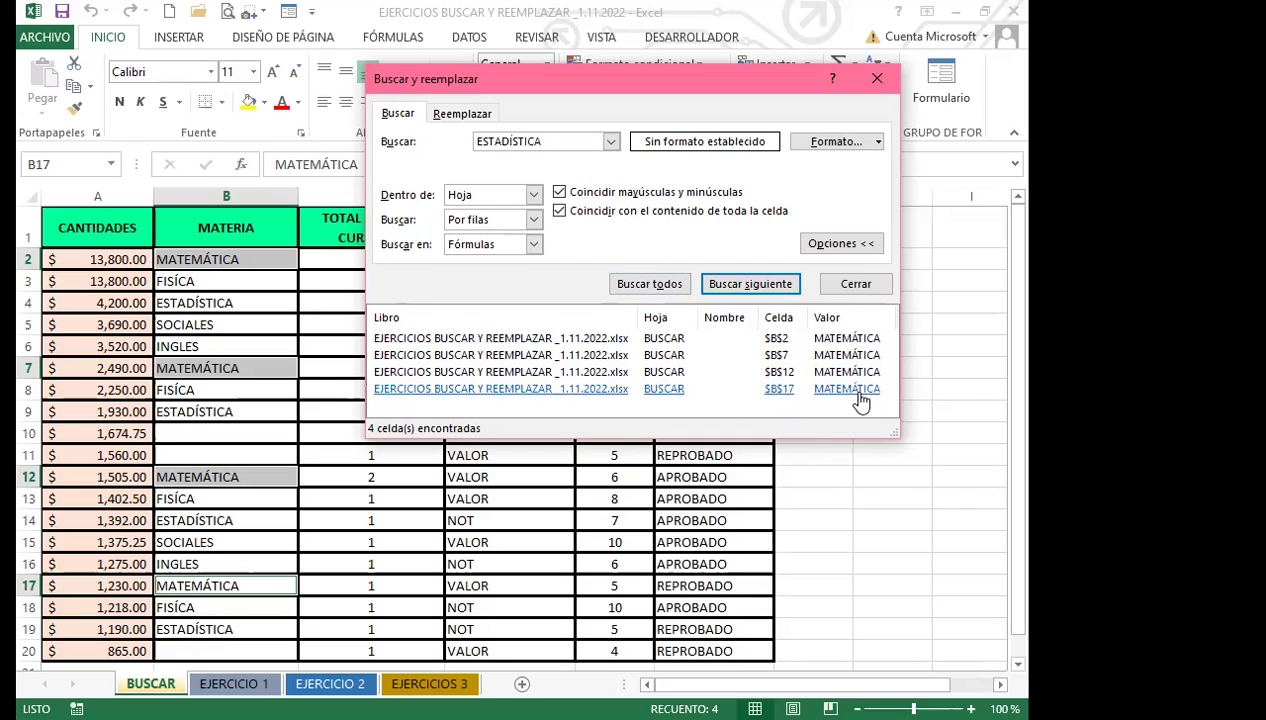
pyautogui.click(645, 285)
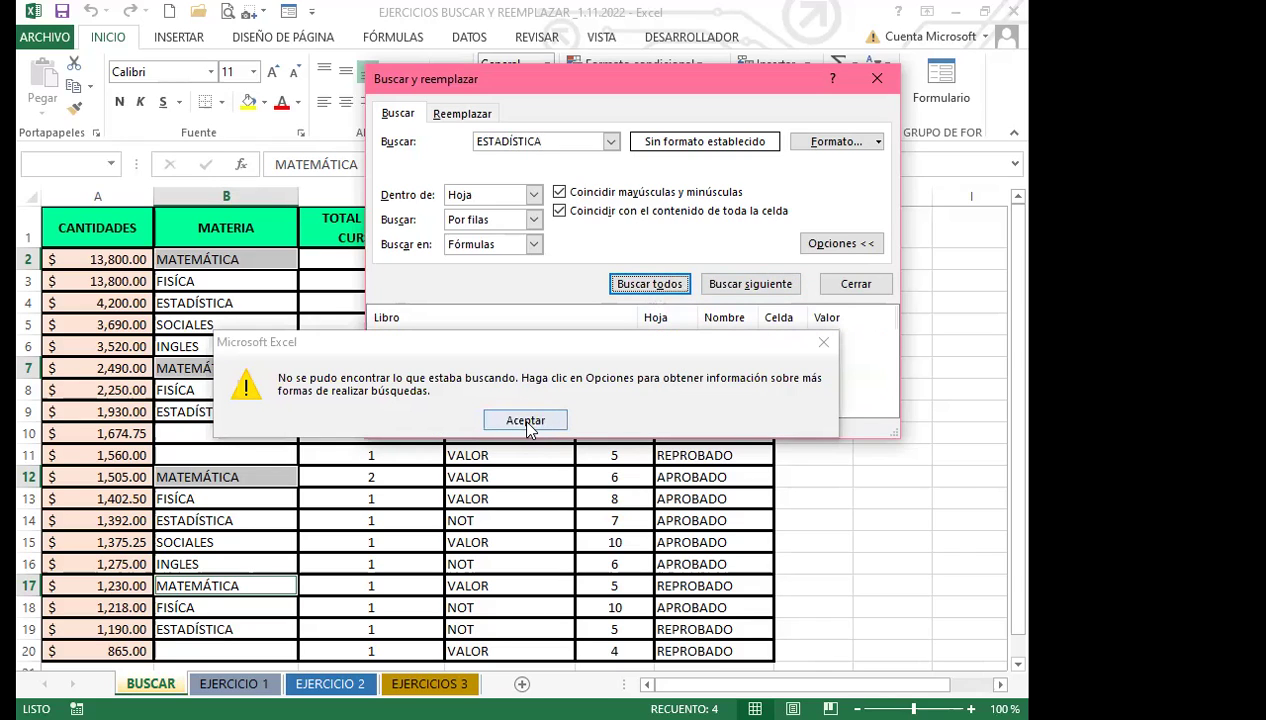
pyautogui.click(822, 343)
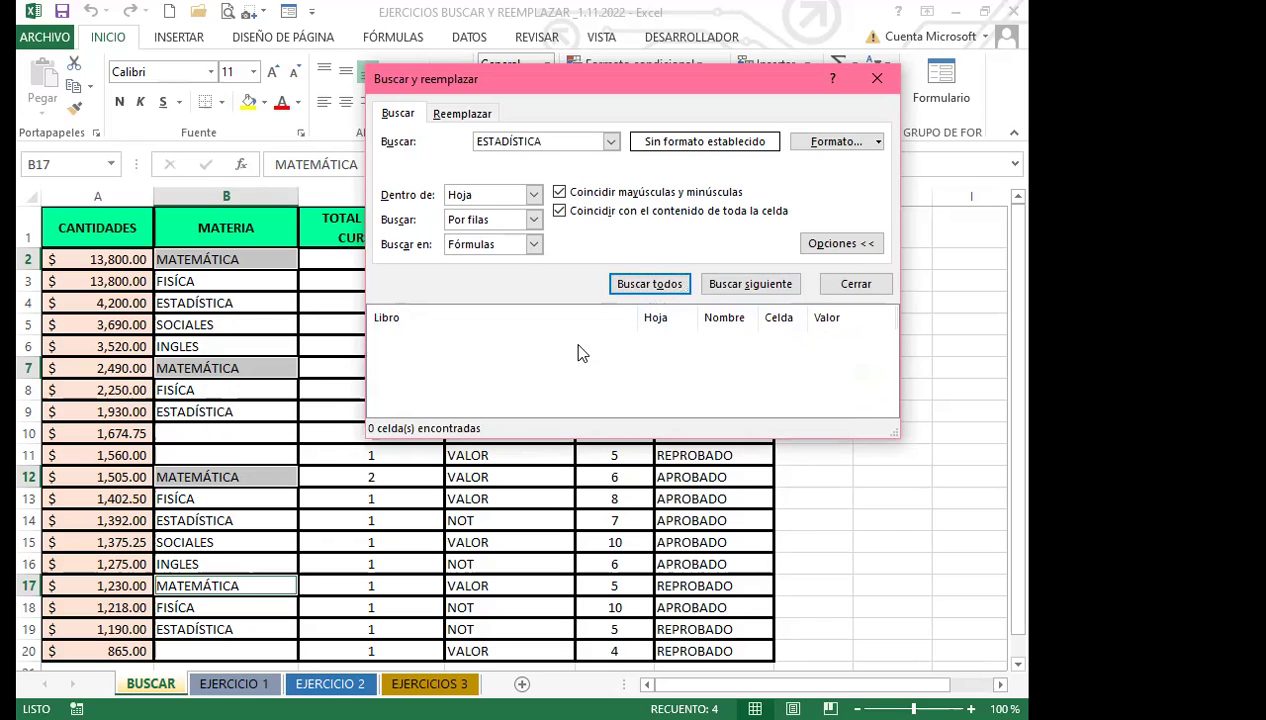
# Retry the ESTADÍSTICA search on the same selected cells, for all matches and for the next match.
pyautogui.click(556, 141)
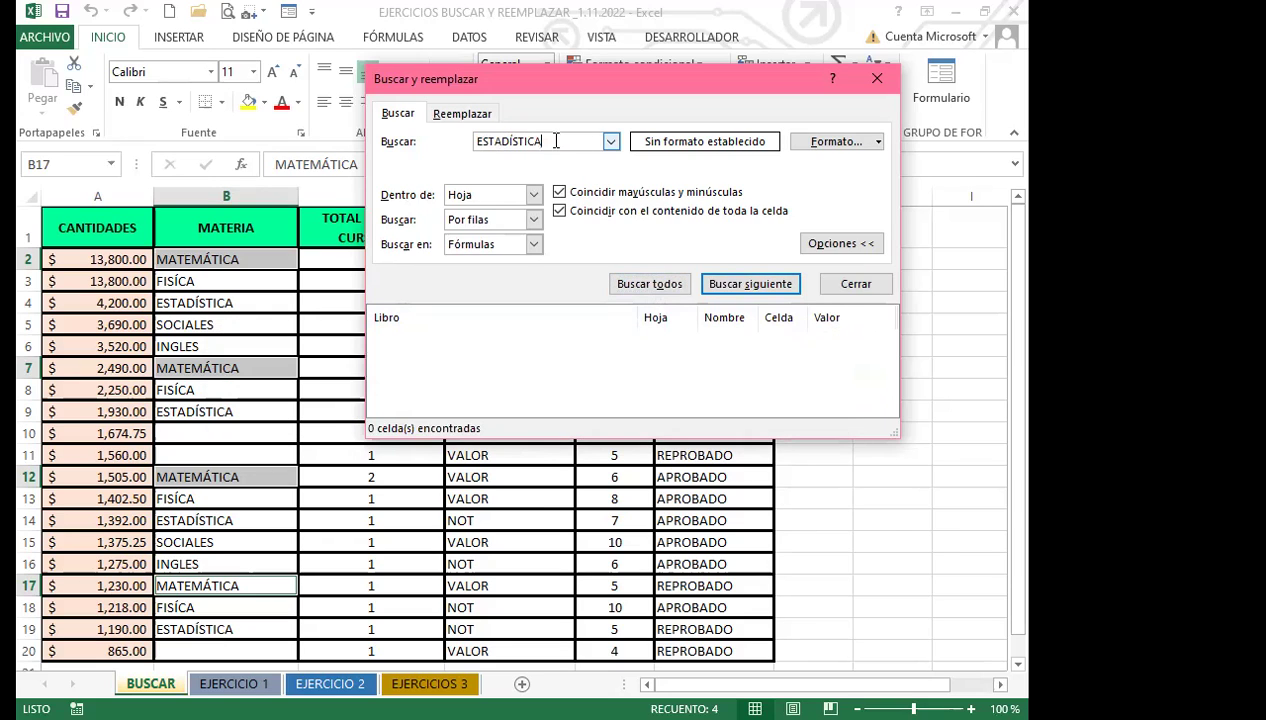
pyautogui.click(648, 285)
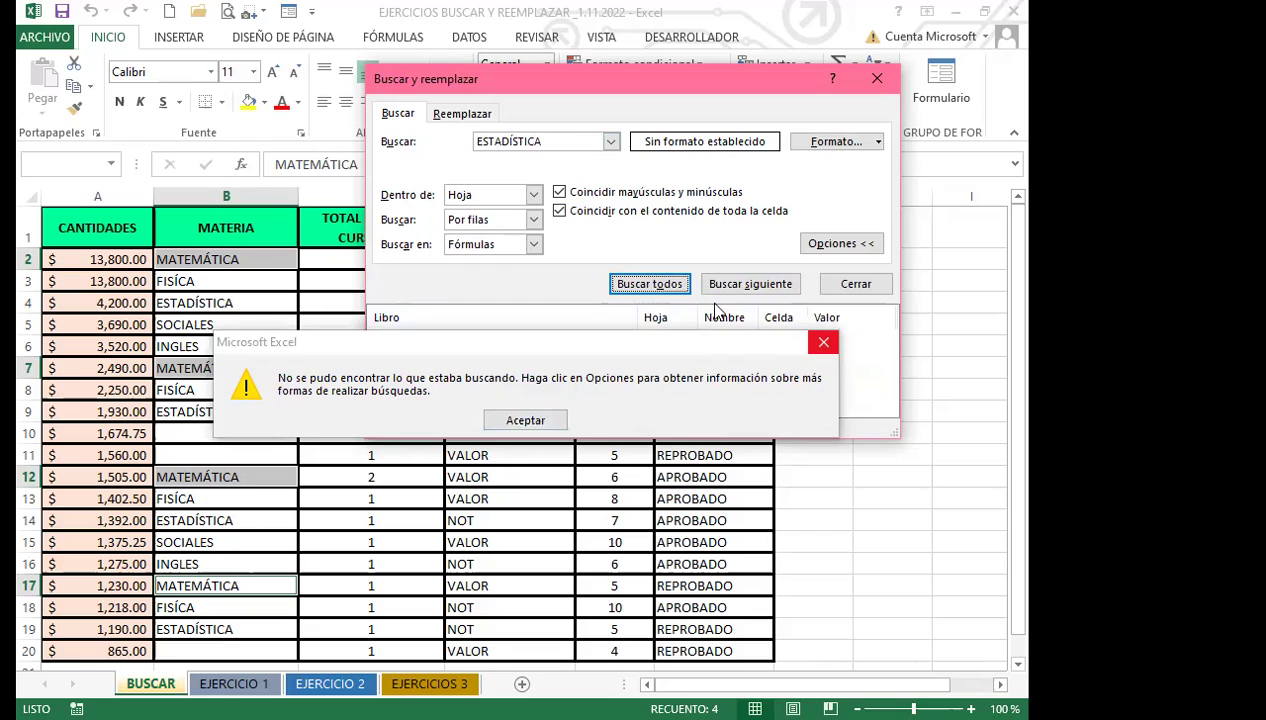
pyautogui.press('Return')
pyautogui.click(748, 284)
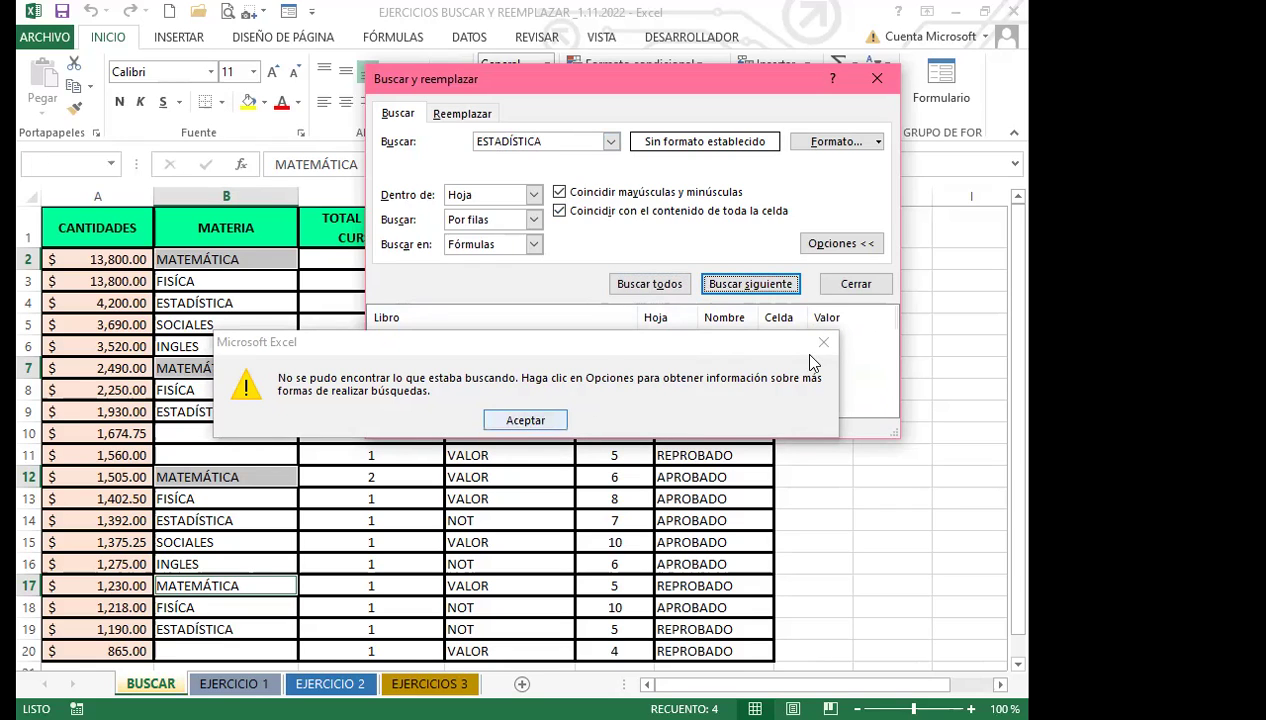
pyautogui.press('Return')
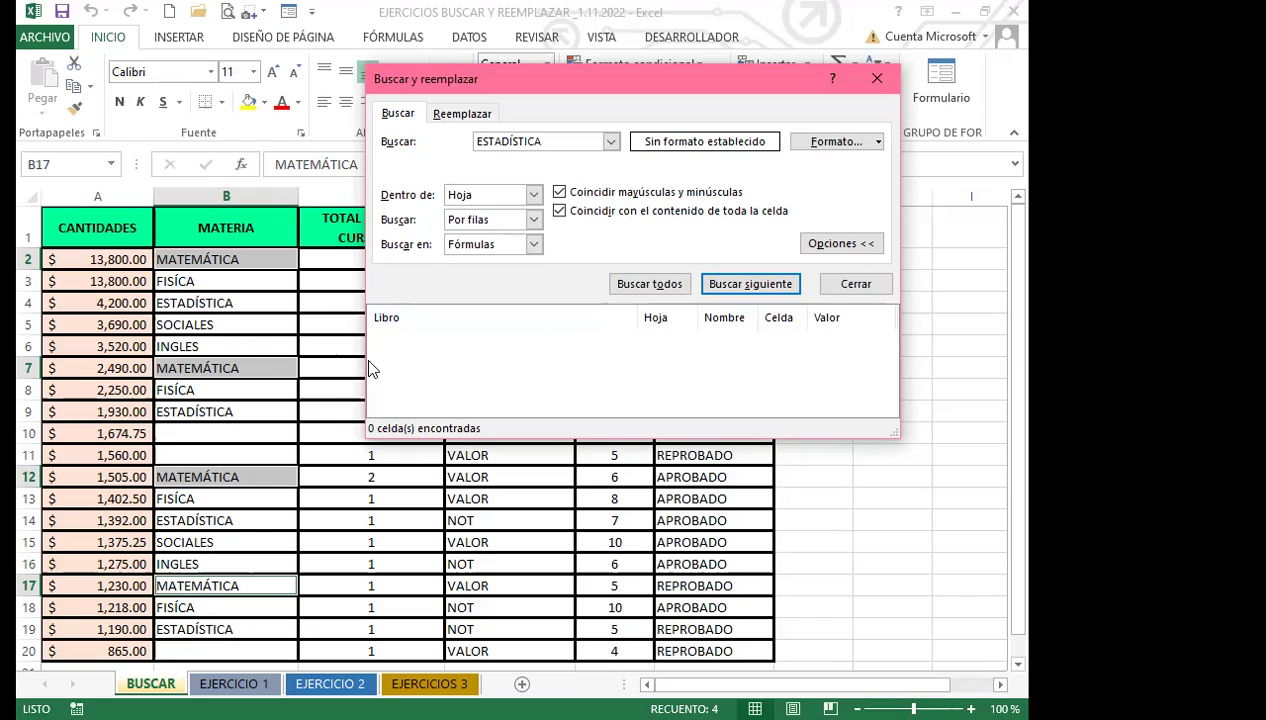
# Select only cell B5 in place of the multiple selection, and find all ESTADÍSTICA cells on the sheet.
pyautogui.click(251, 327)
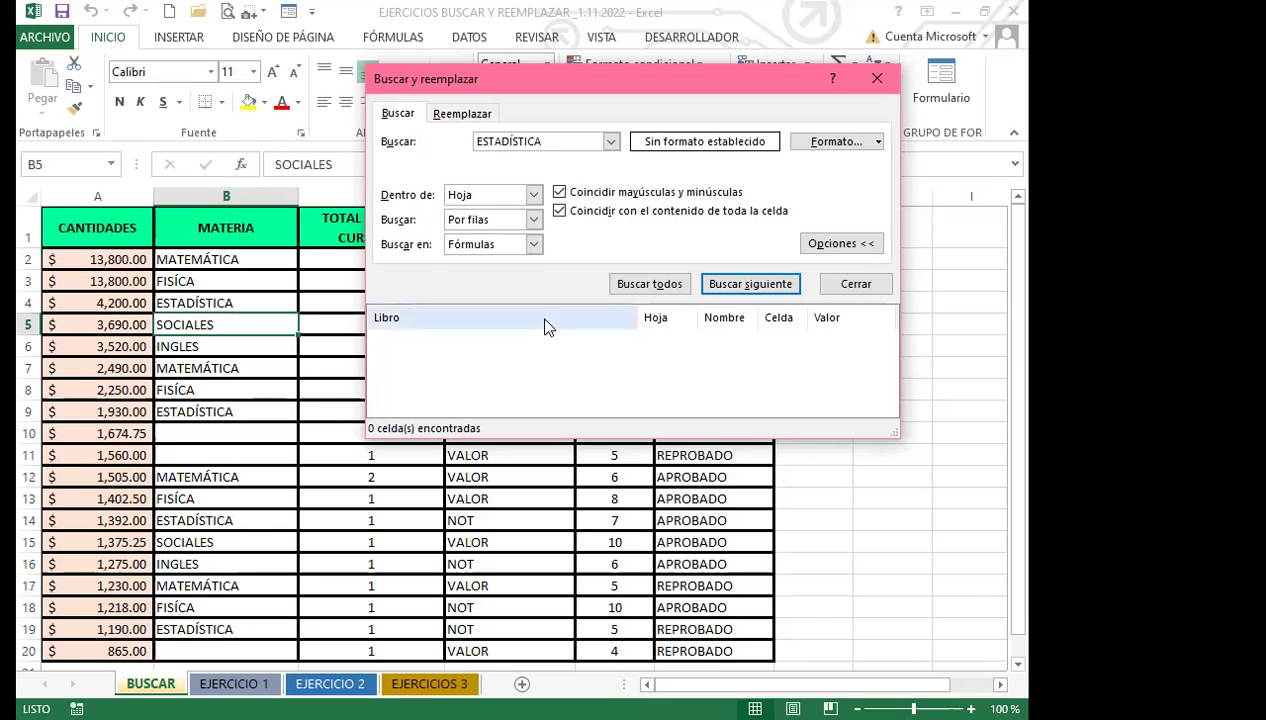
pyautogui.click(646, 285)
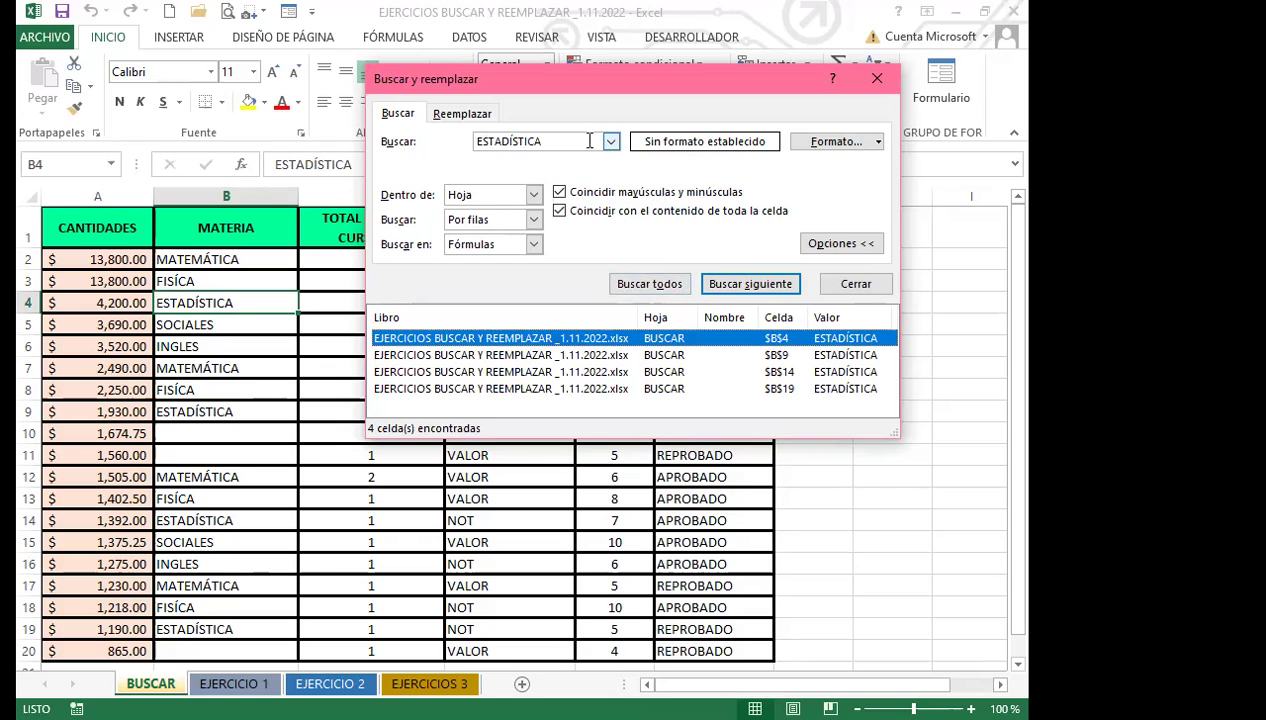
pyautogui.click(560, 141)
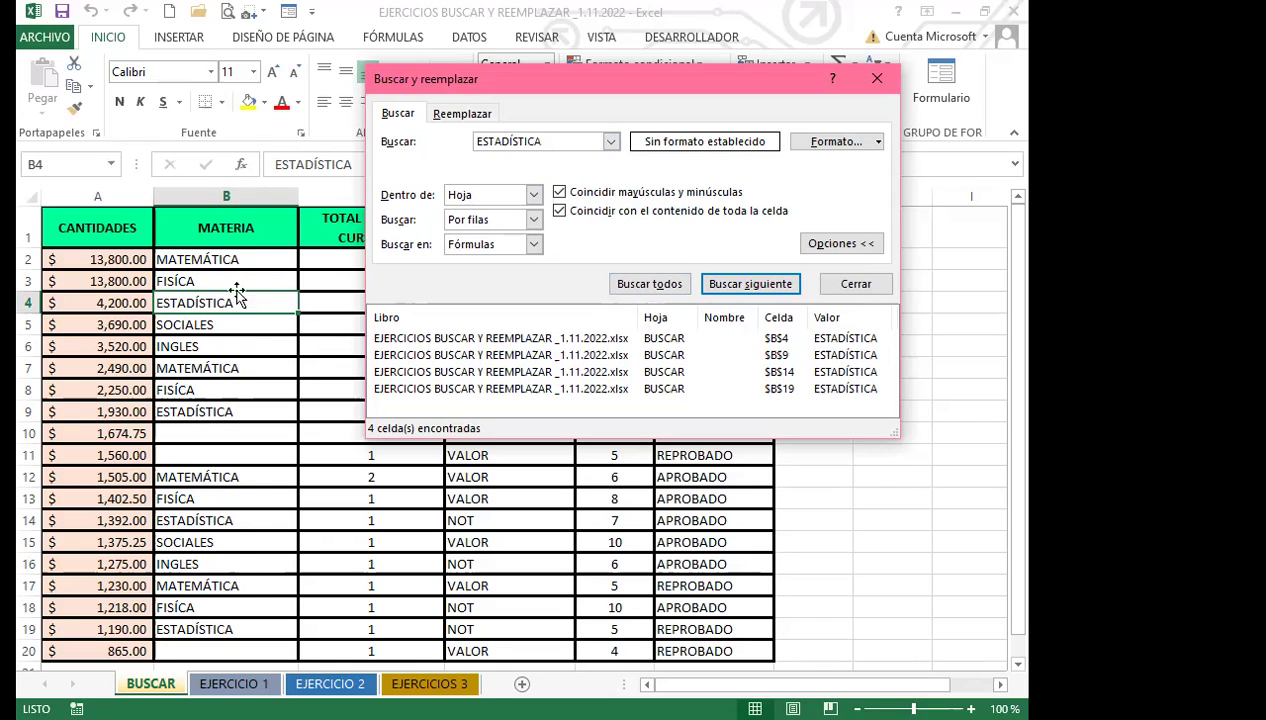
pyautogui.click(650, 285)
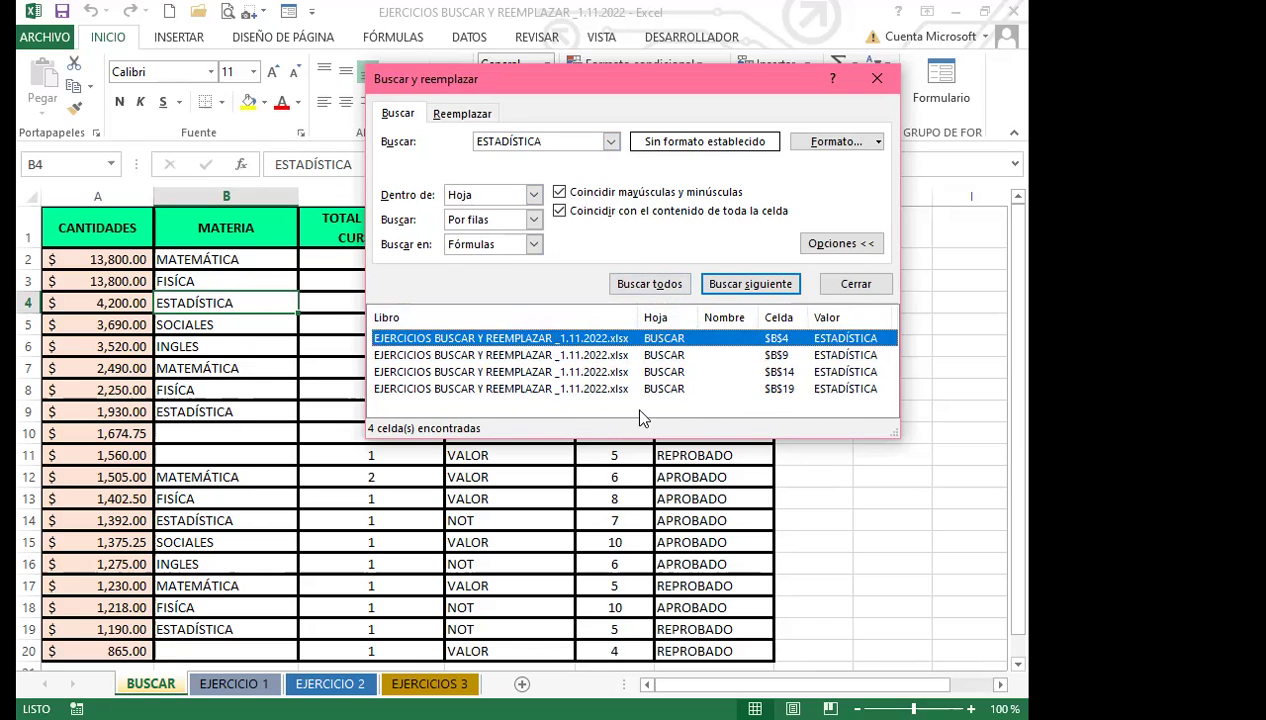
# Search for all cells containing MATERIA and clear the highlighting in the results list.
pyautogui.click(559, 140)
pyautogui.doubleClick(559, 140)
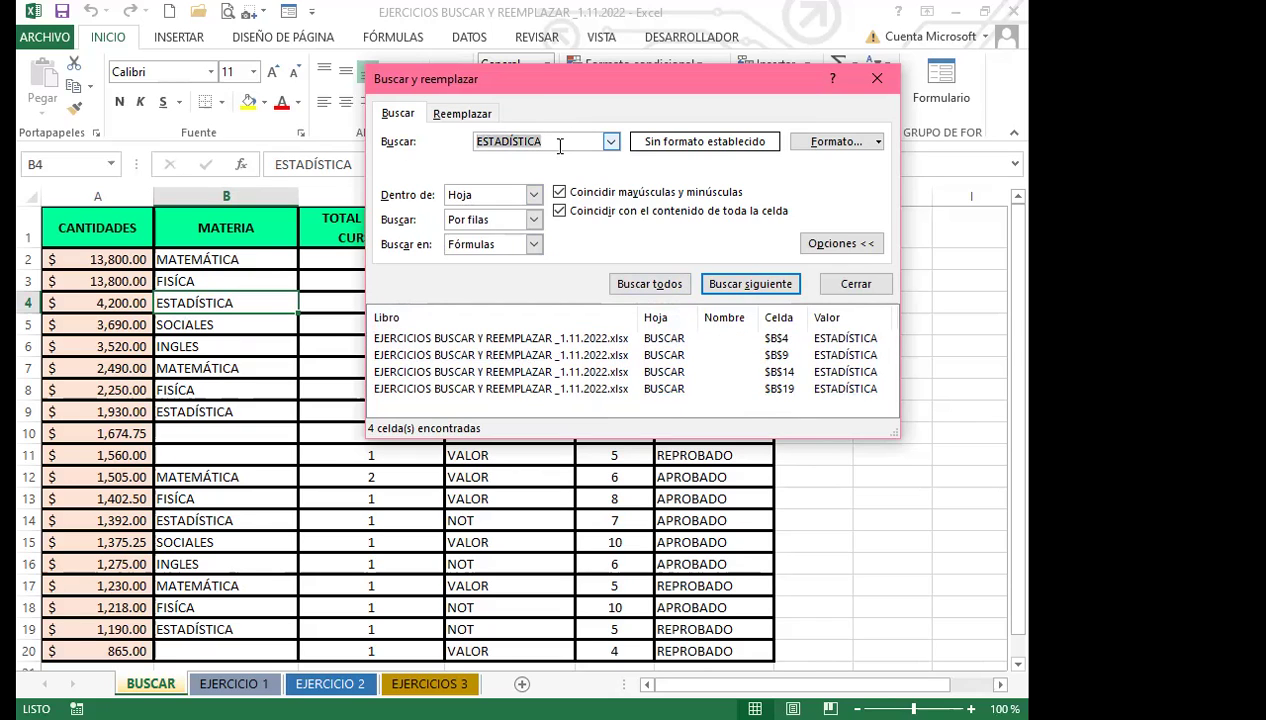
pyautogui.write('MATERIA')
pyautogui.write('E')
pyautogui.press('BackSpace')
pyautogui.click(649, 285)
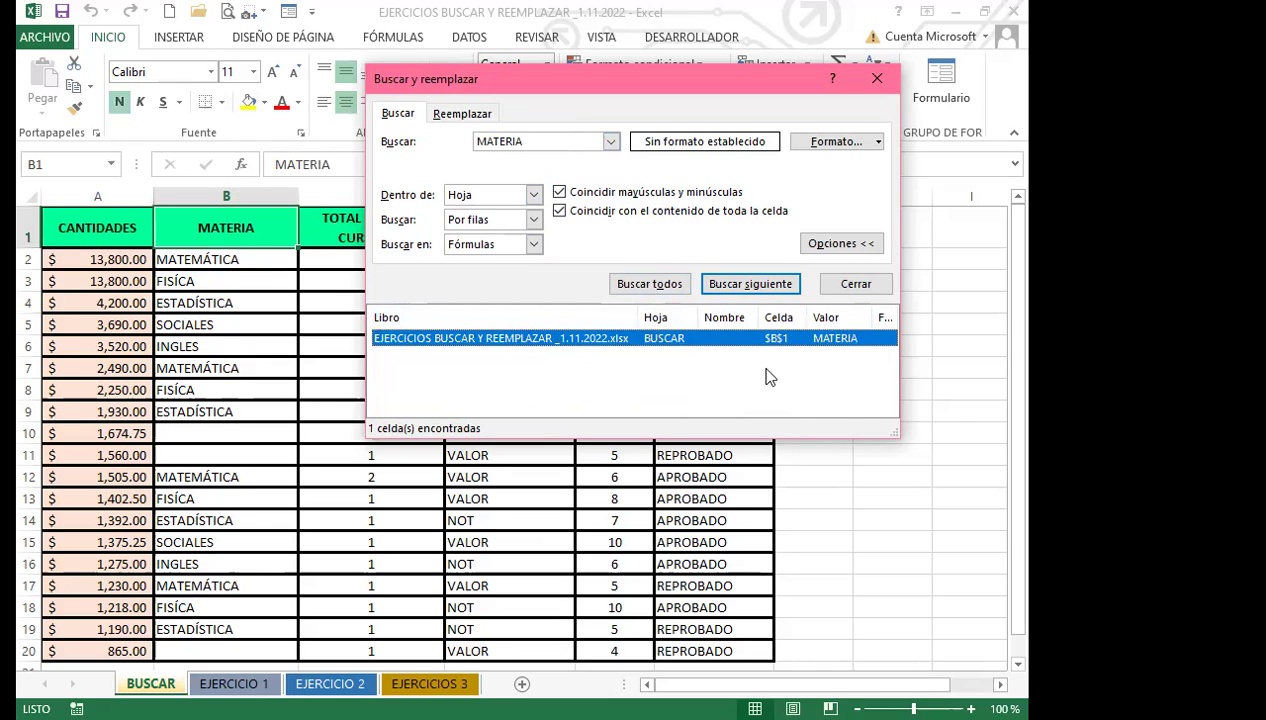
pyautogui.click(590, 388)
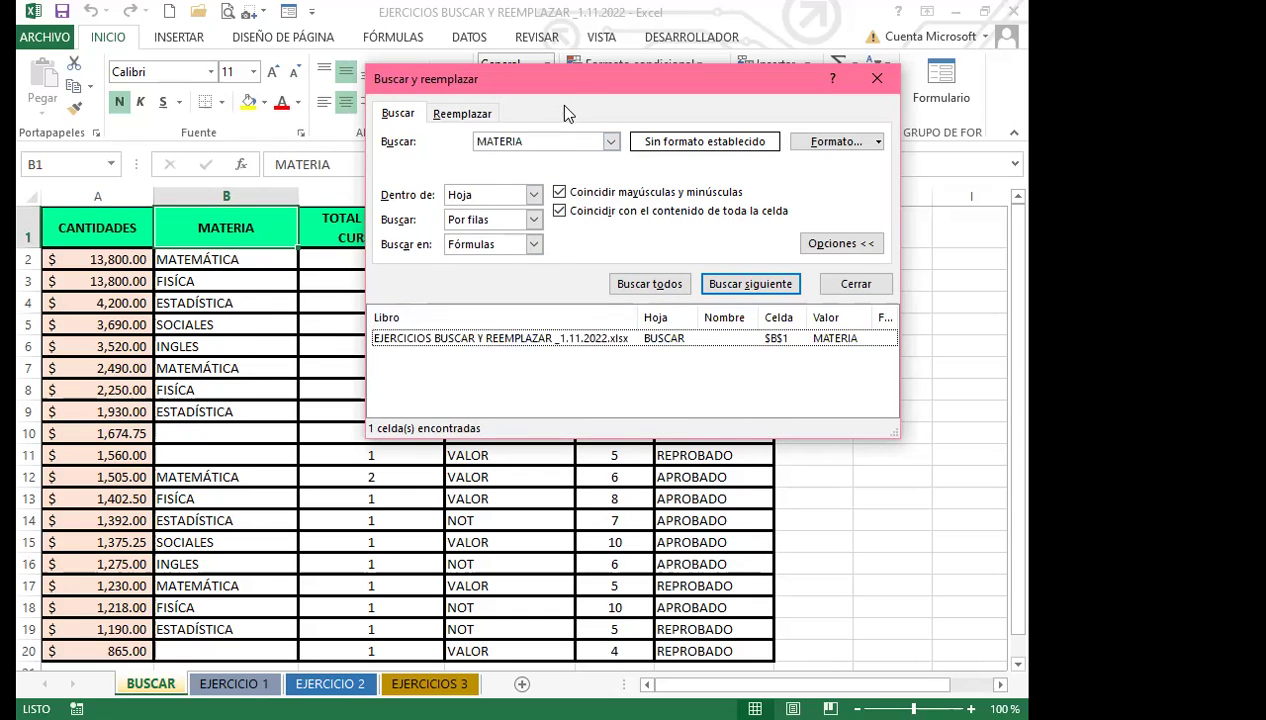
# Find all cells containing NOT and enlarge the search window until every result fits in the list.
pyautogui.moveTo(716, 87); pyautogui.dragTo(535, 316)
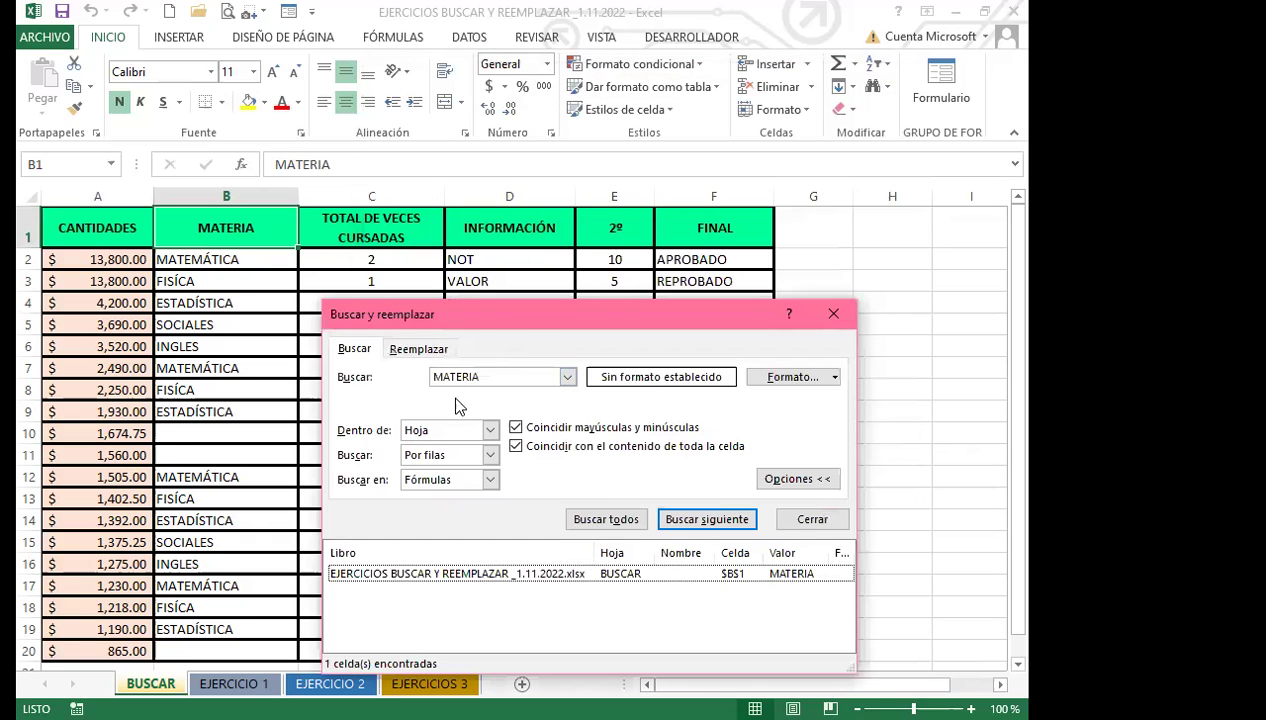
pyautogui.moveTo(495, 378); pyautogui.dragTo(424, 372)
pyautogui.press('BackSpace')
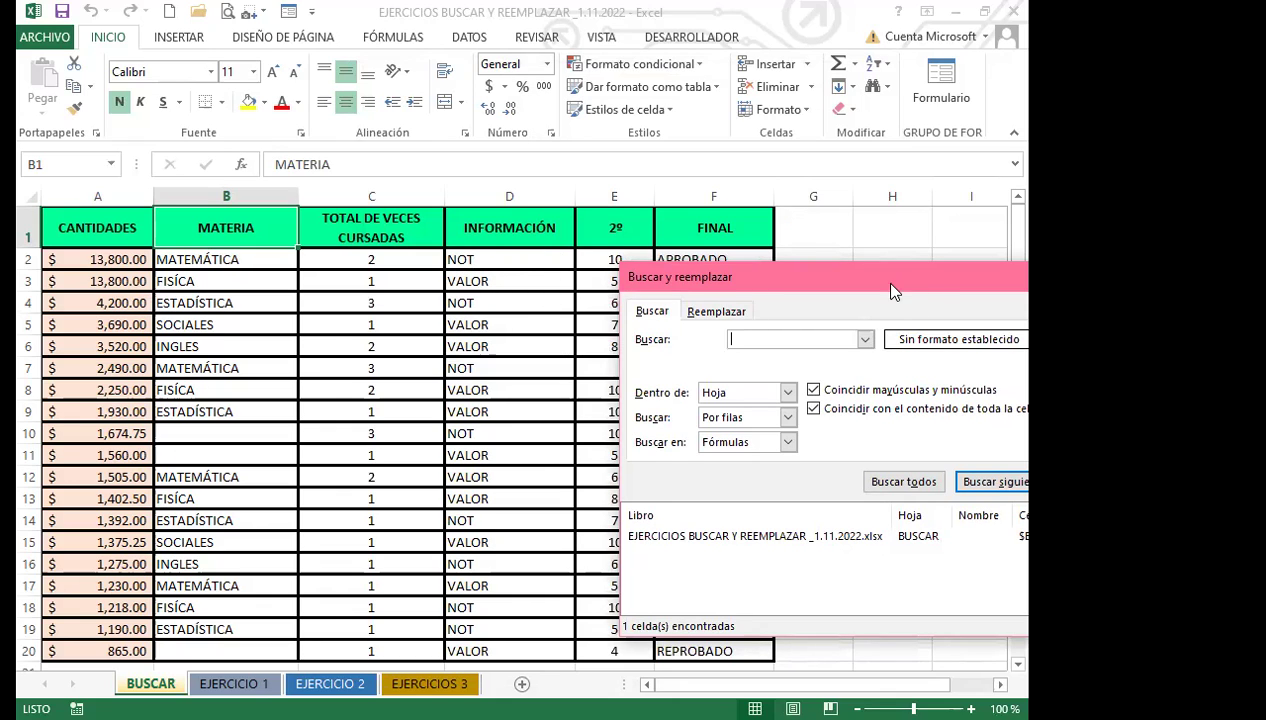
pyautogui.moveTo(856, 276); pyautogui.dragTo(674, 256)
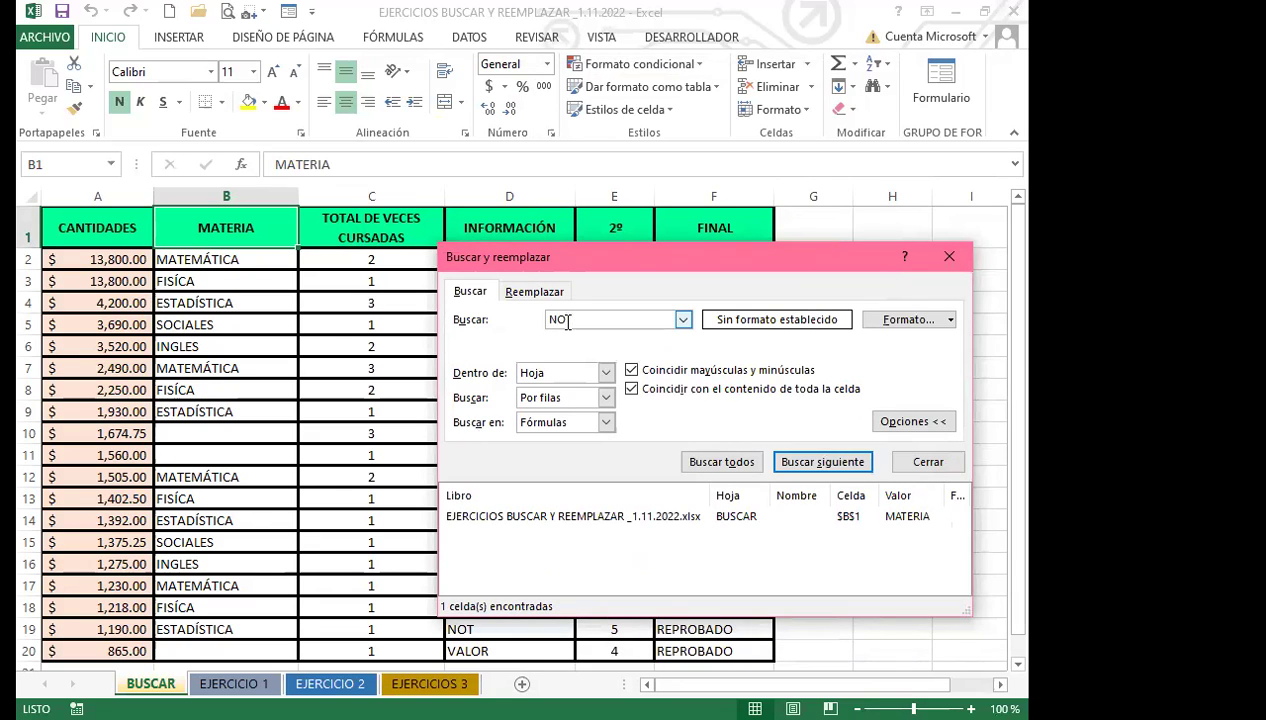
pyautogui.click(734, 461)
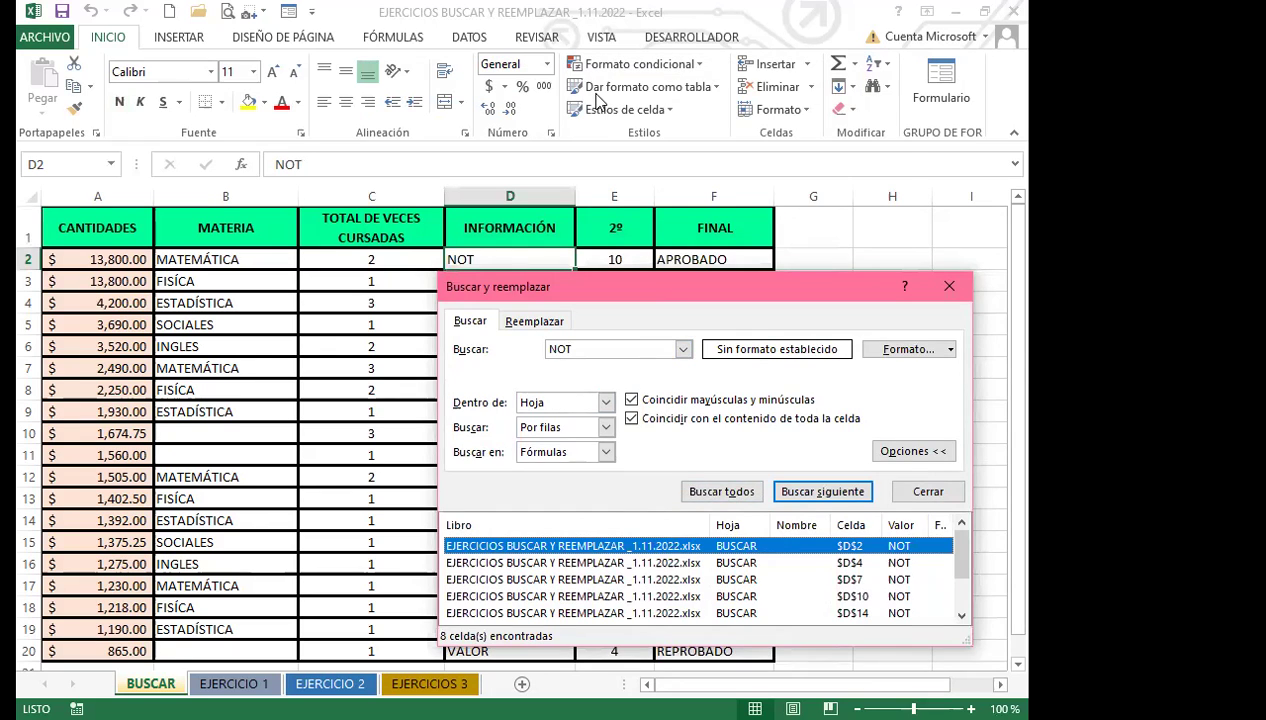
pyautogui.moveTo(668, 297); pyautogui.dragTo(594, 98)
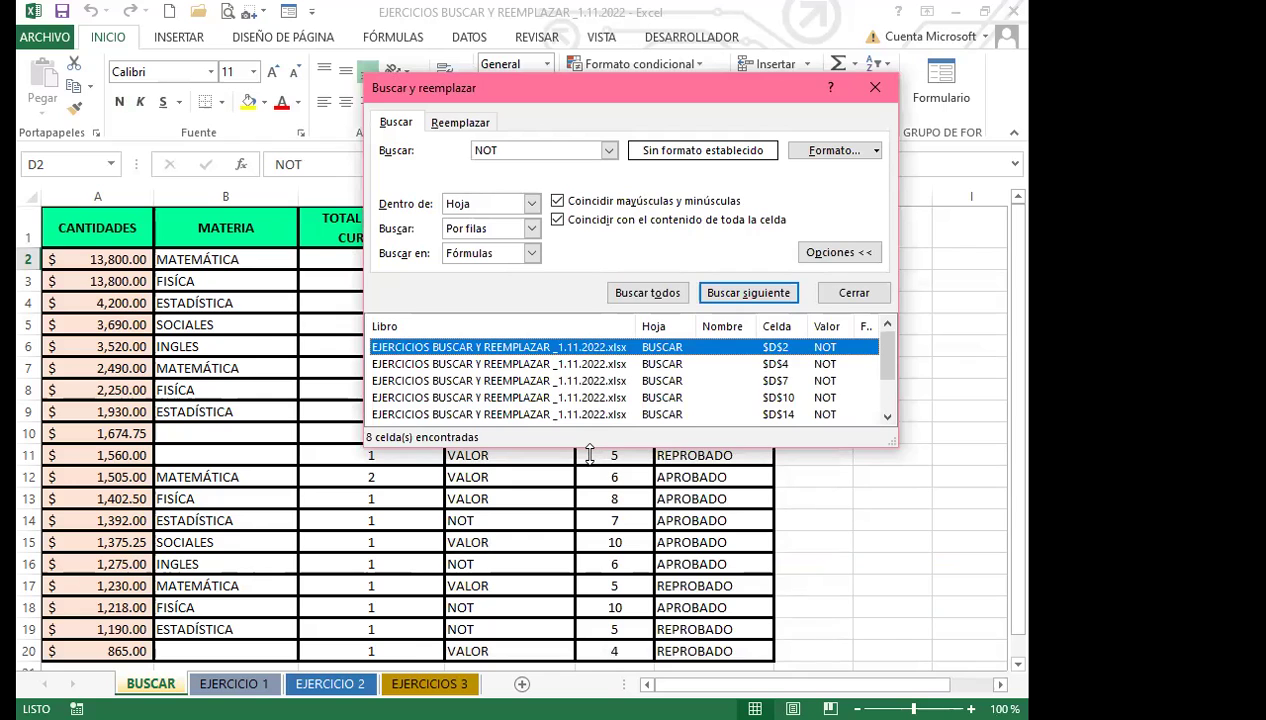
pyautogui.moveTo(589, 453); pyautogui.dragTo(590, 511)
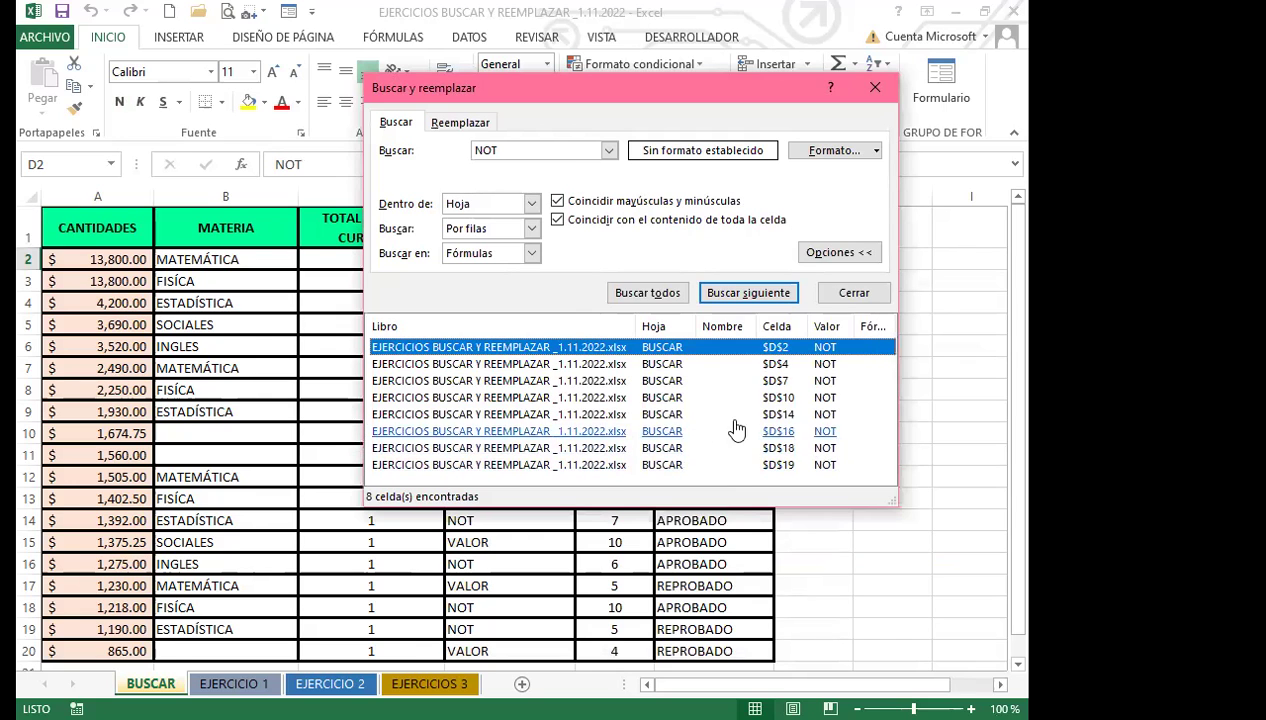
# Set NOTA as the replacement text for NOT, and move the window clear of the INFORMACIÓN column.
pyautogui.click(460, 125)
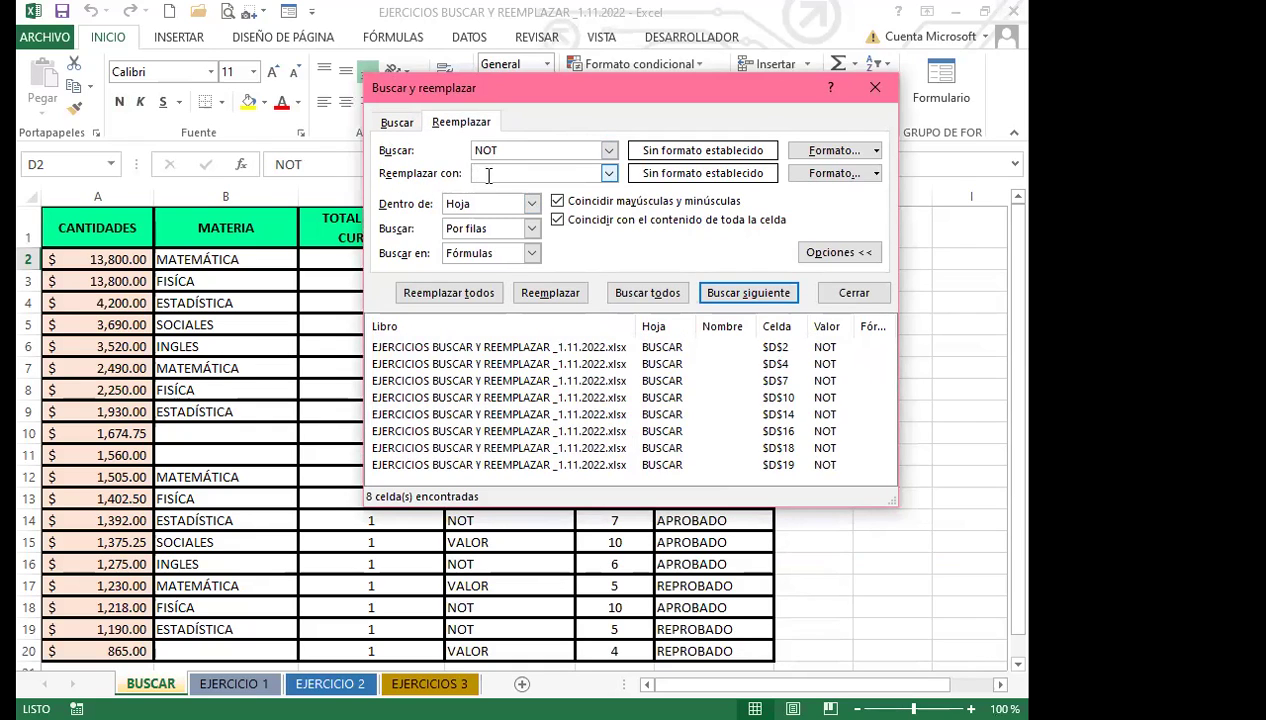
pyautogui.write('NOTA')
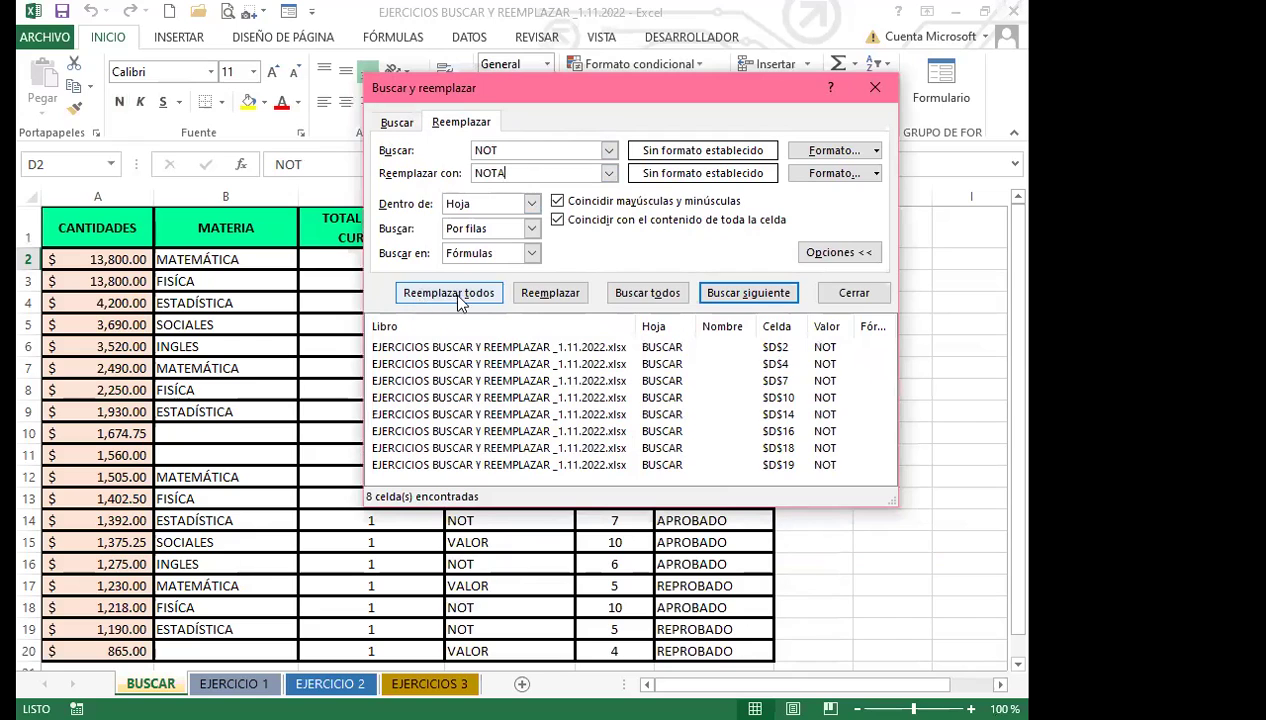
pyautogui.click(394, 122)
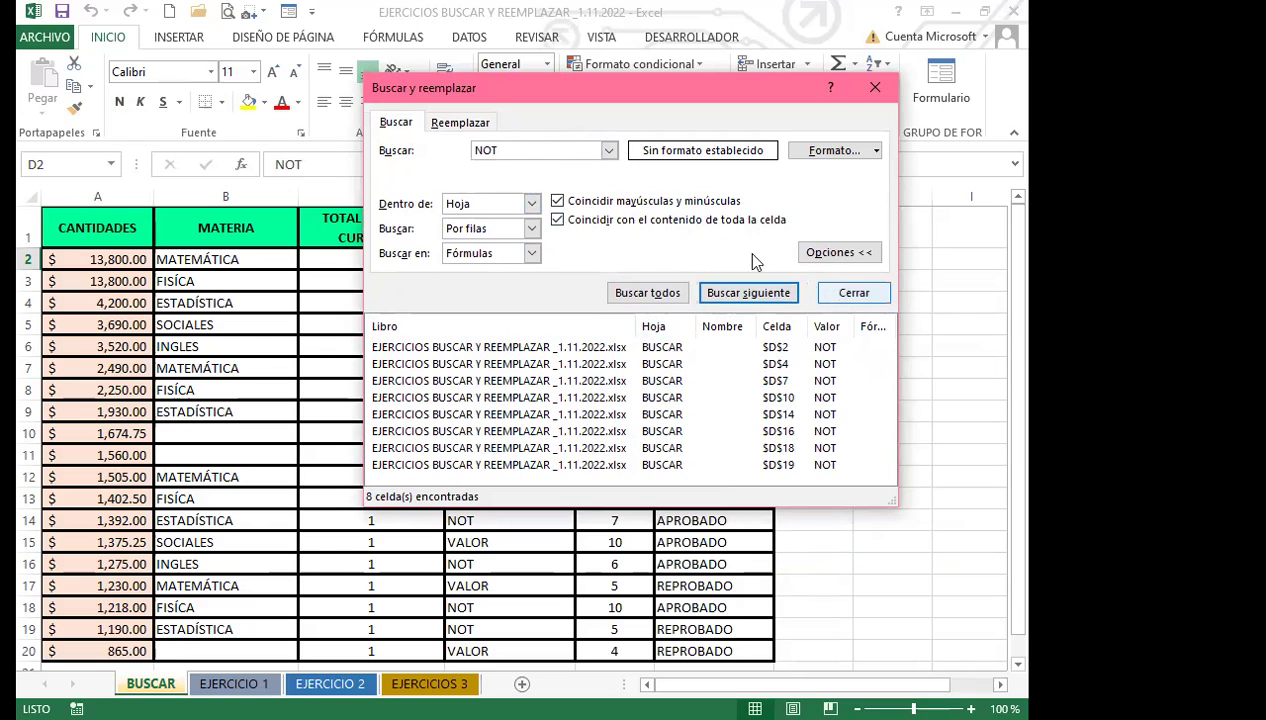
pyautogui.click(458, 122)
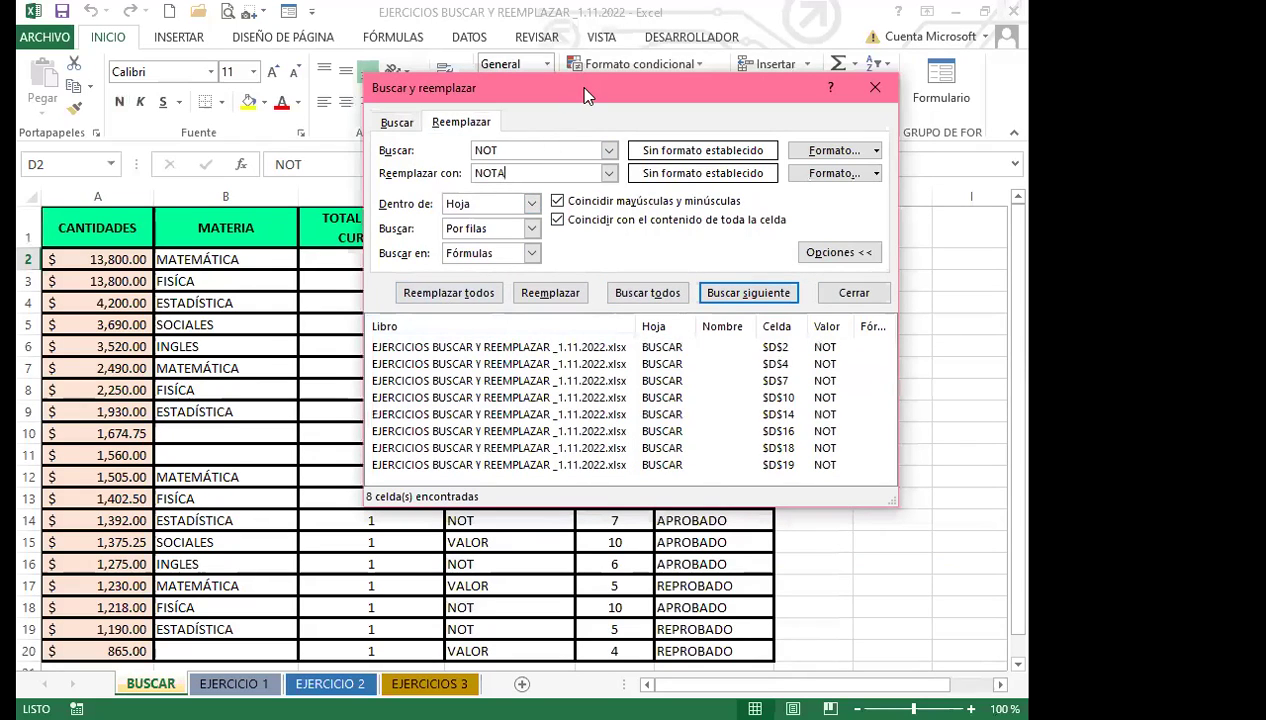
pyautogui.moveTo(587, 95); pyautogui.dragTo(821, 106)
# Replace all NOT entries with NOTA, close the dialog and check the INFORMACIÓN column.
pyautogui.click(700, 305)
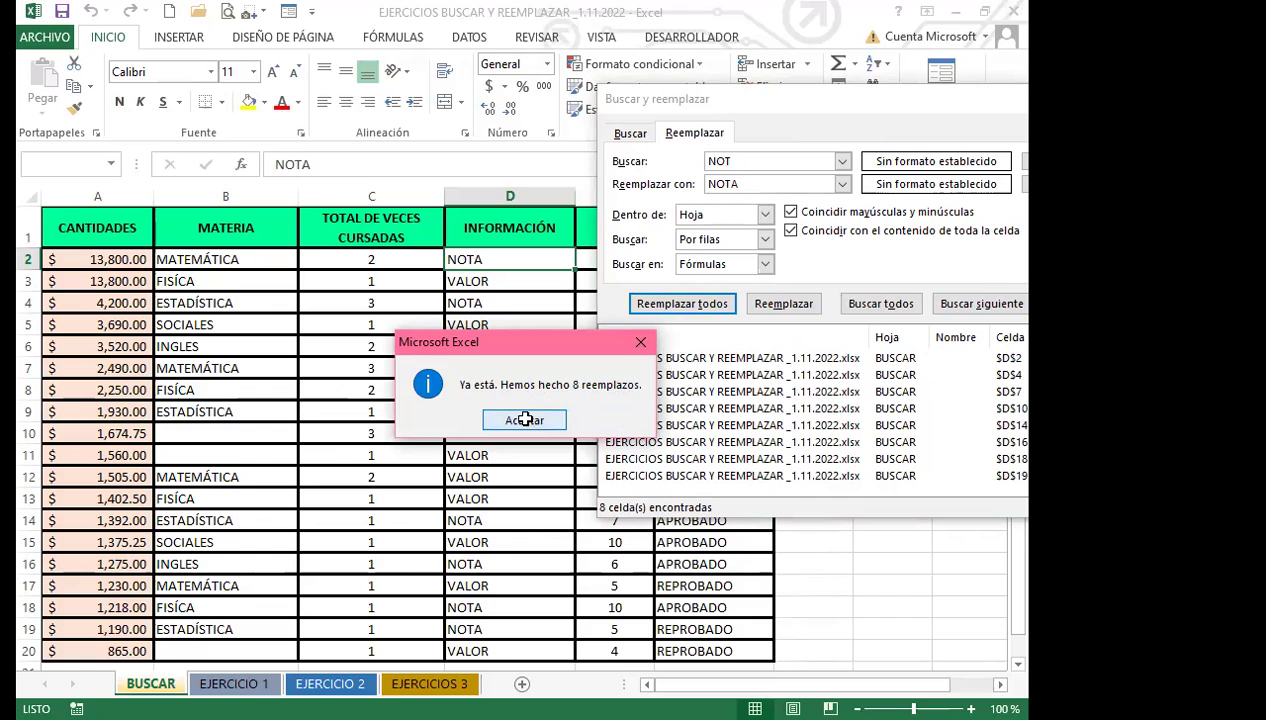
pyautogui.click(526, 420)
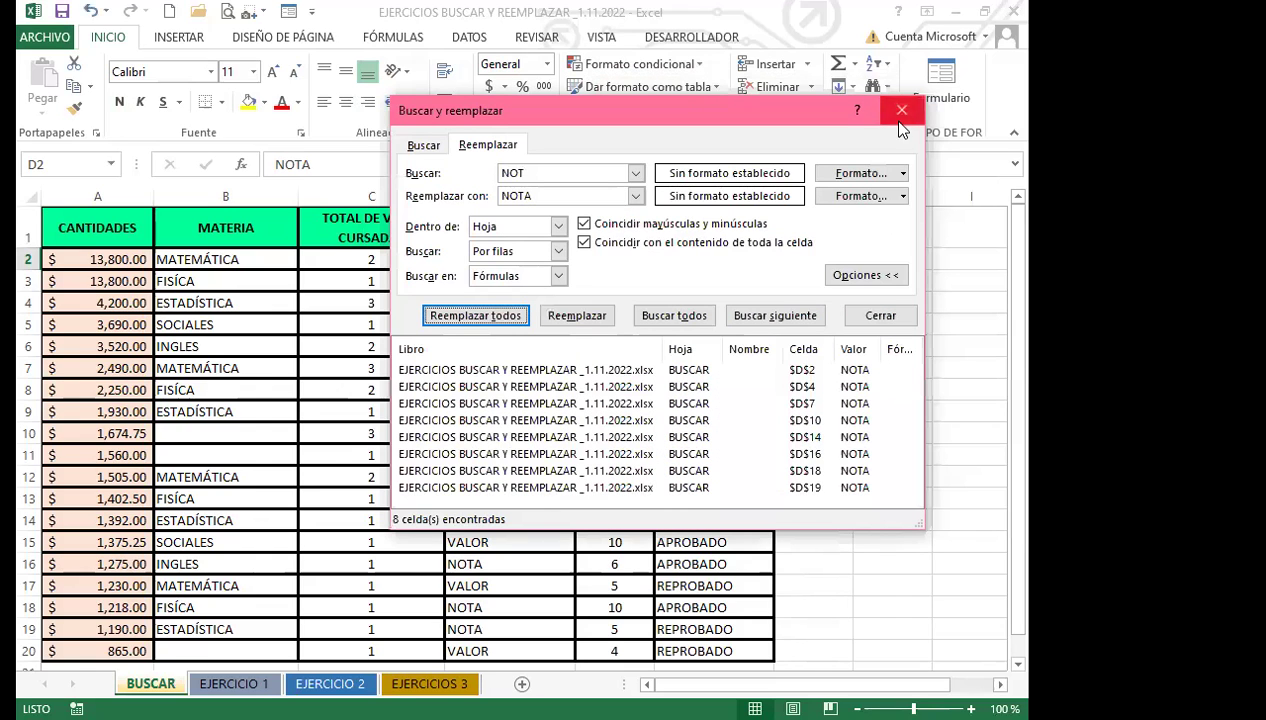
pyautogui.click(902, 112)
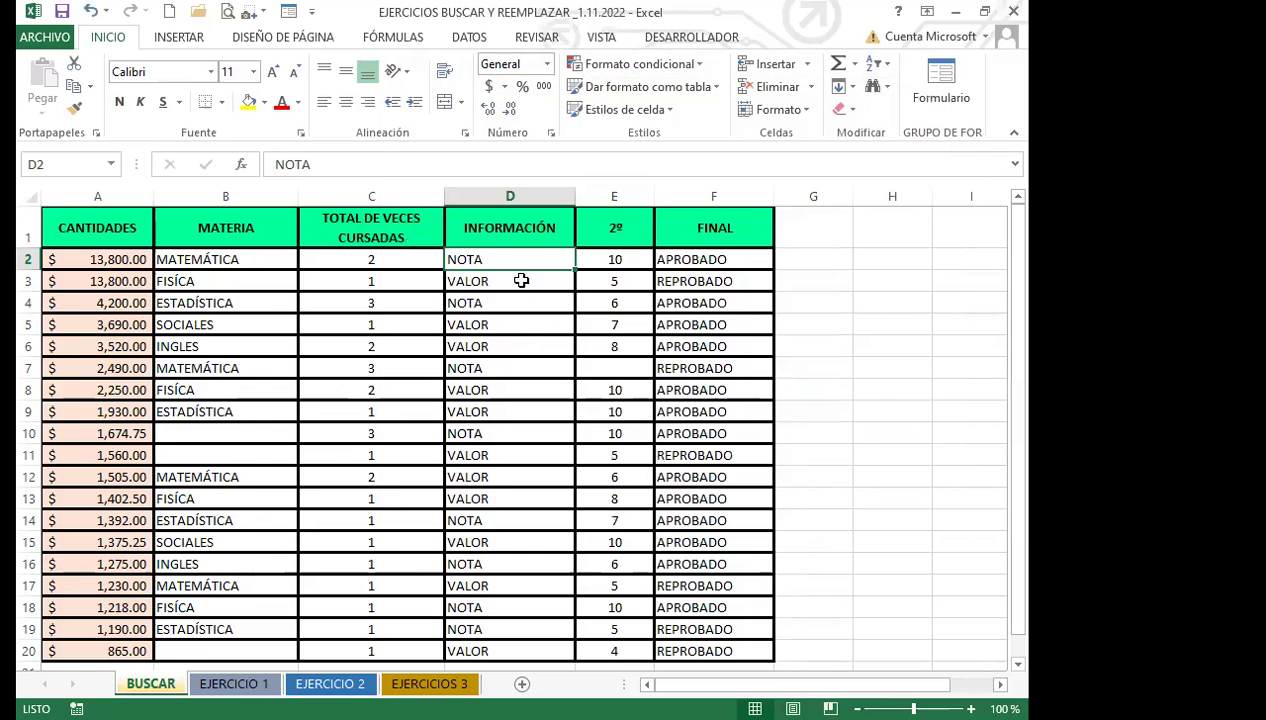
pyautogui.scroll(-2, 520, 444)
pyautogui.scroll(1, 521, 458)
pyautogui.scroll(2, 521, 458)
pyautogui.scroll(-1, 512, 545)
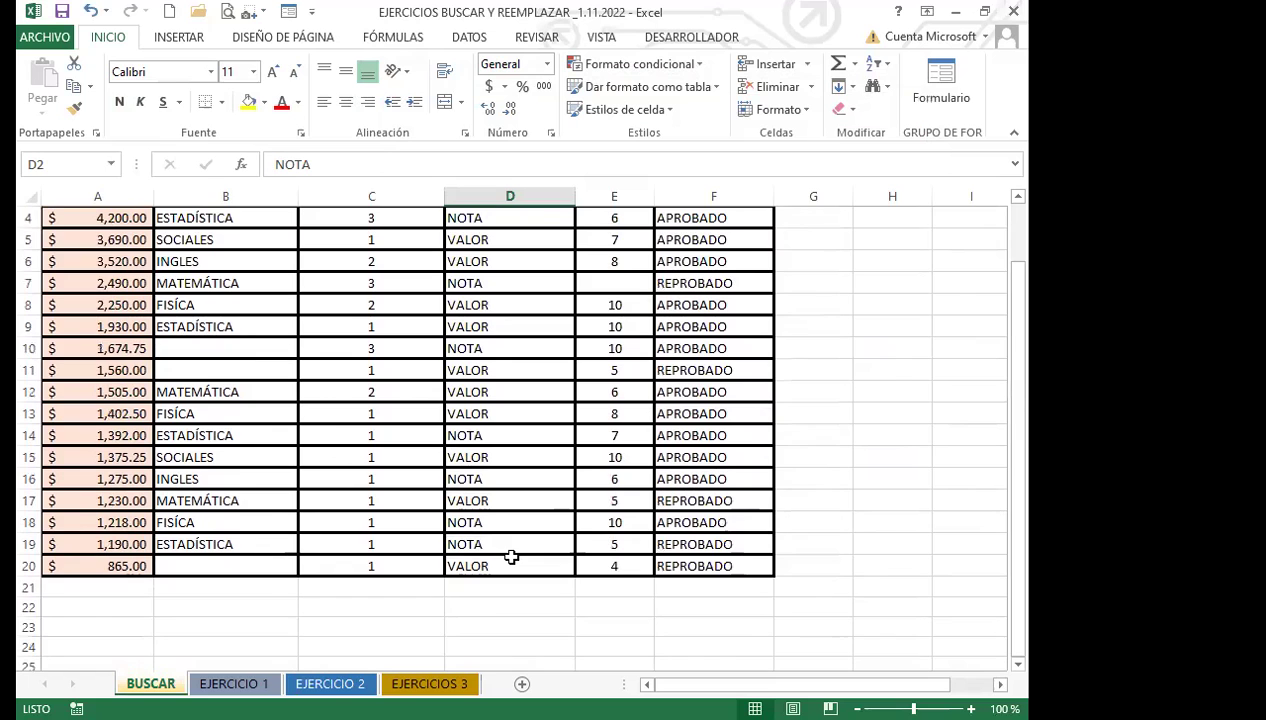
# Clear the search term NOT and the replacement text NOTA in Buscar y reemplazar, and return to the search settings.
pyautogui.scroll(1, 511, 557)
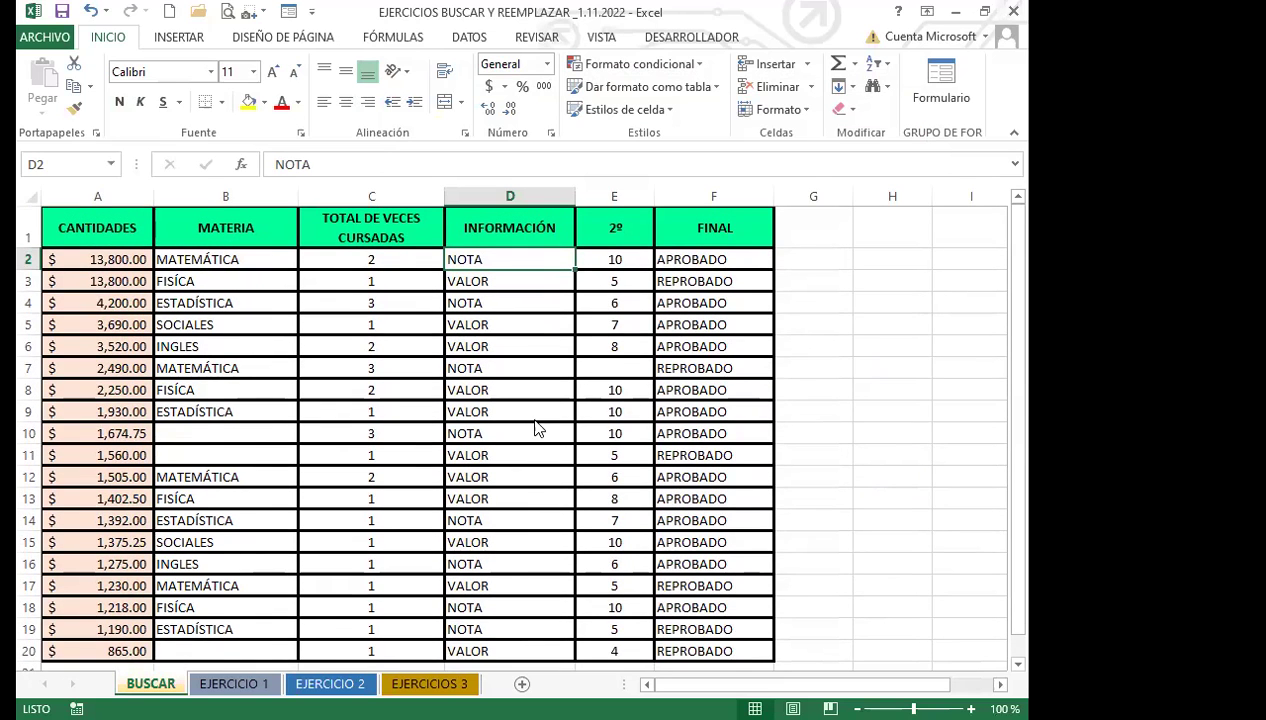
pyautogui.hotkey('ctrl', 'b')
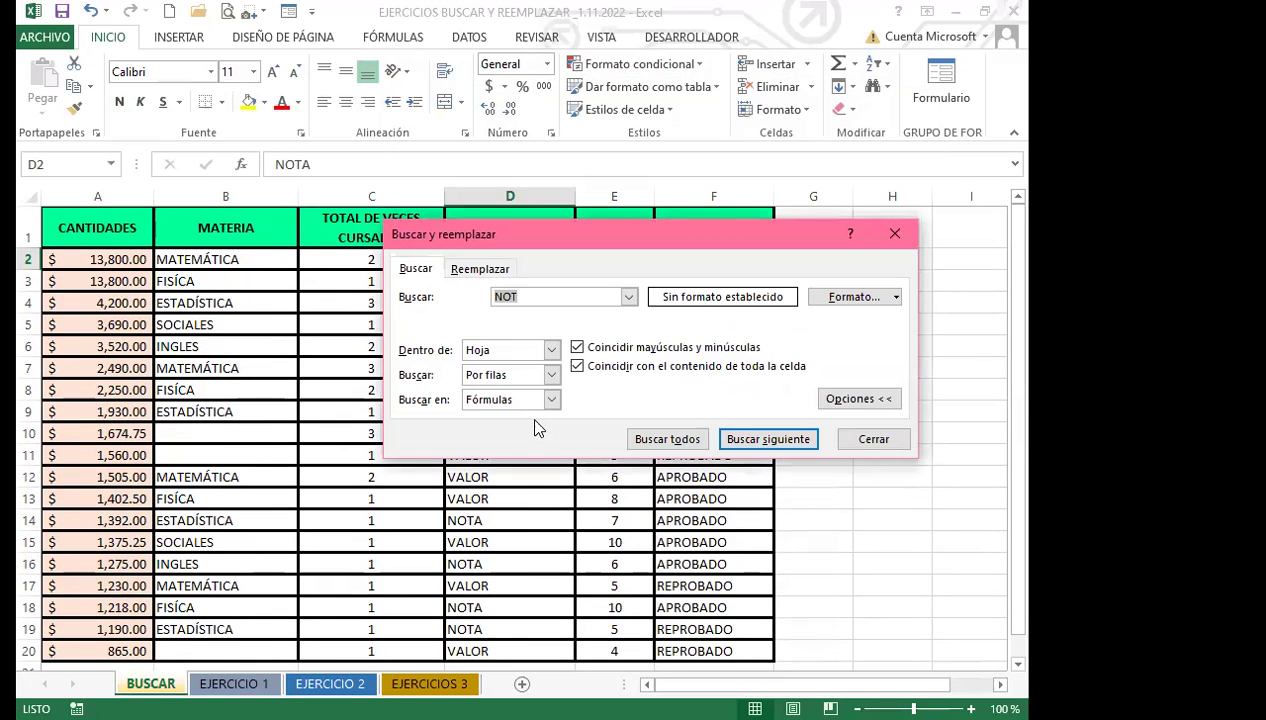
pyautogui.click(506, 296)
pyautogui.press('BackSpace')
pyautogui.press('BackSpace')
pyautogui.press('BackSpace')
pyautogui.click(463, 268)
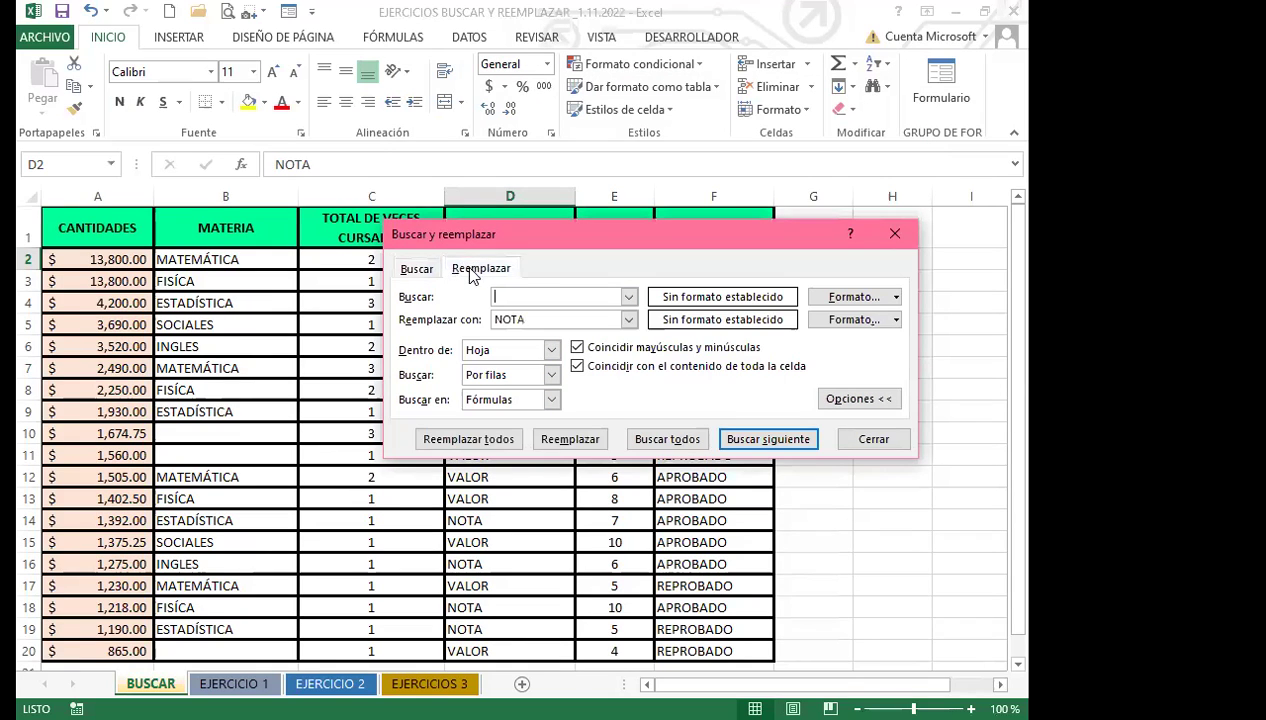
pyautogui.doubleClick(541, 319)
pyautogui.press('BackSpace')
pyautogui.click(415, 270)
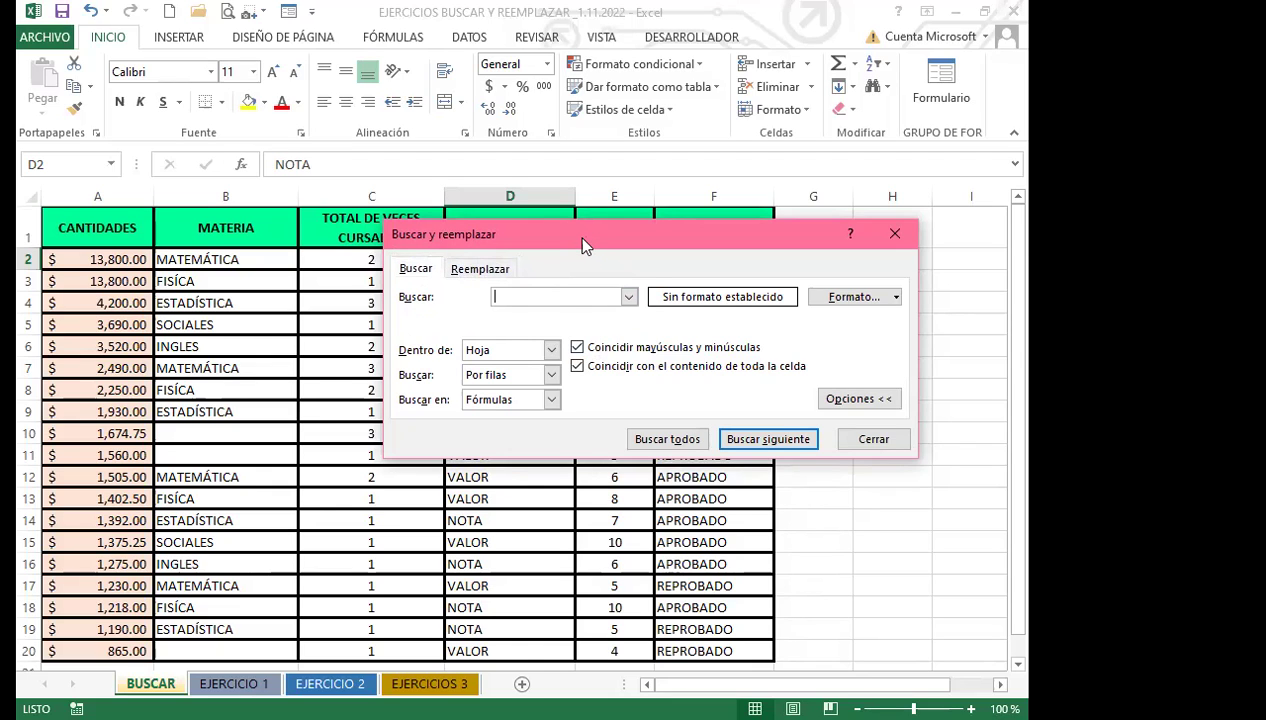
# Find all empty cells by searching with a blank term, and enlarge the window until every result fits in the list.
pyautogui.moveTo(585, 245); pyautogui.dragTo(515, 361)
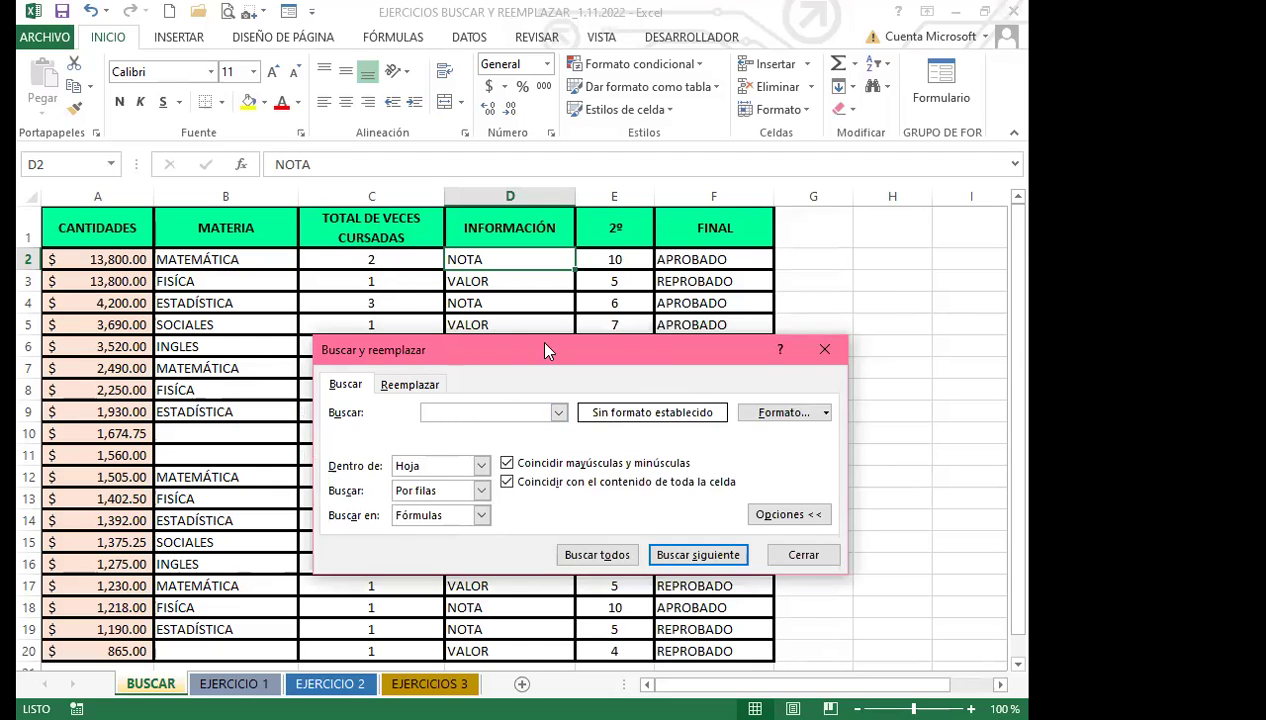
pyautogui.moveTo(546, 350); pyautogui.dragTo(598, 110)
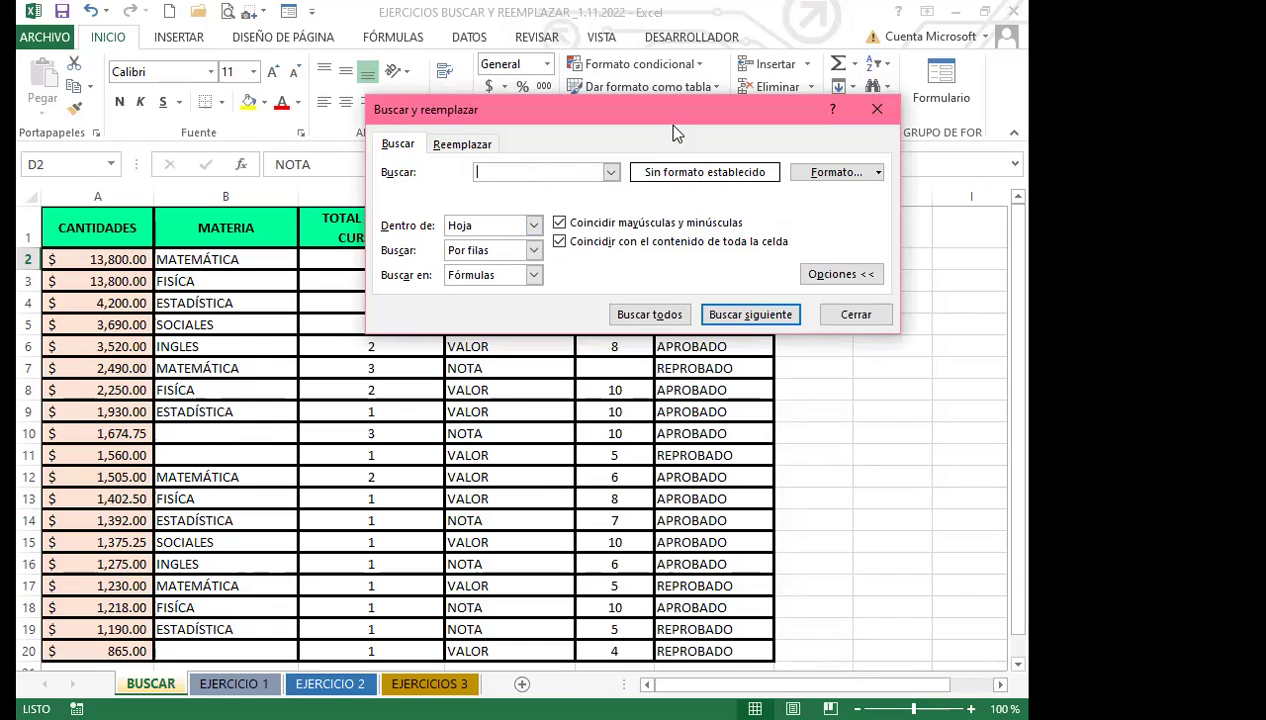
pyautogui.click(641, 315)
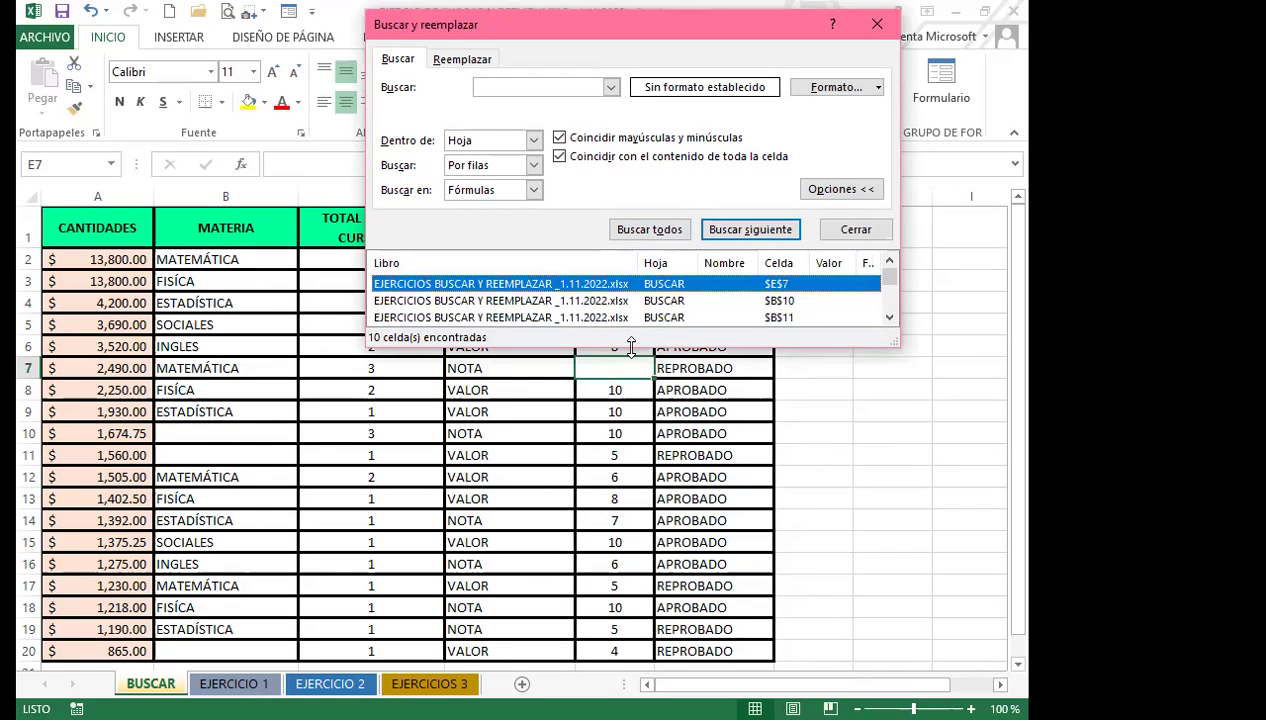
pyautogui.moveTo(631, 345); pyautogui.dragTo(631, 543)
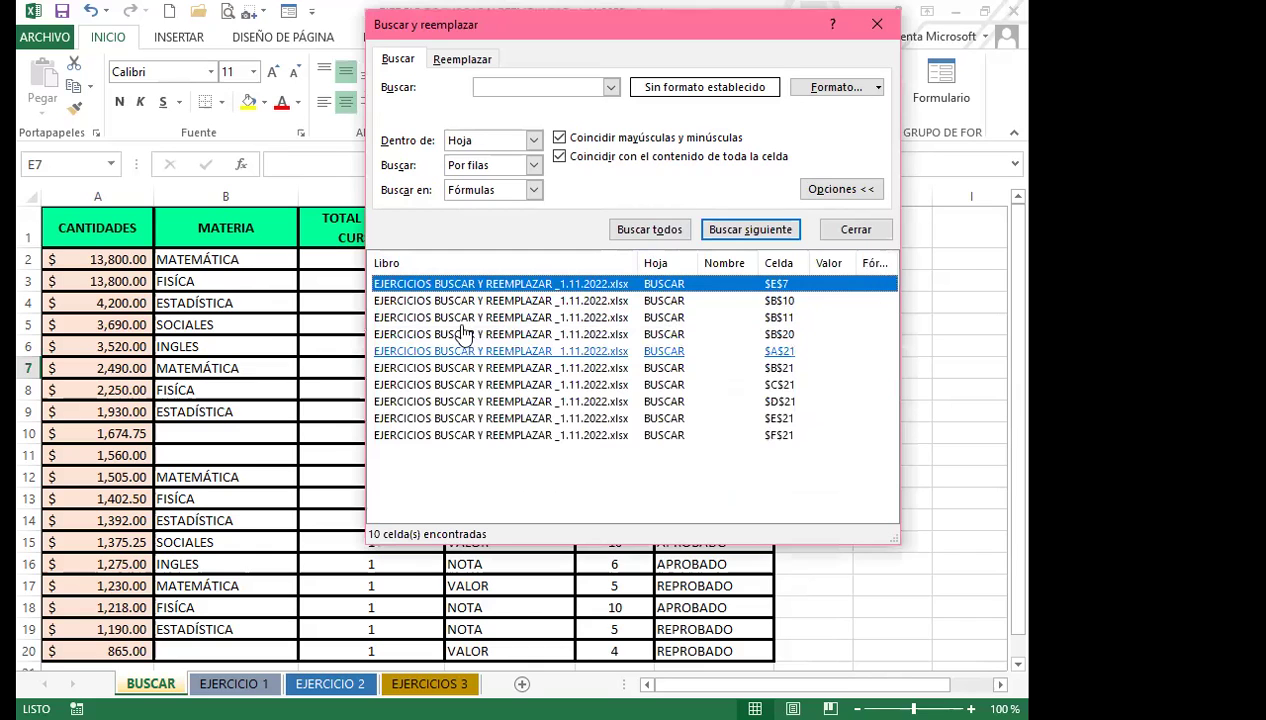
# Go to the blank cells B10, B20, B11 and F21 from the results, and close the search window.
pyautogui.click(424, 300)
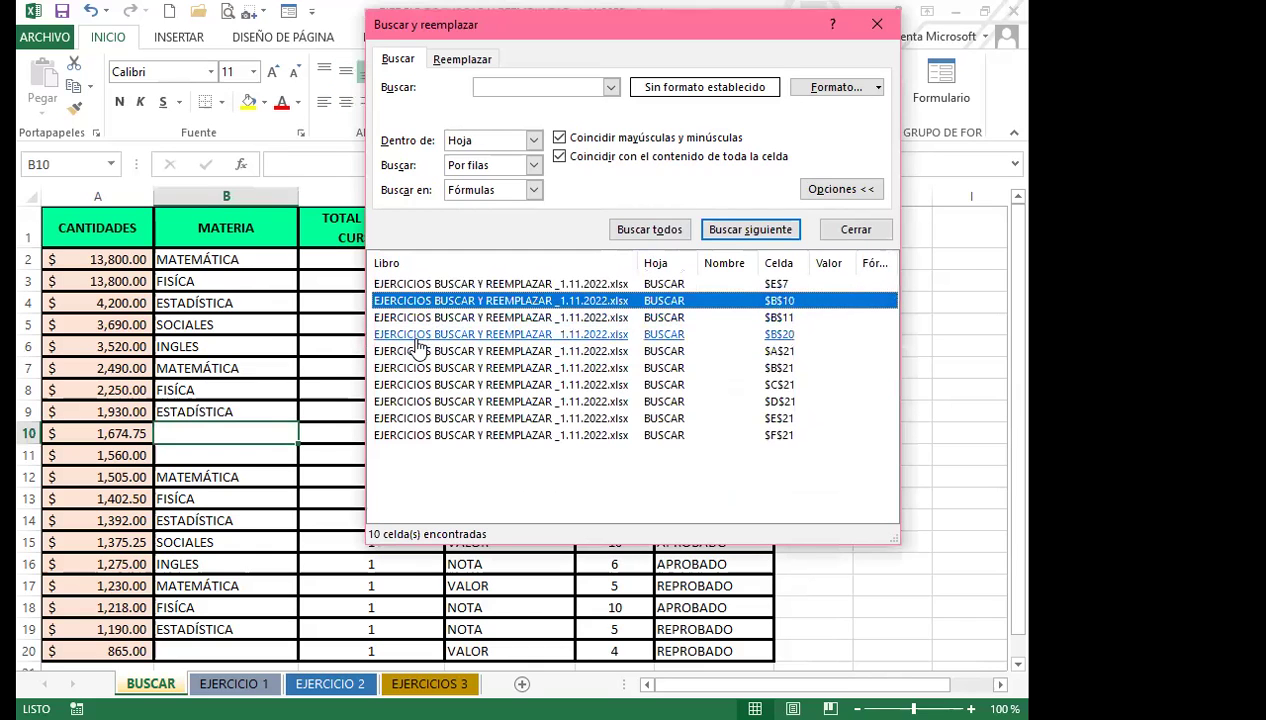
pyautogui.click(425, 336)
pyautogui.click(434, 320)
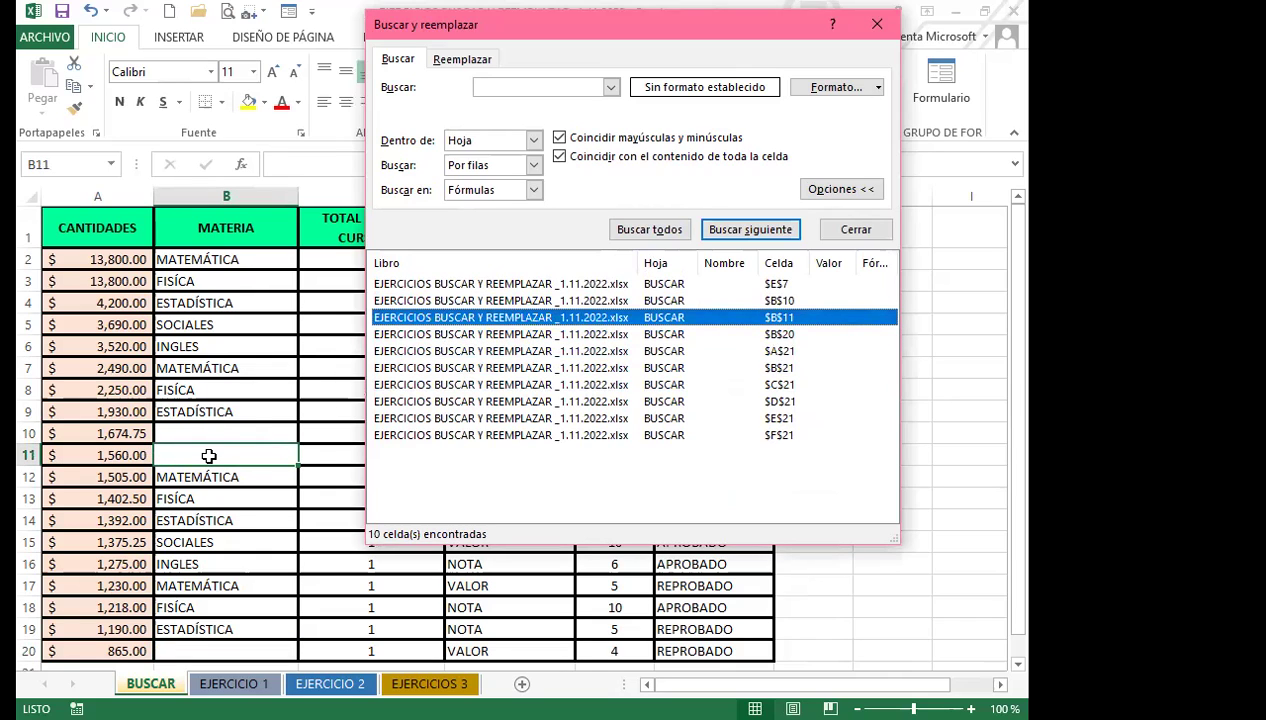
pyautogui.click(440, 436)
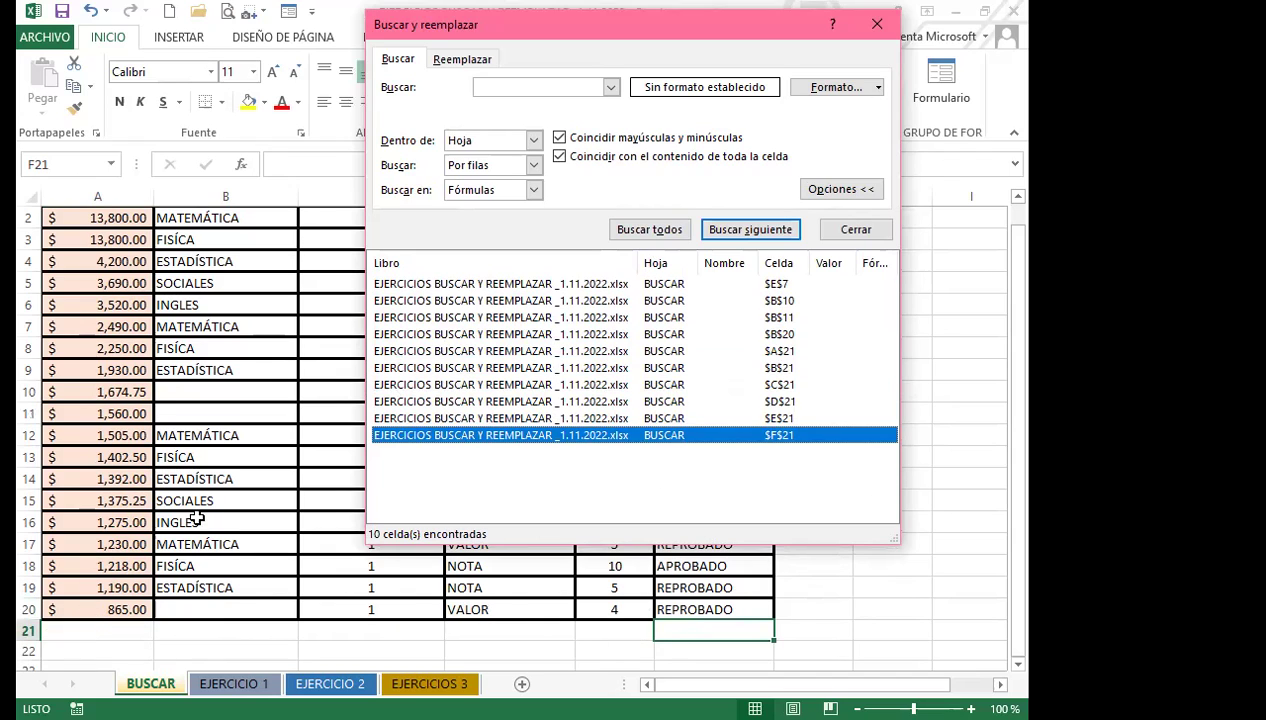
pyautogui.click(578, 482)
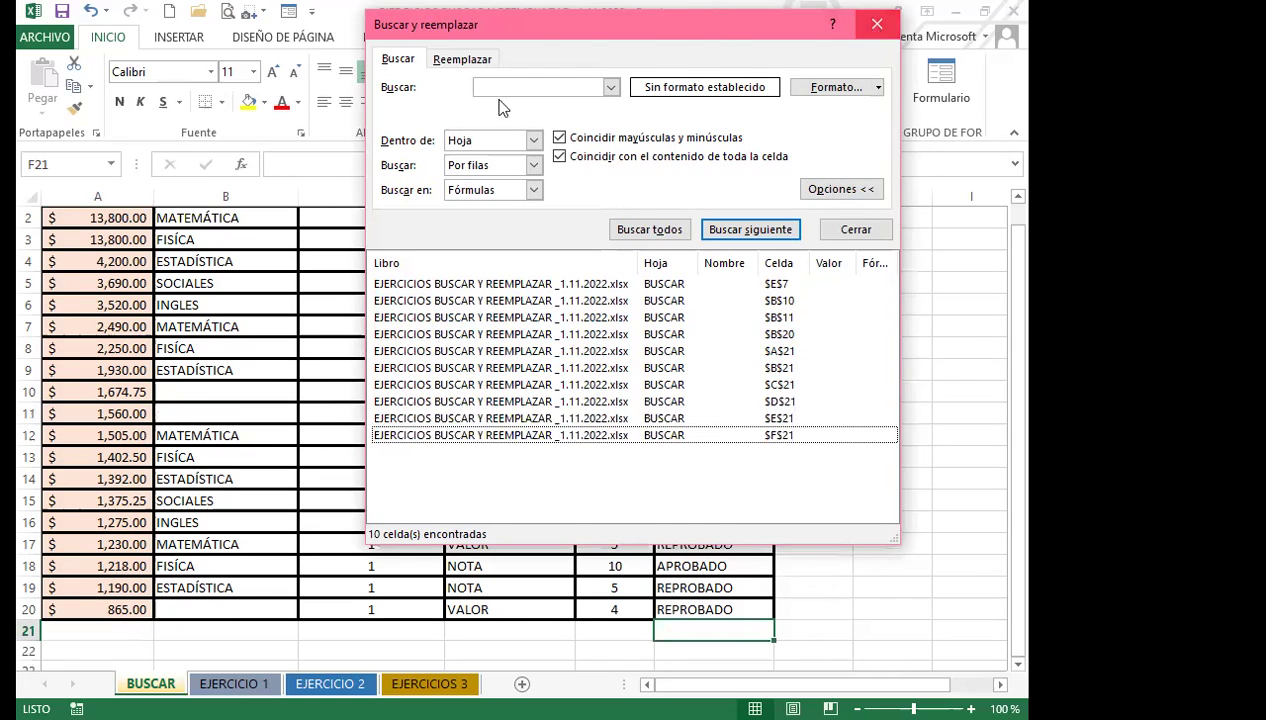
pyautogui.click(875, 24)
pyautogui.click(348, 413)
pyautogui.scroll(1, 86, 344)
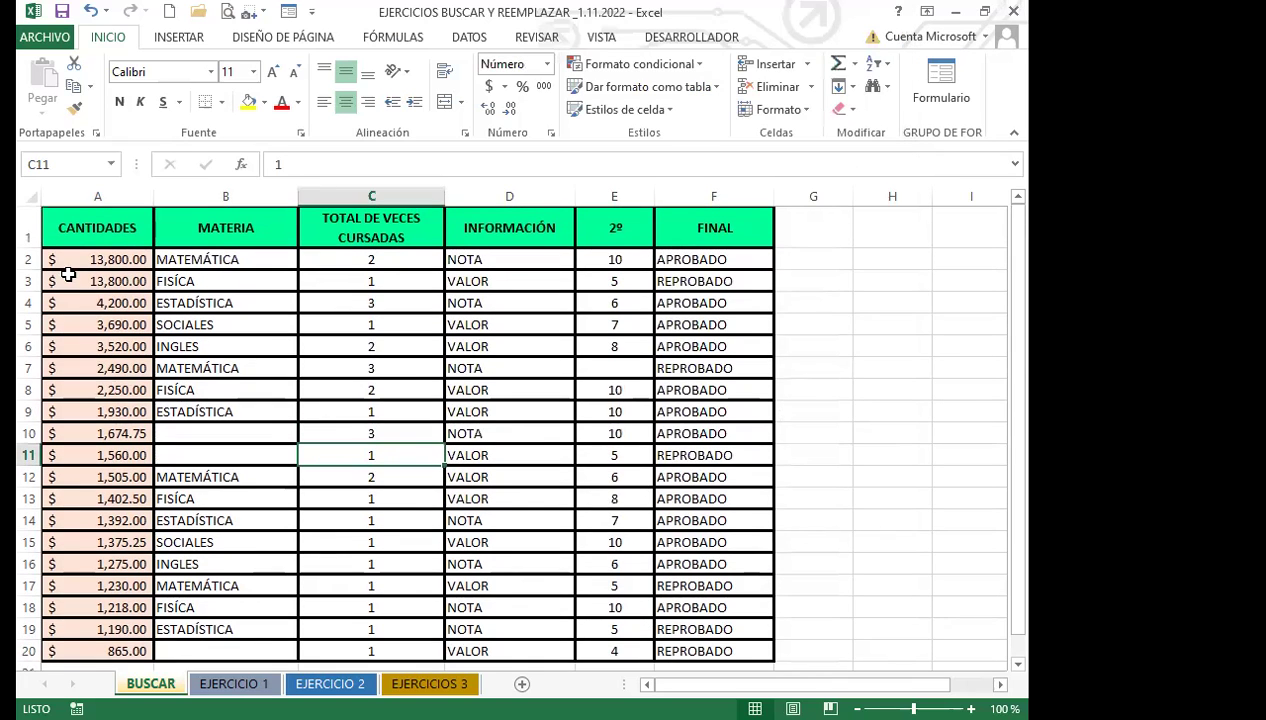
pyautogui.click(886, 90)
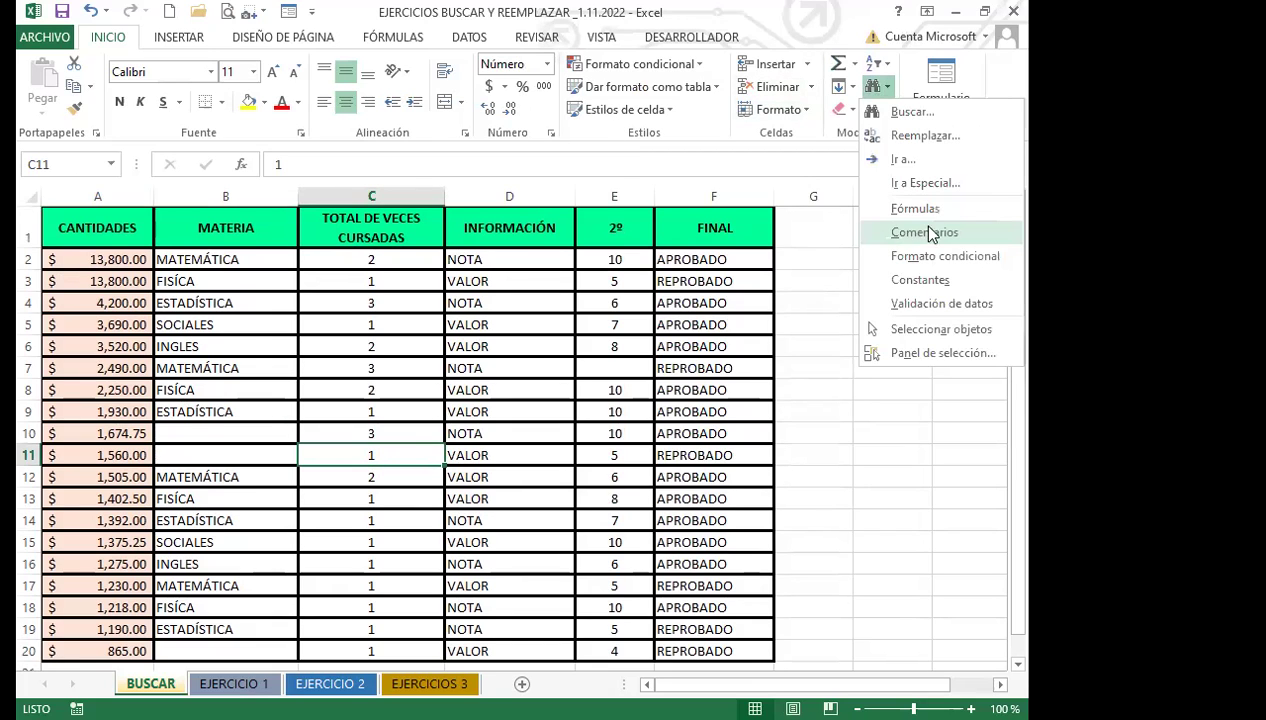
pyautogui.press('Return')
pyautogui.click(280, 209)
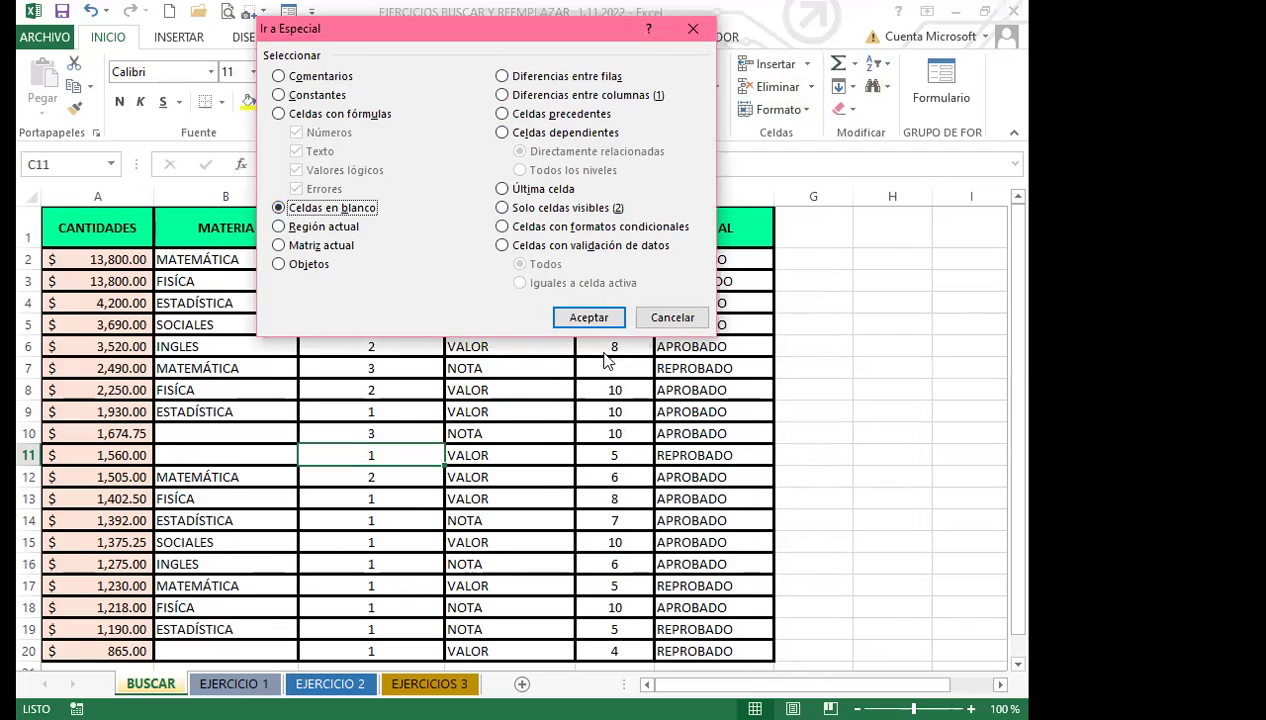
pyautogui.click(658, 318)
# Select all blank cells with Ir a Especial, using Celdas en blanco, and review the selection down to row 21.
pyautogui.scroll(-2, 84, 536)
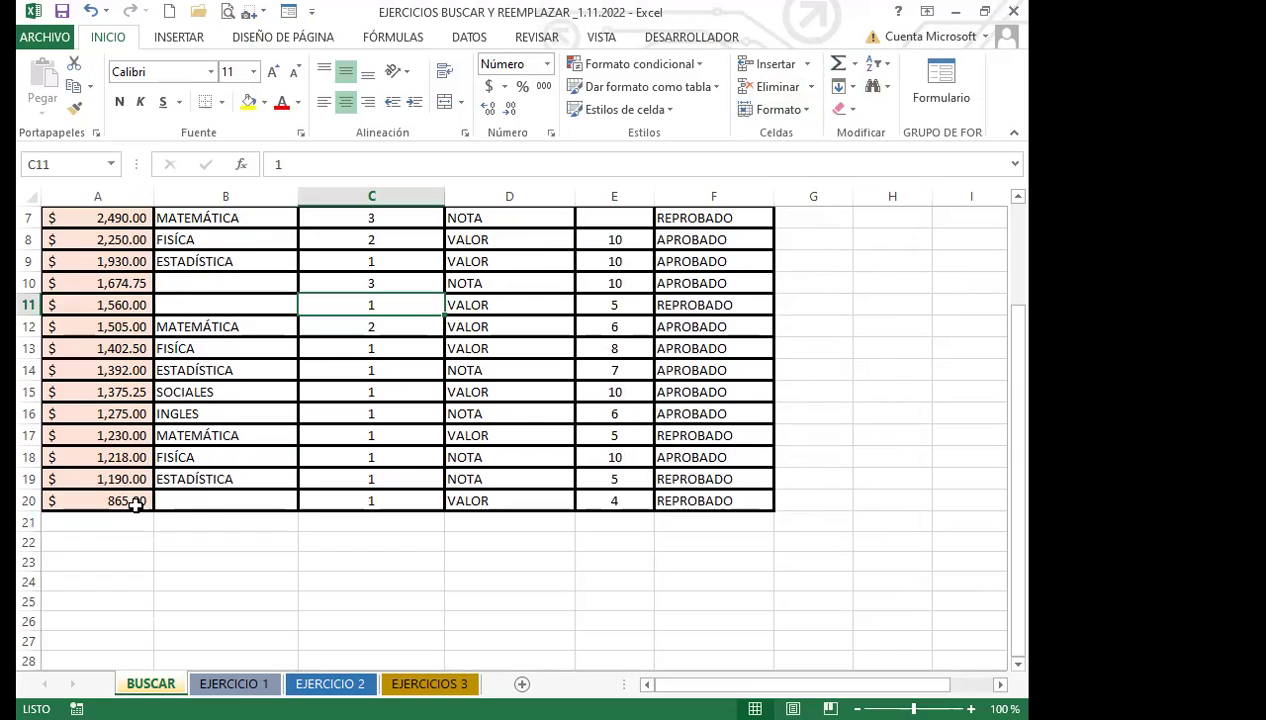
pyautogui.scroll(2, 405, 452)
pyautogui.scroll(-2, 256, 545)
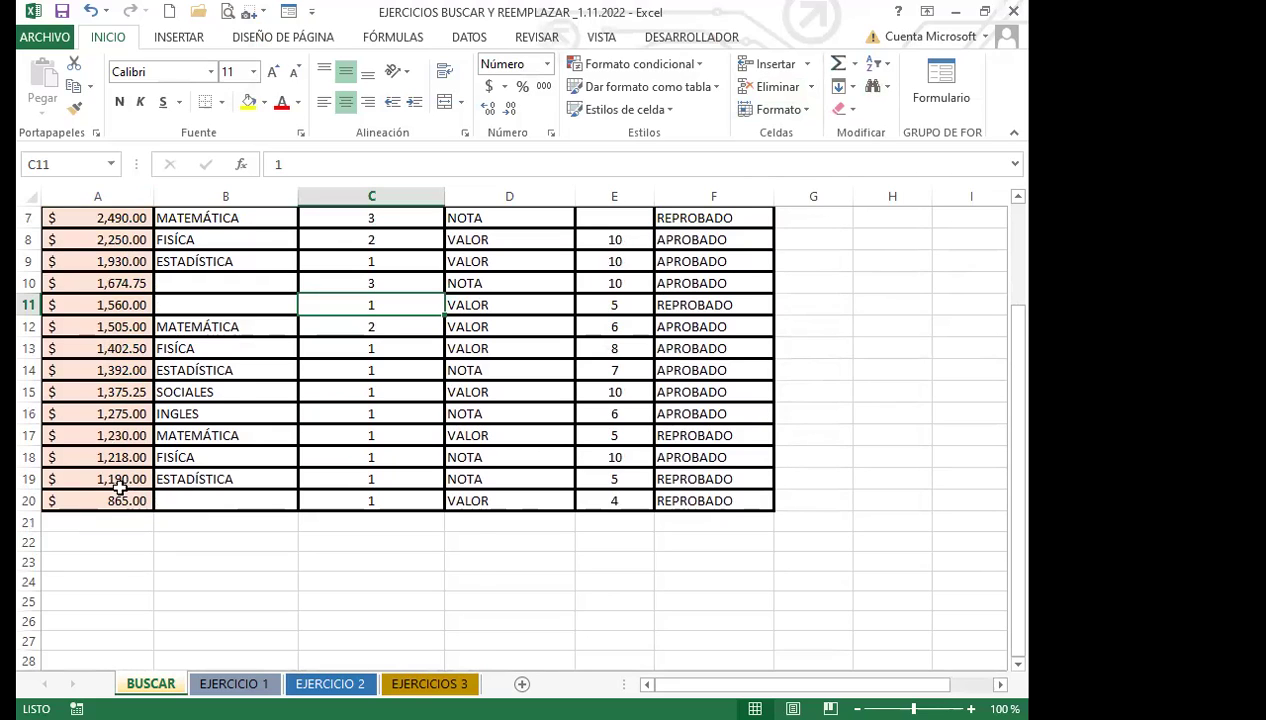
pyautogui.scroll(2, 155, 495)
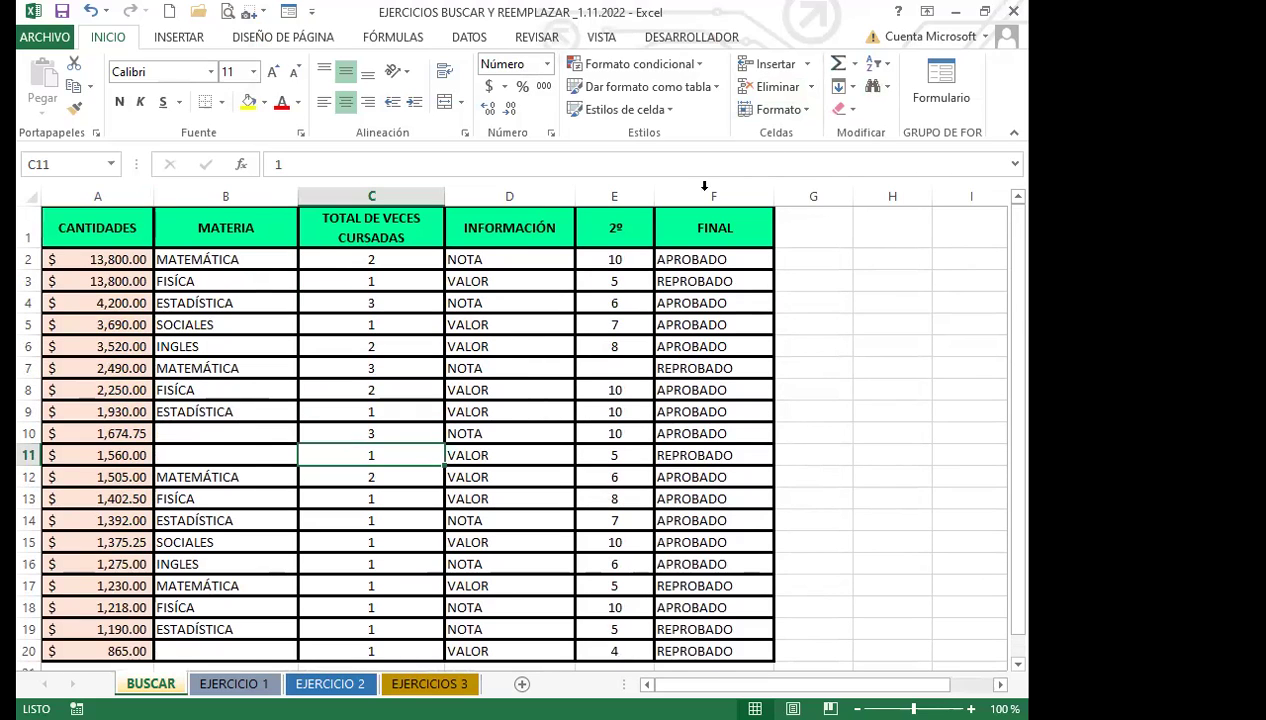
pyautogui.click(873, 88)
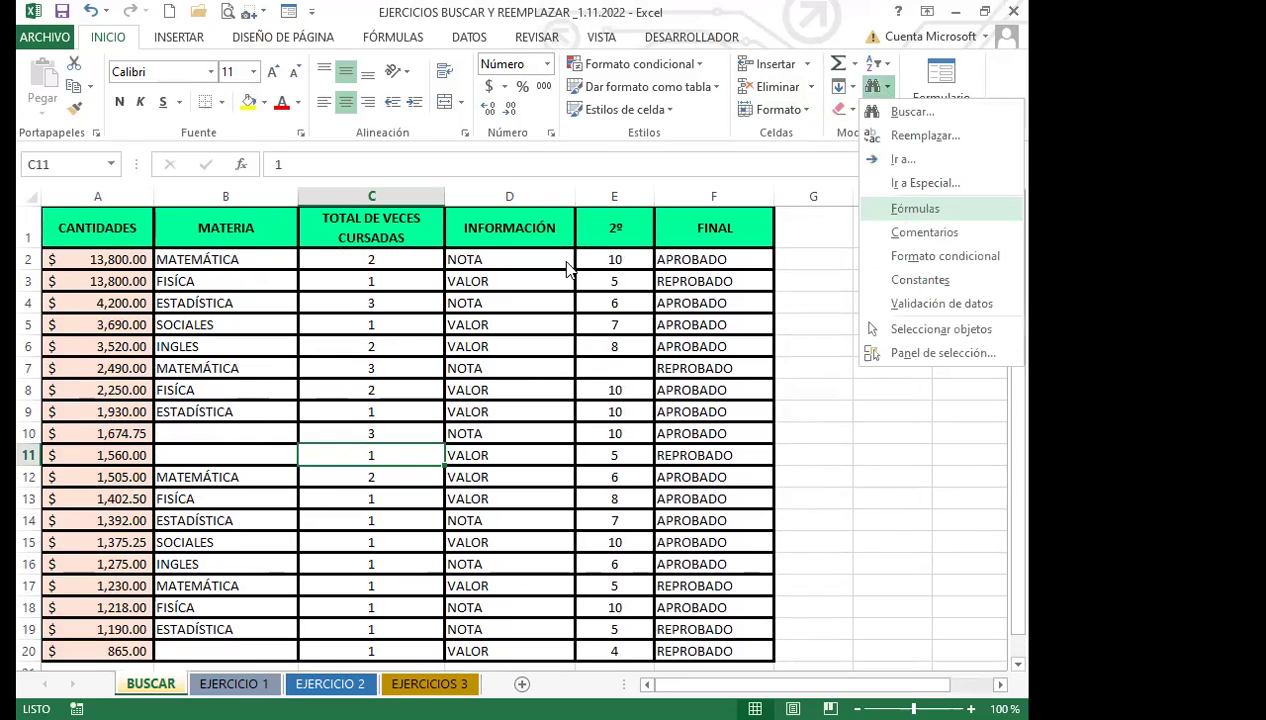
pyautogui.press('e')
pyautogui.click(279, 207)
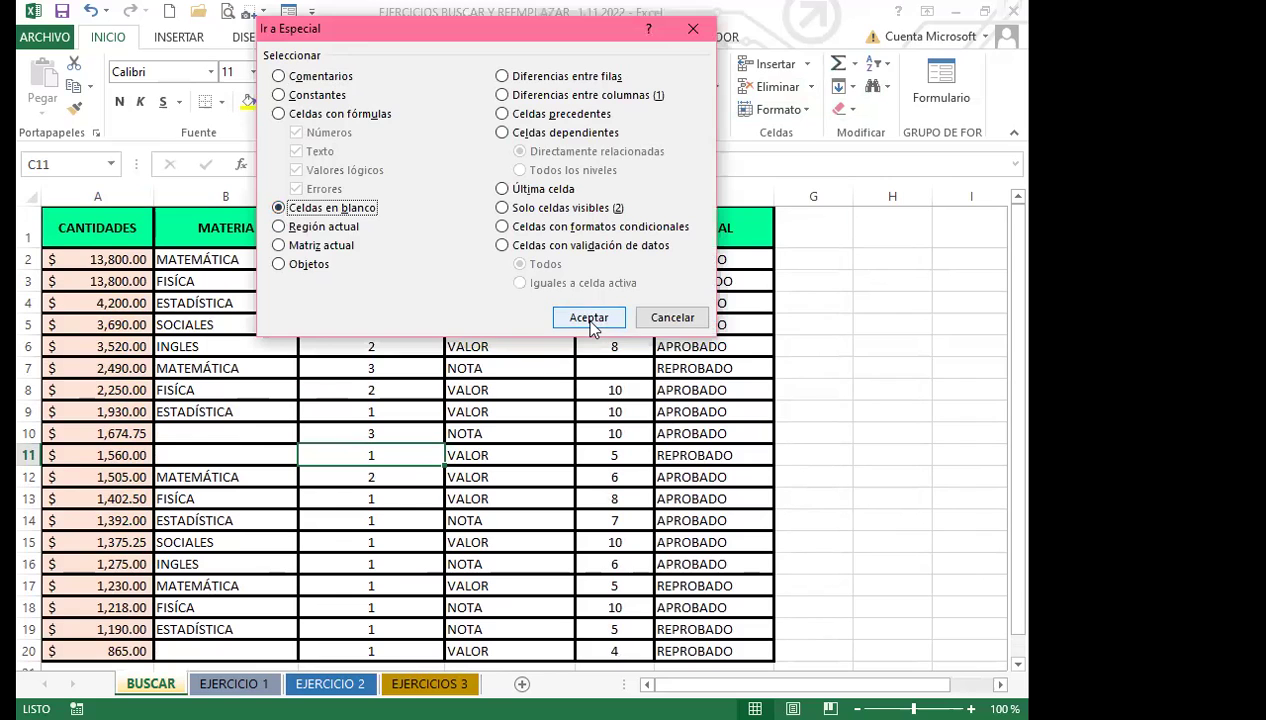
pyautogui.click(589, 318)
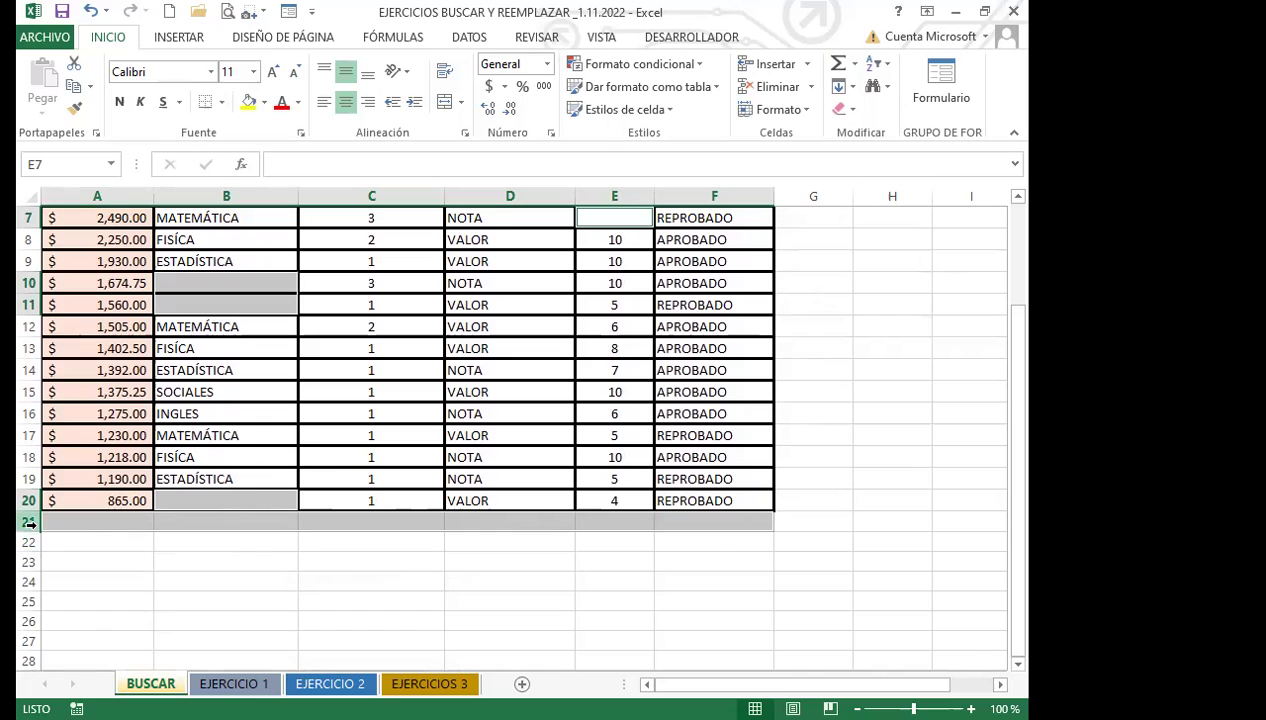
pyautogui.scroll(2, 184, 480)
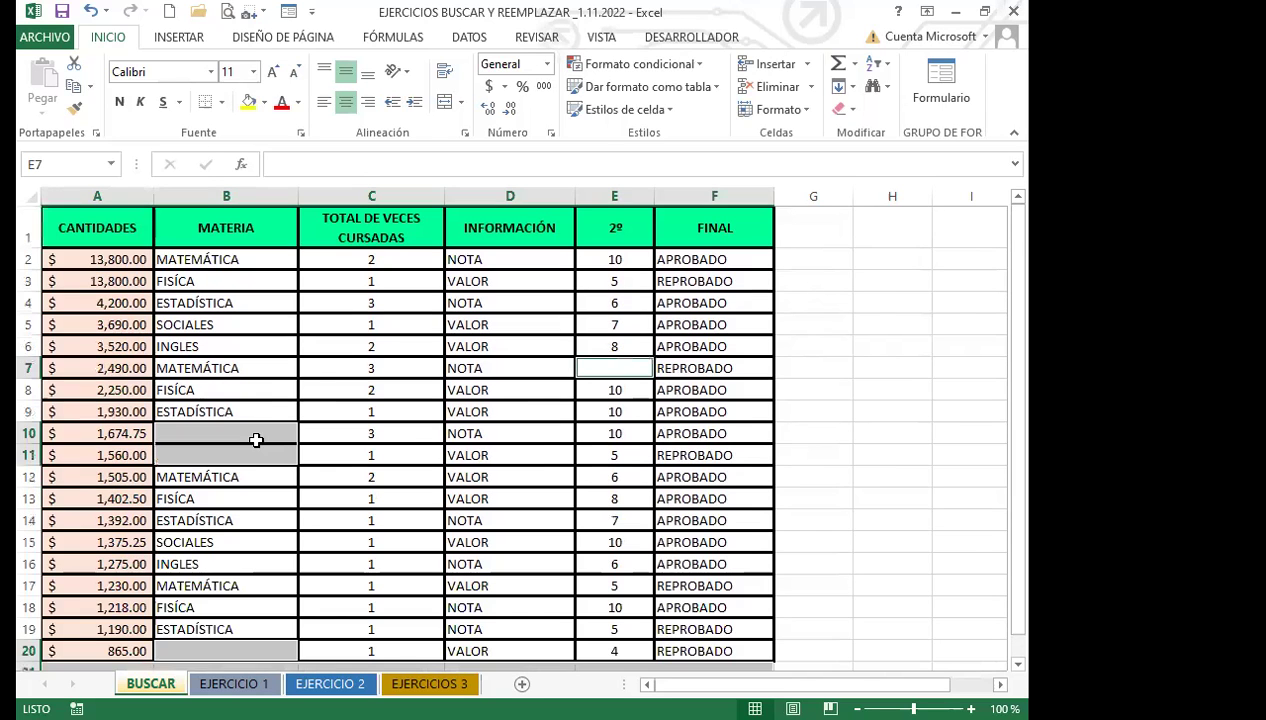
pyautogui.scroll(-2, 283, 470)
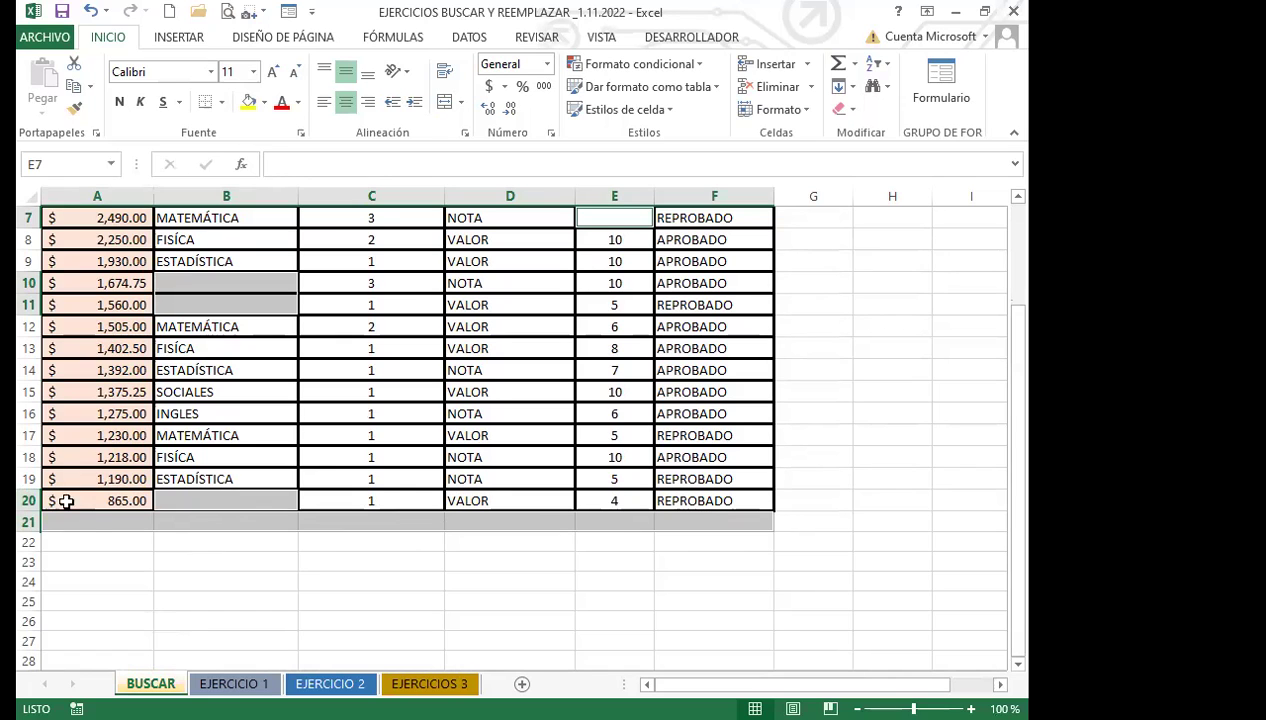
pyautogui.scroll(-1, 119, 548)
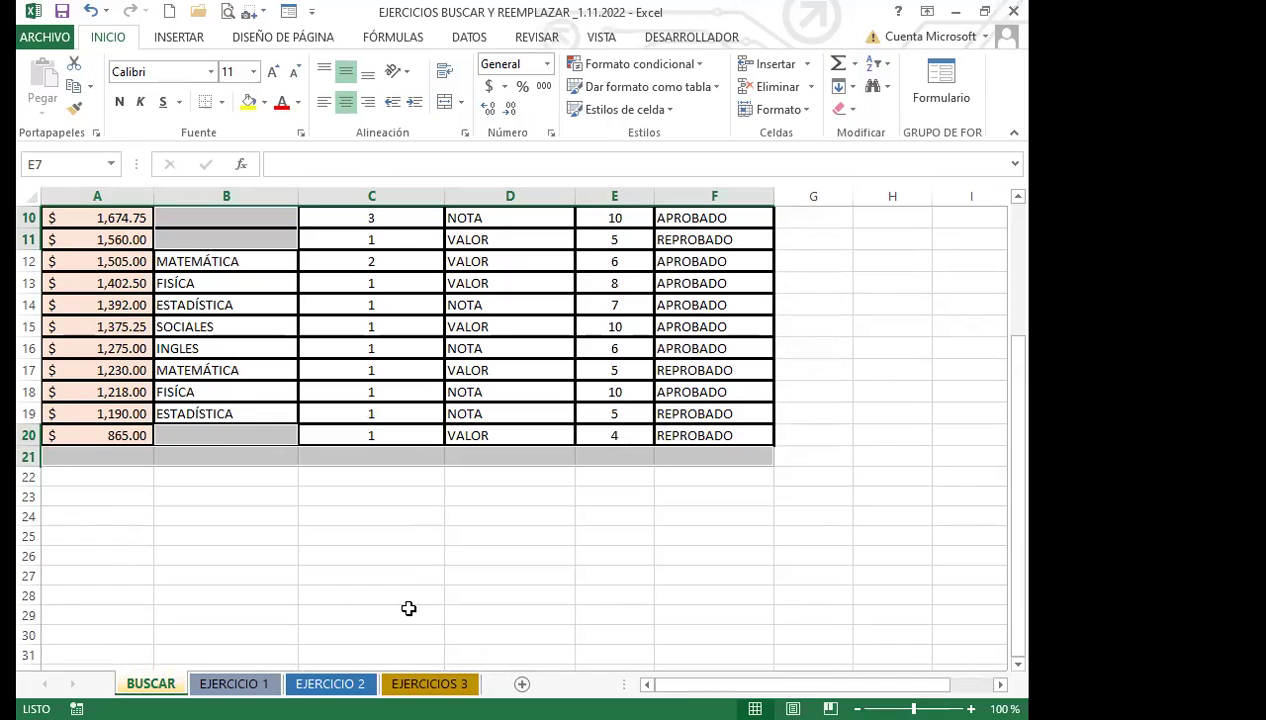
# Repeat the Celdas en blanco selection, recheck it across the whole table, and select only cell B10.
pyautogui.click(880, 88)
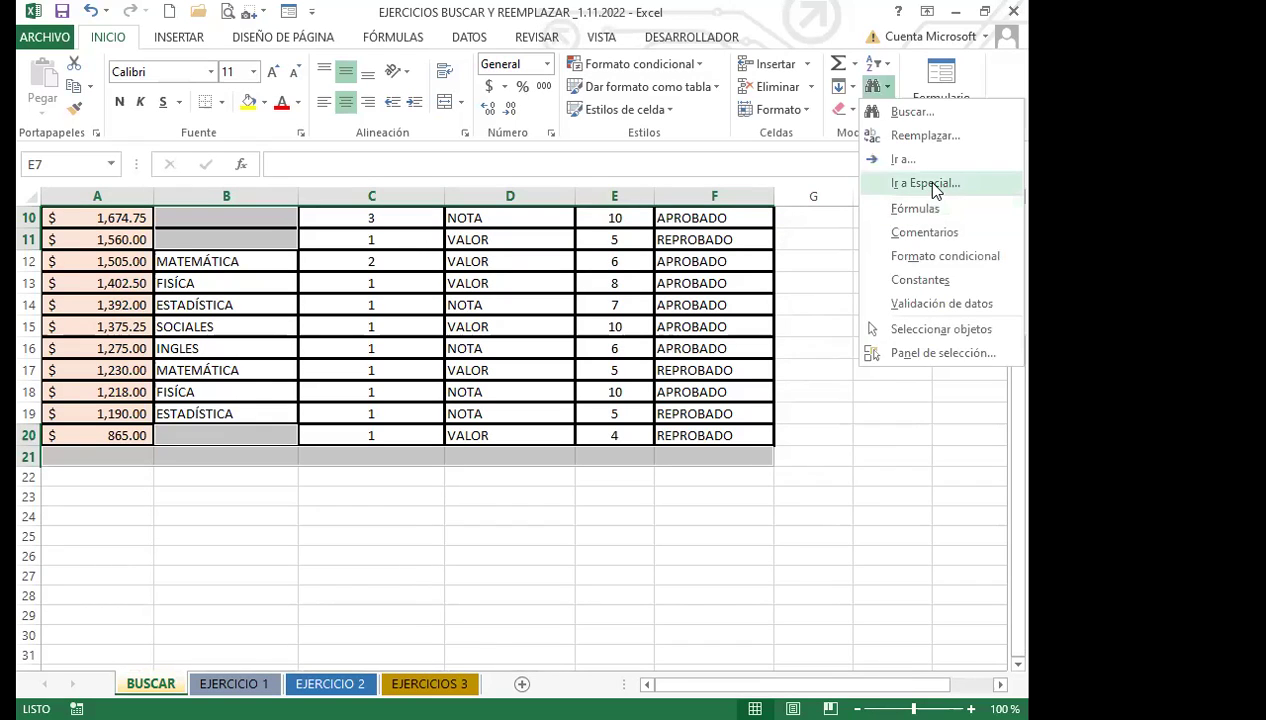
pyautogui.press('Return')
pyautogui.click(278, 208)
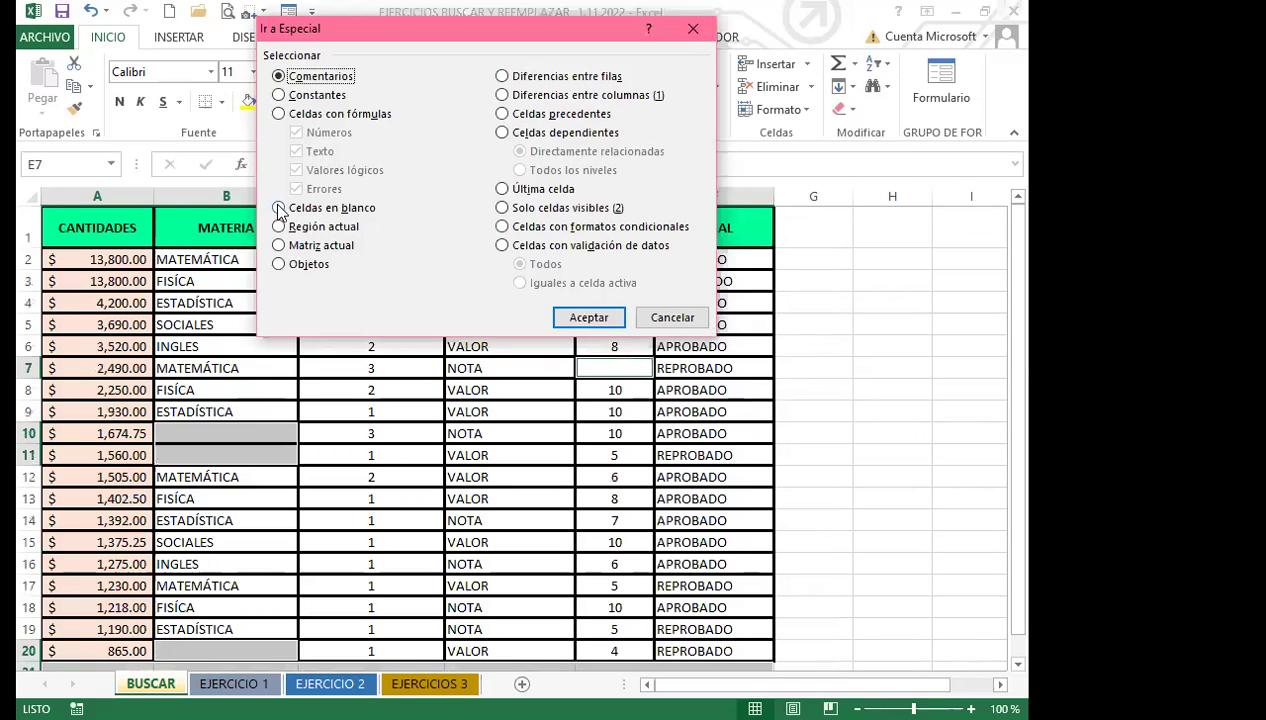
pyautogui.click(597, 317)
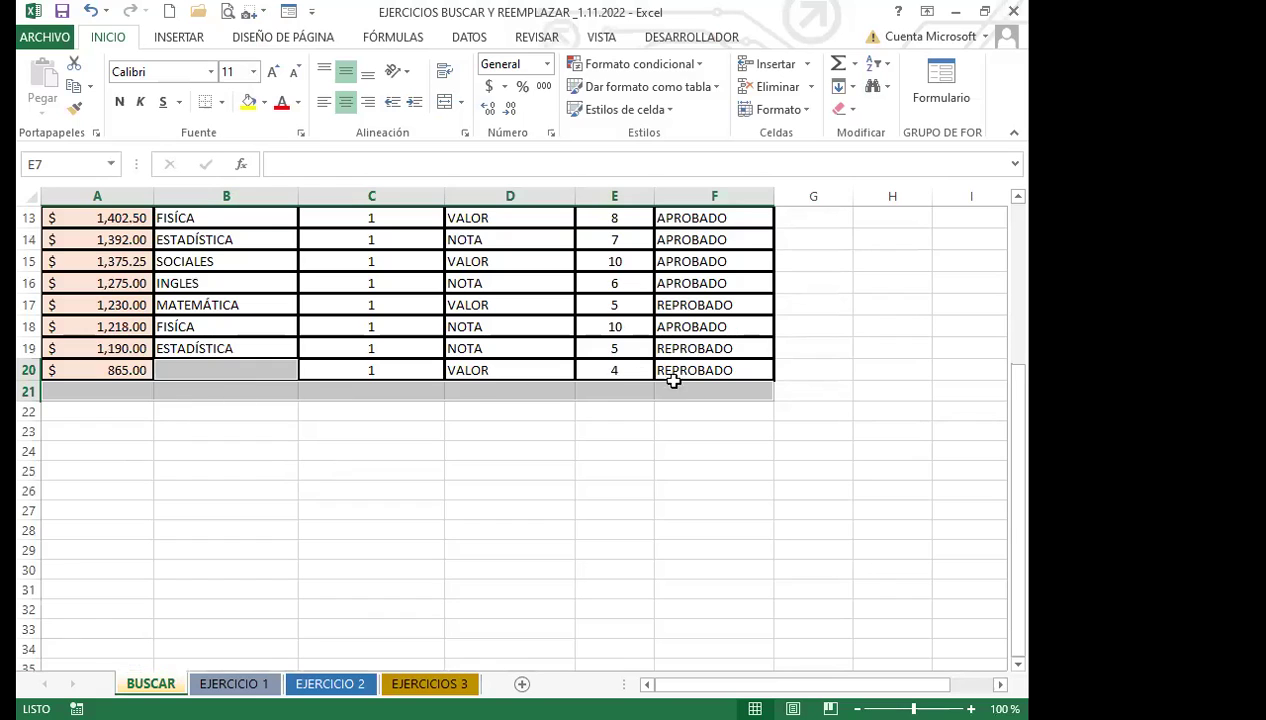
pyautogui.scroll(4, 747, 389)
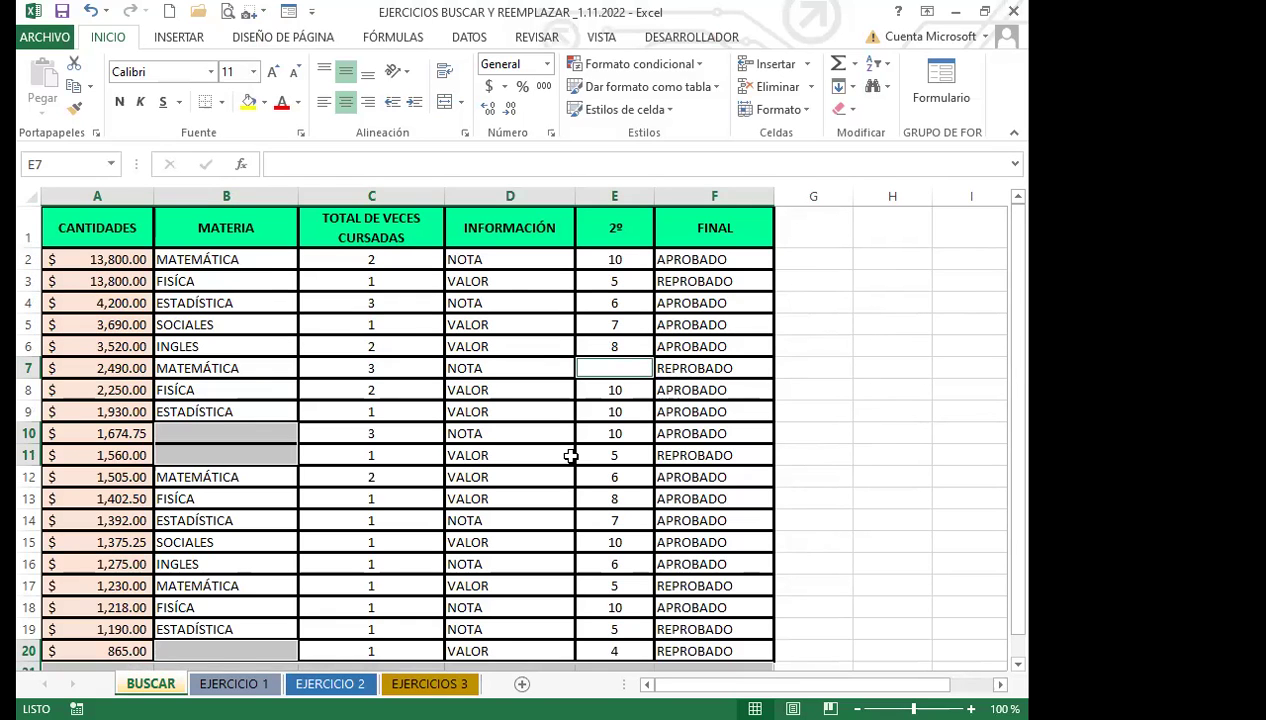
pyautogui.scroll(-4, 575, 430)
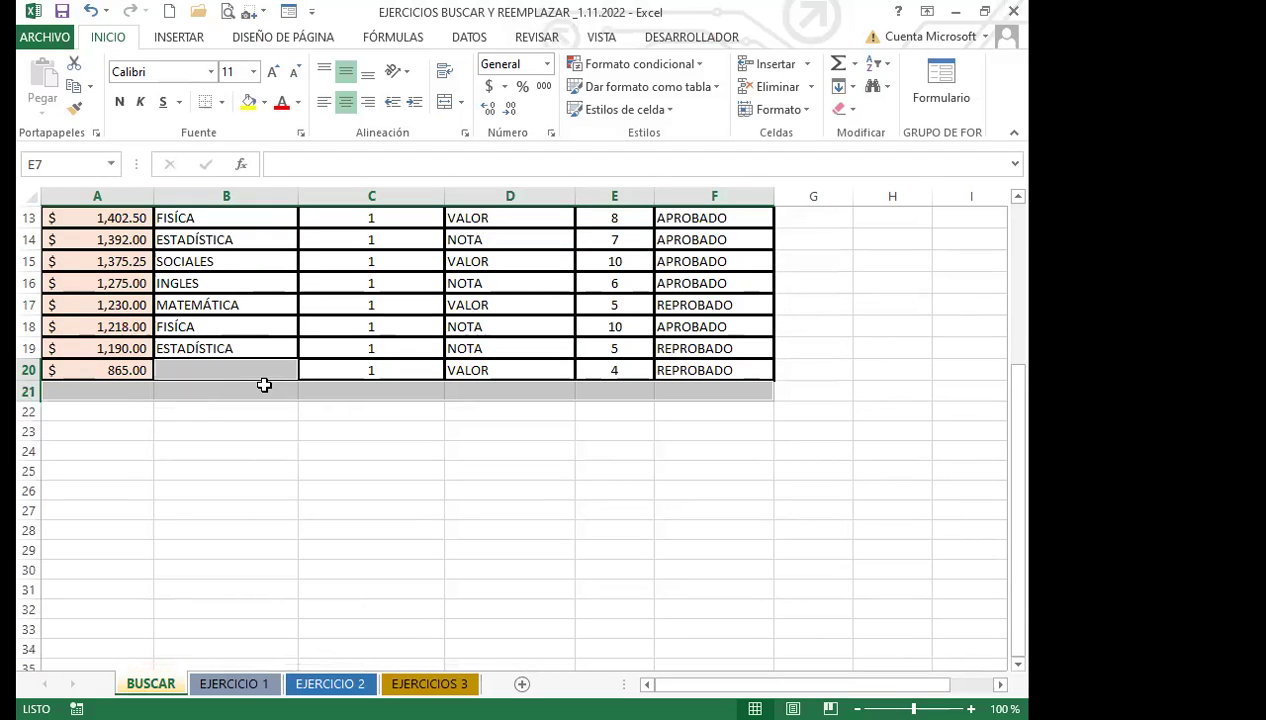
pyautogui.scroll(4, 258, 367)
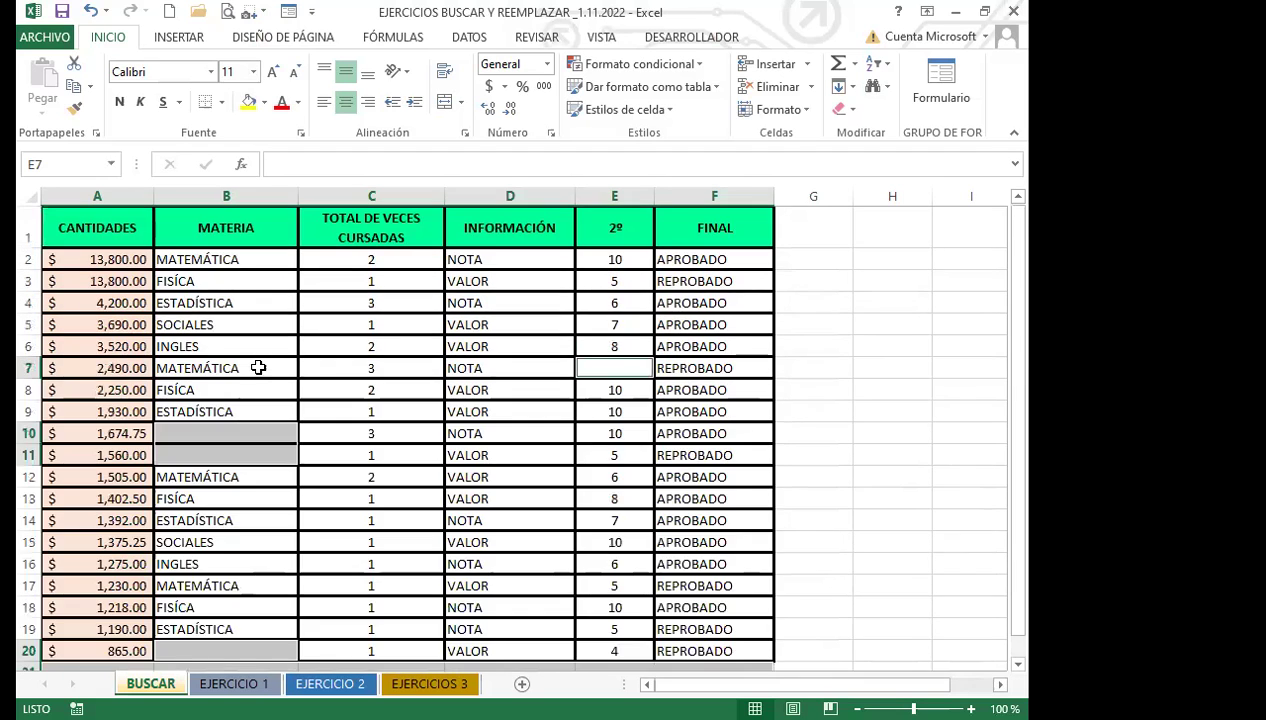
pyautogui.click(286, 436)
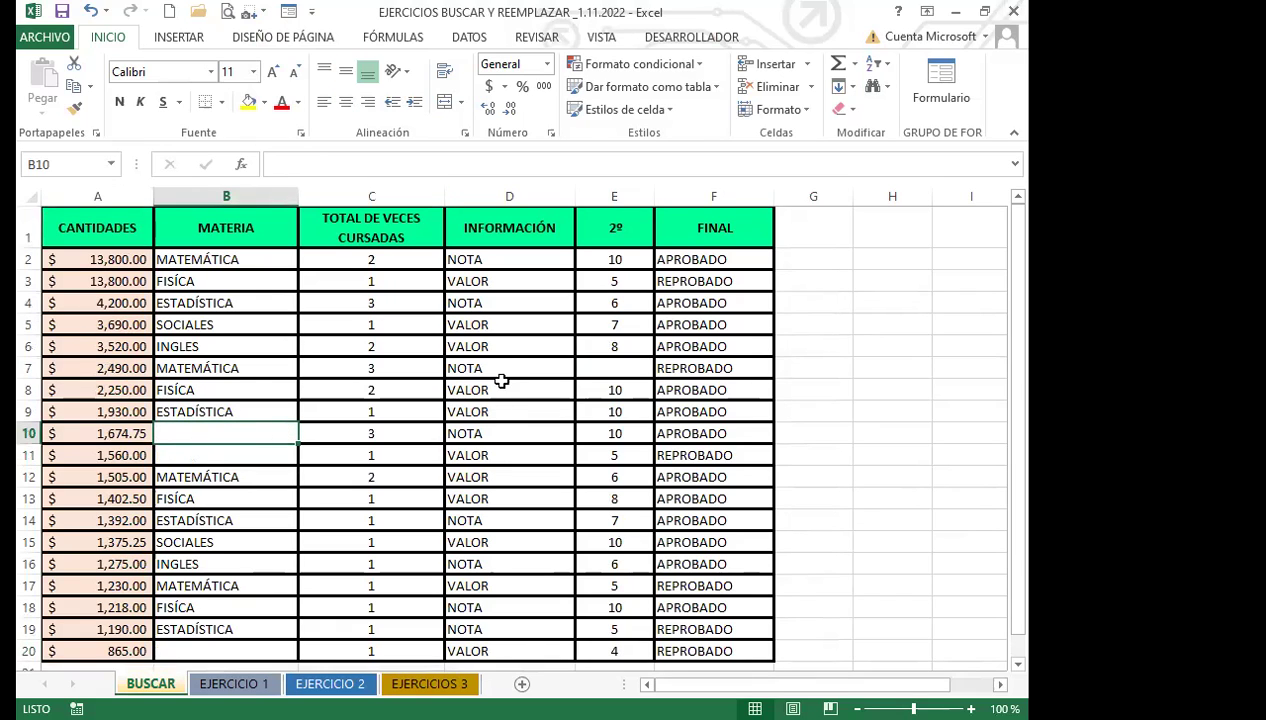
# Search again for all blank cells, enlarge the results list and go to cell F21.
pyautogui.hotkey('ctrl', 'b')
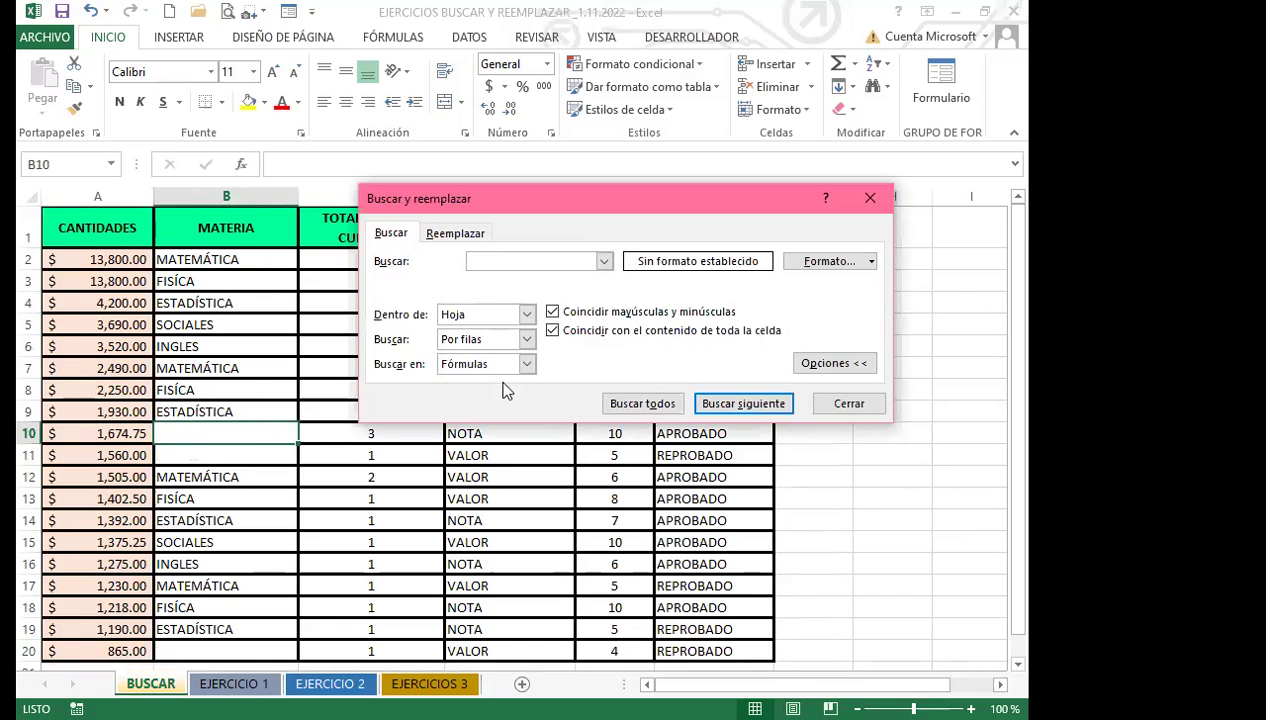
pyautogui.click(643, 404)
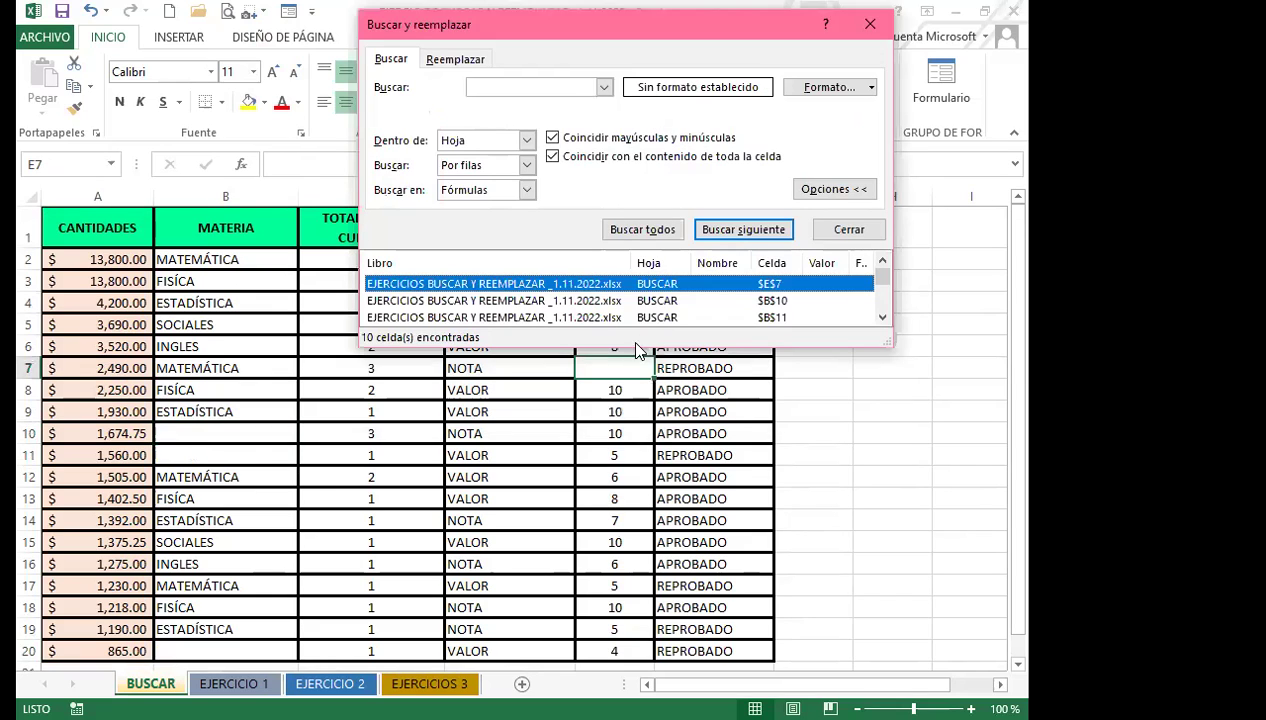
pyautogui.moveTo(628, 345); pyautogui.dragTo(628, 520)
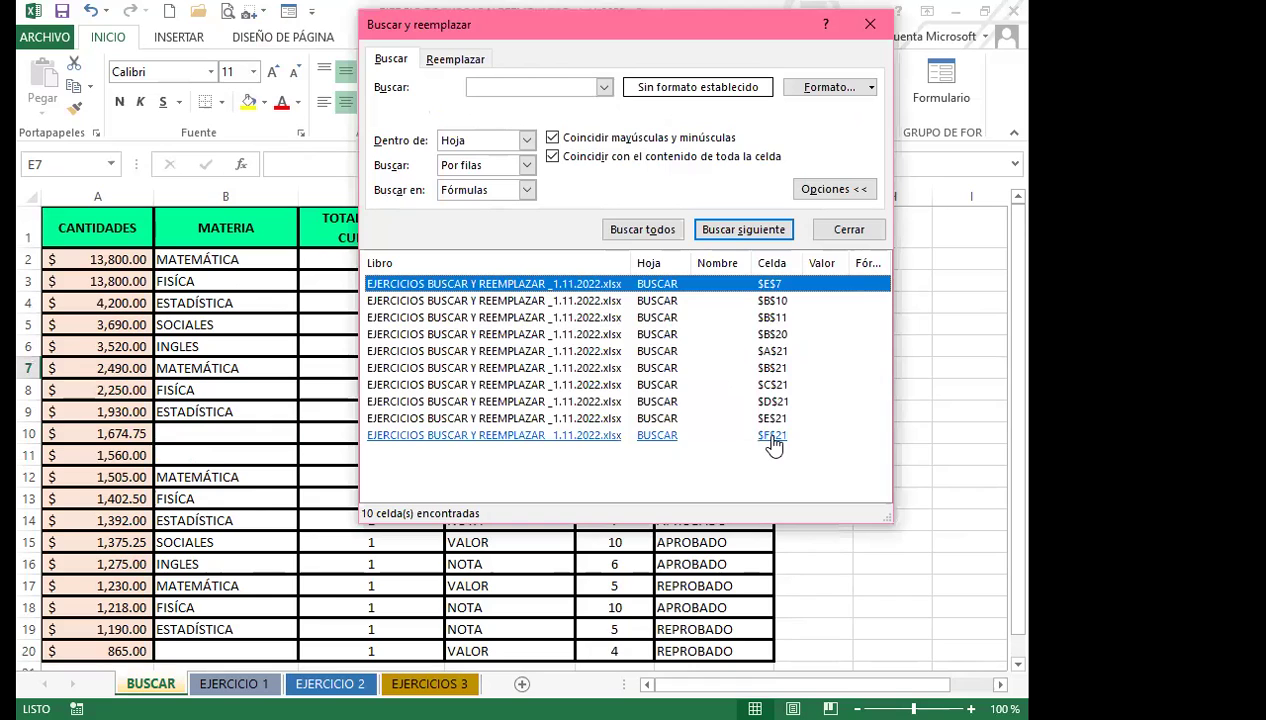
pyautogui.click(515, 436)
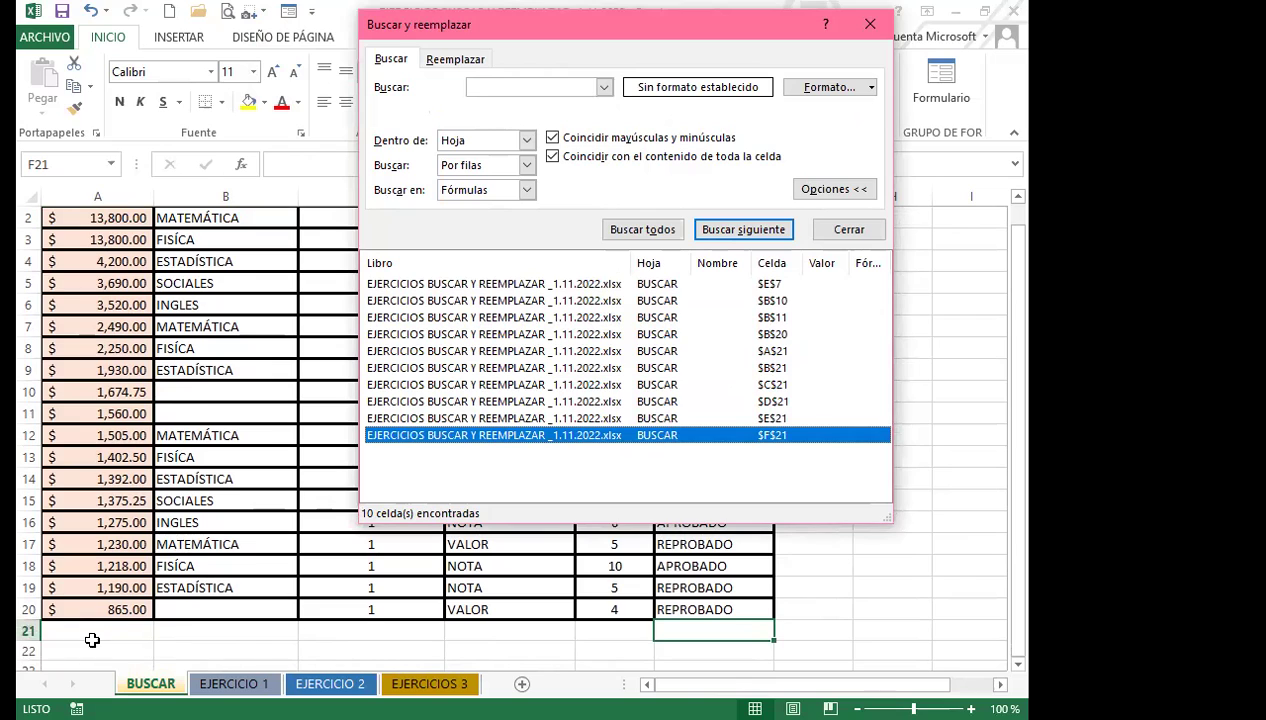
# Go to the blank cells E21, D21, C21, B21, A21 and E7 from the search results.
pyautogui.click(500, 418)
pyautogui.click(500, 402)
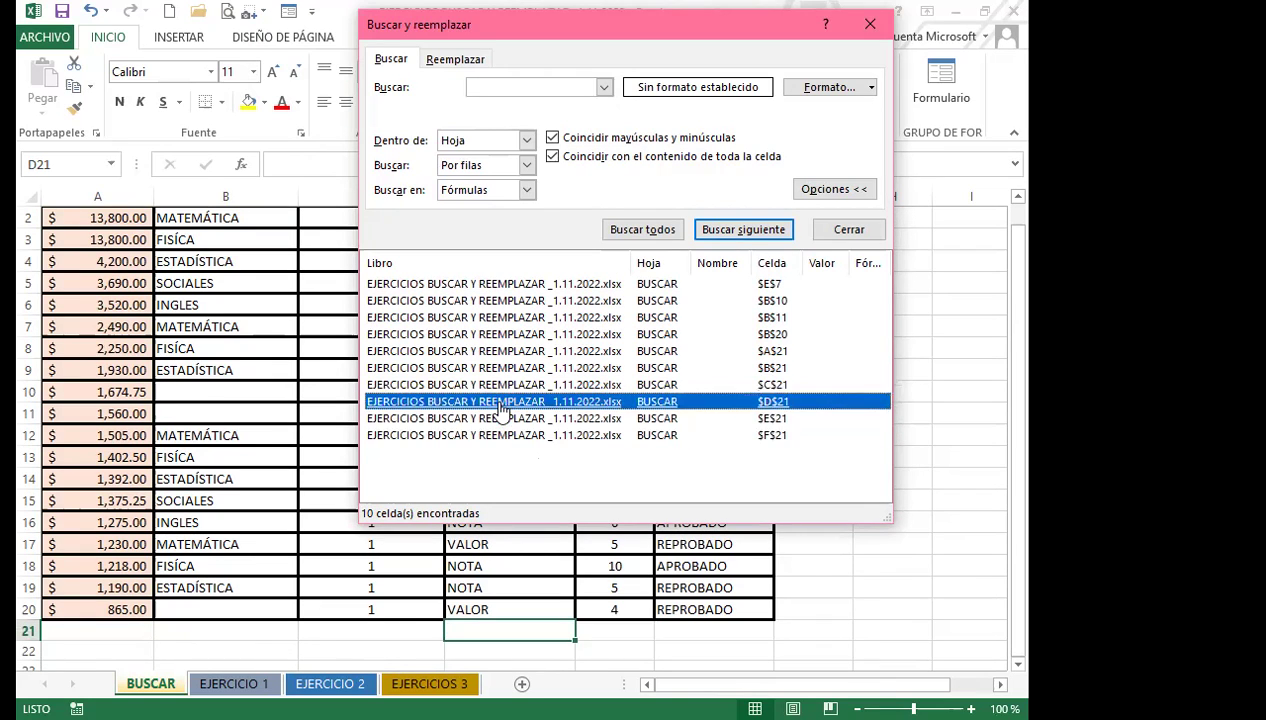
pyautogui.click(502, 385)
pyautogui.click(502, 368)
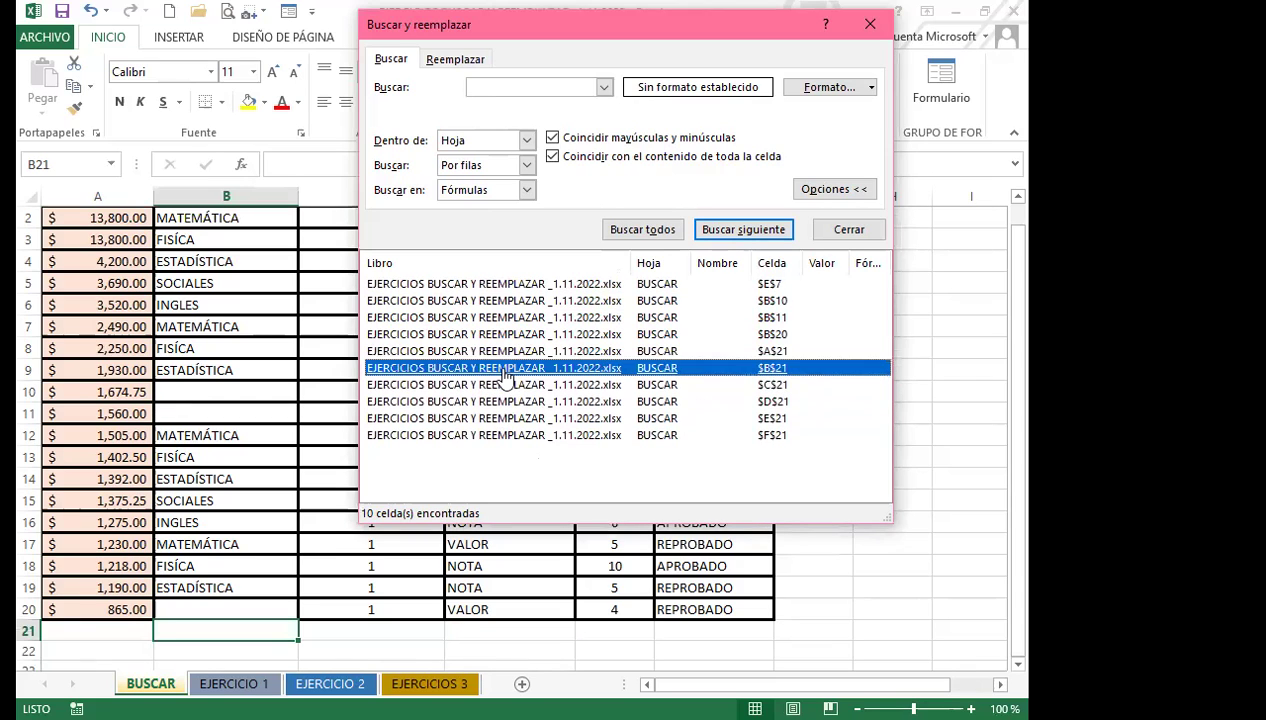
pyautogui.click(503, 351)
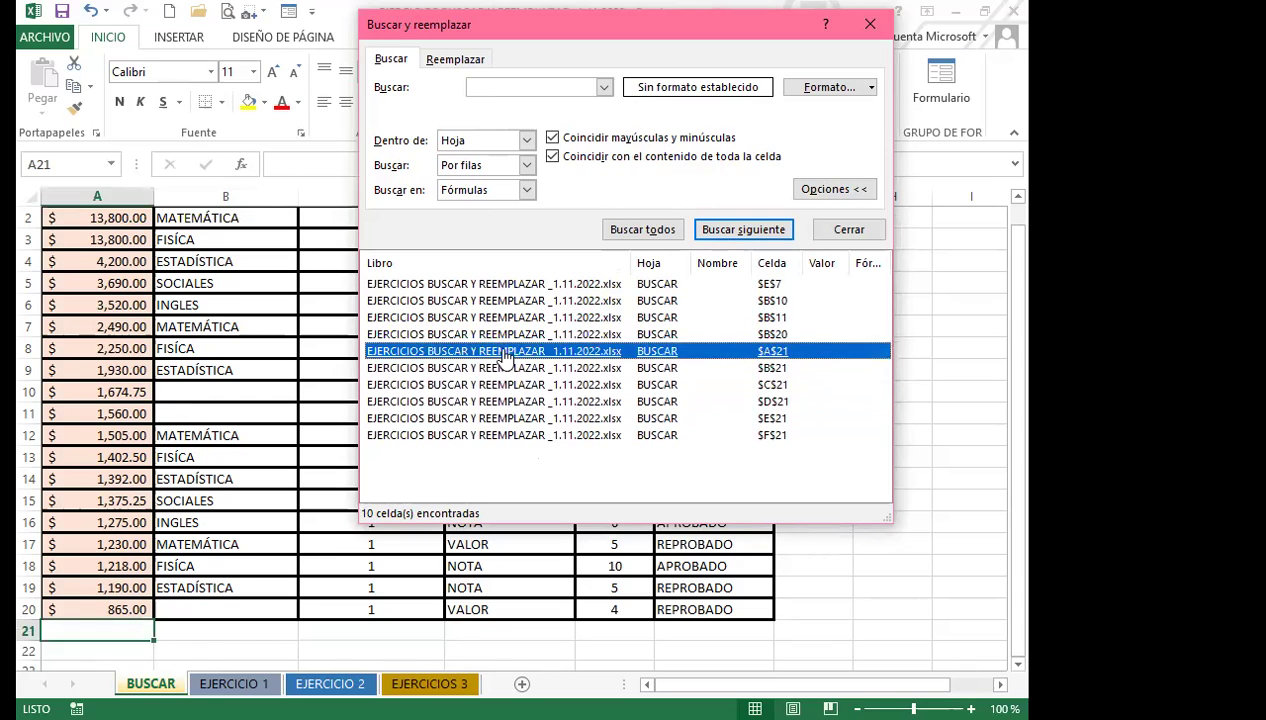
pyautogui.click(503, 284)
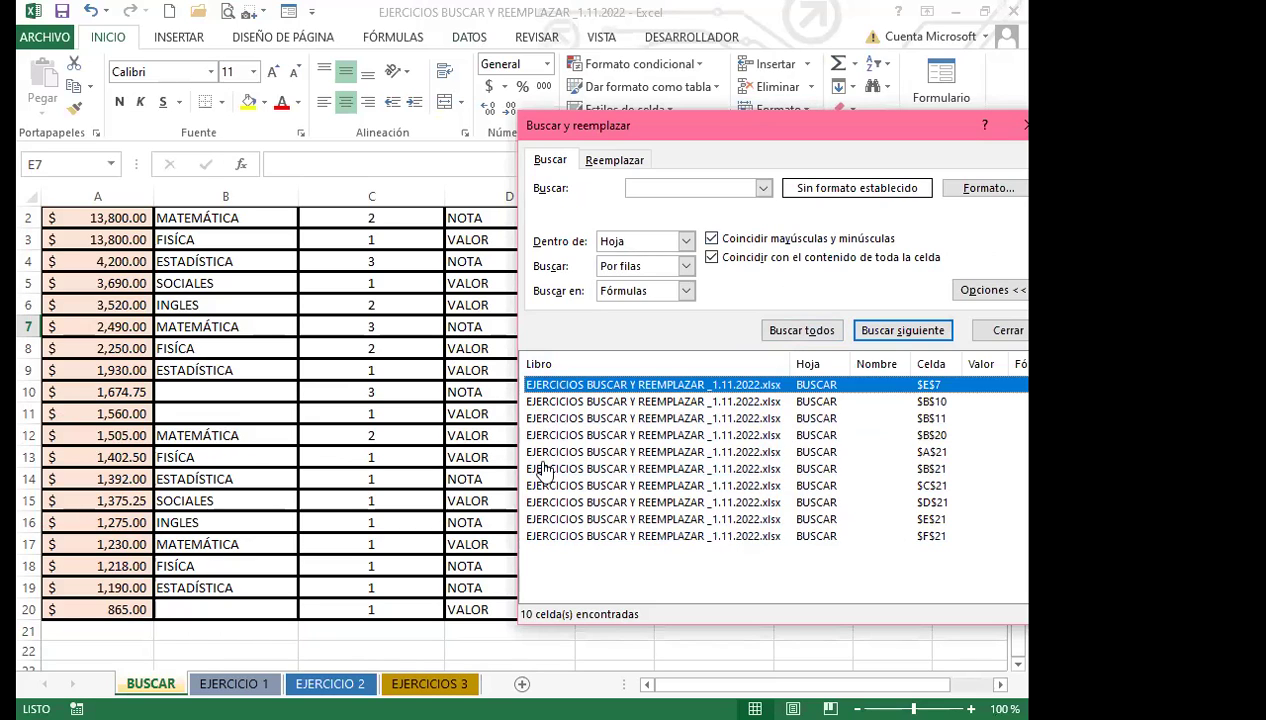
# Select every blank cell found, from E7 to F21, using the whole results list.
pyautogui.click(640, 523)
pyautogui.hotkey('ctrl', 'a')
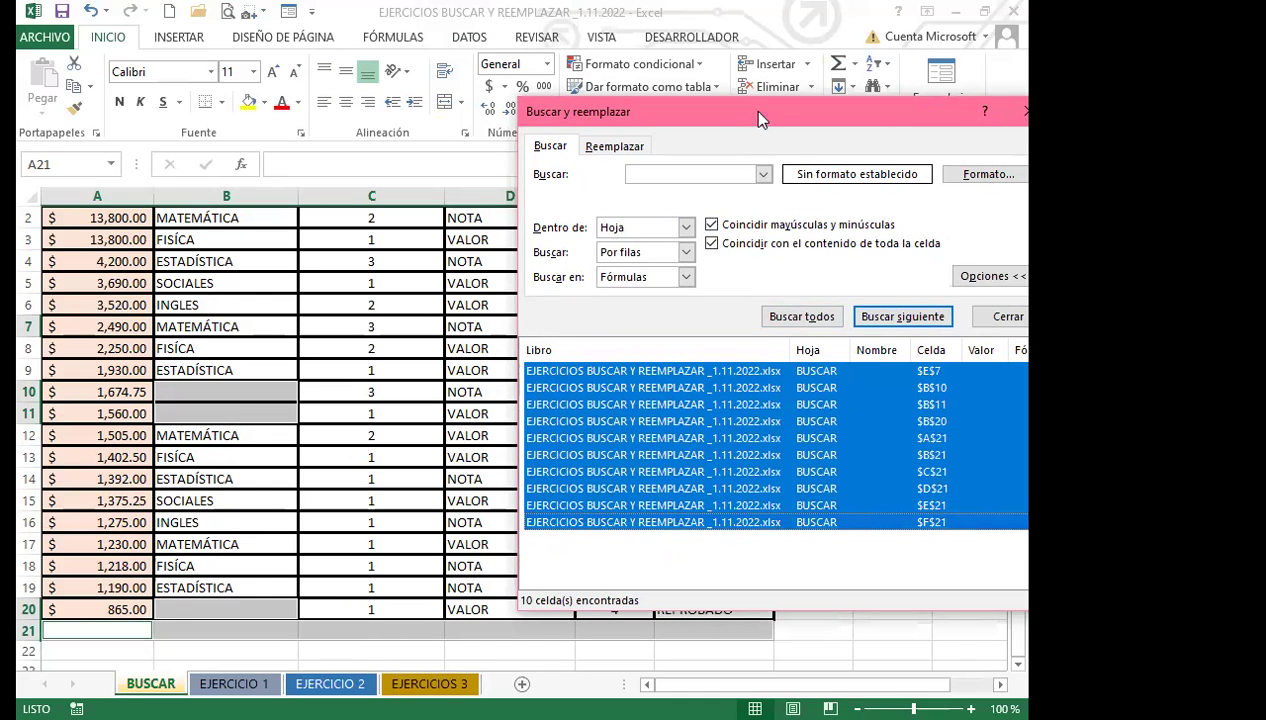
pyautogui.moveTo(766, 112); pyautogui.dragTo(652, 159)
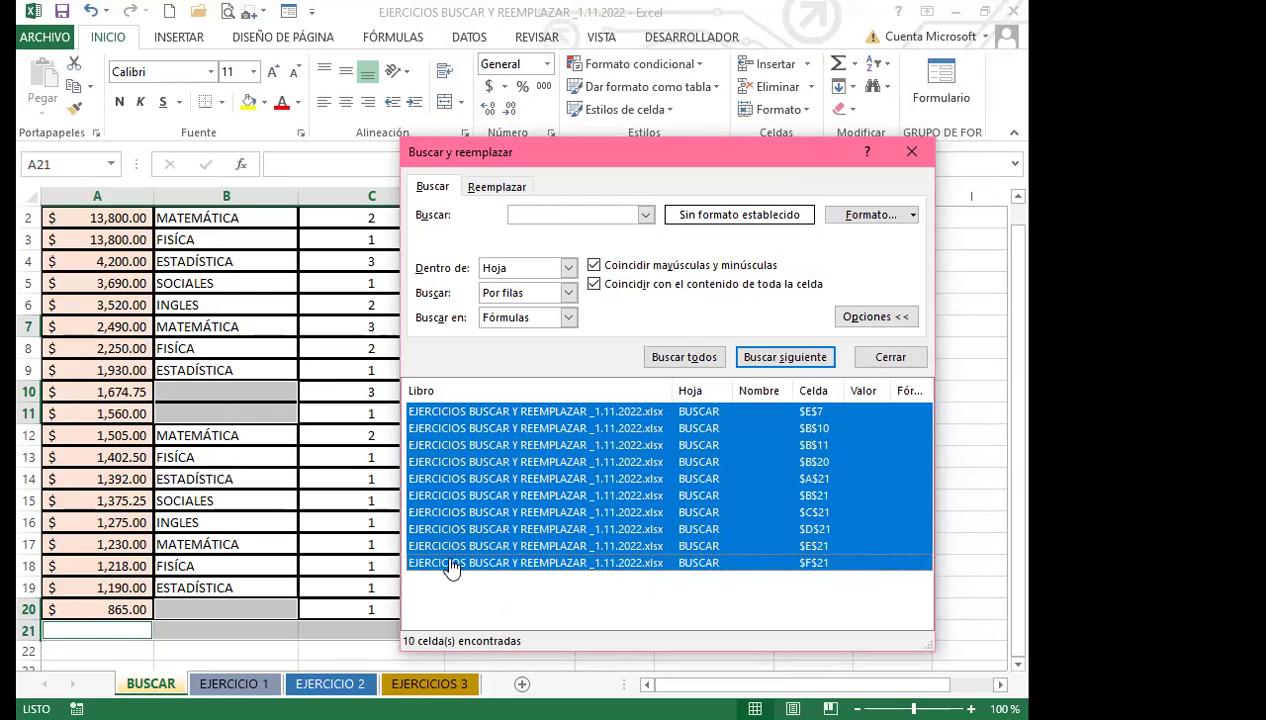
# Replace all the blank cells with EXCEL BÁSICO, close the search window and review the filled table.
pyautogui.click(497, 187)
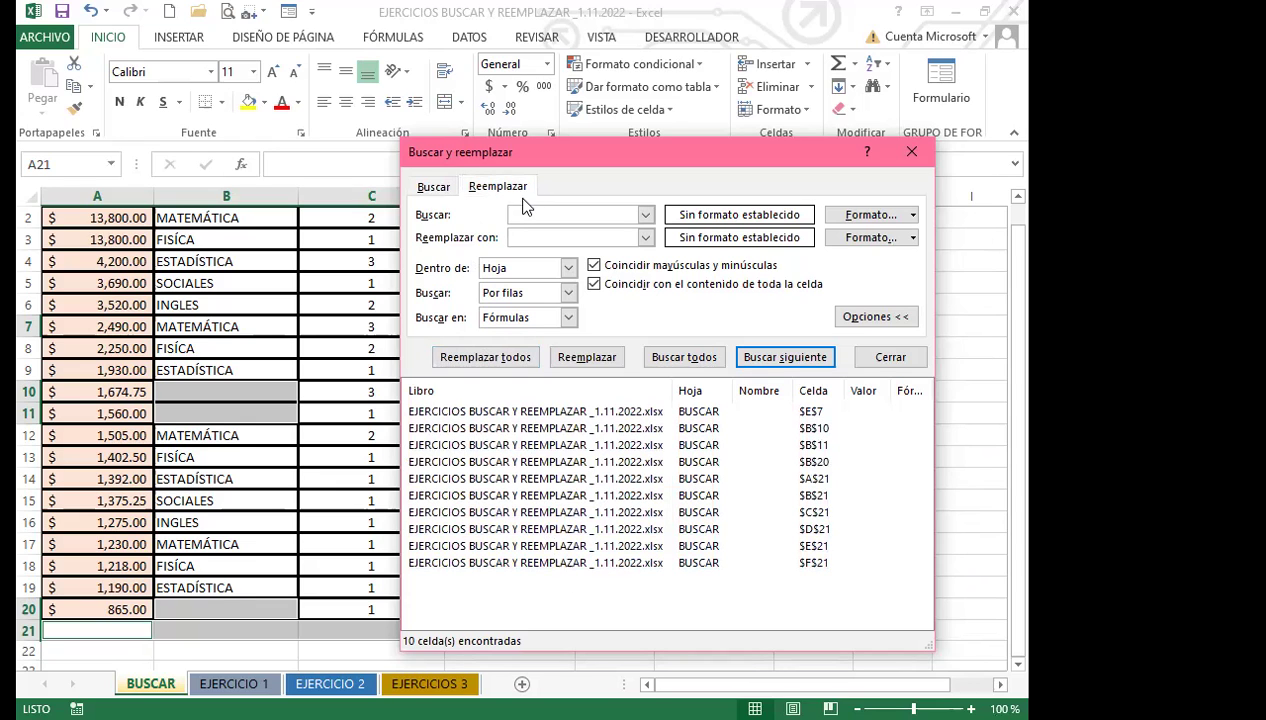
pyautogui.click(530, 237)
pyautogui.write('EXCEL BÁSICO')
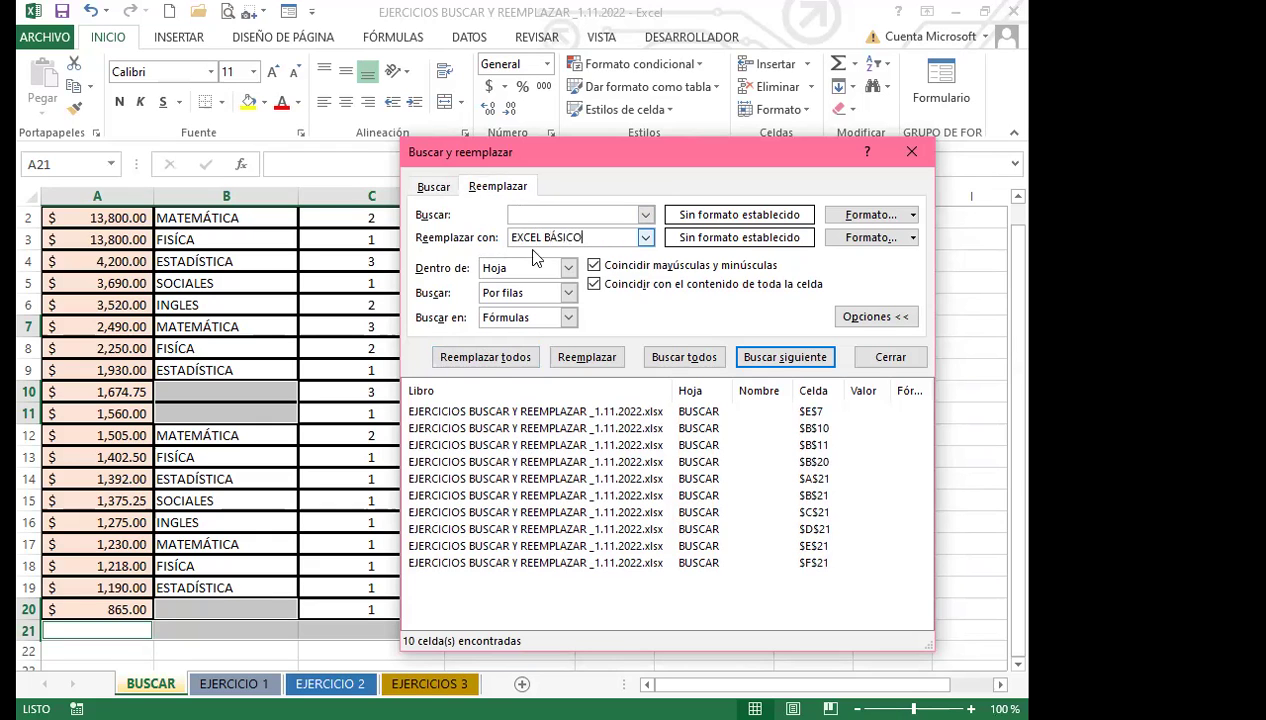
pyautogui.click(466, 356)
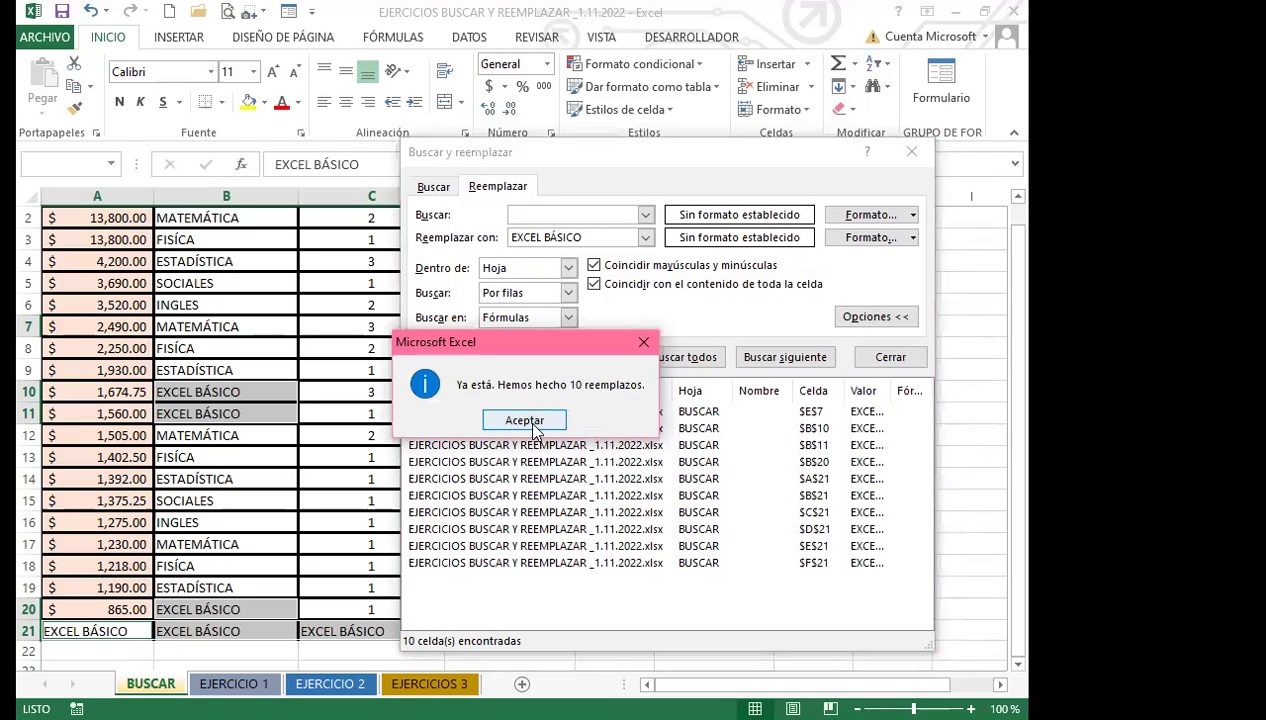
pyautogui.click(525, 421)
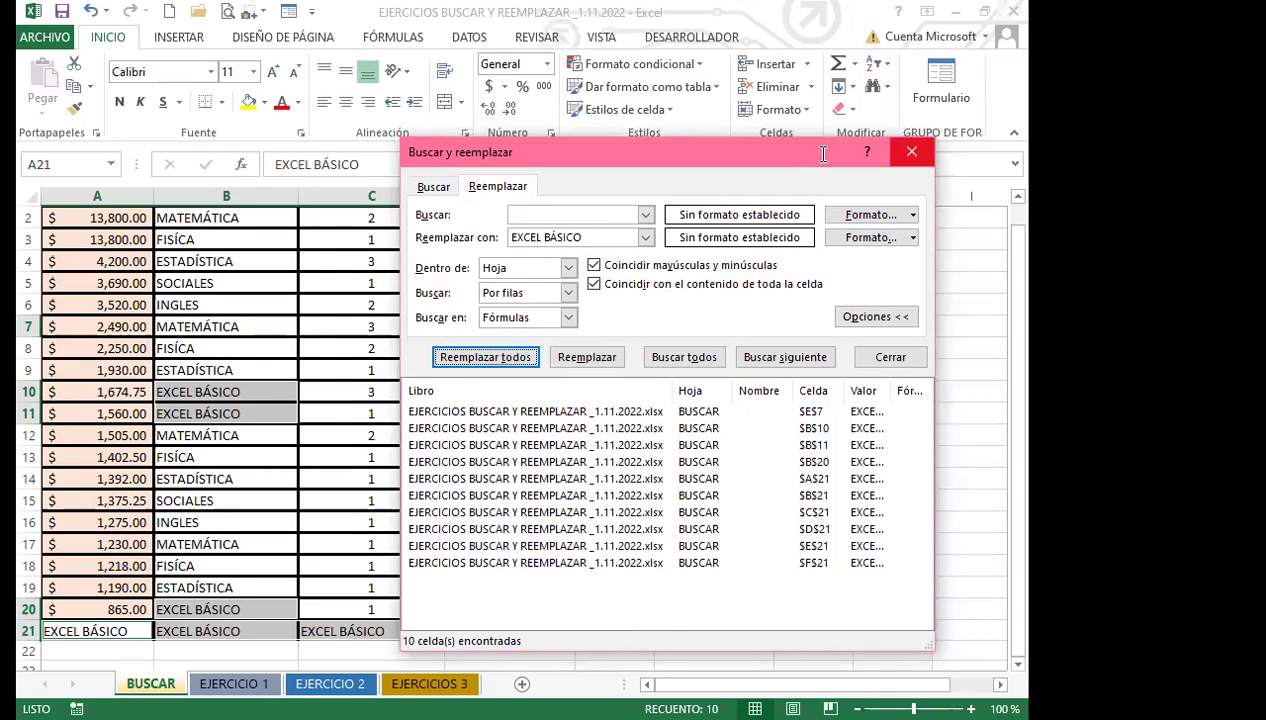
pyautogui.click(912, 153)
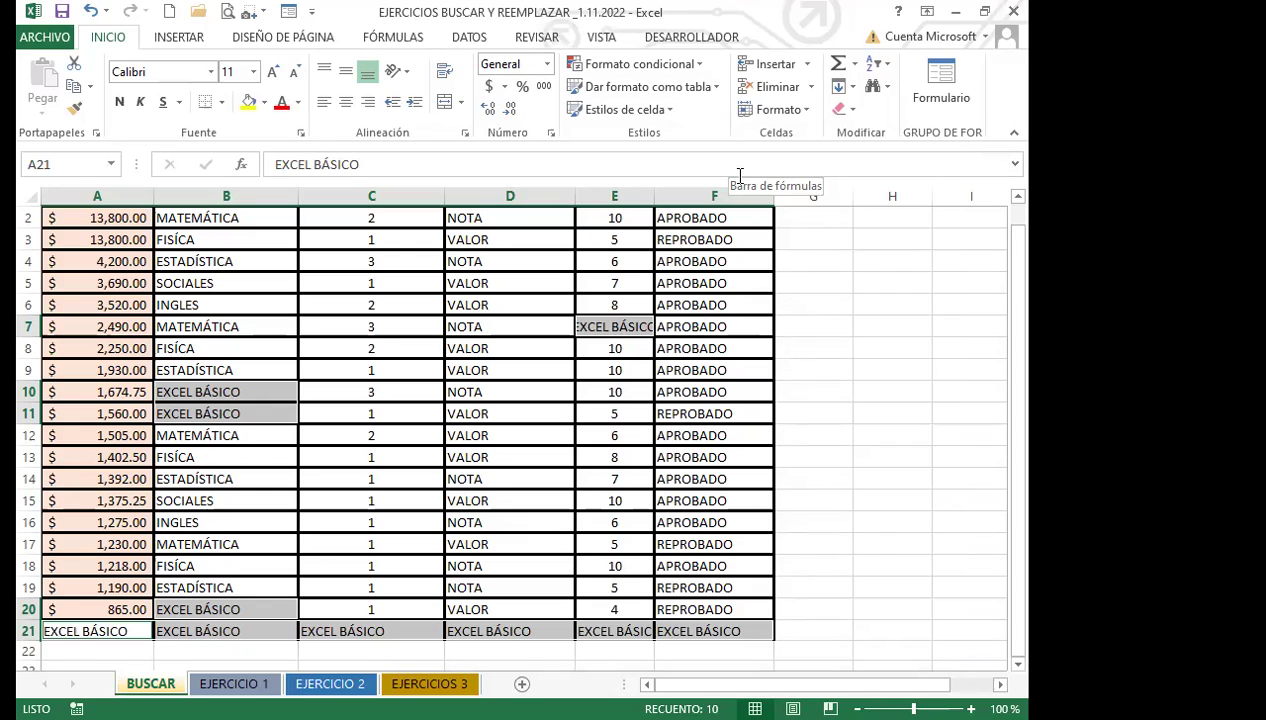
pyautogui.scroll(-2, 602, 599)
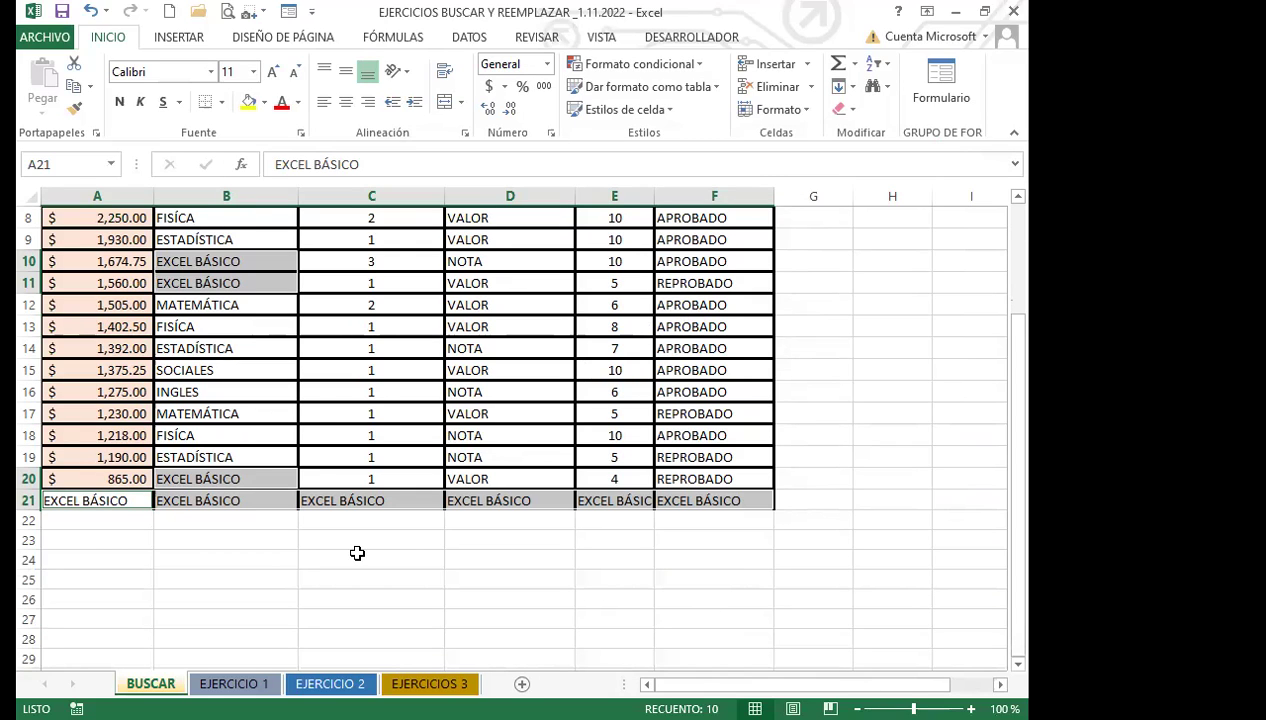
pyautogui.scroll(3, 274, 455)
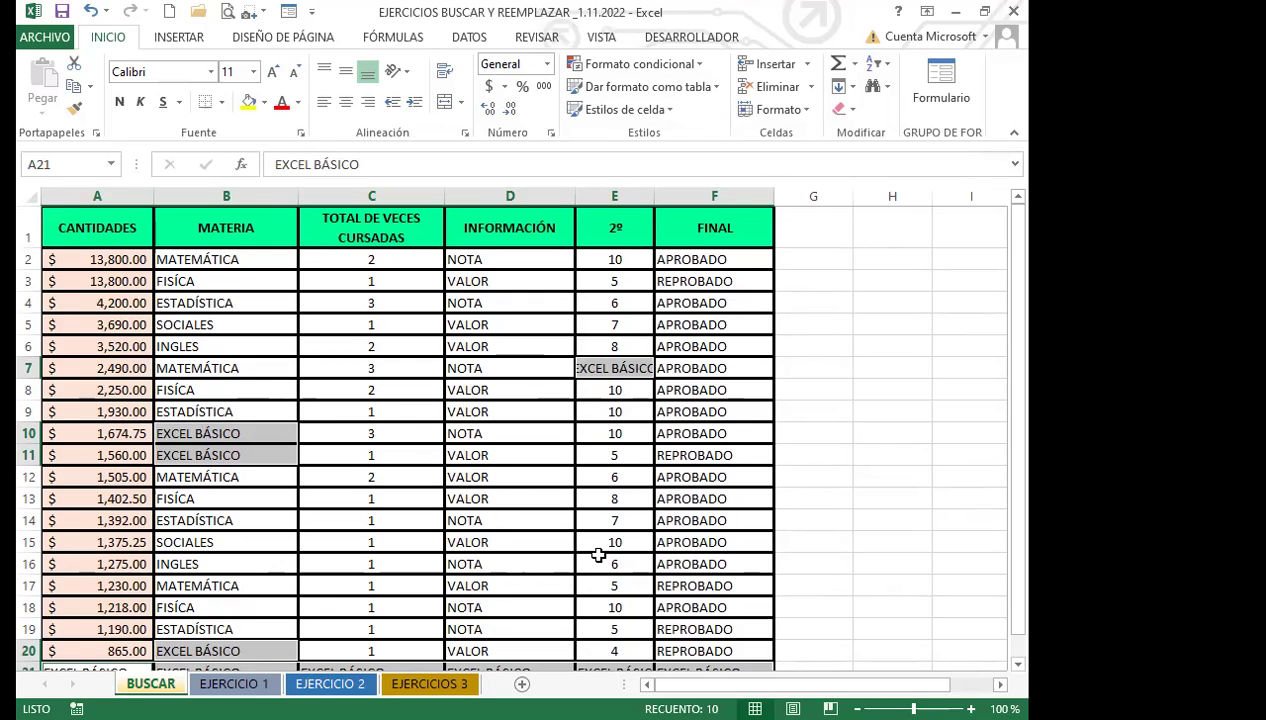
# Reopen Buscar y reemplazar, clear the replacement text, and select only cell B9 in the table.
pyautogui.hotkey('ctrl', 'b')
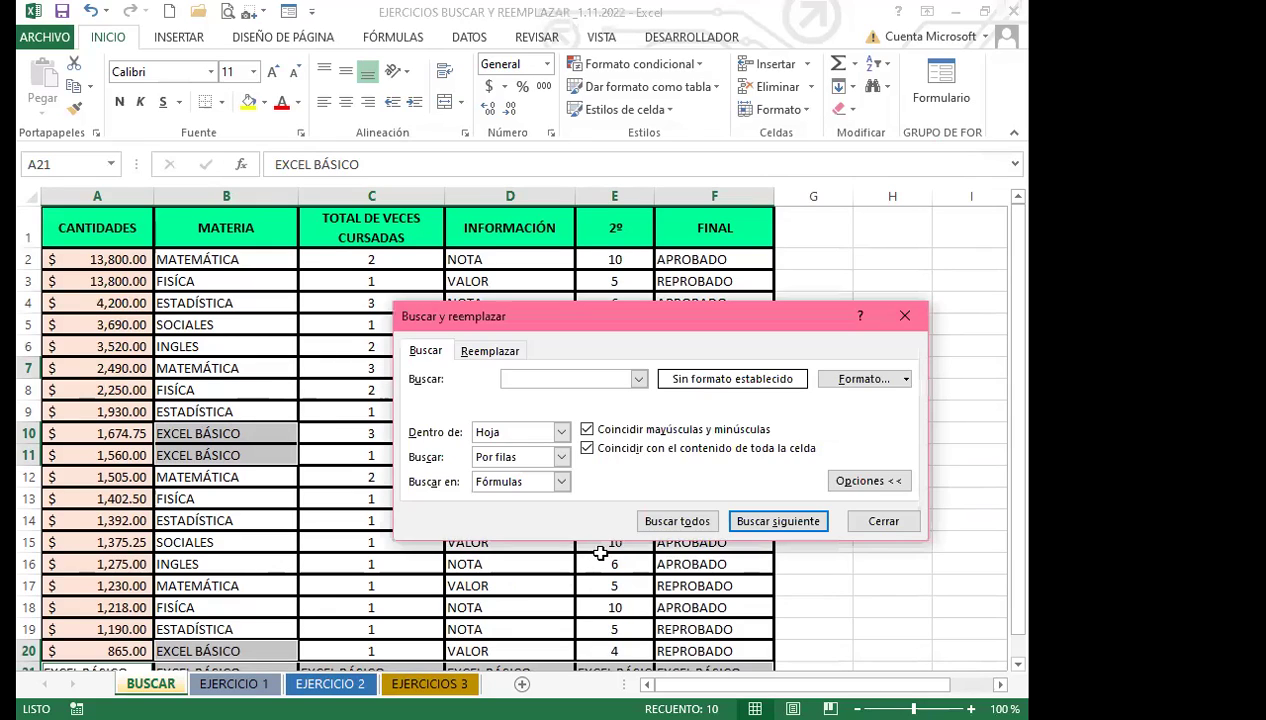
pyautogui.click(488, 350)
pyautogui.moveTo(599, 397); pyautogui.dragTo(466, 404)
pyautogui.press('BackSpace')
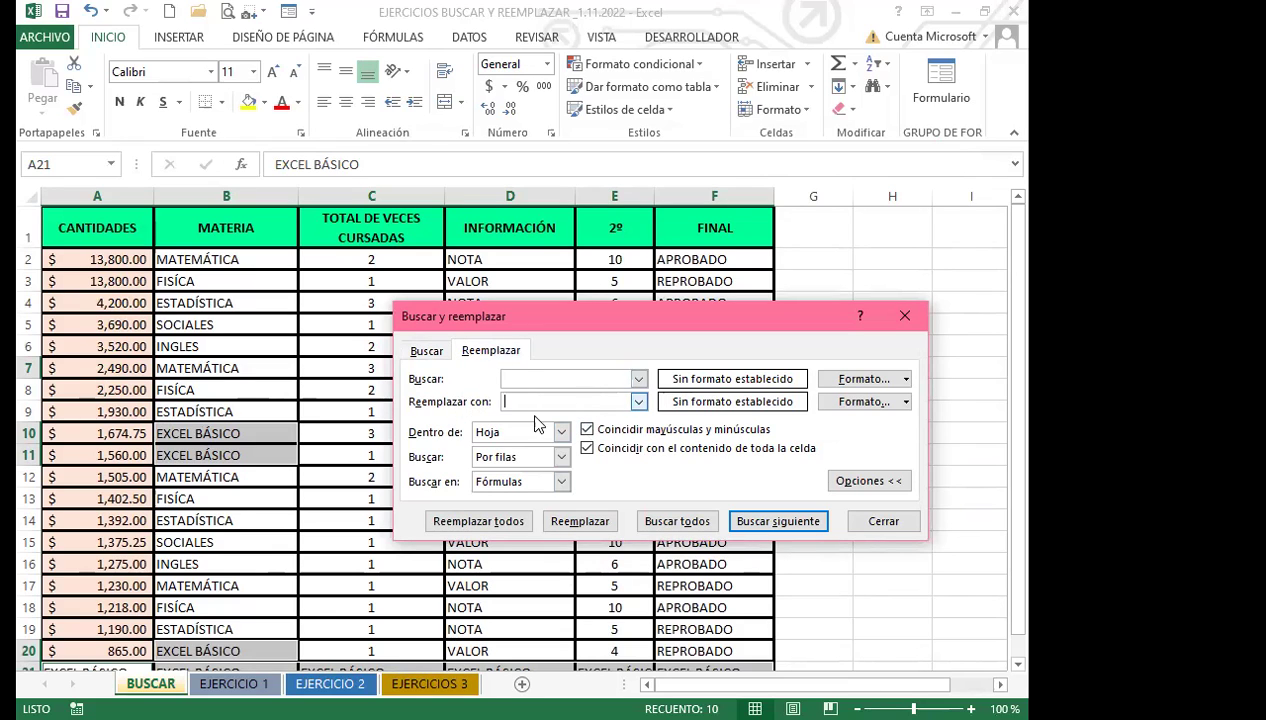
pyautogui.click(426, 352)
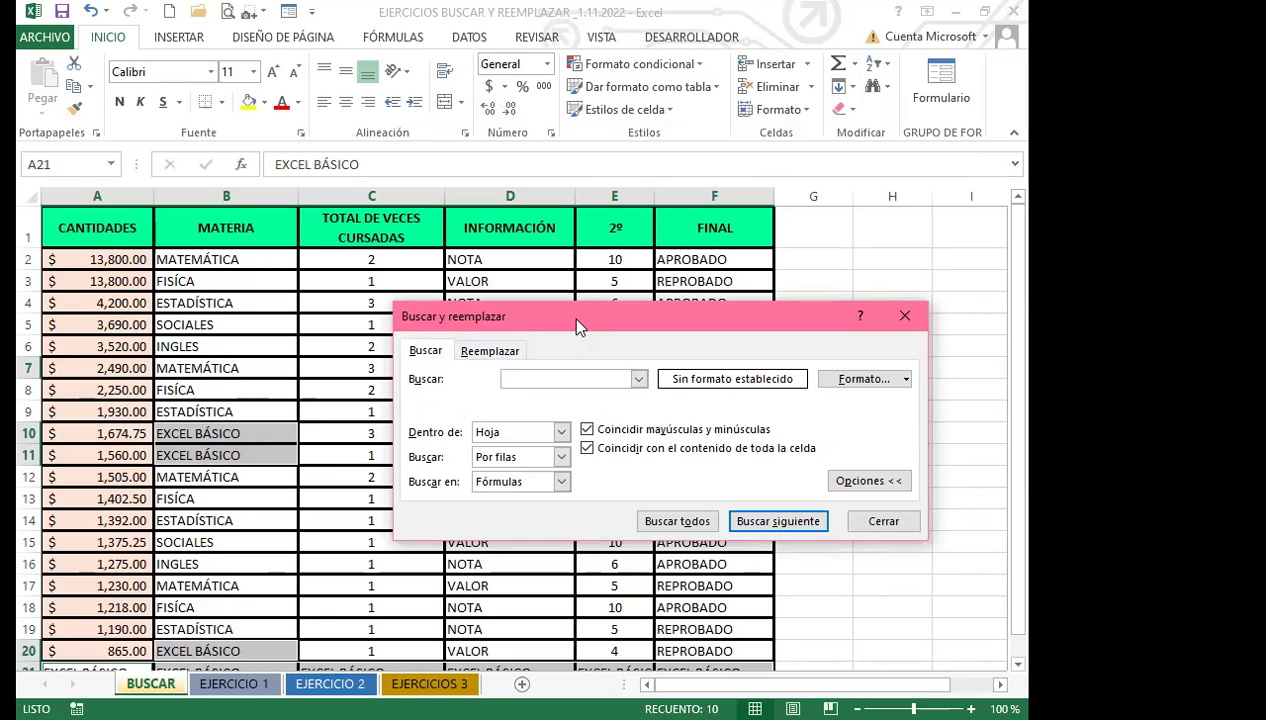
pyautogui.moveTo(663, 289); pyautogui.dragTo(660, 290)
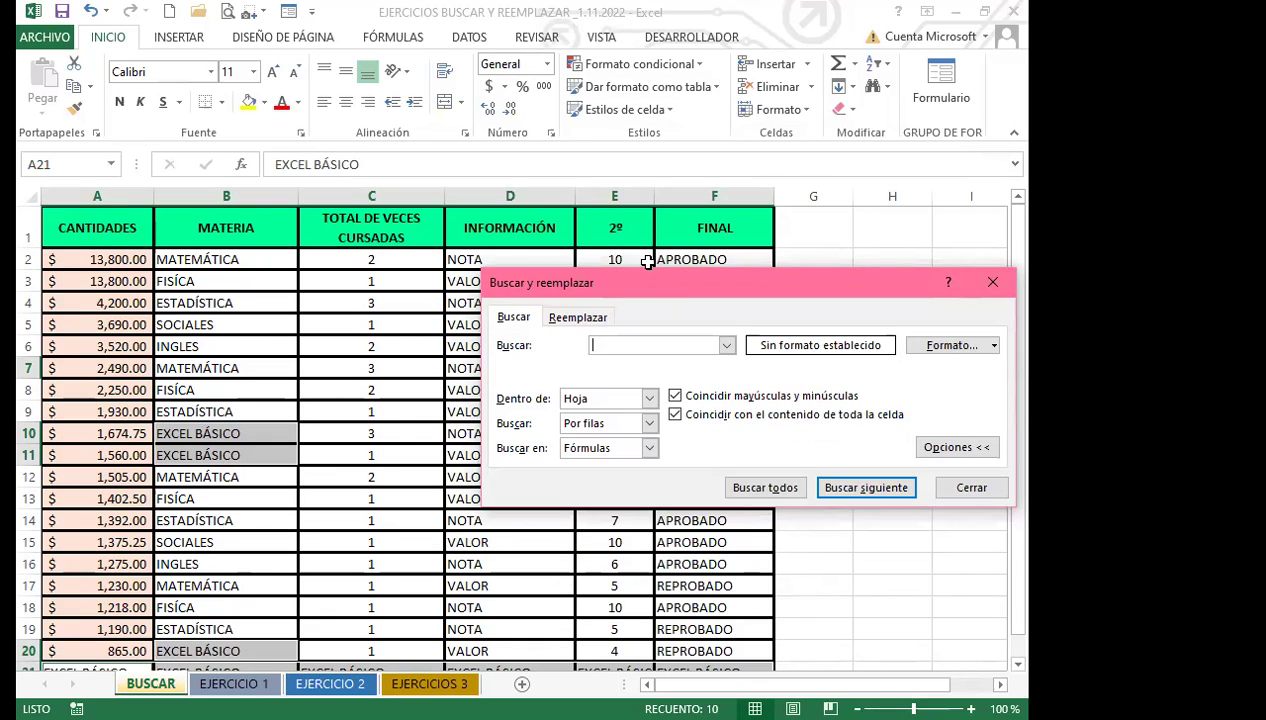
pyautogui.click(258, 410)
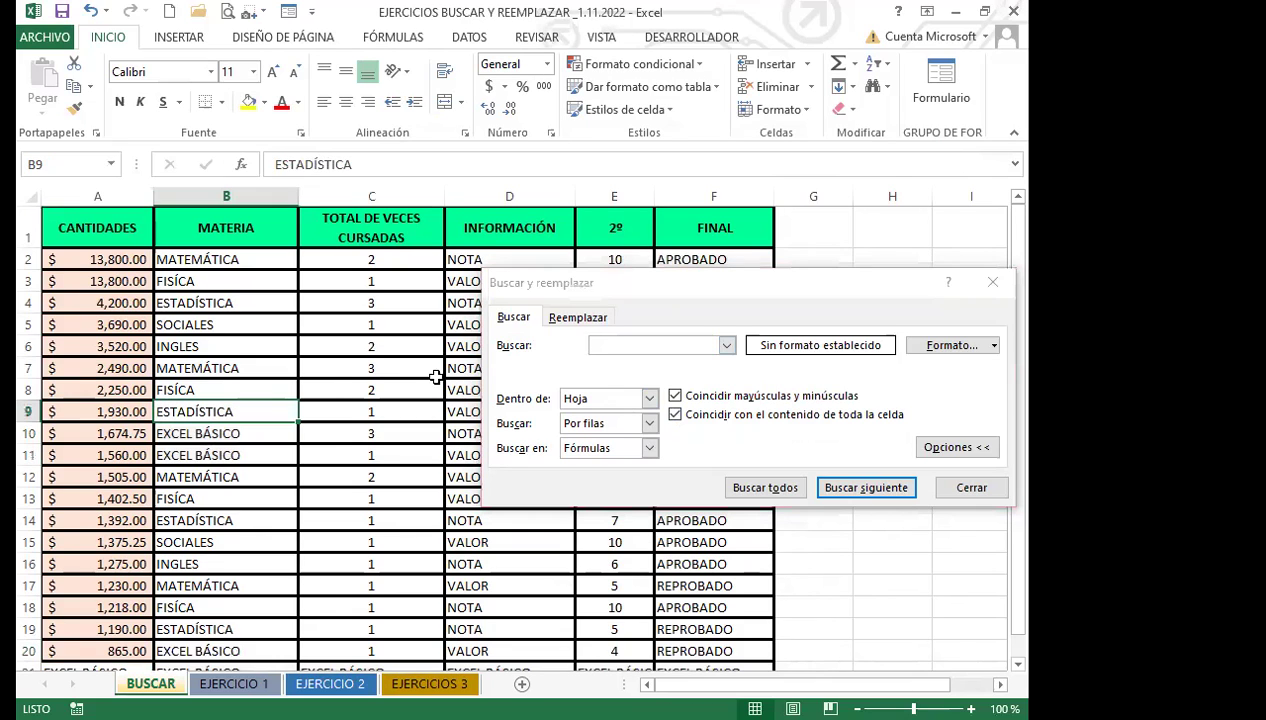
# Try to find all APROBADO cells in the sheet with the search looking in Fórmulas.
pyautogui.click(631, 347)
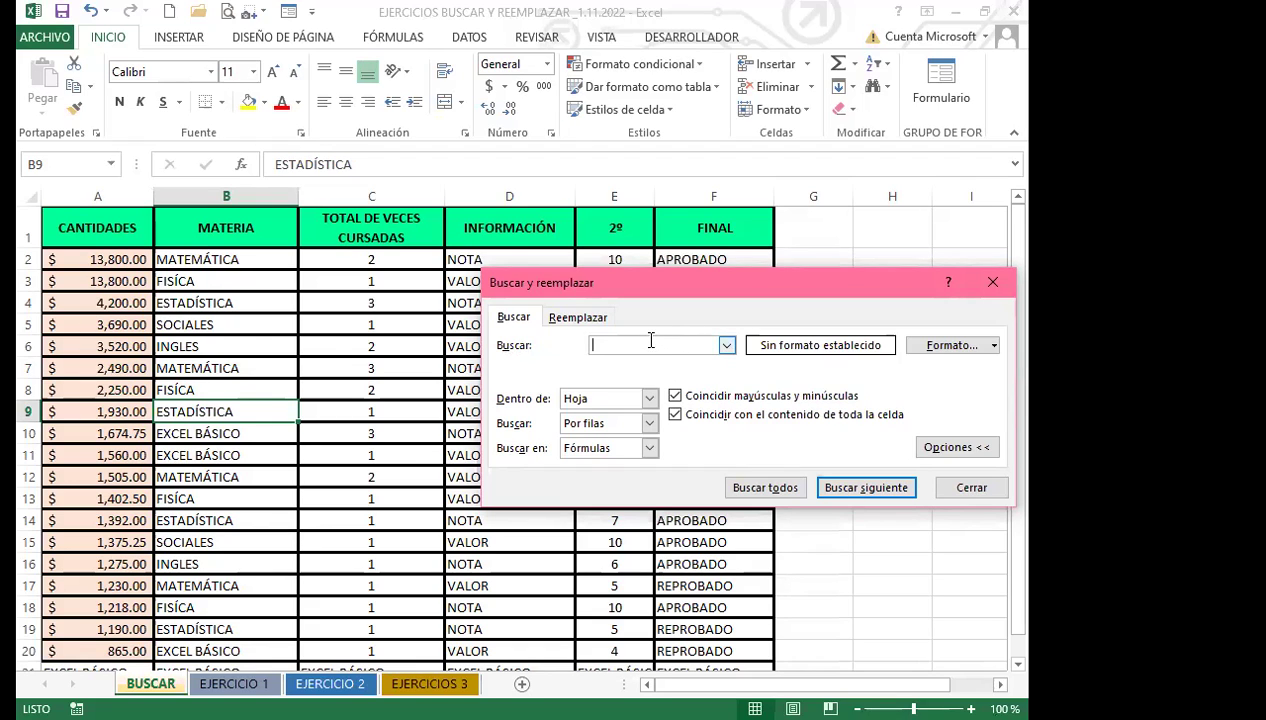
pyautogui.write('APROBADO')
pyautogui.click(768, 492)
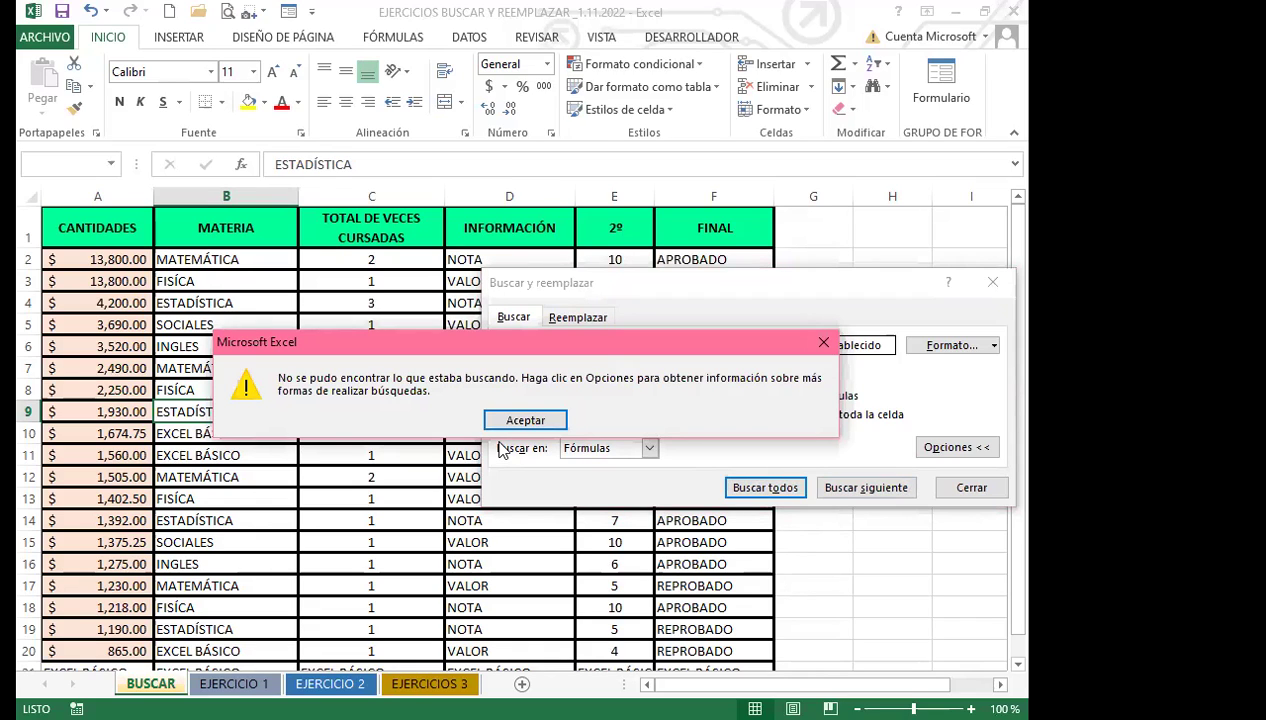
pyautogui.click(523, 421)
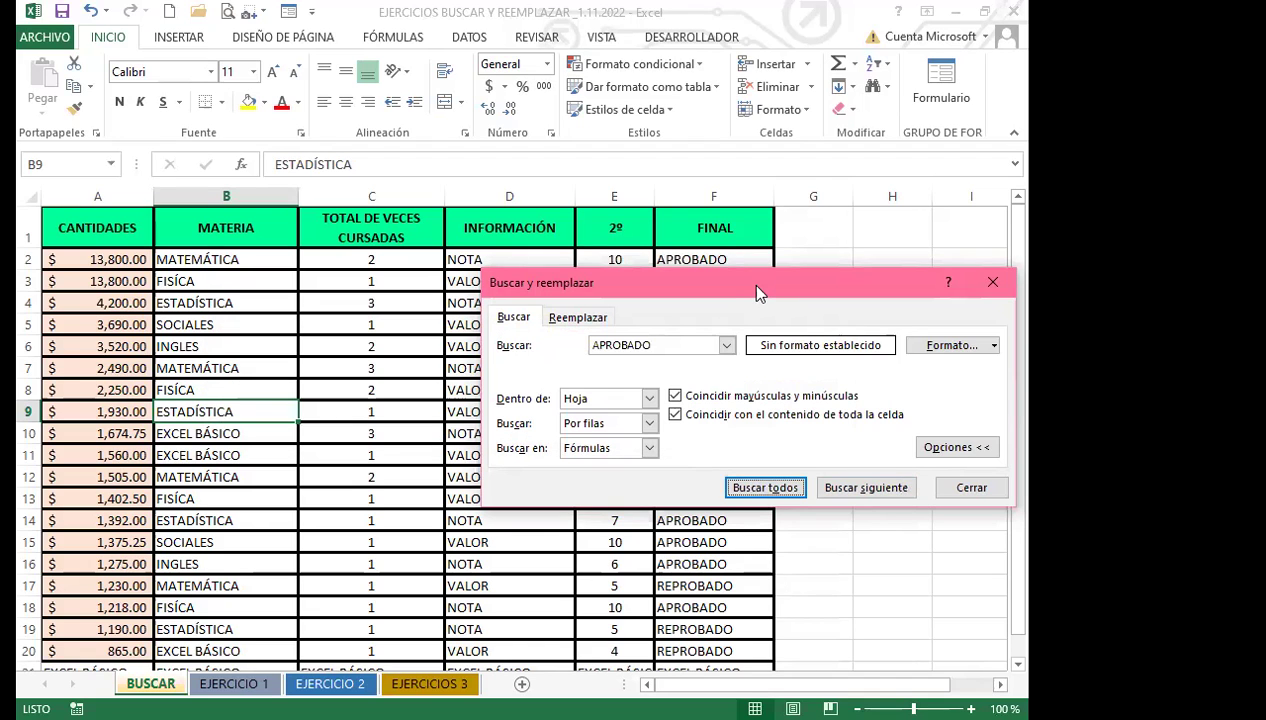
# Set the search to look in Valores, find all APROBADO cells and enlarge the results list.
pyautogui.moveTo(756, 292); pyautogui.dragTo(626, 483)
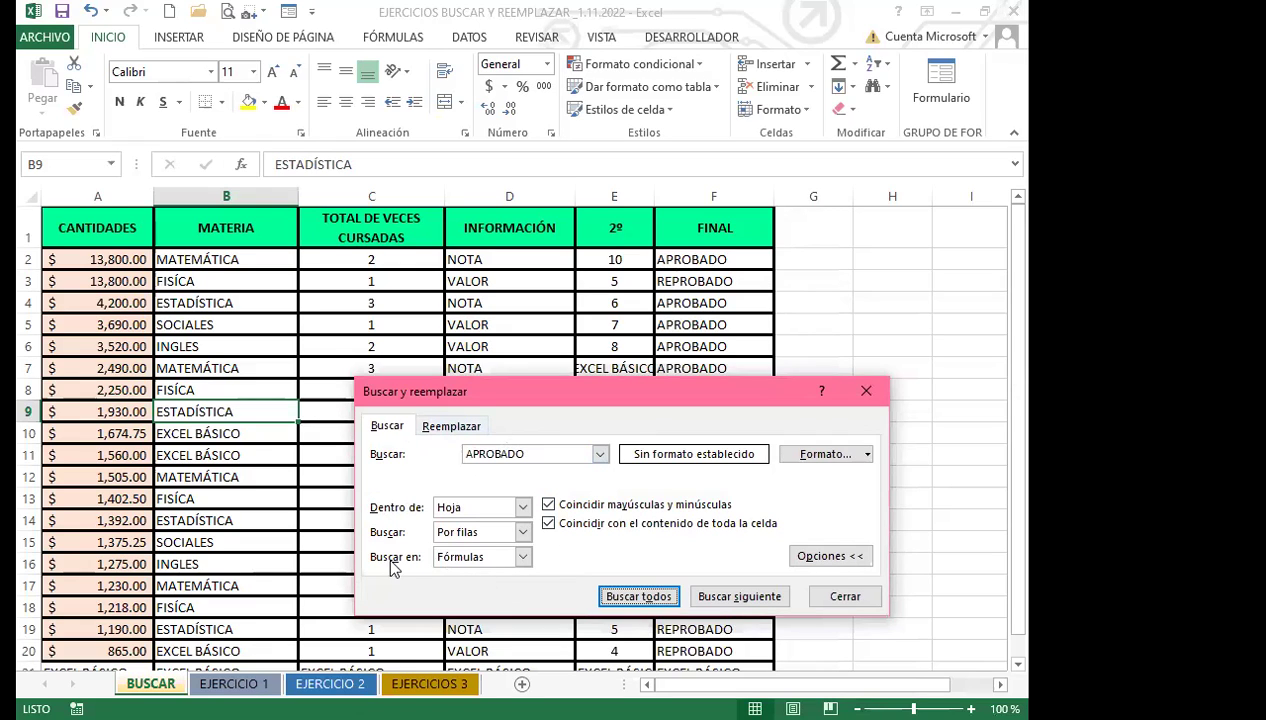
pyautogui.click(523, 558)
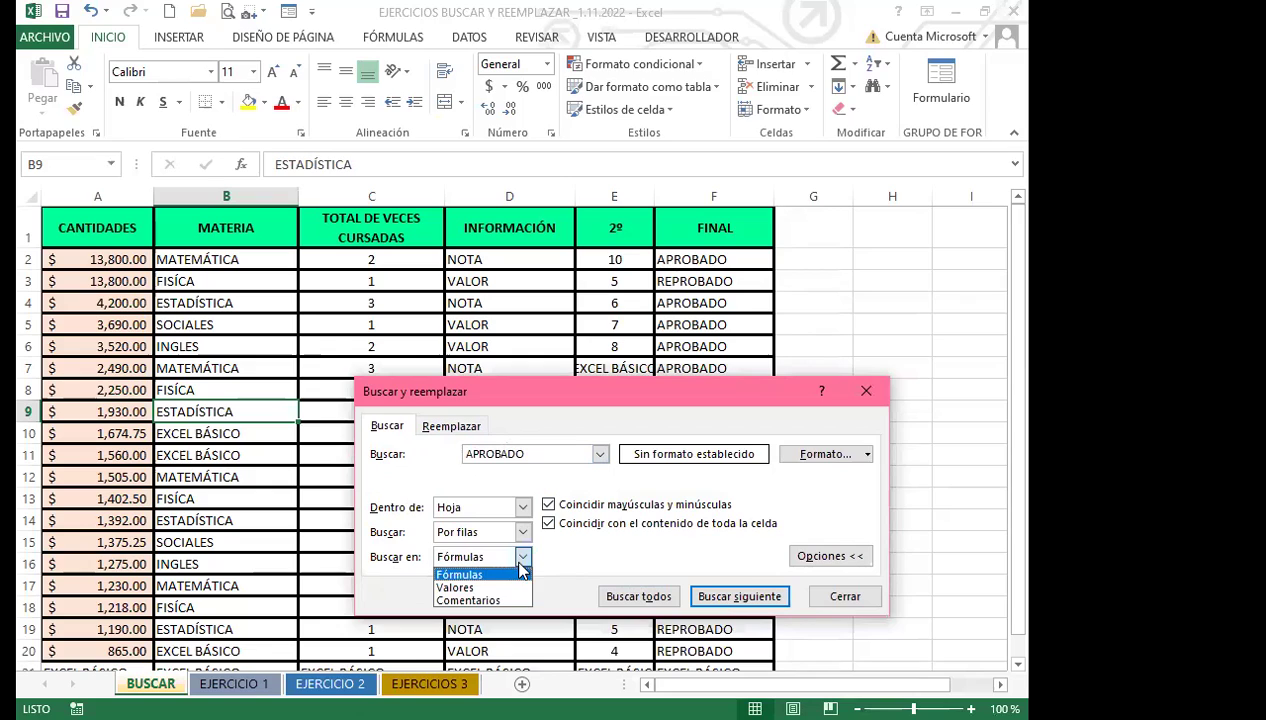
pyautogui.click(452, 588)
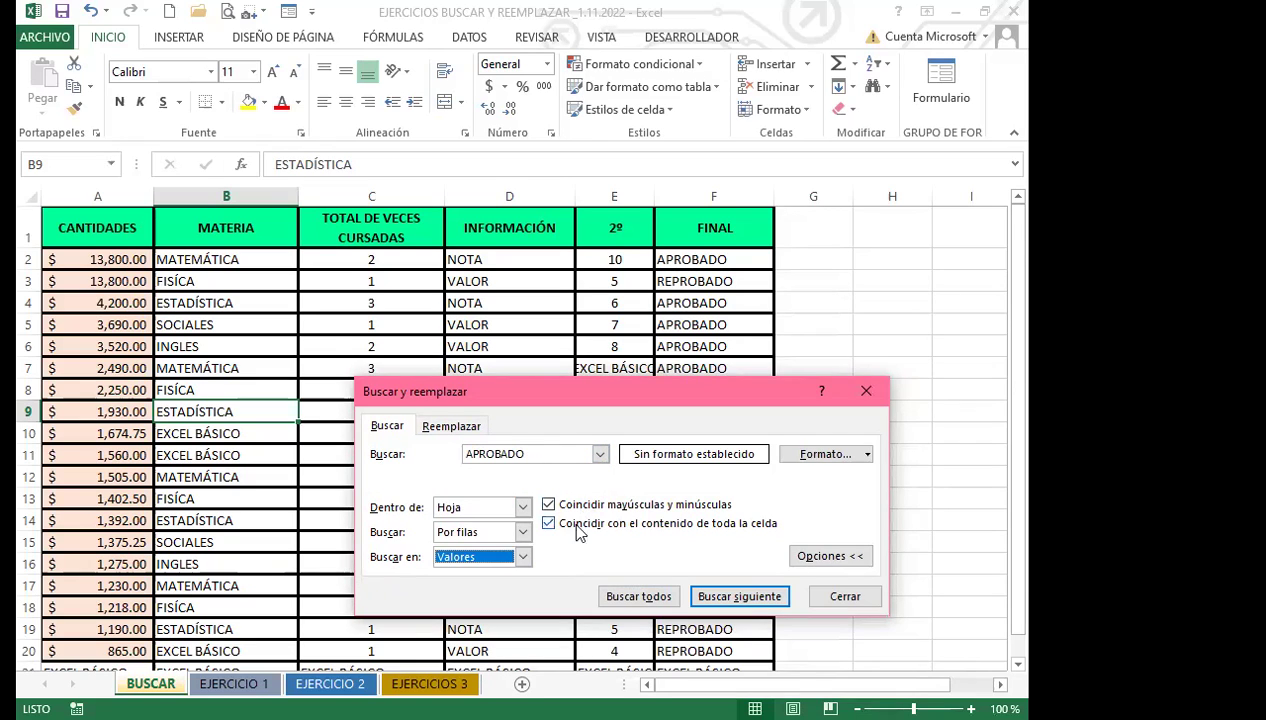
pyautogui.click(639, 595)
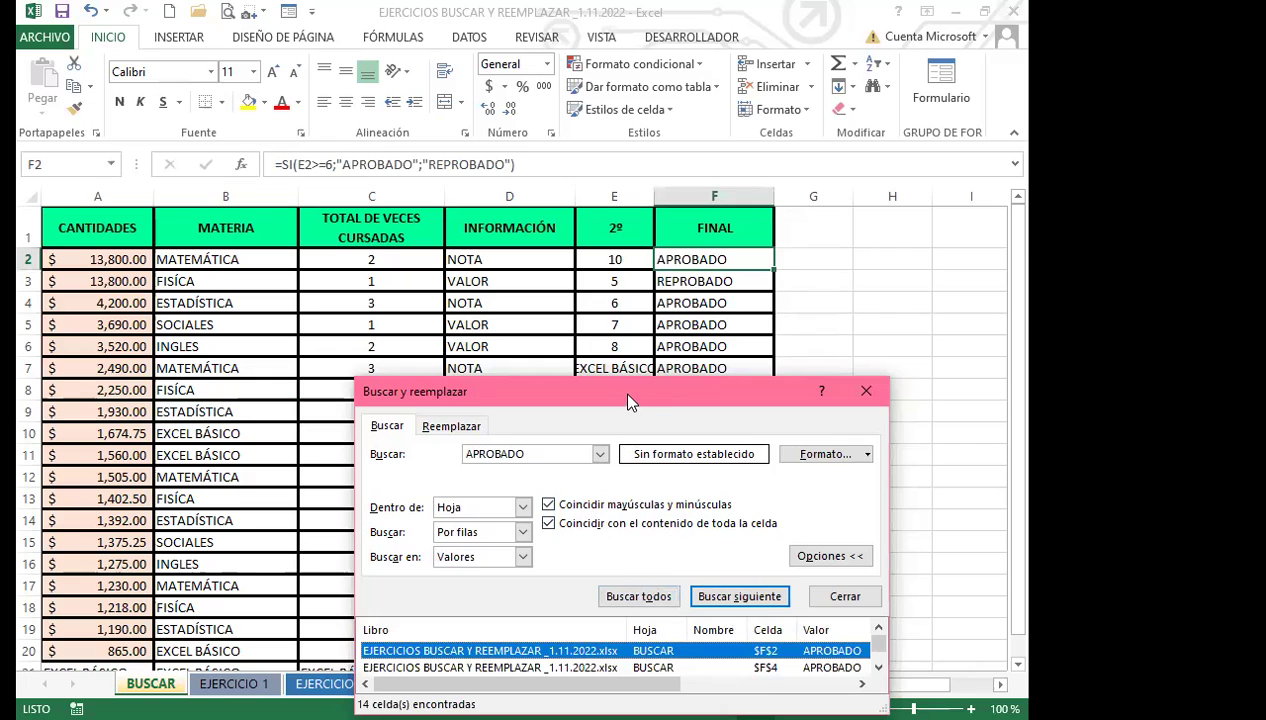
pyautogui.moveTo(630, 385); pyautogui.dragTo(634, 152)
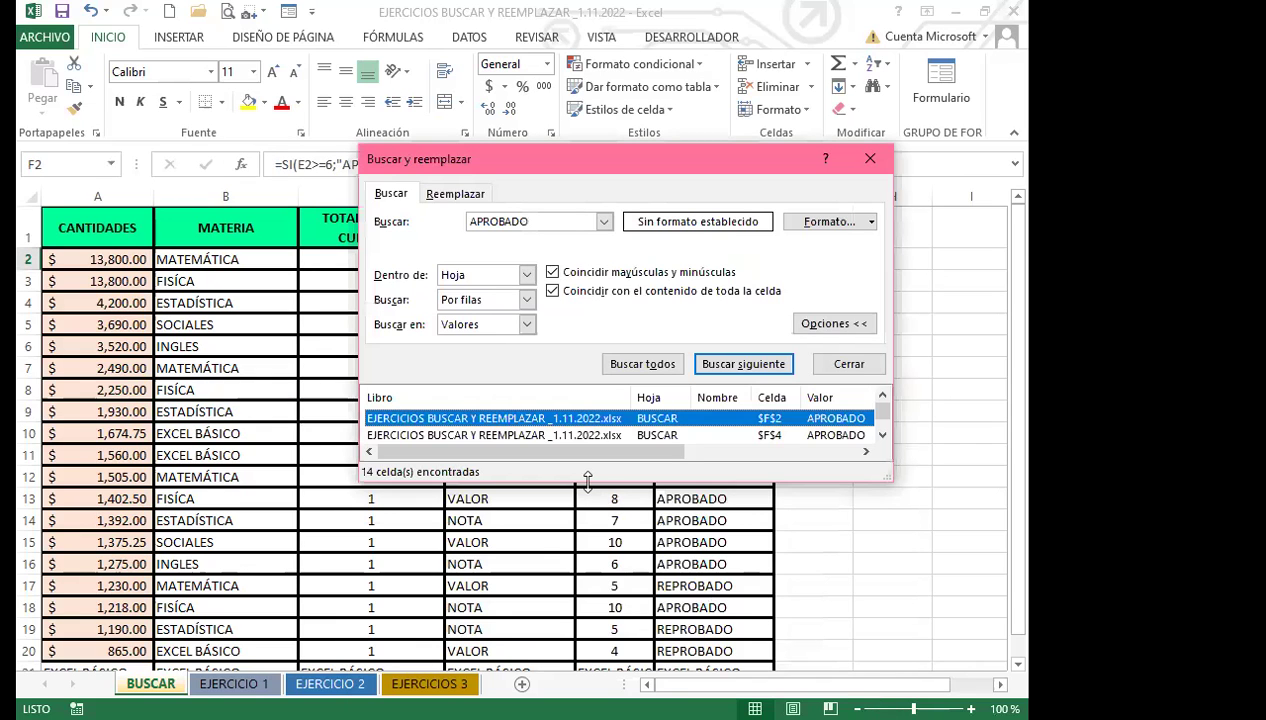
pyautogui.moveTo(587, 480); pyautogui.dragTo(590, 716)
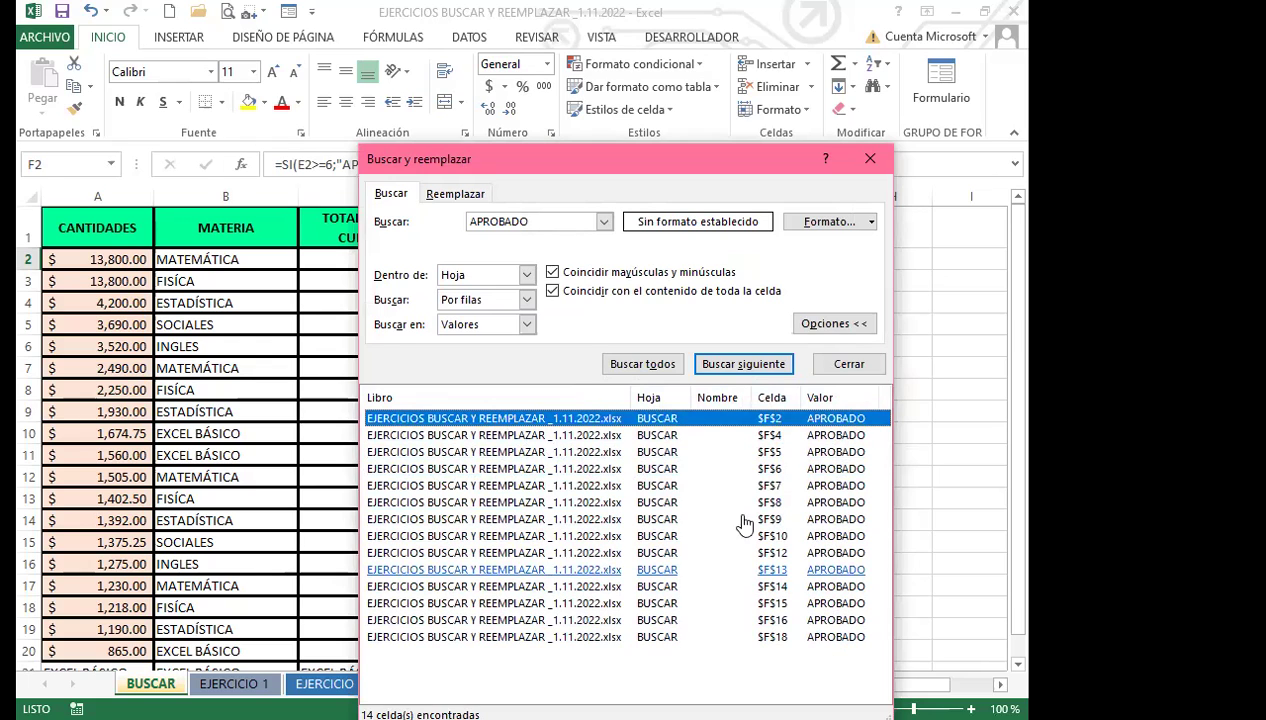
pyautogui.click(527, 325)
pyautogui.click(505, 356)
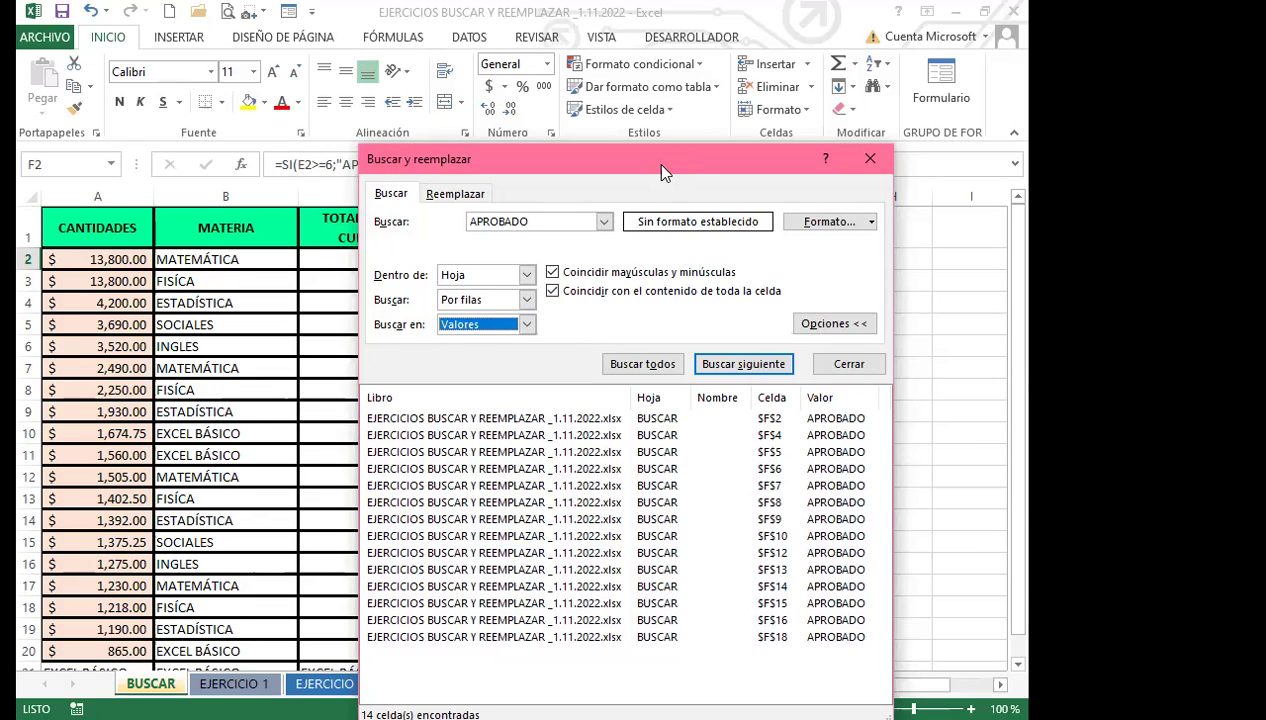
pyautogui.moveTo(660, 172); pyautogui.dragTo(554, 83)
pyautogui.click(553, 587)
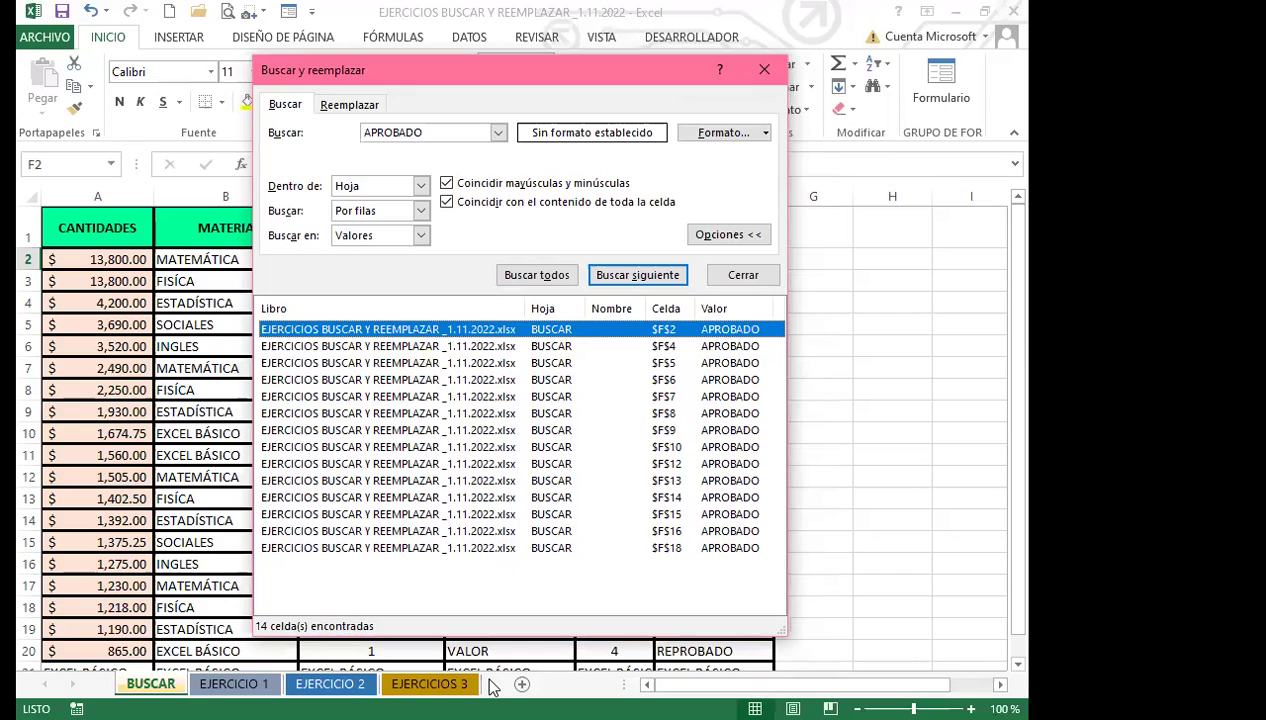
pyautogui.click(491, 686)
pyautogui.click(507, 579)
# Clear the APROBADO search text and close the search window.
pyautogui.moveTo(445, 131); pyautogui.dragTo(294, 118)
pyautogui.press('BackSpace')
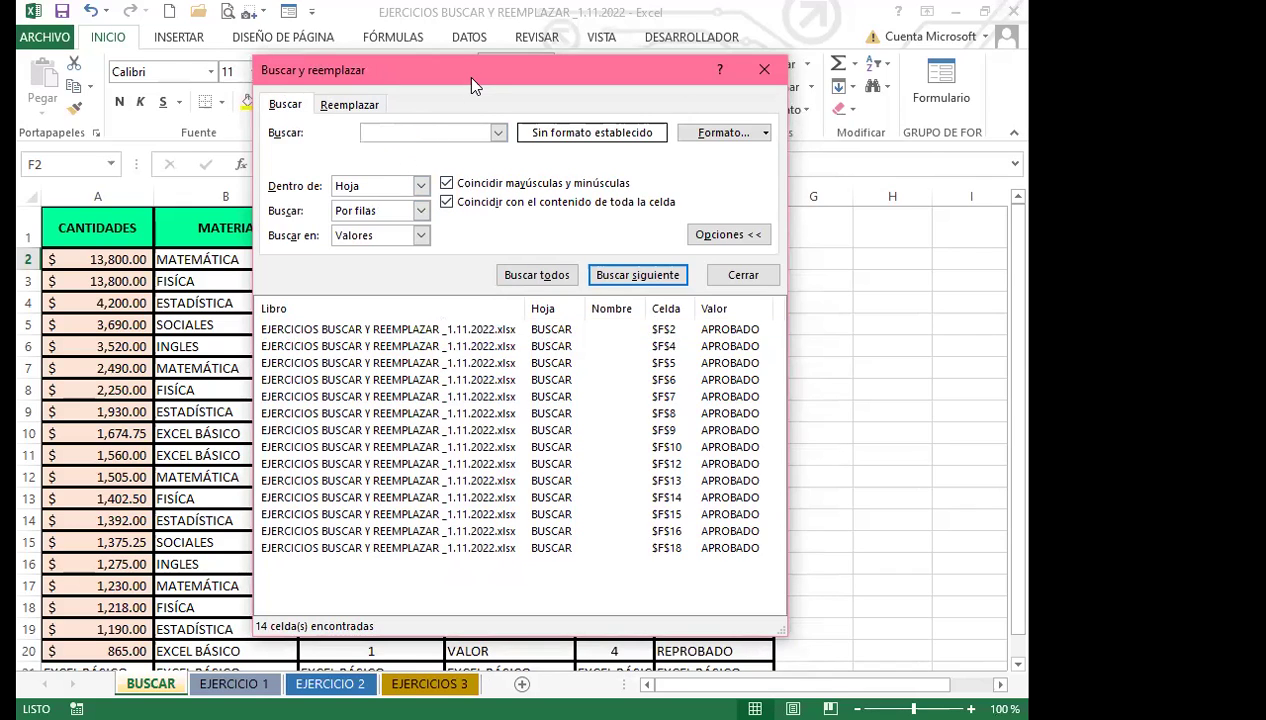
pyautogui.moveTo(471, 78); pyautogui.dragTo(631, 234)
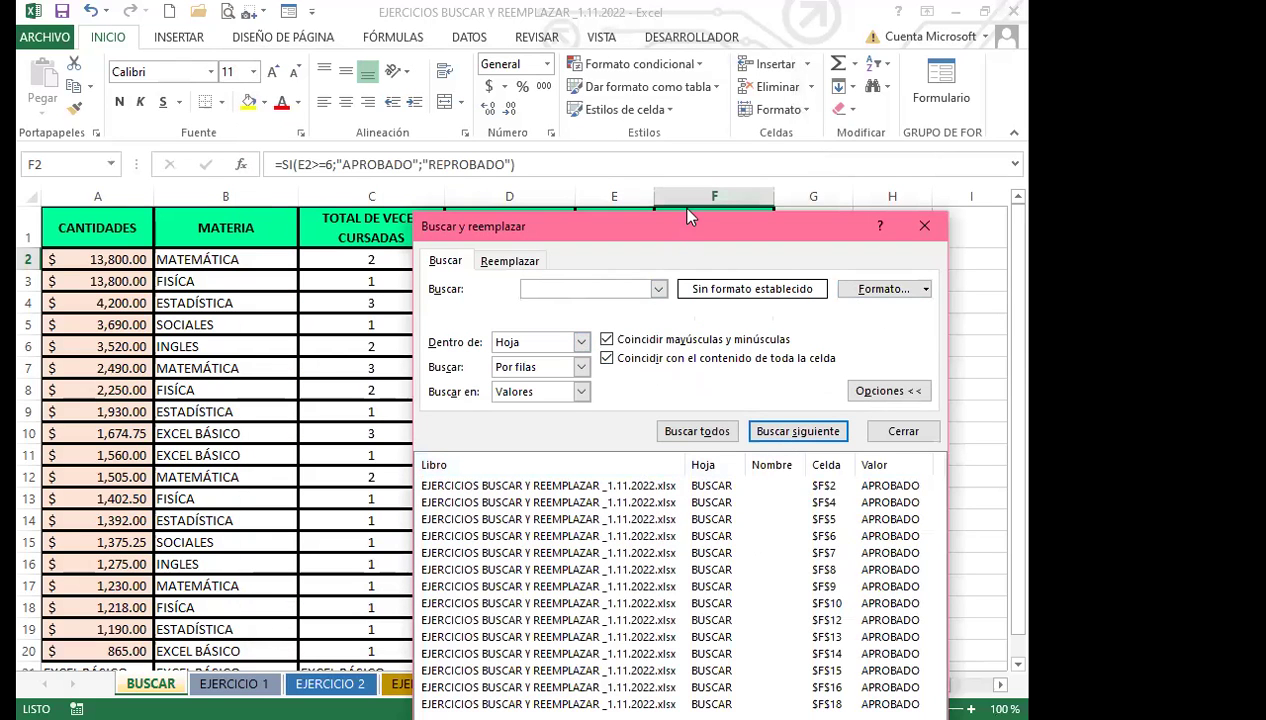
pyautogui.press('Escape')
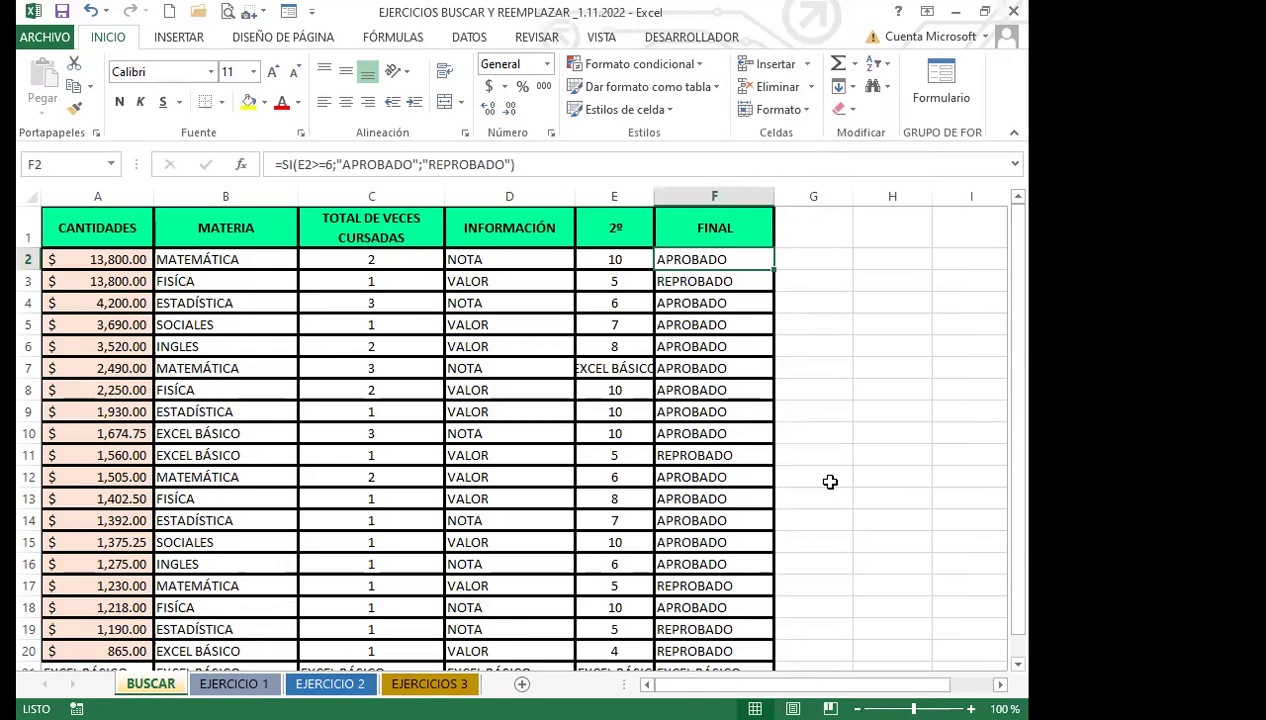
# Reopen Buscar y reemplazar, set the search to look in Fórmulas, and take the search format from header cell A1.
pyautogui.hotkey('ctrl', 'b')
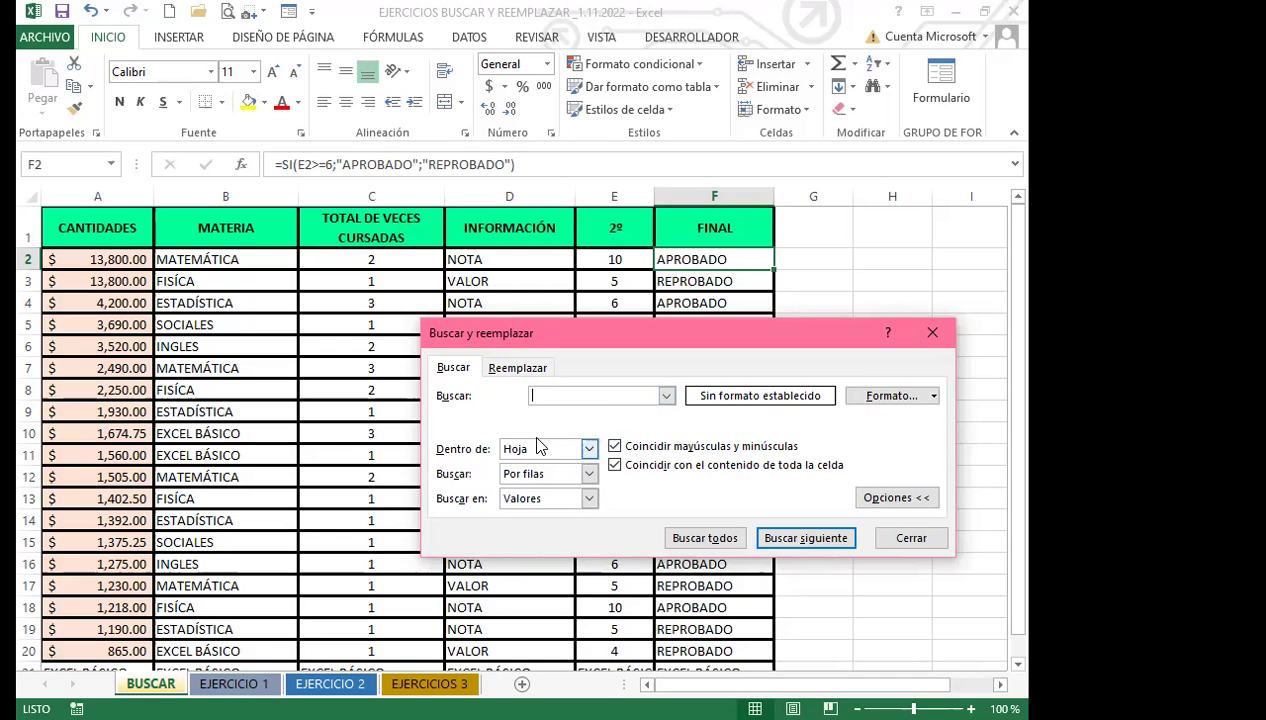
pyautogui.click(590, 499)
pyautogui.click(540, 512)
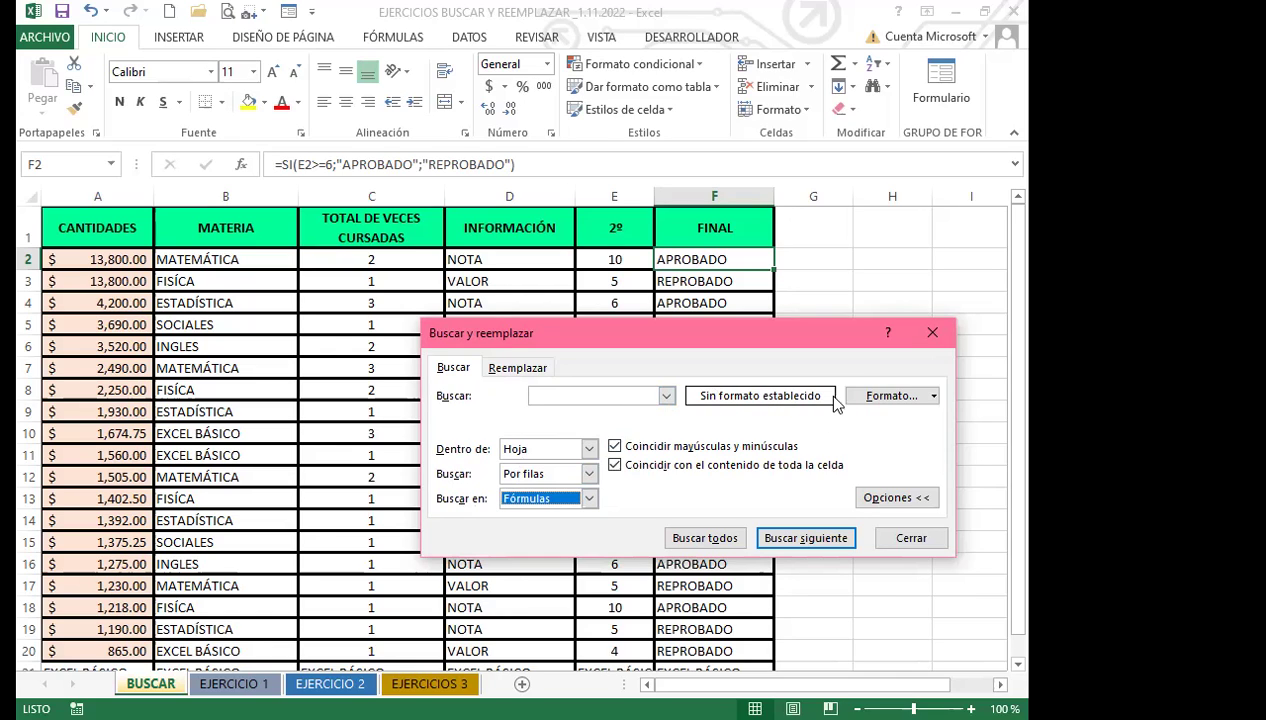
pyautogui.click(933, 396)
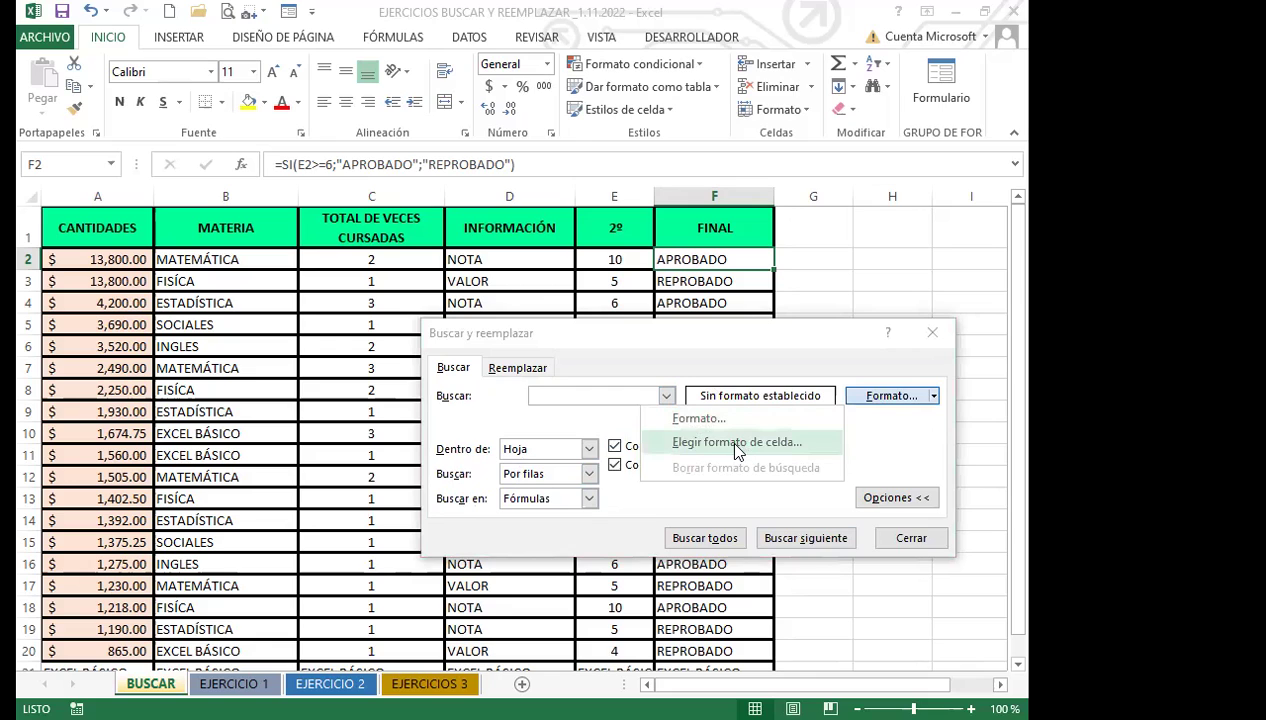
pyautogui.click(740, 451)
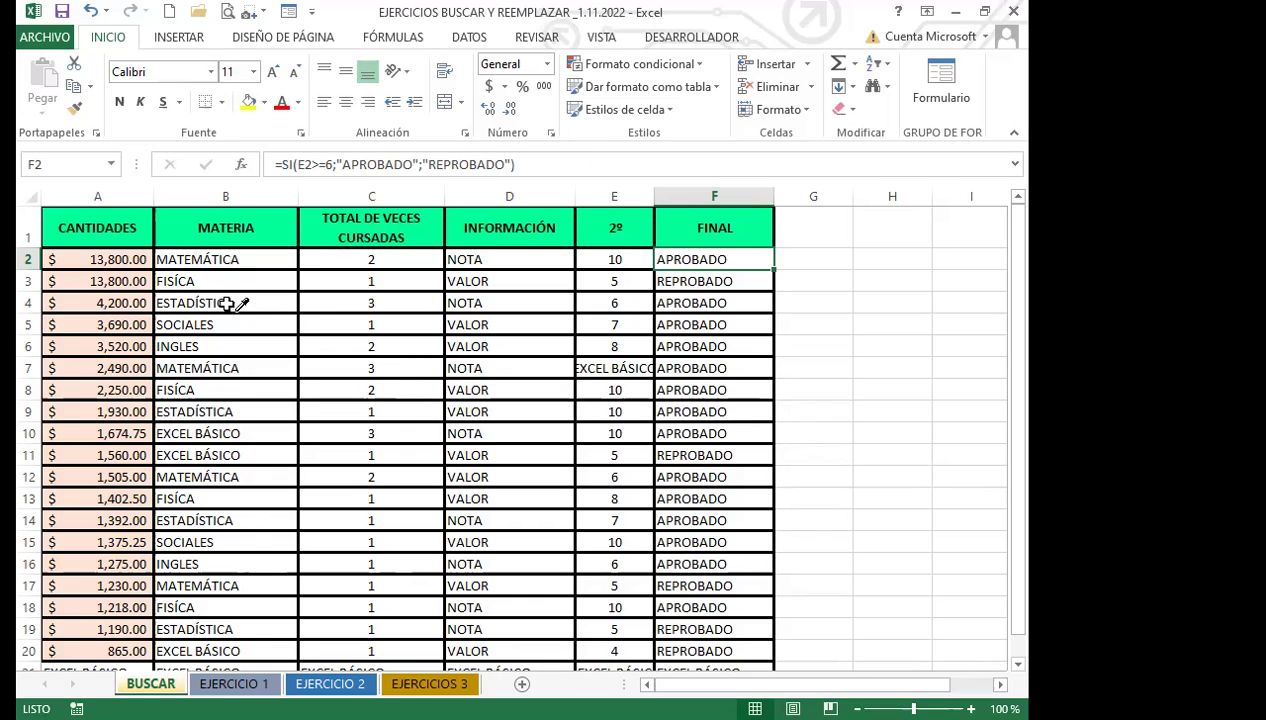
pyautogui.click(110, 215)
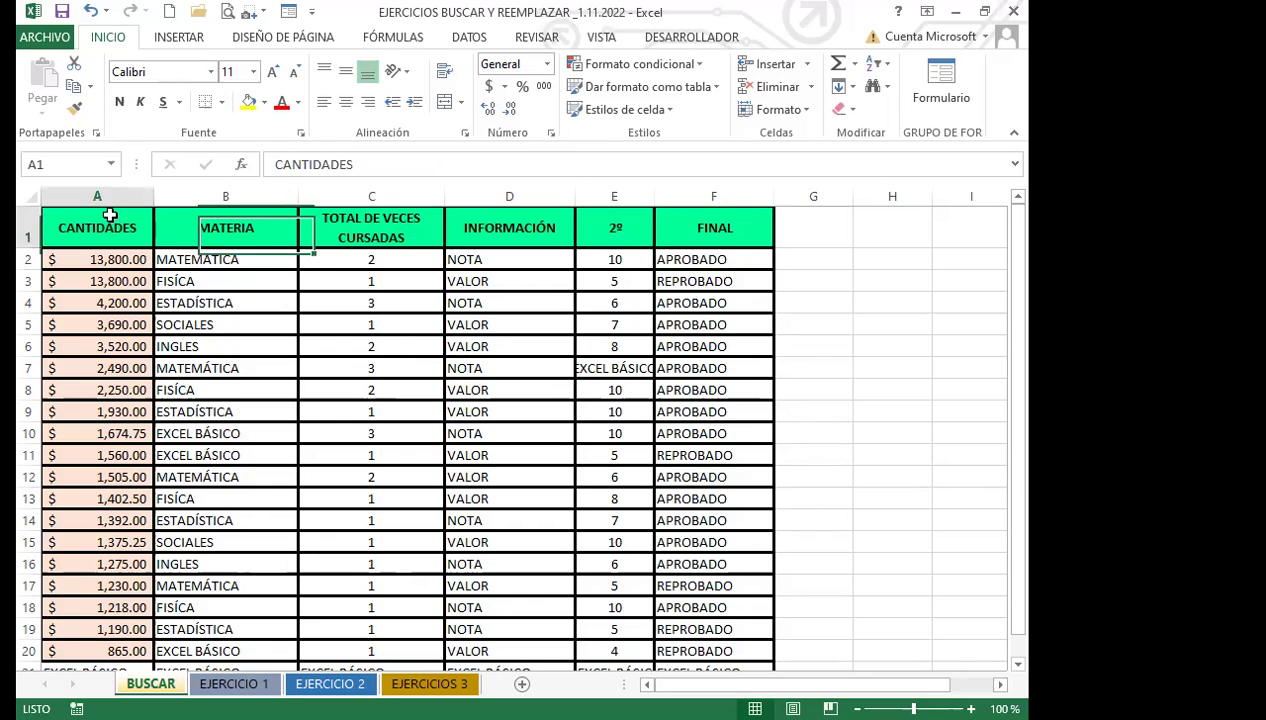
pyautogui.hotkey('ctrl', 'b')
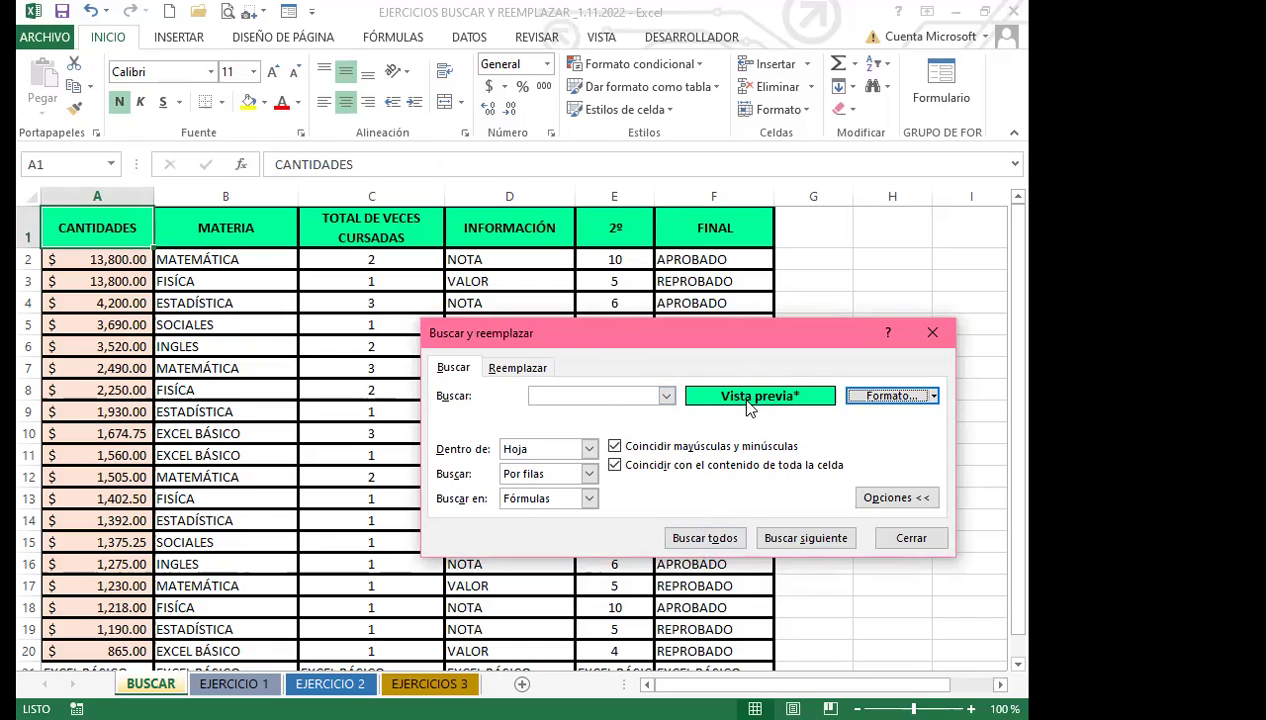
# Define the replacement format's fill as a two-colour horizontal gradient with light green as Color 1 and blue as Color 2.
pyautogui.click(528, 368)
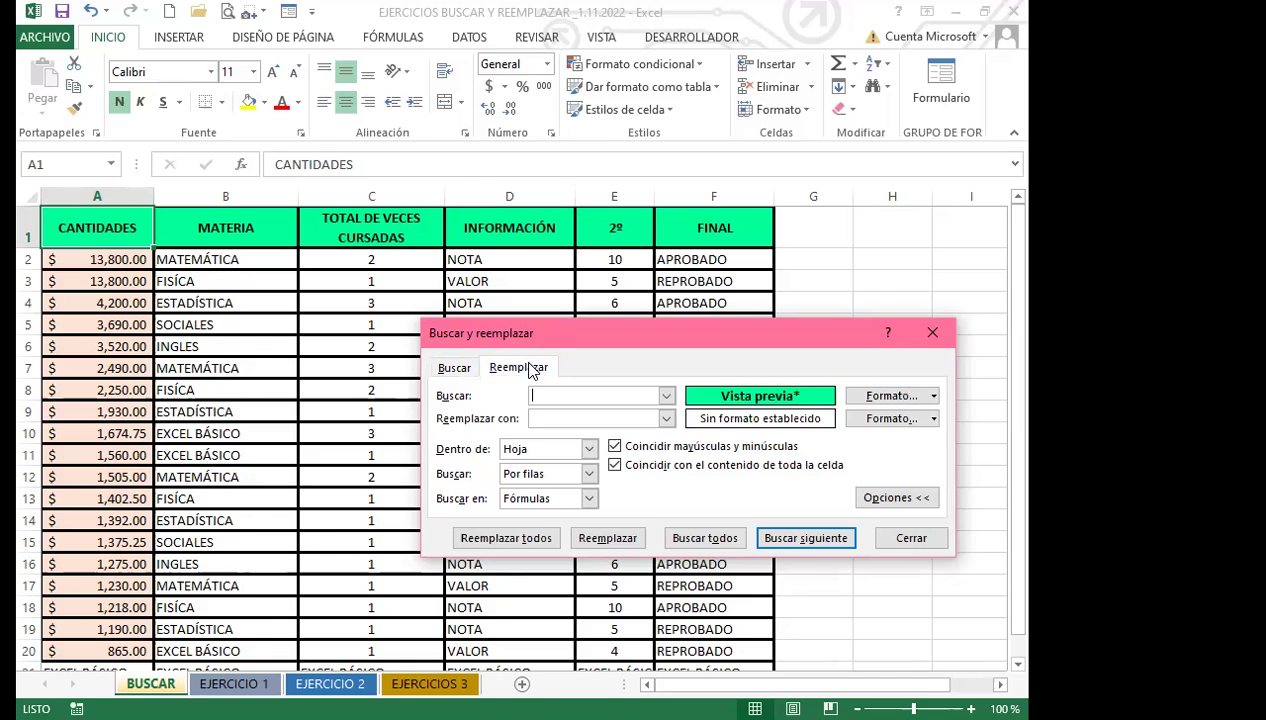
pyautogui.click(544, 416)
pyautogui.click(551, 396)
pyautogui.click(882, 420)
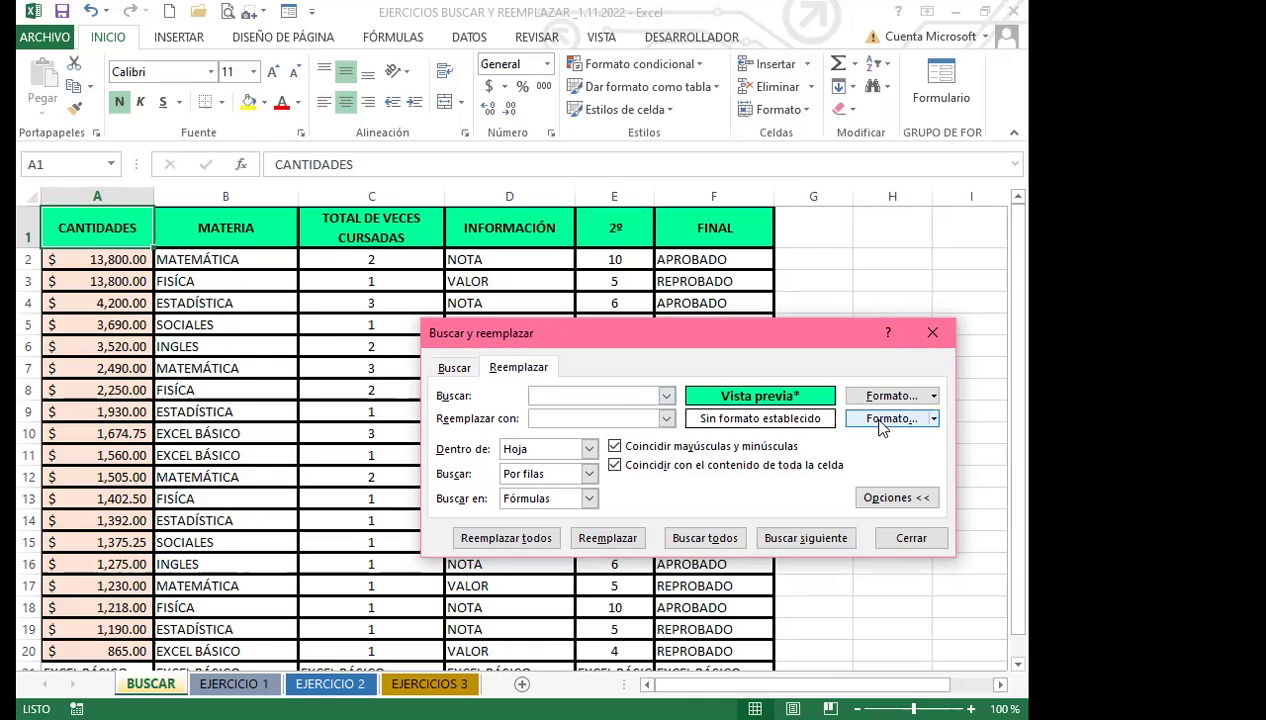
pyautogui.click(938, 420)
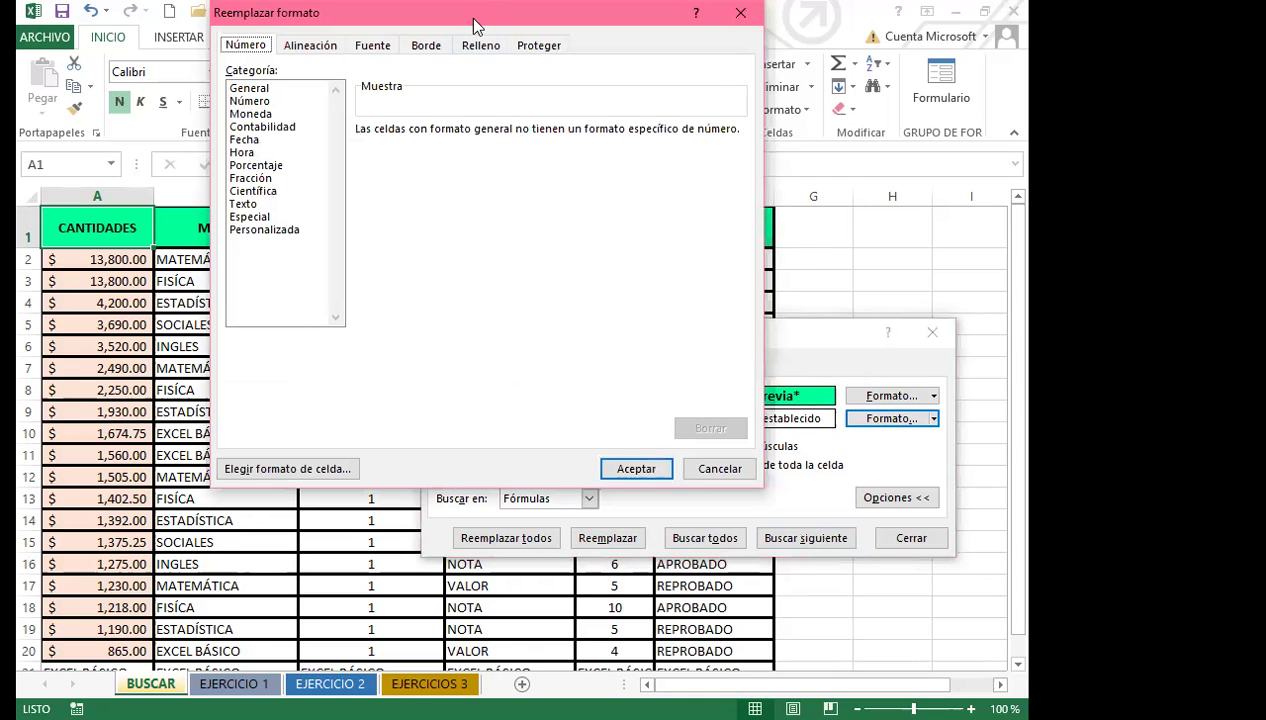
pyautogui.moveTo(475, 18); pyautogui.dragTo(418, 246)
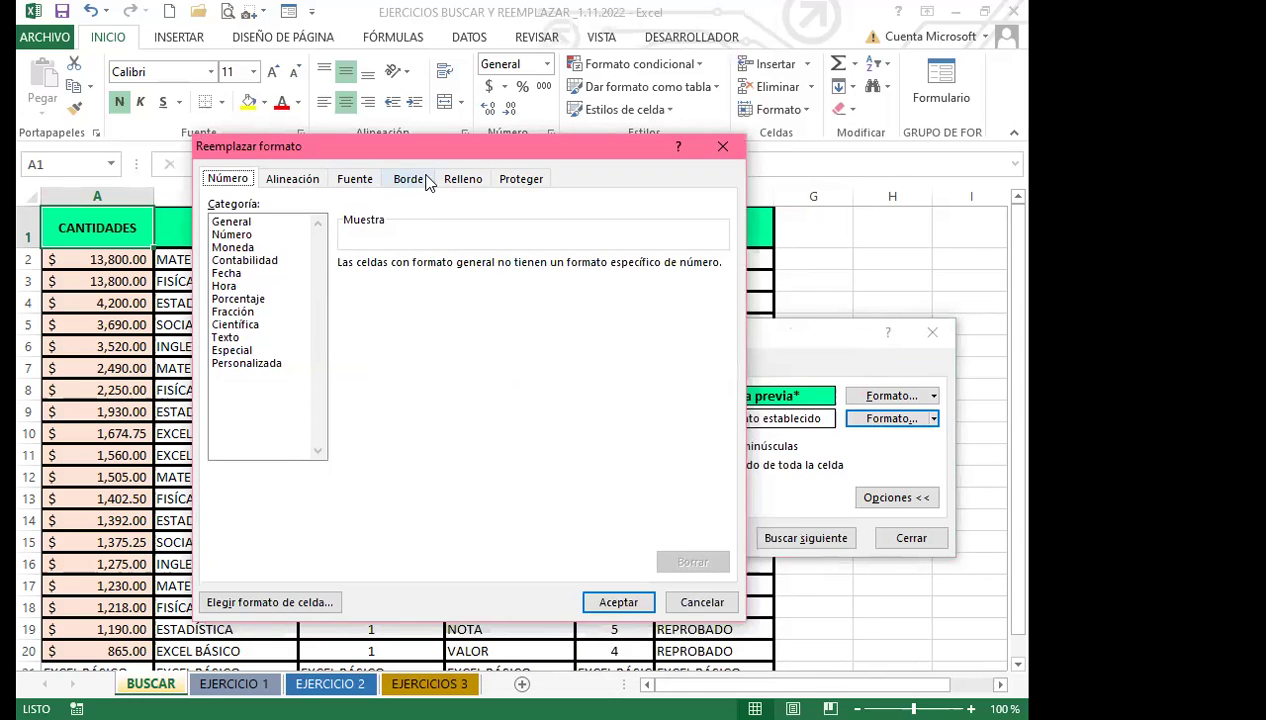
pyautogui.click(462, 180)
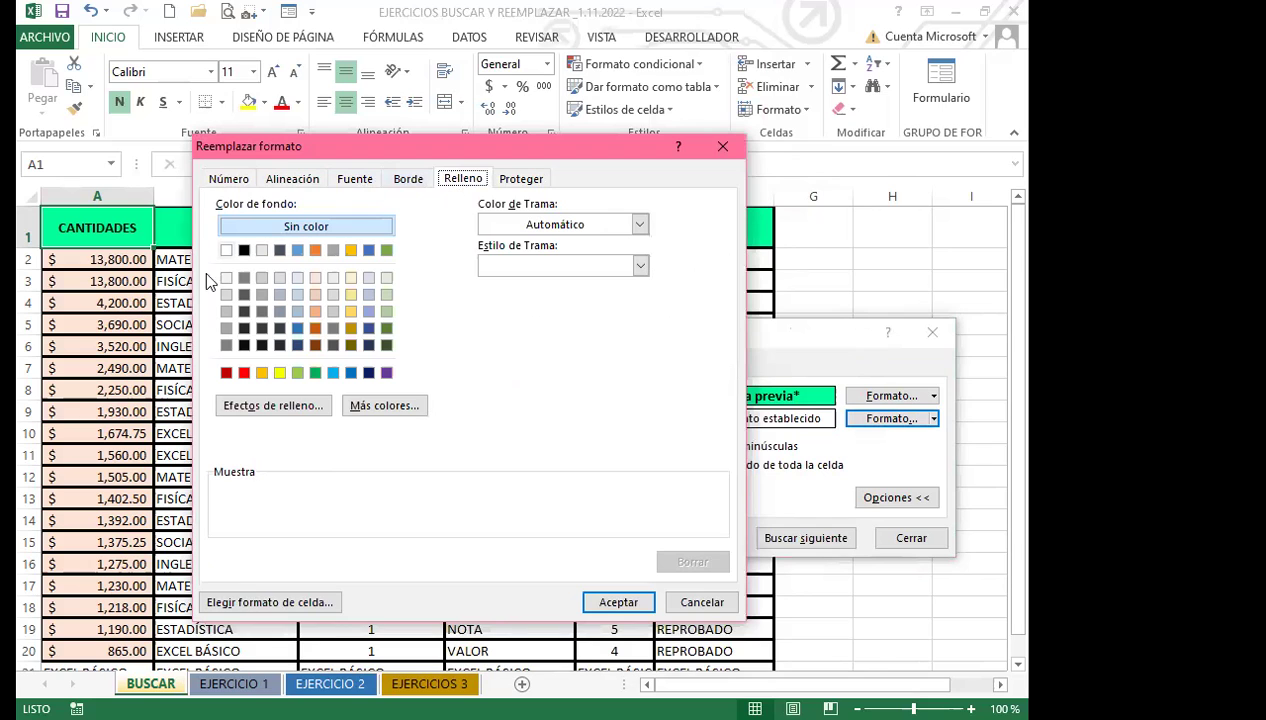
pyautogui.click(262, 405)
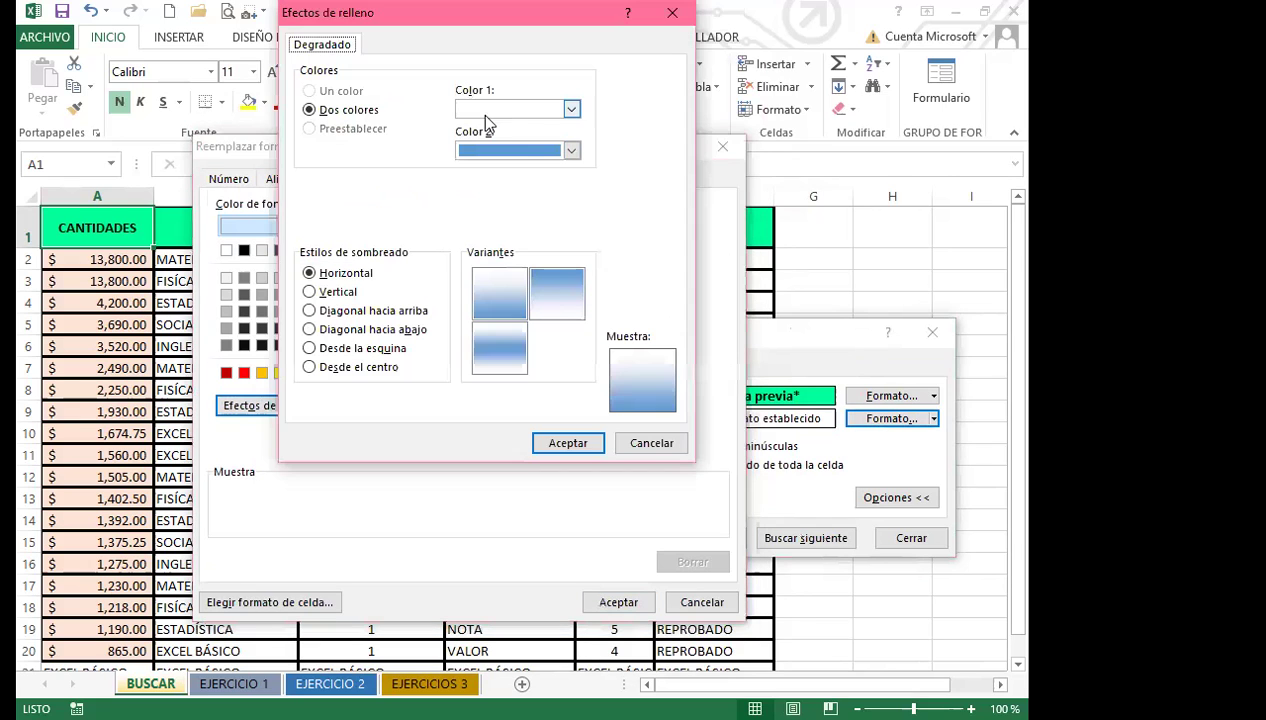
pyautogui.click(571, 108)
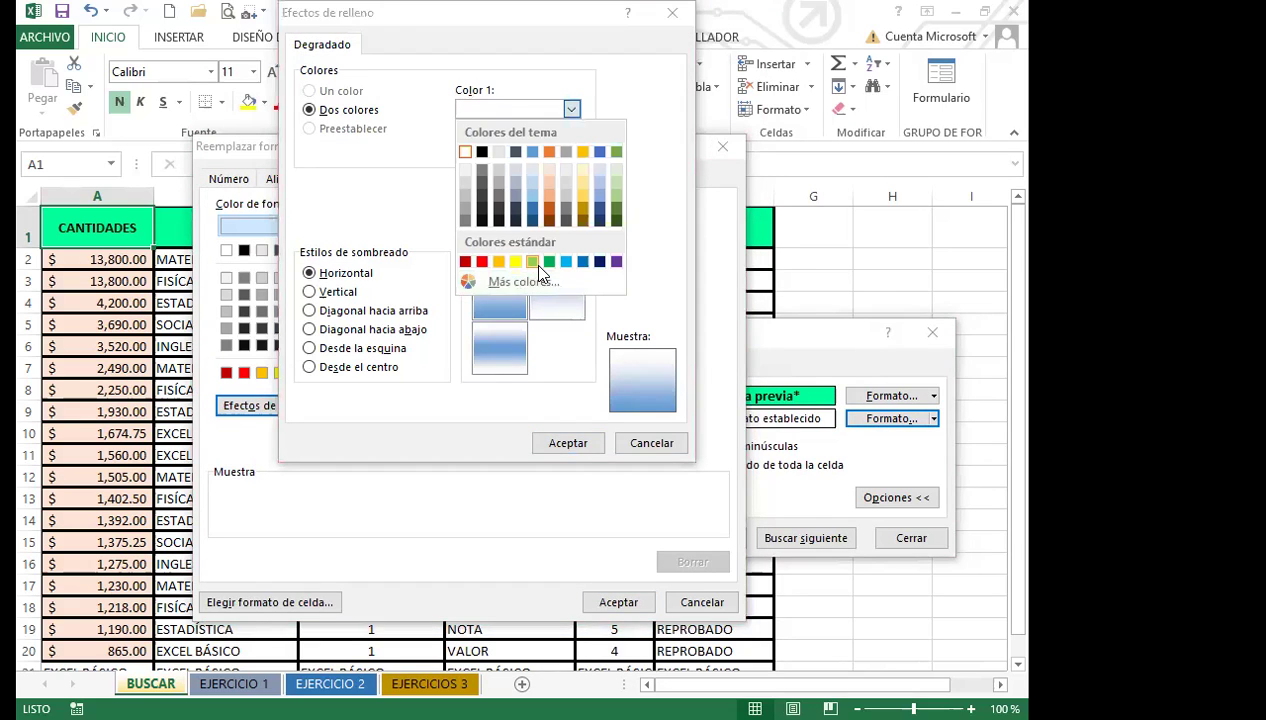
pyautogui.click(532, 262)
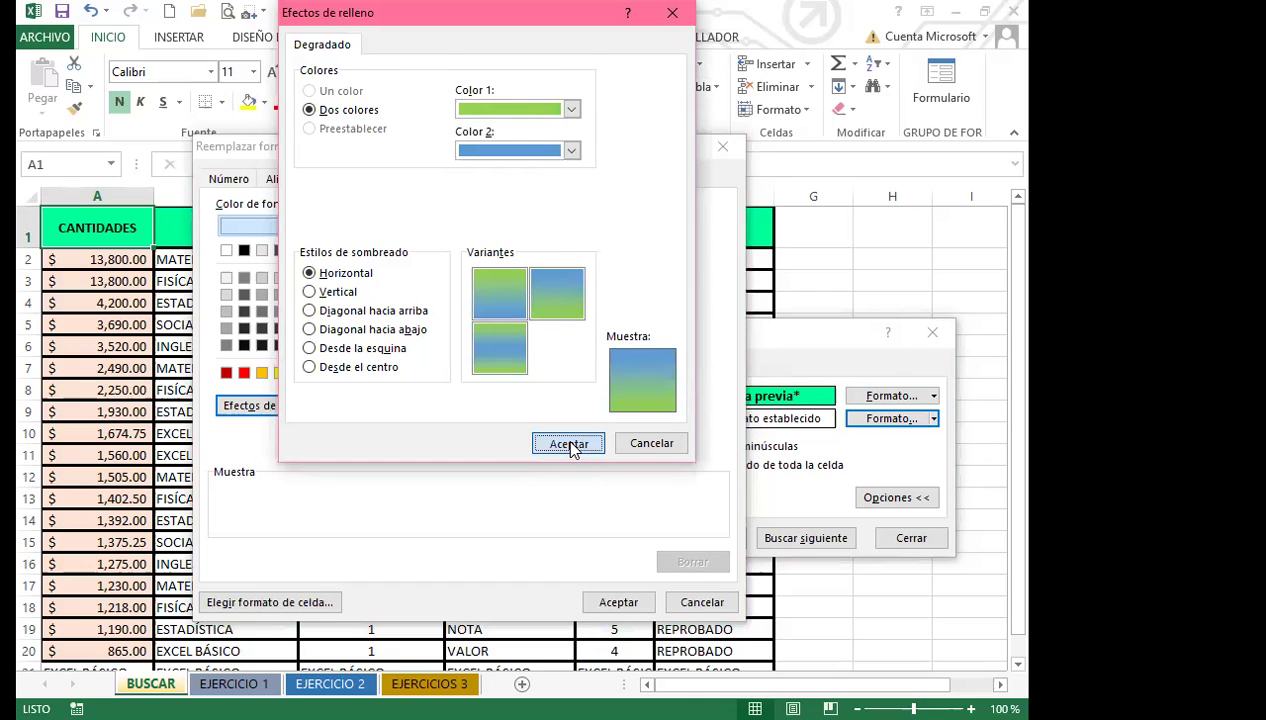
pyautogui.click(568, 443)
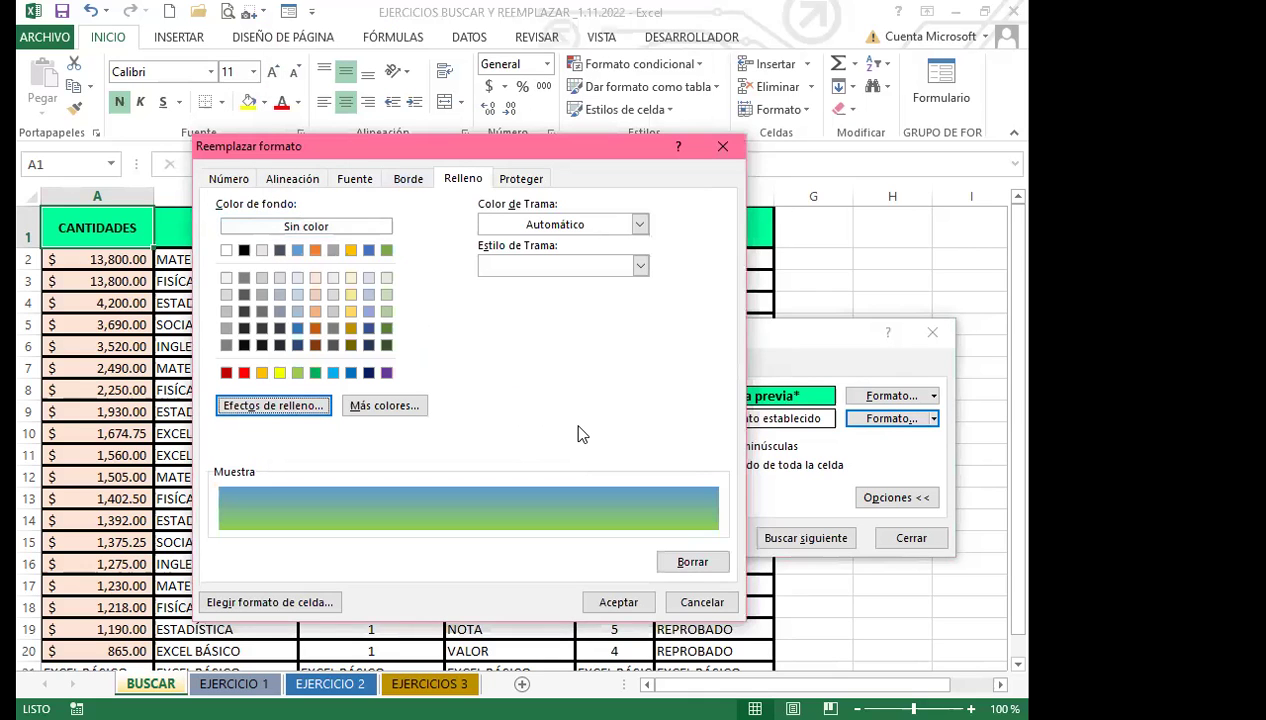
# Change the replacement gradient to the horizontal variant with blue in the middle and green edges, and accept the format.
pyautogui.click(296, 405)
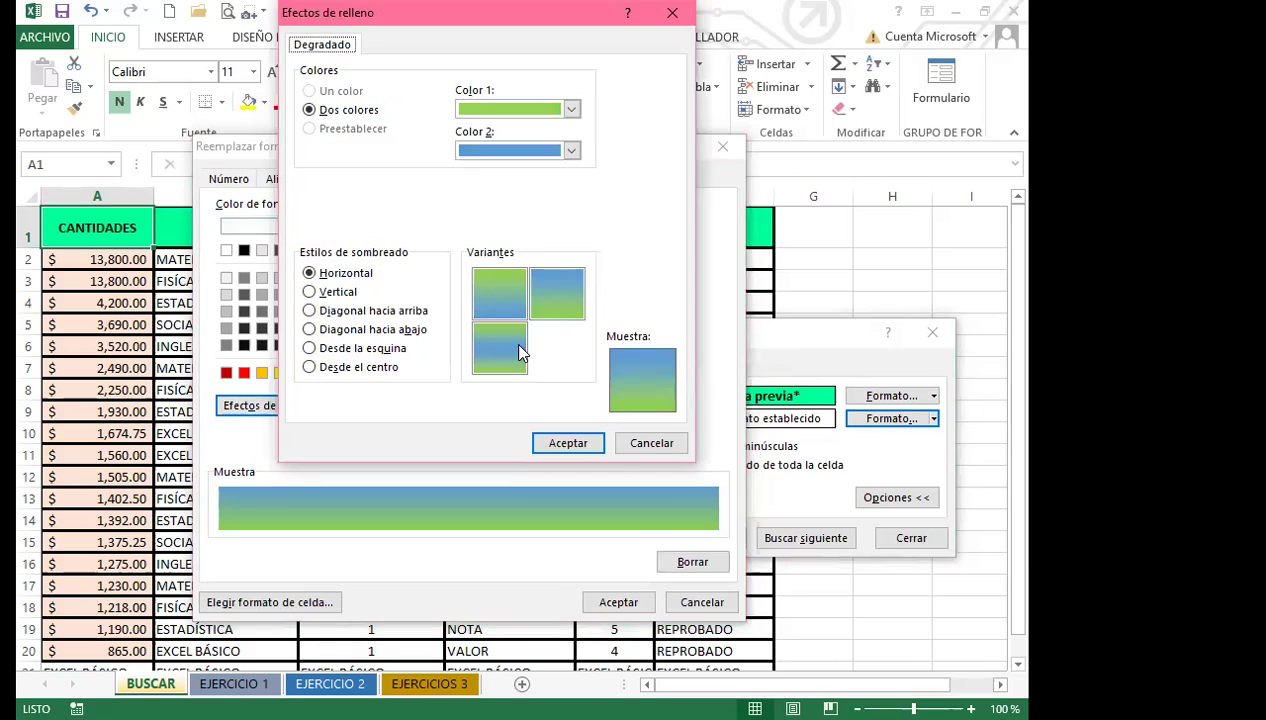
pyautogui.click(500, 355)
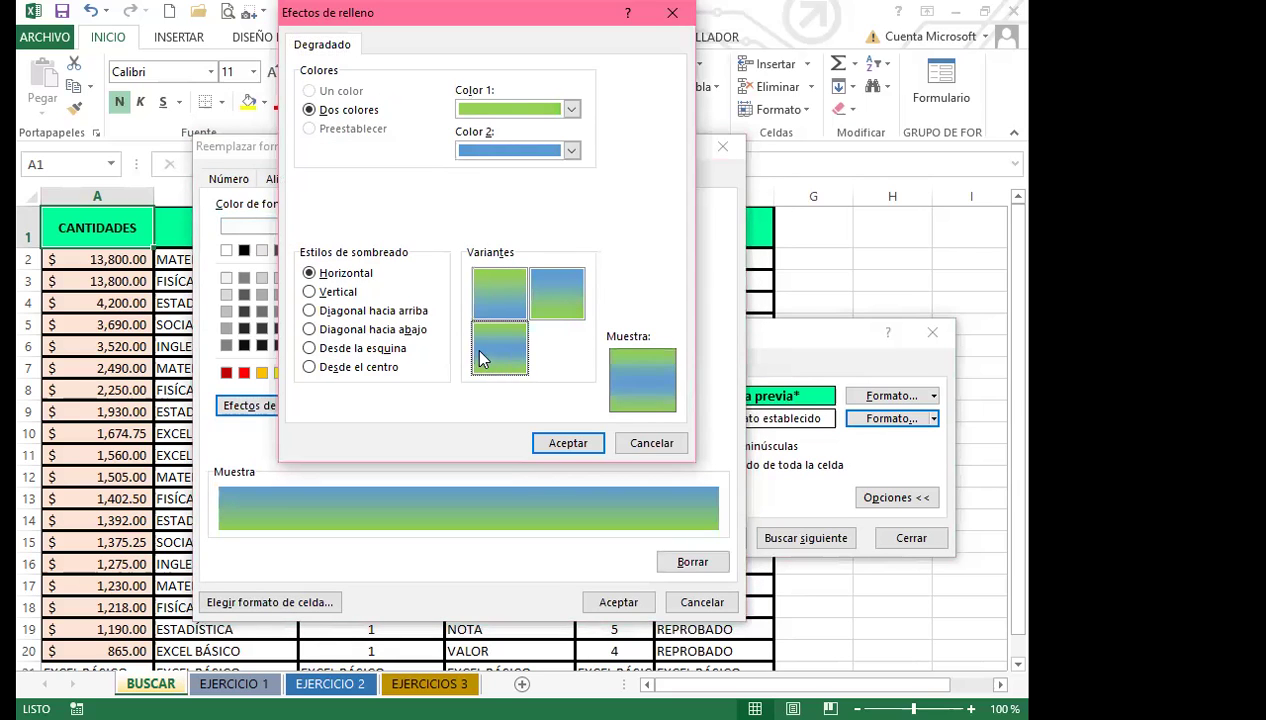
pyautogui.click(562, 443)
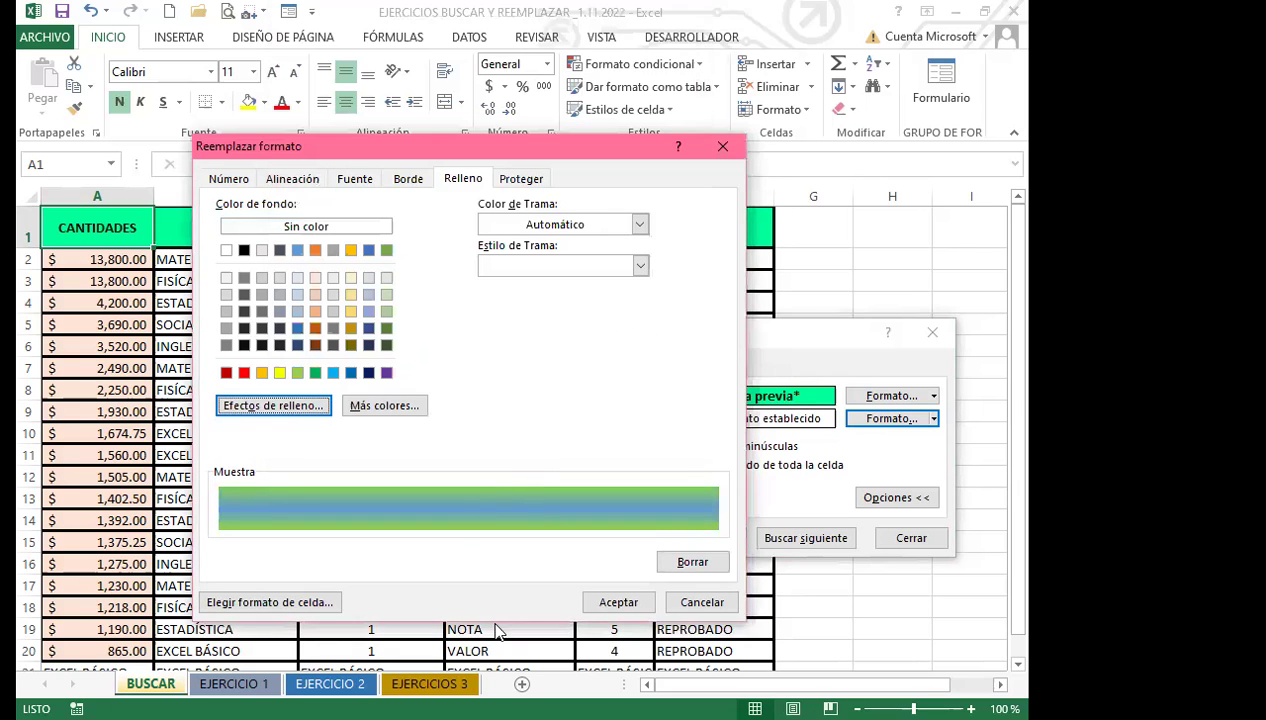
pyautogui.click(610, 601)
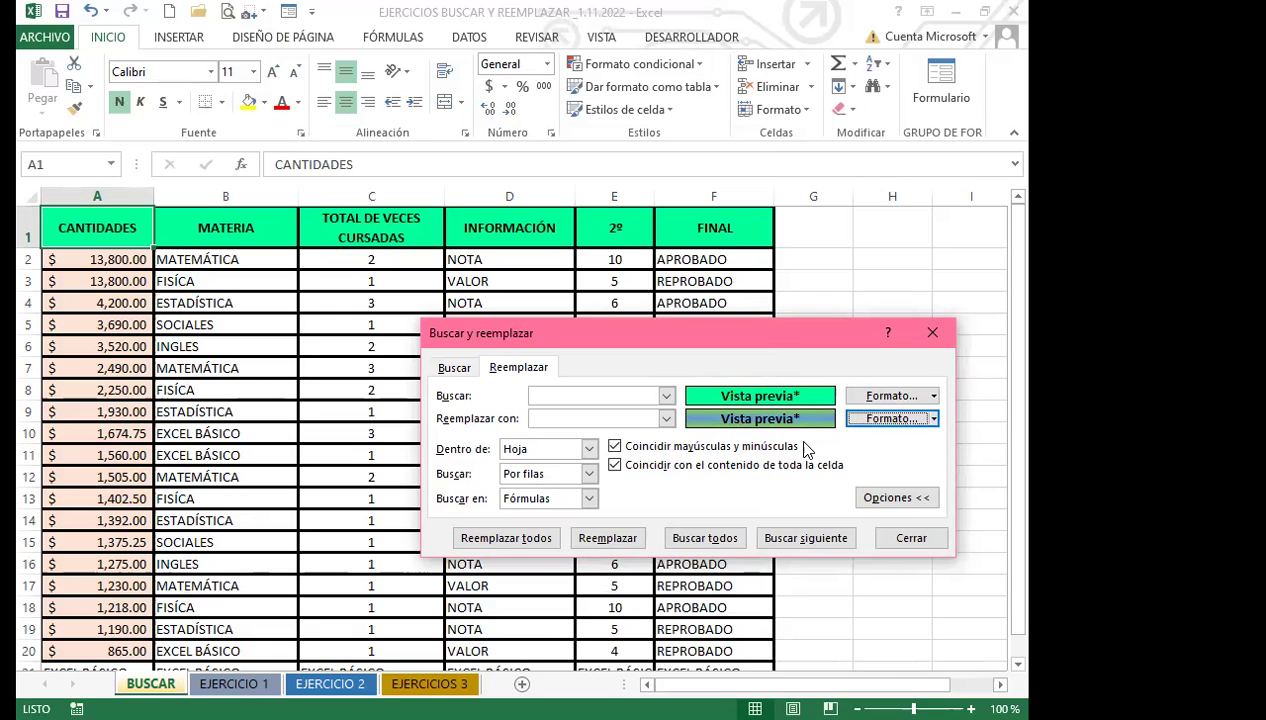
# Replace the format in all matching cells of the sheet and close Buscar y reemplazar.
pyautogui.click(518, 545)
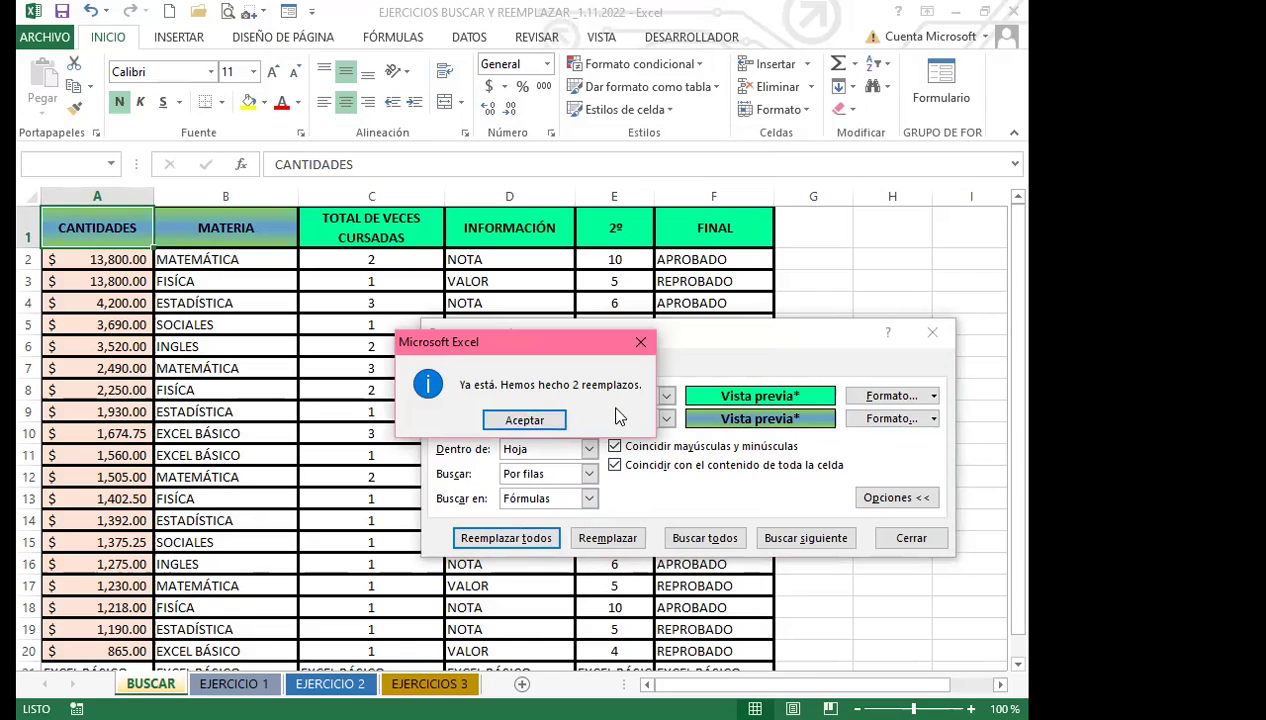
pyautogui.click(522, 422)
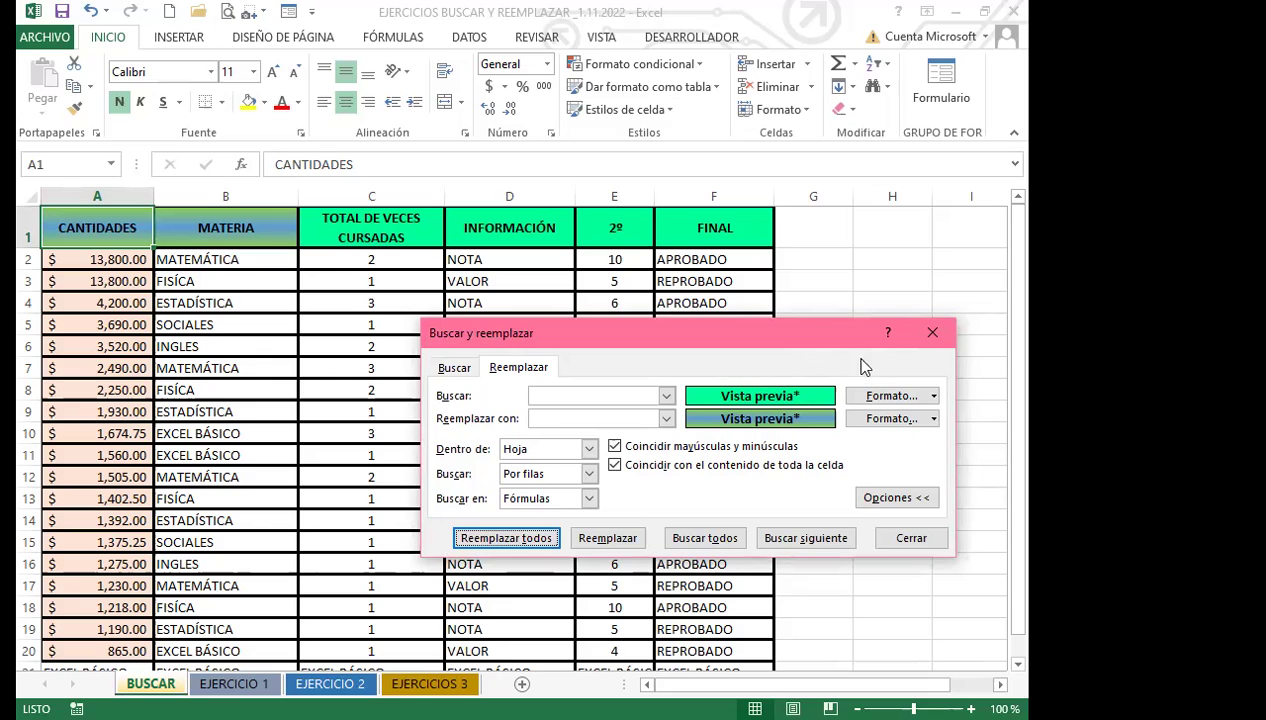
pyautogui.click(932, 334)
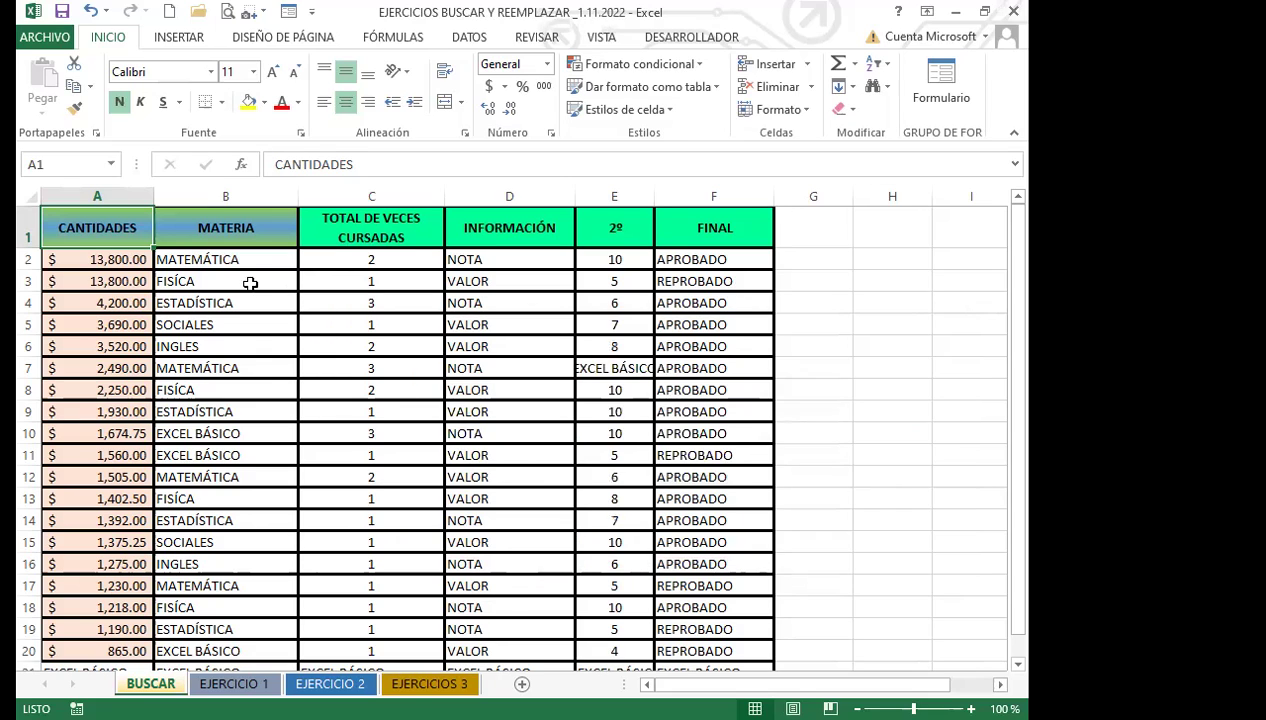
# Go through the header cells A1 to F1 and examine which ones received the gradient fill.
pyautogui.click(238, 280)
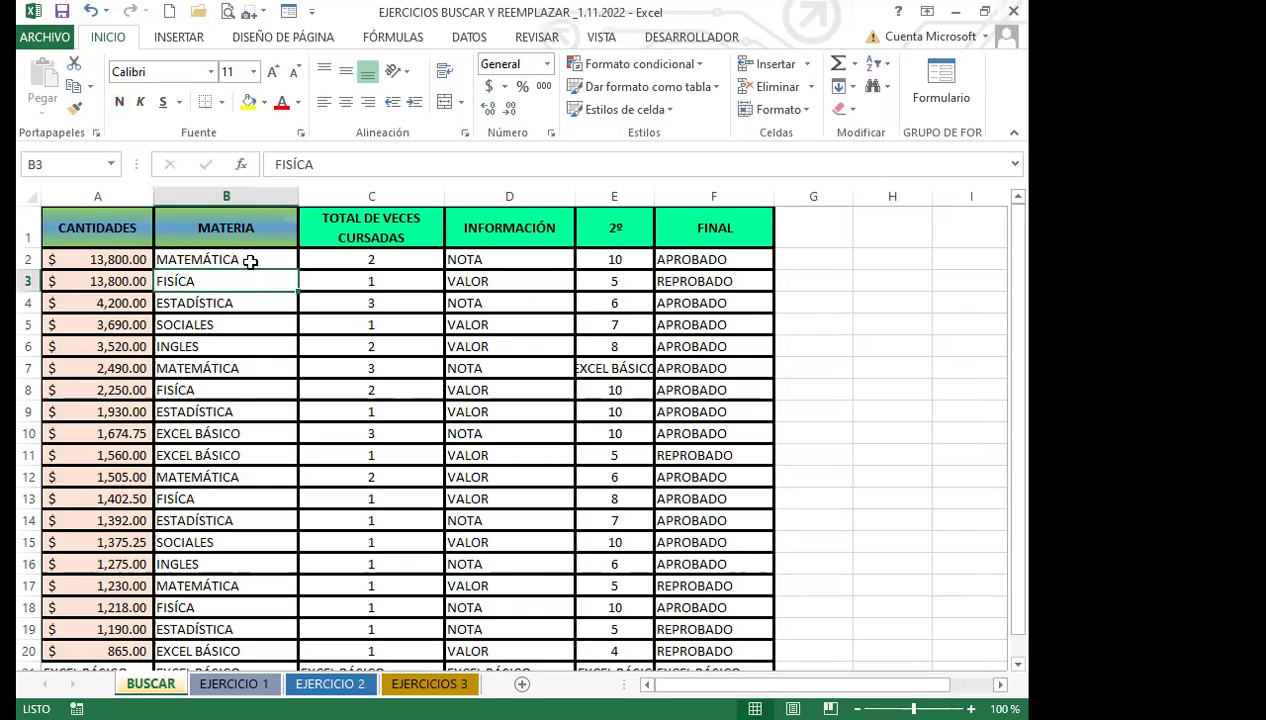
pyautogui.click(268, 228)
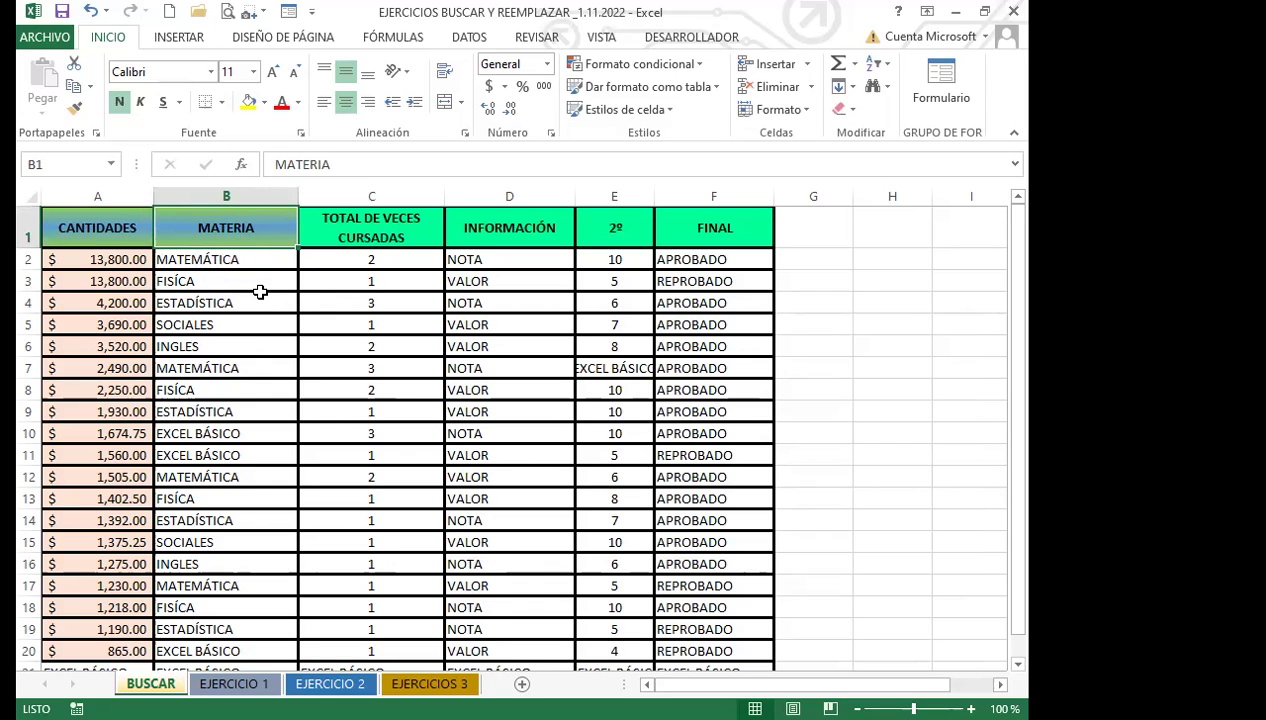
pyautogui.click(132, 230)
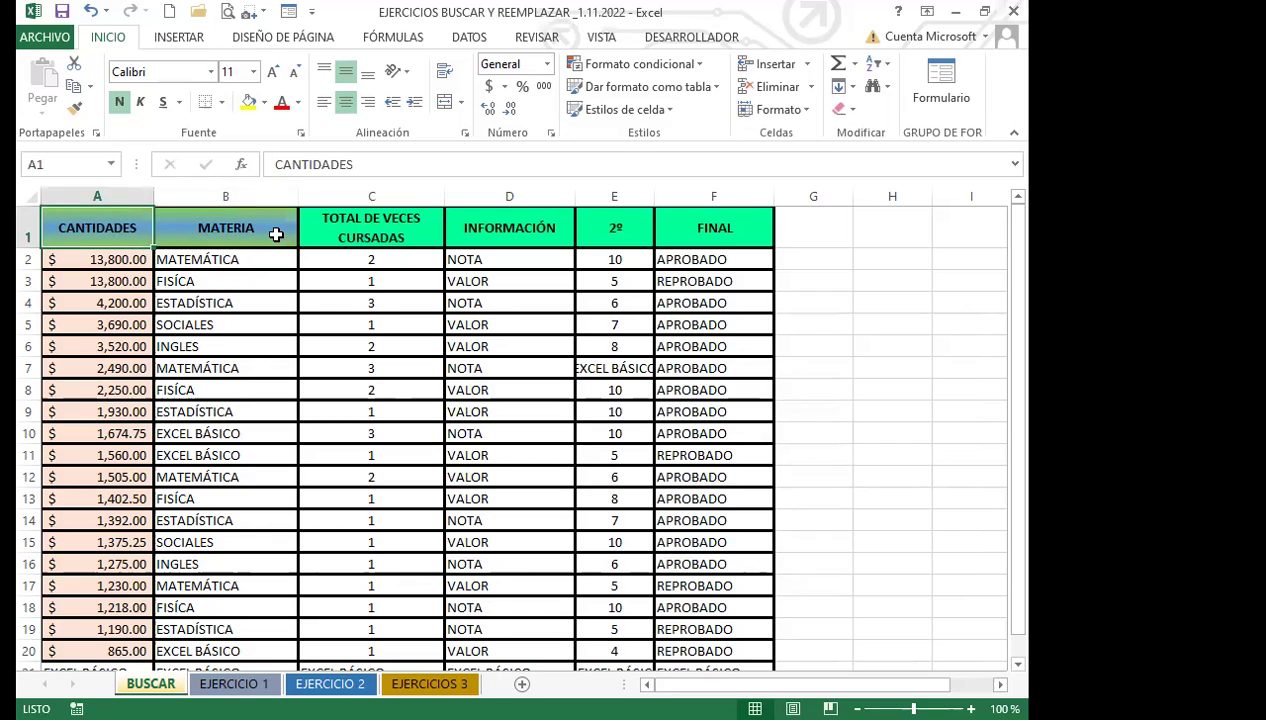
pyautogui.click(276, 234)
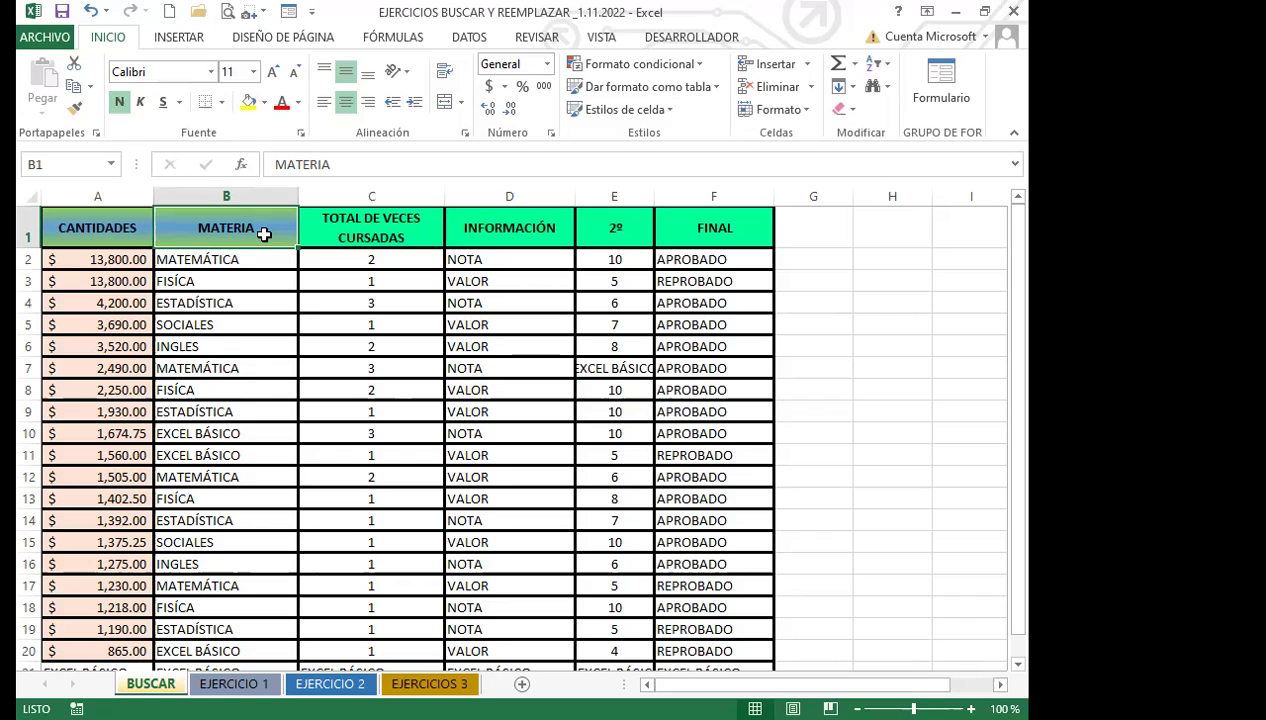
pyautogui.click(85, 226)
pyautogui.click(189, 232)
pyautogui.click(340, 225)
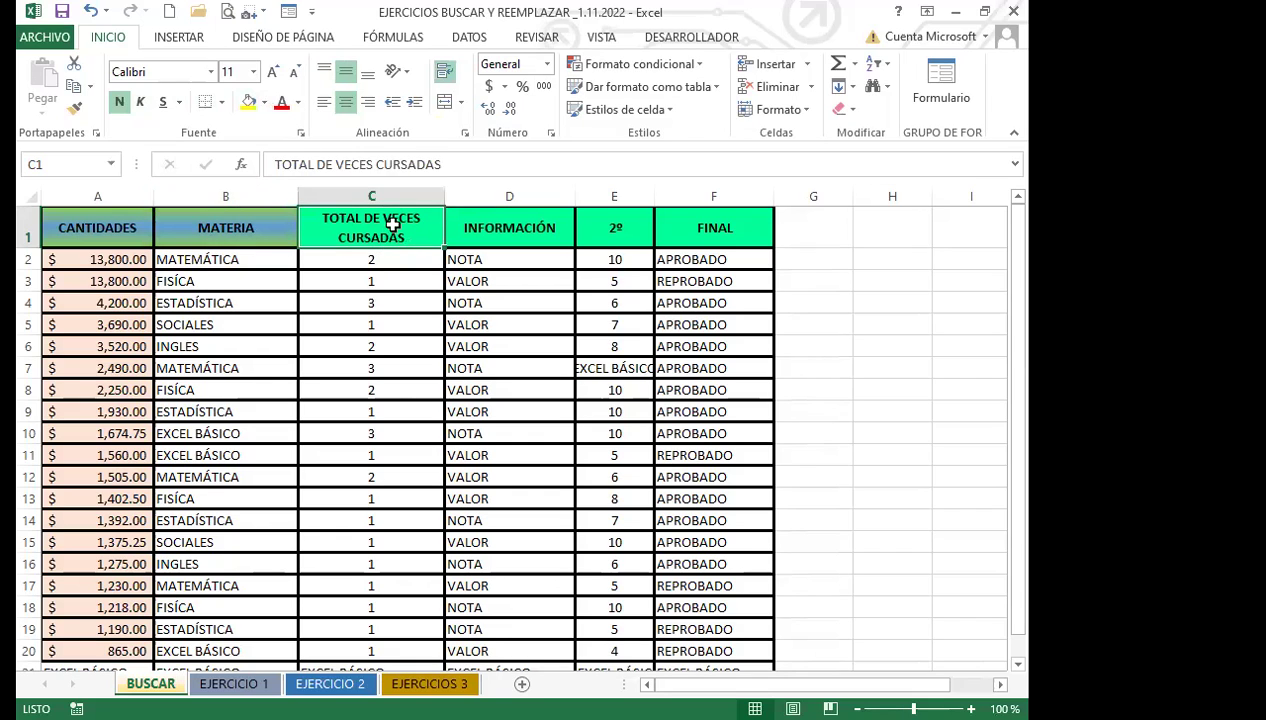
pyautogui.click(500, 224)
pyautogui.click(600, 228)
pyautogui.click(678, 236)
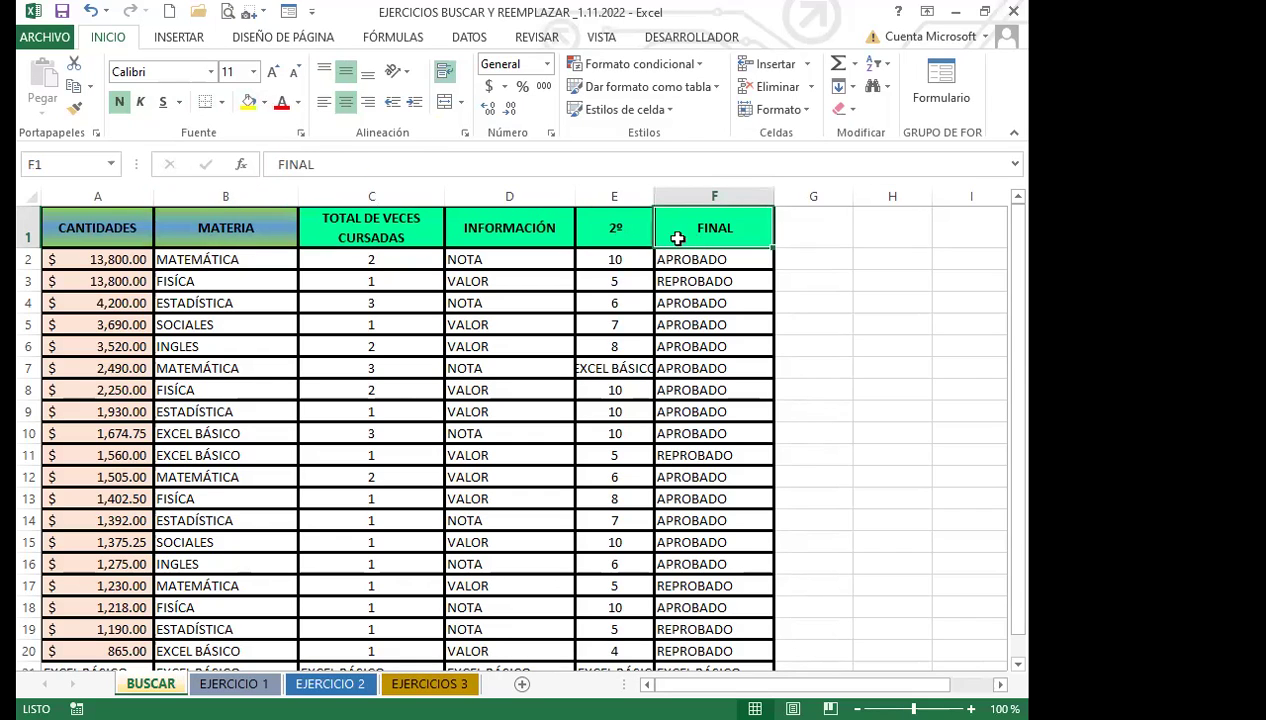
# Compare the alignment and text-wrap settings of the gradient headers A1:B1 with those of the plain headers C1:F1.
pyautogui.click(117, 231)
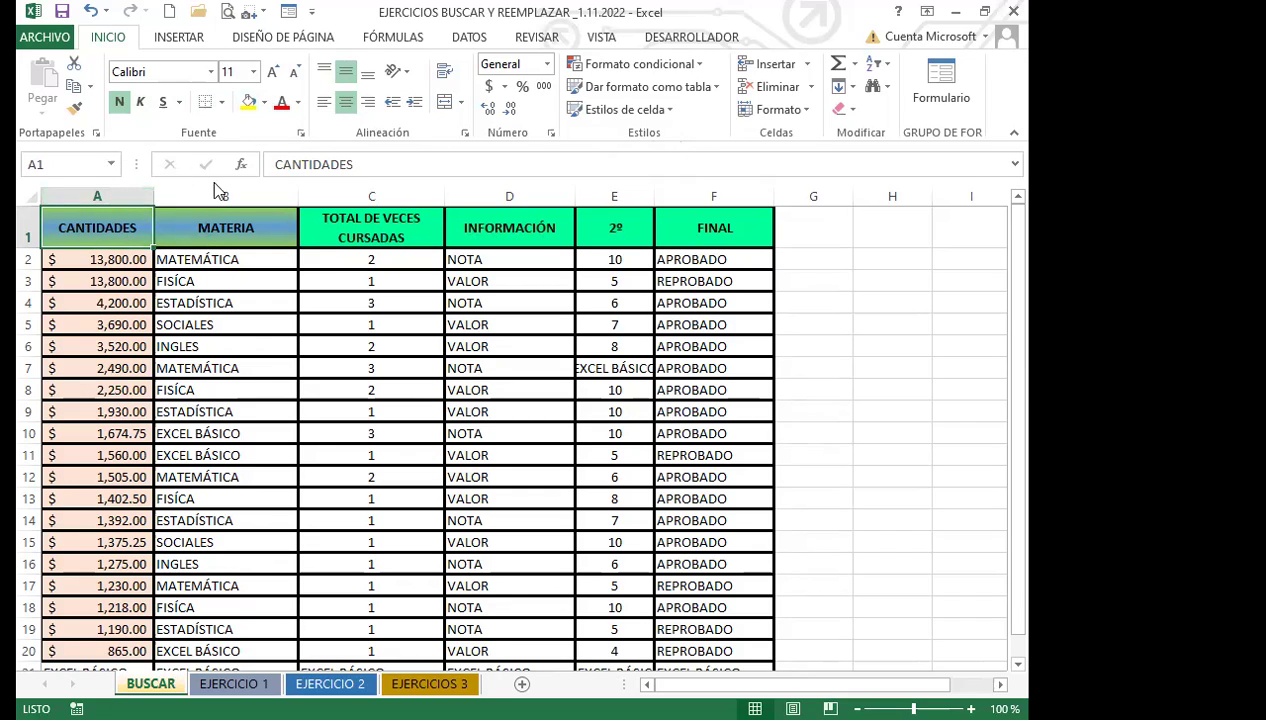
pyautogui.click(187, 232)
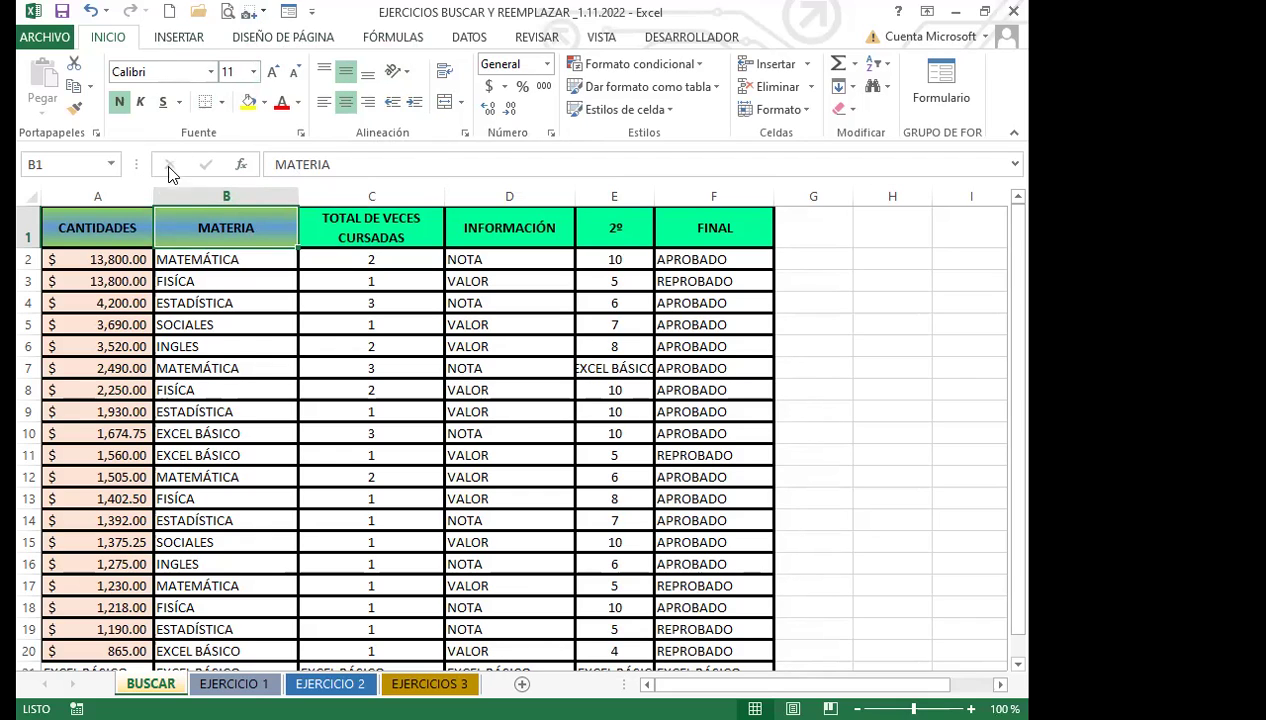
pyautogui.click(420, 238)
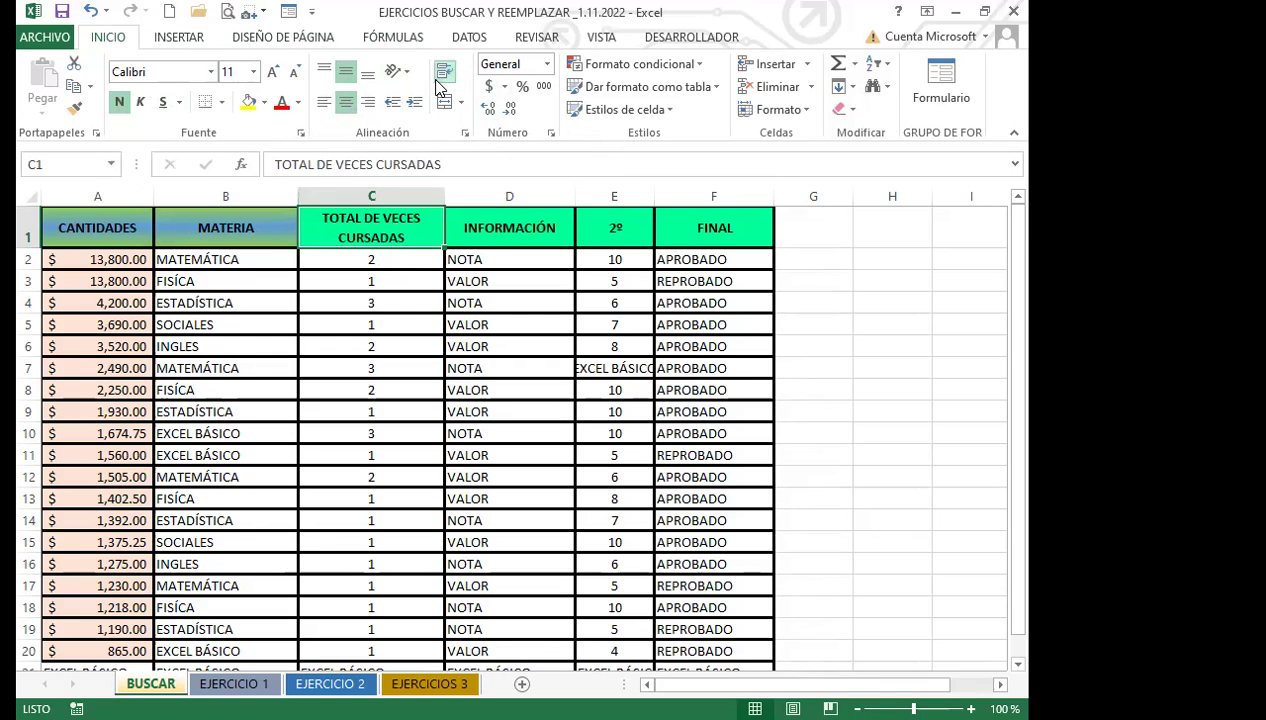
pyautogui.click(497, 240)
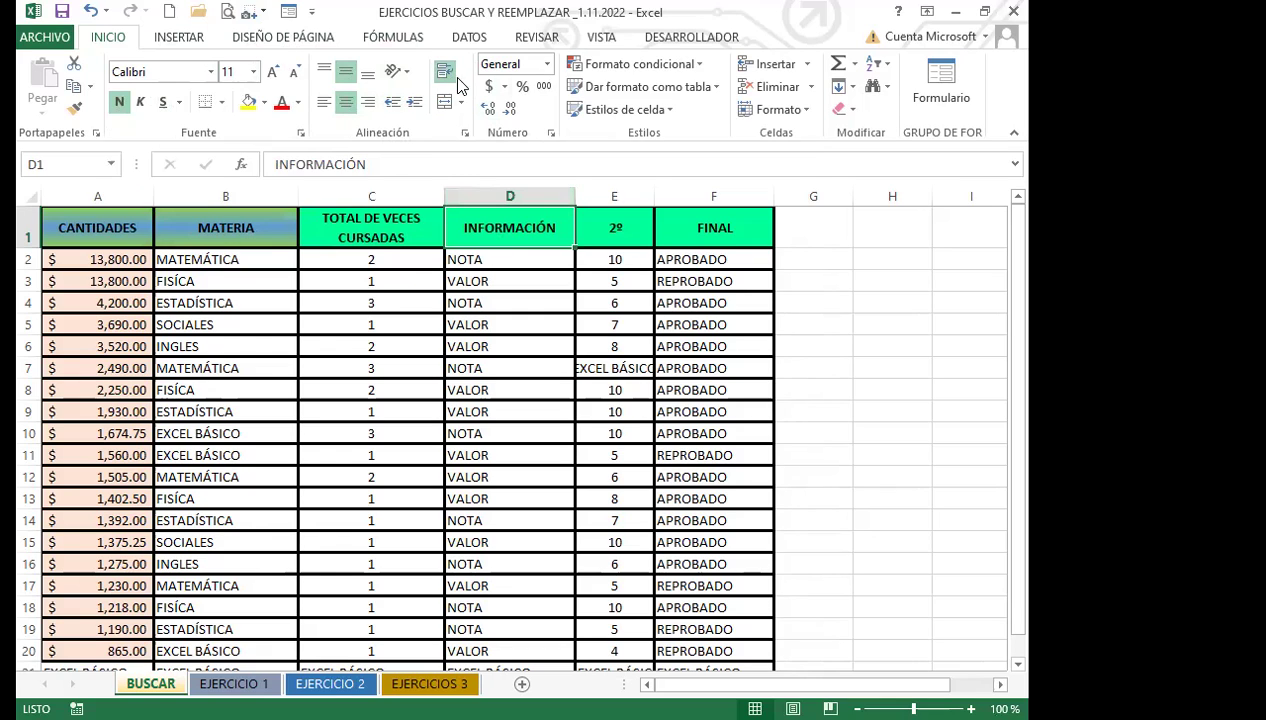
pyautogui.click(623, 234)
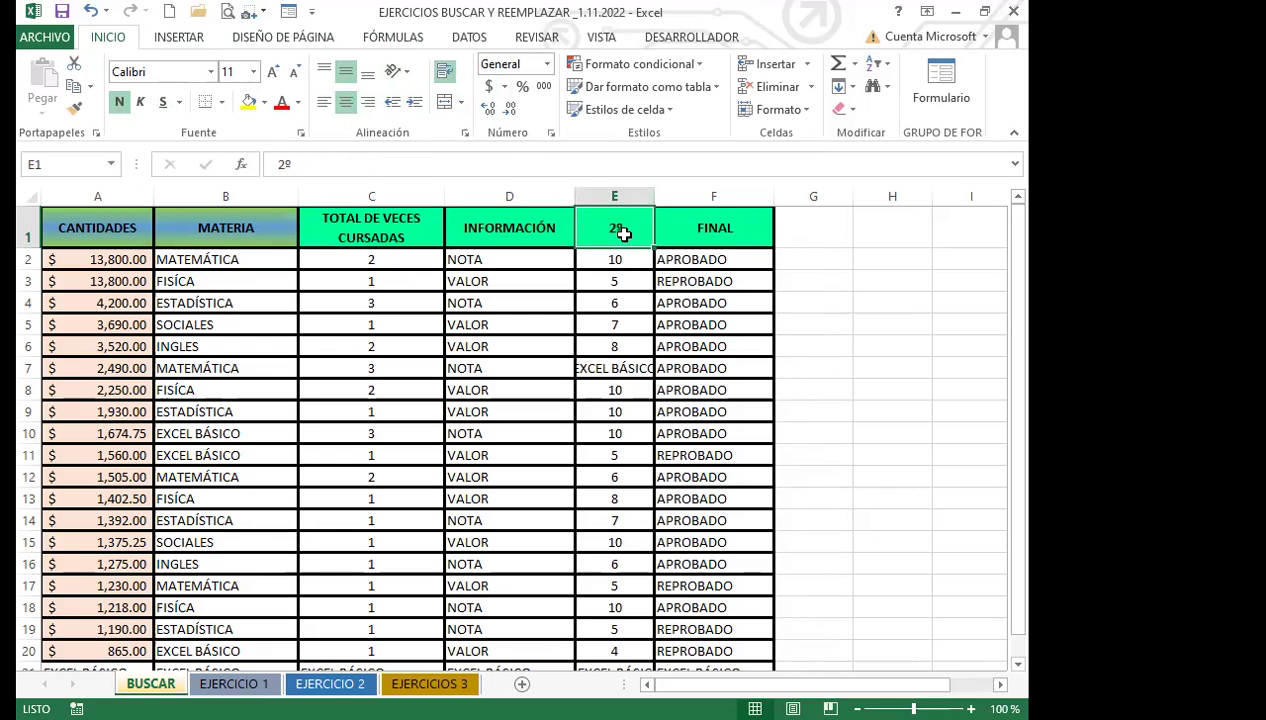
pyautogui.click(705, 233)
pyautogui.moveTo(404, 232); pyautogui.dragTo(630, 233)
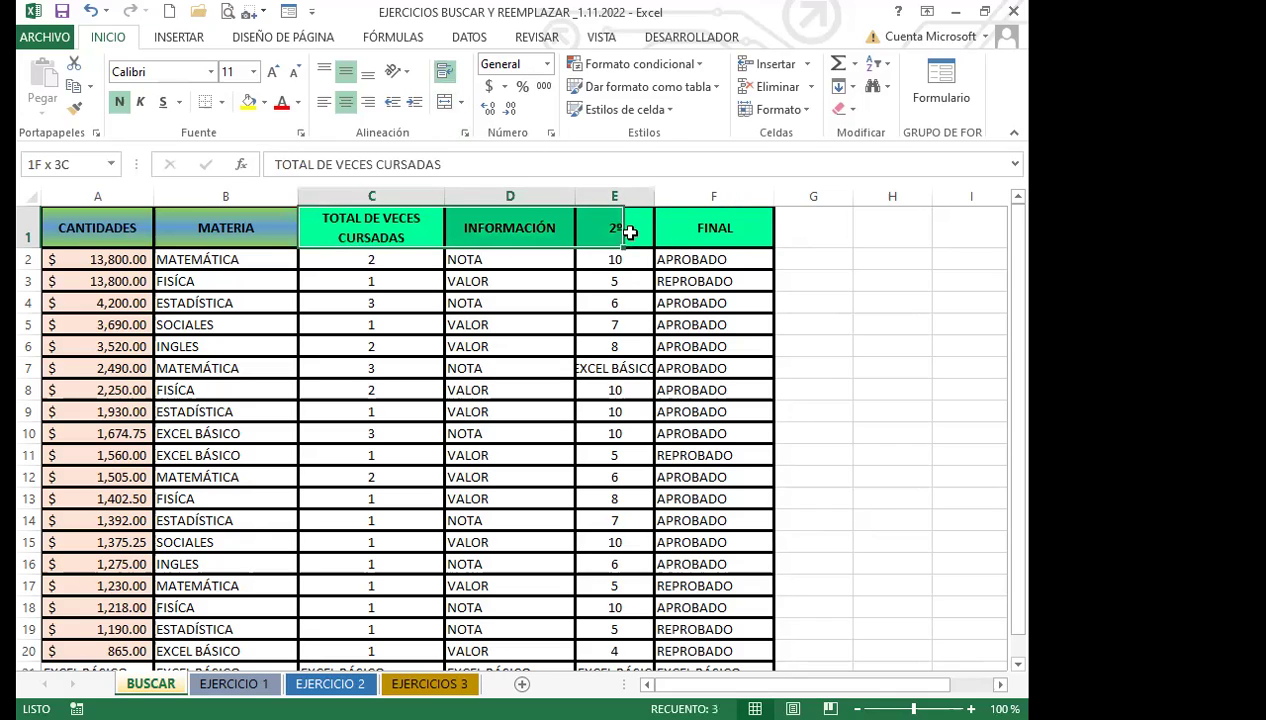
pyautogui.click(276, 238)
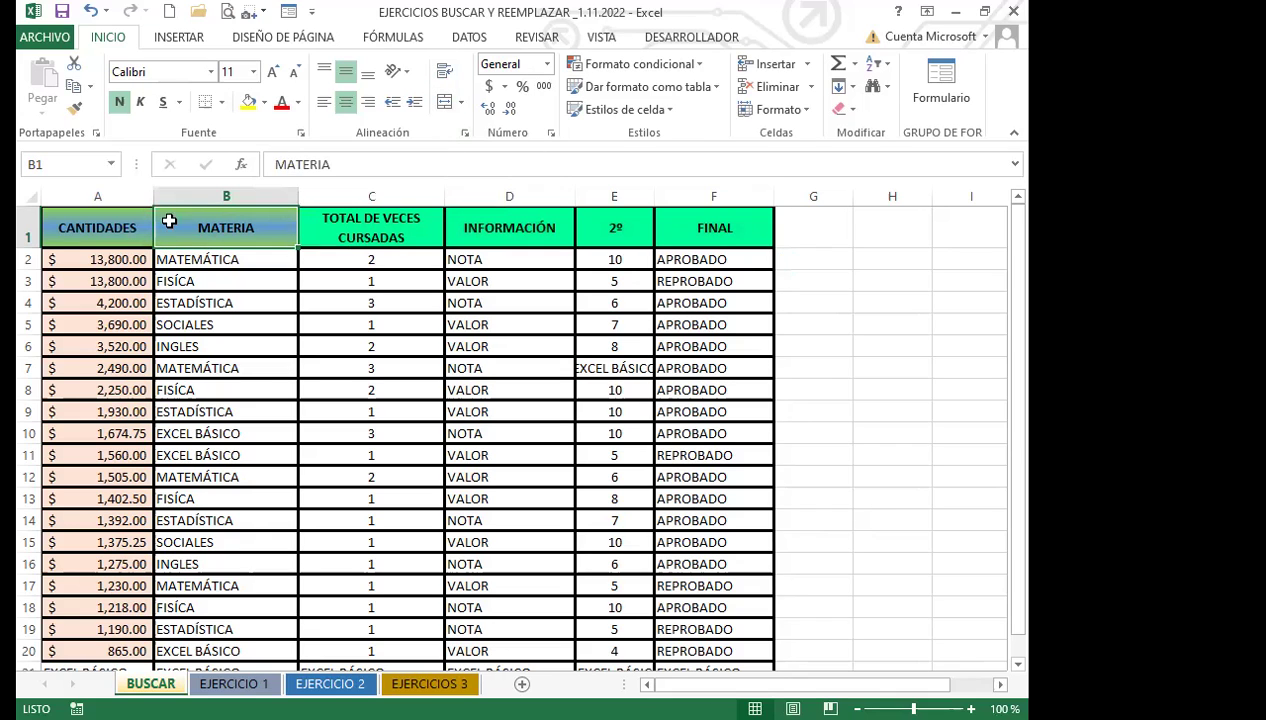
# Alternate between headers A1 and B1 and examine their text-wrap setting against that of header C1.
pyautogui.click(110, 228)
pyautogui.click(197, 224)
pyautogui.click(107, 226)
pyautogui.click(185, 228)
pyautogui.click(135, 228)
pyautogui.click(175, 226)
pyautogui.click(140, 228)
pyautogui.click(197, 228)
pyautogui.click(124, 228)
pyautogui.click(180, 228)
pyautogui.click(414, 236)
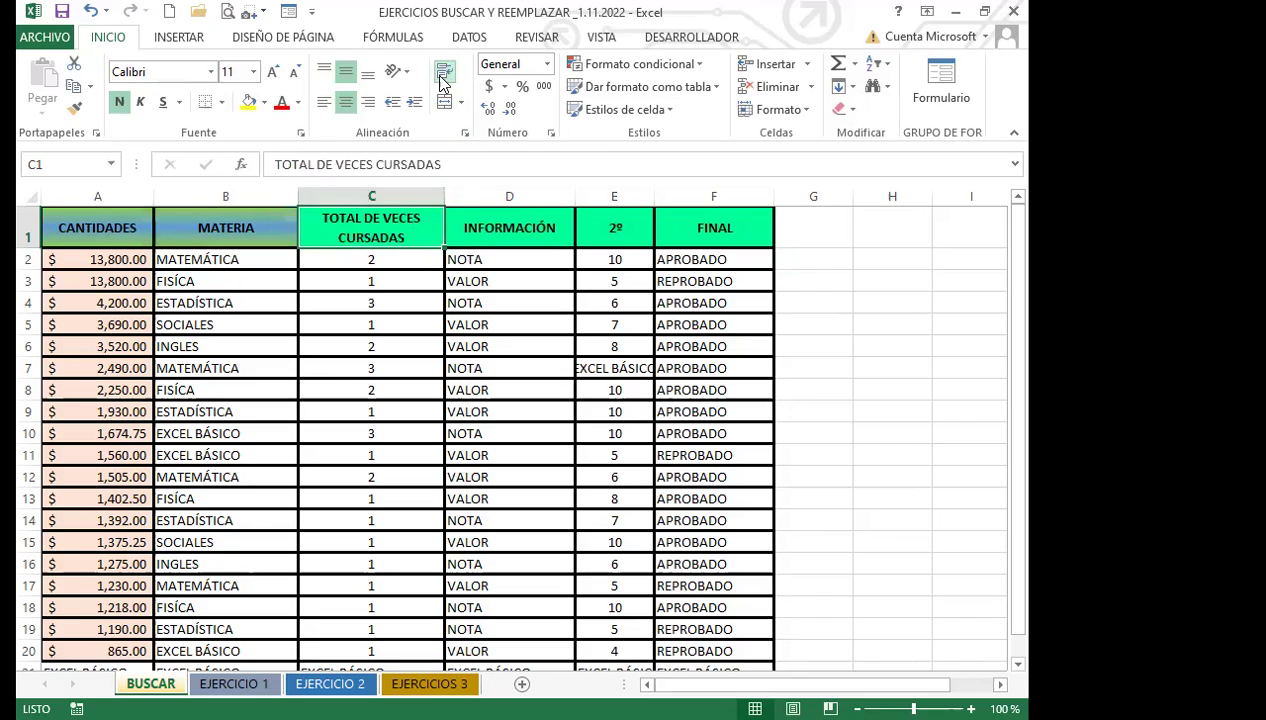
# Apply text wrapping to the whole header row A1:F1 and check the setting on B1.
pyautogui.moveTo(113, 229); pyautogui.dragTo(719, 232)
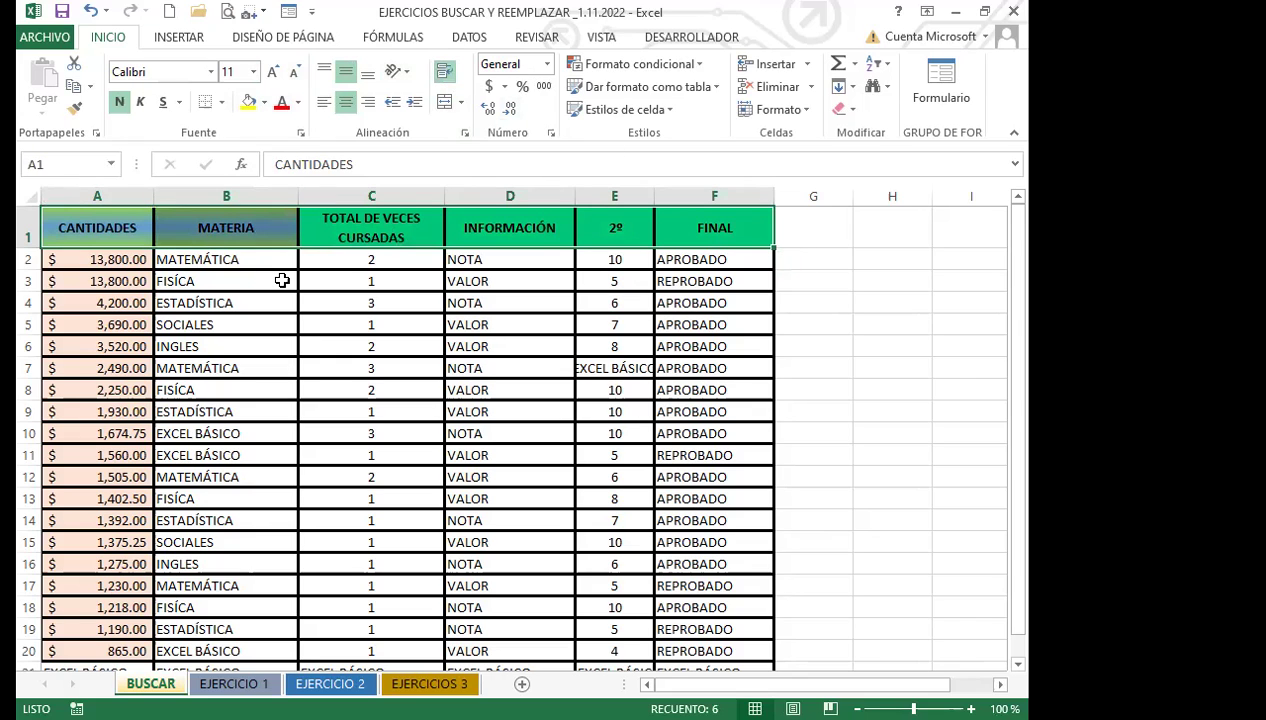
pyautogui.click(280, 280)
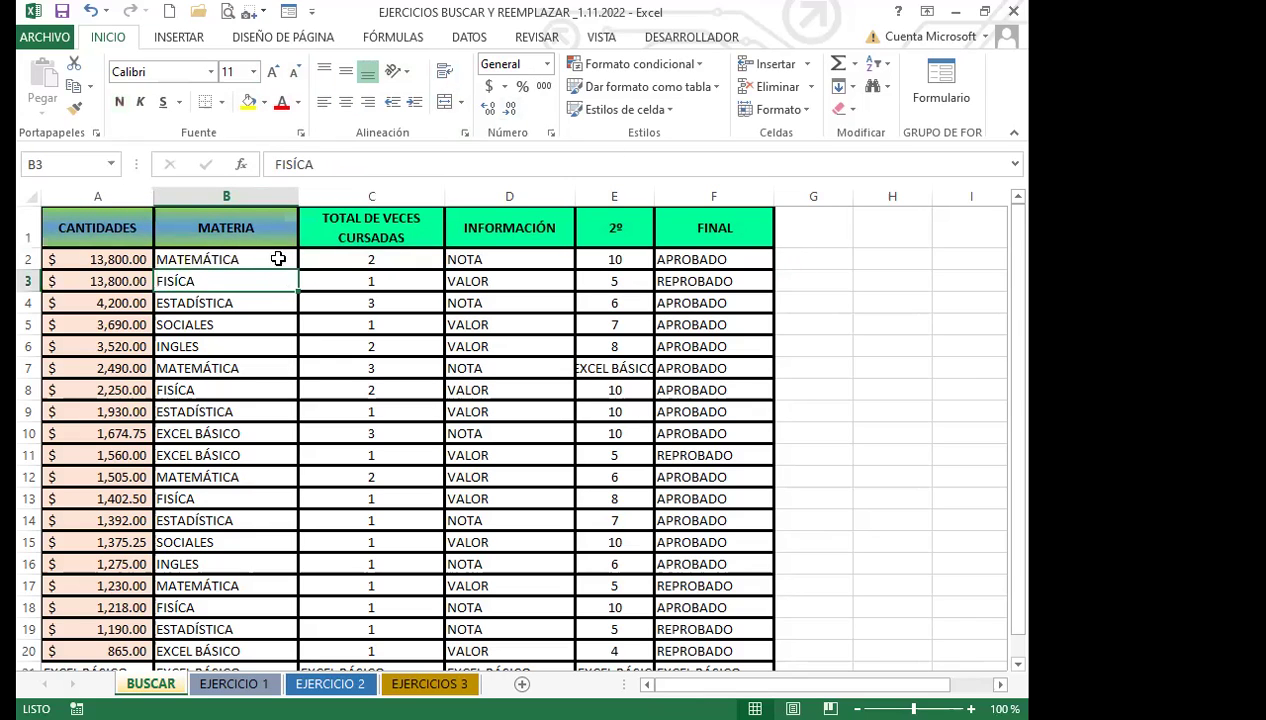
pyautogui.click(276, 220)
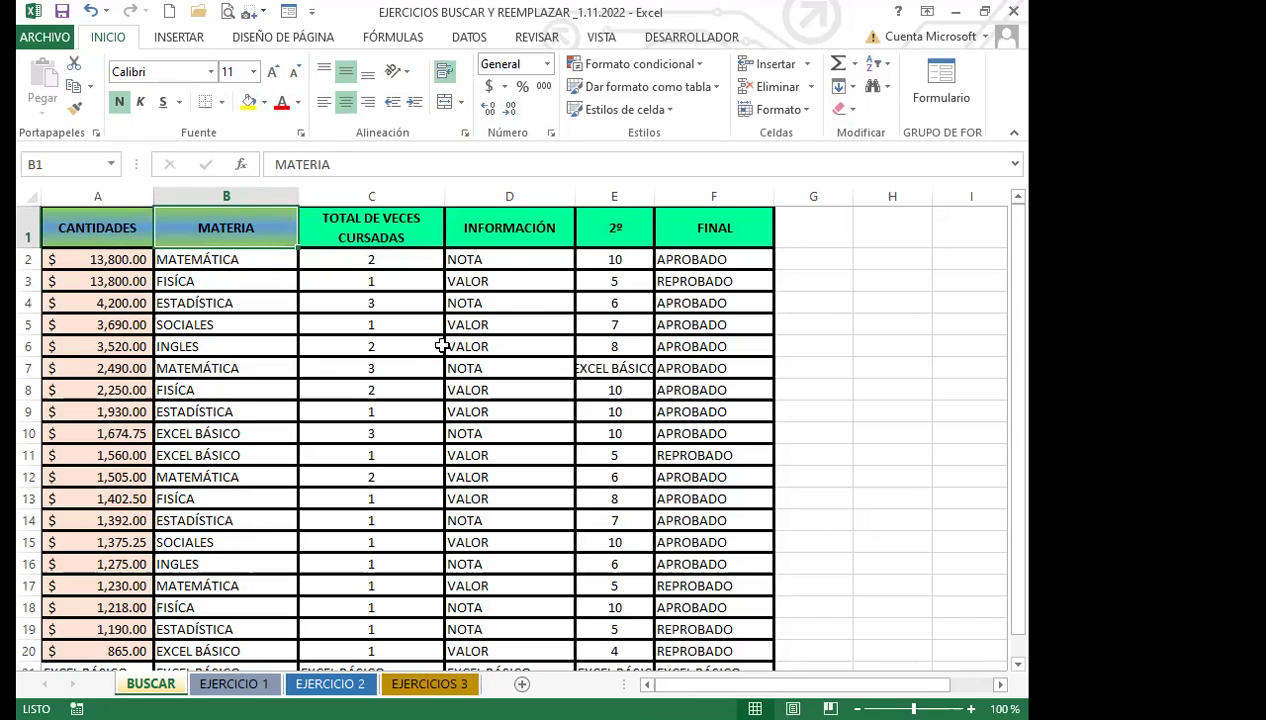
# Try to replace the existing search format with the blue-green gradient in all matching cells of the sheet.
pyautogui.hotkey('ctrl', 'b')
pyautogui.click(508, 394)
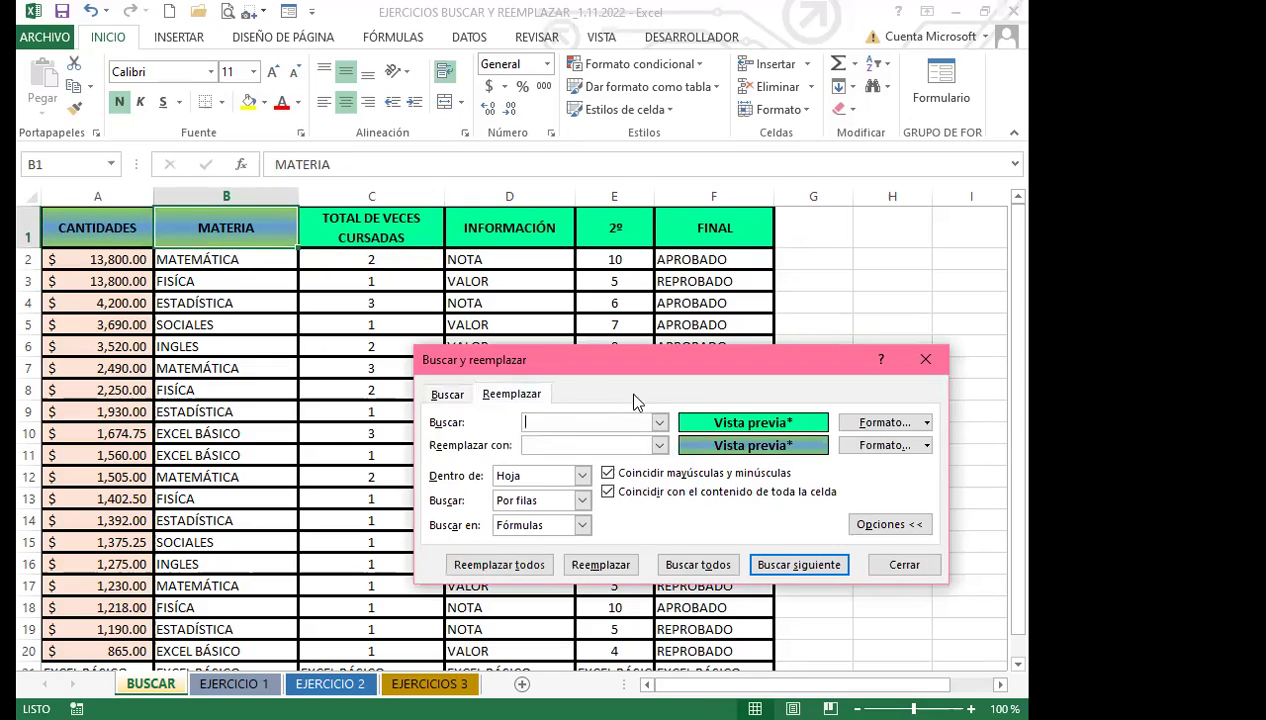
pyautogui.click(500, 565)
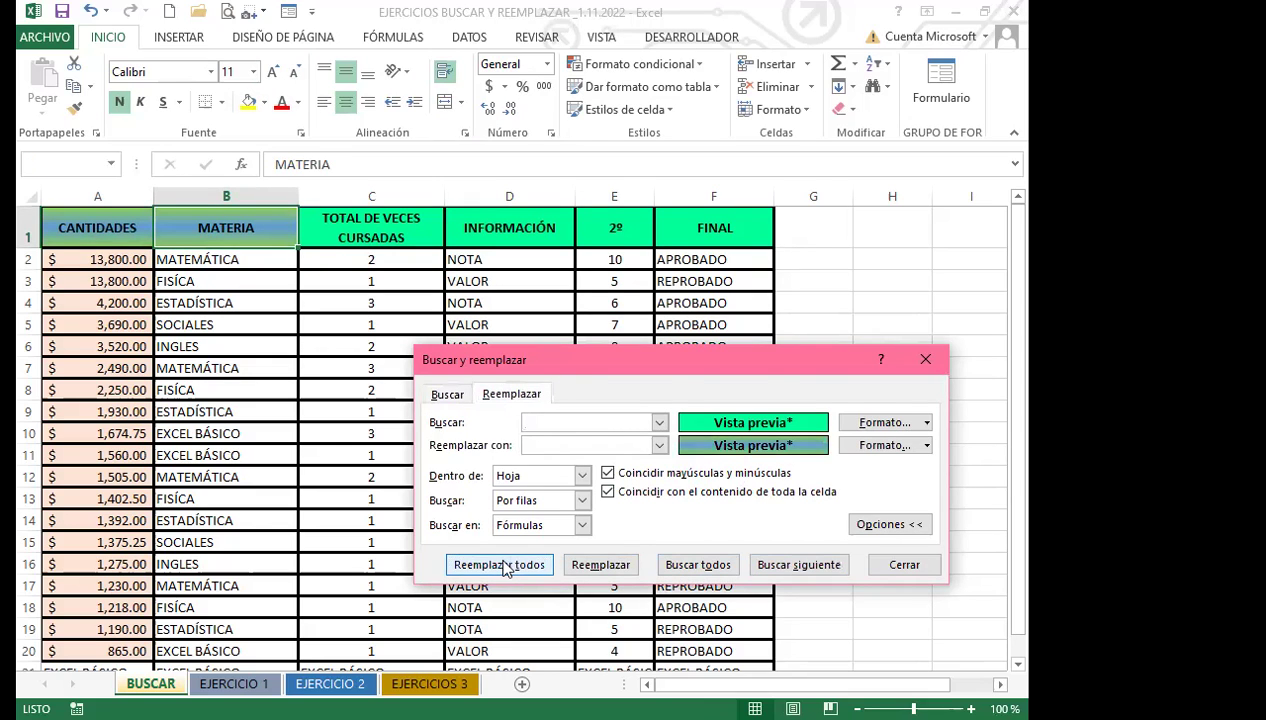
pyautogui.click(516, 436)
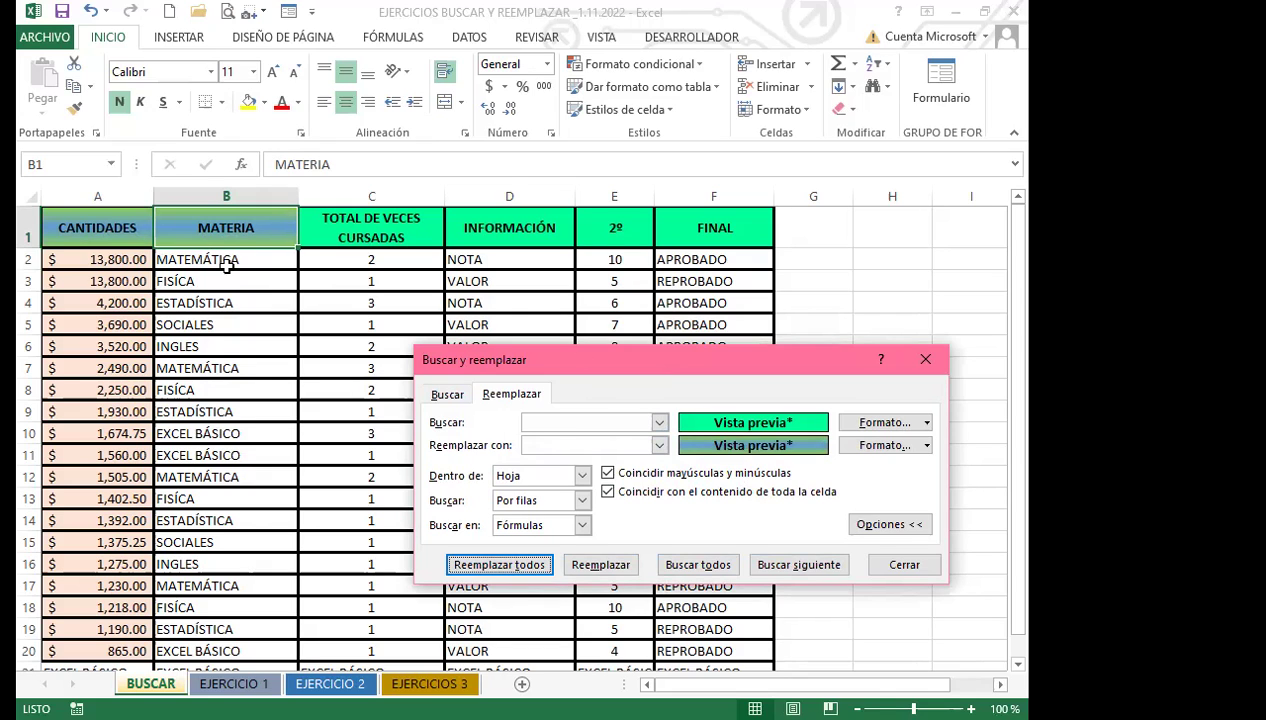
pyautogui.click(205, 228)
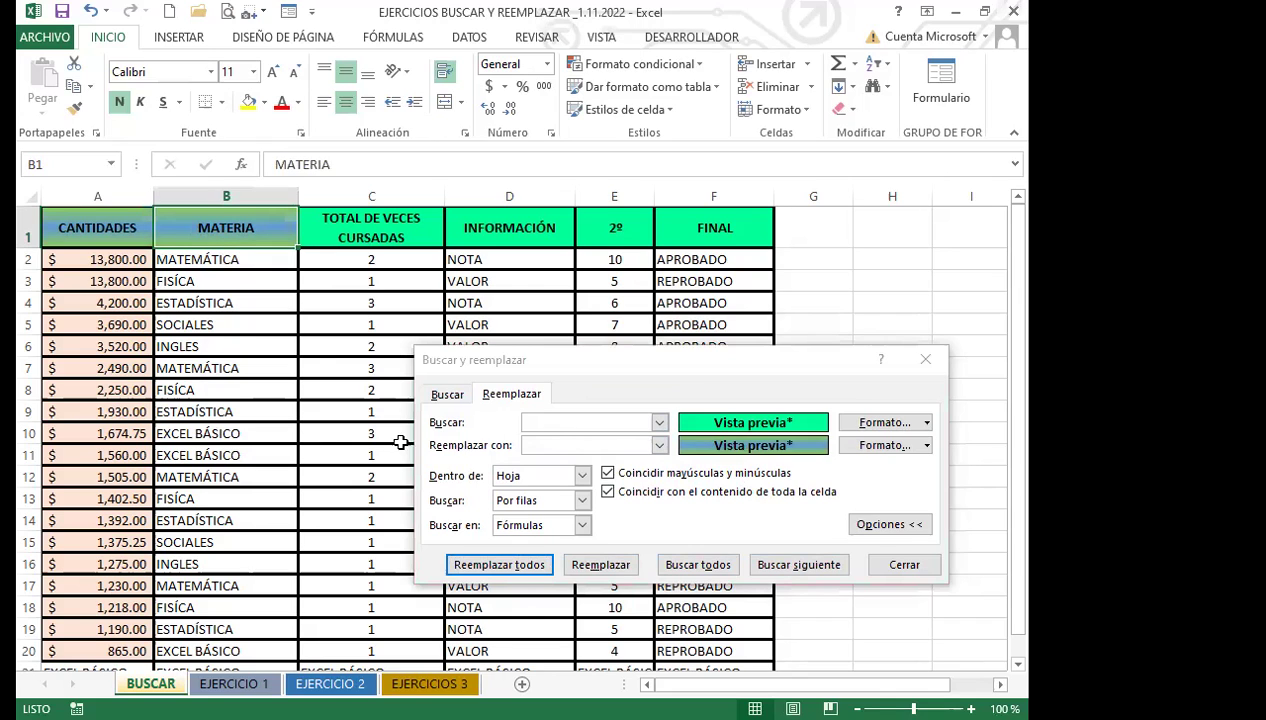
# Set the search format in Buscar y reemplazar by picking it from header cell C1.
pyautogui.click(448, 396)
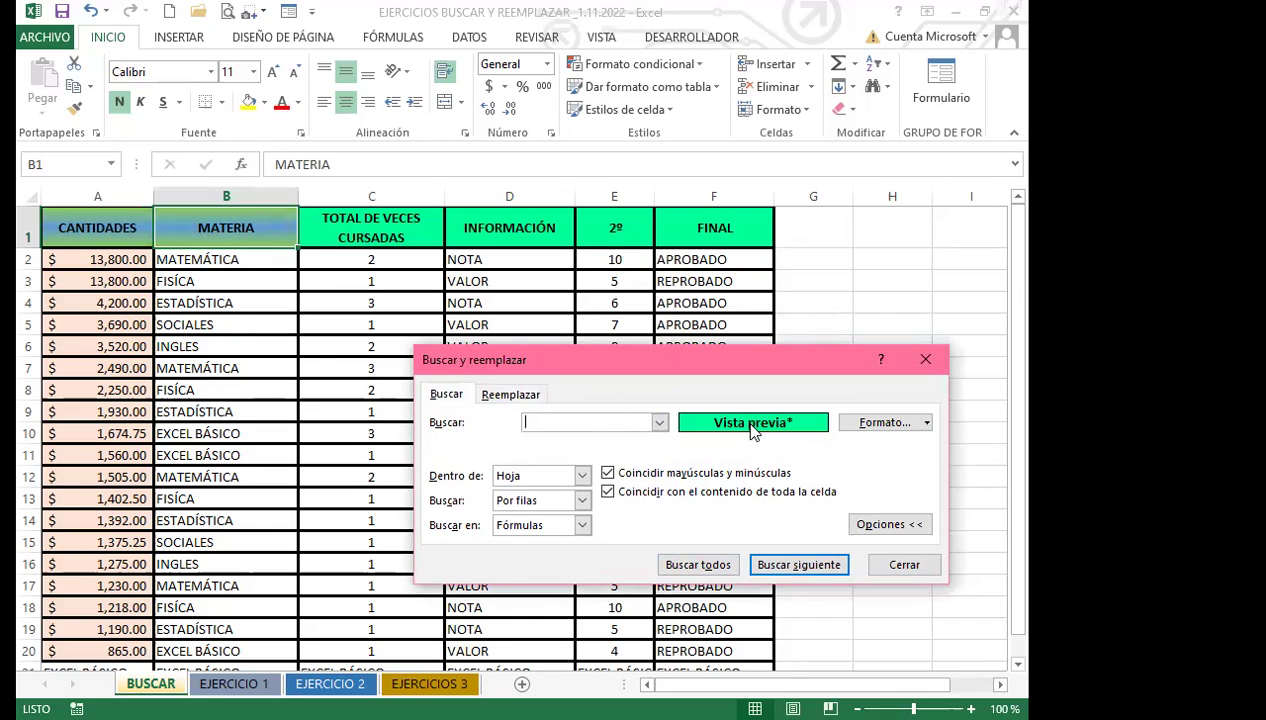
pyautogui.click(928, 425)
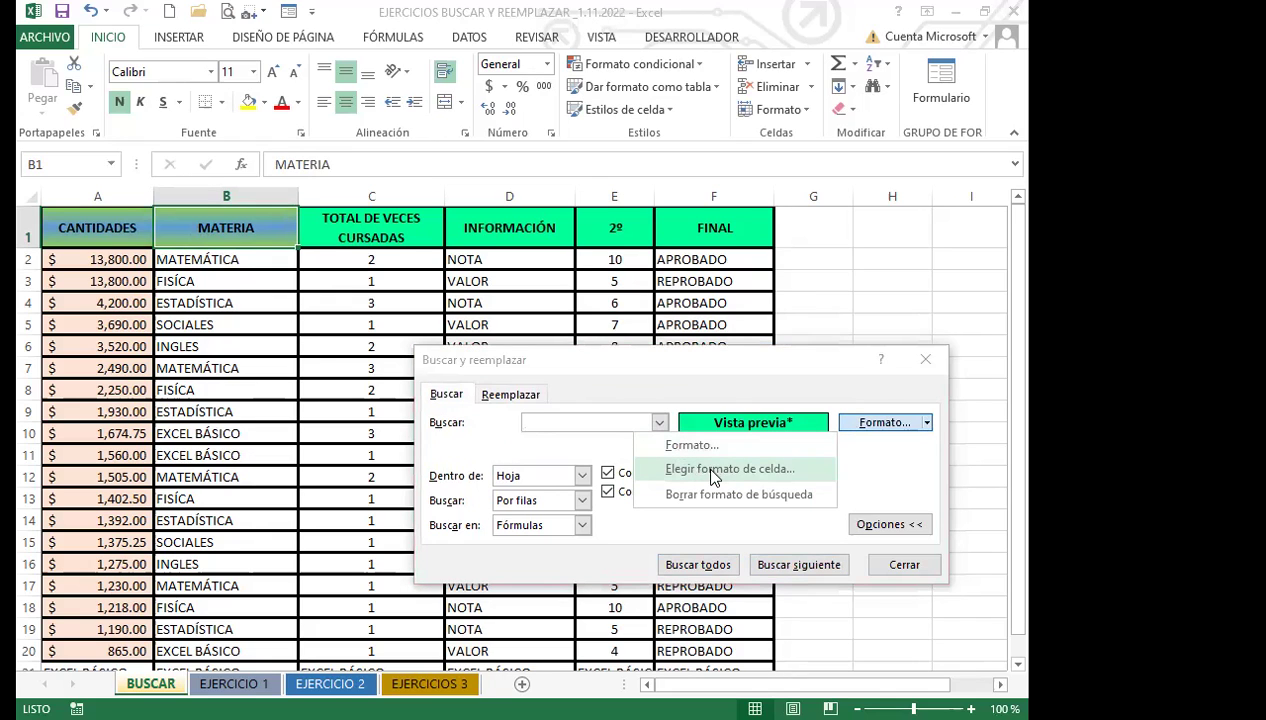
pyautogui.click(712, 470)
pyautogui.click(395, 231)
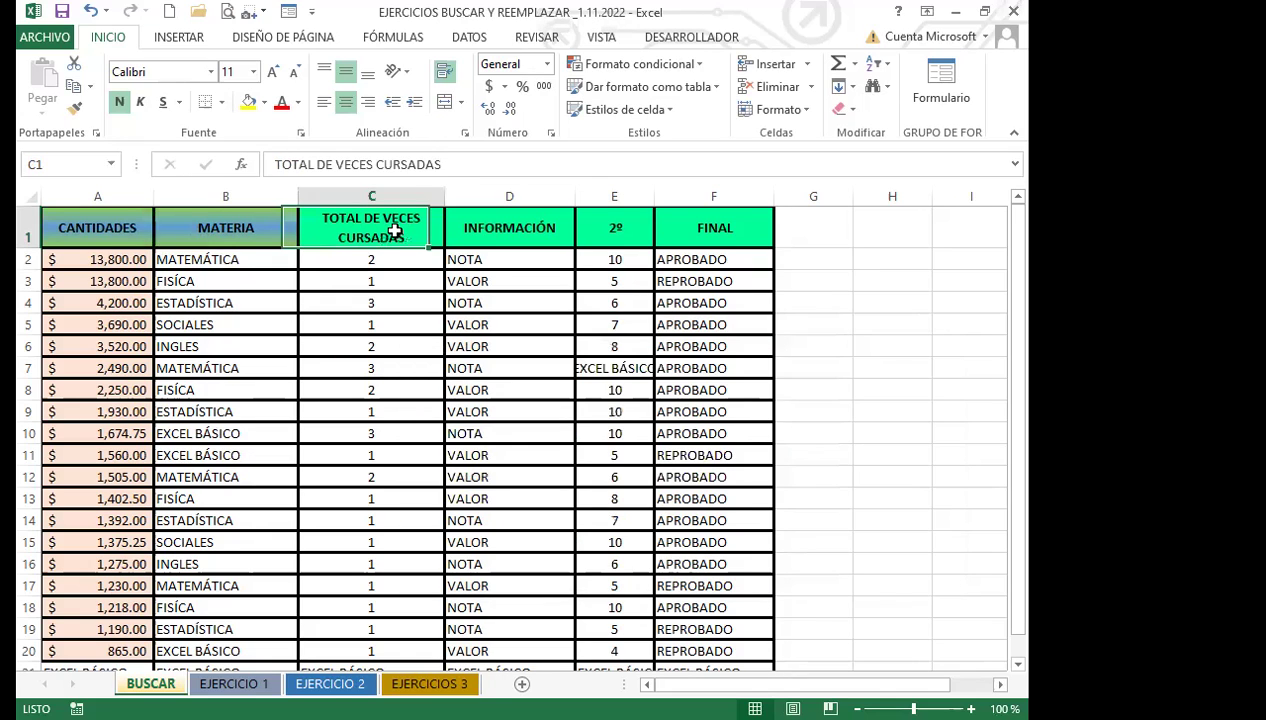
# Turn off uppercase/lowercase matching, replace the green header format with the gradient throughout the sheet, and close Buscar y reemplazar.
pyautogui.click(510, 396)
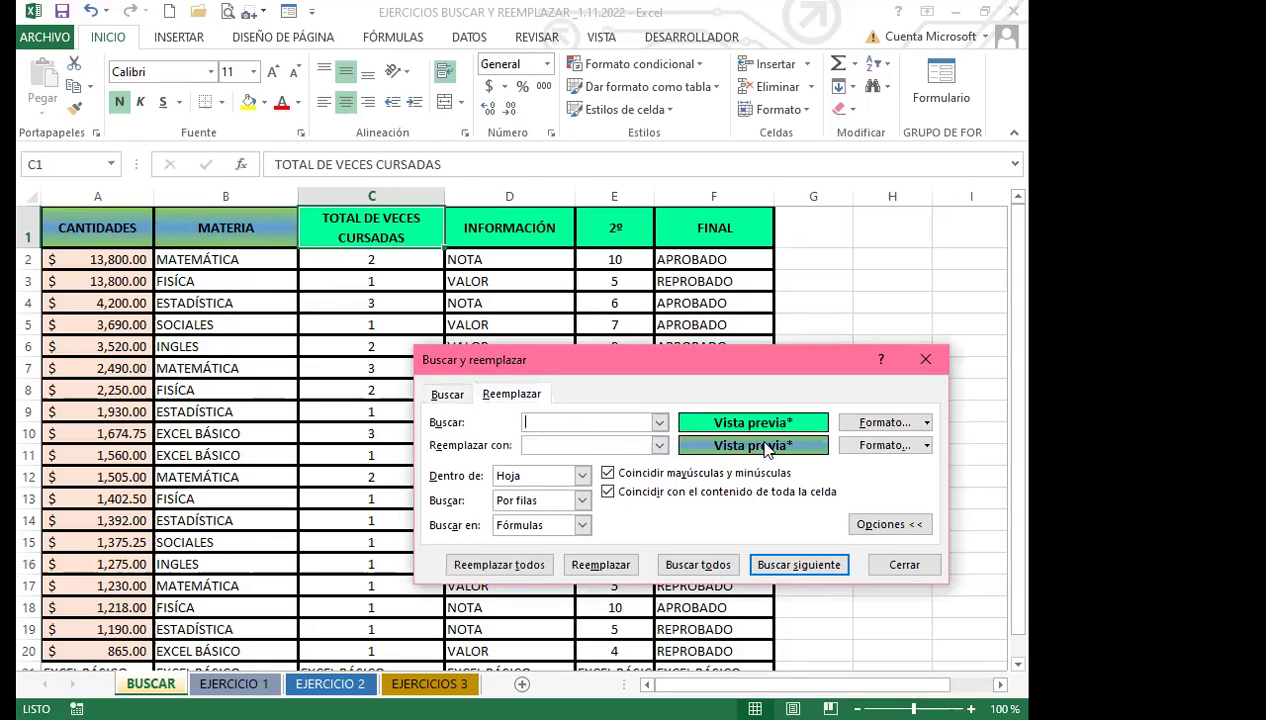
pyautogui.click(612, 473)
pyautogui.click(505, 565)
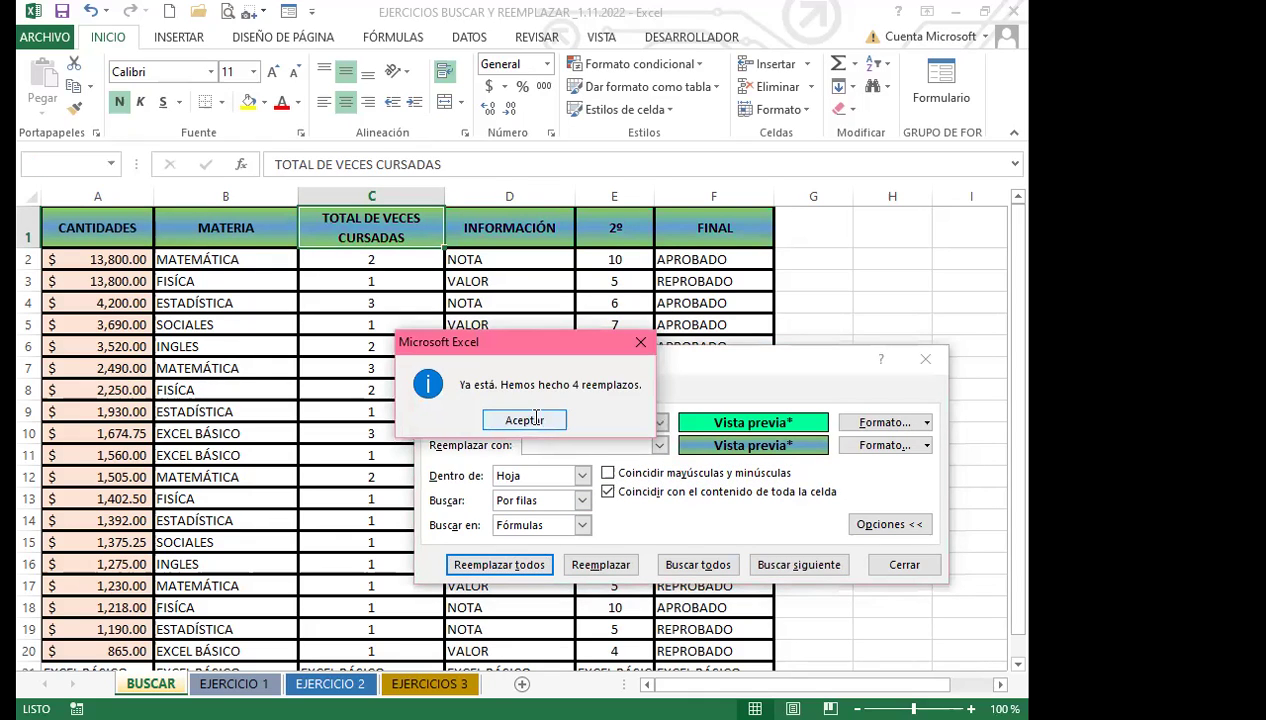
pyautogui.click(525, 420)
pyautogui.click(925, 358)
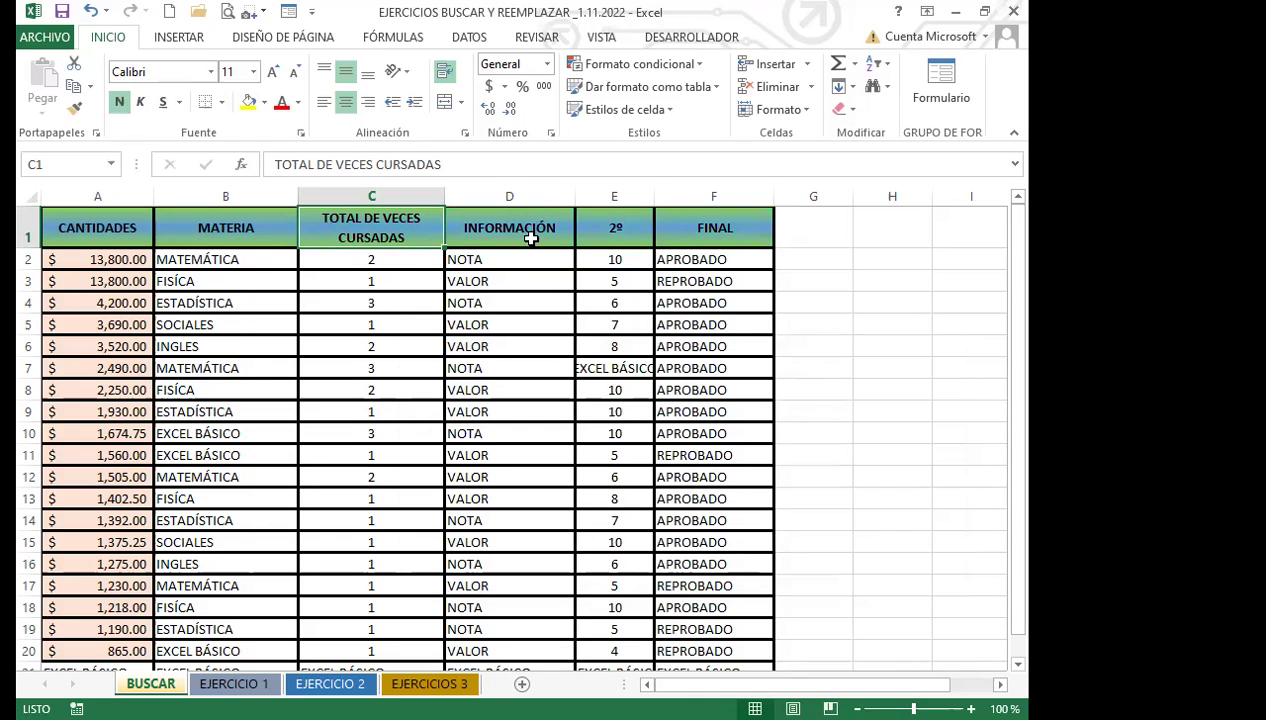
pyautogui.click(531, 238)
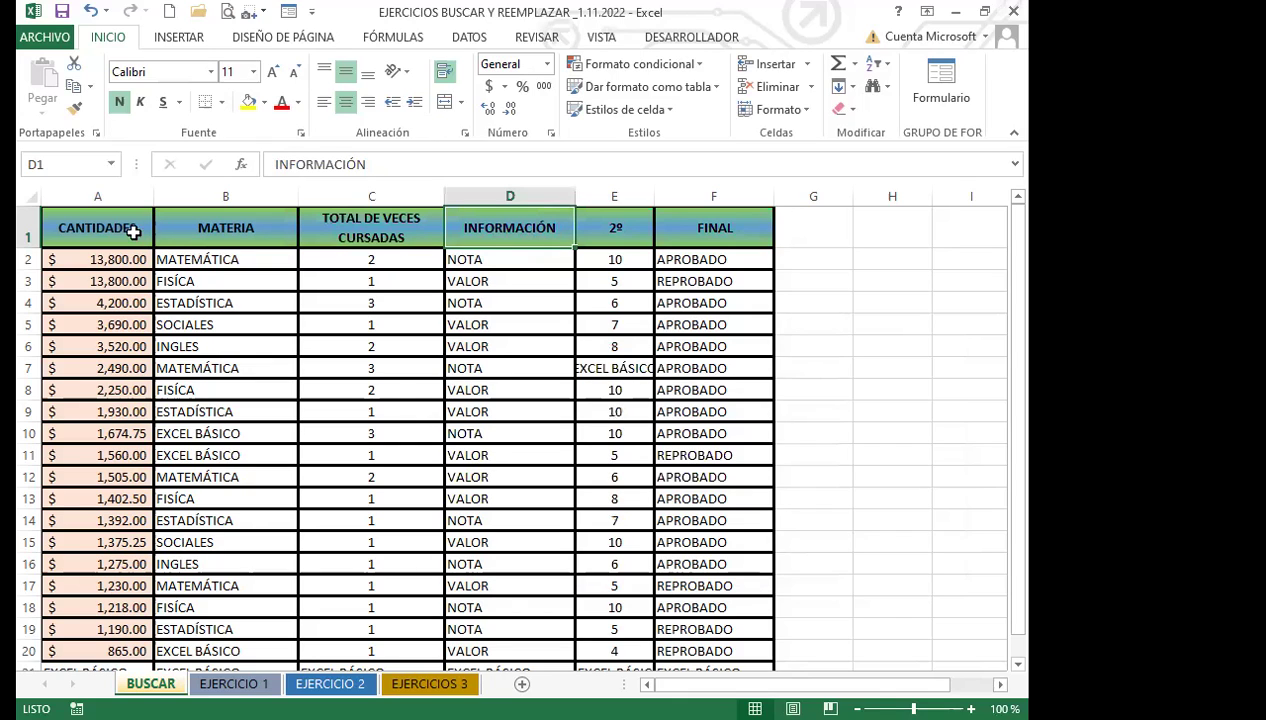
pyautogui.click(386, 236)
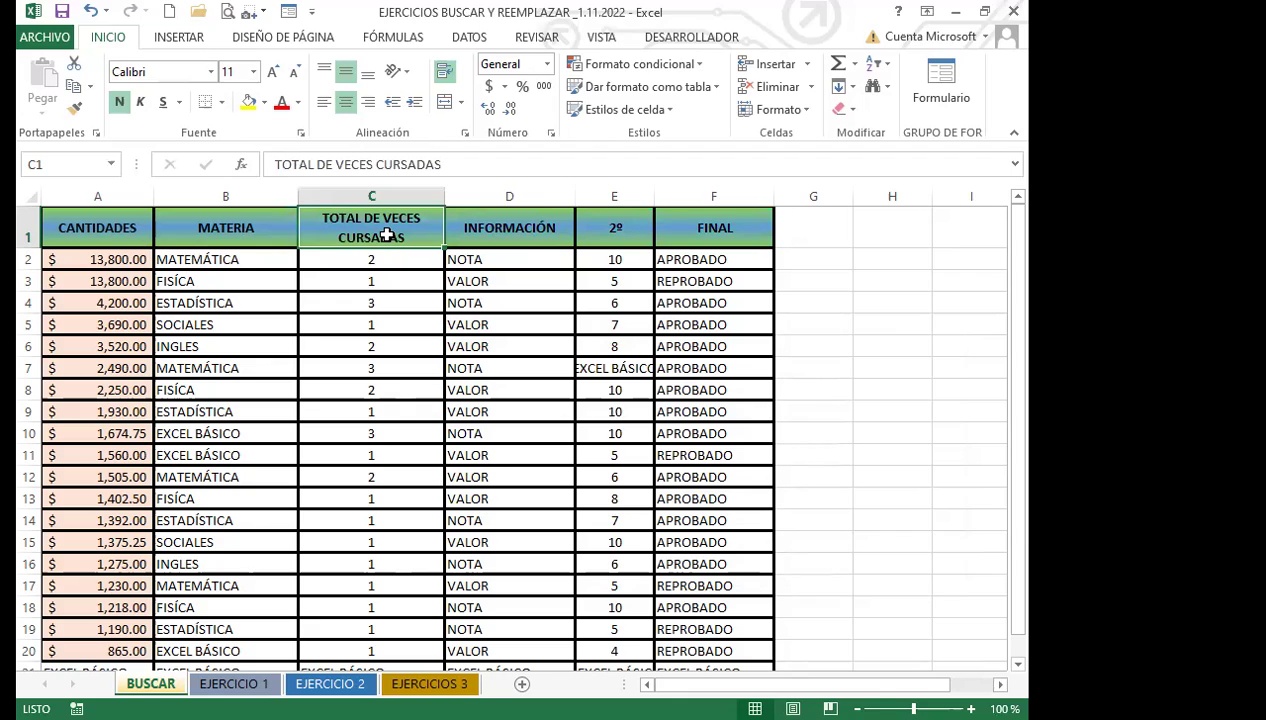
pyautogui.click(231, 230)
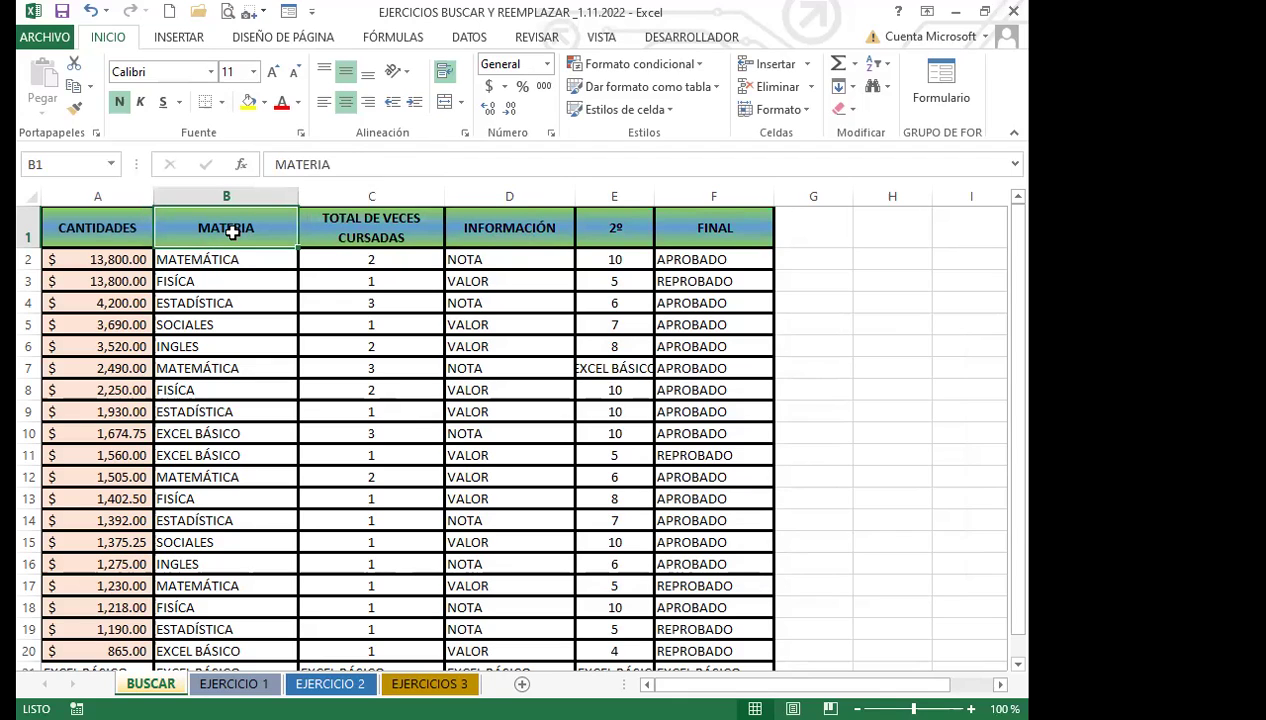
pyautogui.click(424, 238)
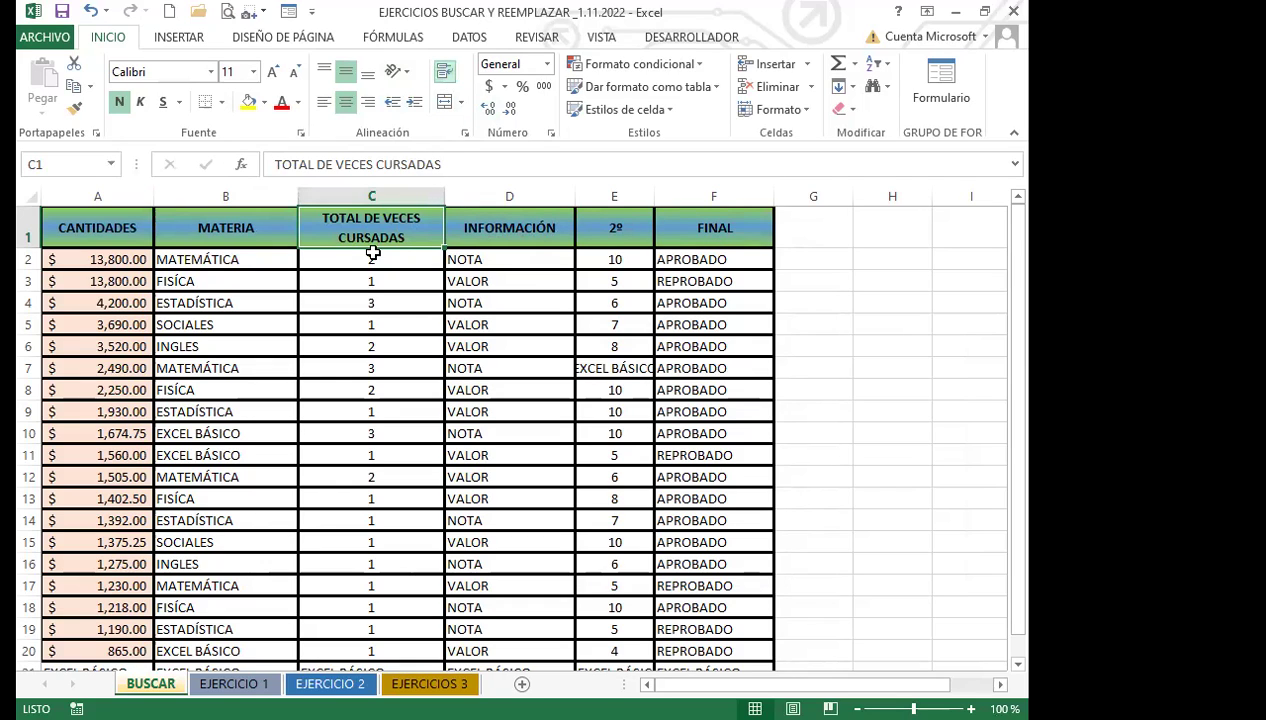
pyautogui.click(100, 228)
pyautogui.click(205, 232)
pyautogui.click(100, 228)
pyautogui.click(210, 233)
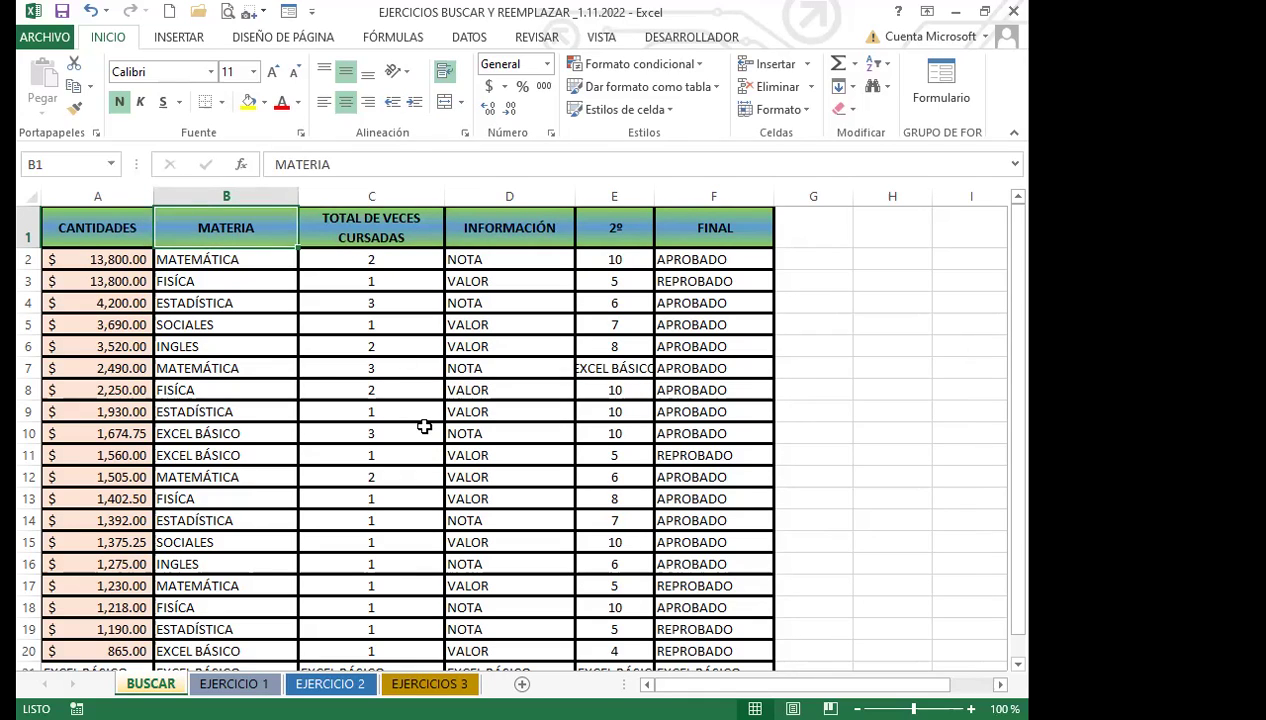
pyautogui.hotkey('ctrl', 'b')
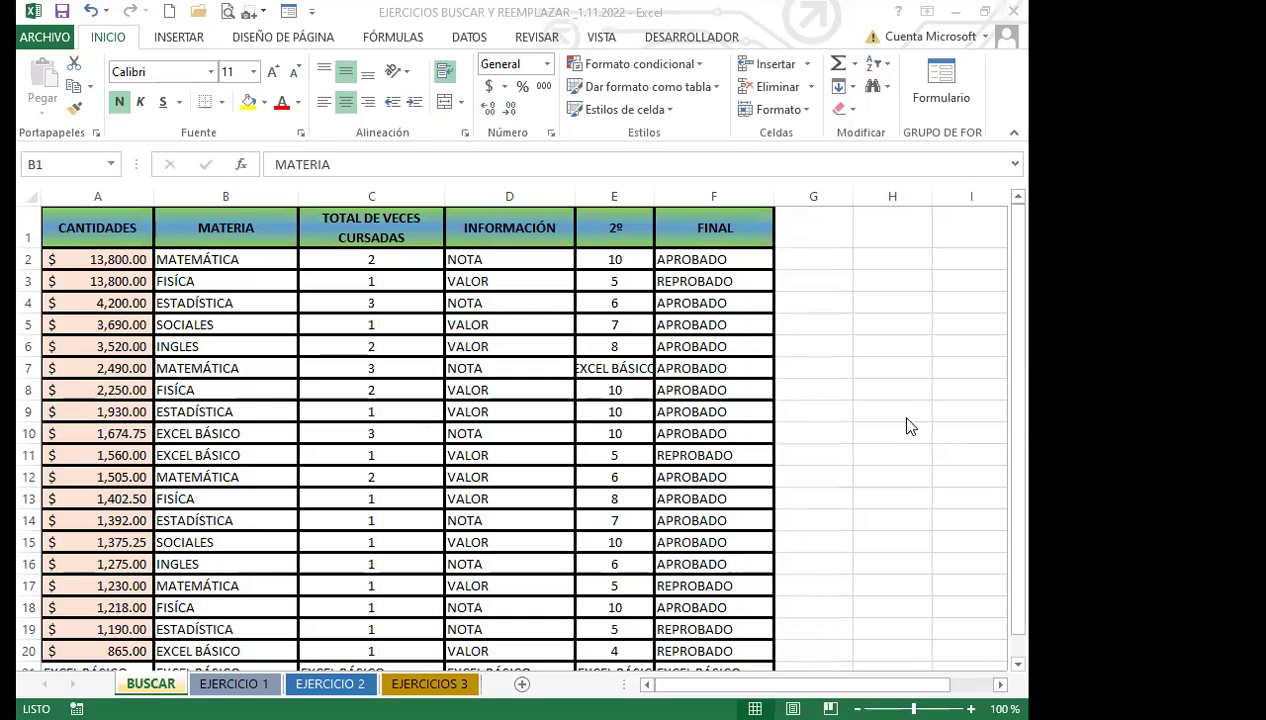
# Open Find and Replace on the BUSCAR sheet and clear the stored search format.
pyautogui.click(842, 434)
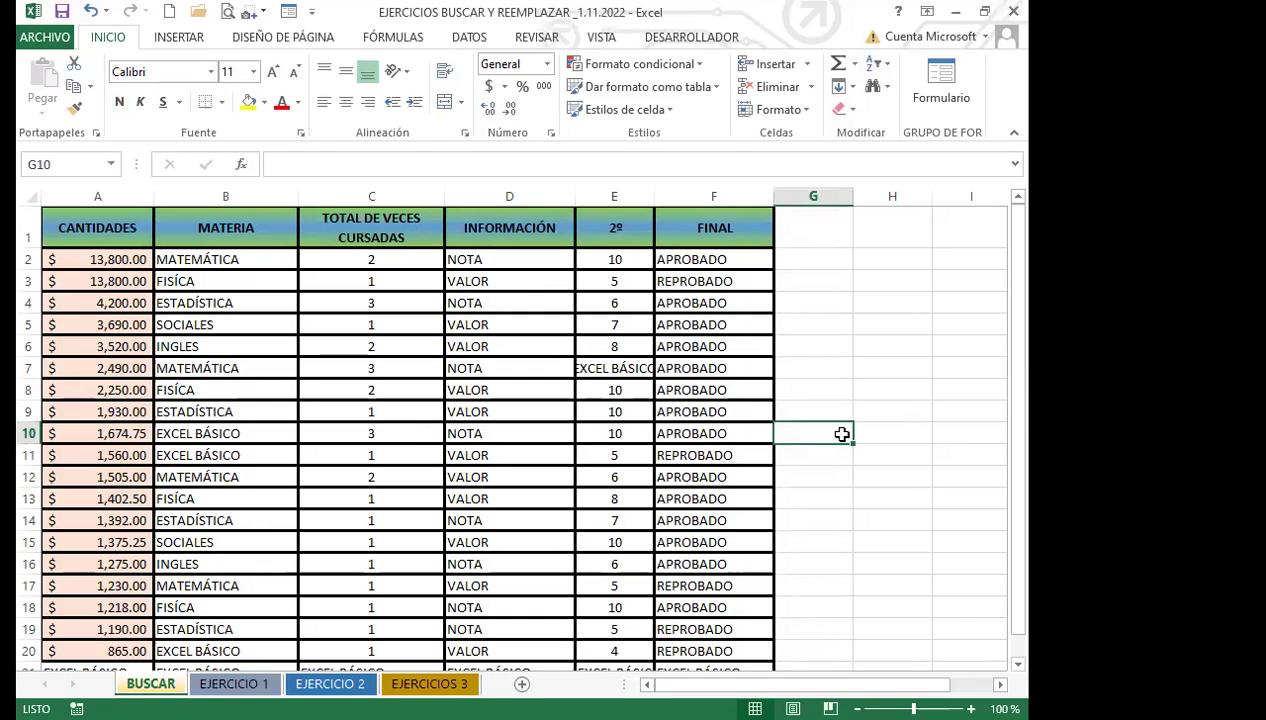
pyautogui.hotkey('ctrl', 'b')
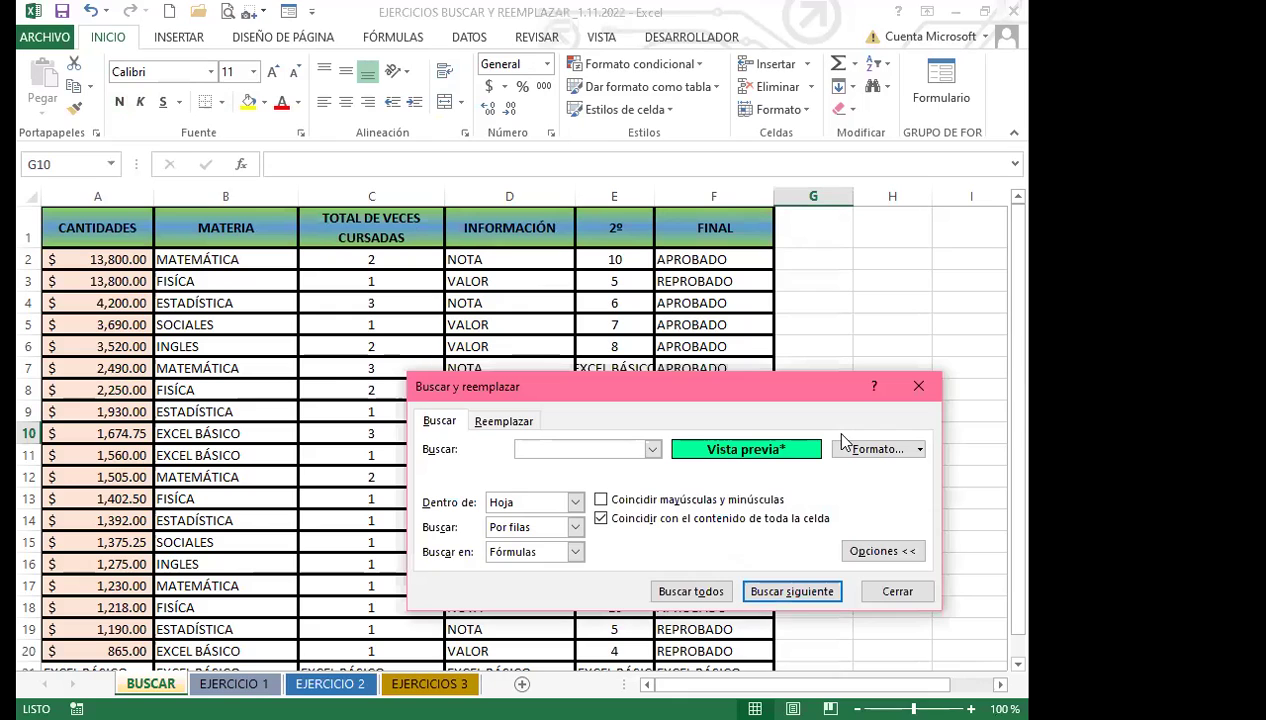
pyautogui.moveTo(691, 389); pyautogui.dragTo(614, 294)
pyautogui.click(361, 328)
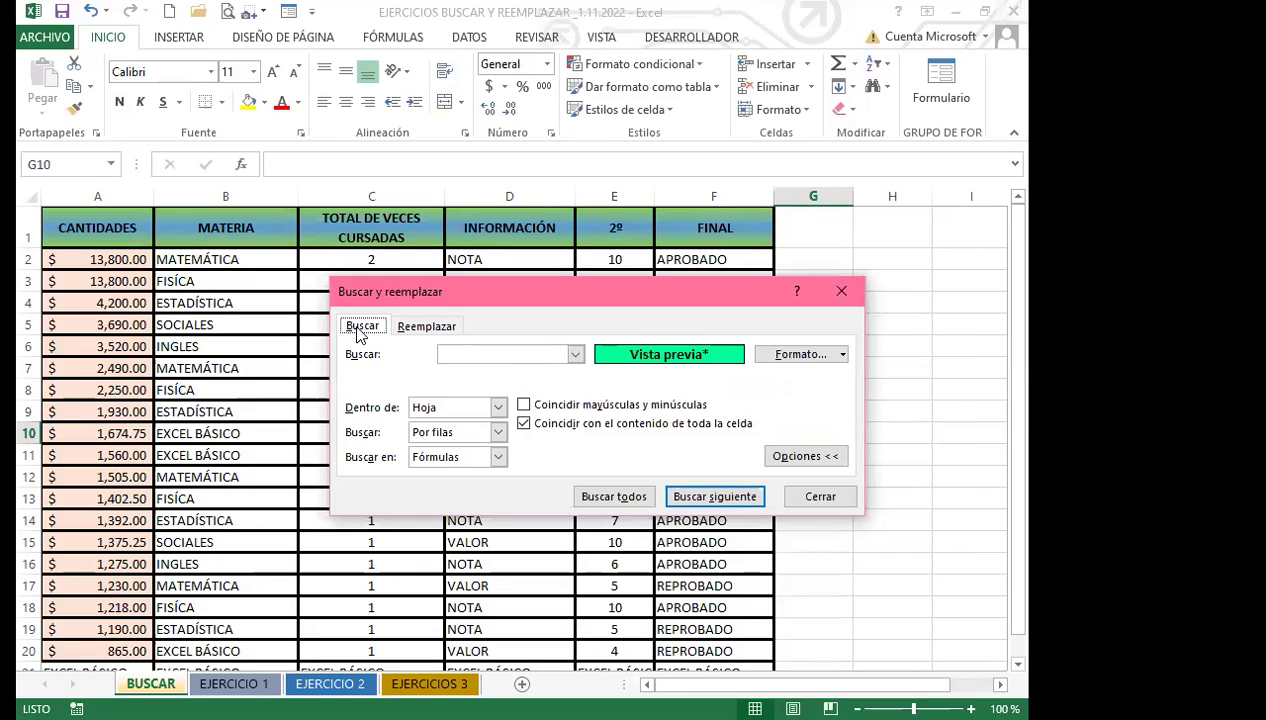
pyautogui.click(843, 355)
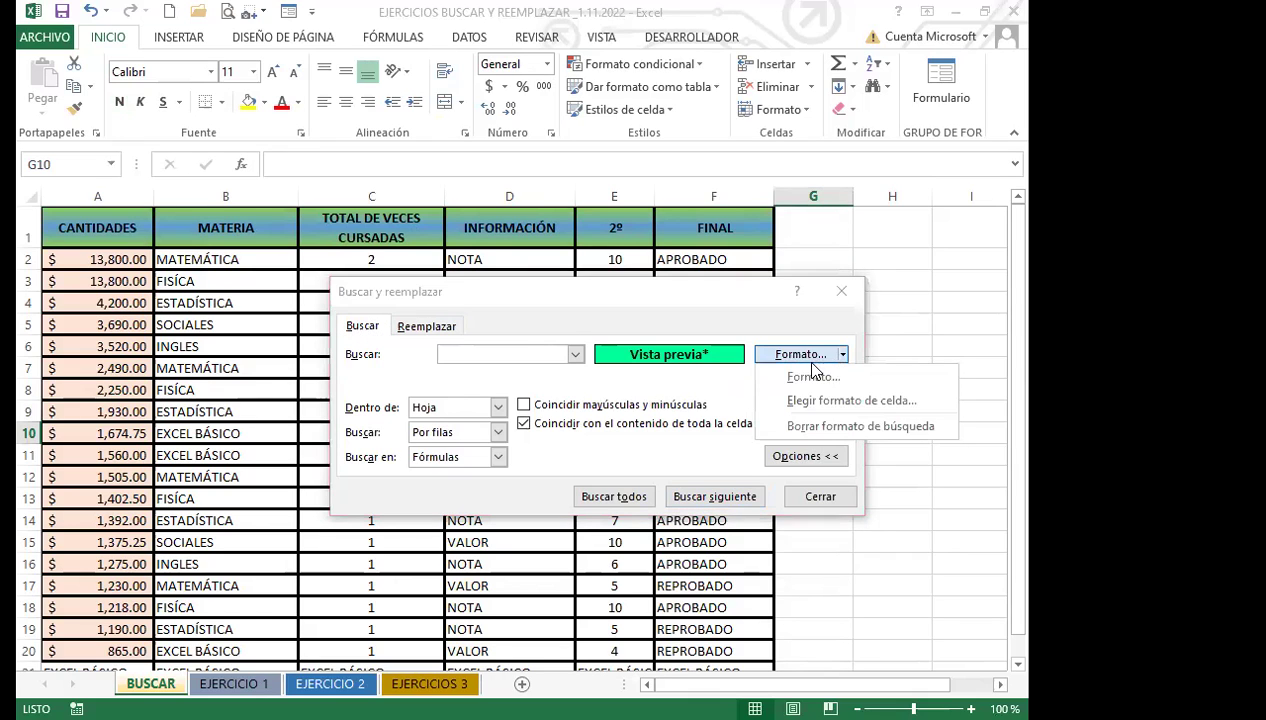
pyautogui.click(816, 428)
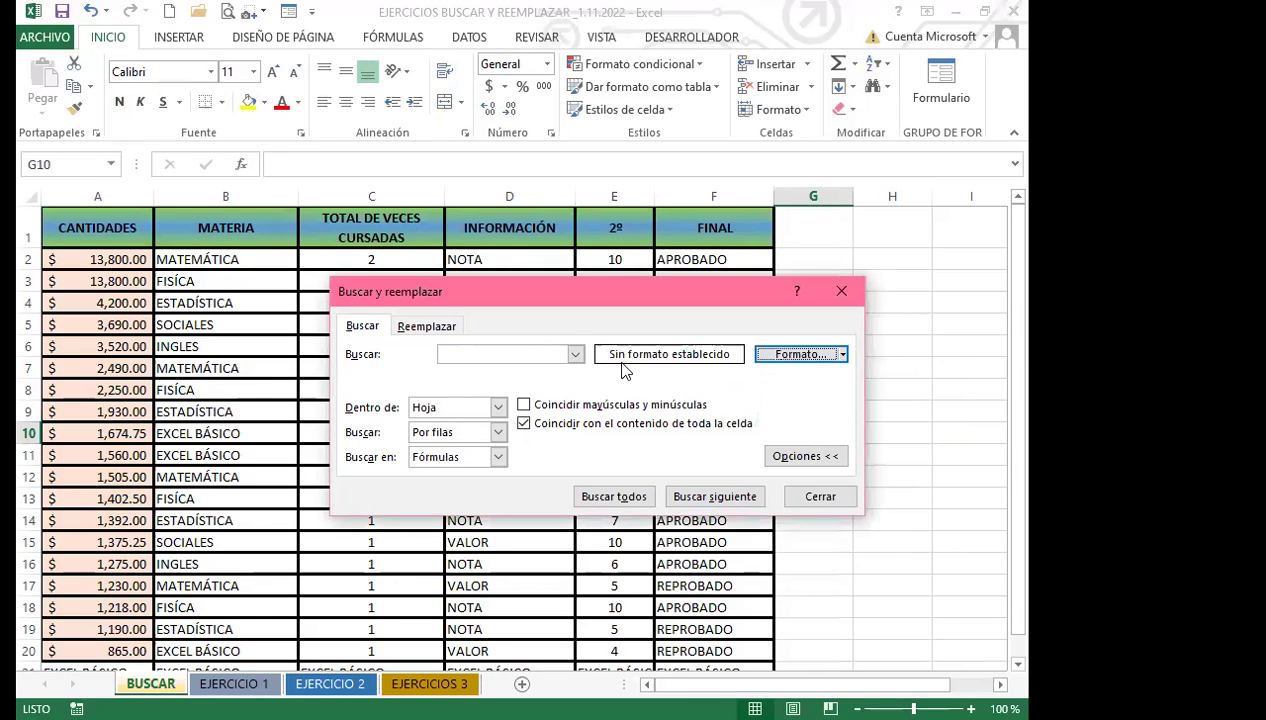
# Clear the stored replacement format, leaving the Find and Replace dialog open.
pyautogui.click(436, 330)
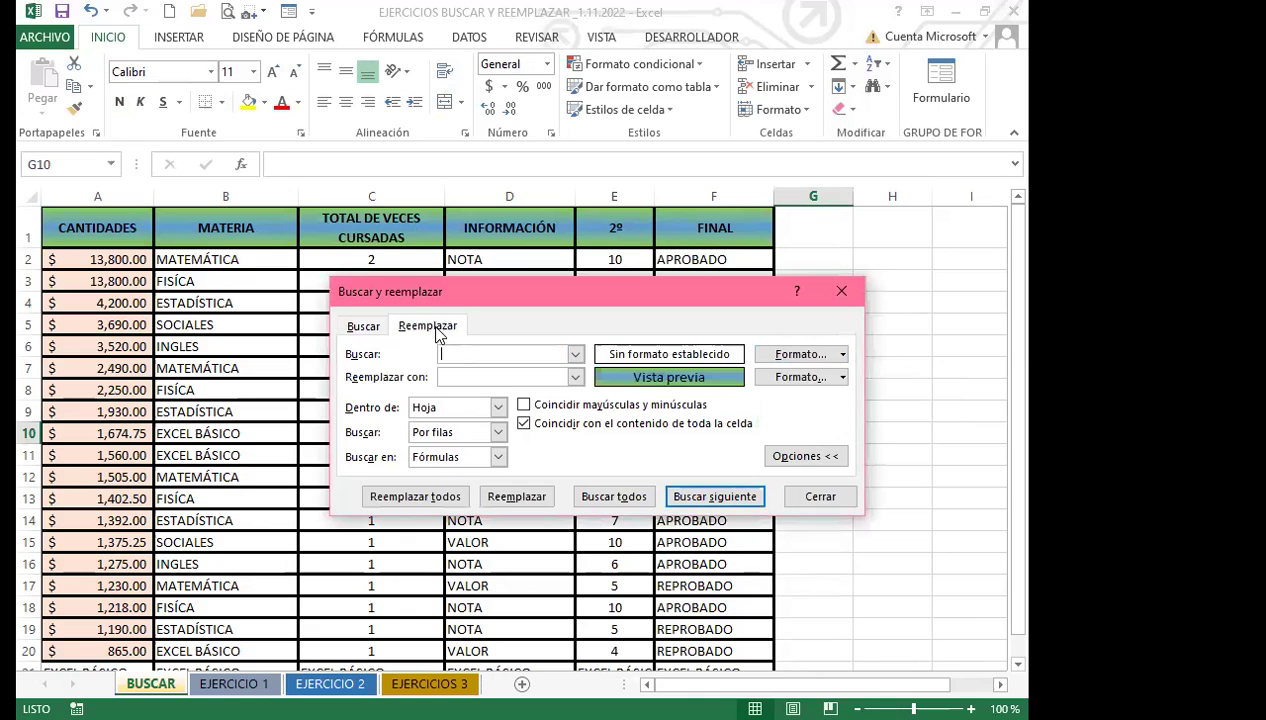
pyautogui.click(843, 377)
pyautogui.click(816, 446)
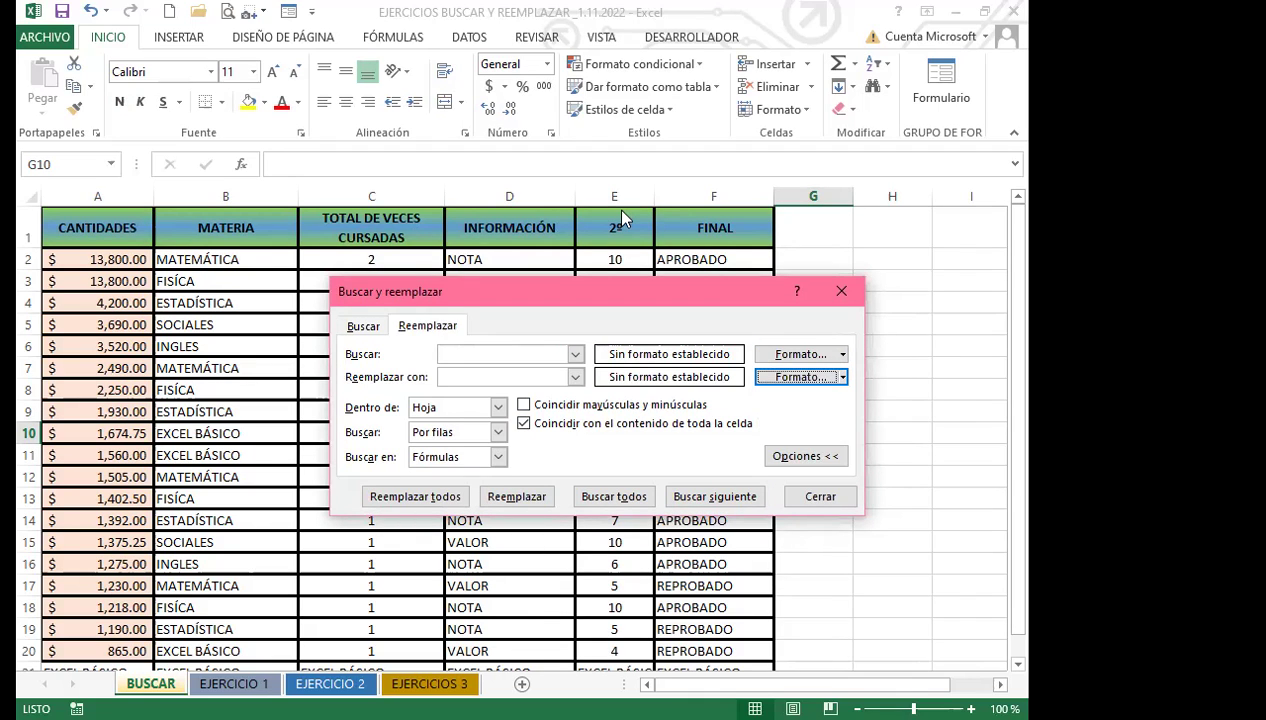
pyautogui.moveTo(652, 289); pyautogui.dragTo(767, 273)
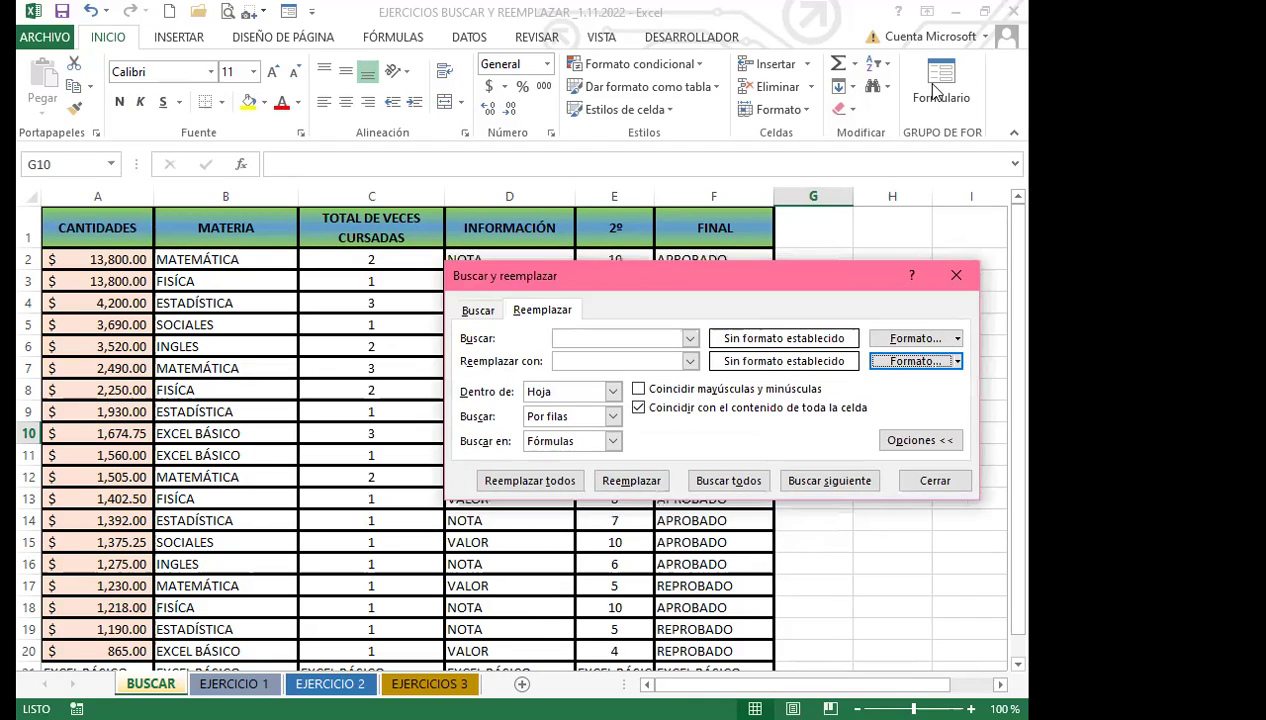
# Set the search format by sampling the formatting of cell A2 in the CANTIDADES column.
pyautogui.click(474, 311)
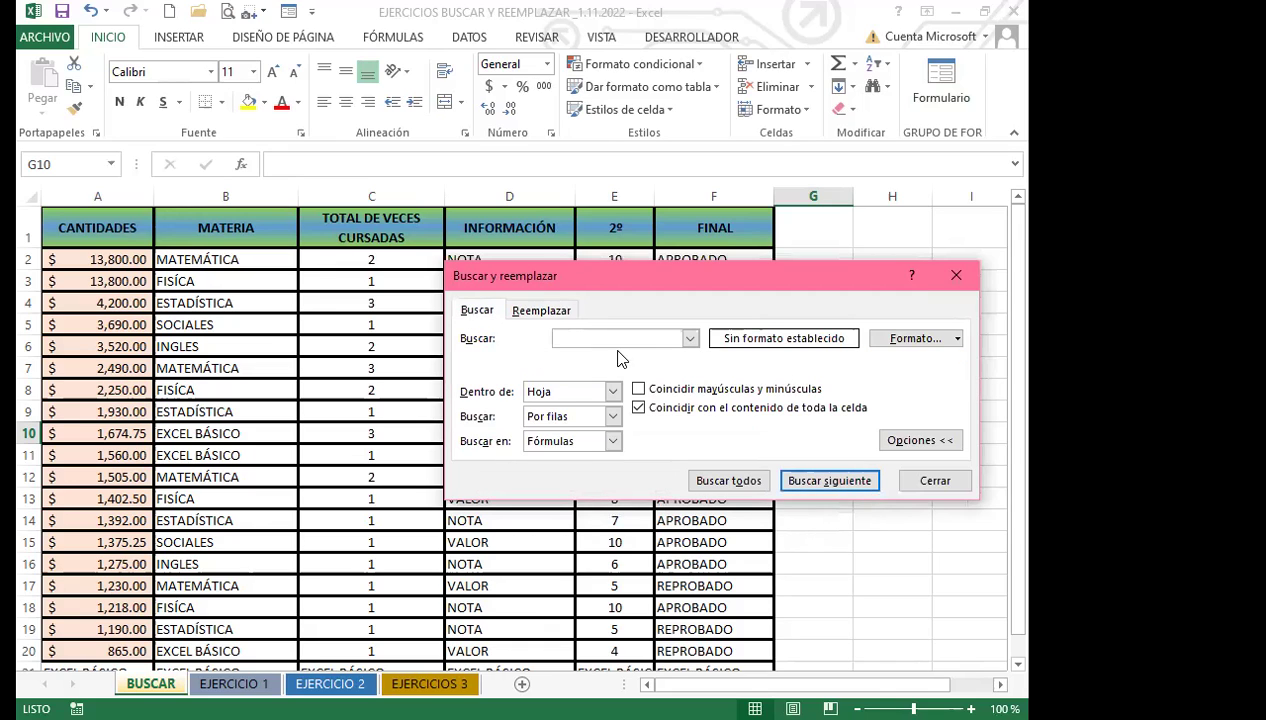
pyautogui.click(956, 338)
pyautogui.click(737, 386)
pyautogui.click(87, 258)
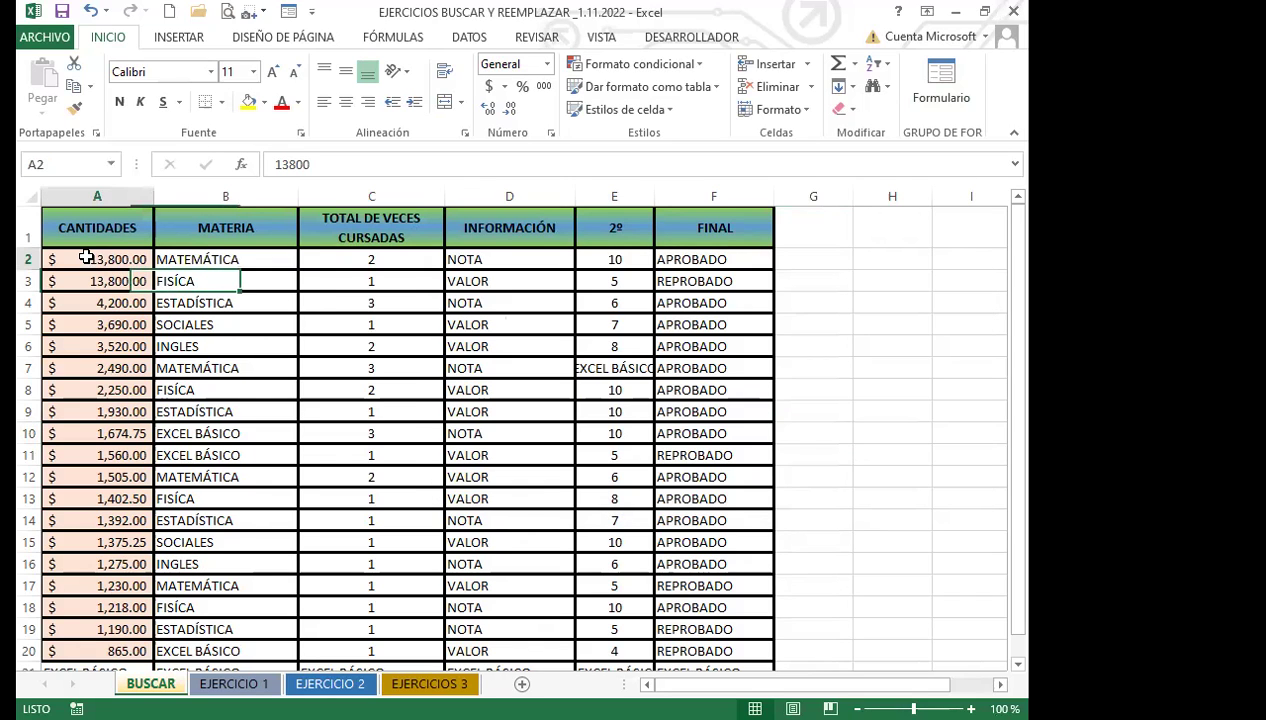
# Define the replacement format's fill as a thin horizontal stripe pattern in light orange.
pyautogui.click(540, 311)
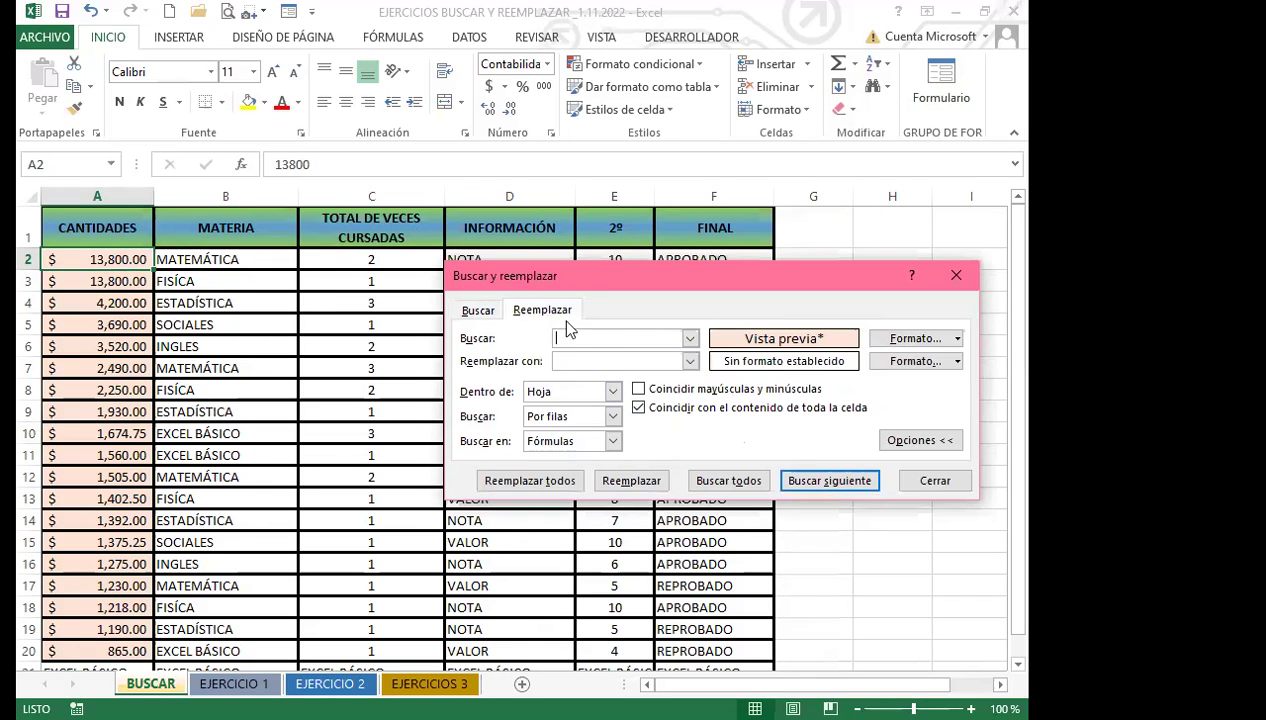
pyautogui.click(952, 361)
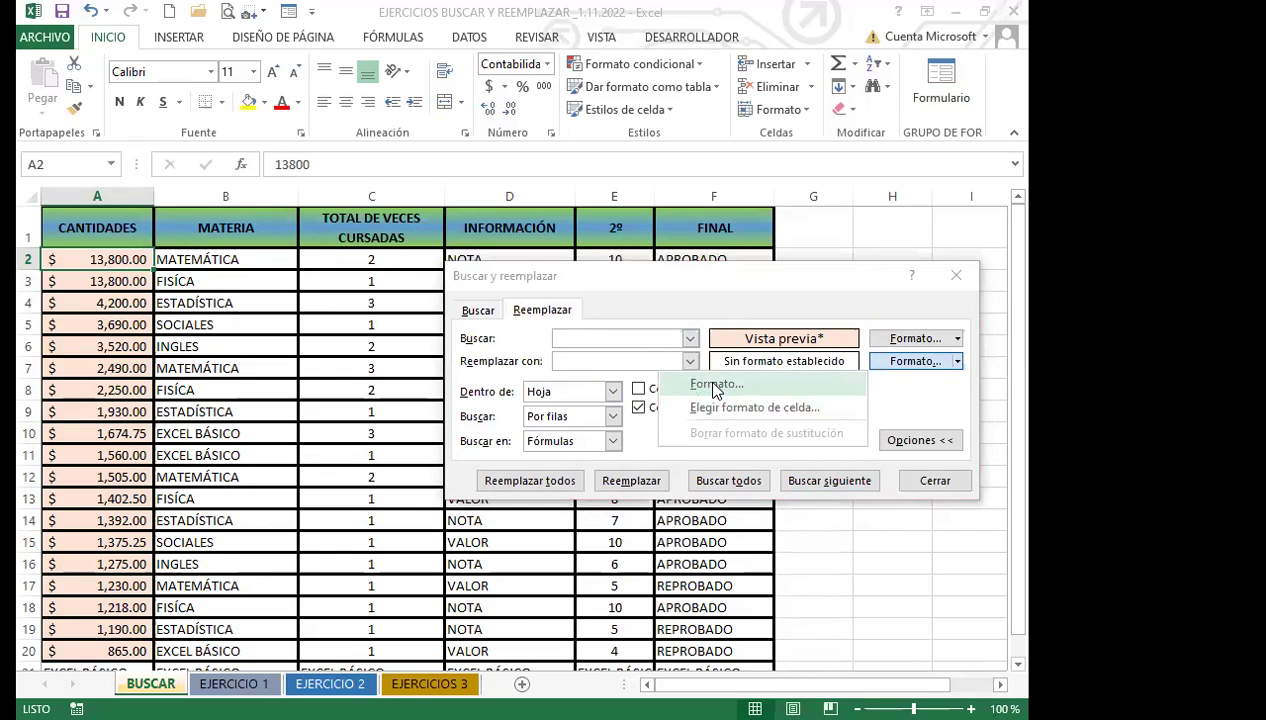
pyautogui.click(716, 386)
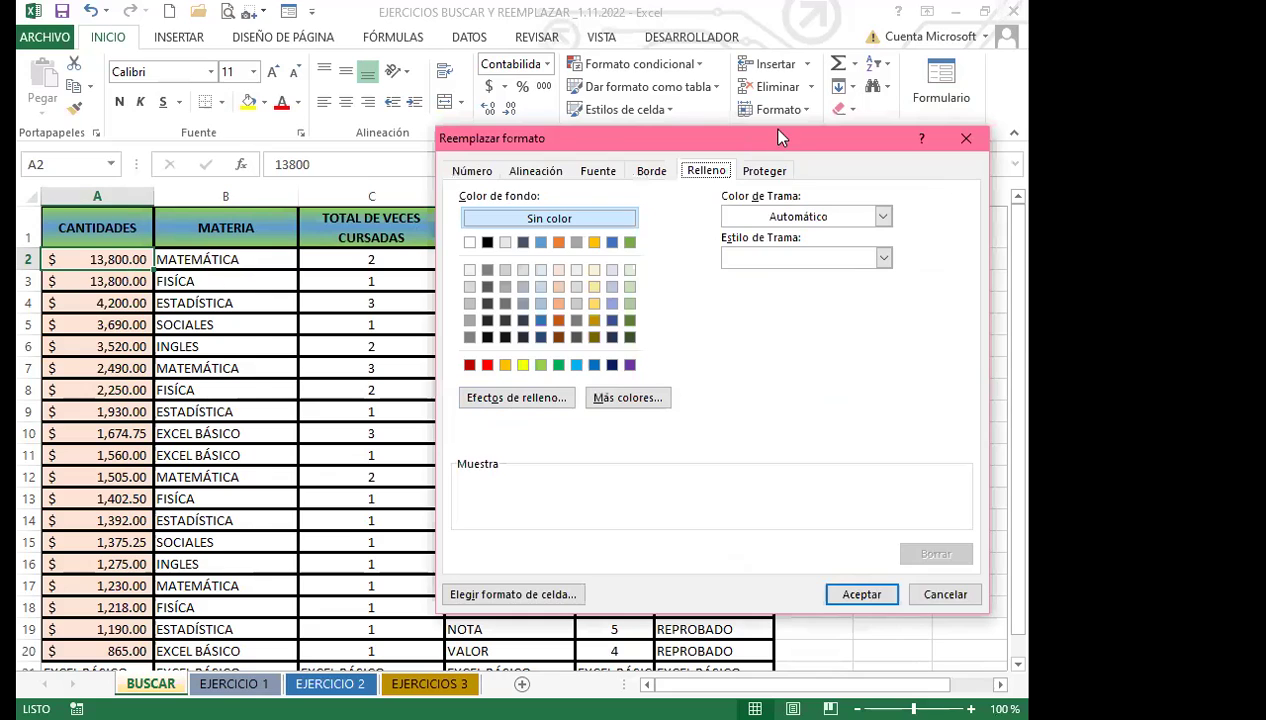
pyautogui.moveTo(548, 137); pyautogui.dragTo(311, 134)
pyautogui.click(643, 213)
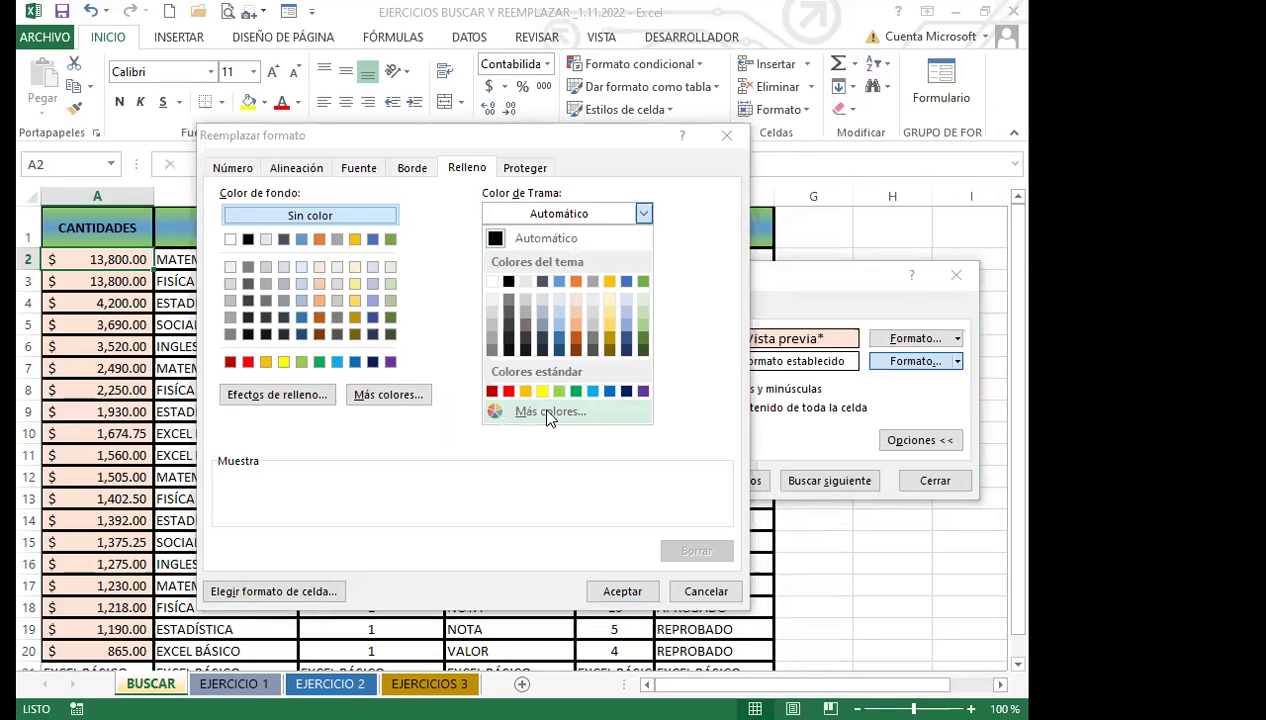
pyautogui.click(548, 412)
pyautogui.click(698, 379)
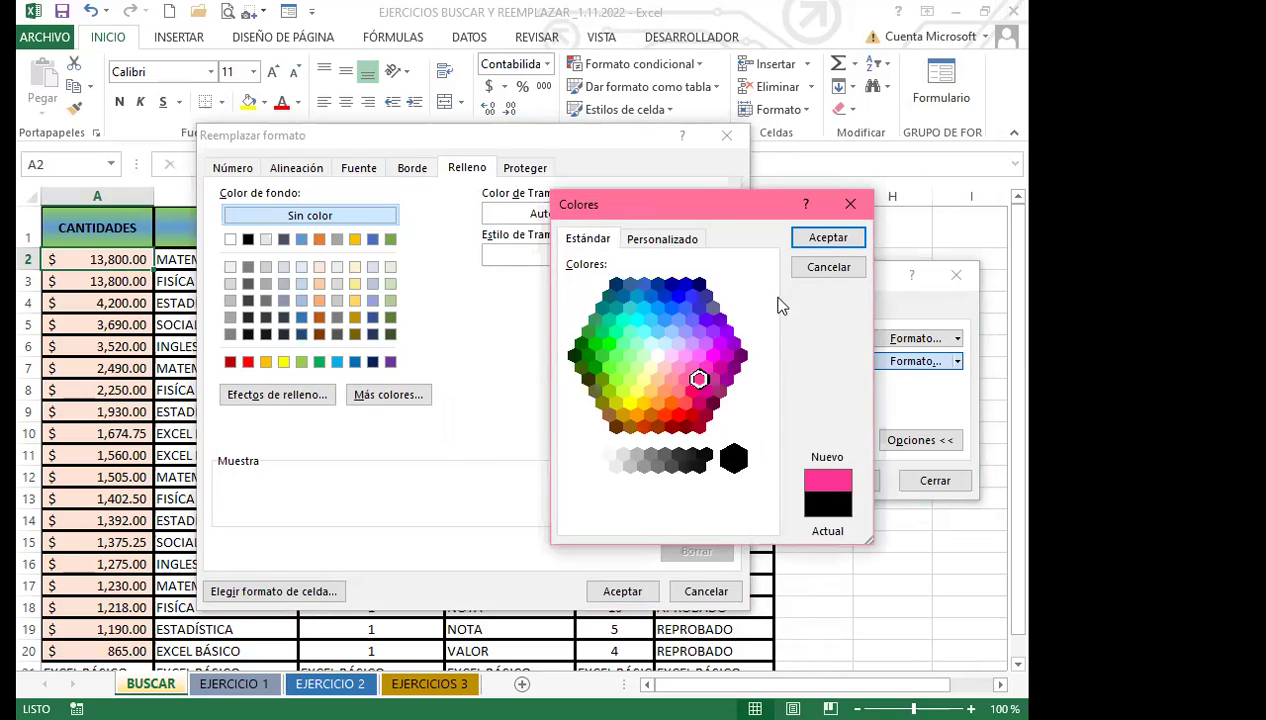
pyautogui.moveTo(700, 197); pyautogui.dragTo(500, 173)
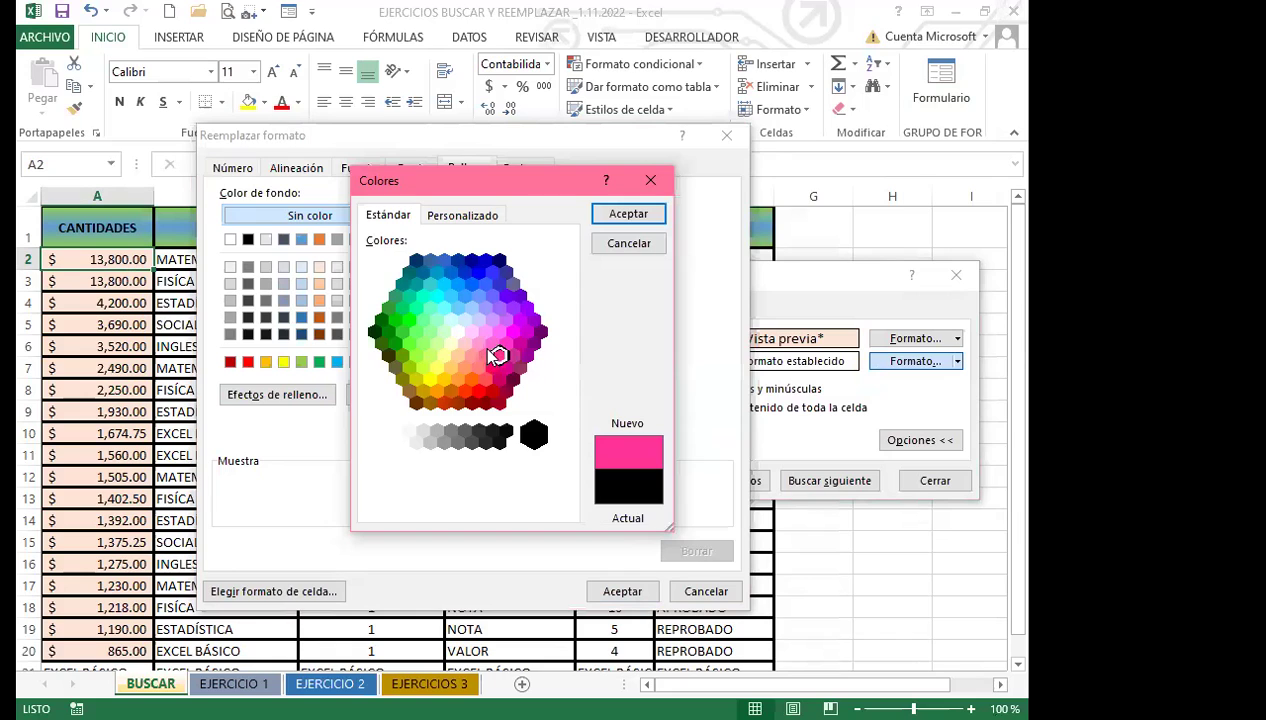
pyautogui.click(459, 354)
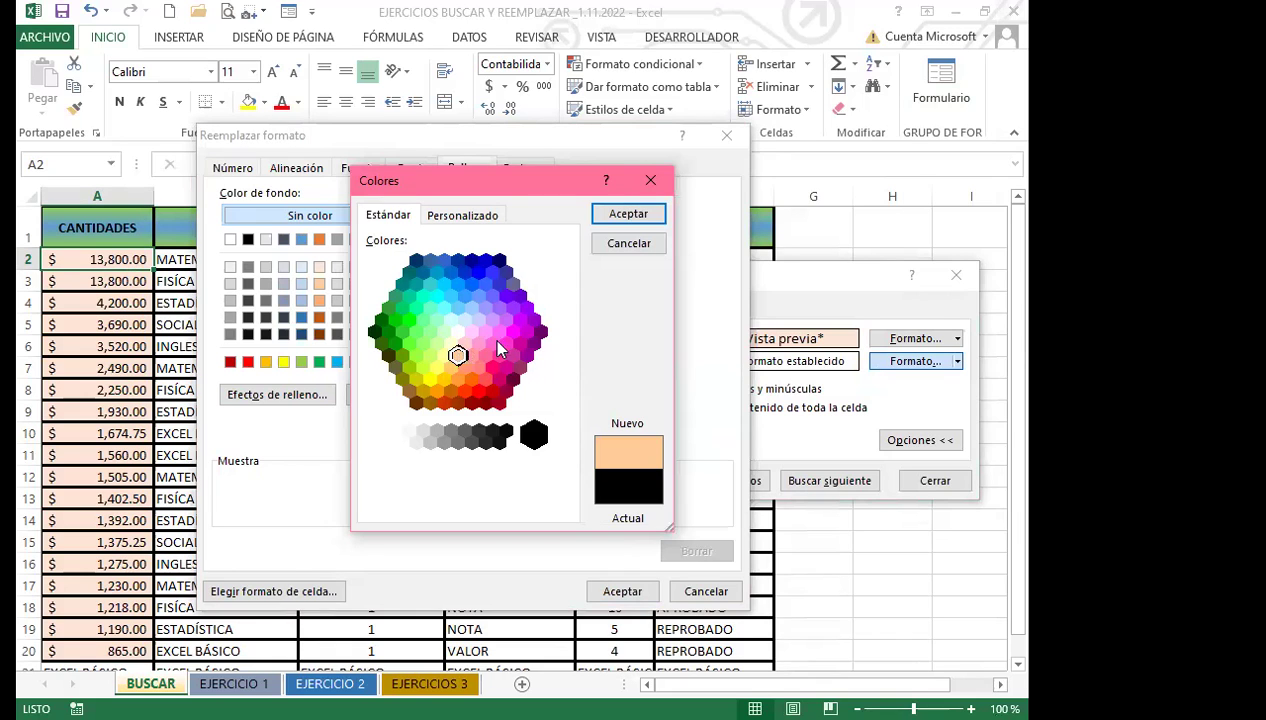
pyautogui.click(628, 214)
pyautogui.click(645, 256)
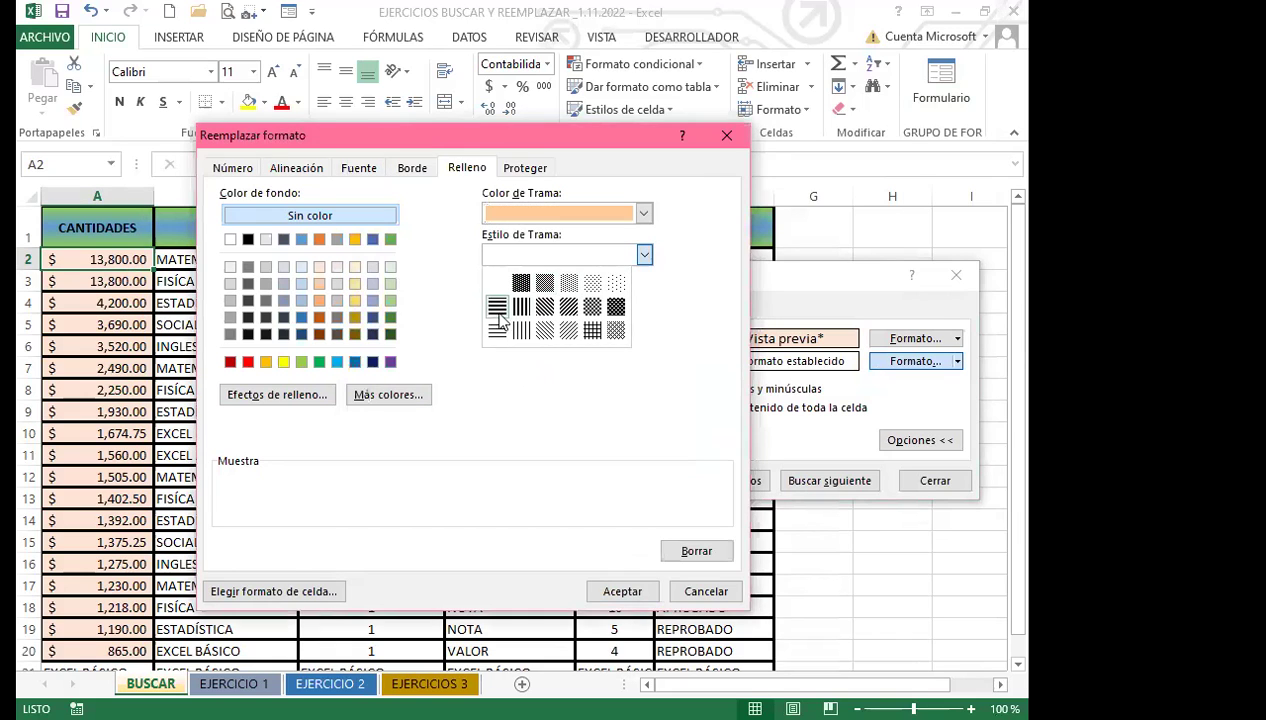
pyautogui.click(494, 334)
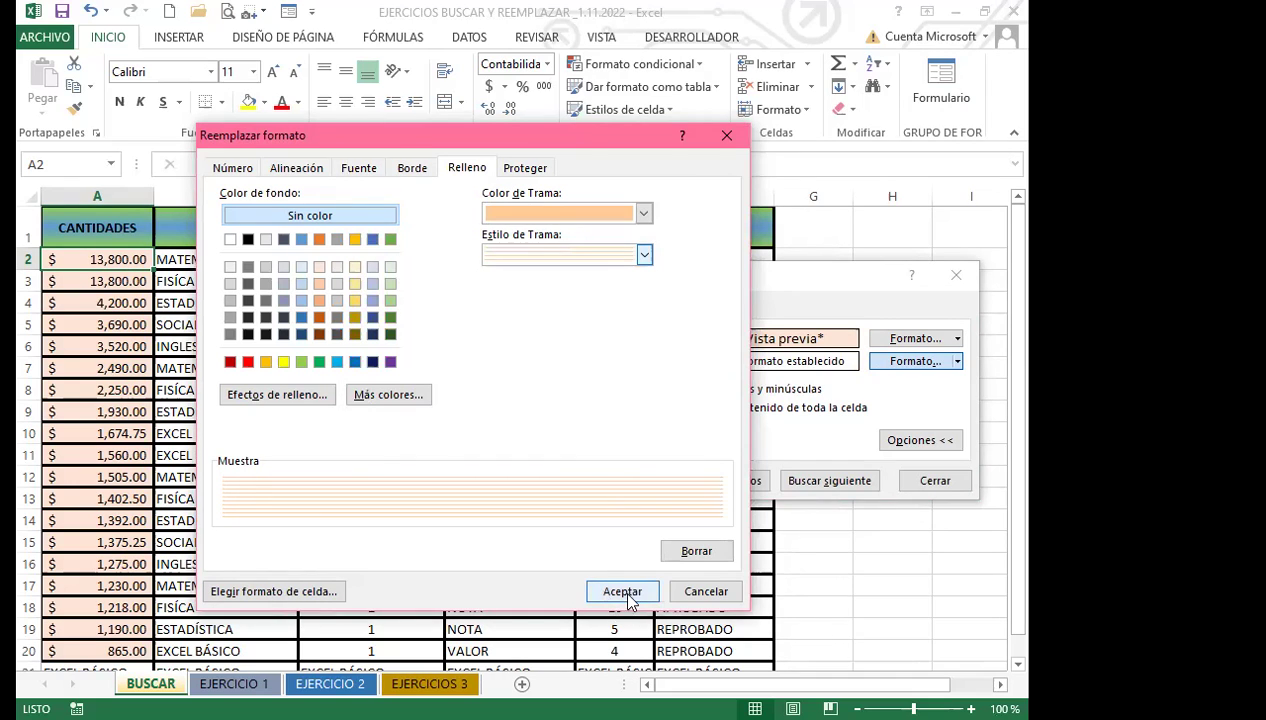
# Change the replacement fill's pattern colour to coral red and accept the replacement format.
pyautogui.click(641, 214)
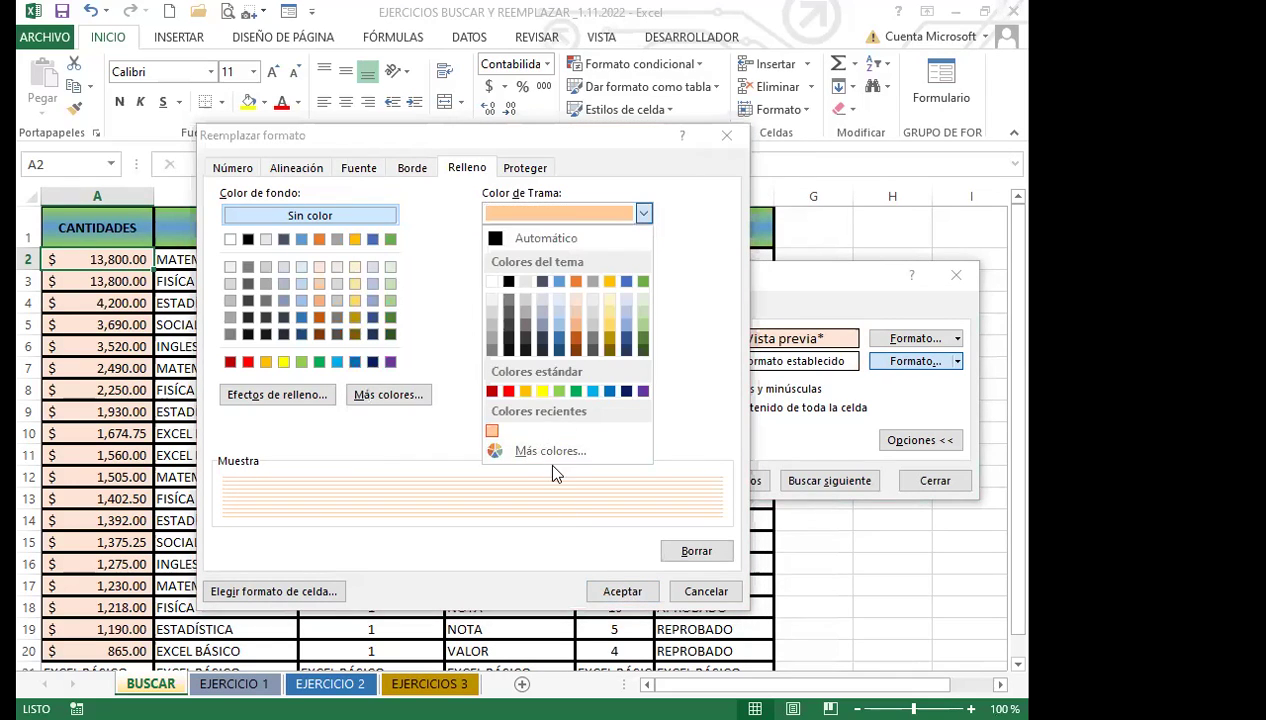
pyautogui.click(553, 452)
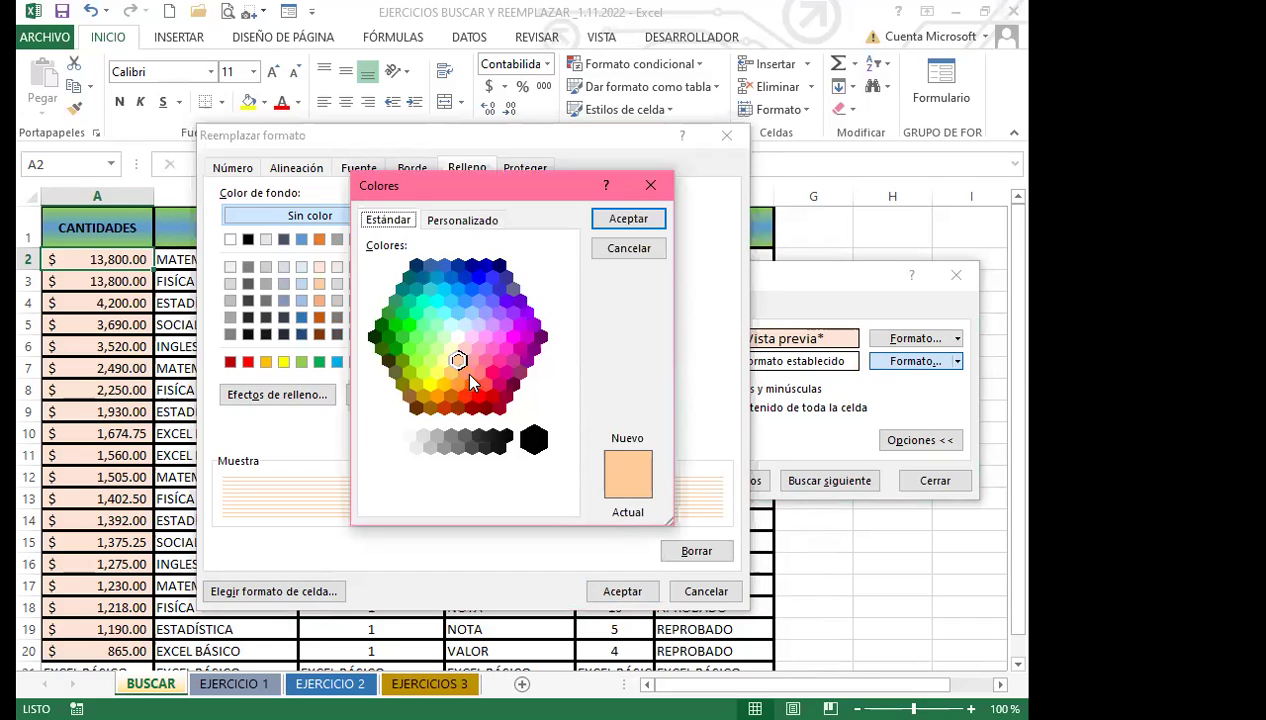
pyautogui.click(477, 370)
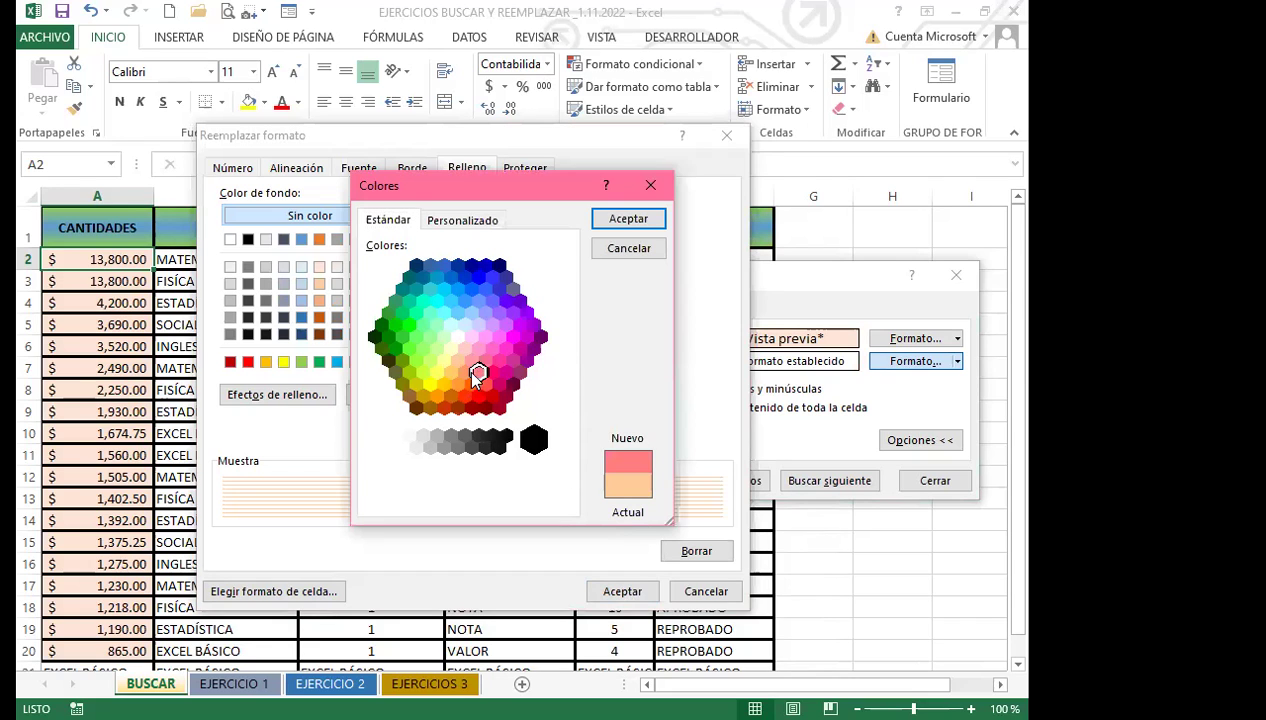
pyautogui.click(627, 218)
pyautogui.click(621, 592)
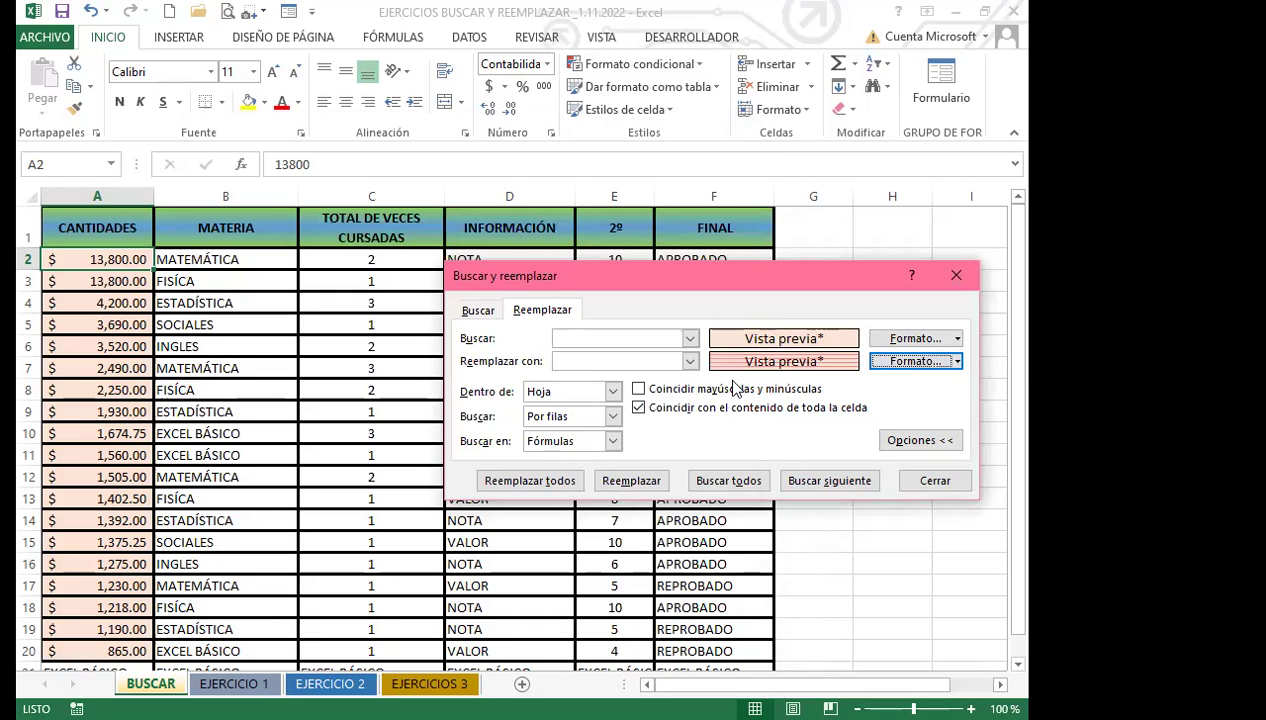
# Replace all cells matching the search format with the striped fill and close Find and Replace.
pyautogui.click(532, 481)
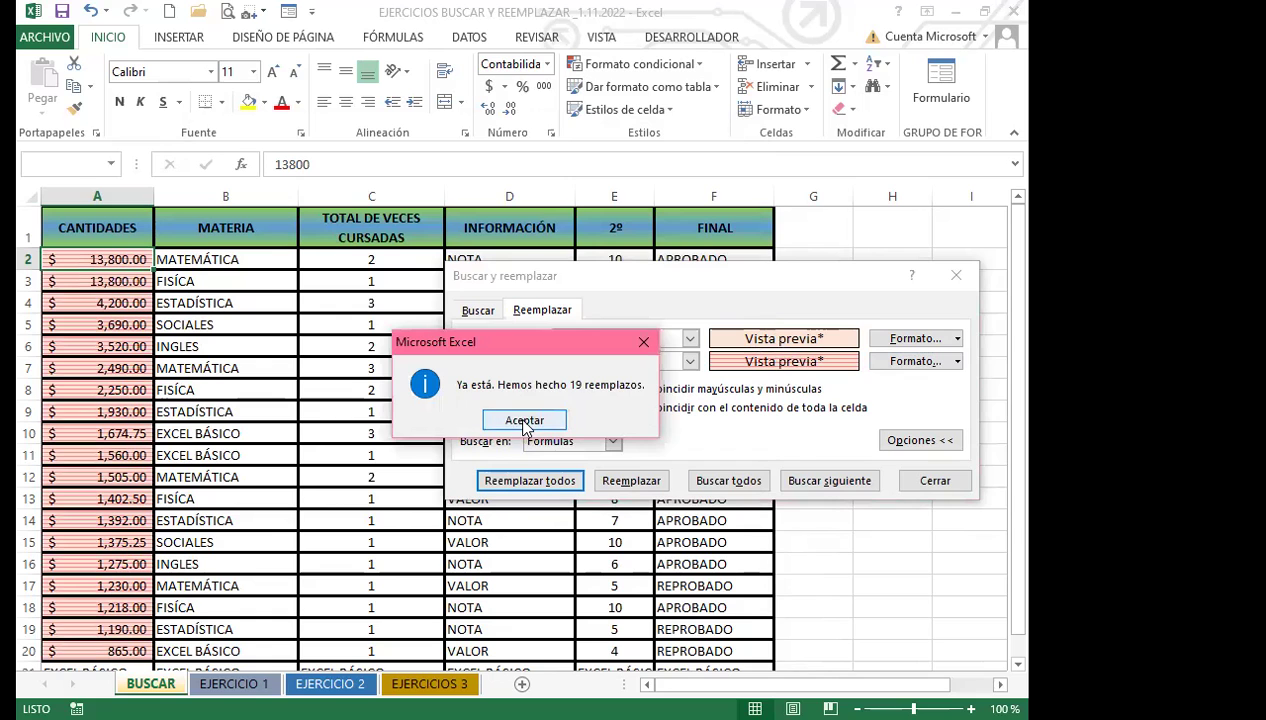
pyautogui.press('Return')
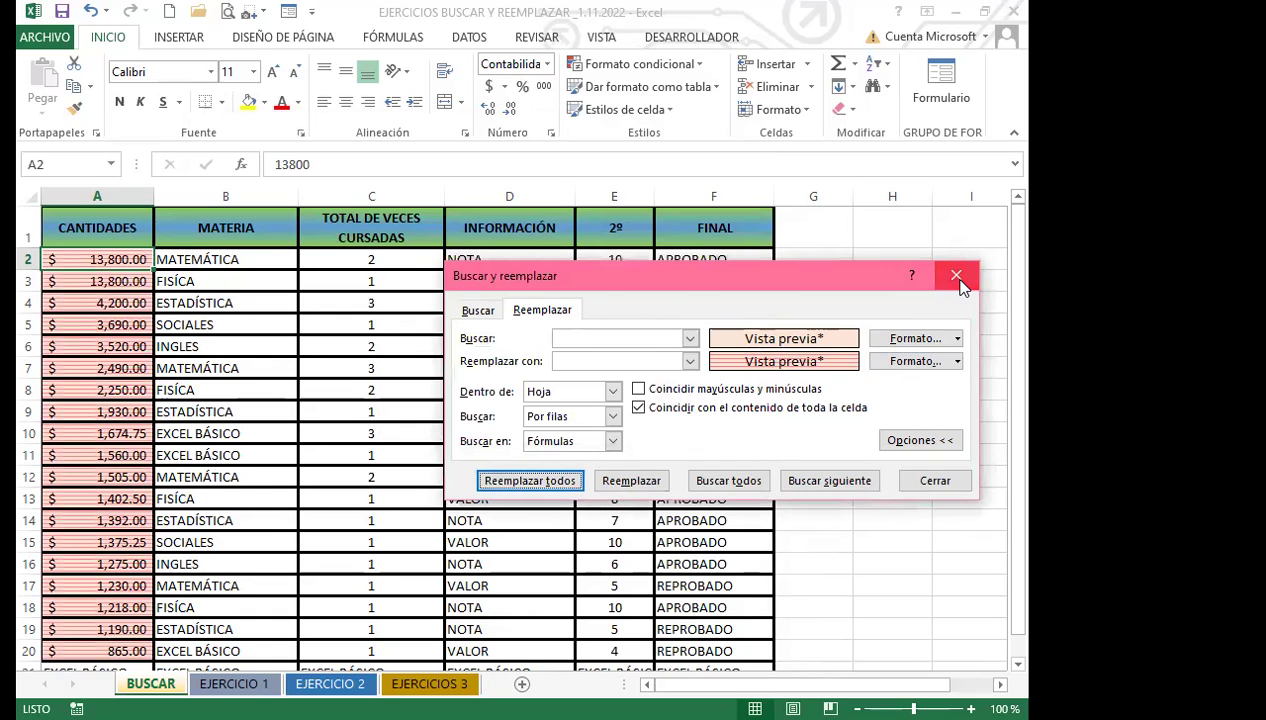
pyautogui.click(957, 276)
# Examine the fill of the CANTIDADES column and compare it with the EXCEL BÁSICO cells in row 21.
pyautogui.scroll(-2, 133, 440)
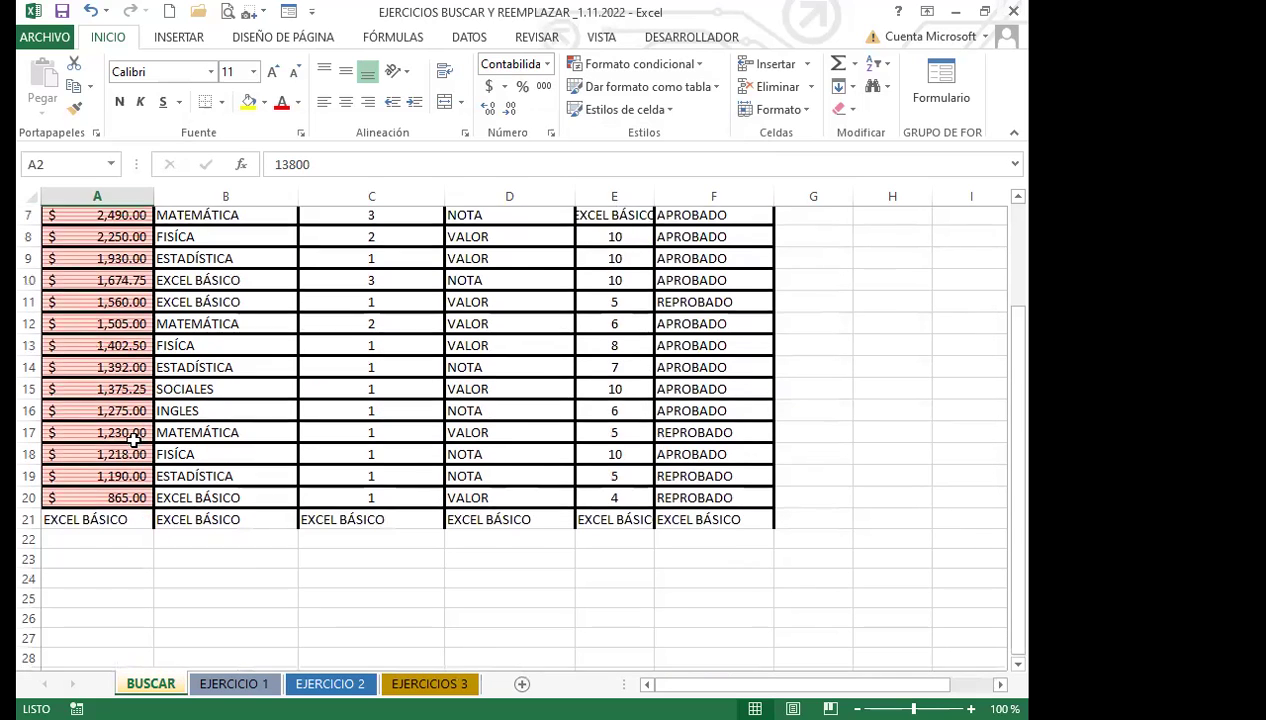
pyautogui.scroll(2, 130, 440)
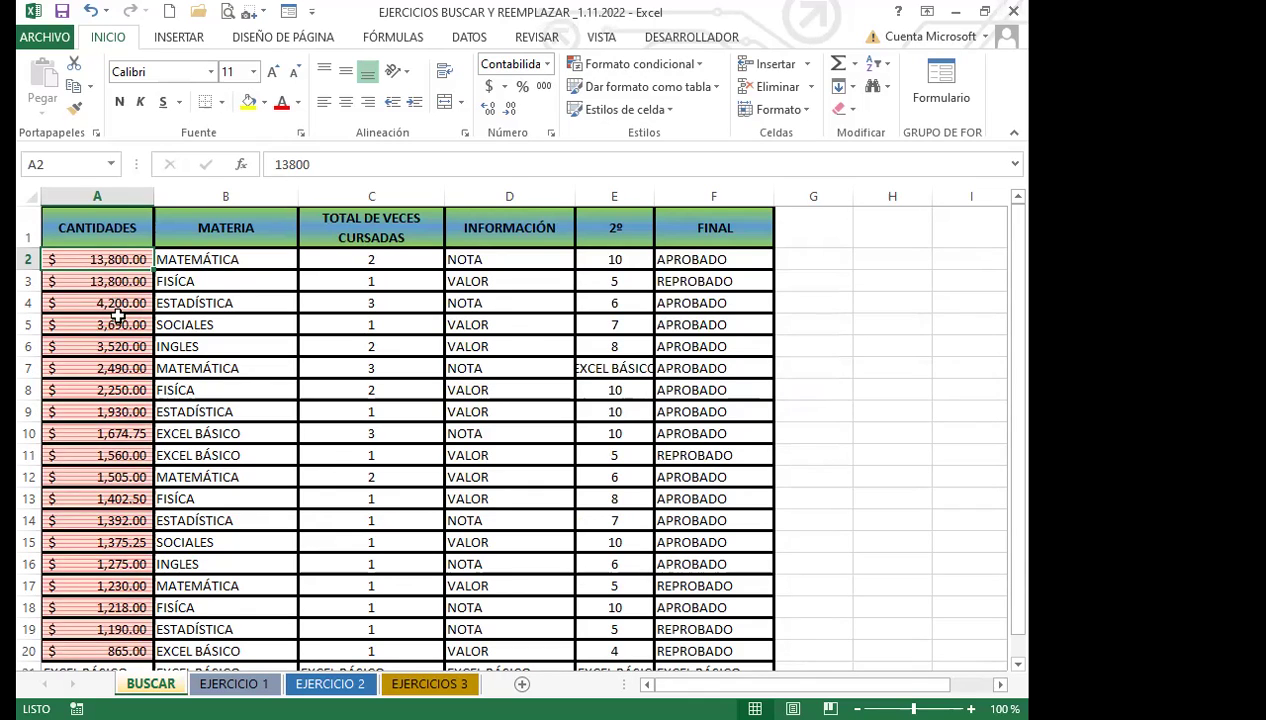
pyautogui.scroll(-4, 108, 395)
pyautogui.click(120, 393)
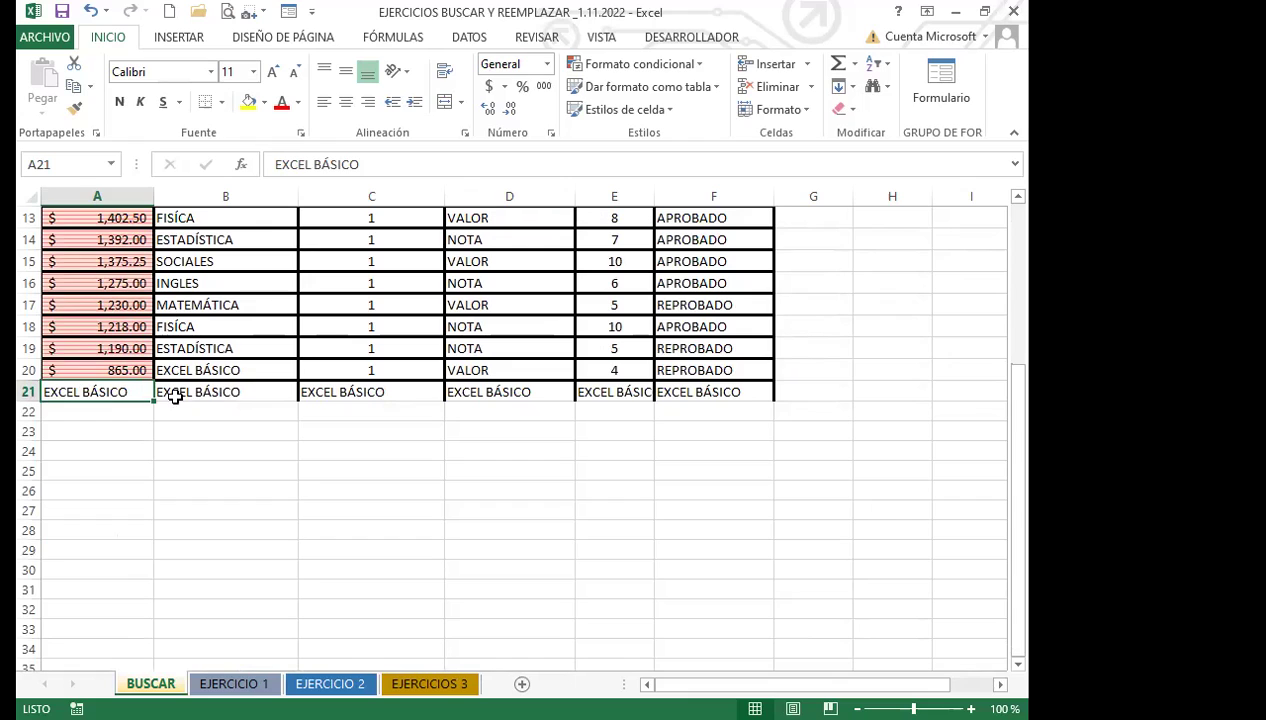
pyautogui.click(724, 393)
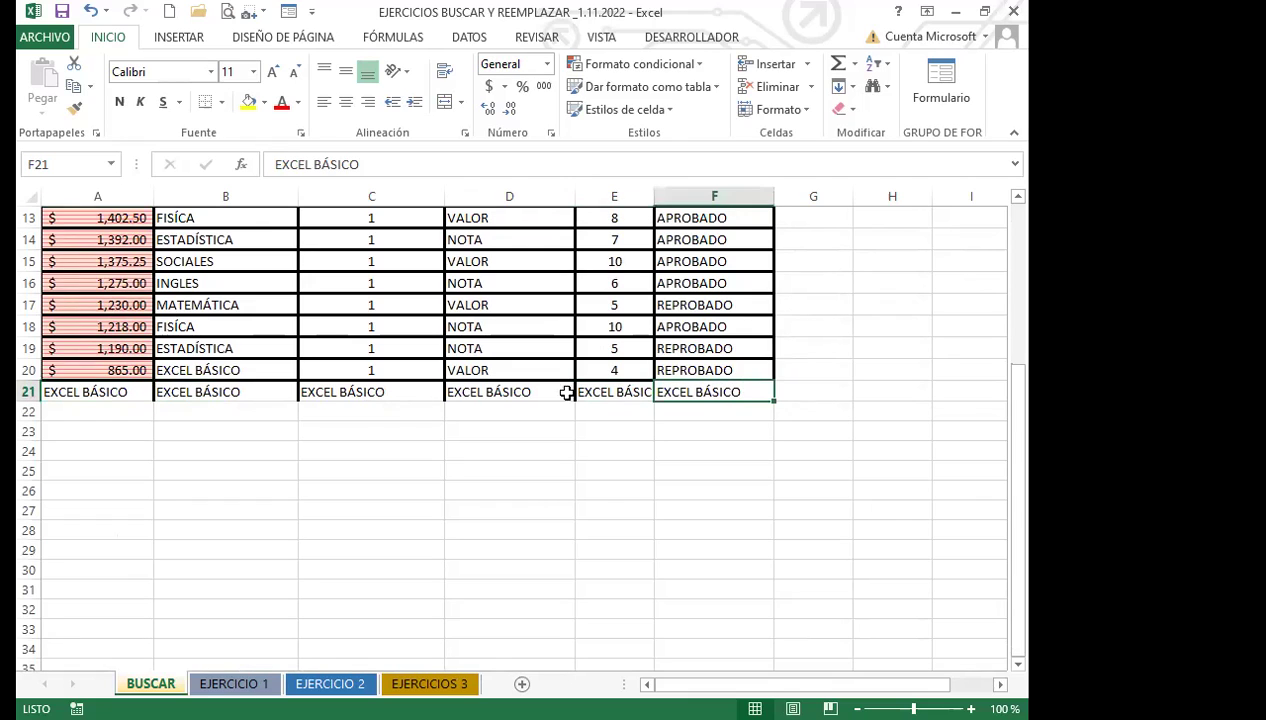
pyautogui.click(126, 370)
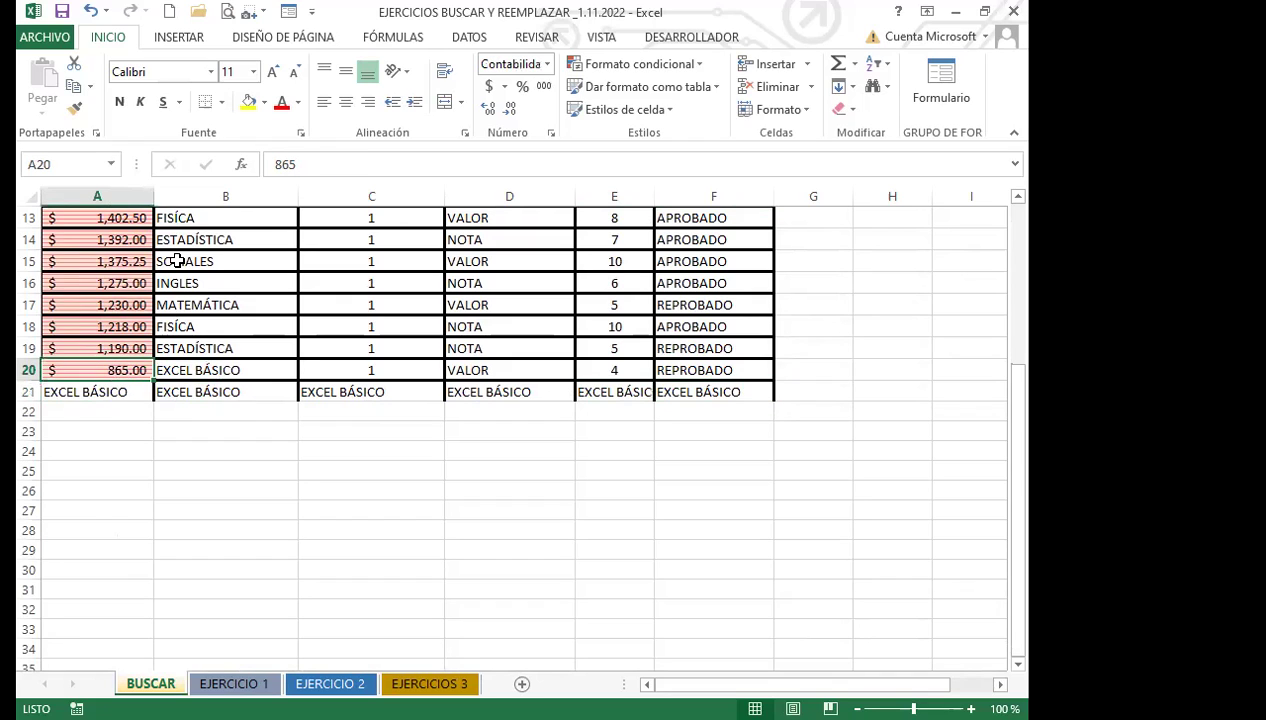
pyautogui.click(116, 396)
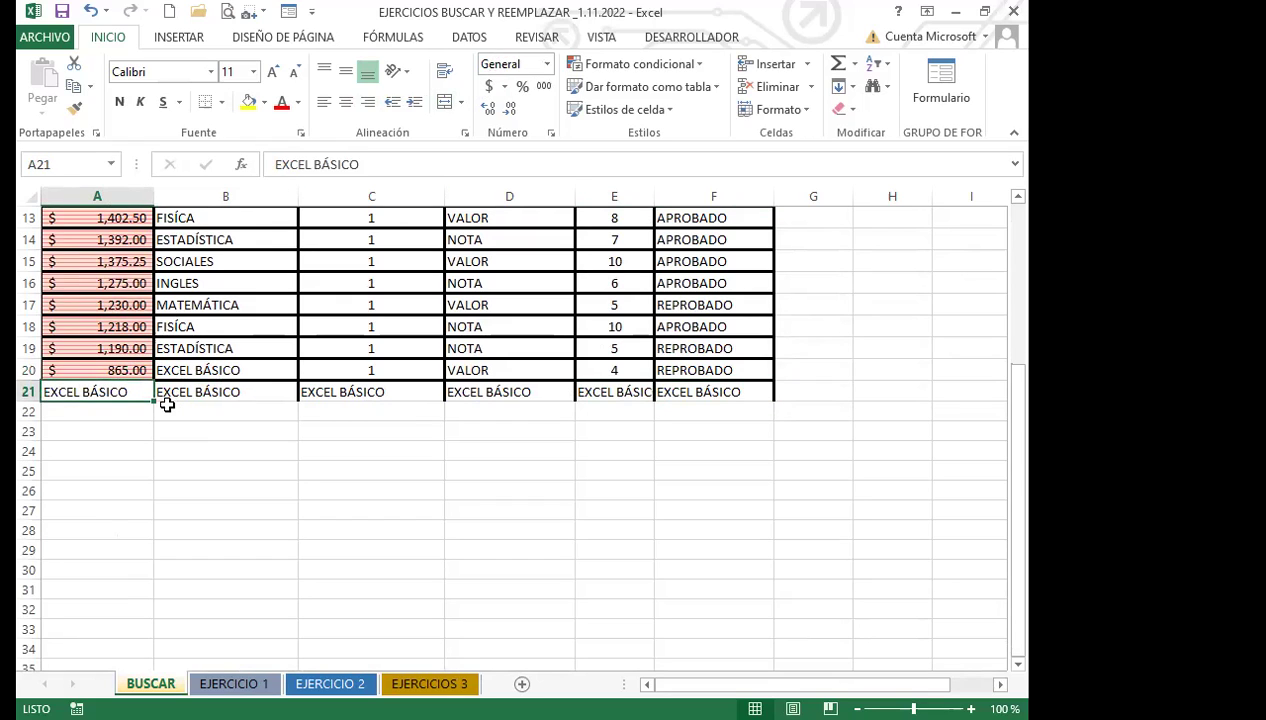
# Delete row 21 with the EXCEL BÁSICO cells beneath the table on the BUSCAR sheet.
pyautogui.scroll(4, 76, 368)
pyautogui.scroll(-3, 62, 410)
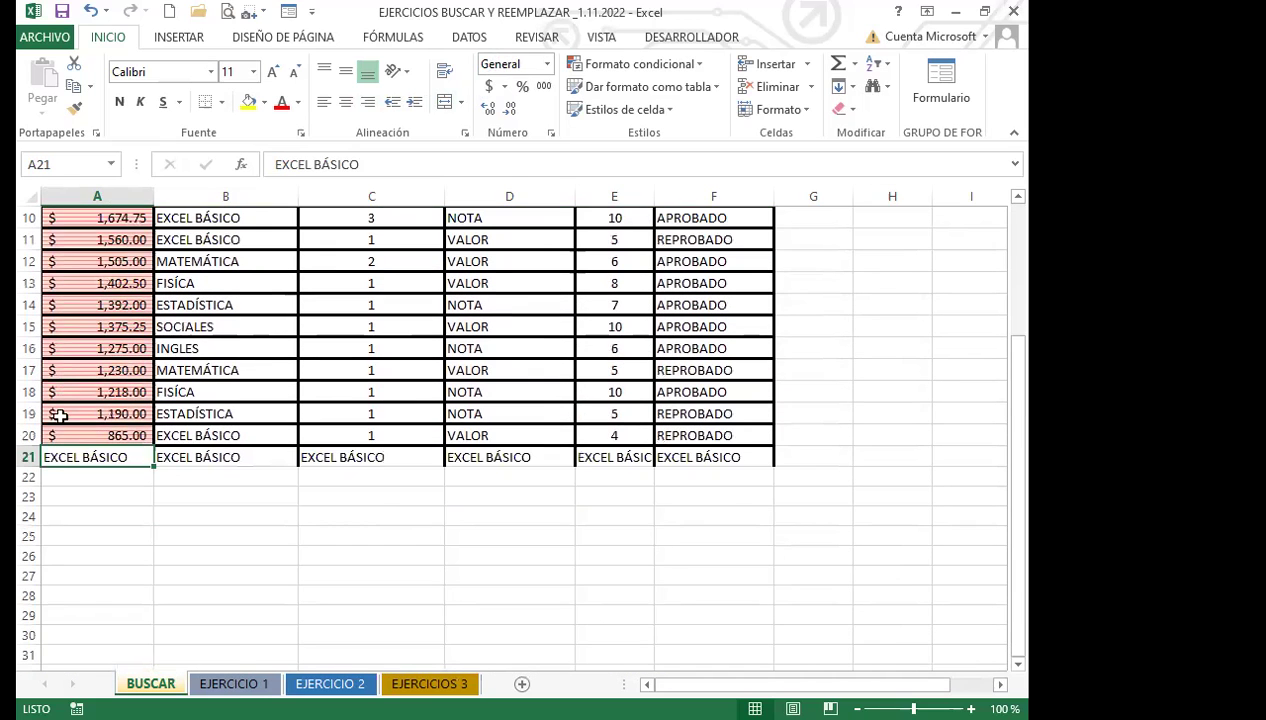
pyautogui.click(28, 457)
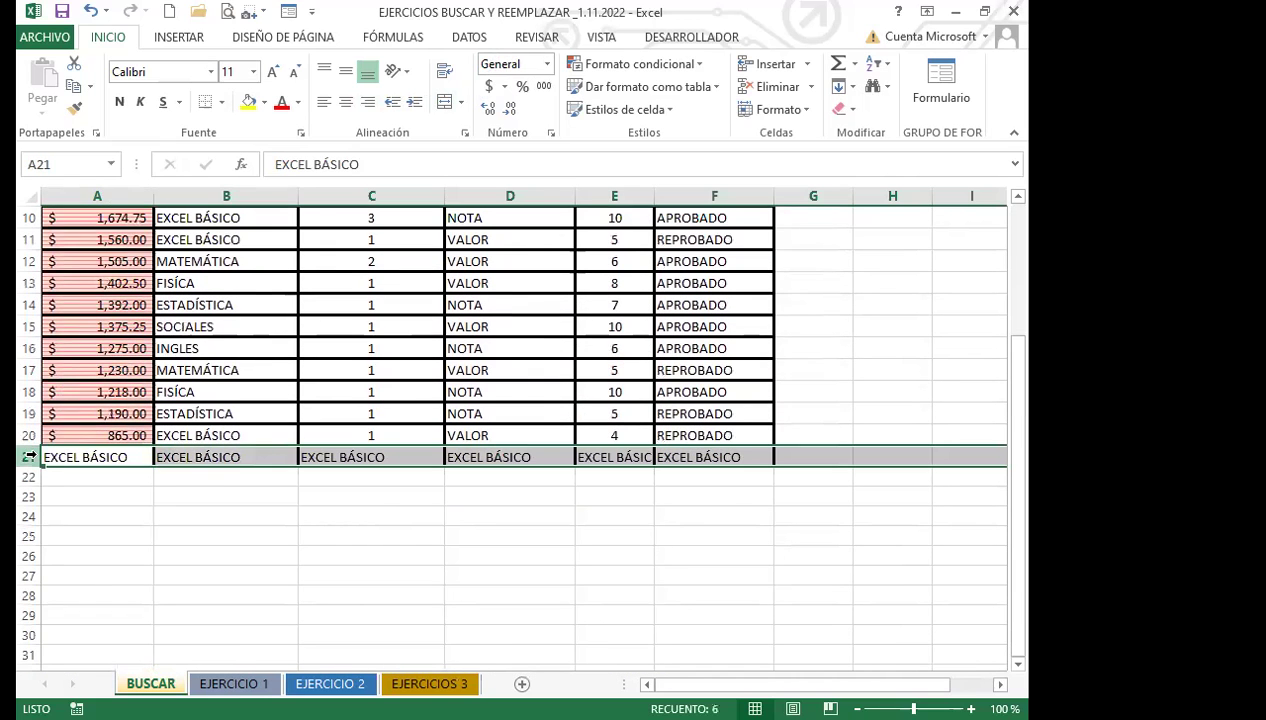
pyautogui.click(772, 90)
pyautogui.click(200, 556)
pyautogui.scroll(3, 160, 420)
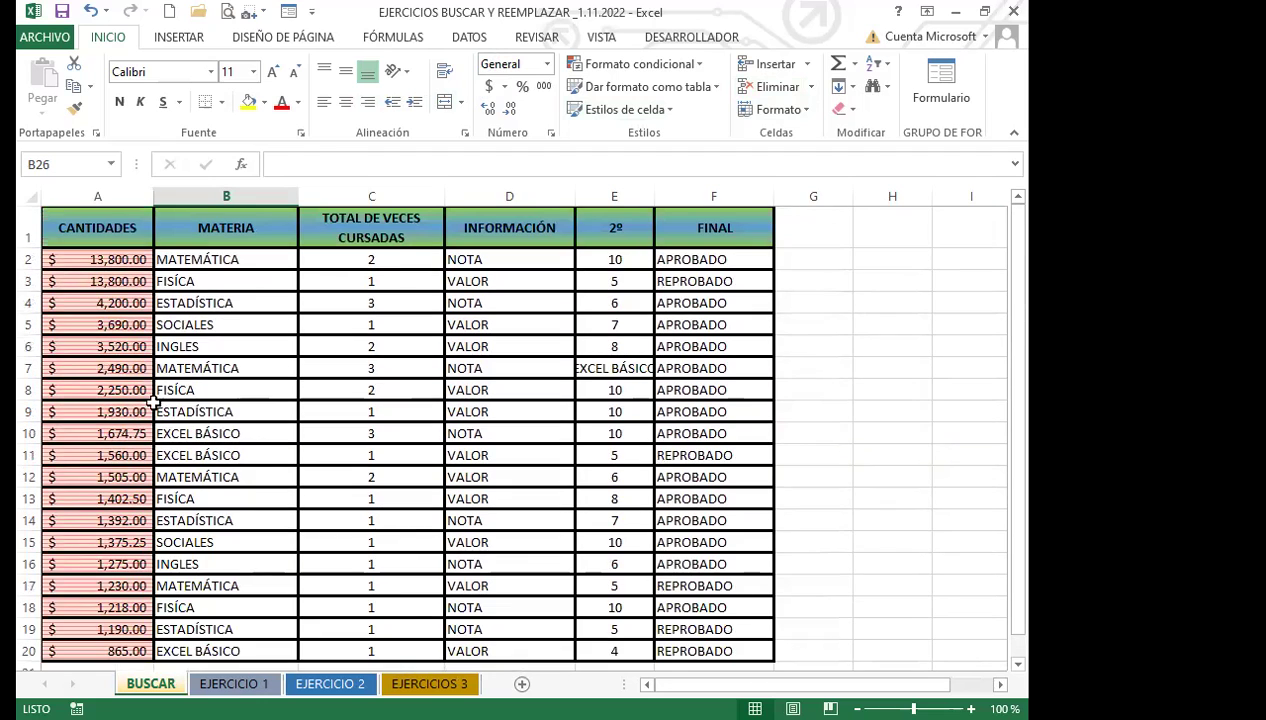
# Examine the striped fill of the CANTIDADES column cell by cell from row 2 down to row 20.
pyautogui.scroll(-3, 128, 377)
pyautogui.scroll(3, 128, 455)
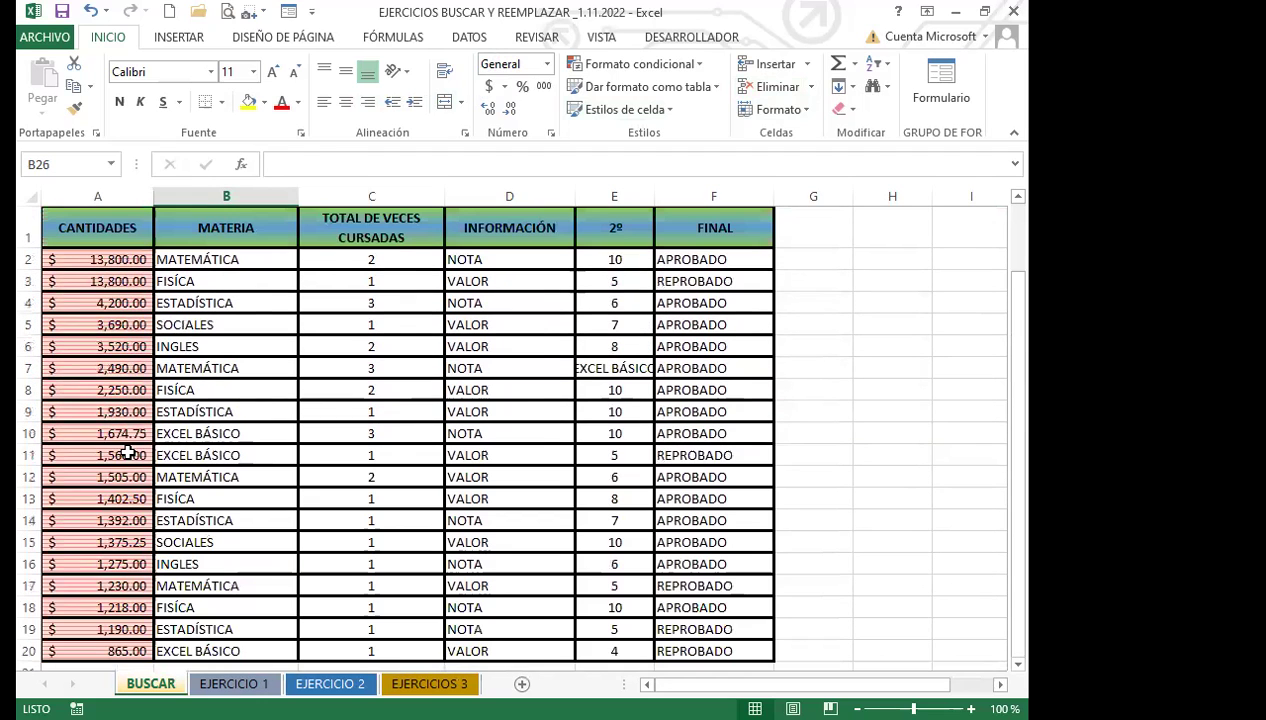
pyautogui.scroll(-3, 110, 420)
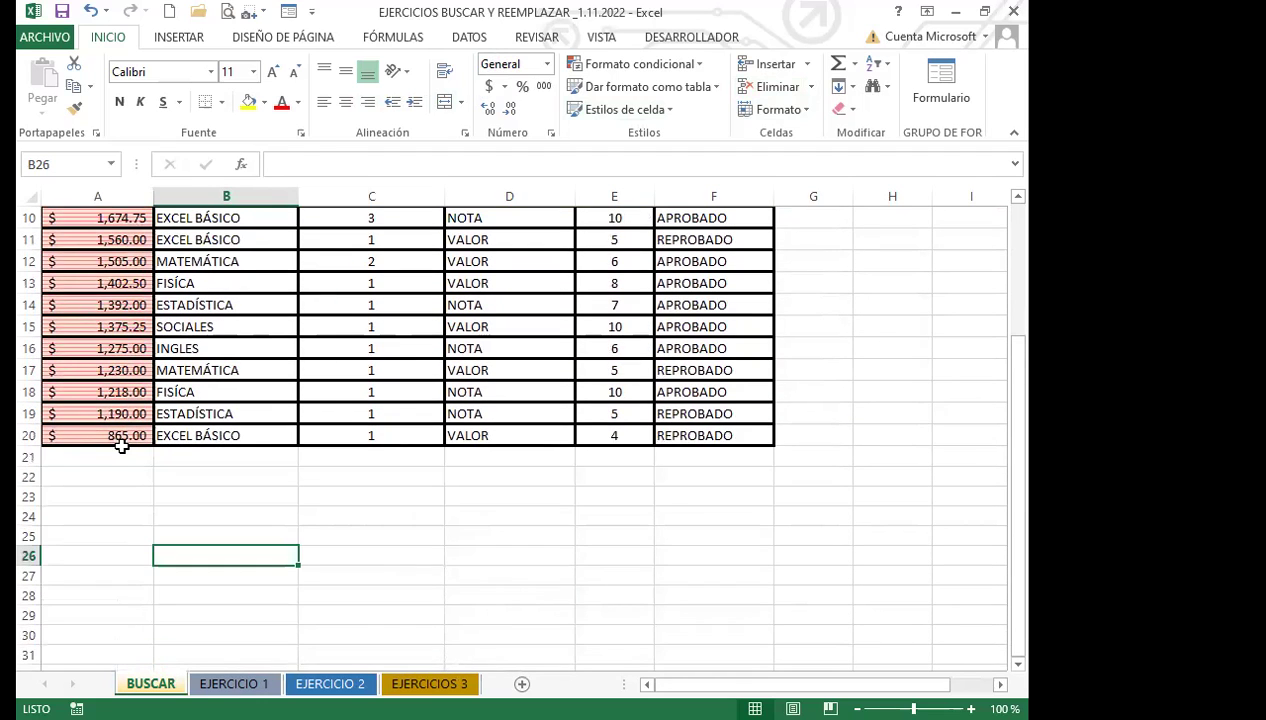
pyautogui.scroll(3, 122, 437)
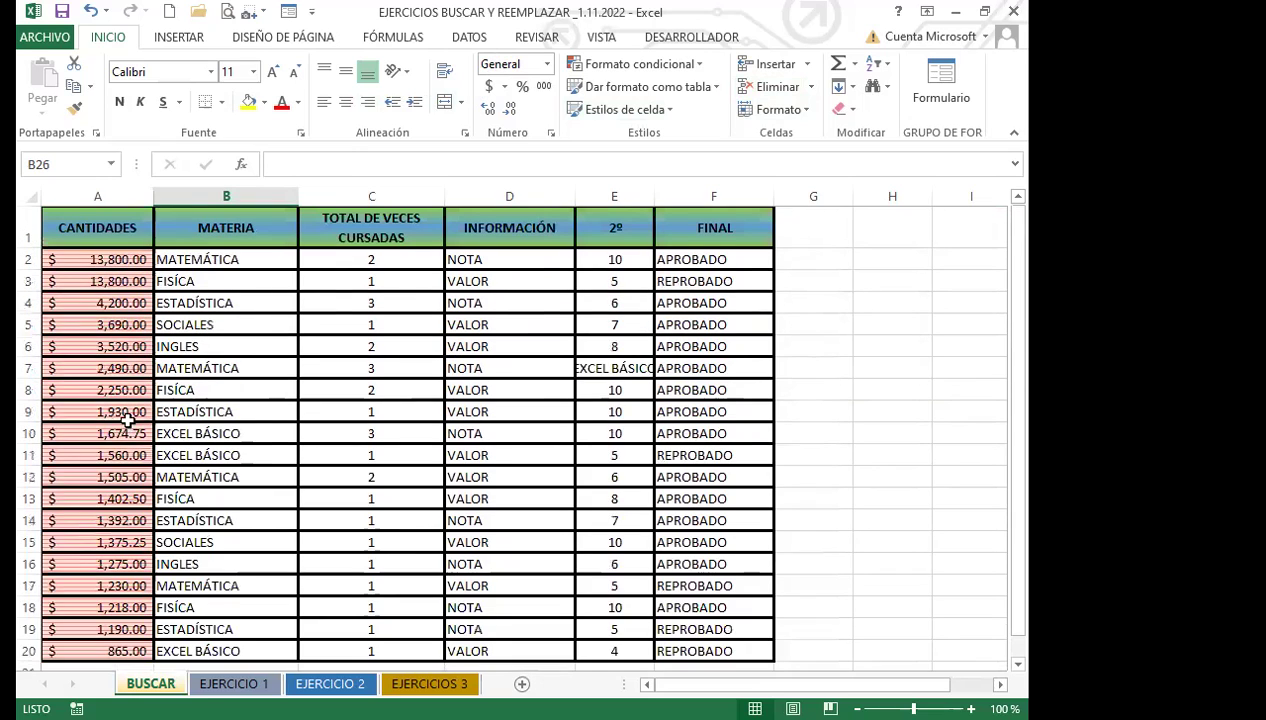
pyautogui.click(96, 346)
pyautogui.click(94, 259)
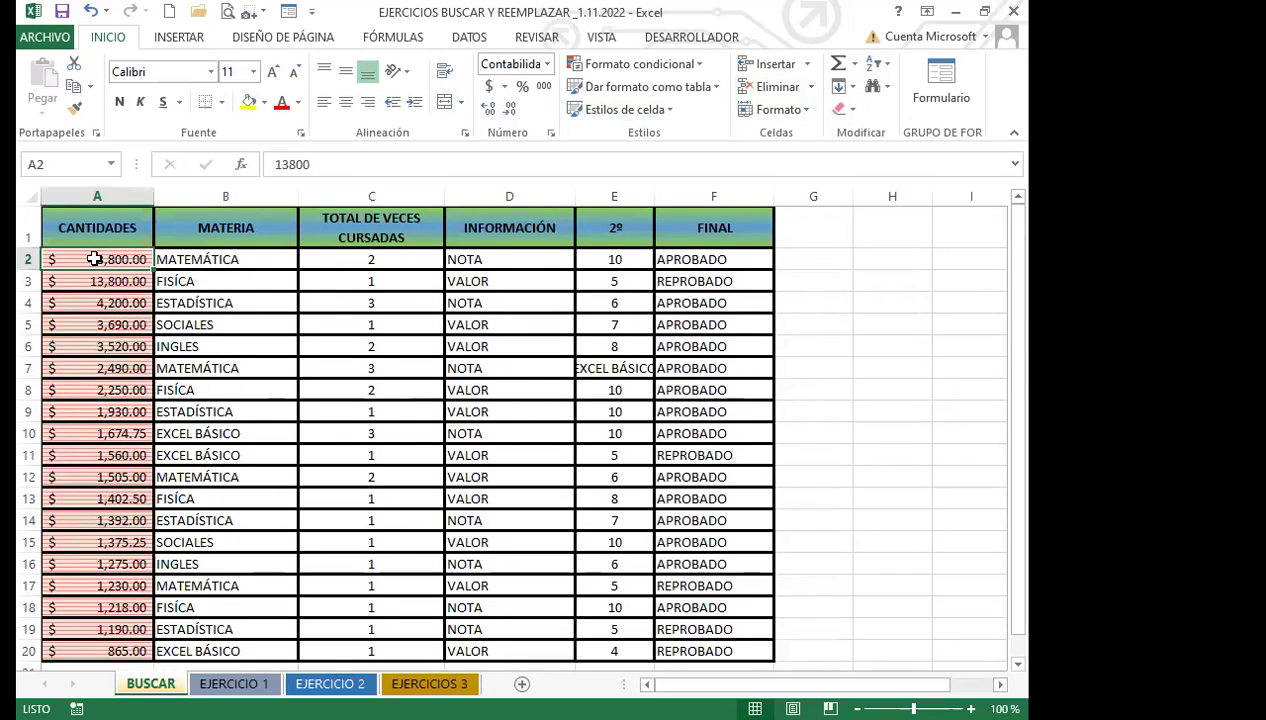
pyautogui.press('Down')
pyautogui.press('Down')
pyautogui.press('Down')
pyautogui.press('Down')
pyautogui.press('Down')
pyautogui.press('Down')
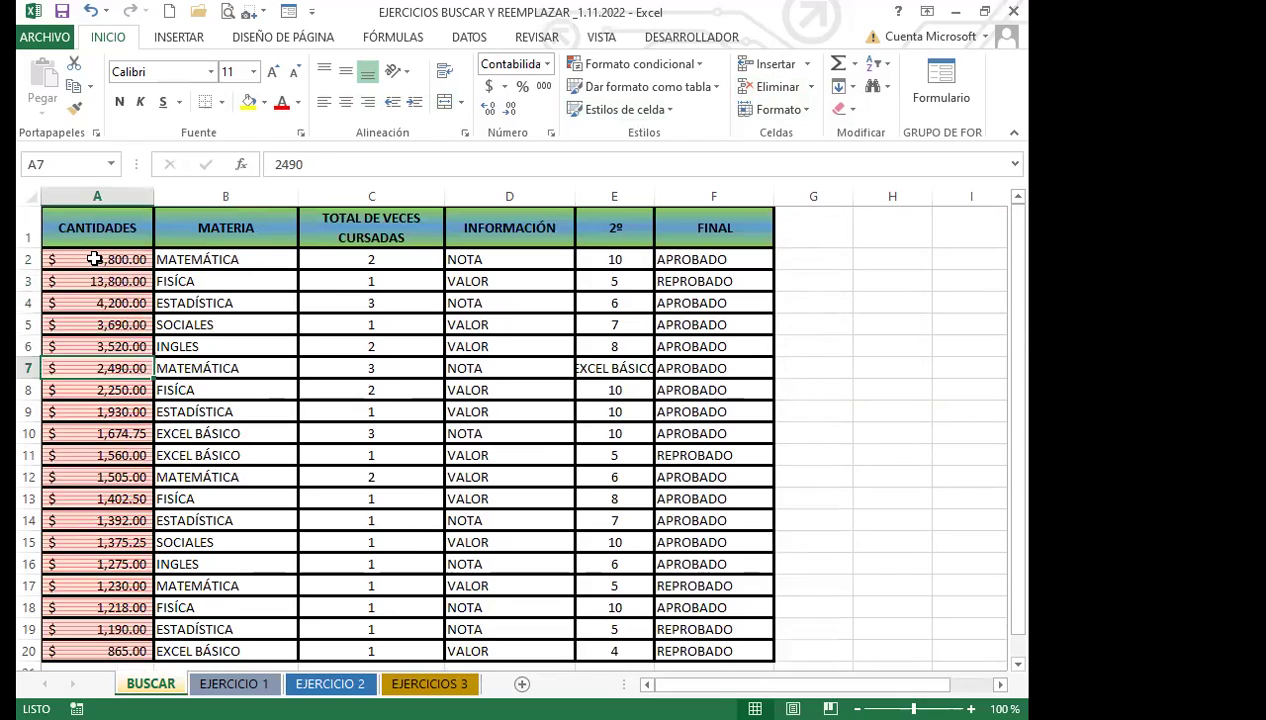
pyautogui.press('Down')
pyautogui.press('Down')
pyautogui.press('Down')
pyautogui.press('Down')
pyautogui.press('Down')
pyautogui.press('Down')
pyautogui.press('Down')
pyautogui.press('Down')
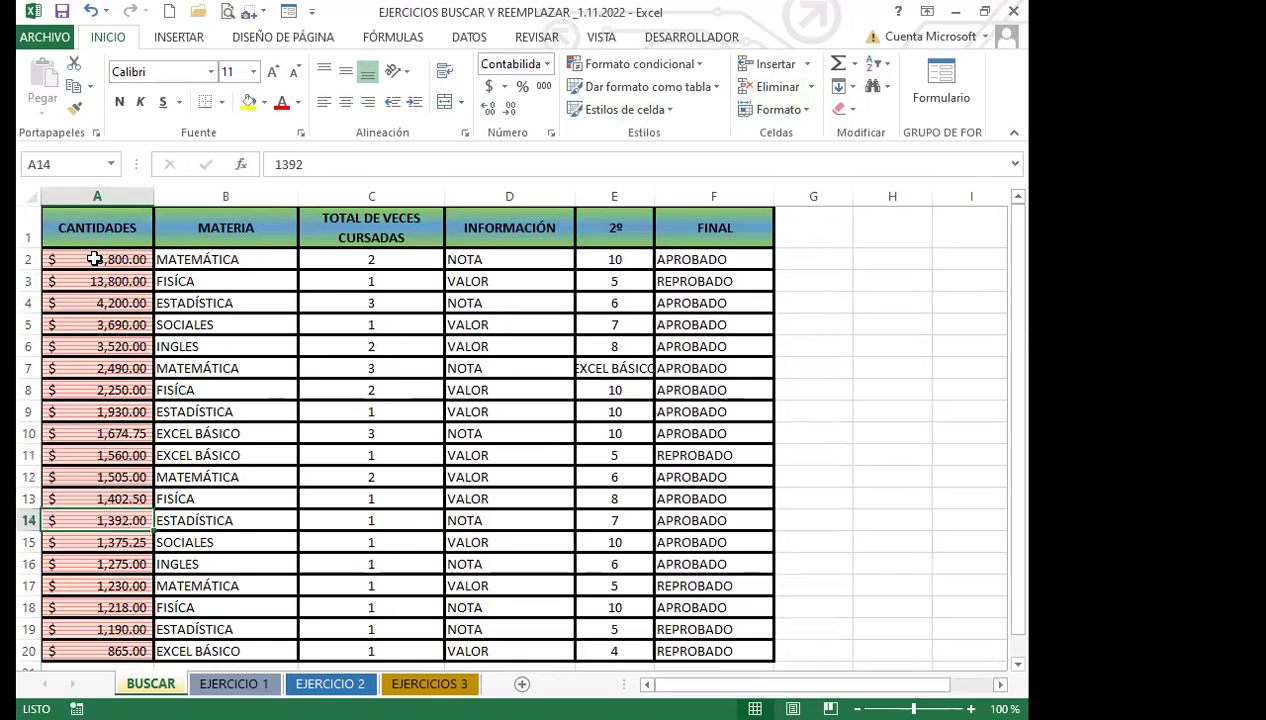
pyautogui.press('Down')
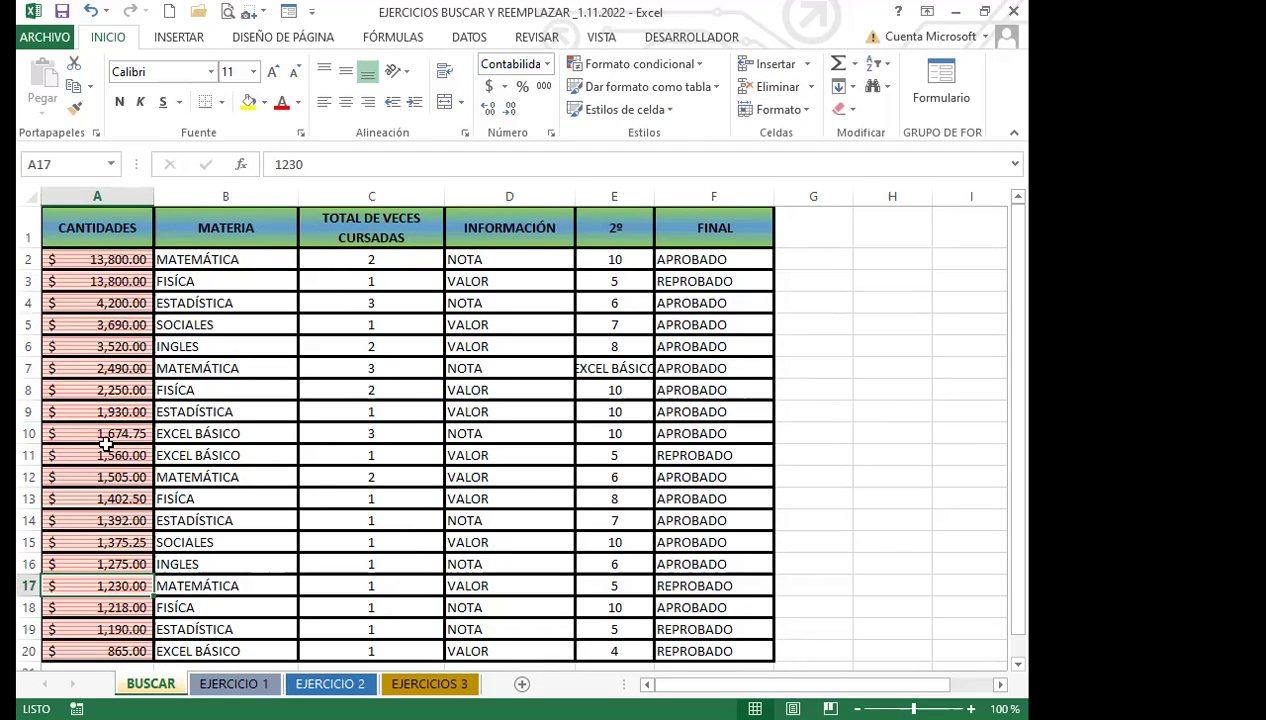
pyautogui.scroll(-1, 100, 402)
pyautogui.scroll(-2, 100, 402)
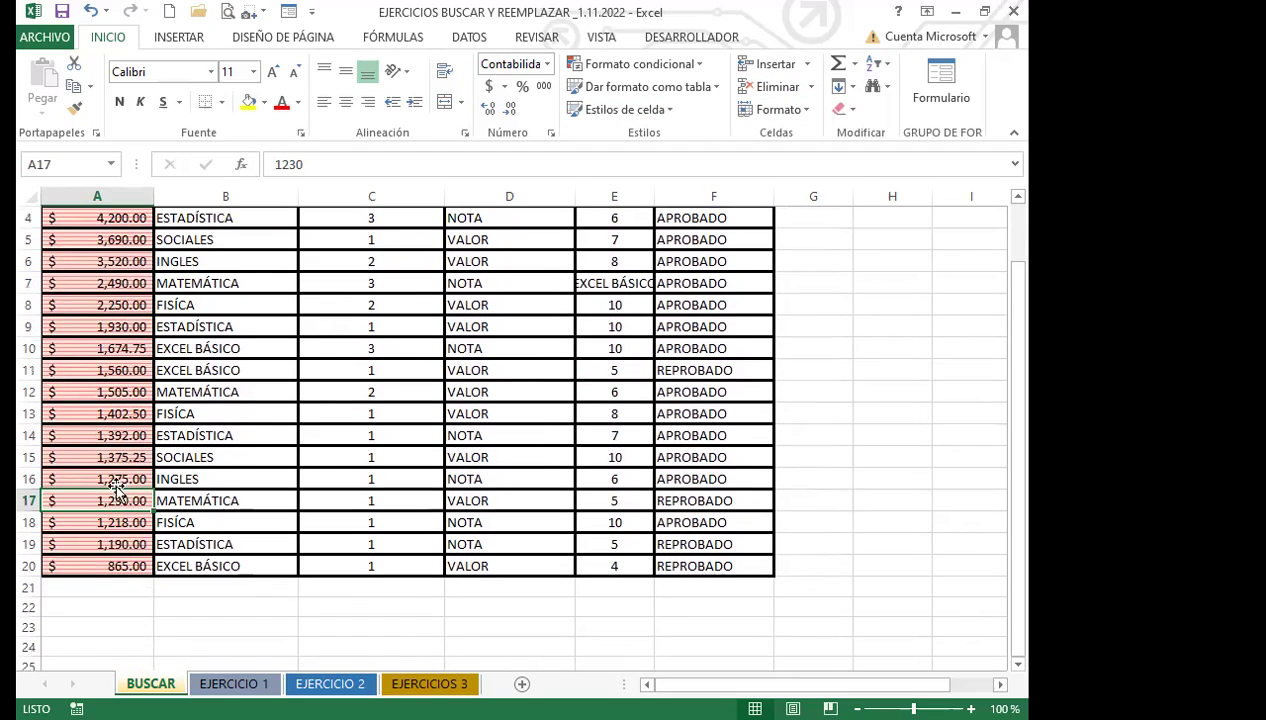
pyautogui.click(113, 562)
pyautogui.scroll(1, 106, 458)
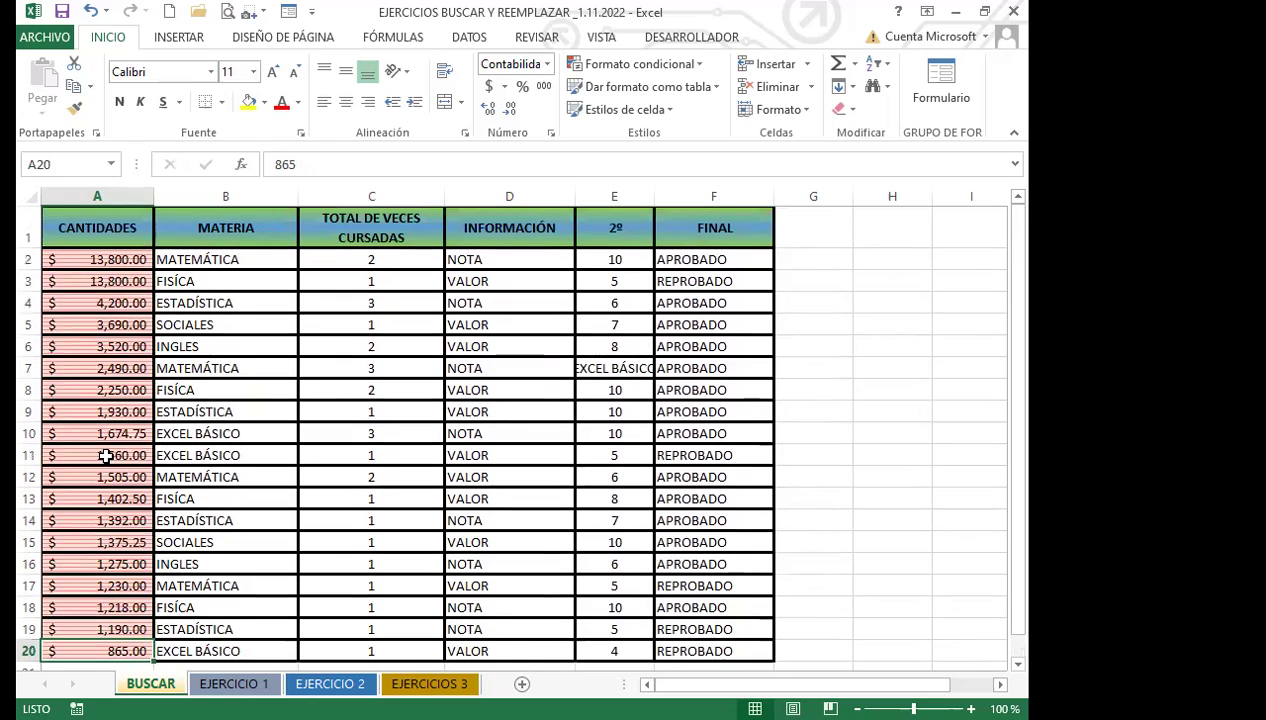
pyautogui.click(115, 362)
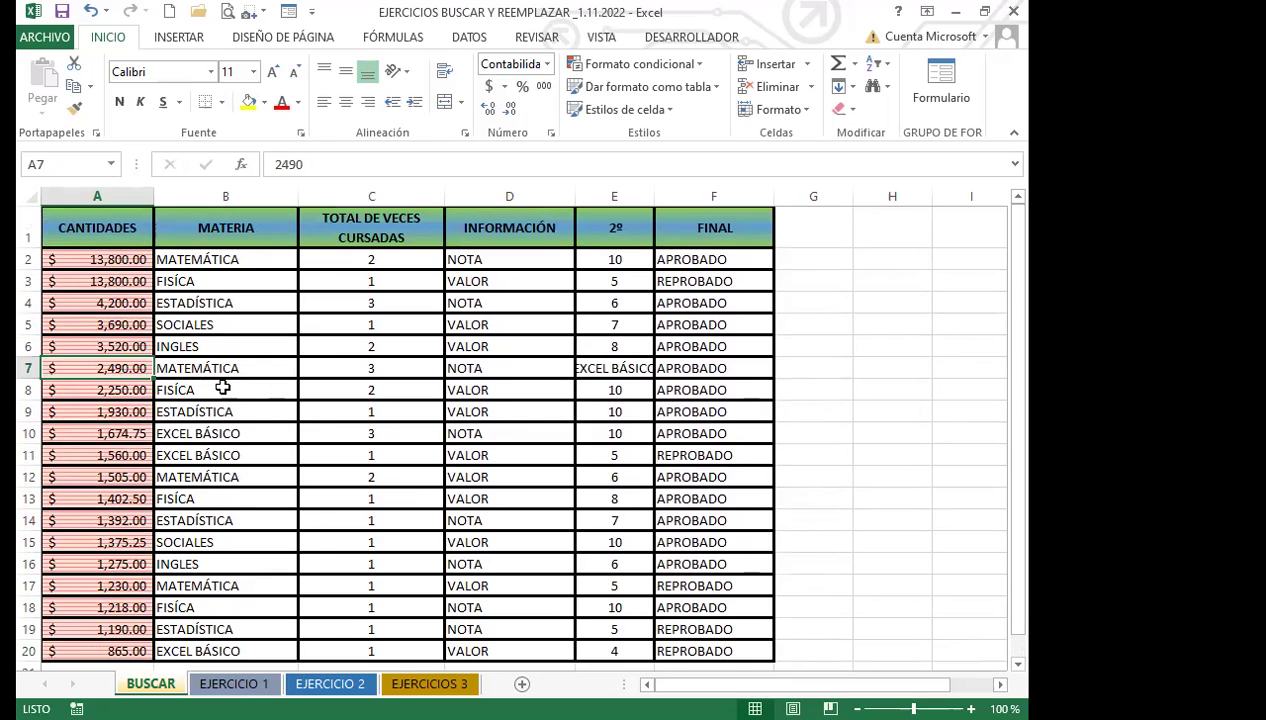
pyautogui.click(390, 475)
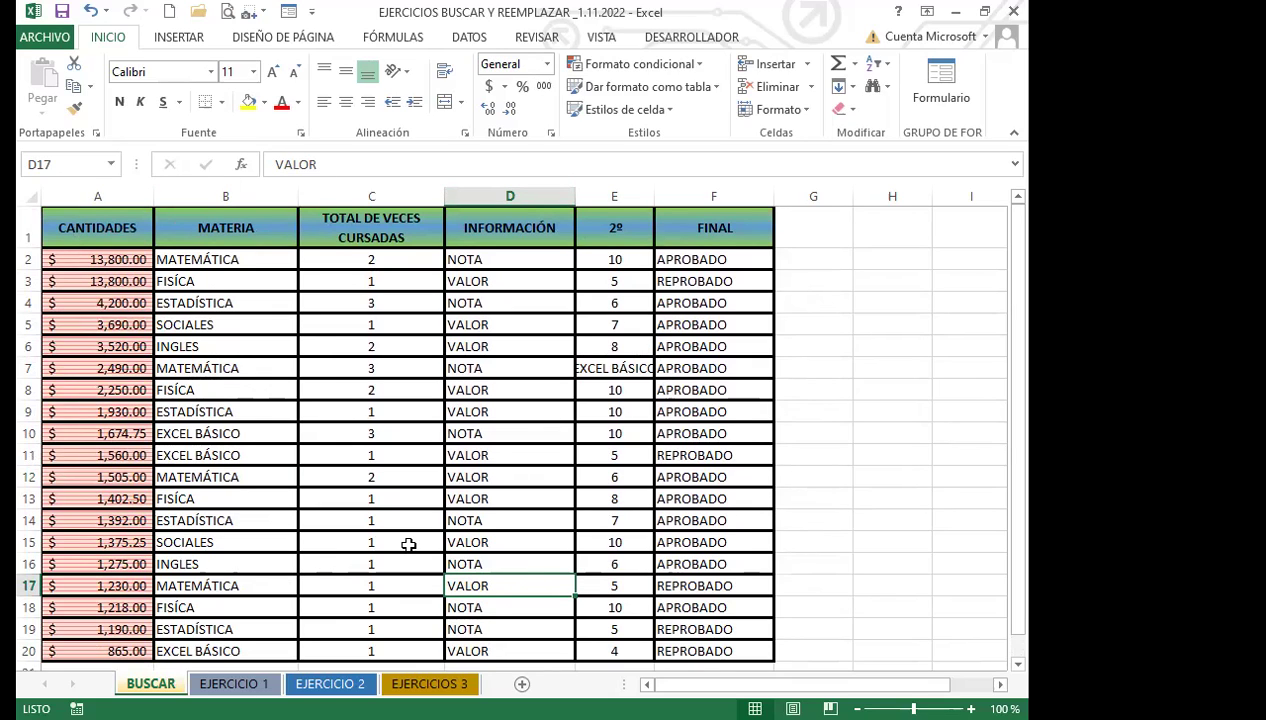
pyautogui.click(448, 540)
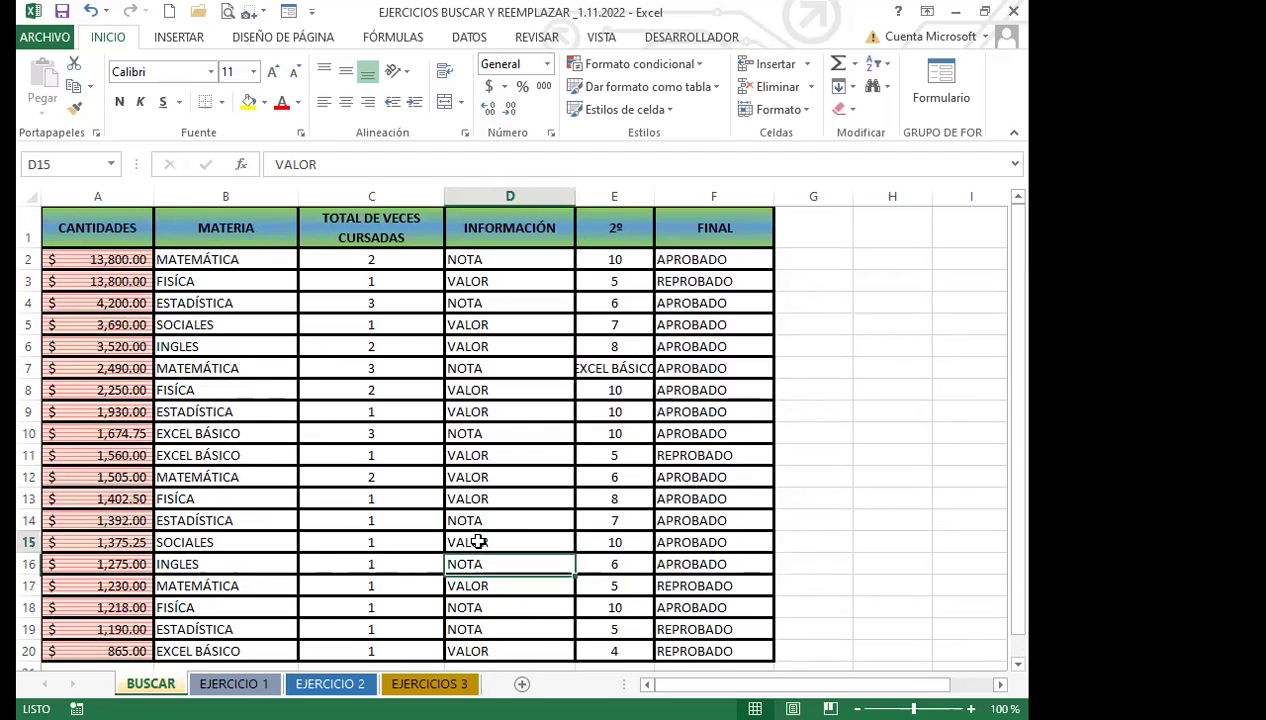
pyautogui.click(129, 217)
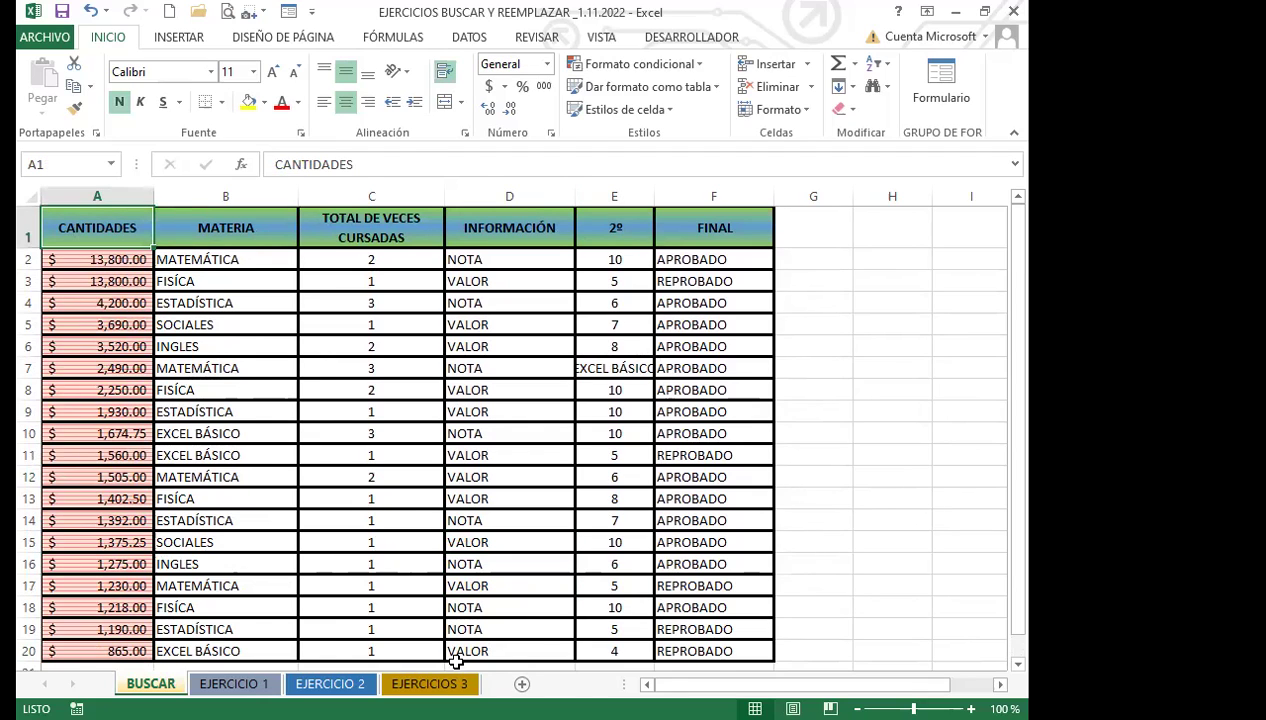
pyautogui.click(722, 650)
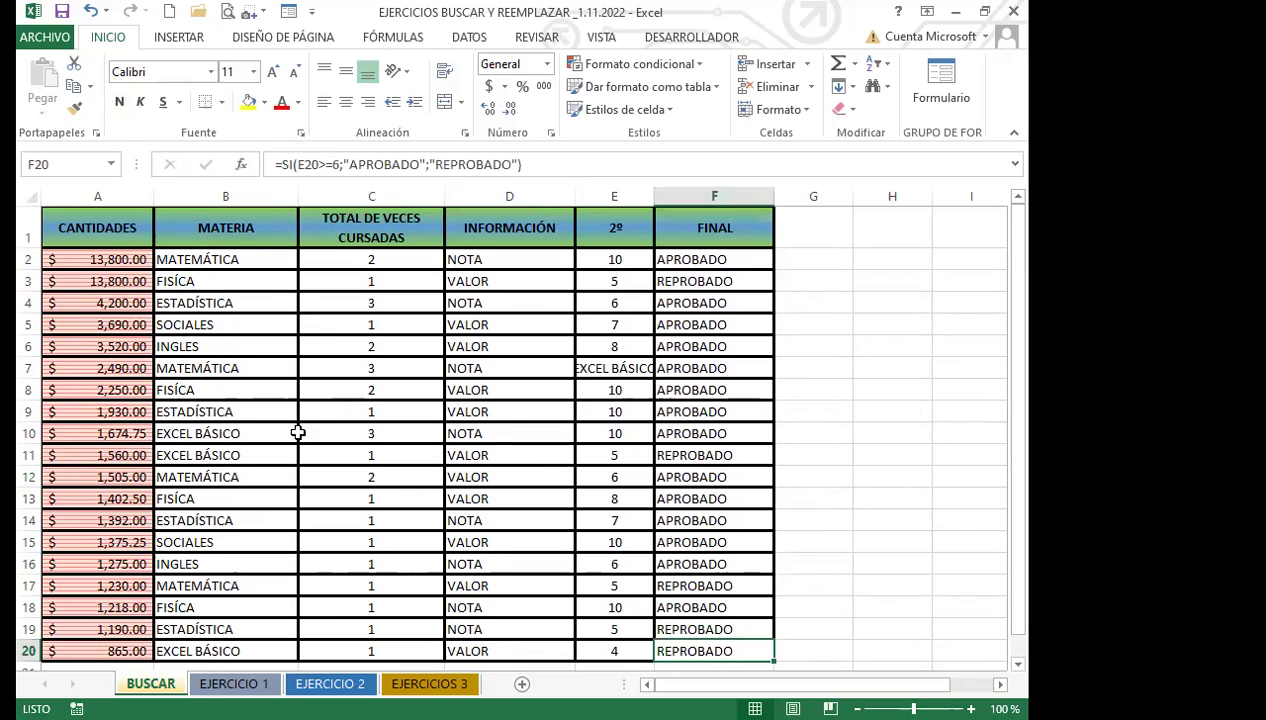
pyautogui.click(358, 453)
# Compare the tables on the EJERCICIO 1, EJERCICIO 2 and EJERCICIOS 3 sheets with the one on BUSCAR.
pyautogui.click(222, 686)
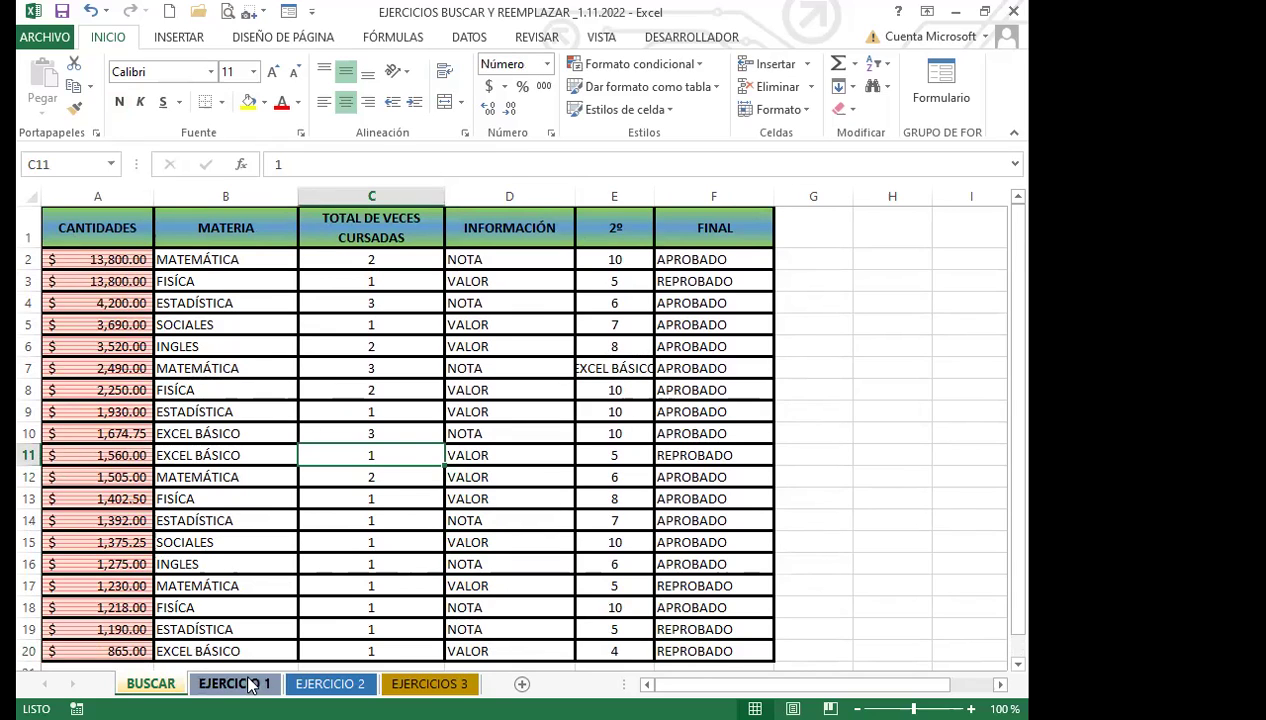
pyautogui.click(330, 684)
pyautogui.click(429, 684)
pyautogui.click(332, 684)
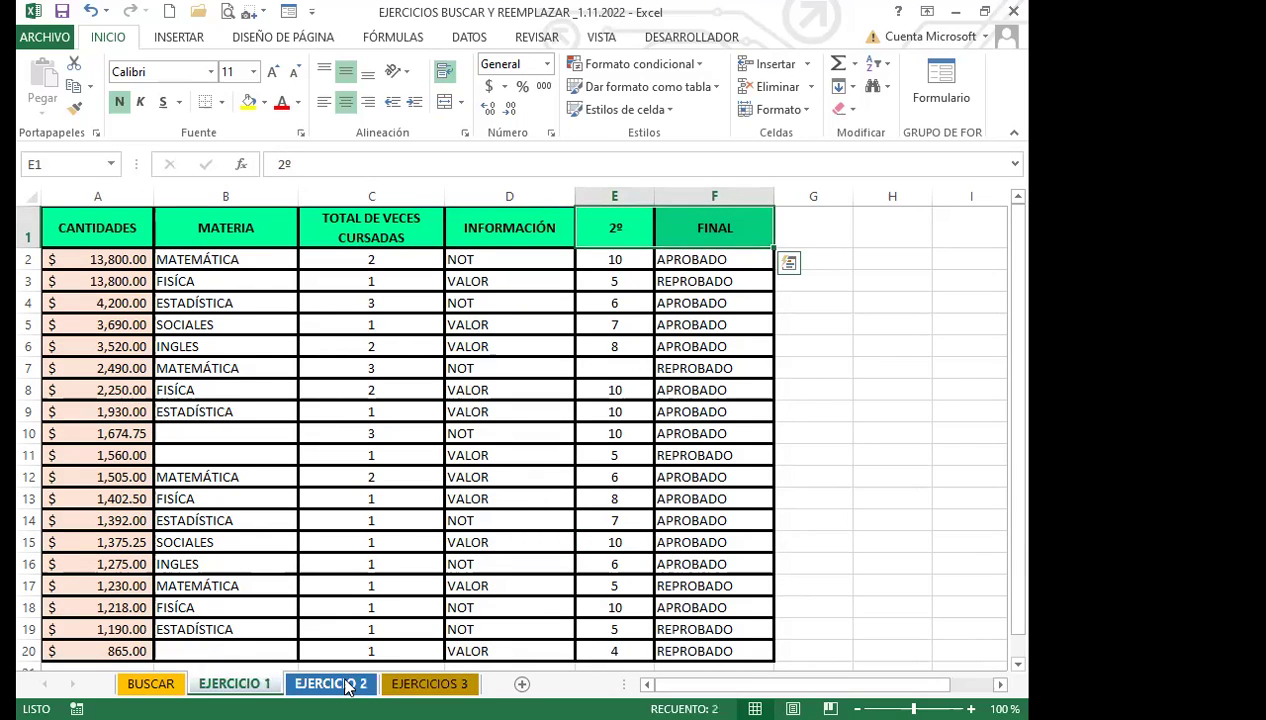
pyautogui.click(420, 684)
pyautogui.click(333, 684)
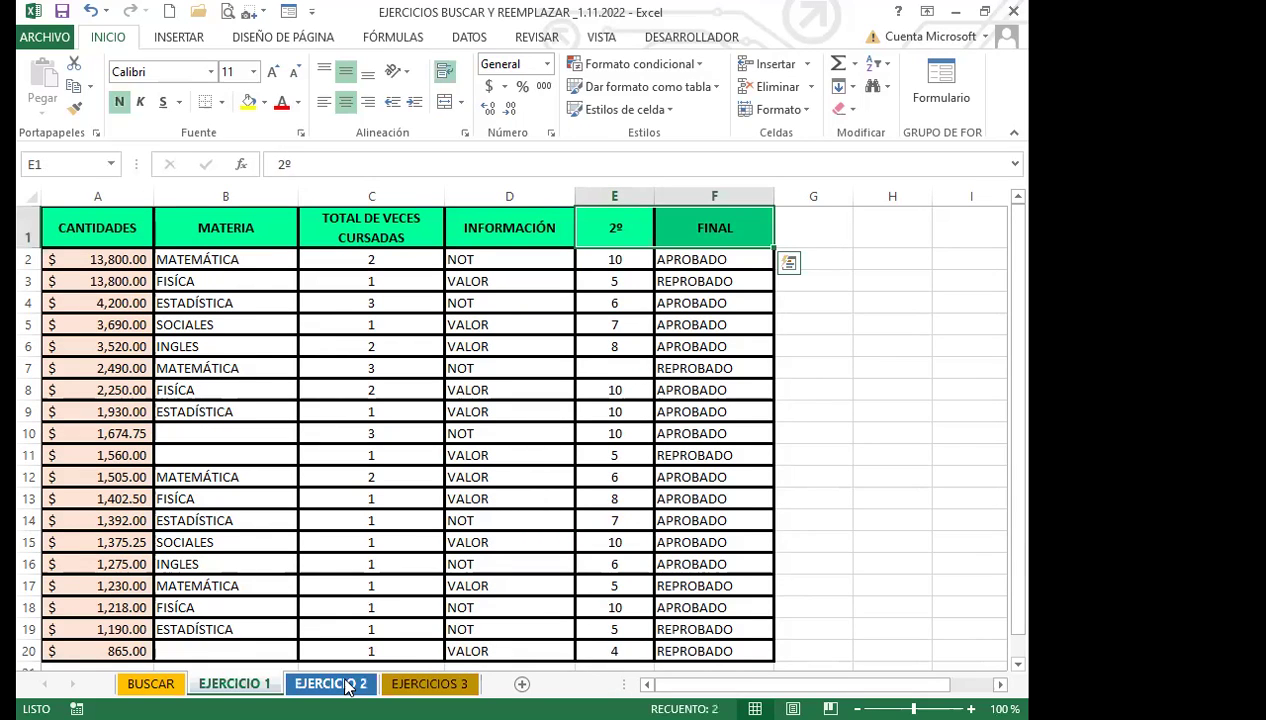
pyautogui.click(415, 684)
pyautogui.click(150, 684)
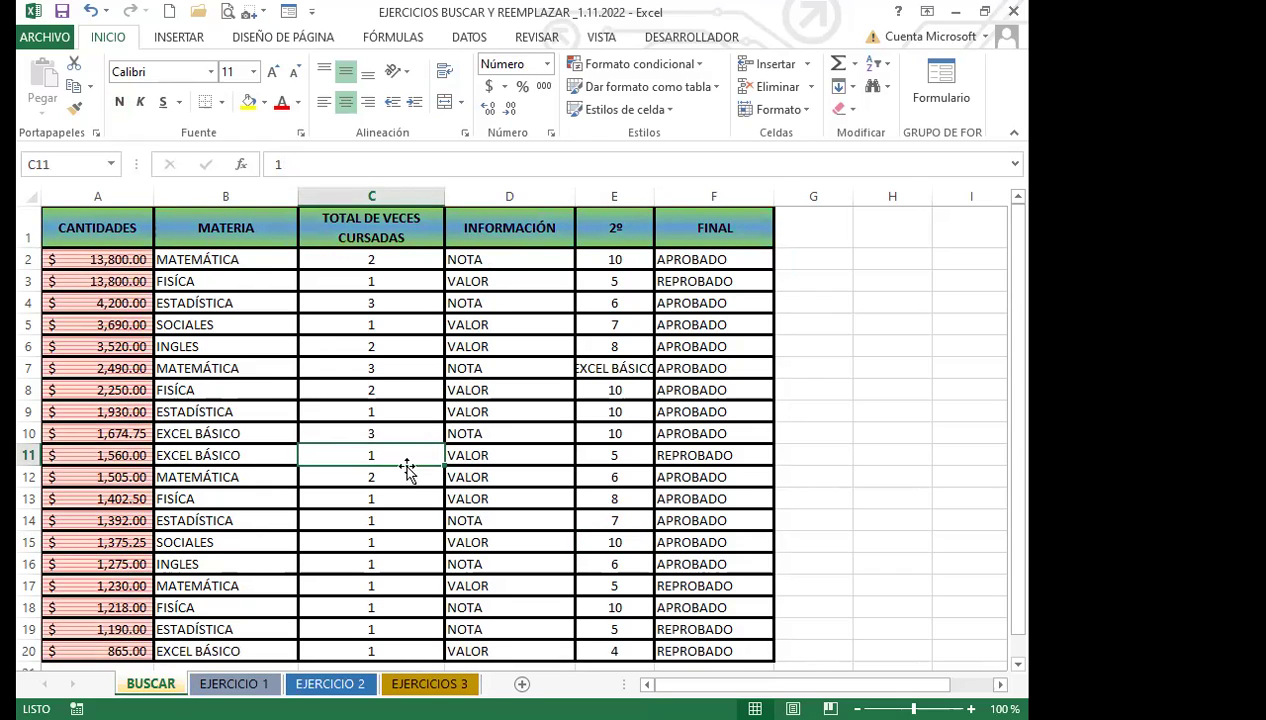
pyautogui.click(468, 362)
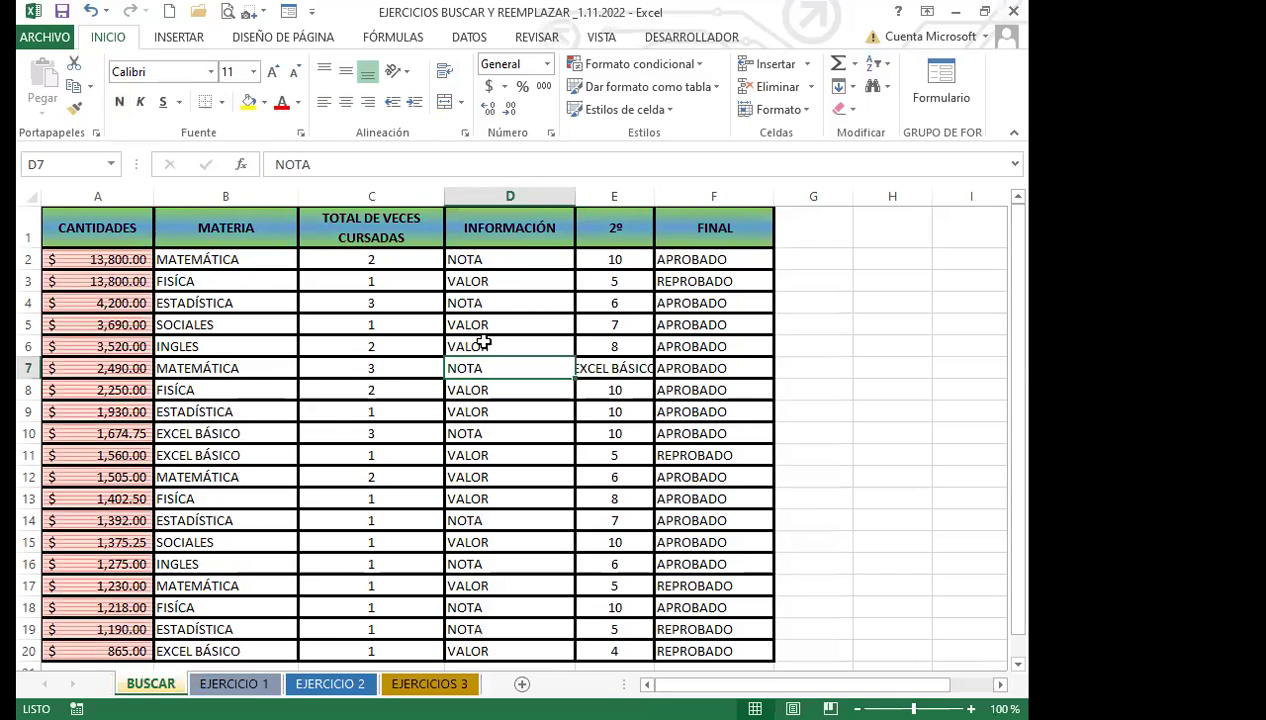
pyautogui.click(482, 342)
pyautogui.click(237, 502)
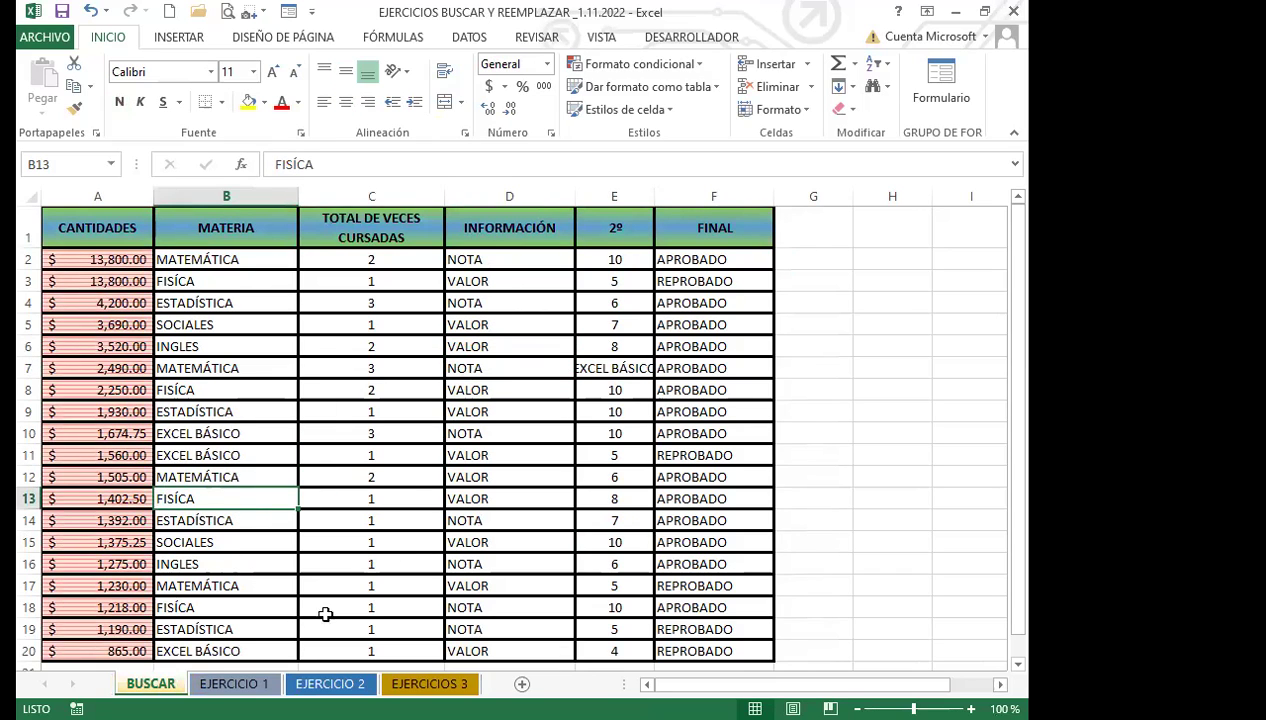
pyautogui.click(238, 452)
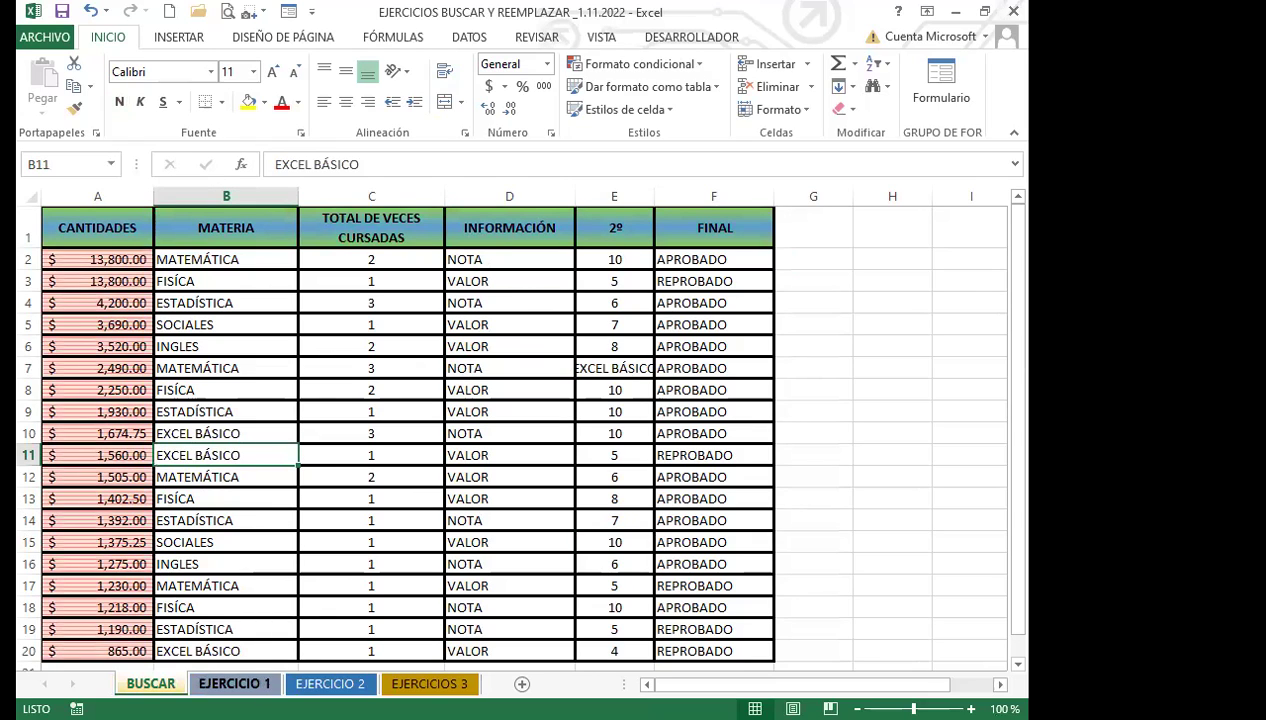
pyautogui.click(235, 684)
pyautogui.click(330, 684)
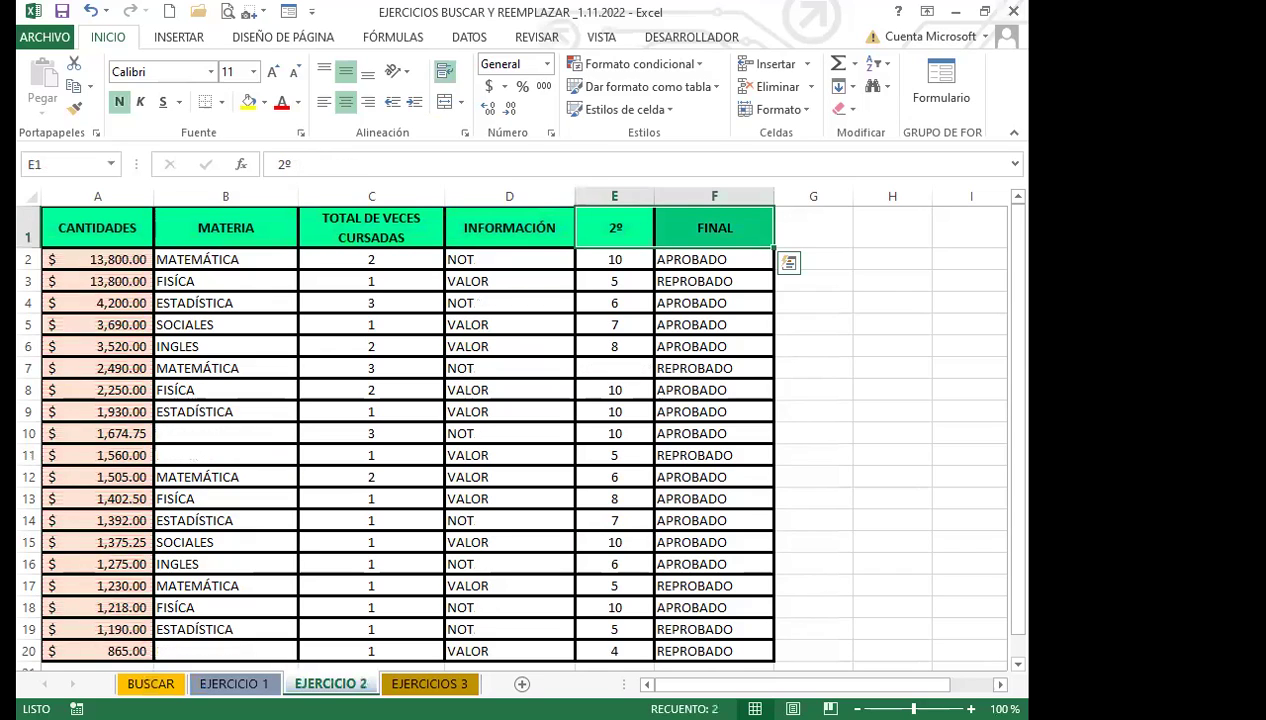
pyautogui.hotkey('ctrl', 'pagedown')
pyautogui.click(337, 684)
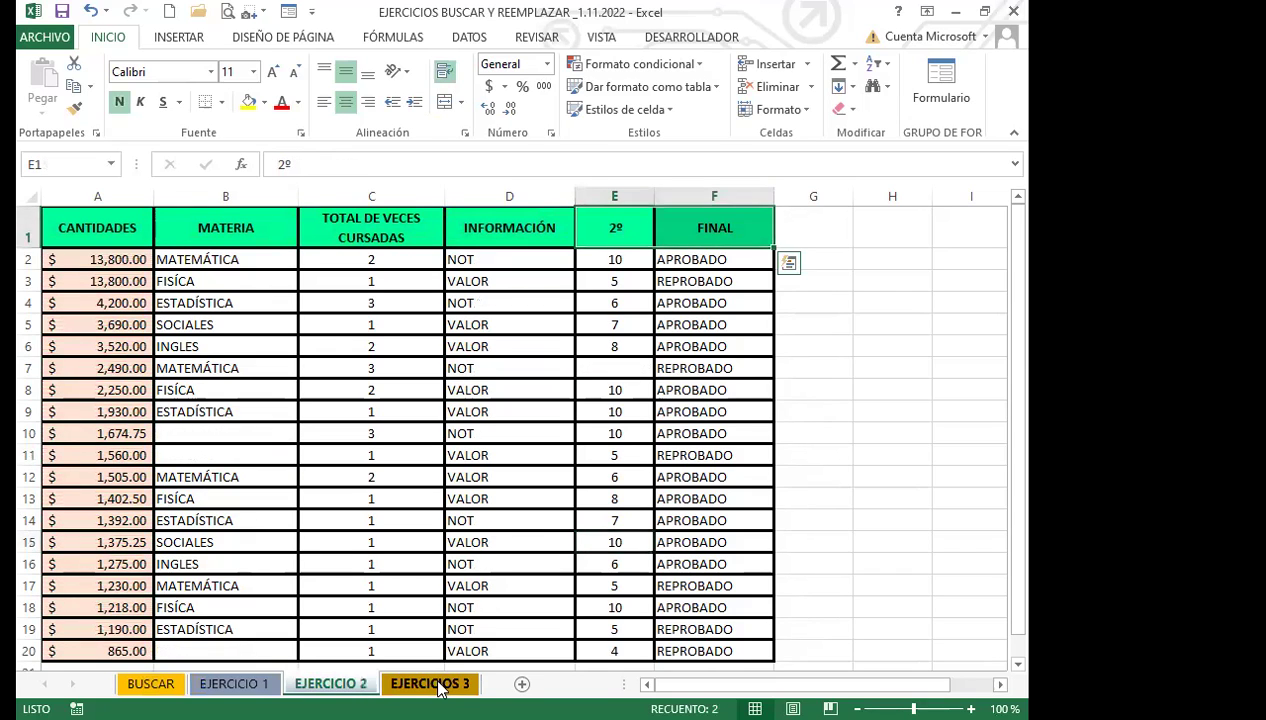
# Open Find and Replace on the EJERCICIO 1 sheet and clear both the search format and the replacement format.
pyautogui.click(268, 686)
pyautogui.click(840, 492)
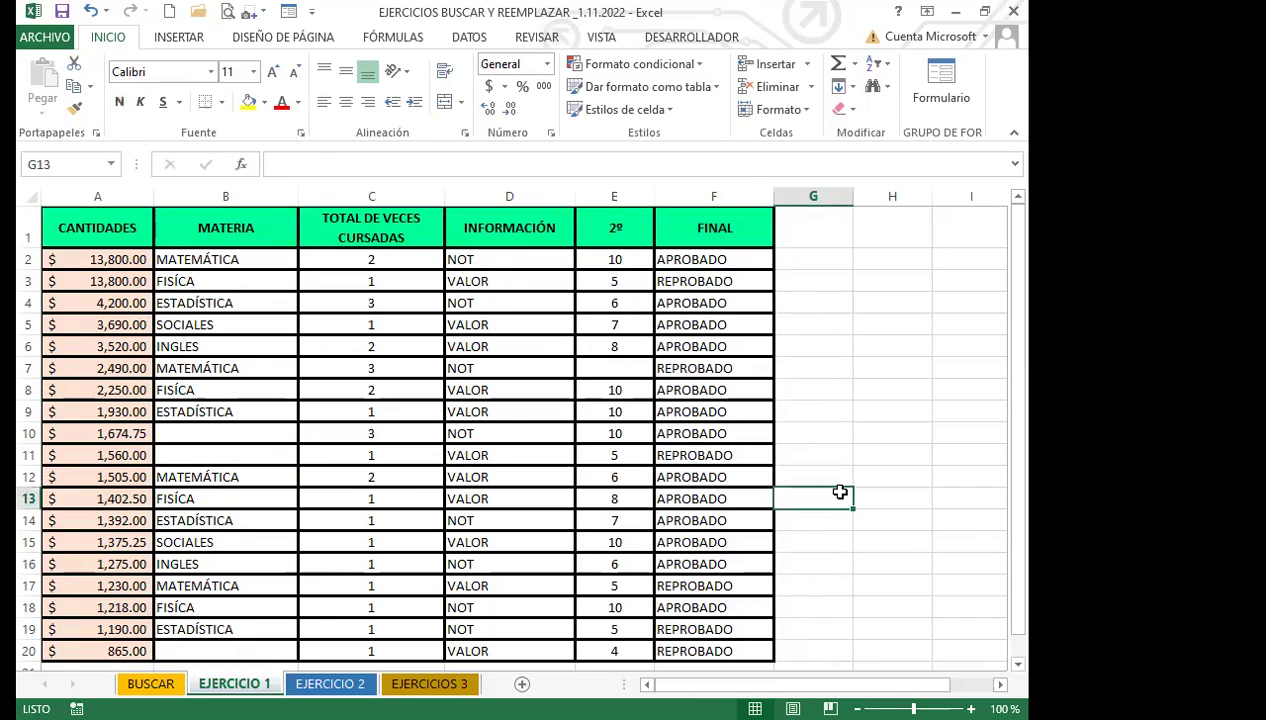
pyautogui.hotkey('ctrl', 'b')
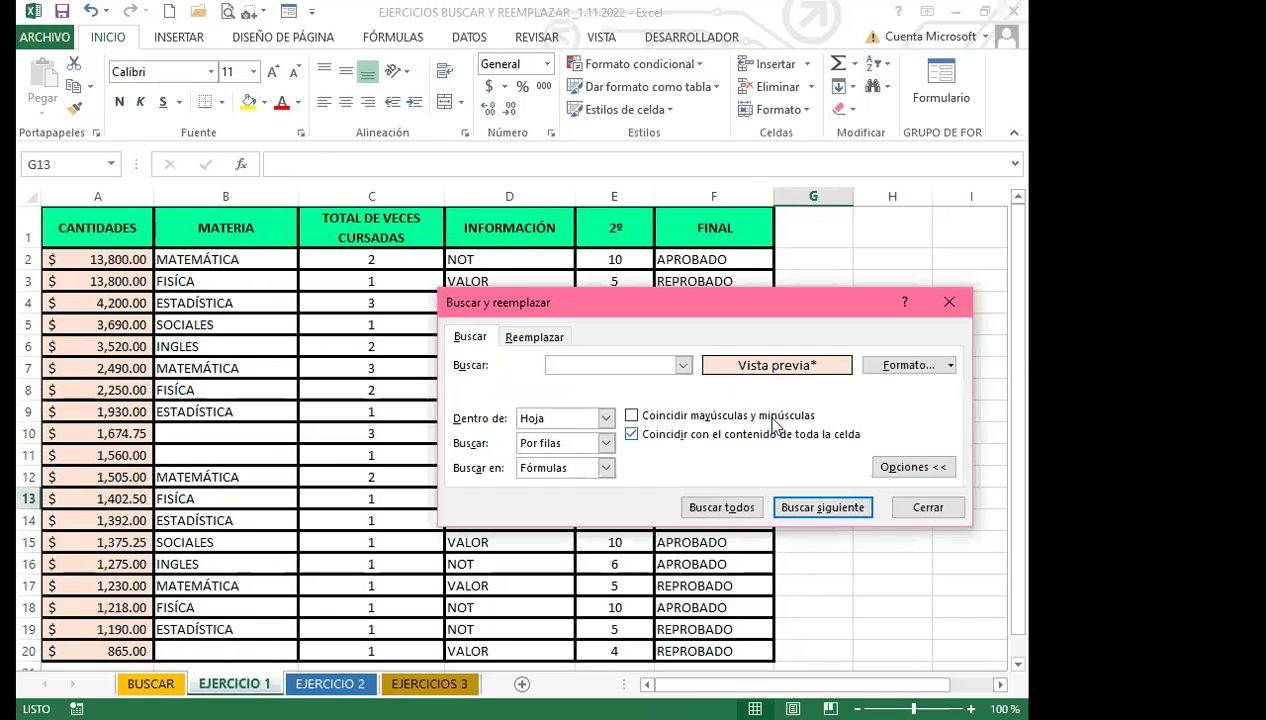
pyautogui.click(948, 366)
pyautogui.click(740, 437)
pyautogui.click(535, 337)
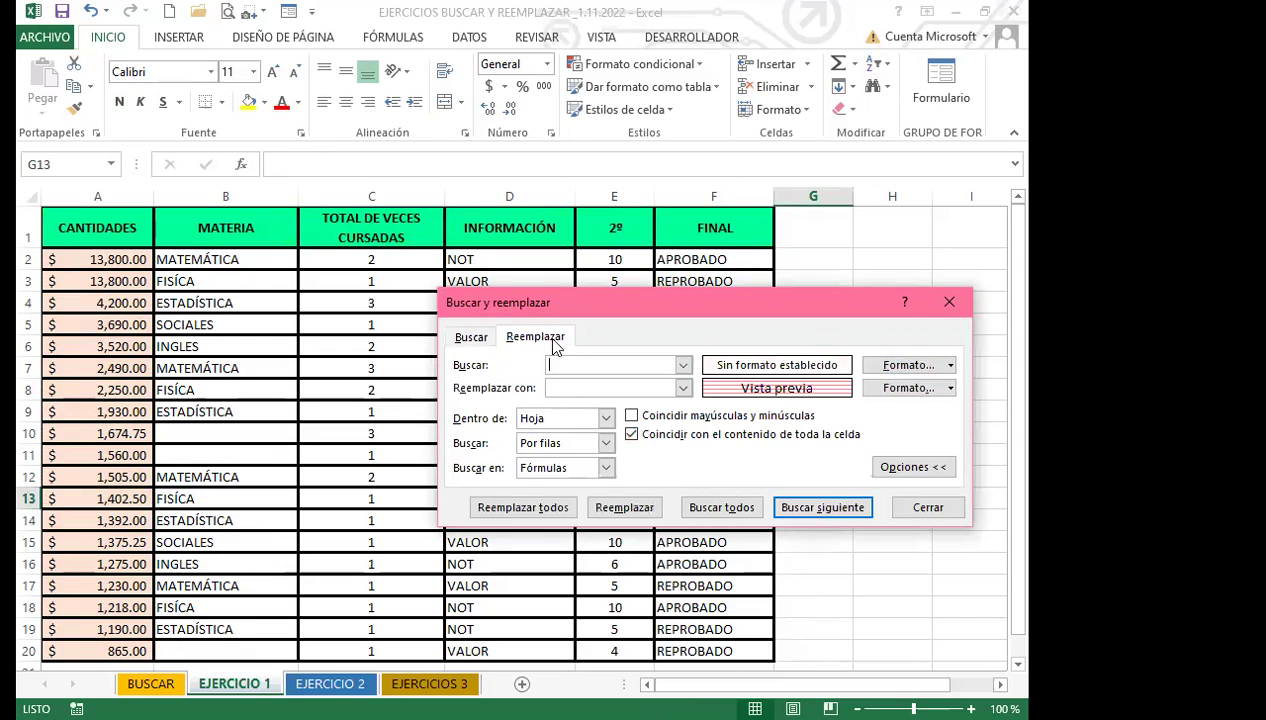
pyautogui.click(910, 390)
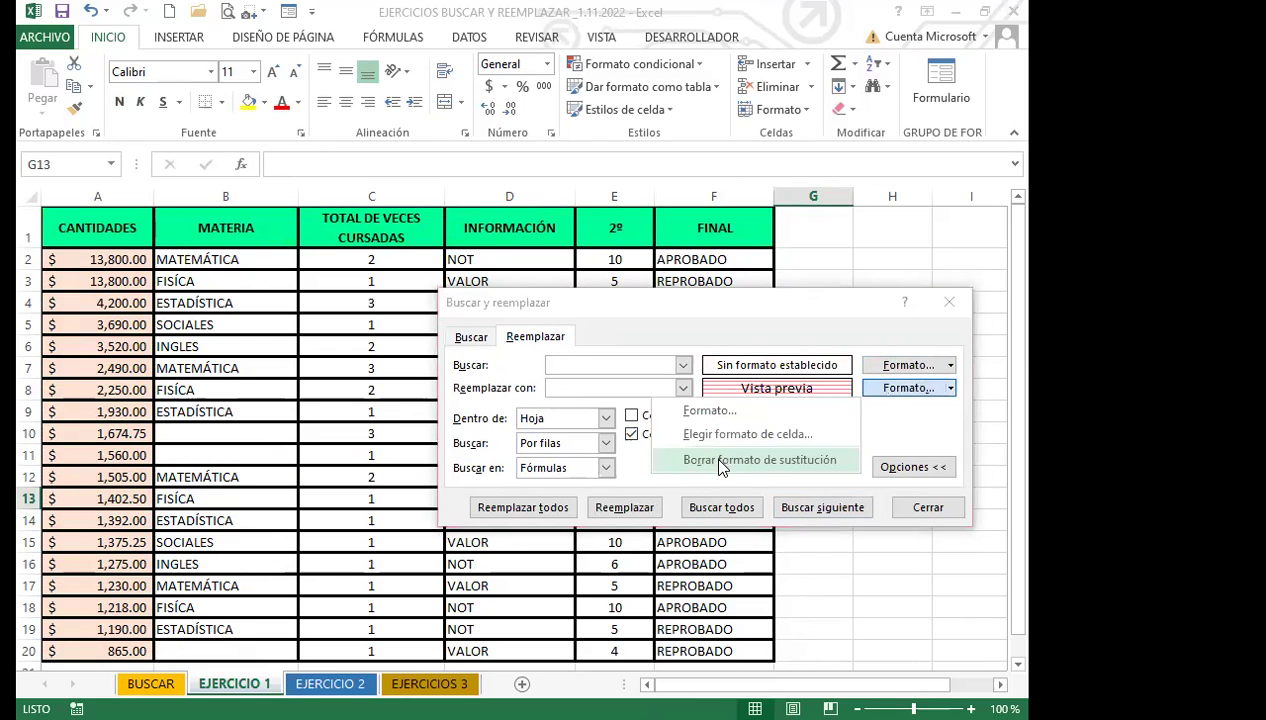
pyautogui.click(715, 460)
# Find all cells containing NOT across the whole workbook (Libro), with uppercase and lowercase matching turned on.
pyautogui.click(468, 338)
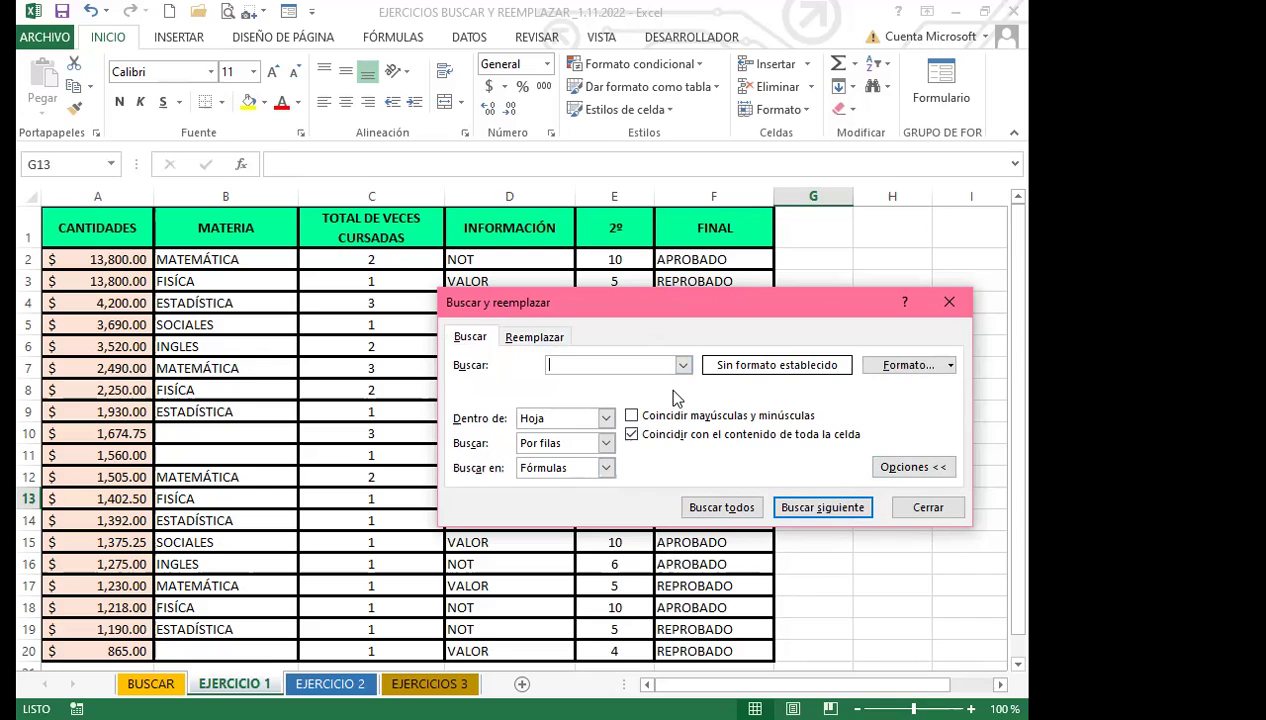
pyautogui.click(632, 416)
pyautogui.click(606, 419)
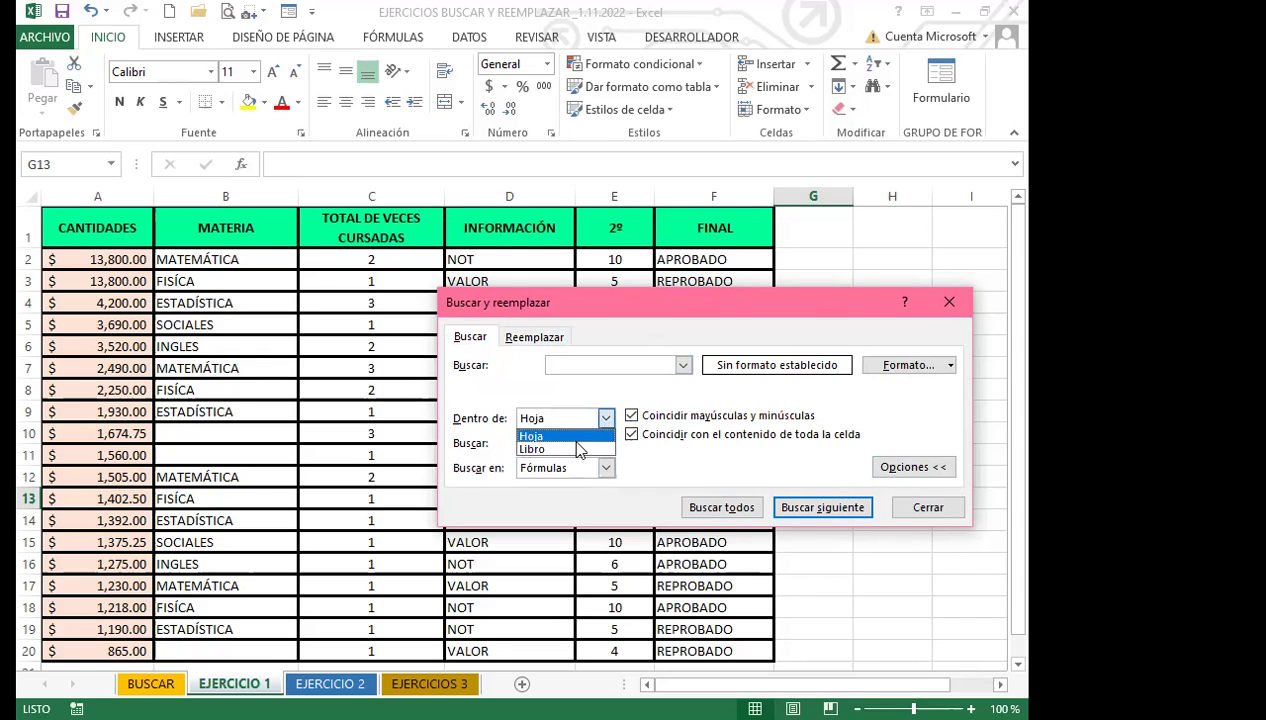
pyautogui.click(535, 449)
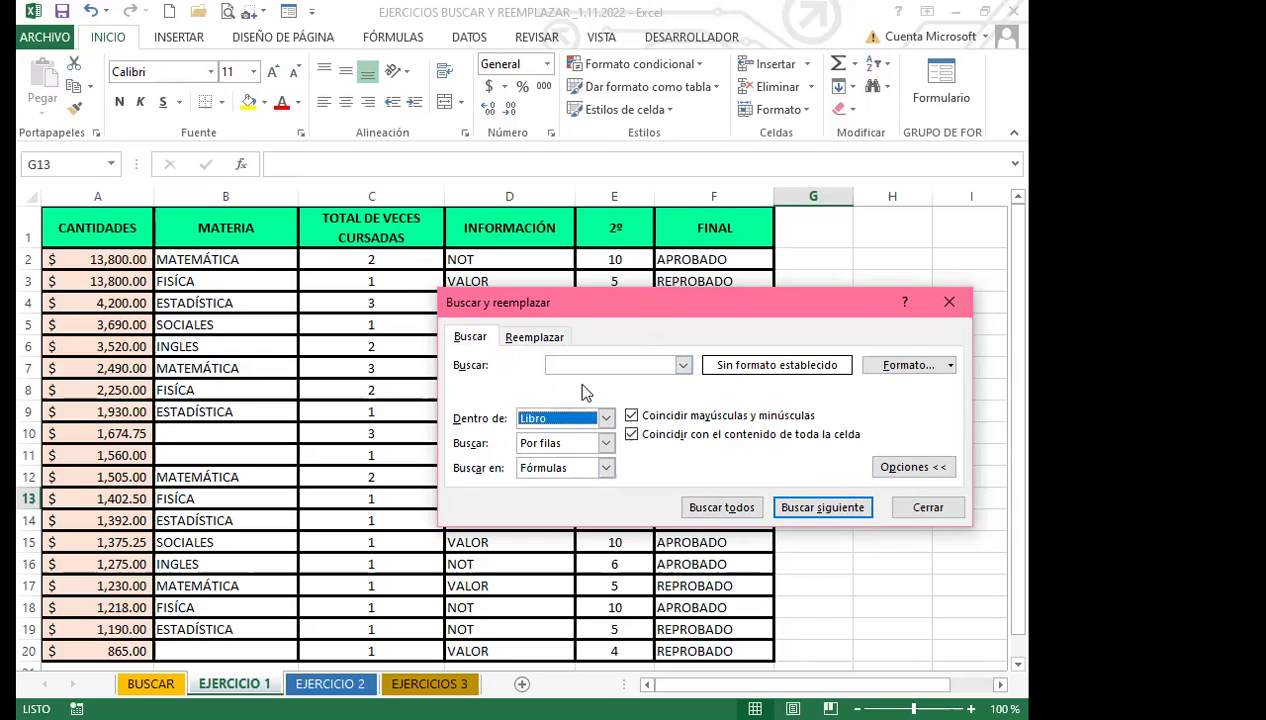
pyautogui.click(586, 365)
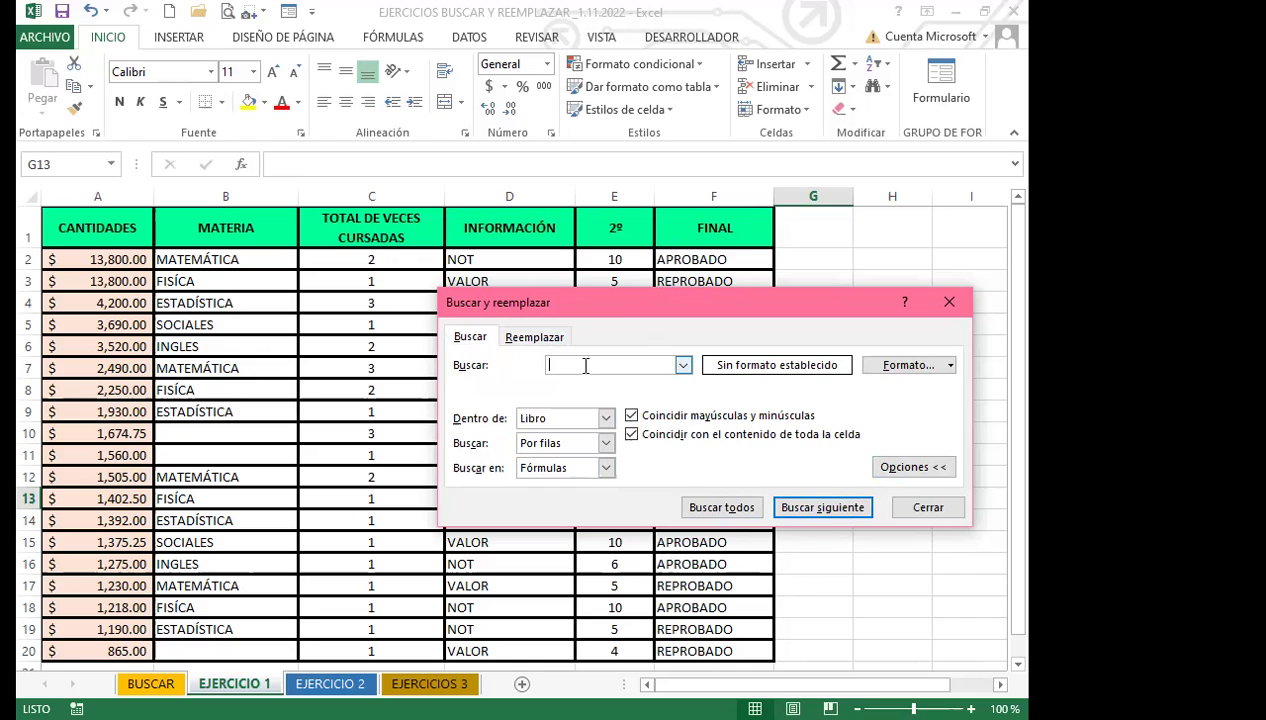
pyautogui.write('NOT')
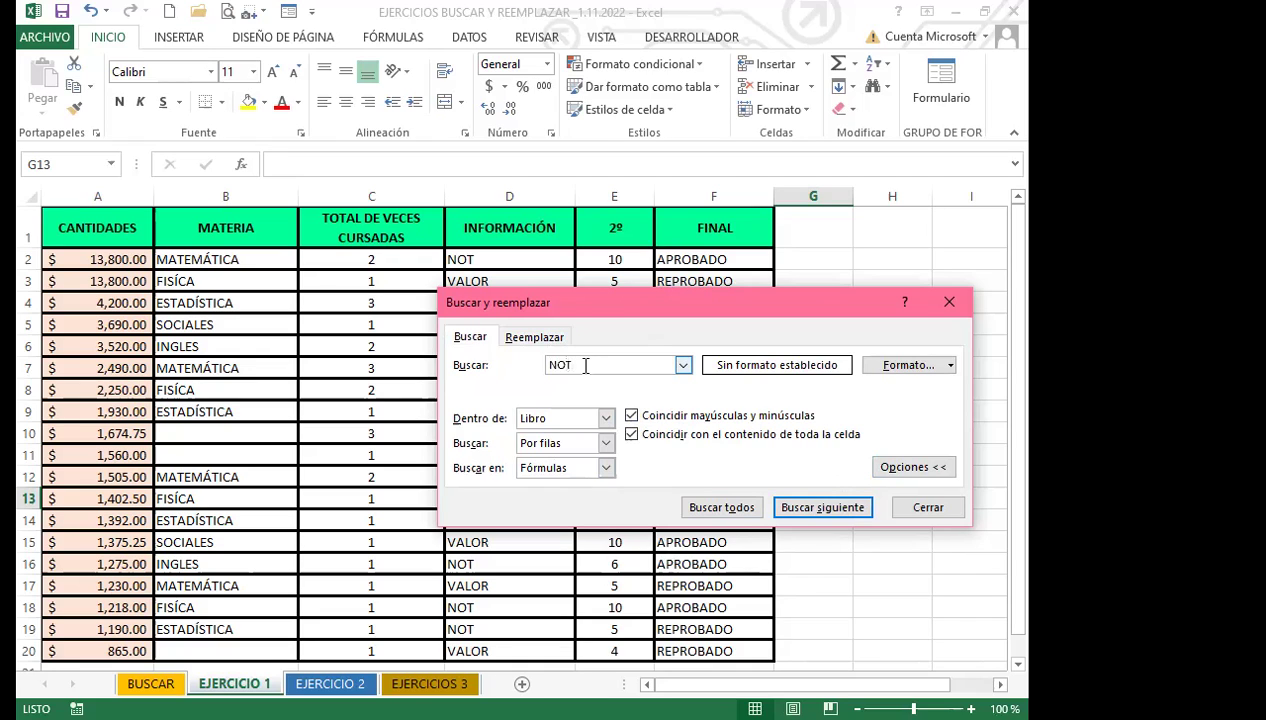
pyautogui.click(722, 507)
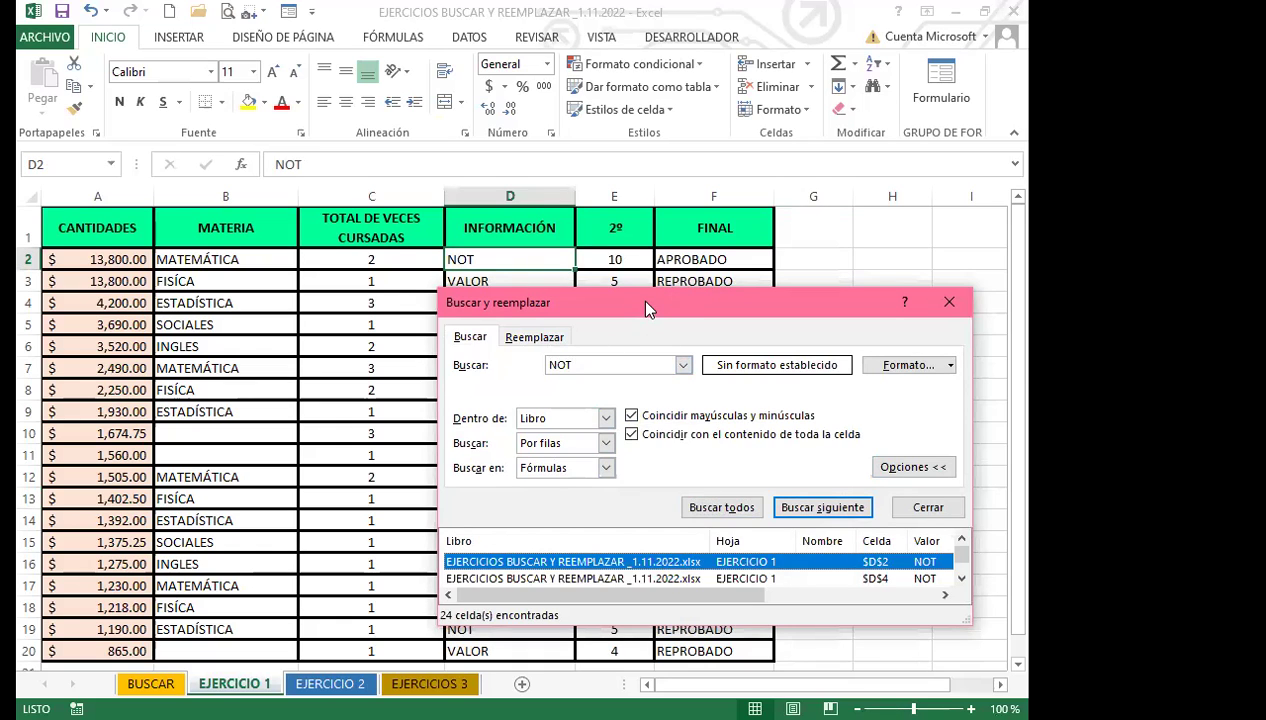
# Enlarge the search results list and select all the EJERCICIO 1 matches, from D2 to D19.
pyautogui.moveTo(645, 310); pyautogui.dragTo(512, 36)
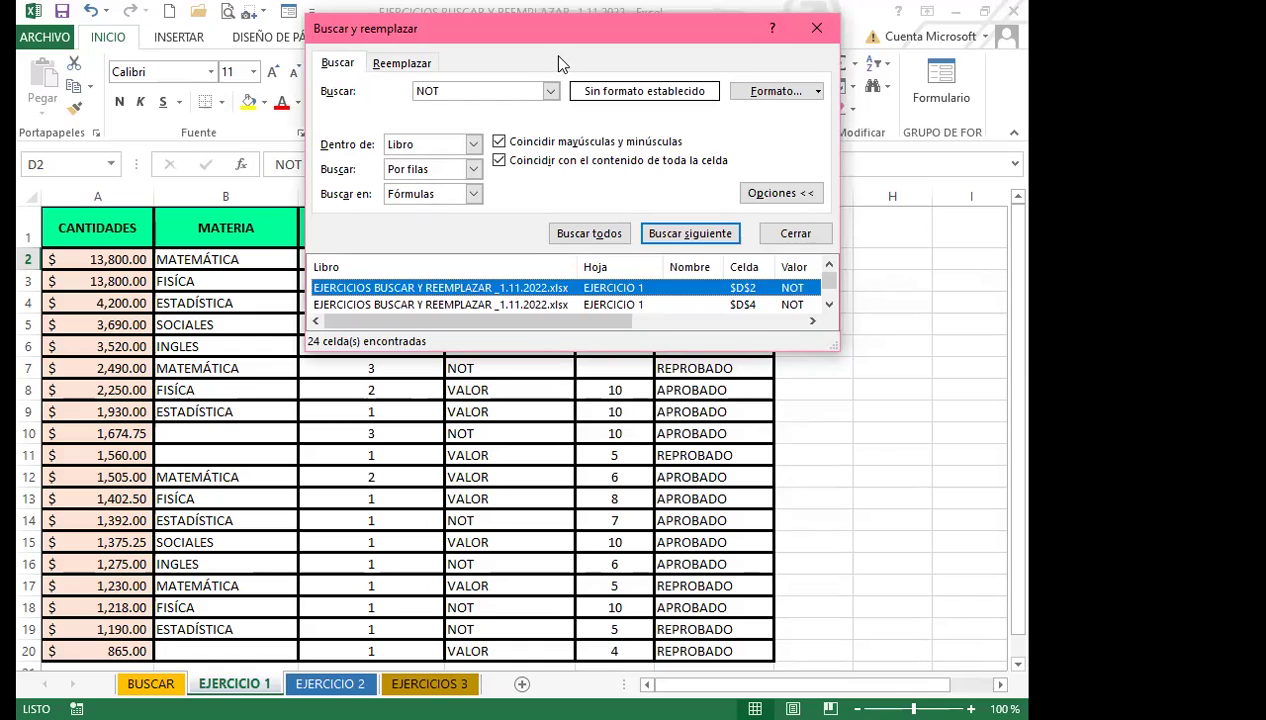
pyautogui.moveTo(553, 17); pyautogui.dragTo(550, 0)
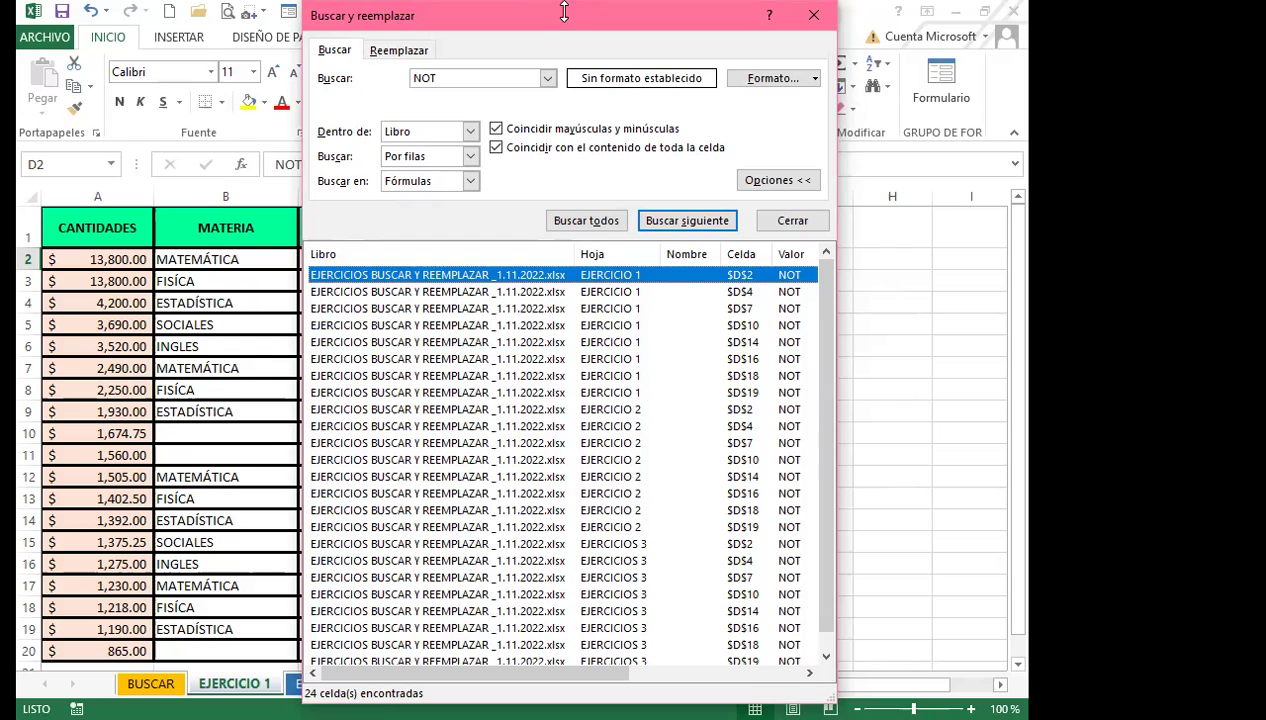
pyautogui.moveTo(564, 12); pyautogui.dragTo(556, 37)
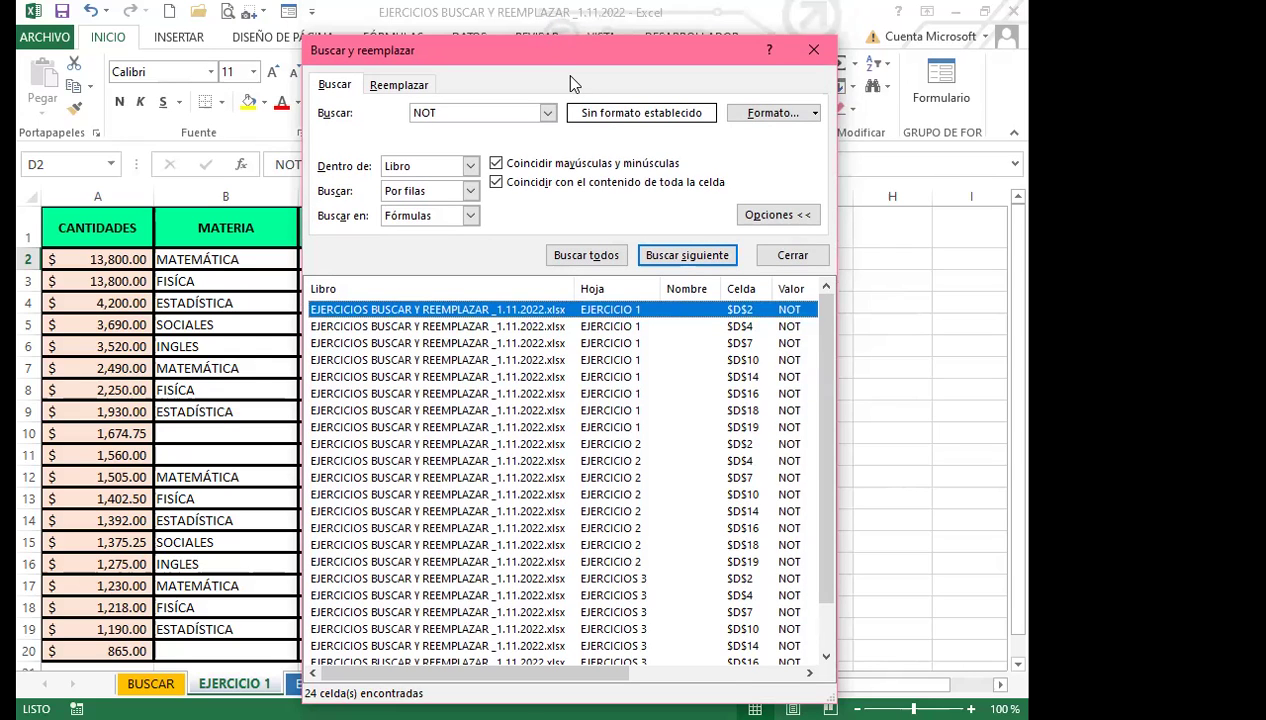
pyautogui.moveTo(529, 705); pyautogui.dragTo(529, 640)
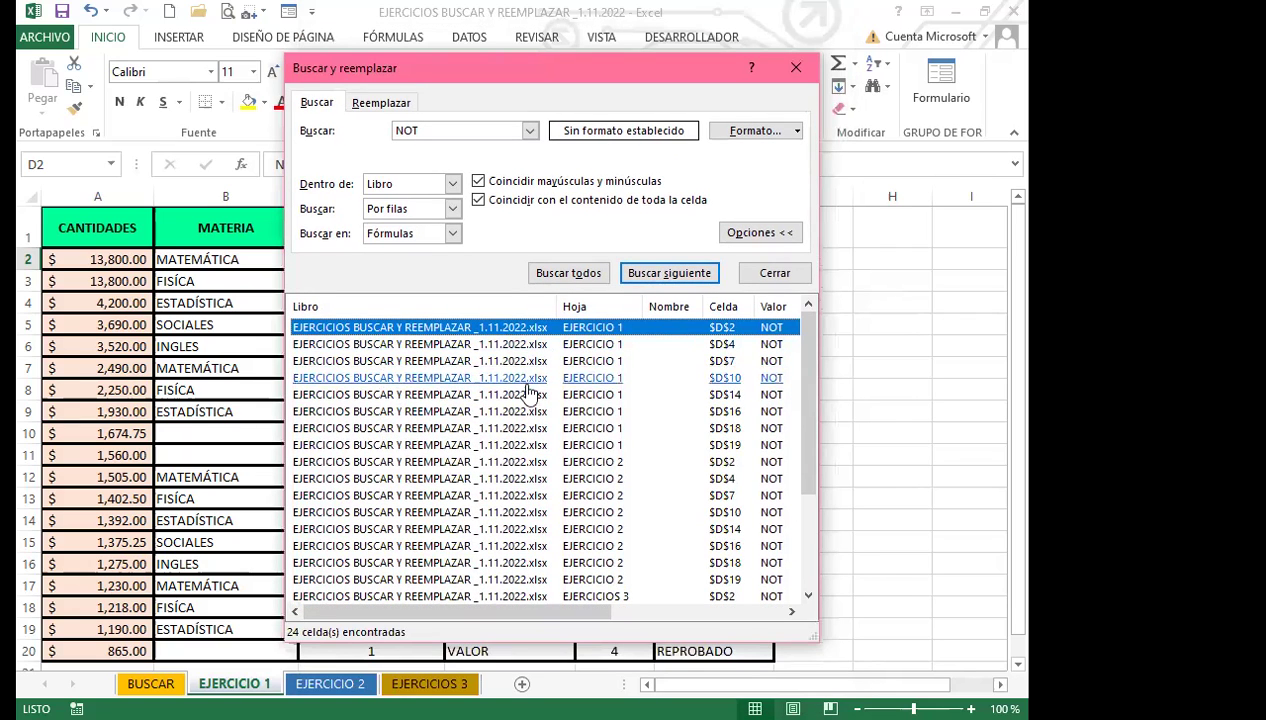
pyautogui.keyDown('shift'); pyautogui.click(725, 445); pyautogui.keyUp('shift')
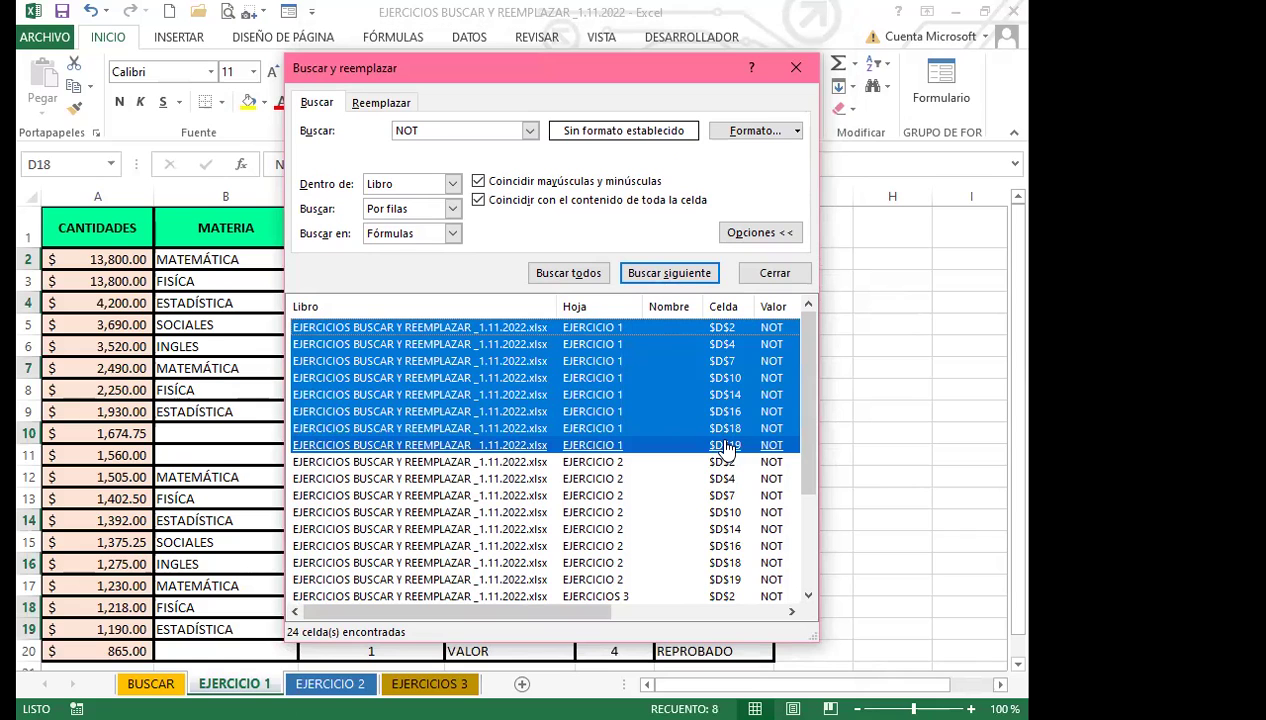
# Go to the D7 match on EJERCICIO 2 and review the full list of matches through EJERCICIOS 3.
pyautogui.moveTo(802, 446)
pyautogui.mouseDown()
pyautogui.moveTo(808, 568)
pyautogui.moveTo(810, 437)
pyautogui.mouseUp()
pyautogui.click(580, 495)
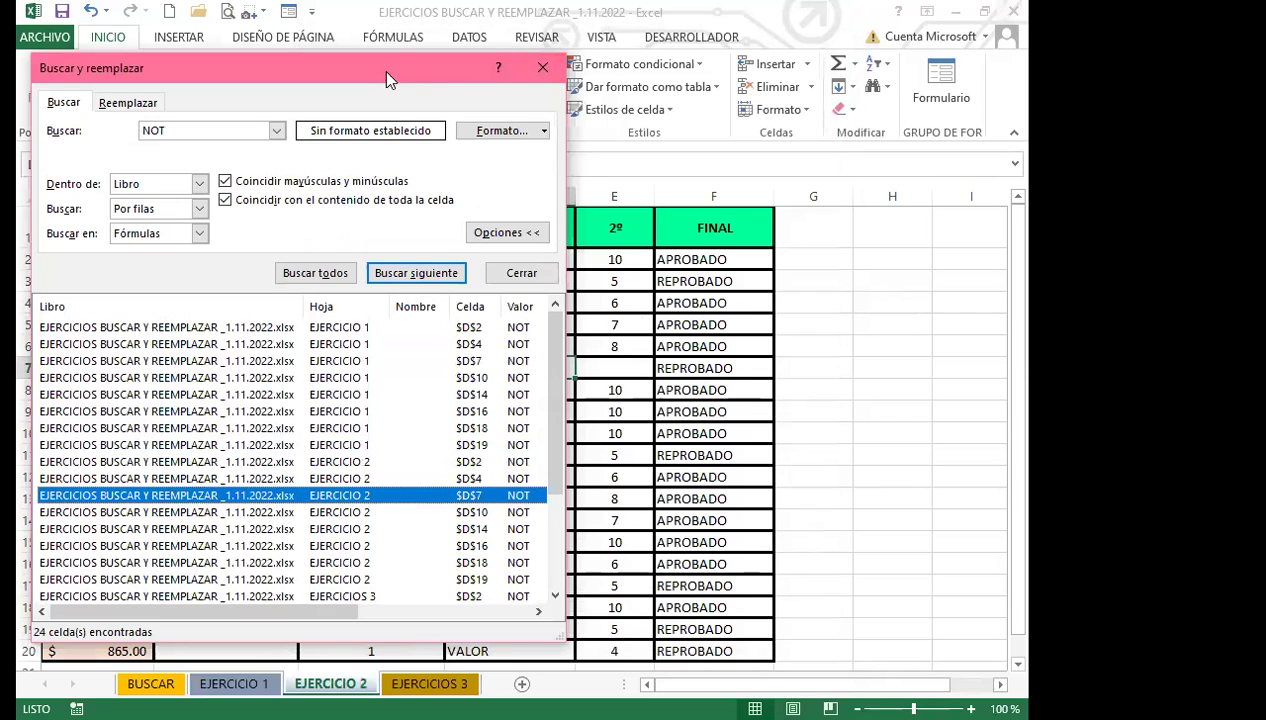
pyautogui.moveTo(377, 72); pyautogui.dragTo(622, 40)
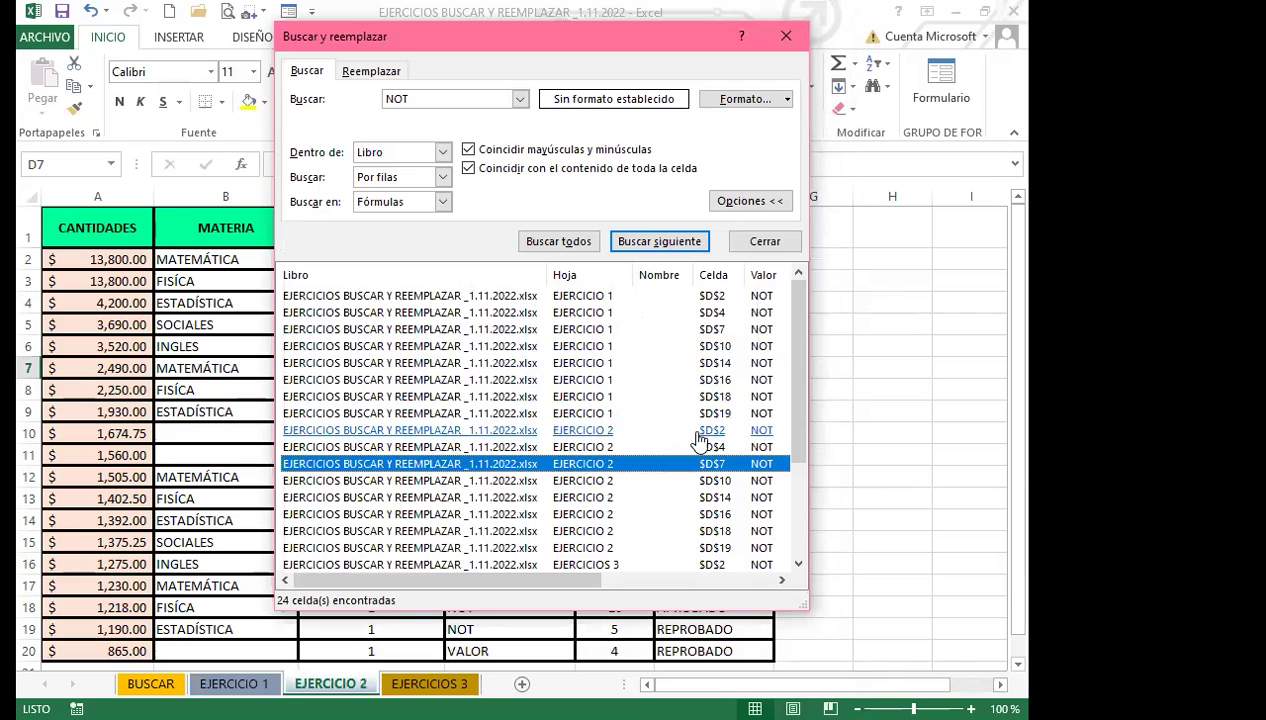
pyautogui.moveTo(800, 416)
pyautogui.mouseDown()
pyautogui.moveTo(806, 506)
pyautogui.moveTo(798, 405)
pyautogui.mouseUp()
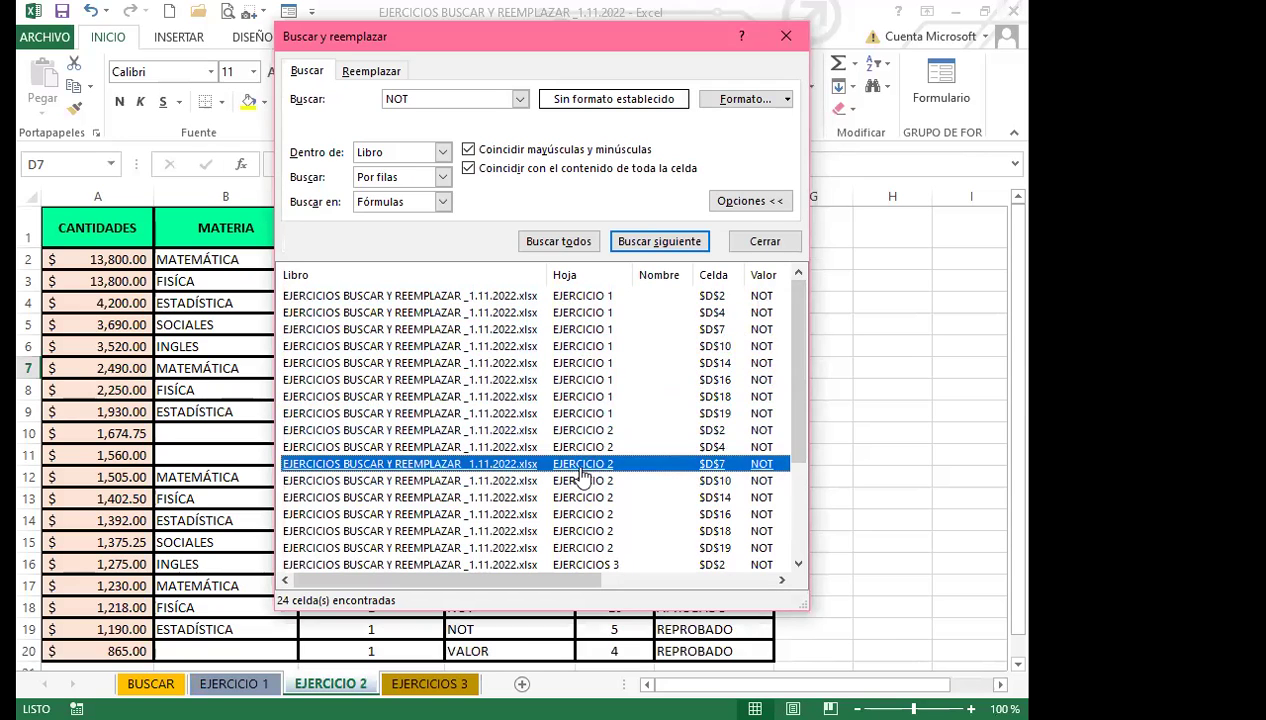
pyautogui.click(228, 684)
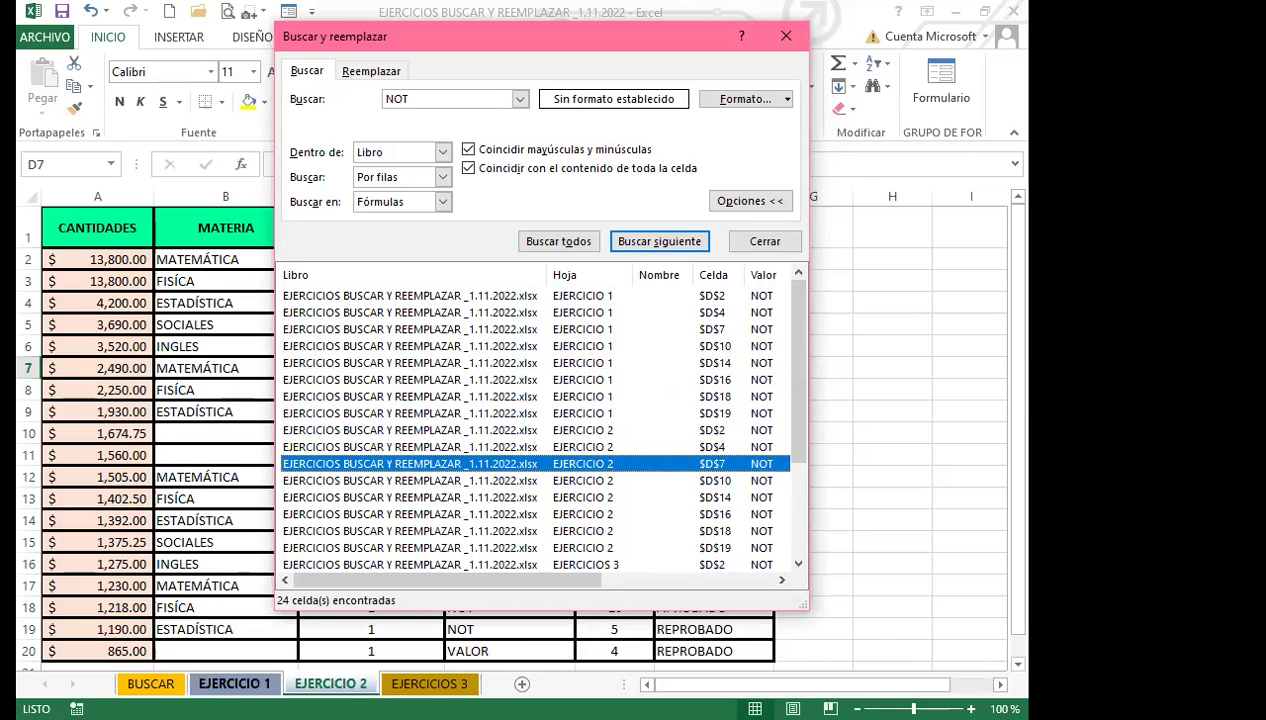
pyautogui.moveTo(795, 403); pyautogui.dragTo(803, 478)
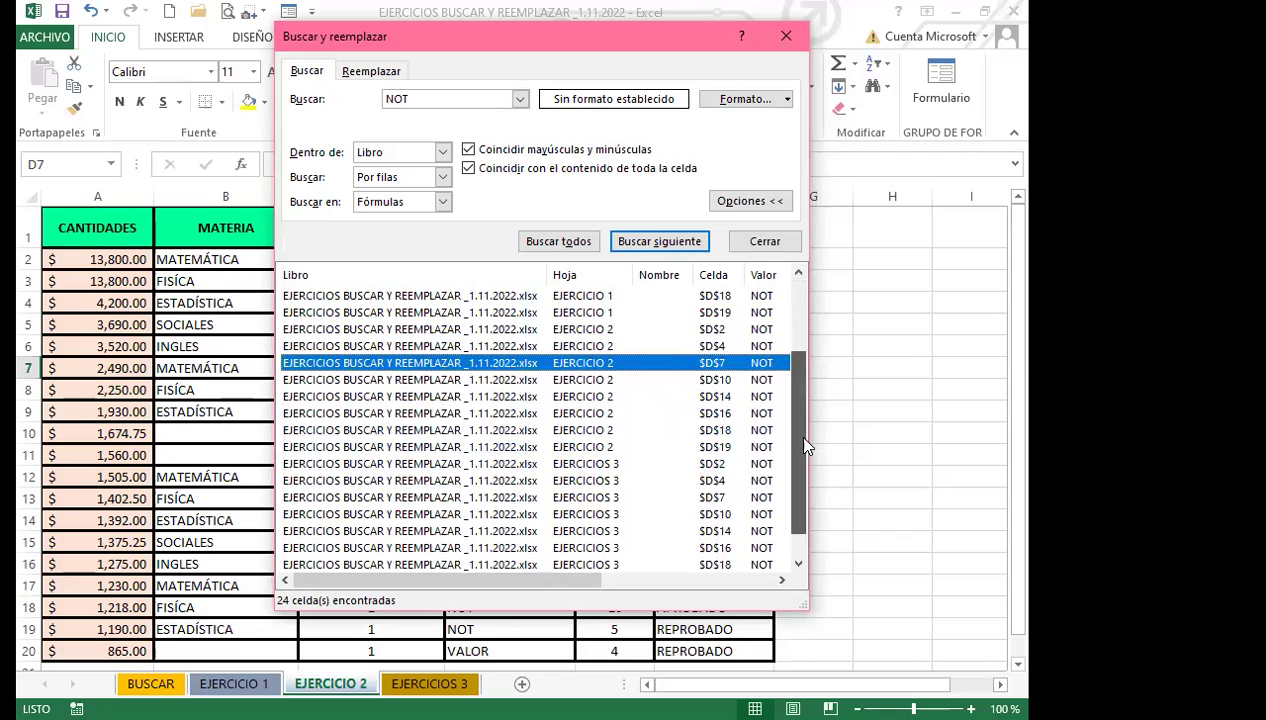
pyautogui.moveTo(794, 432); pyautogui.dragTo(802, 514)
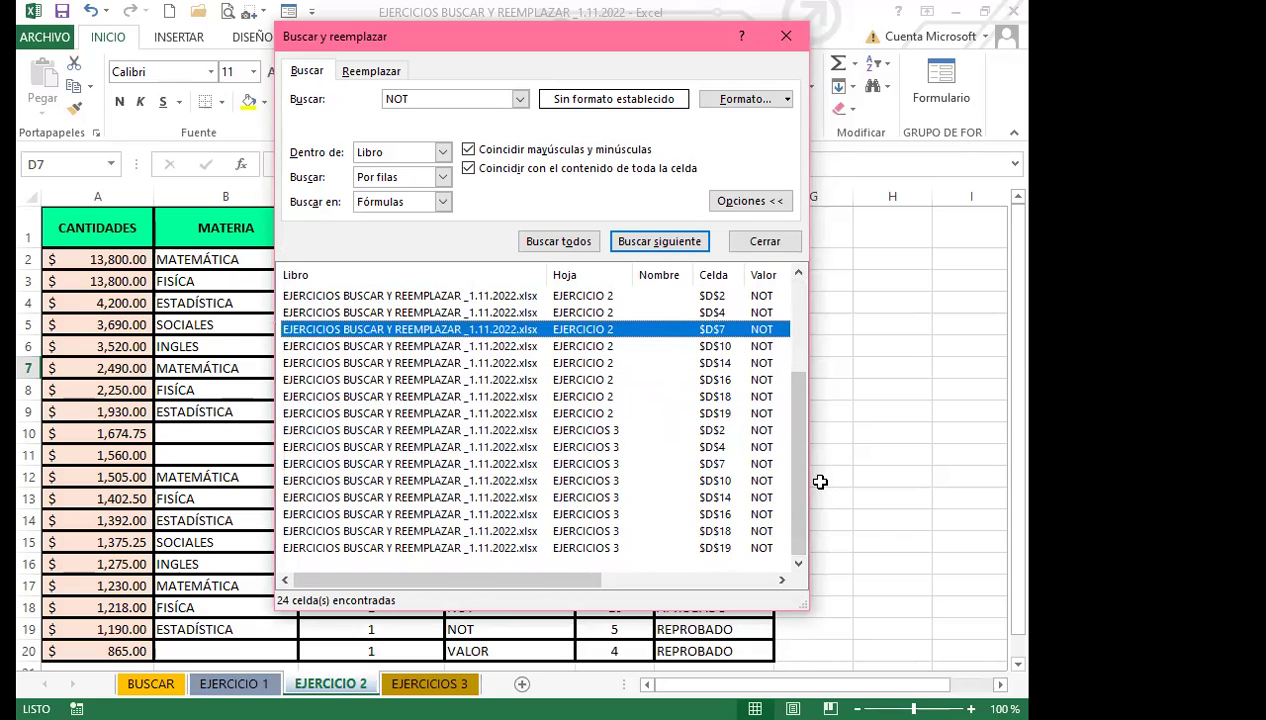
pyautogui.moveTo(803, 480); pyautogui.dragTo(797, 390)
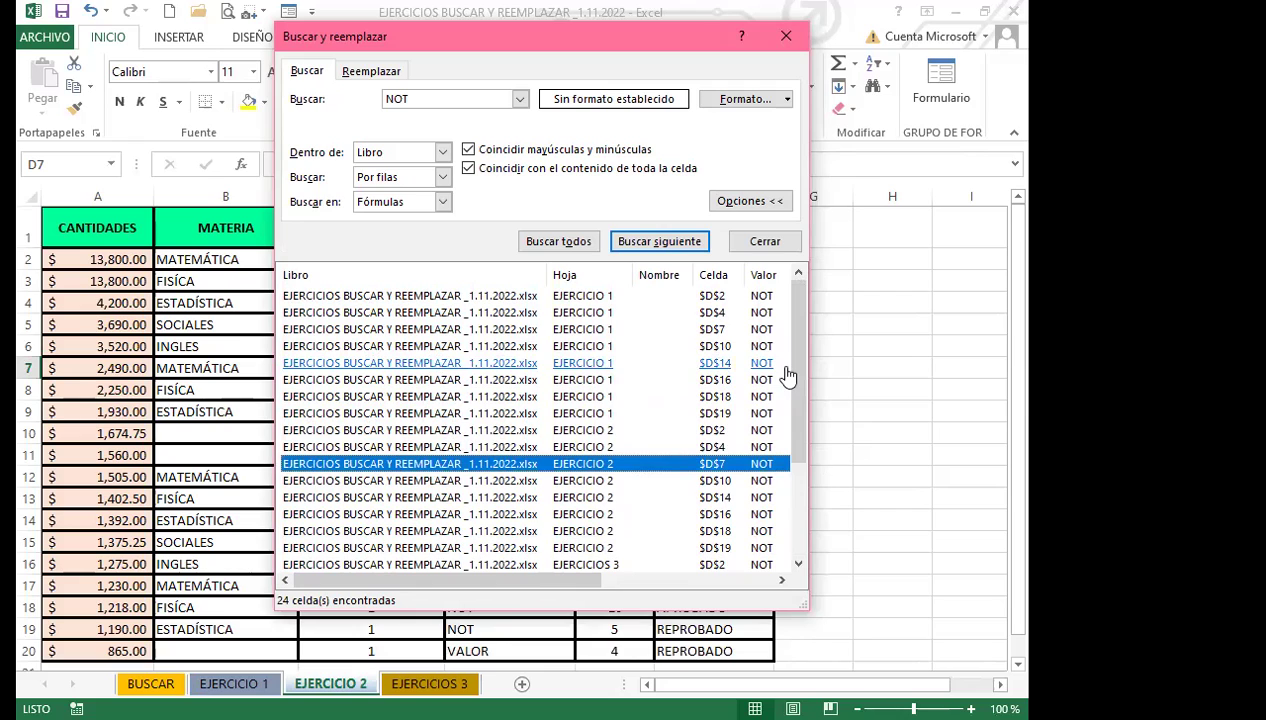
# Replace all occurrences of NOT with NOTA throughout the workbook and close Find and Replace.
pyautogui.click(360, 73)
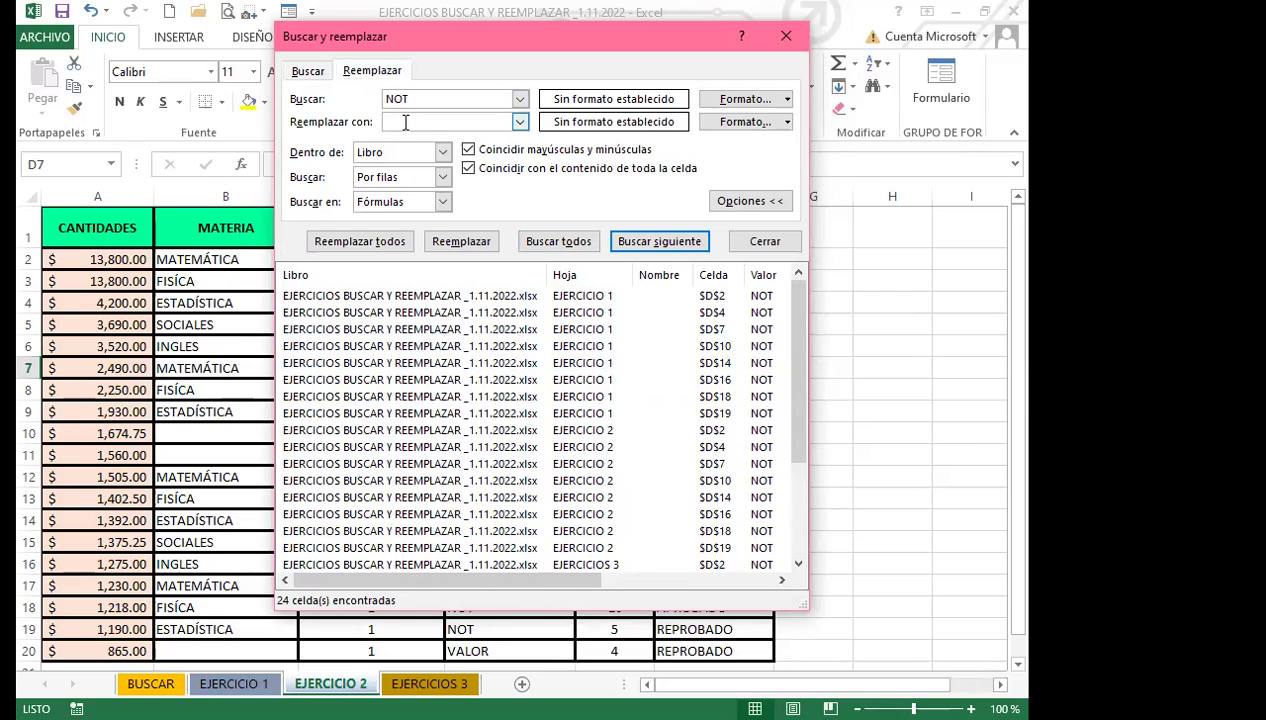
pyautogui.write('NOTAS')
pyautogui.press('BackSpace')
pyautogui.click(366, 244)
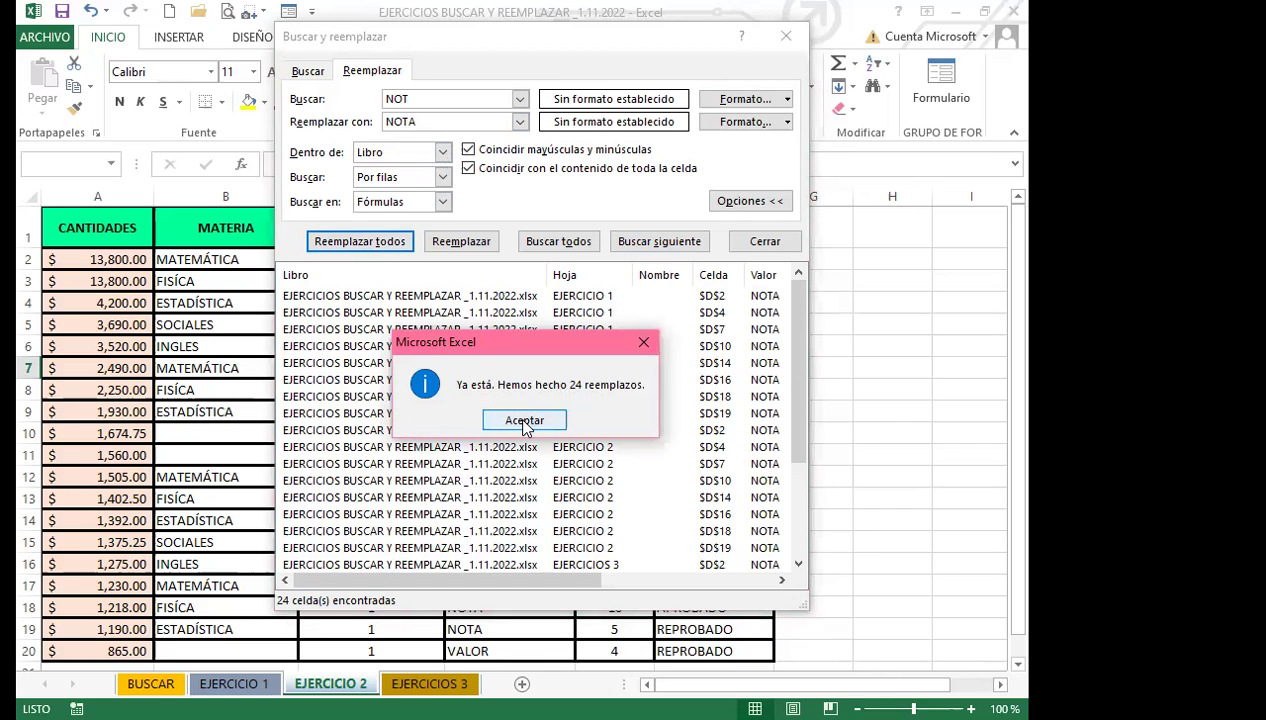
pyautogui.press('Return')
pyautogui.click(786, 36)
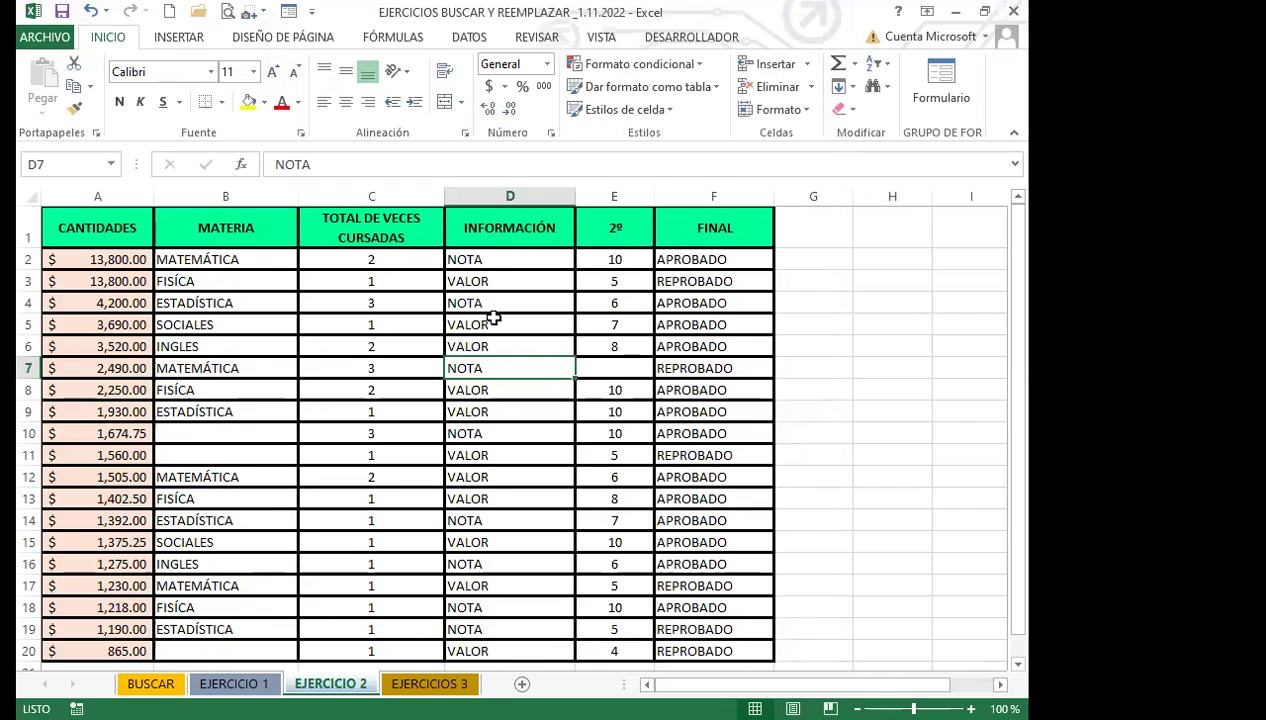
# Check the replaced entries in the INFORMACIÓN column on the EJERCICIO 1, EJERCICIO 2 and EJERCICIOS 3 sheets.
pyautogui.click(243, 684)
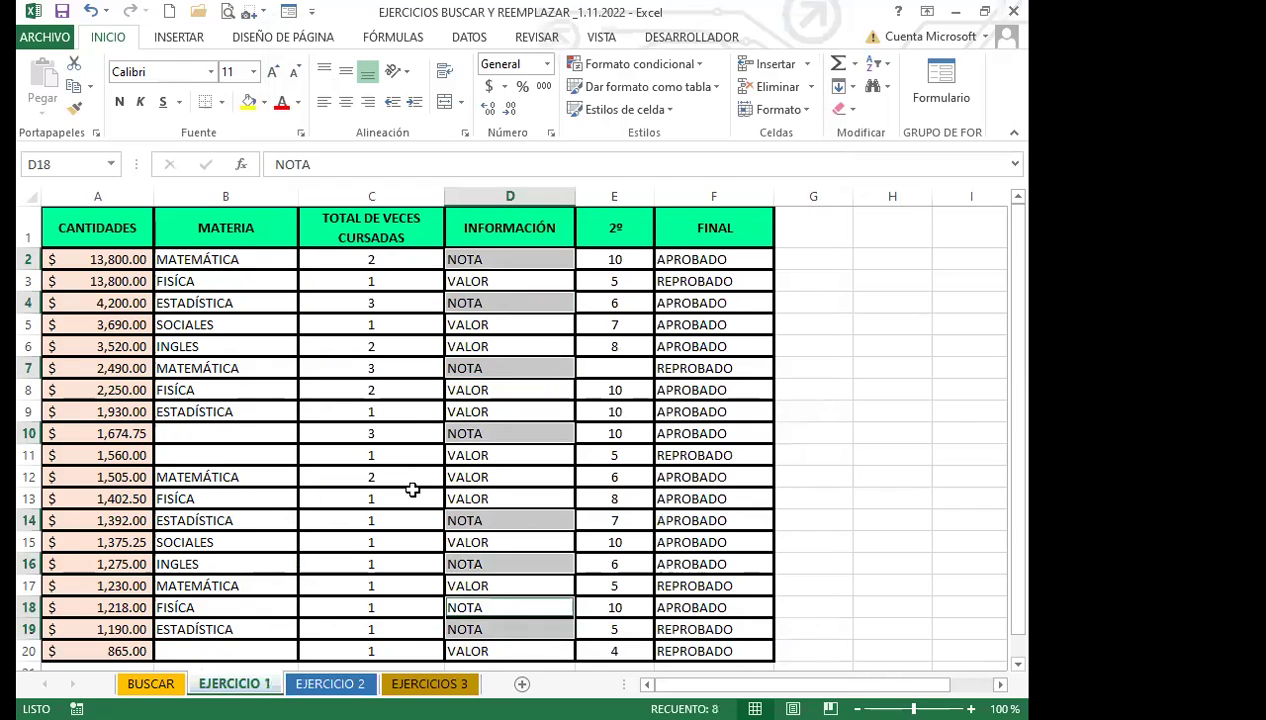
pyautogui.click(500, 302)
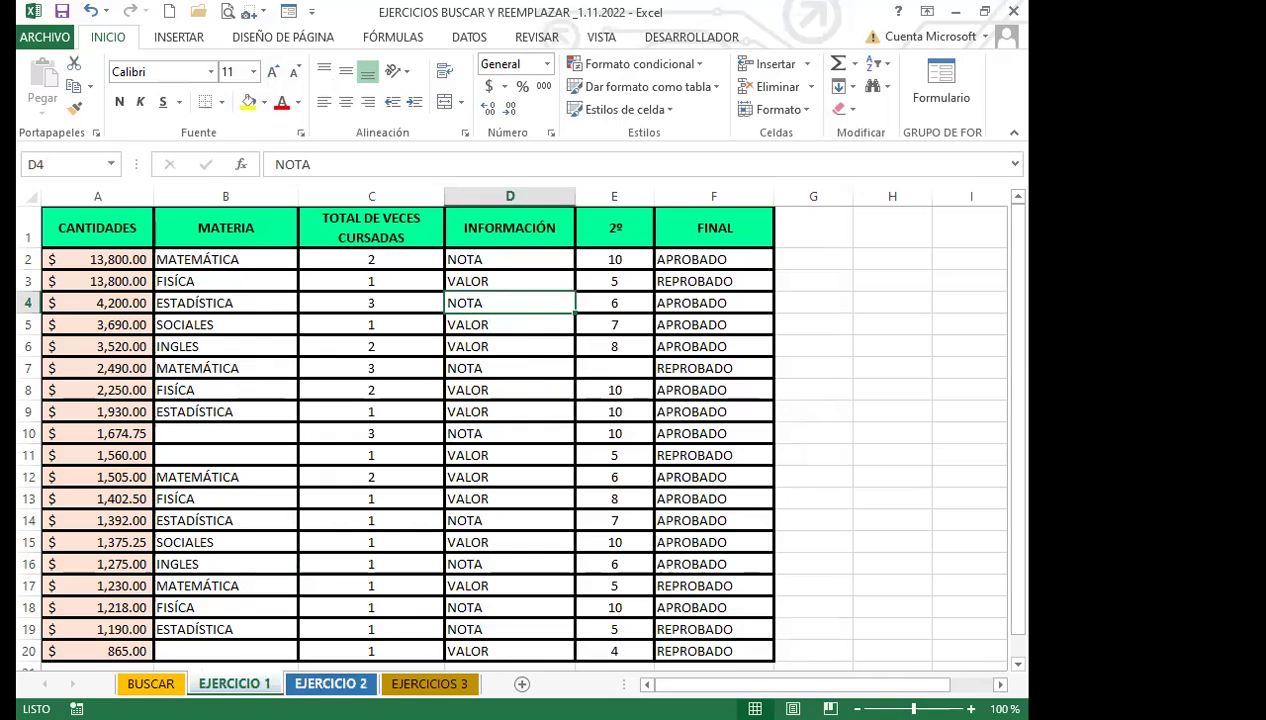
pyautogui.click(330, 684)
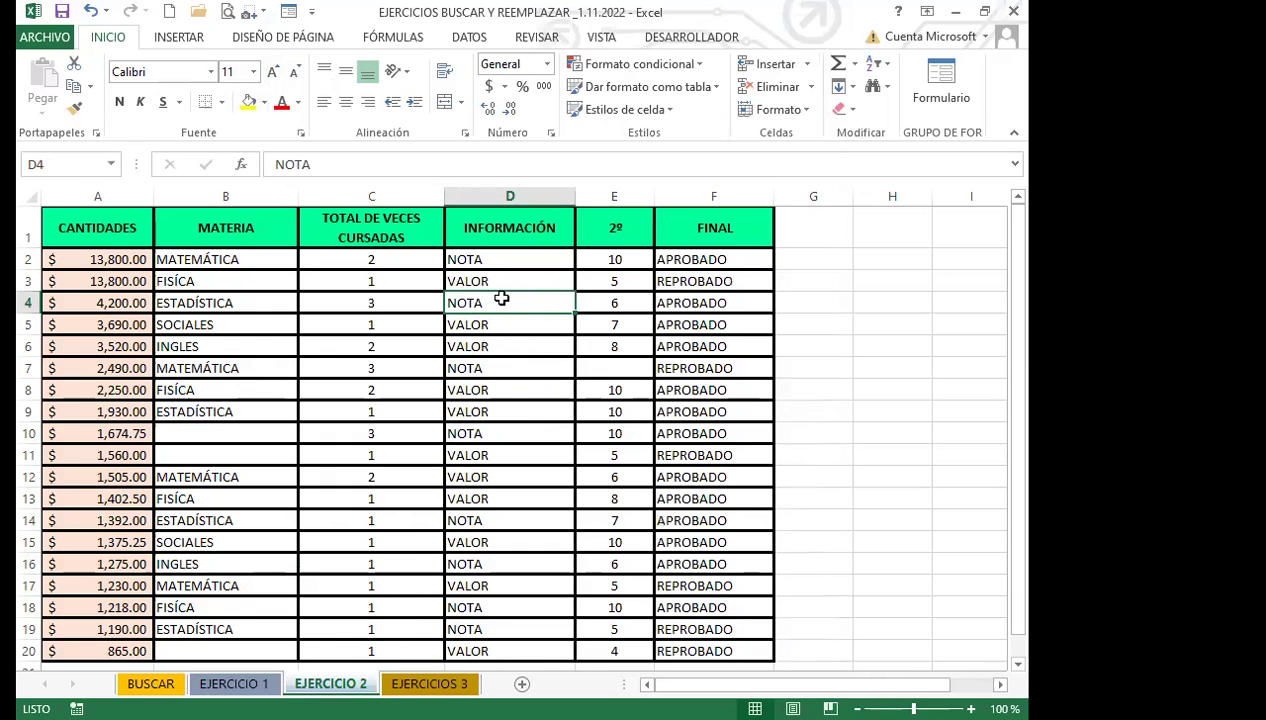
pyautogui.click(425, 684)
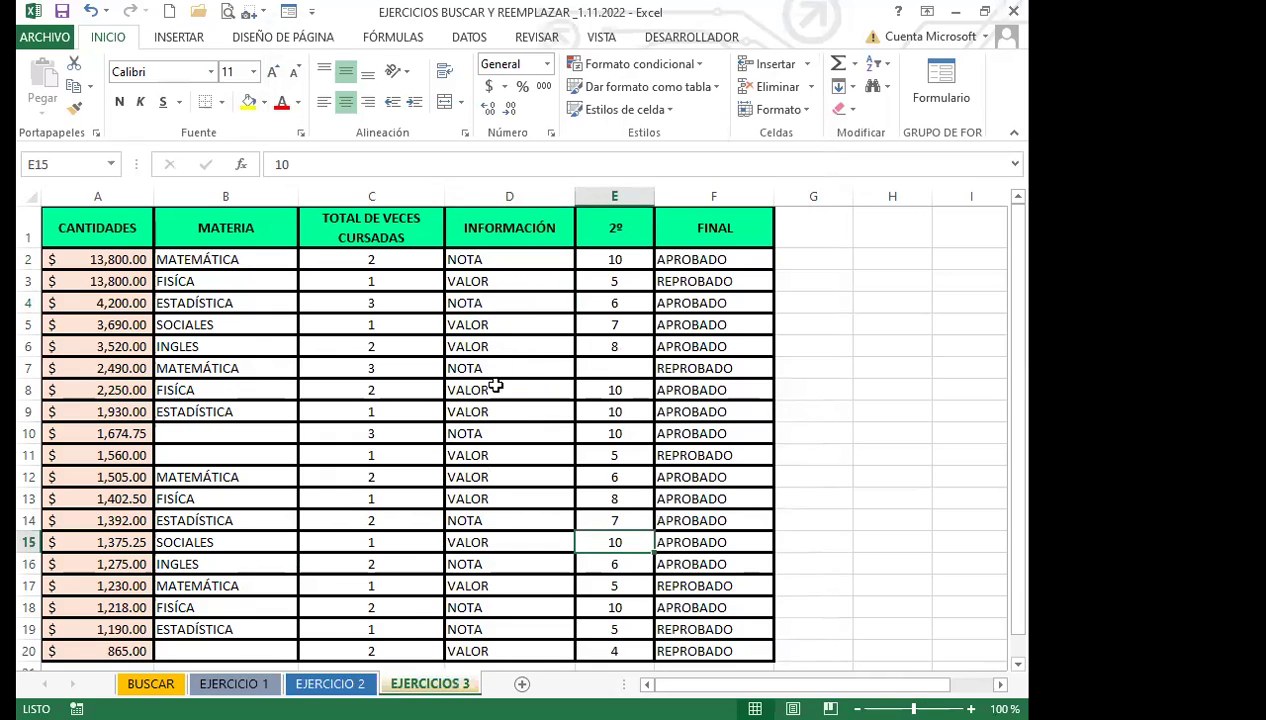
pyautogui.click(501, 299)
pyautogui.click(494, 370)
pyautogui.click(489, 525)
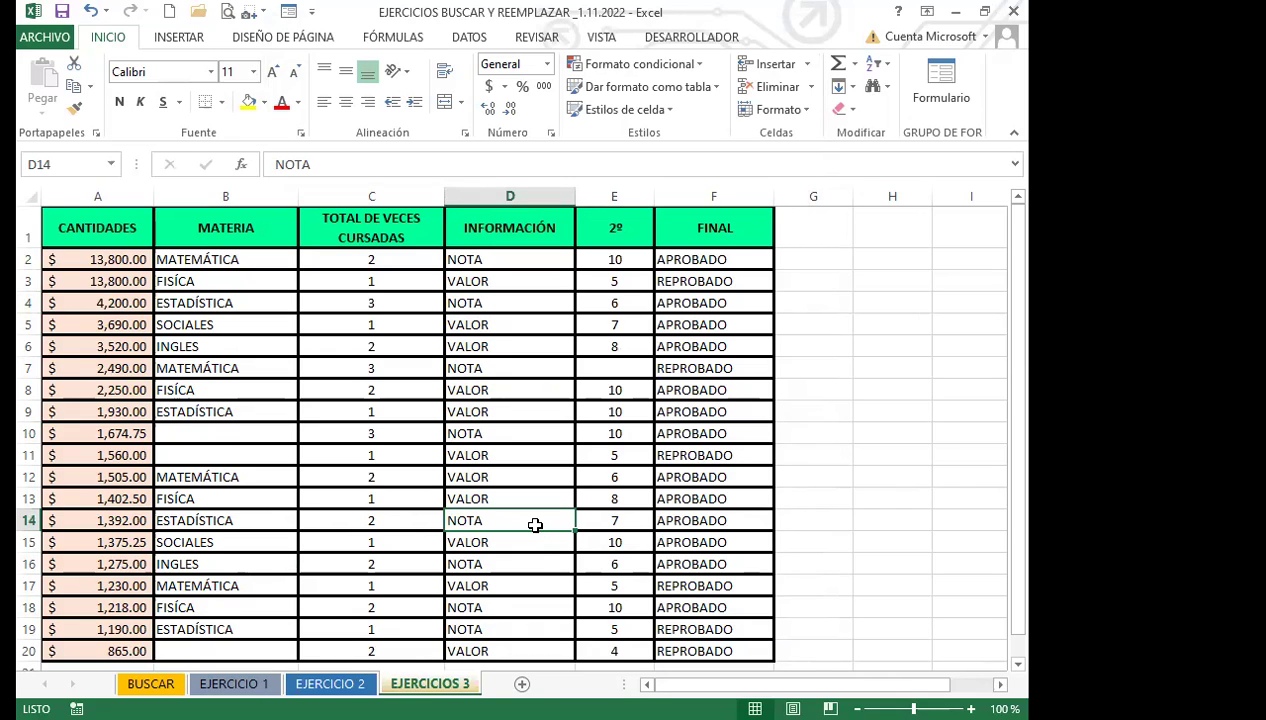
pyautogui.click(330, 683)
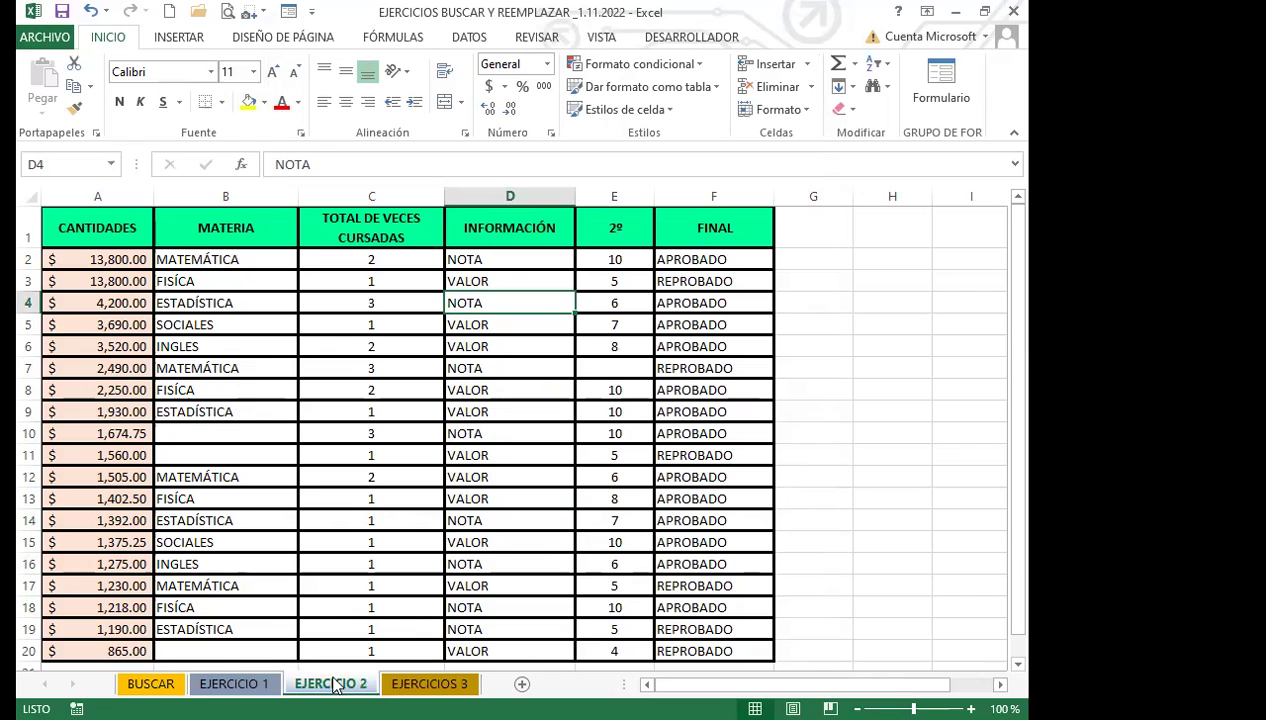
pyautogui.click(228, 683)
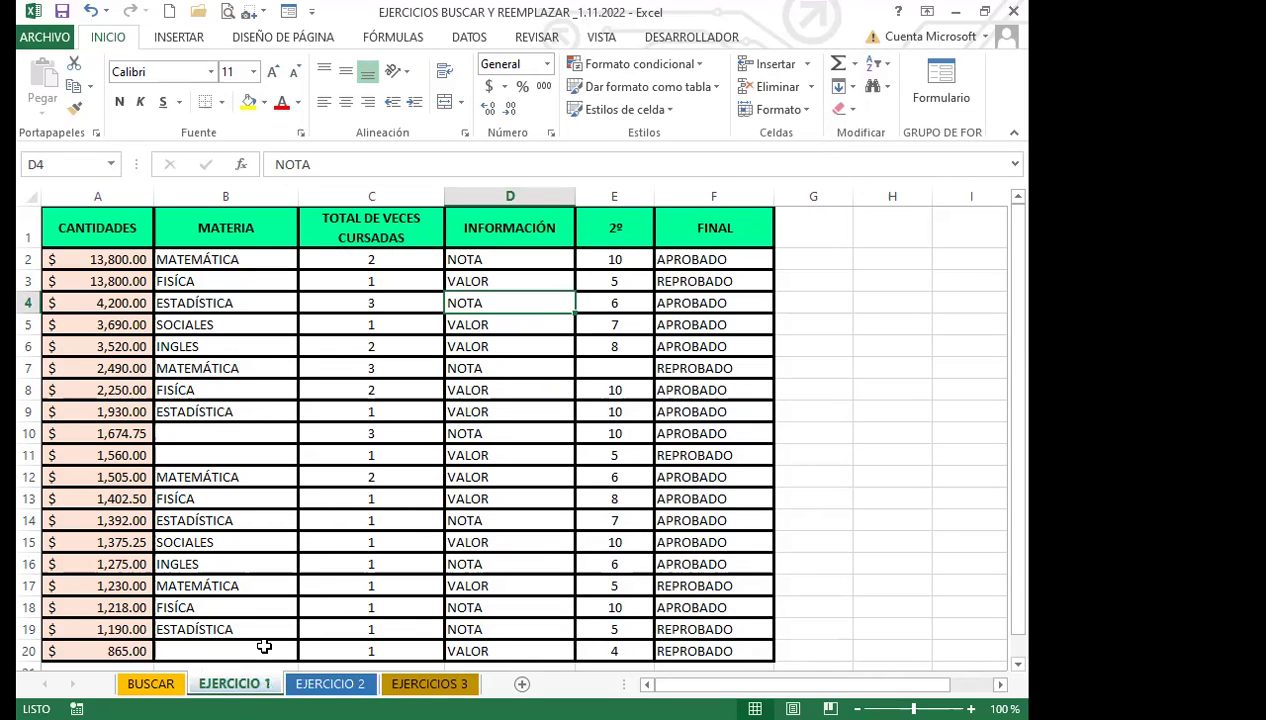
pyautogui.click(507, 418)
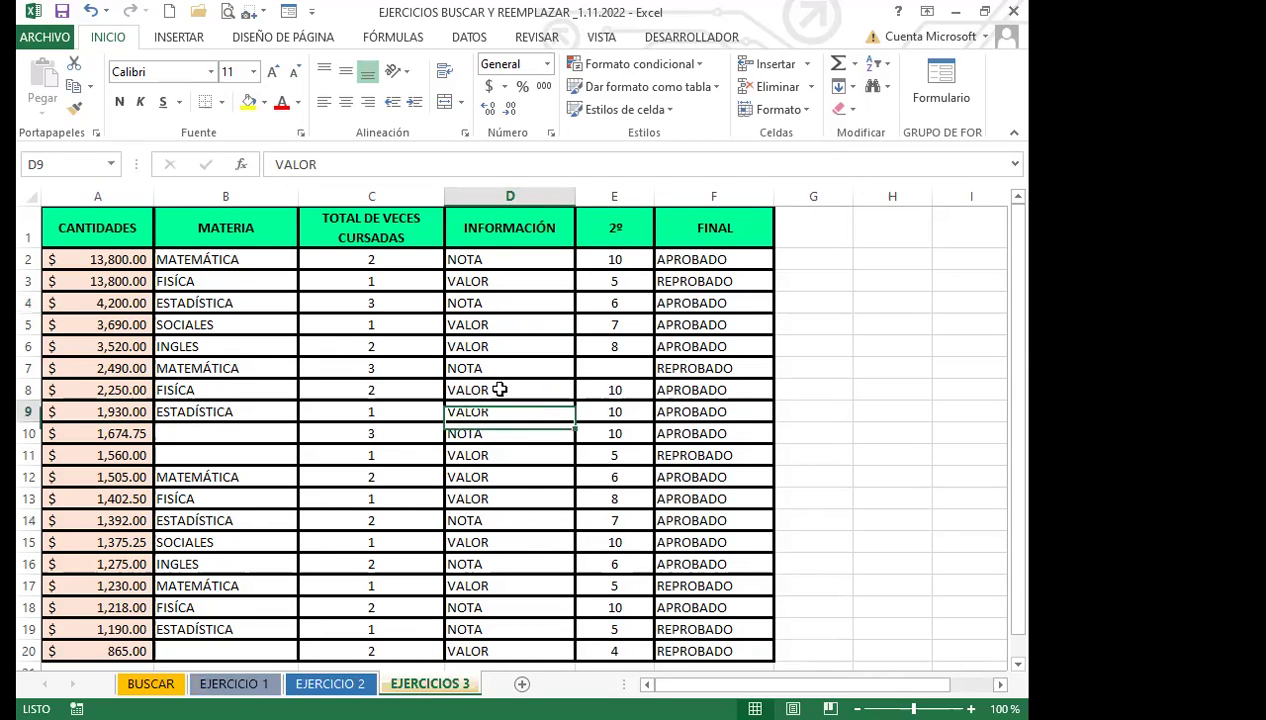
pyautogui.click(490, 258)
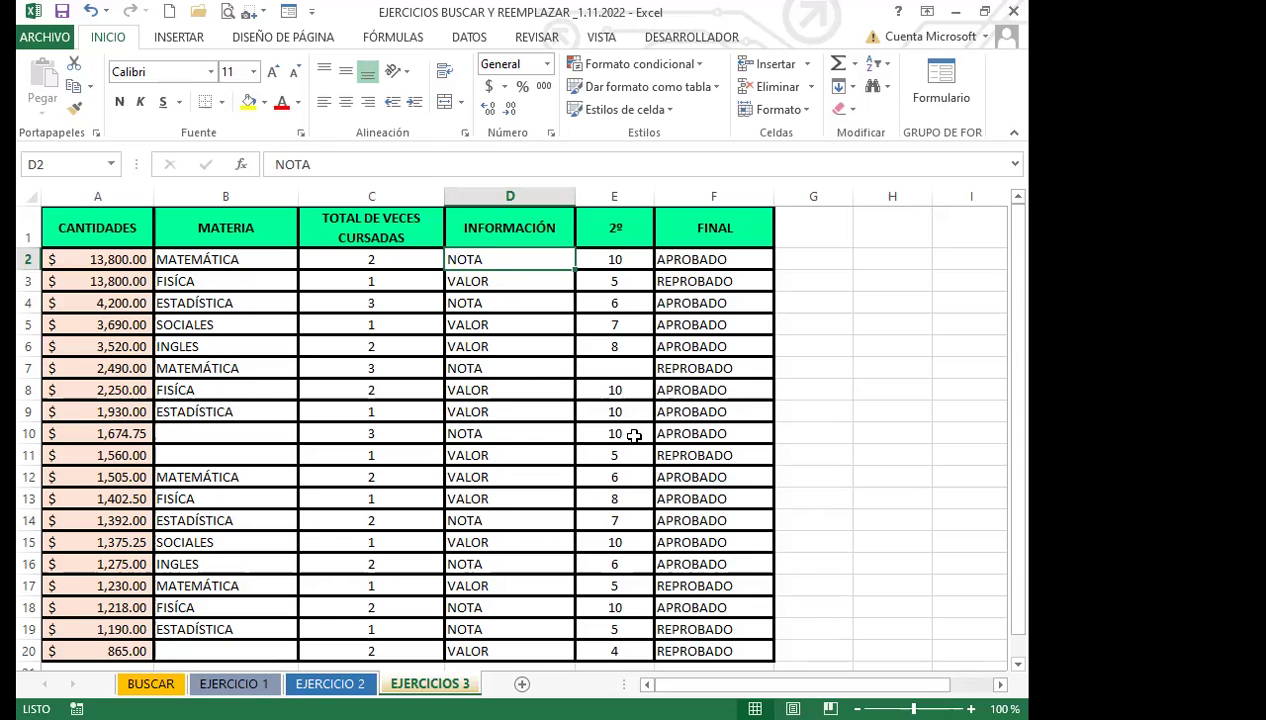
# Reopen Find and Replace on the EJERCICIOS 3 sheet and clear both the search text and the replacement text.
pyautogui.hotkey('ctrl', 'b')
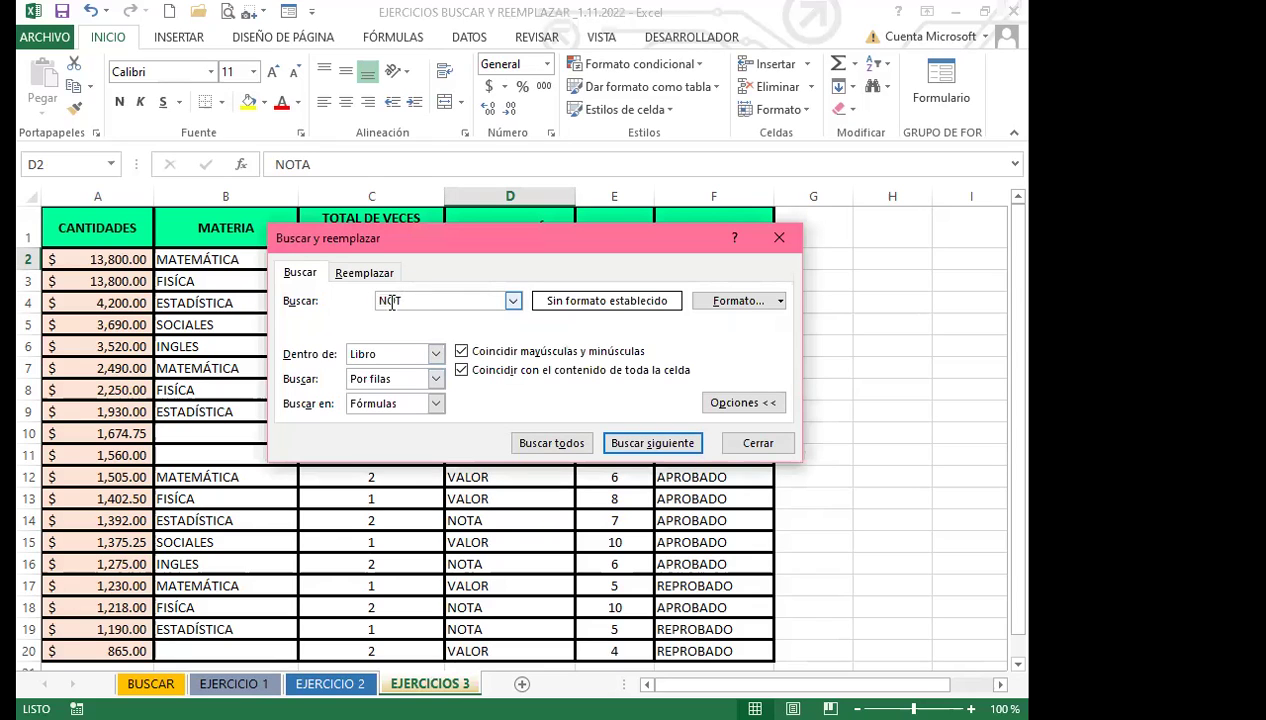
pyautogui.press('BackSpace')
pyautogui.click(364, 272)
pyautogui.moveTo(413, 323); pyautogui.dragTo(343, 323)
pyautogui.press('BackSpace')
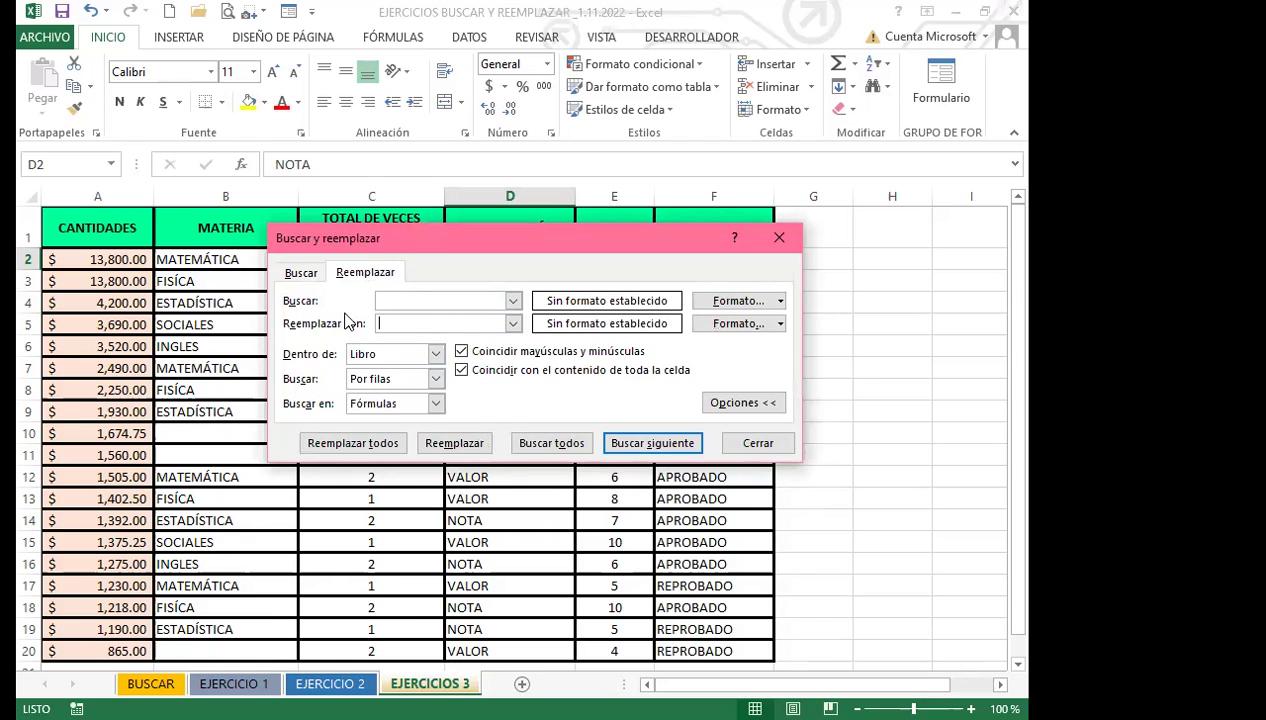
# Find all cells containing SOCIALES across the whole workbook.
pyautogui.click(305, 277)
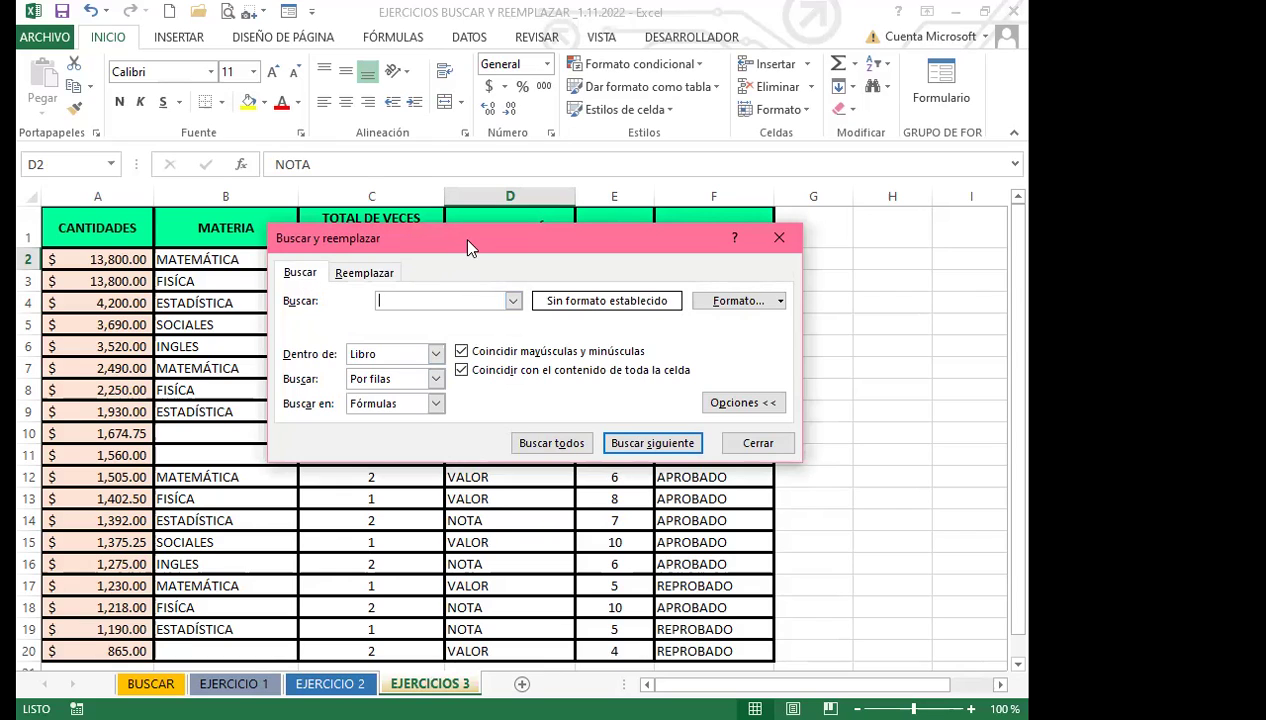
pyautogui.moveTo(467, 246); pyautogui.dragTo(592, 262)
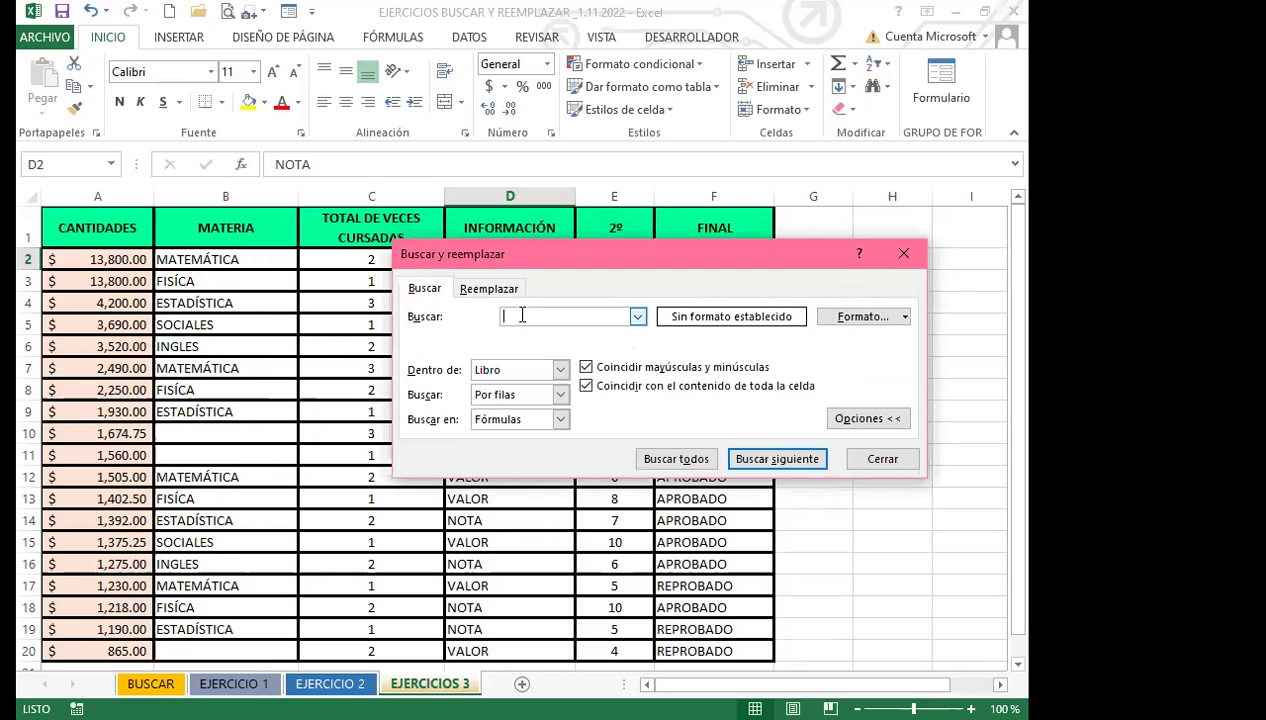
pyautogui.write('SOCI')
pyautogui.write('IALE')
pyautogui.click(421, 290)
pyautogui.click(676, 459)
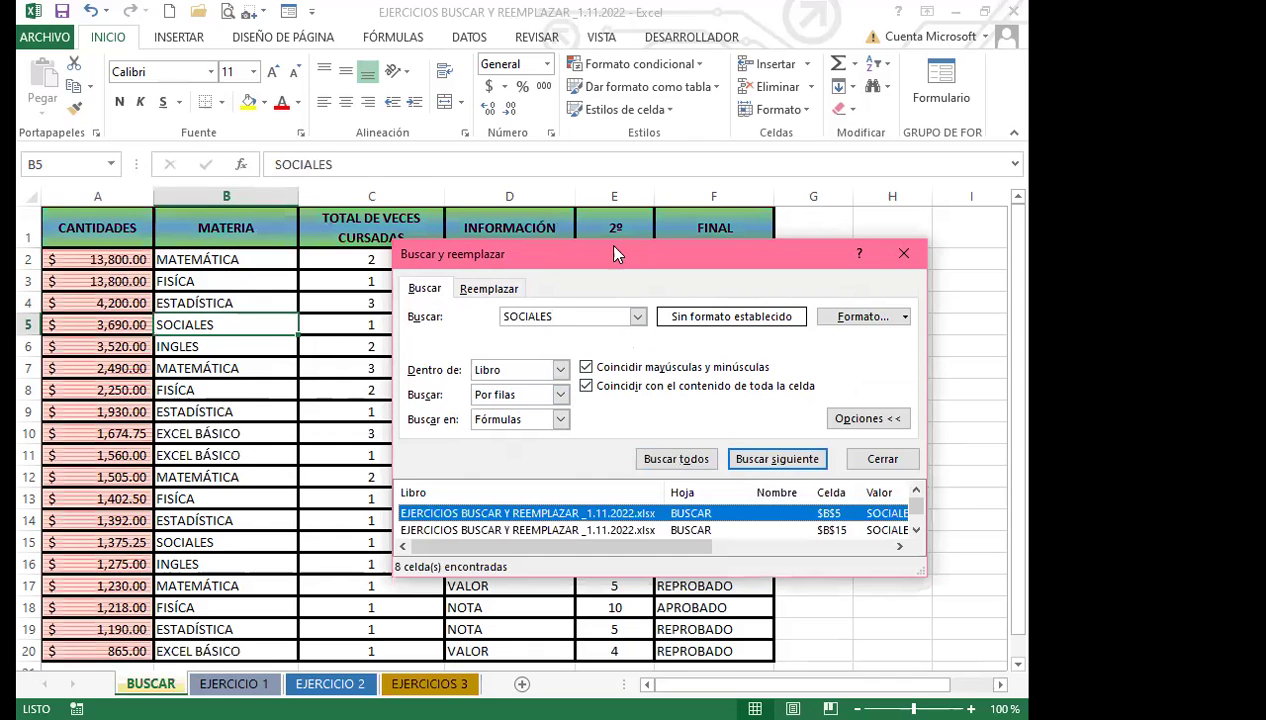
# Move the Find and Replace window and enlarge its results list to examine every SOCIALES match by sheet and cell.
pyautogui.moveTo(560, 254); pyautogui.dragTo(461, 62)
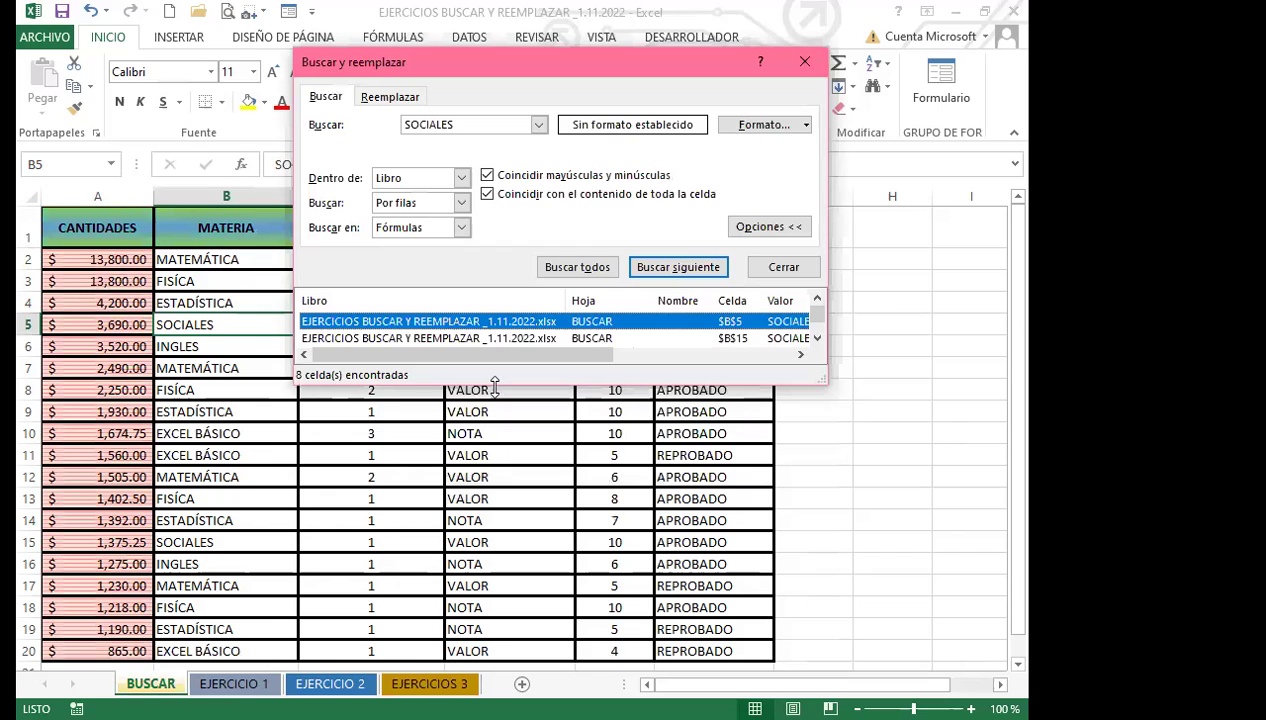
pyautogui.moveTo(494, 386); pyautogui.dragTo(494, 607)
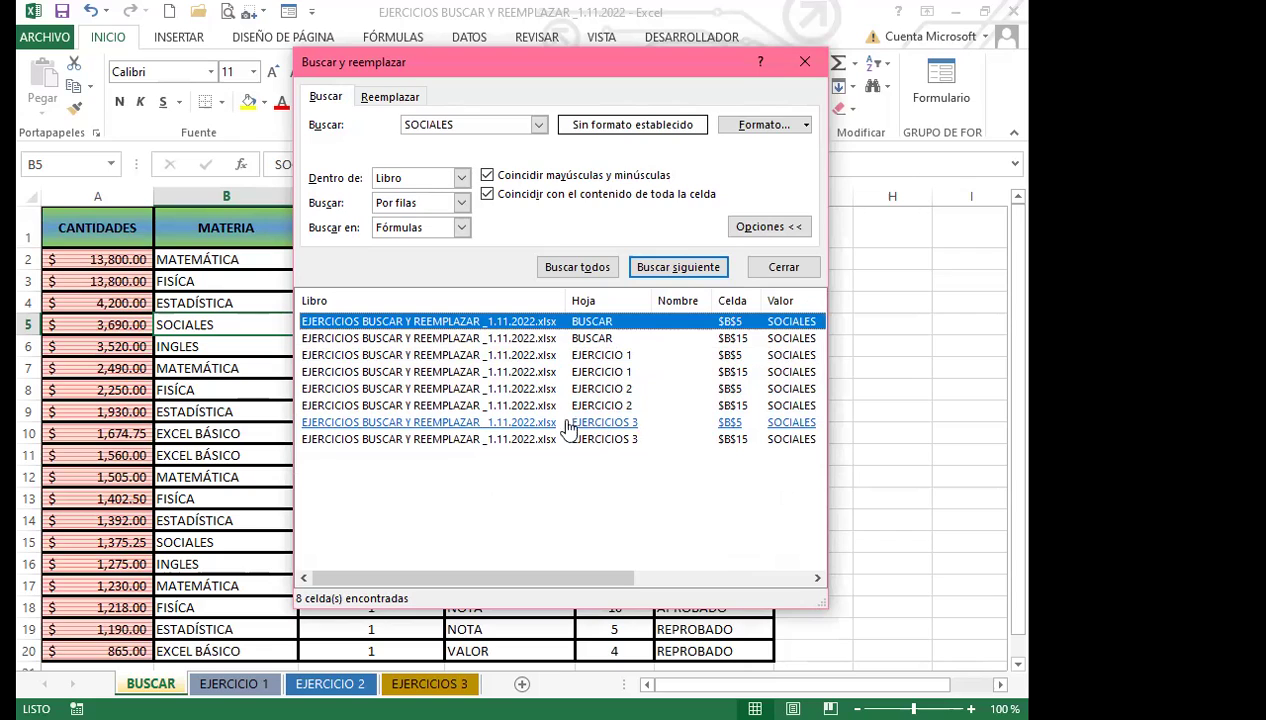
pyautogui.click(570, 497)
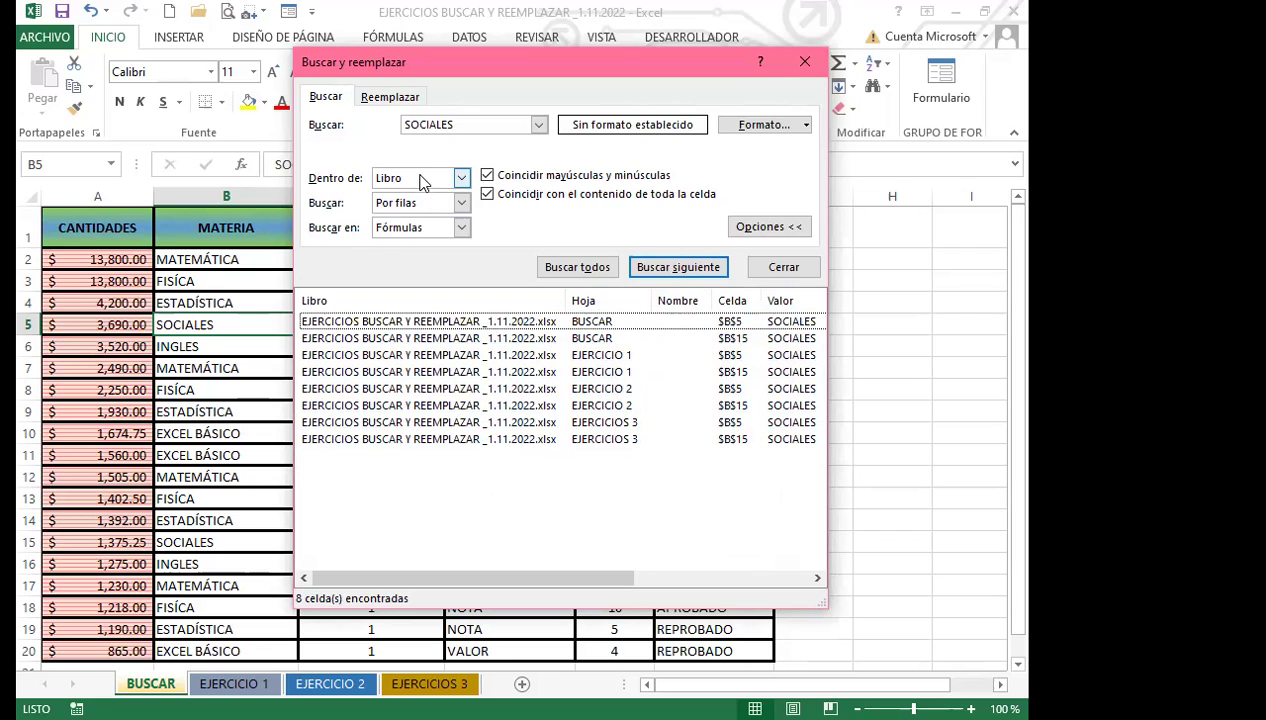
# Find all cells containing 2 across the whole workbook, review the results list, and clear the search text.
pyautogui.doubleClick(446, 124)
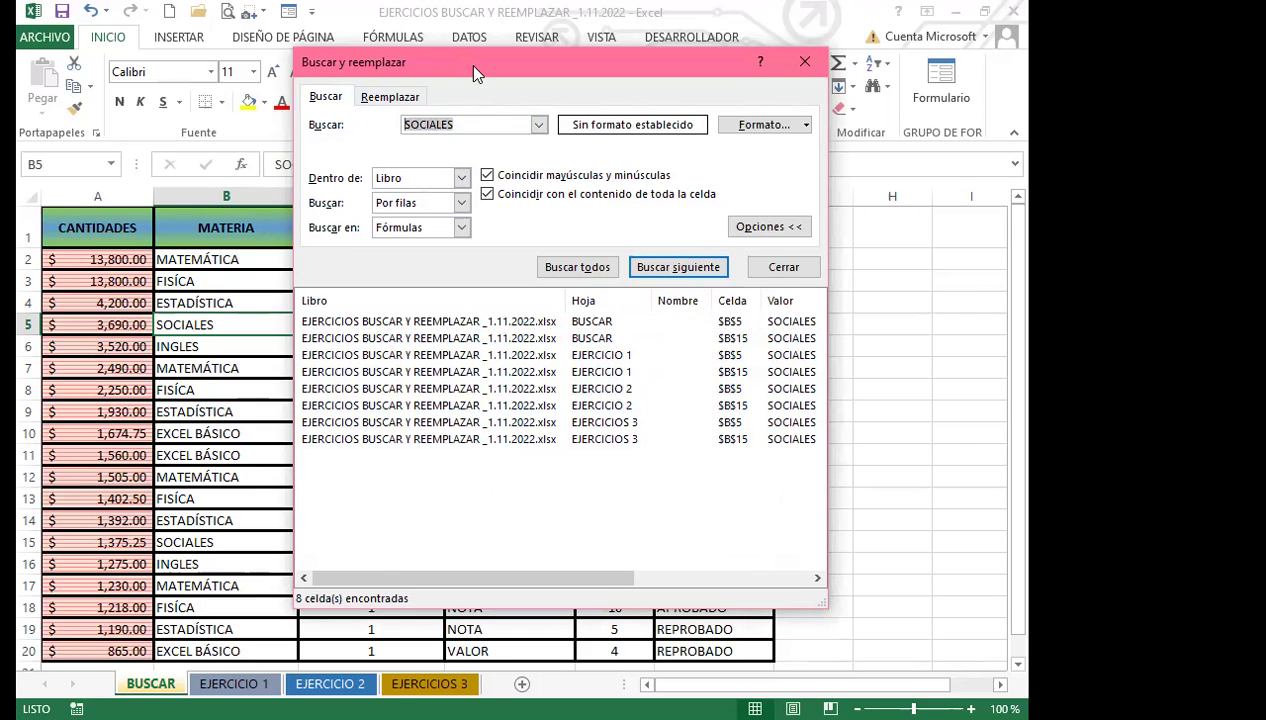
pyautogui.moveTo(474, 67); pyautogui.dragTo(592, 118)
pyautogui.write('2')
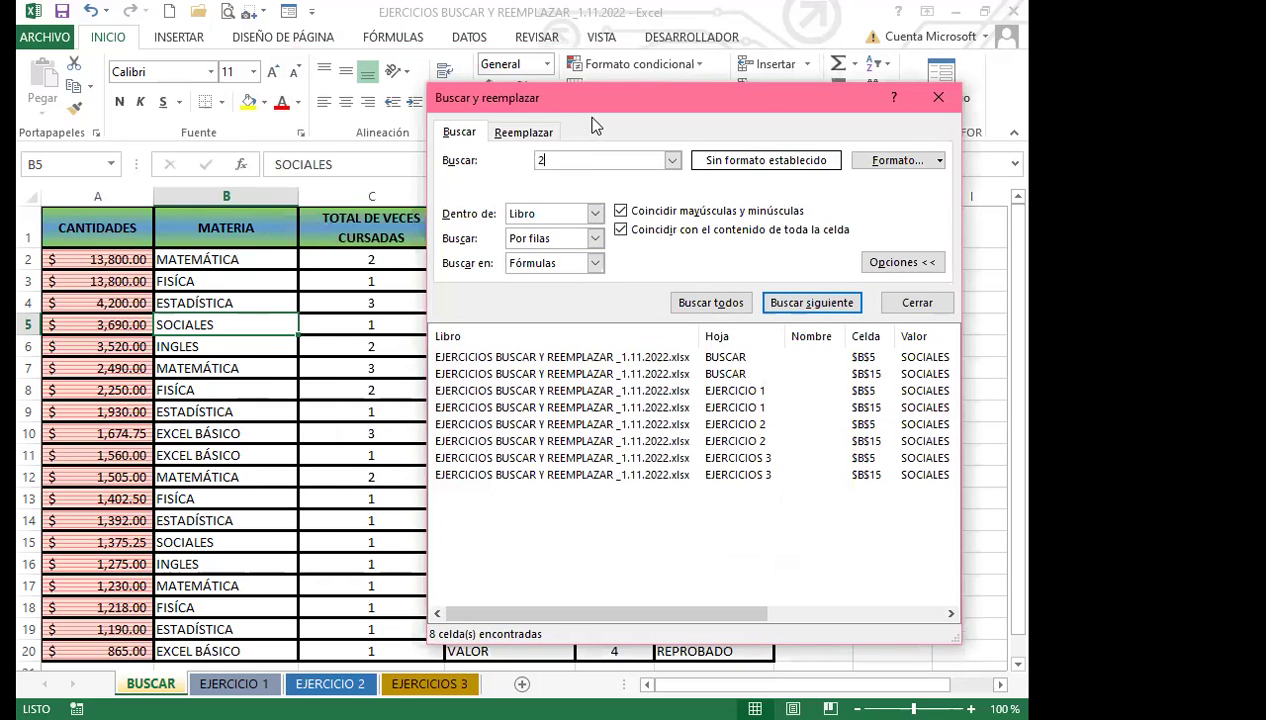
pyautogui.click(720, 304)
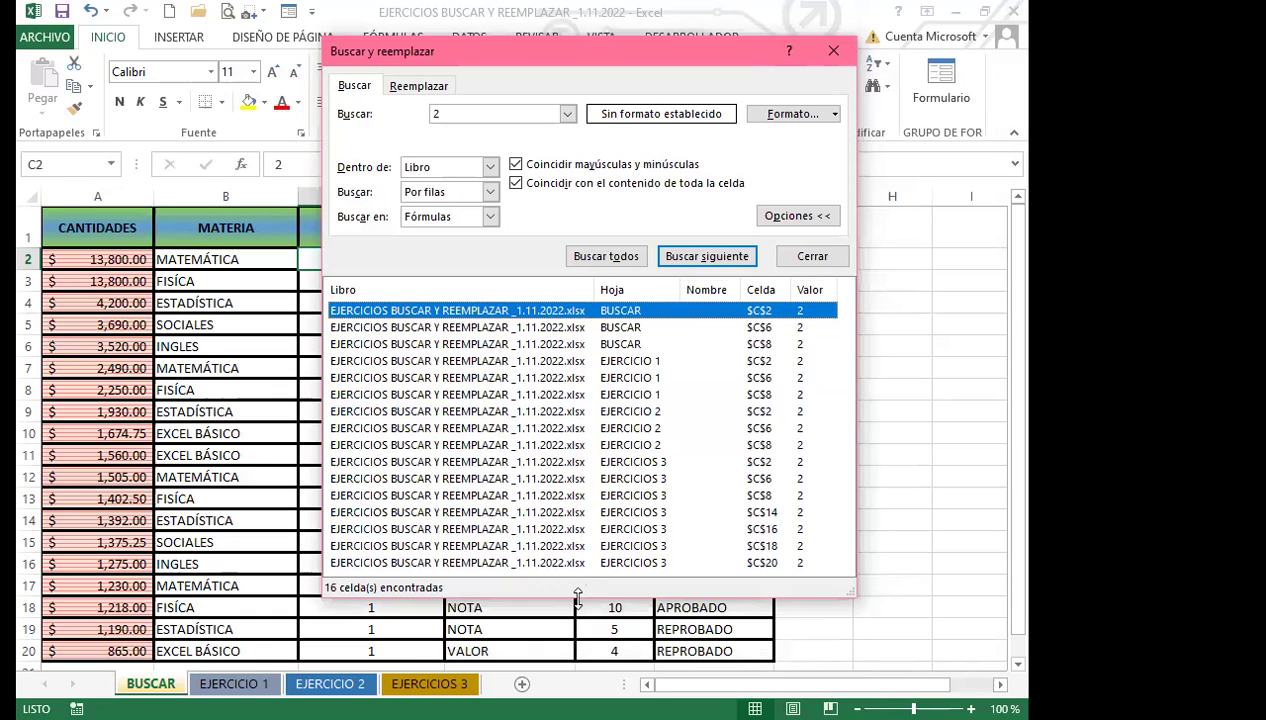
pyautogui.moveTo(577, 597); pyautogui.dragTo(577, 628)
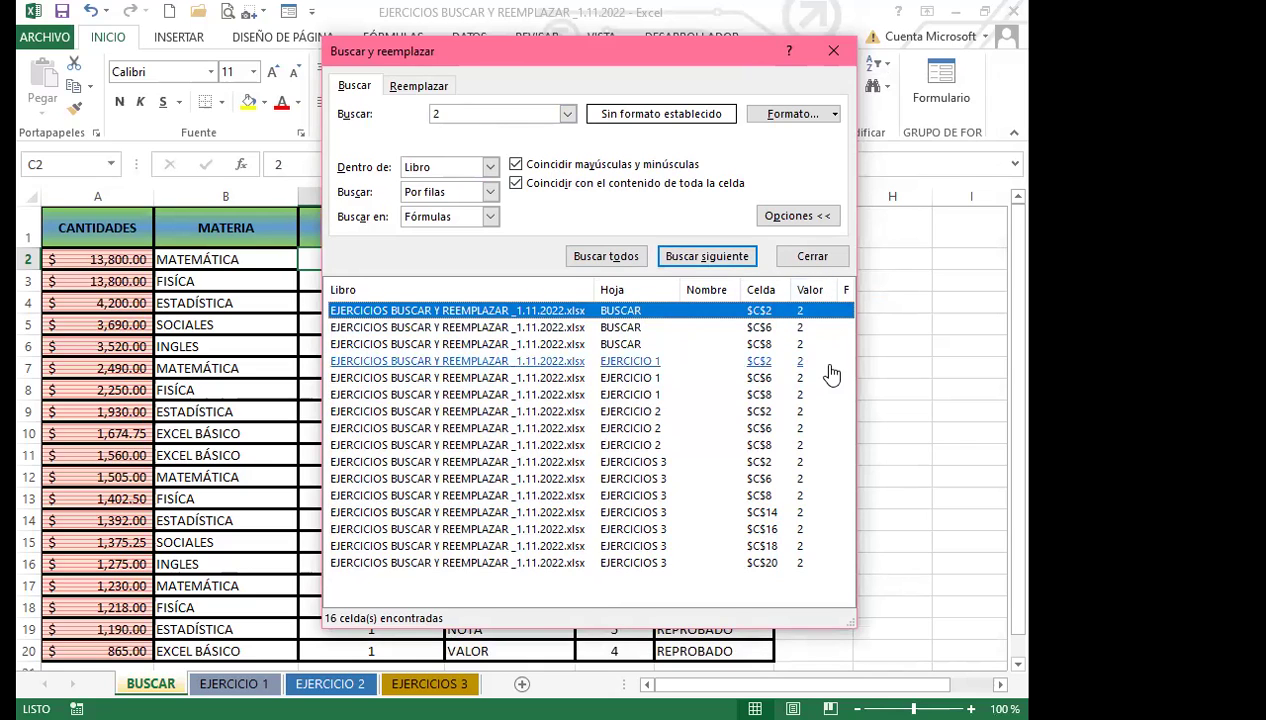
pyautogui.click(552, 590)
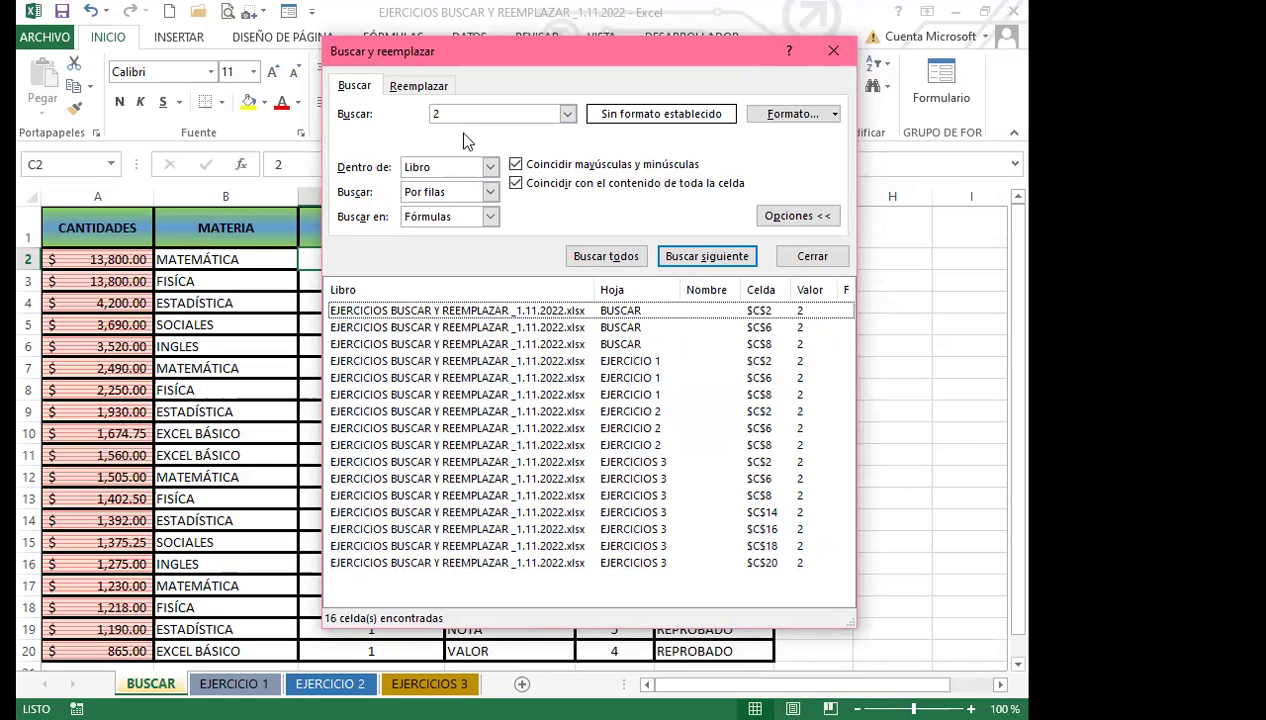
pyautogui.click(372, 114)
pyautogui.press('BackSpace')
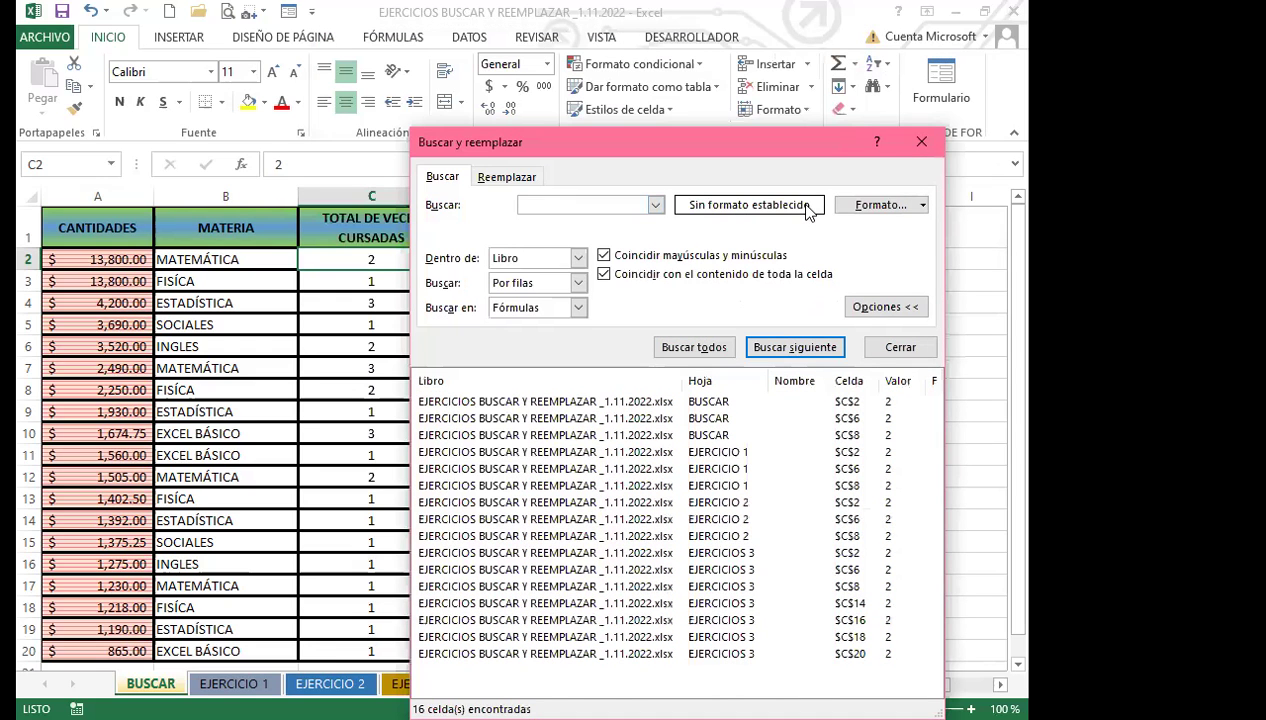
pyautogui.click(880, 205)
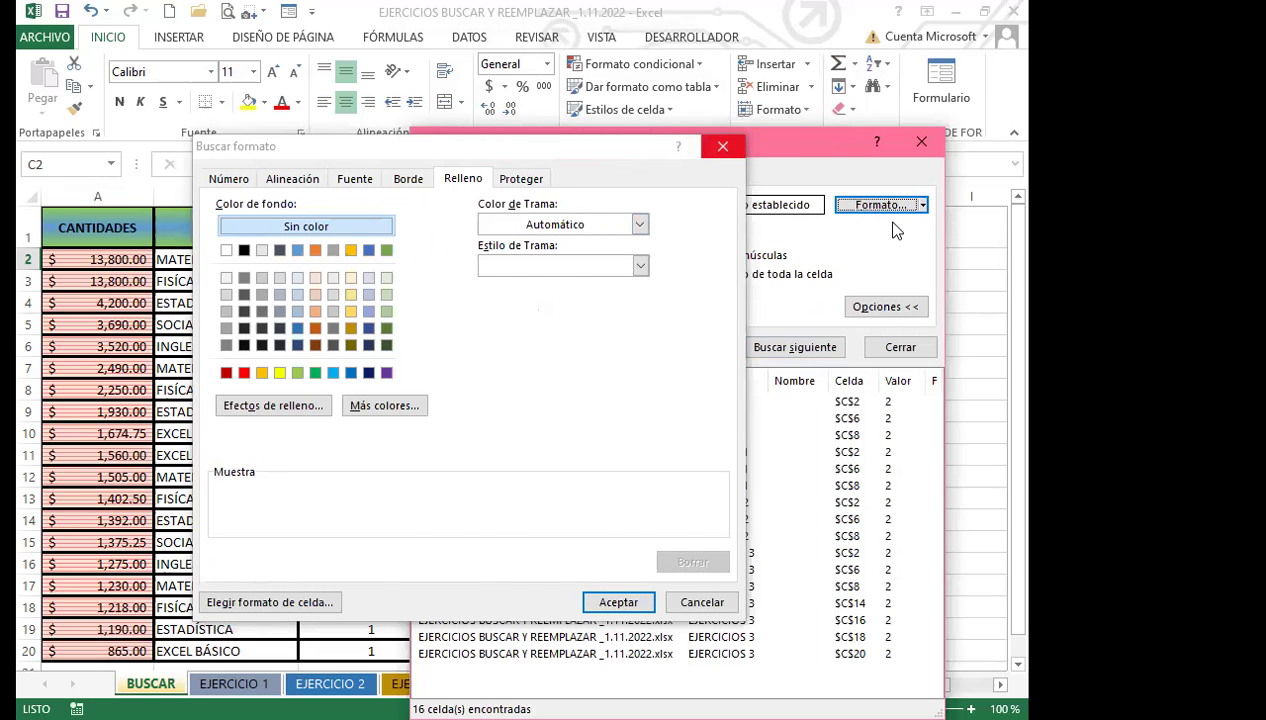
pyautogui.press('Escape')
pyautogui.click(922, 205)
pyautogui.click(698, 251)
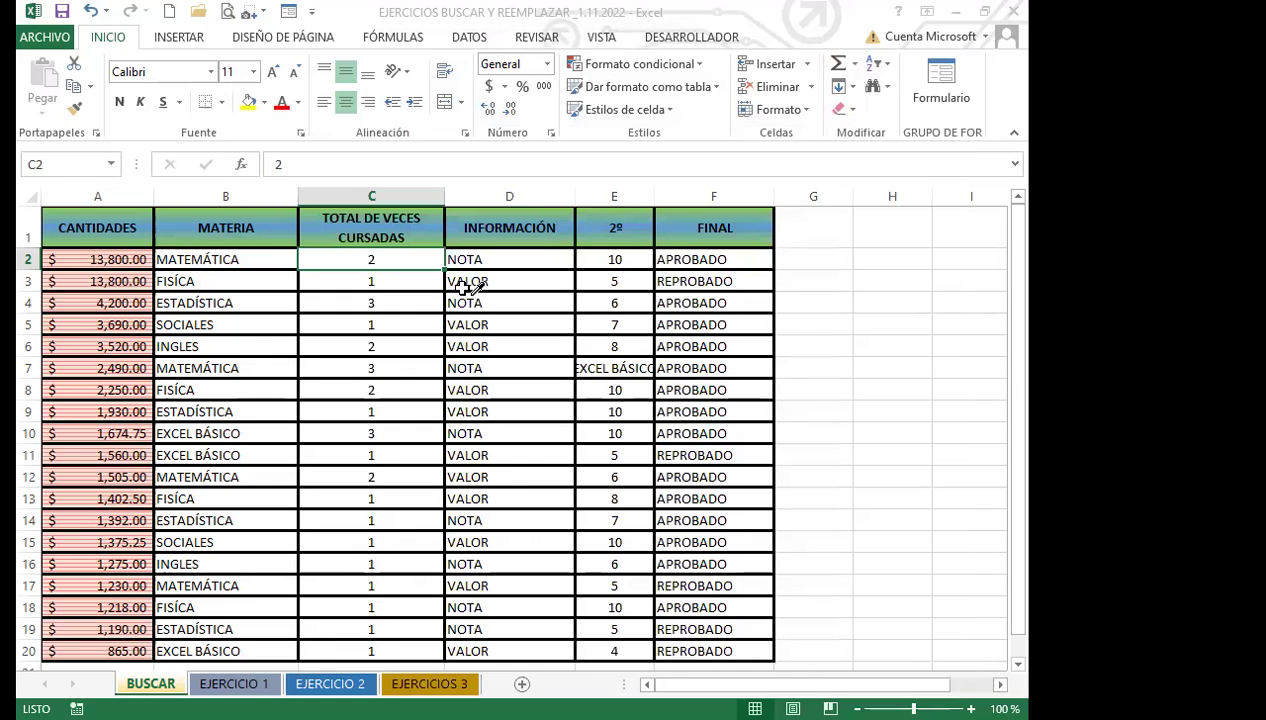
pyautogui.click(802, 352)
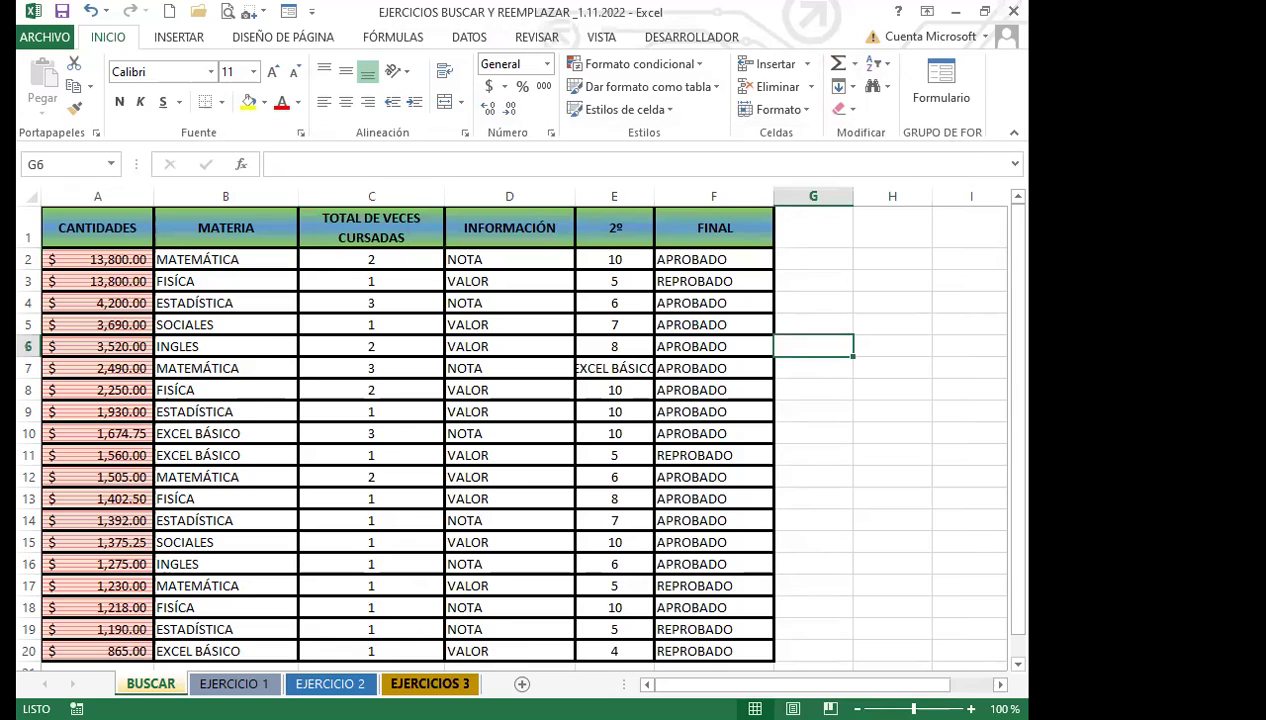
# On the EJERCICIOS 3 sheet, reopen Find and Replace and take the search format from the CANTIDADES header cell A1.
pyautogui.click(430, 683)
pyautogui.click(815, 410)
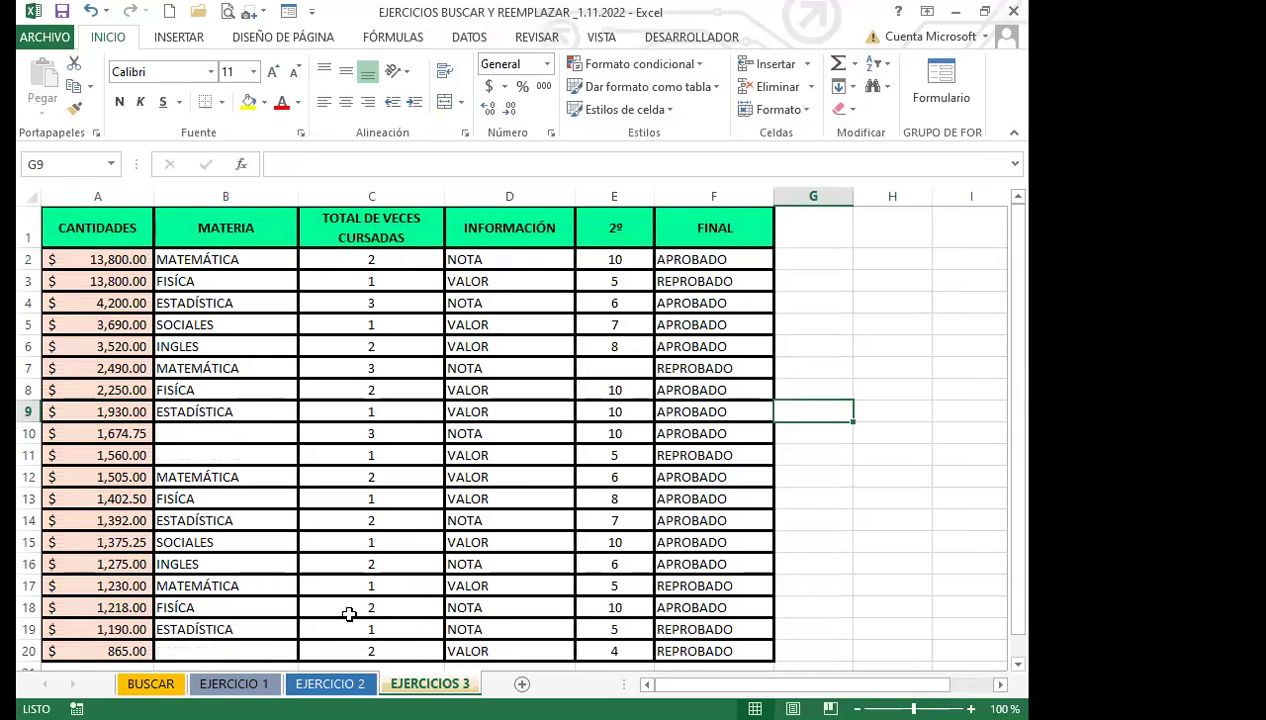
pyautogui.hotkey('ctrl', 'b')
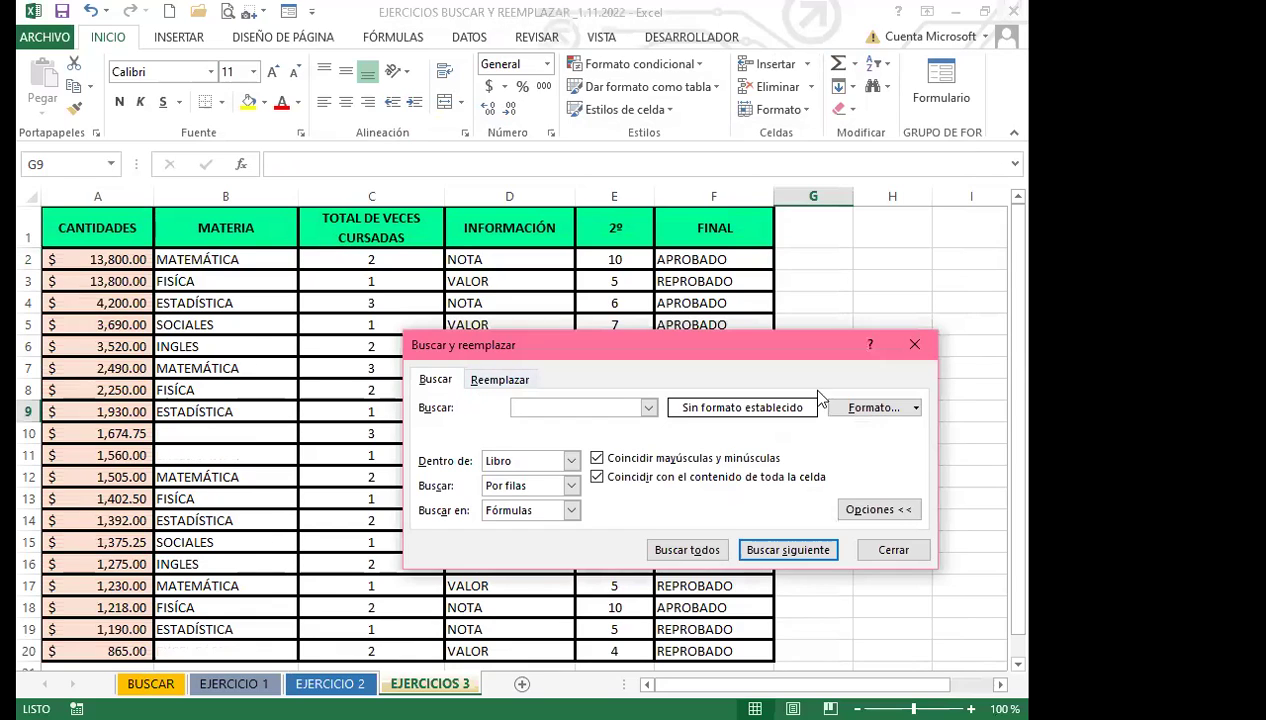
pyautogui.click(914, 409)
pyautogui.click(712, 448)
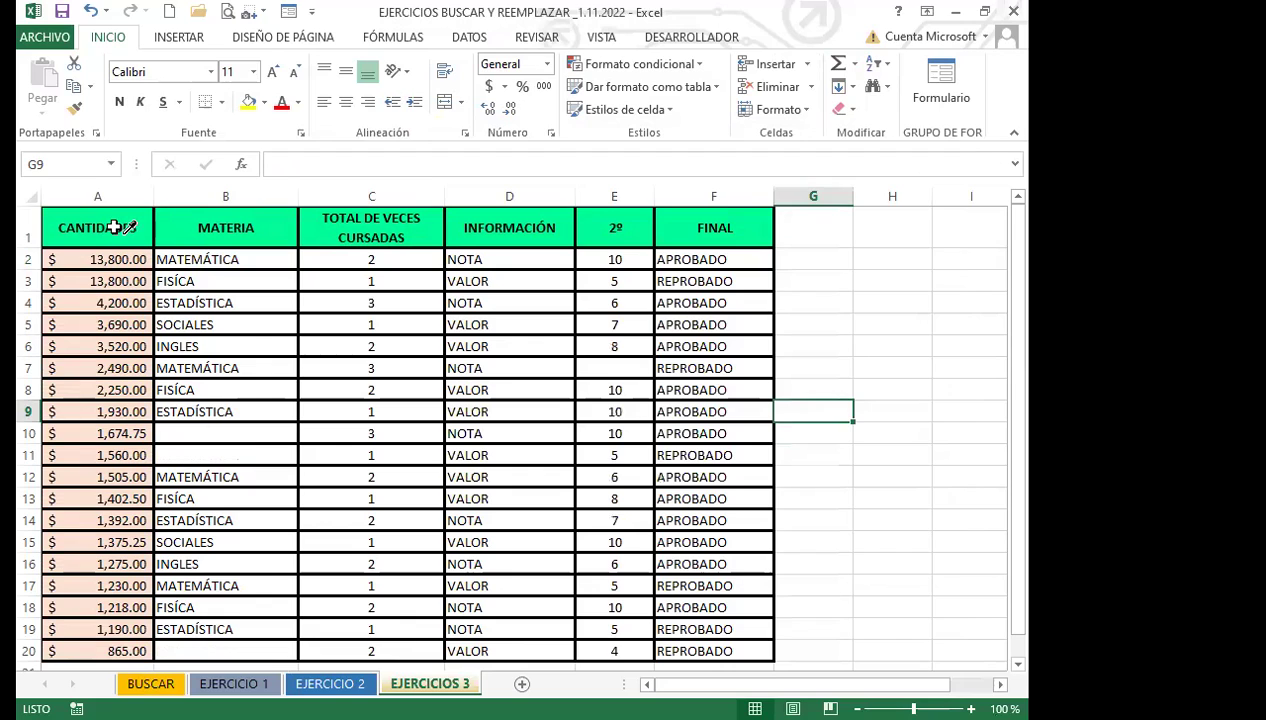
pyautogui.click(116, 219)
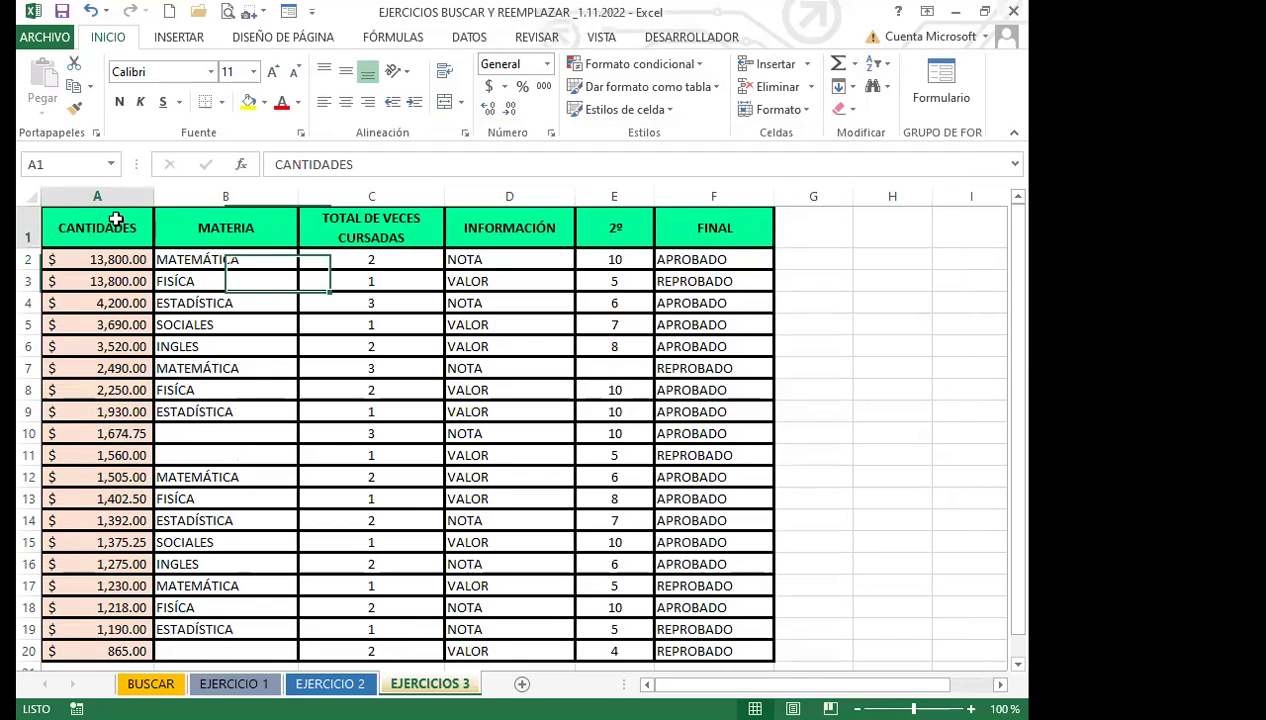
pyautogui.click(497, 380)
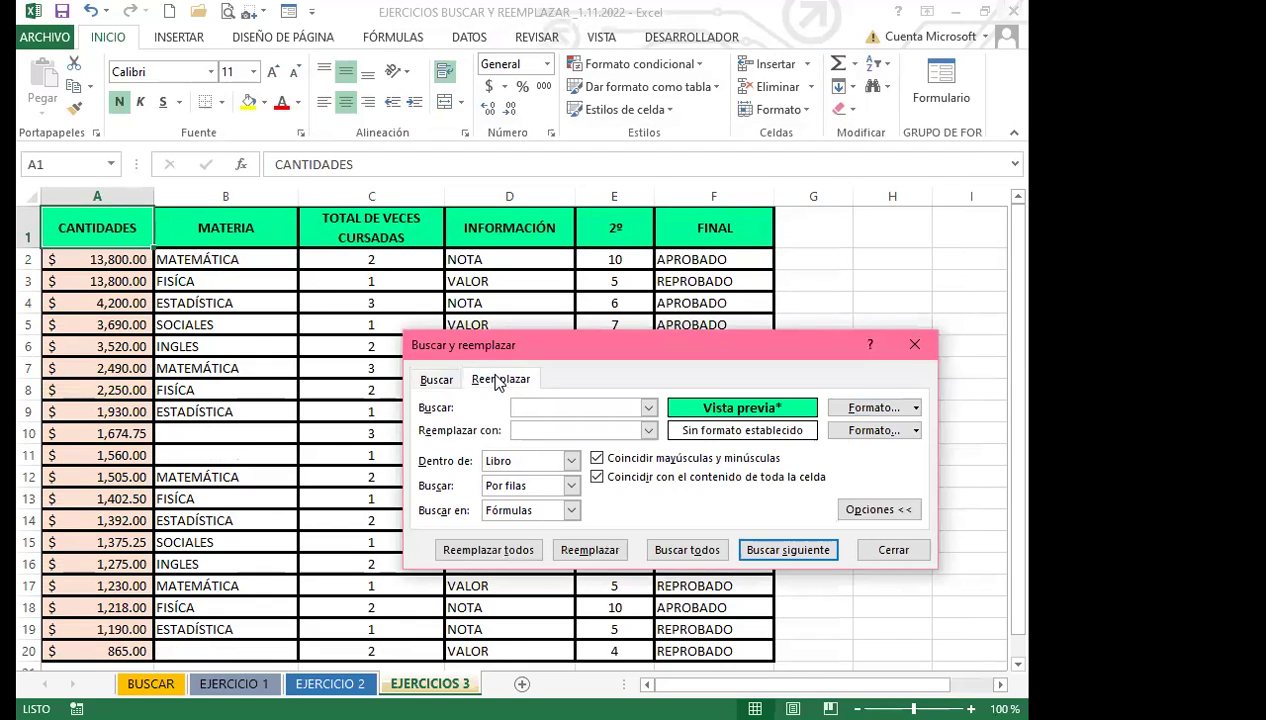
pyautogui.click(910, 431)
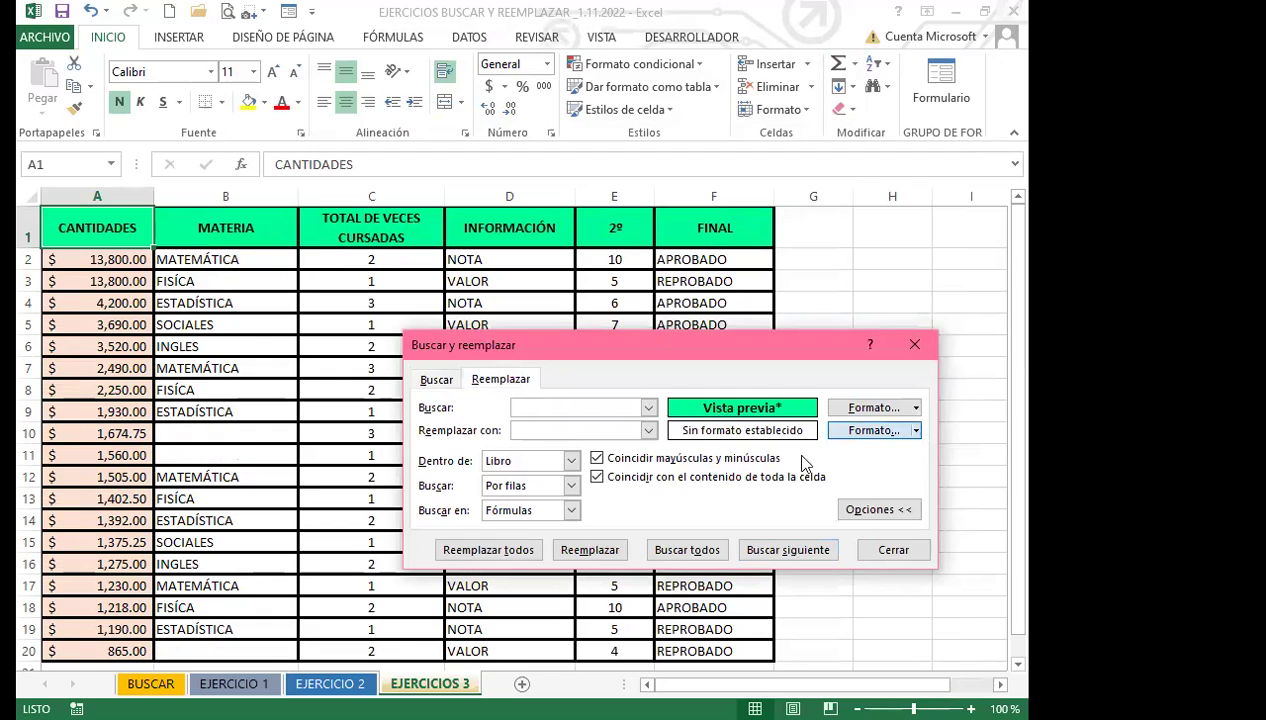
pyautogui.click(916, 430)
pyautogui.click(716, 473)
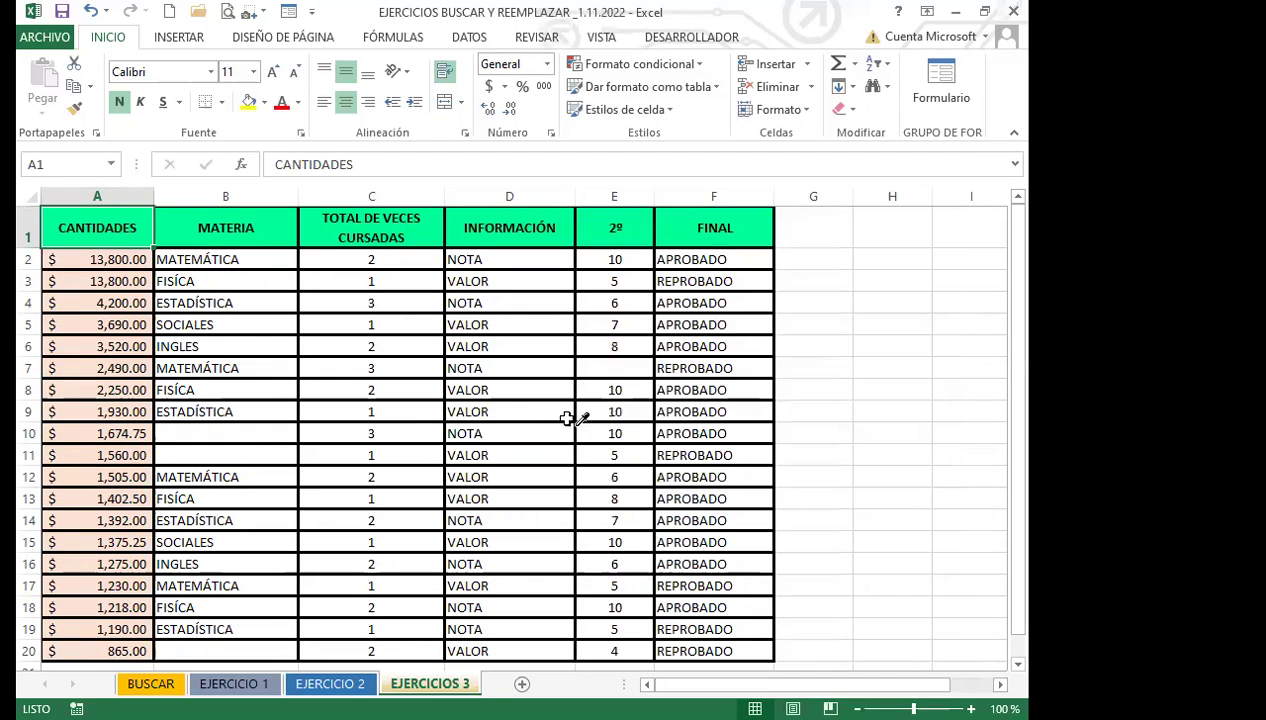
pyautogui.click(590, 508)
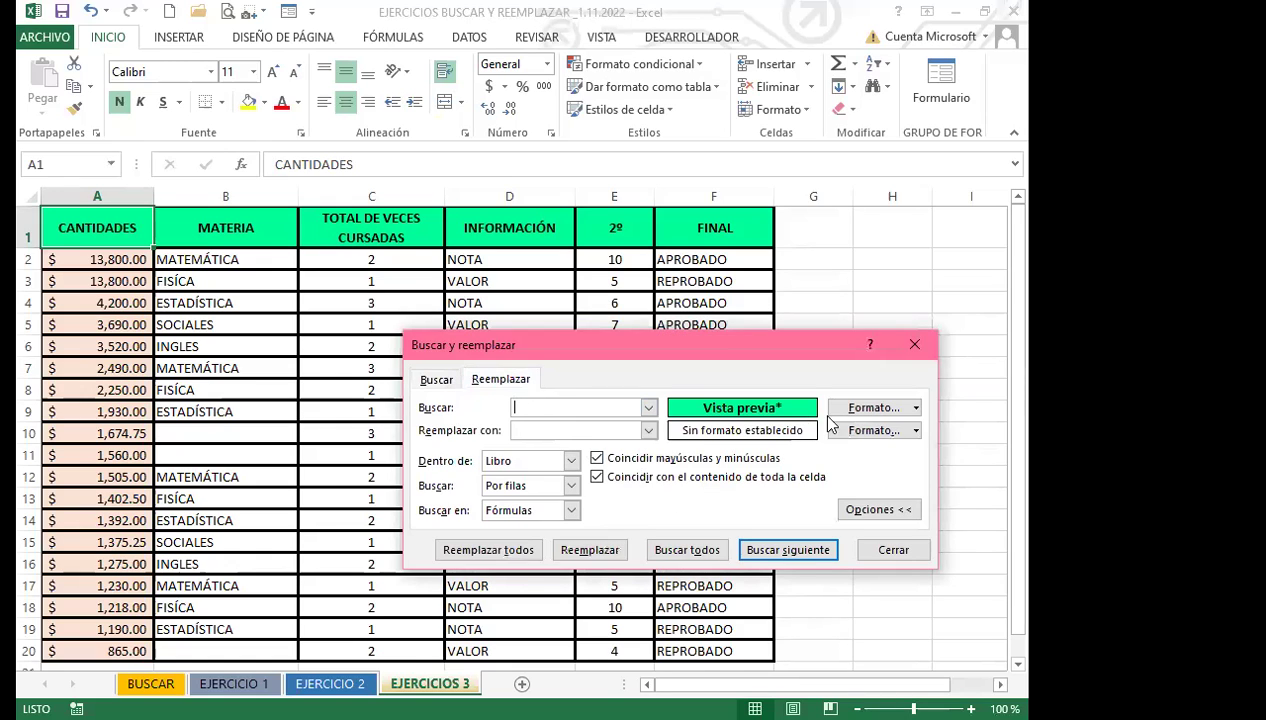
# Define the replacement format as a two-colour gradient fill from dark orange to white with horizontal shading and the first variant.
pyautogui.click(915, 432)
pyautogui.click(915, 432)
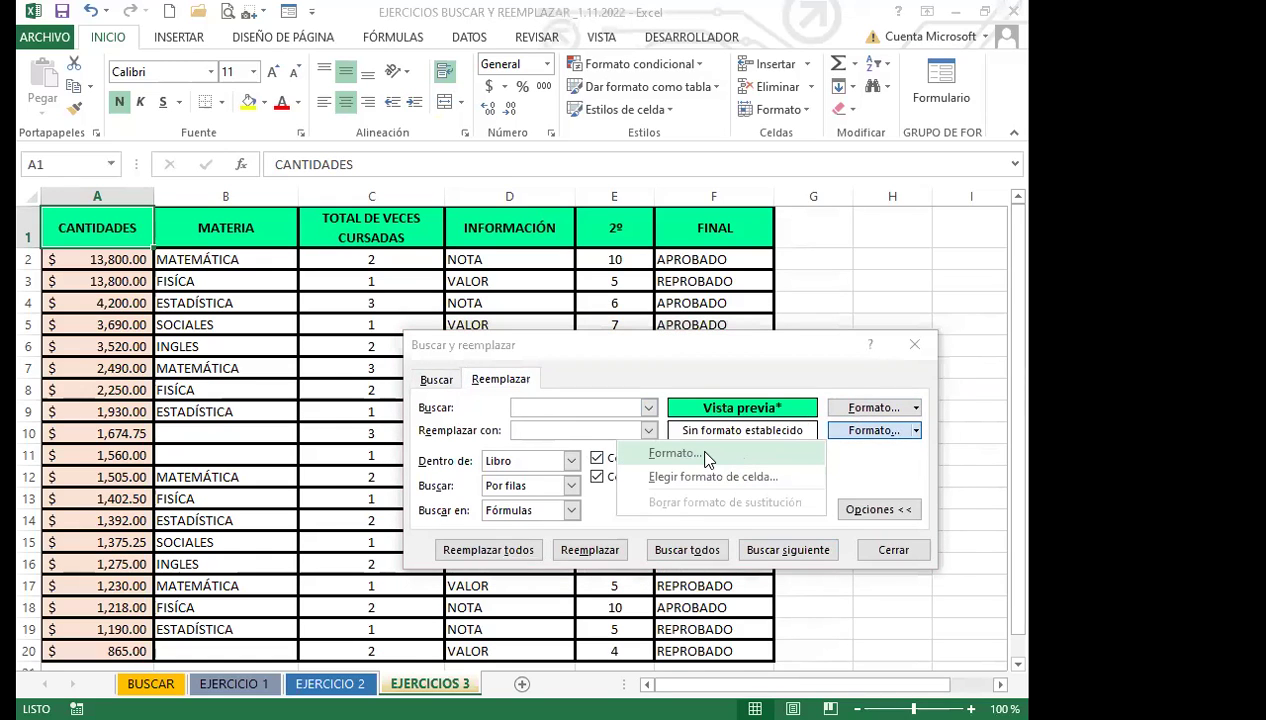
pyautogui.click(706, 456)
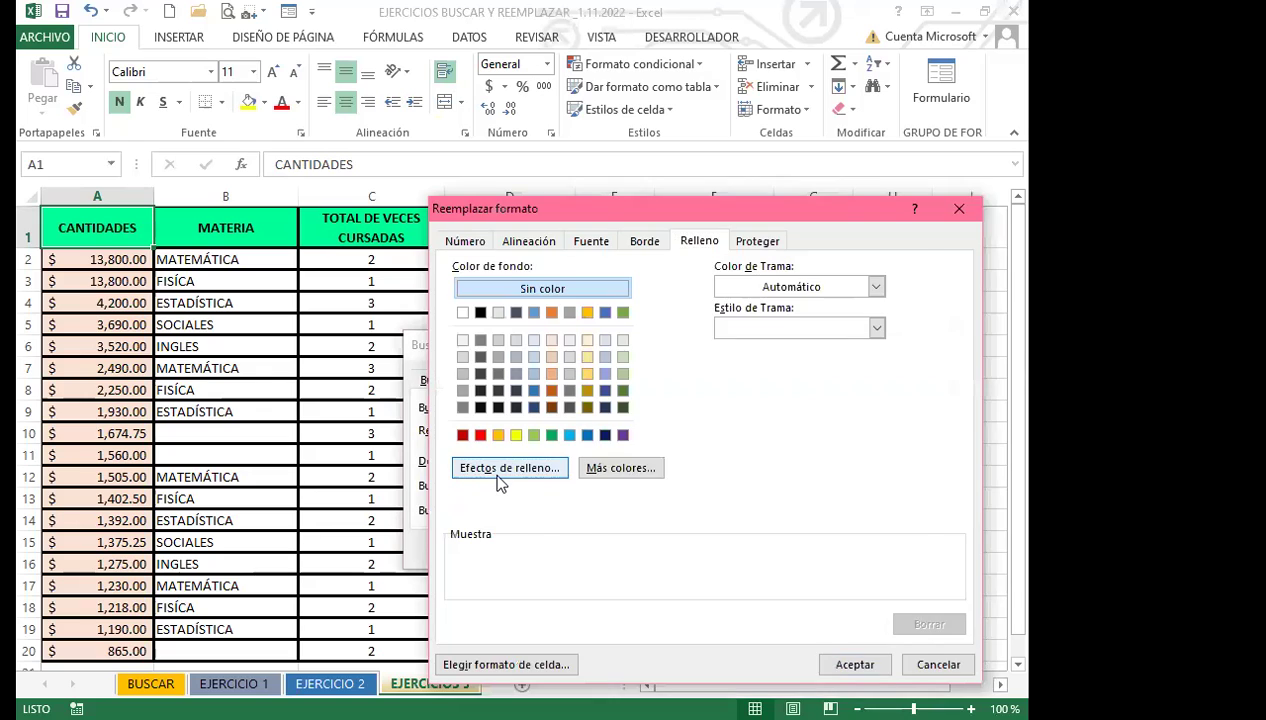
pyautogui.click(495, 470)
pyautogui.click(790, 318)
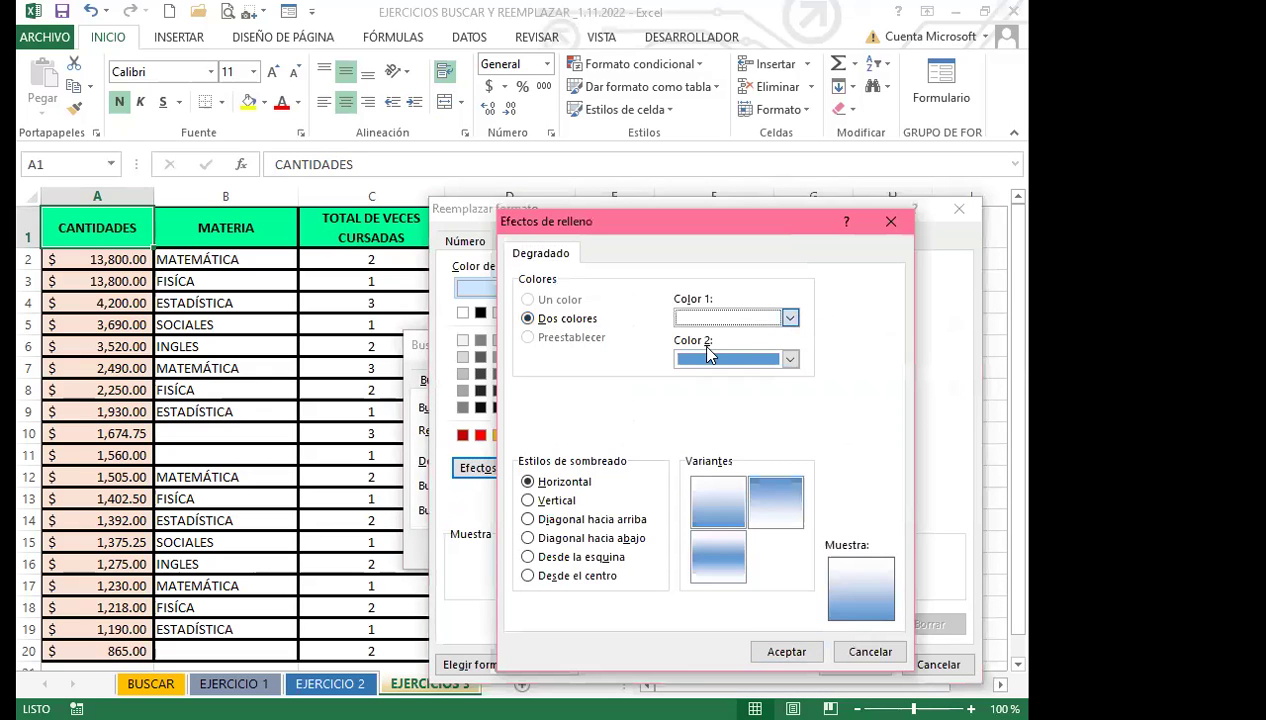
pyautogui.click(768, 418)
pyautogui.click(789, 360)
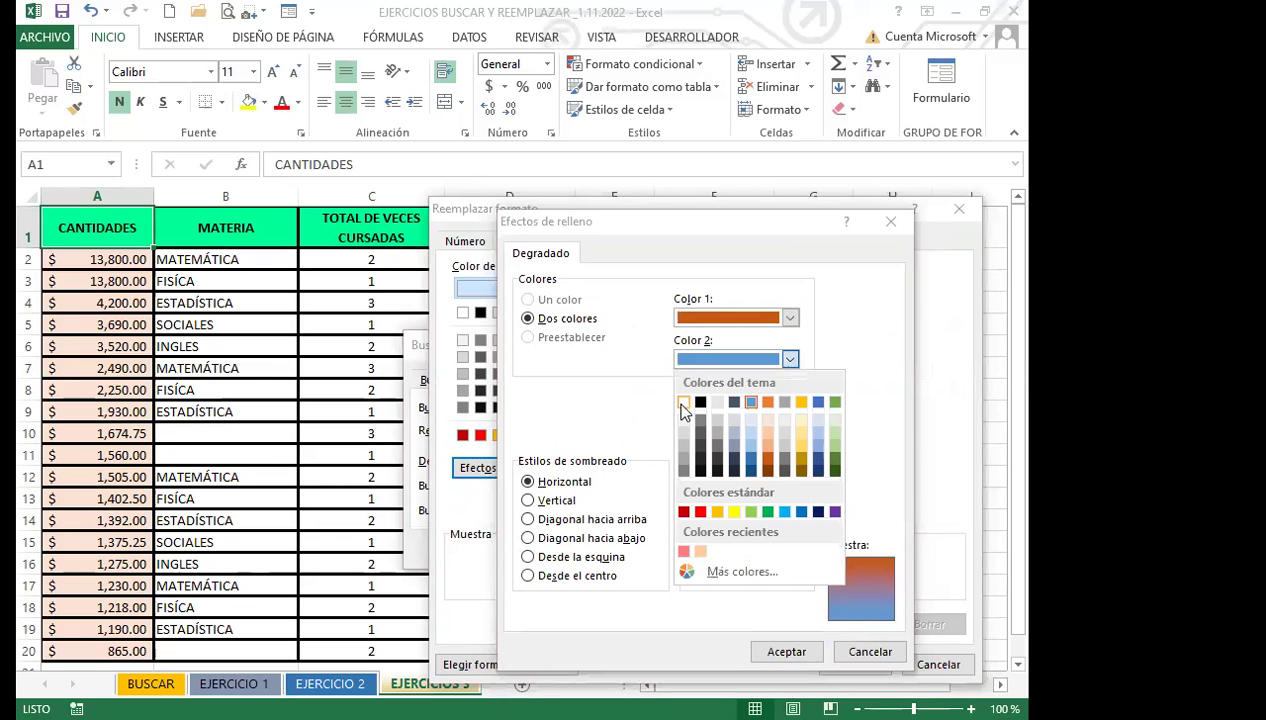
pyautogui.click(678, 408)
pyautogui.click(731, 505)
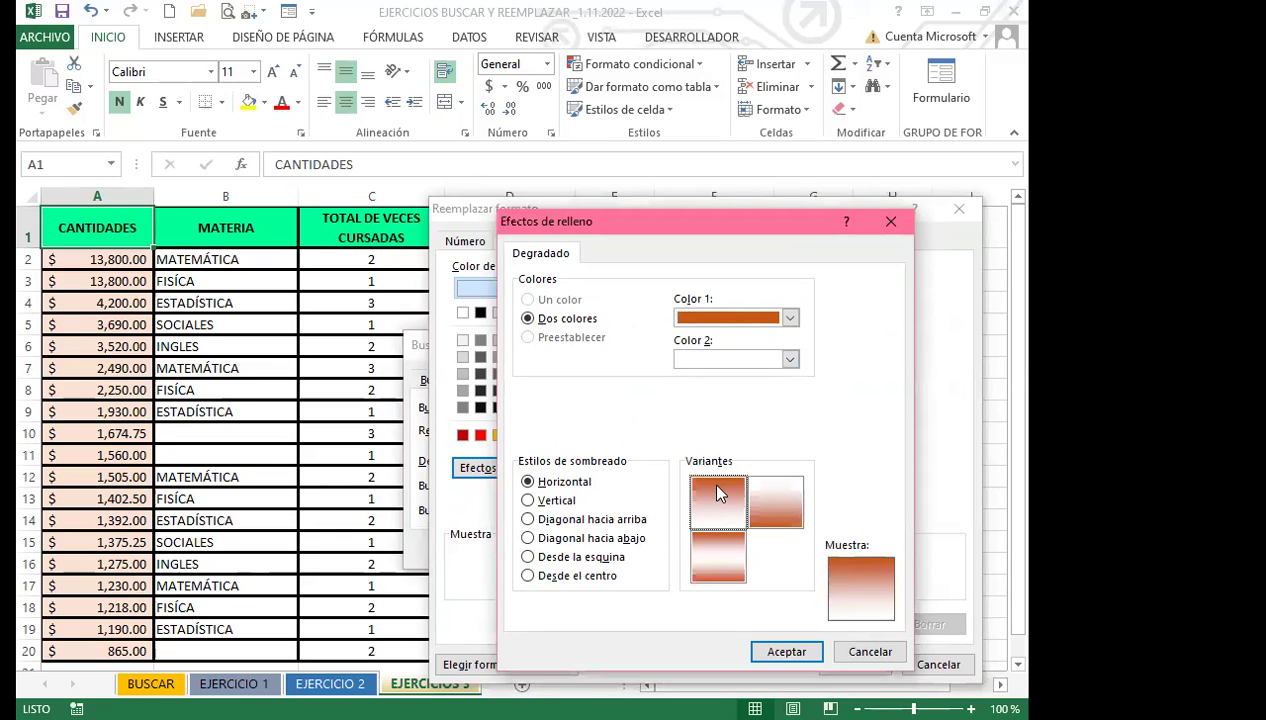
pyautogui.click(783, 656)
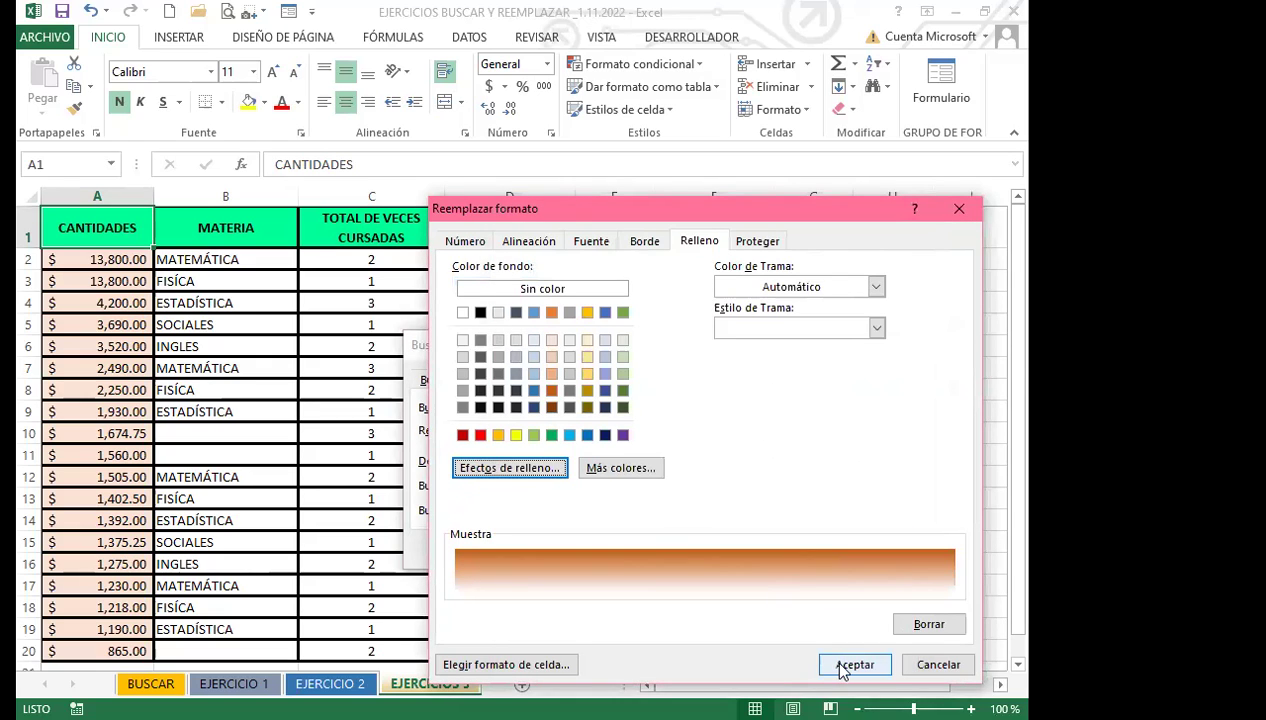
pyautogui.click(845, 666)
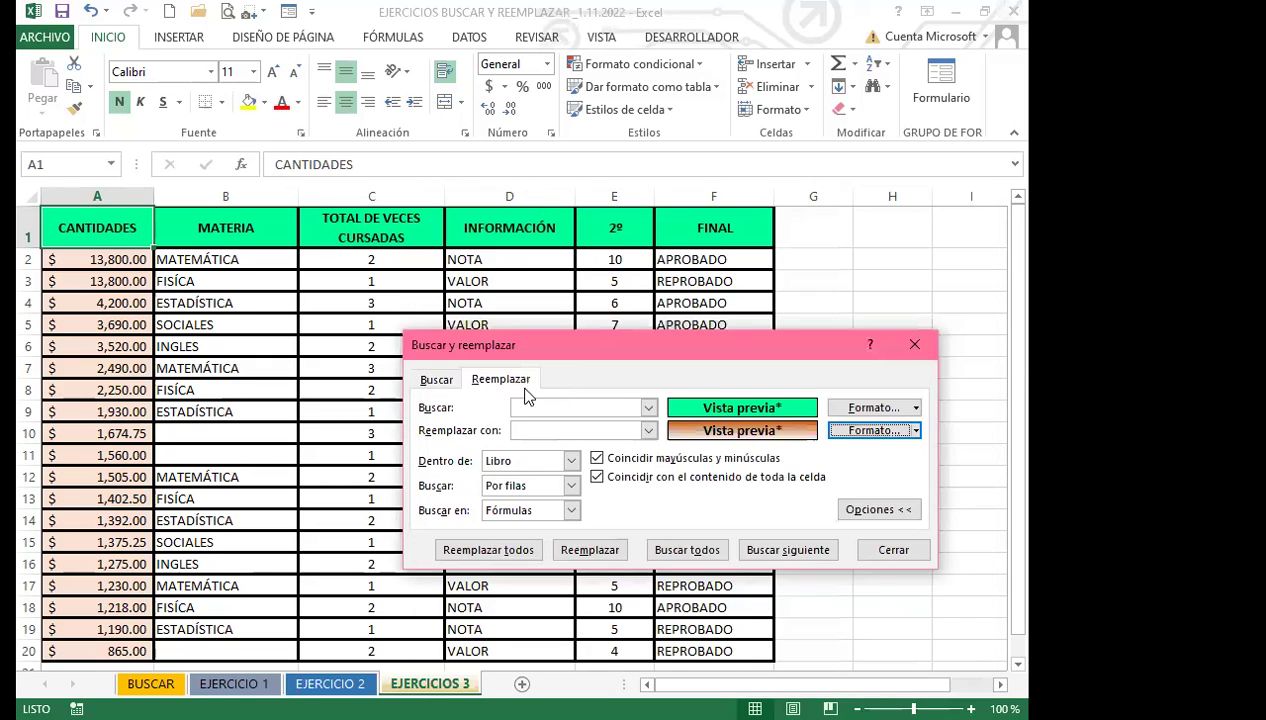
# Replace the green header format with the orange gradient throughout the workbook and close Find and Replace.
pyautogui.click(522, 681)
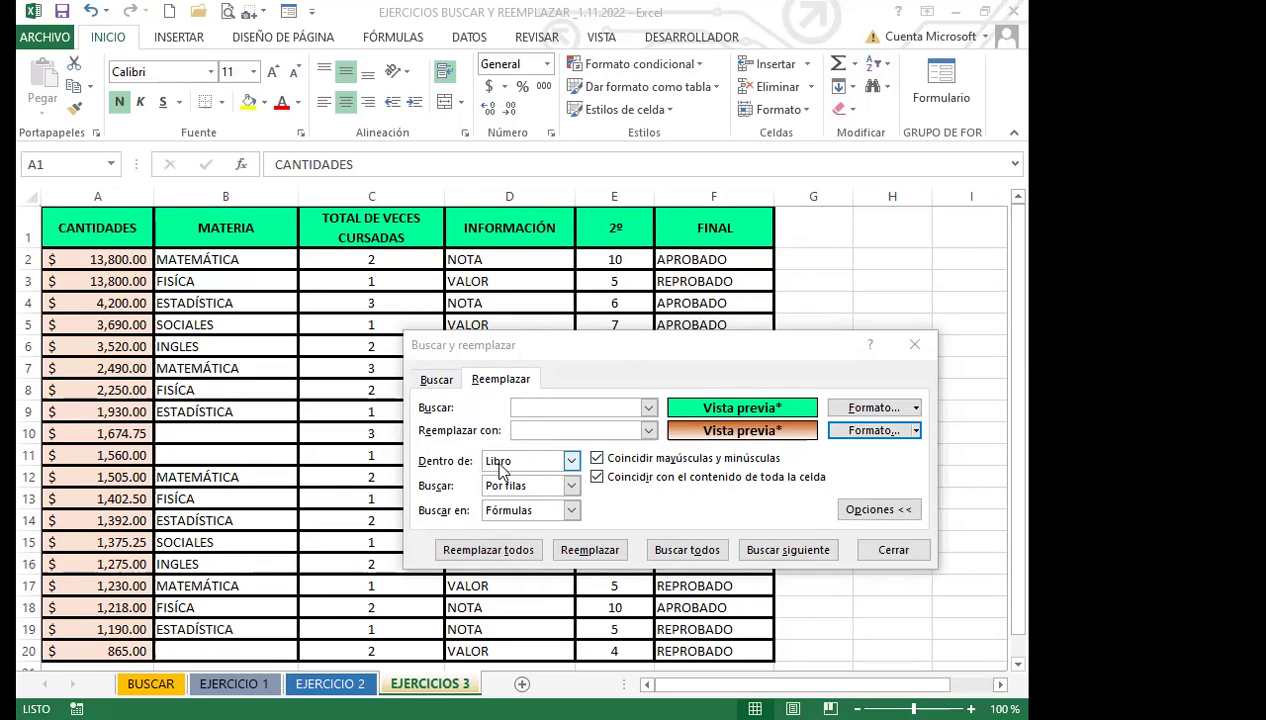
pyautogui.click(503, 552)
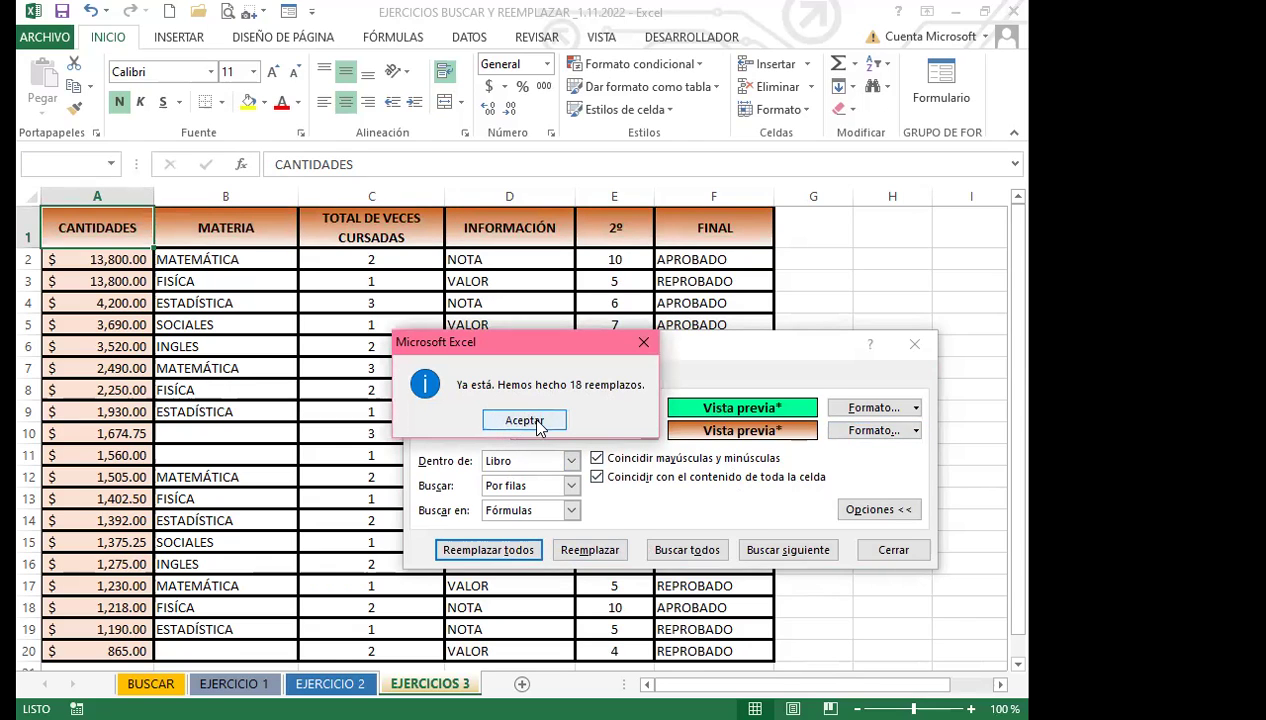
pyautogui.click(524, 420)
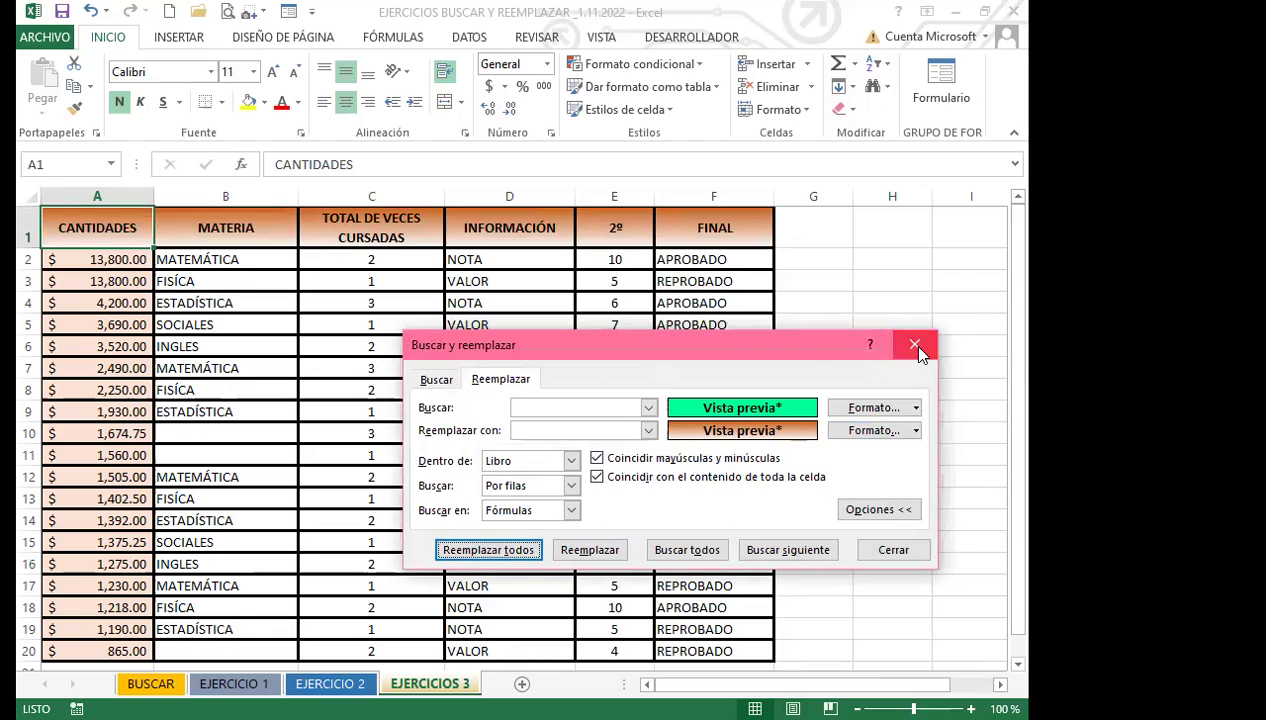
pyautogui.click(915, 346)
# Check the header row formatting on the EJERCICIO 1, EJERCICIO 2 and EJERCICIOS 3 sheets.
pyautogui.click(234, 683)
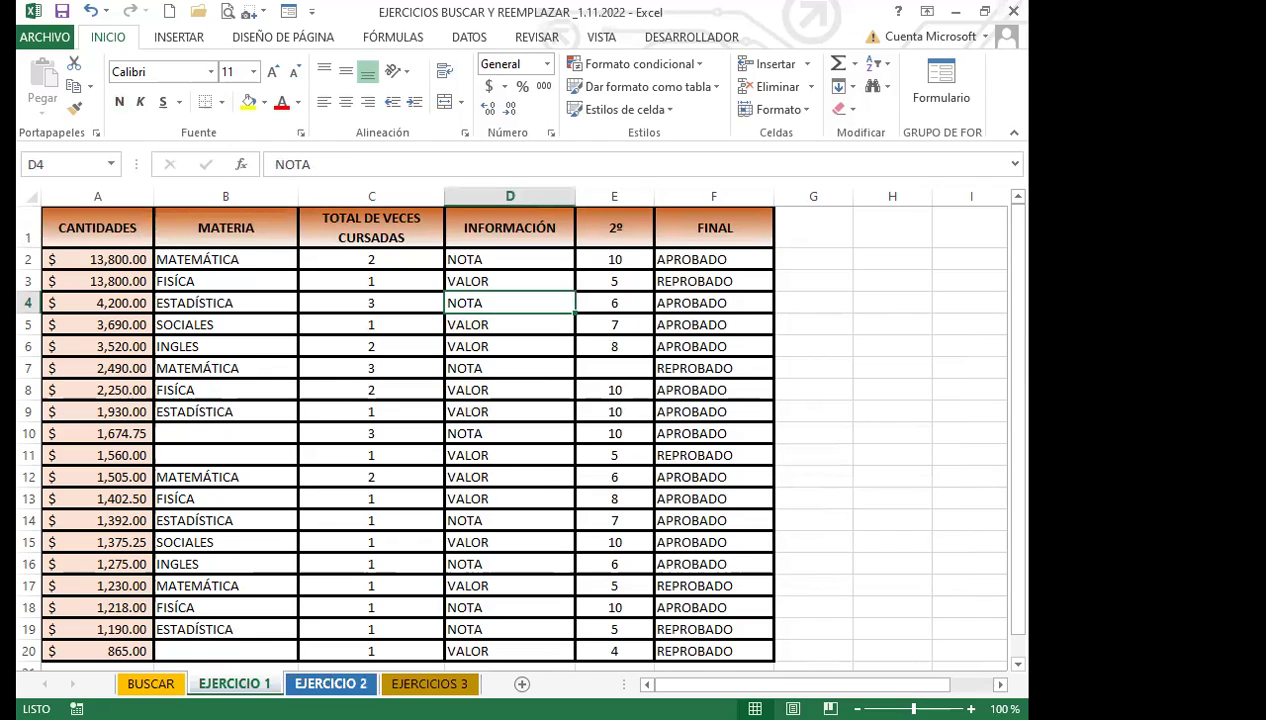
pyautogui.click(330, 683)
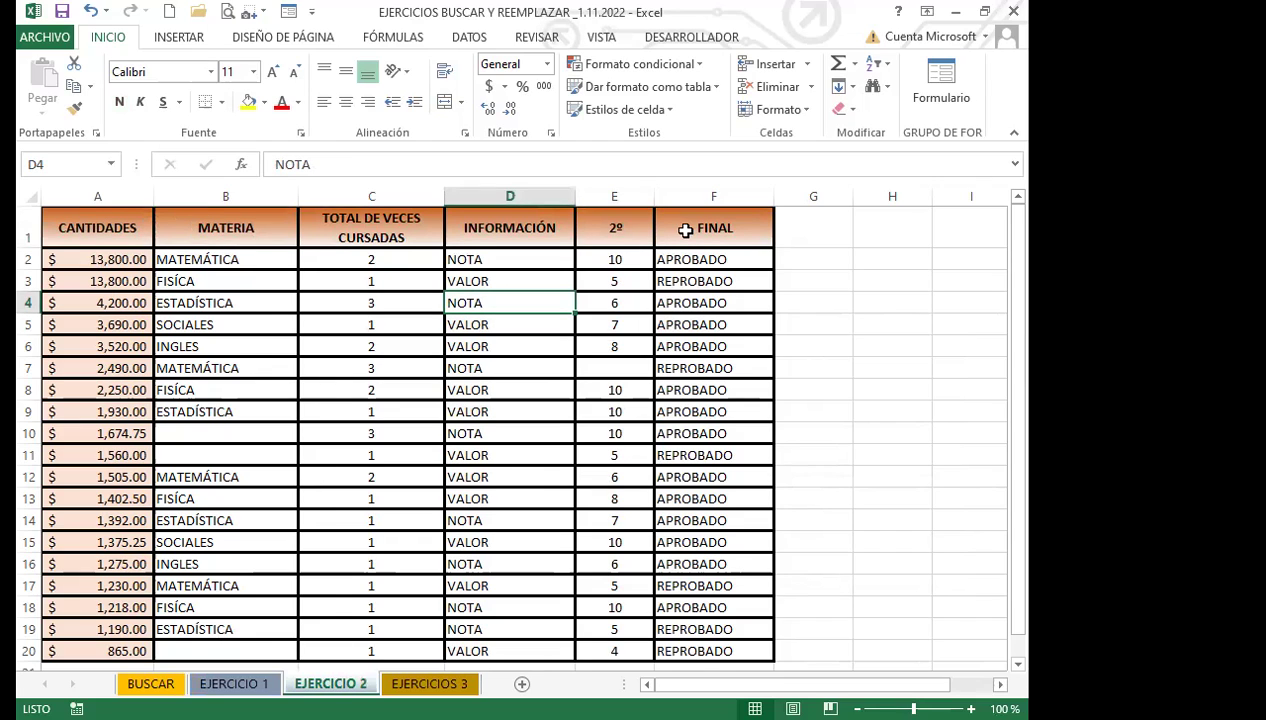
pyautogui.click(429, 683)
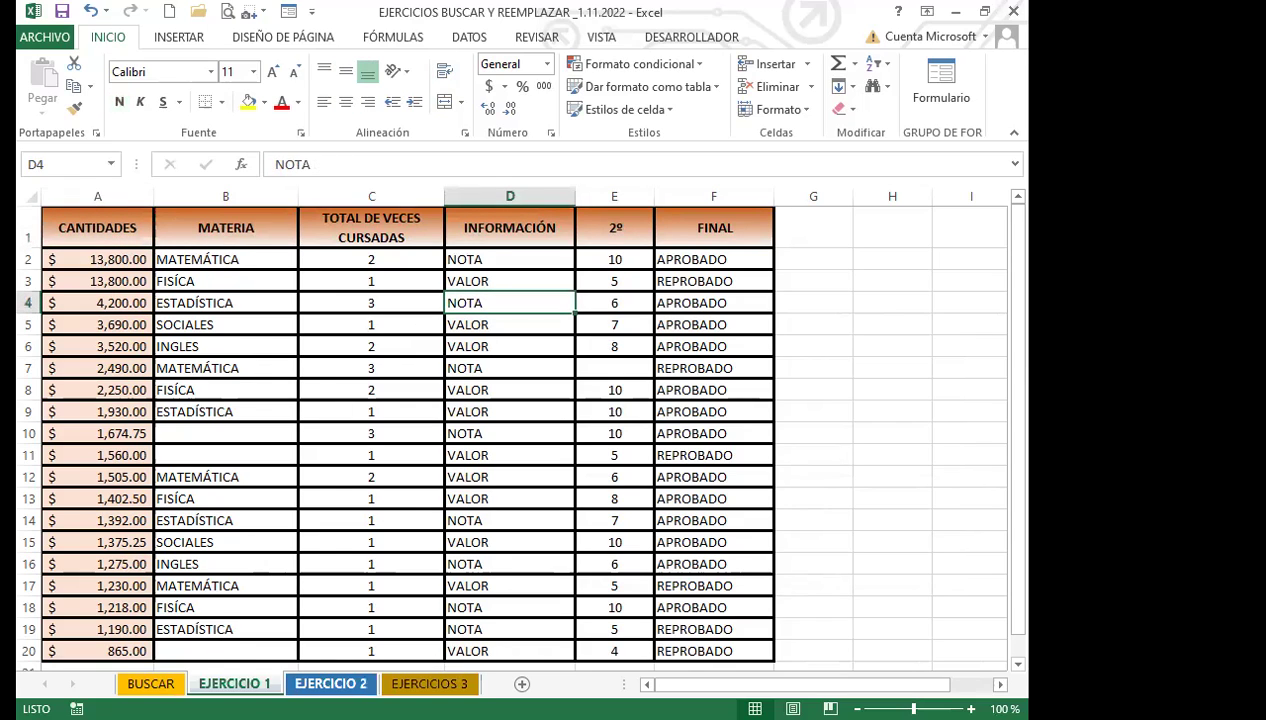
pyautogui.click(330, 684)
pyautogui.click(430, 684)
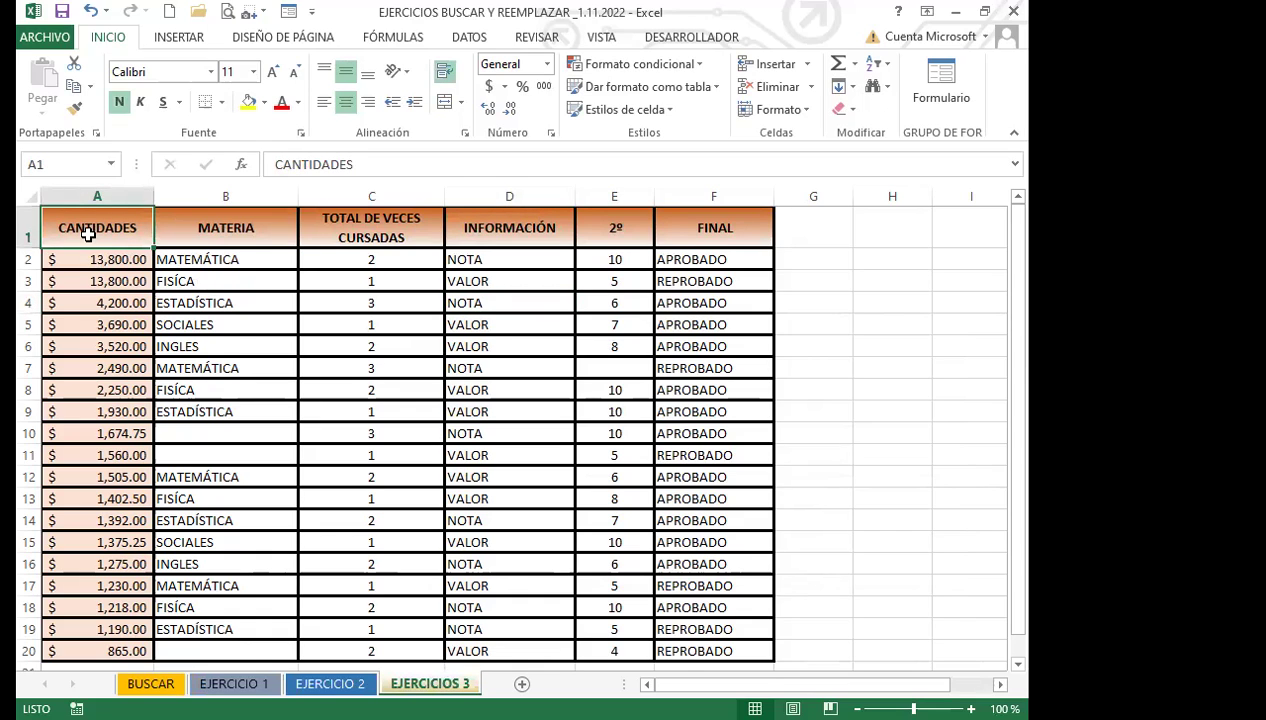
pyautogui.click(697, 219)
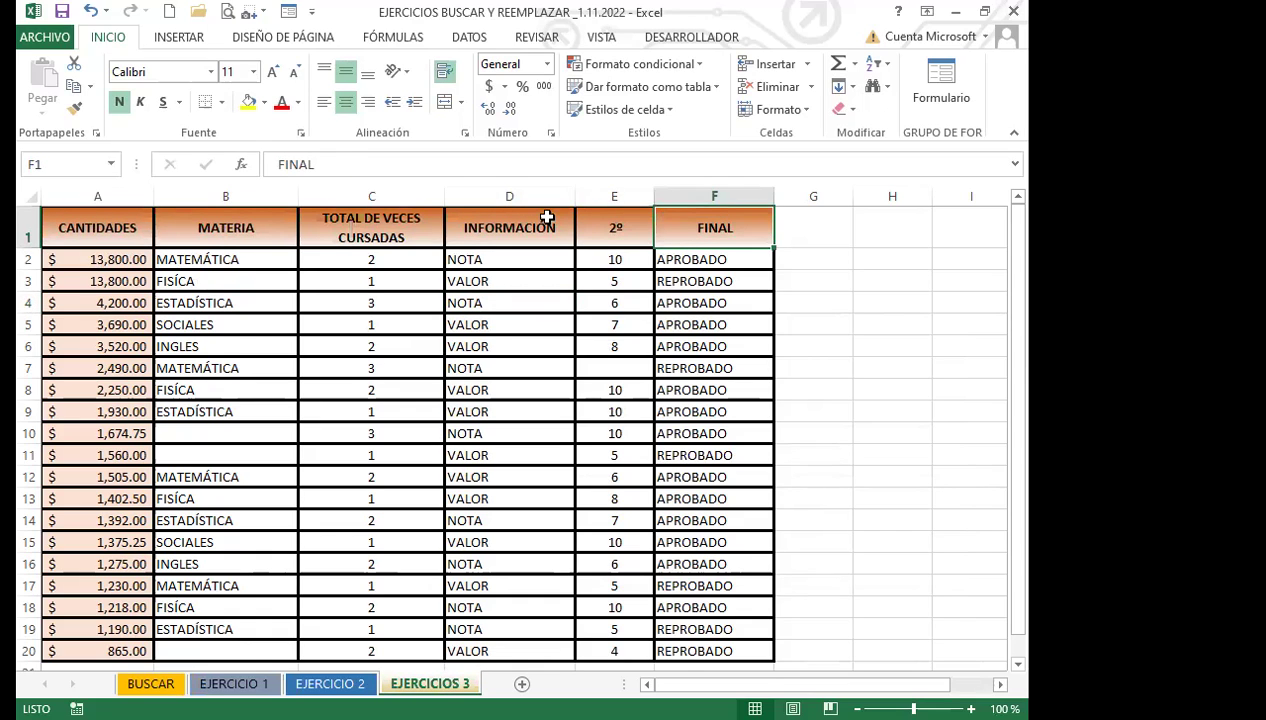
# Examine the header cells on the EJERCICIOS 3 sheet and compare them with the header row on the BUSCAR sheet.
pyautogui.click(235, 220)
pyautogui.click(380, 224)
pyautogui.click(545, 229)
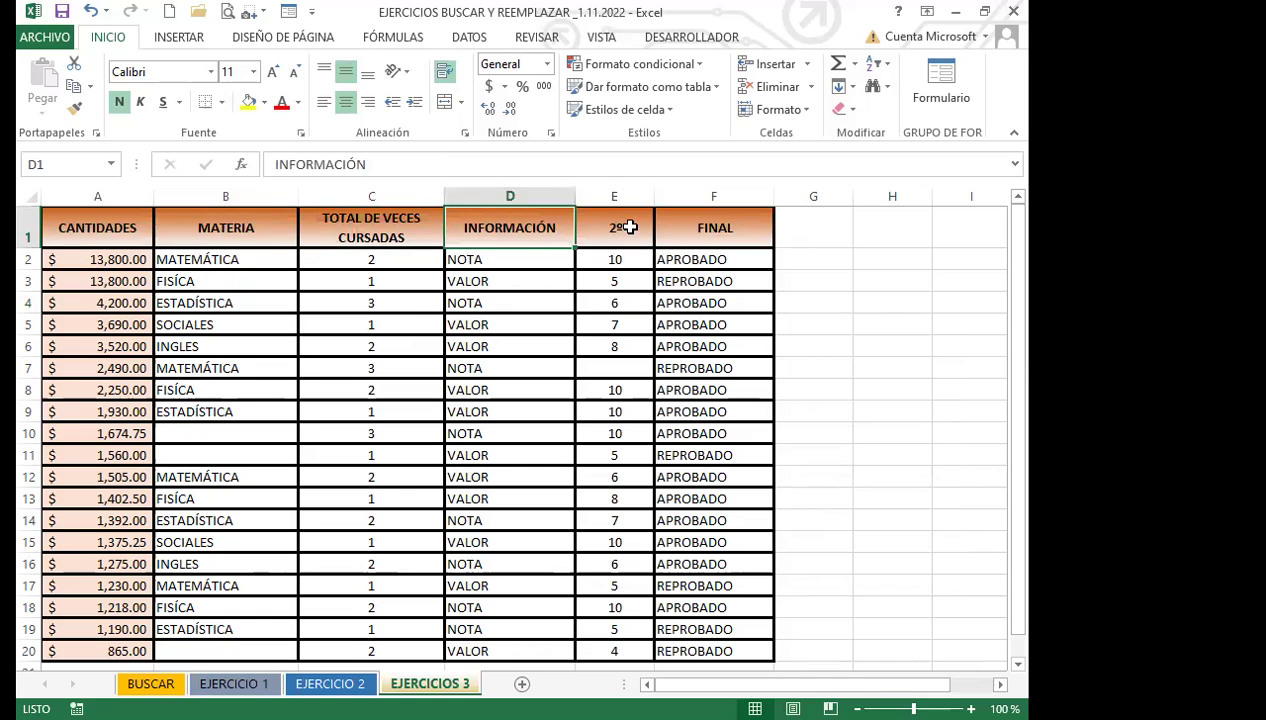
pyautogui.click(629, 228)
pyautogui.click(712, 222)
pyautogui.moveTo(108, 222); pyautogui.dragTo(746, 233)
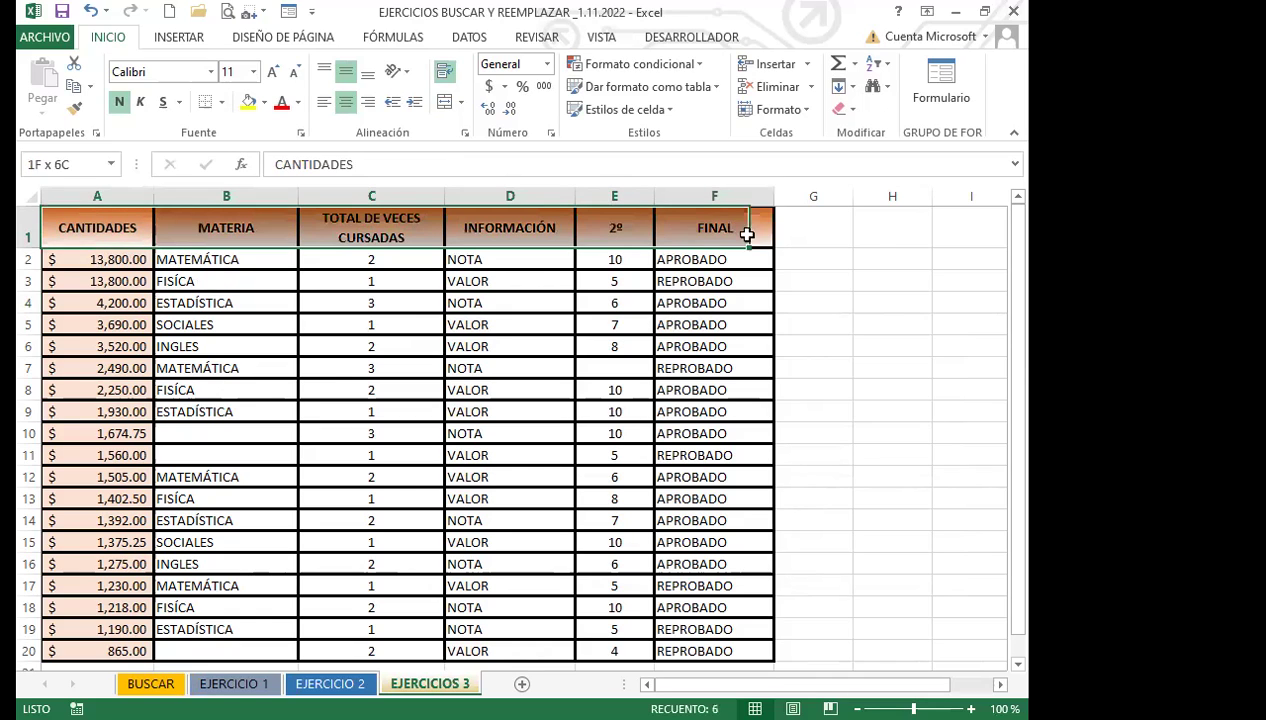
pyautogui.click(341, 682)
pyautogui.click(150, 684)
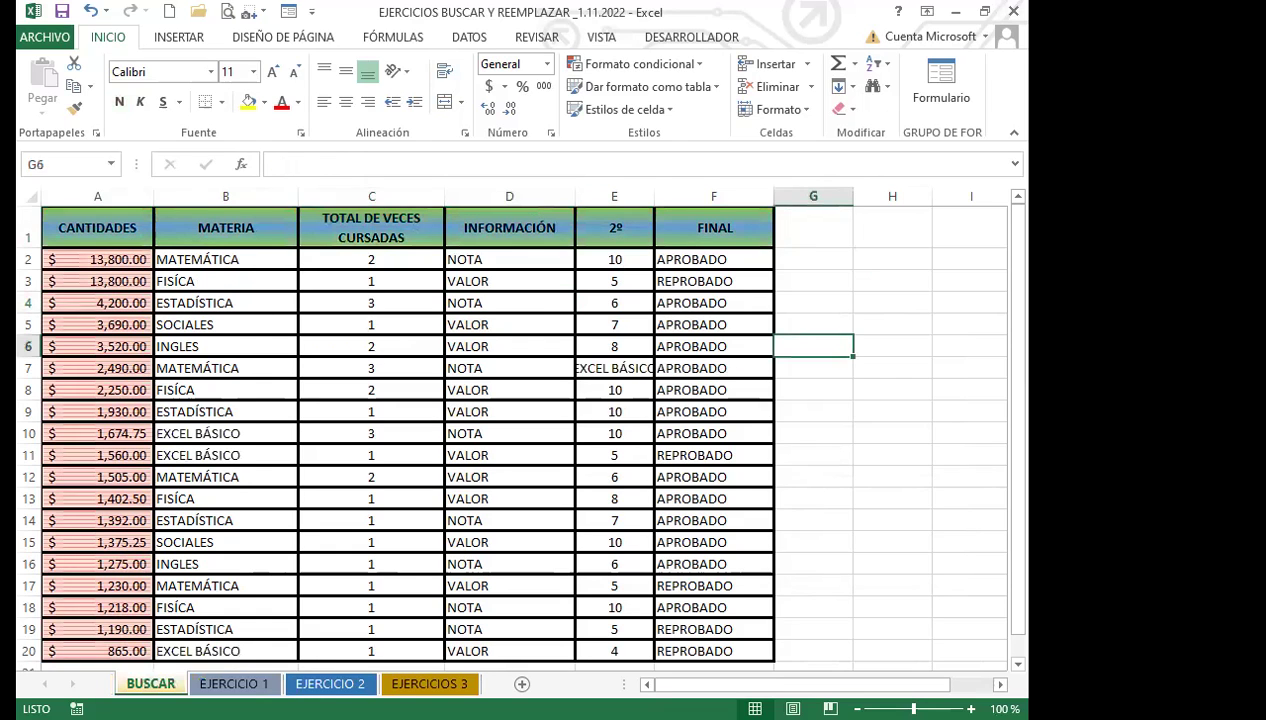
pyautogui.click(255, 224)
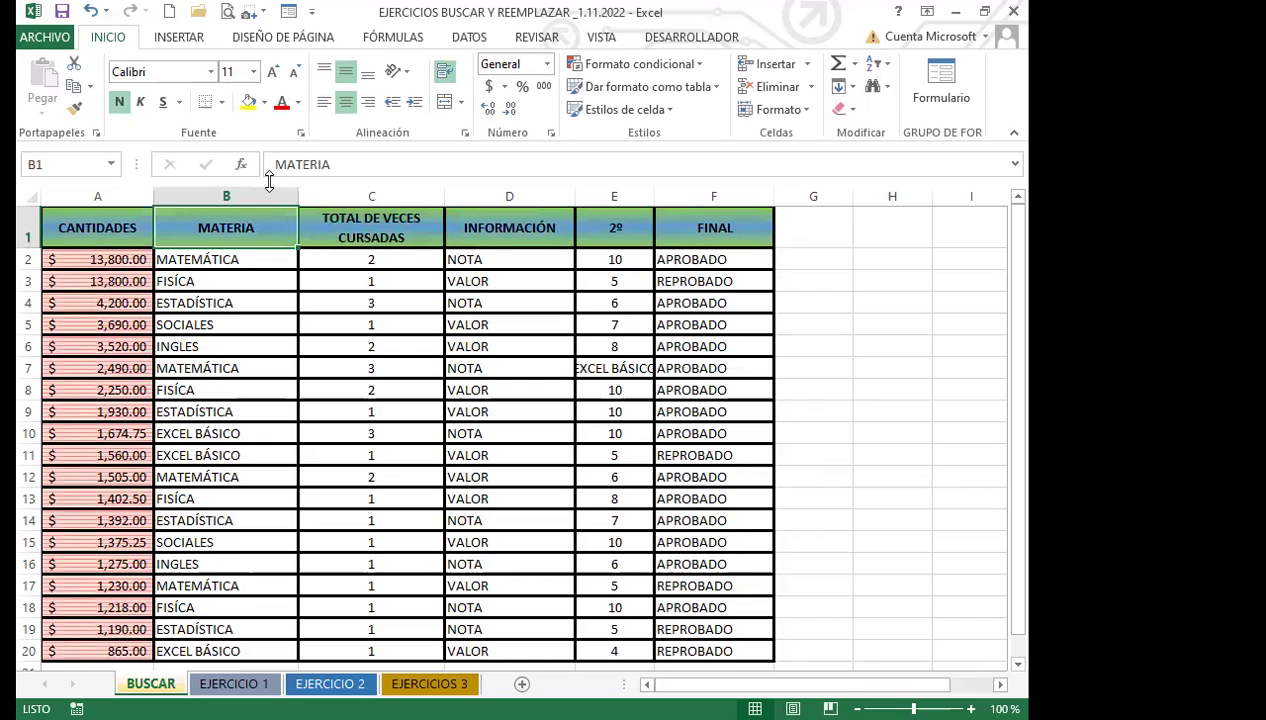
pyautogui.click(118, 221)
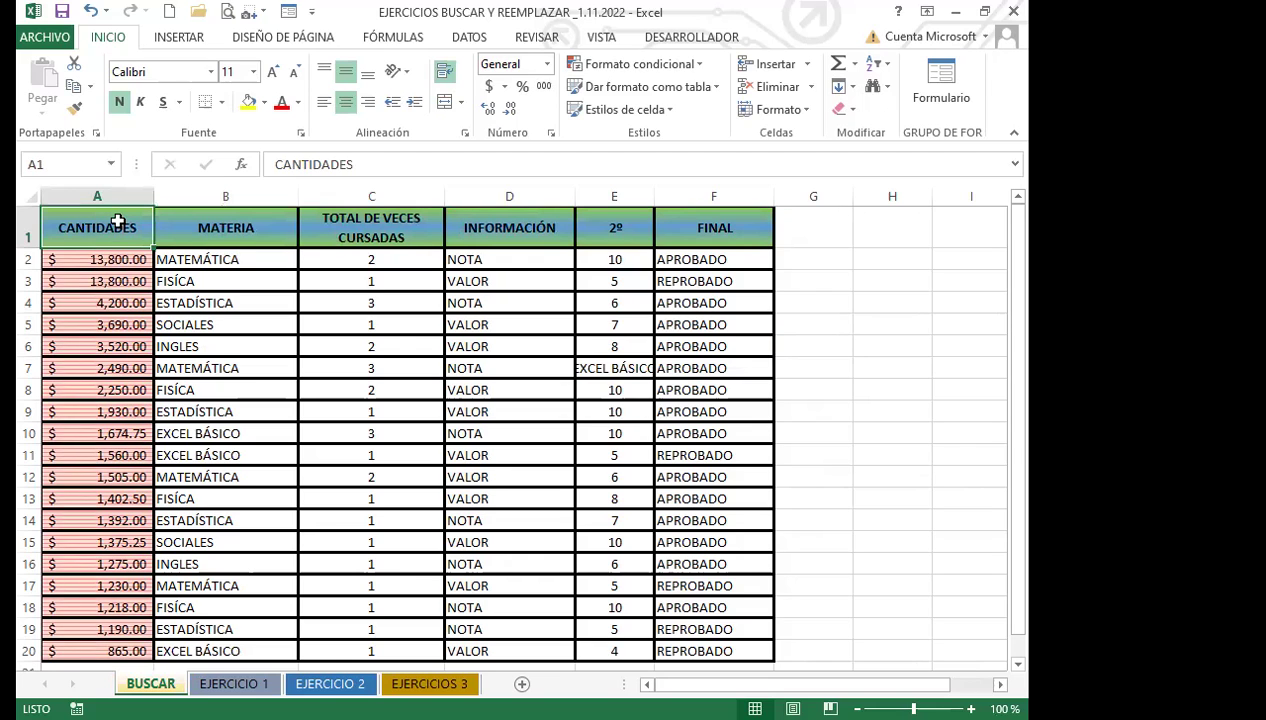
# Inspect each header cell on the EJERCICIO 1 sheet, then compare the header rows on EJERCICIO 2 and EJERCICIOS 3.
pyautogui.click(234, 683)
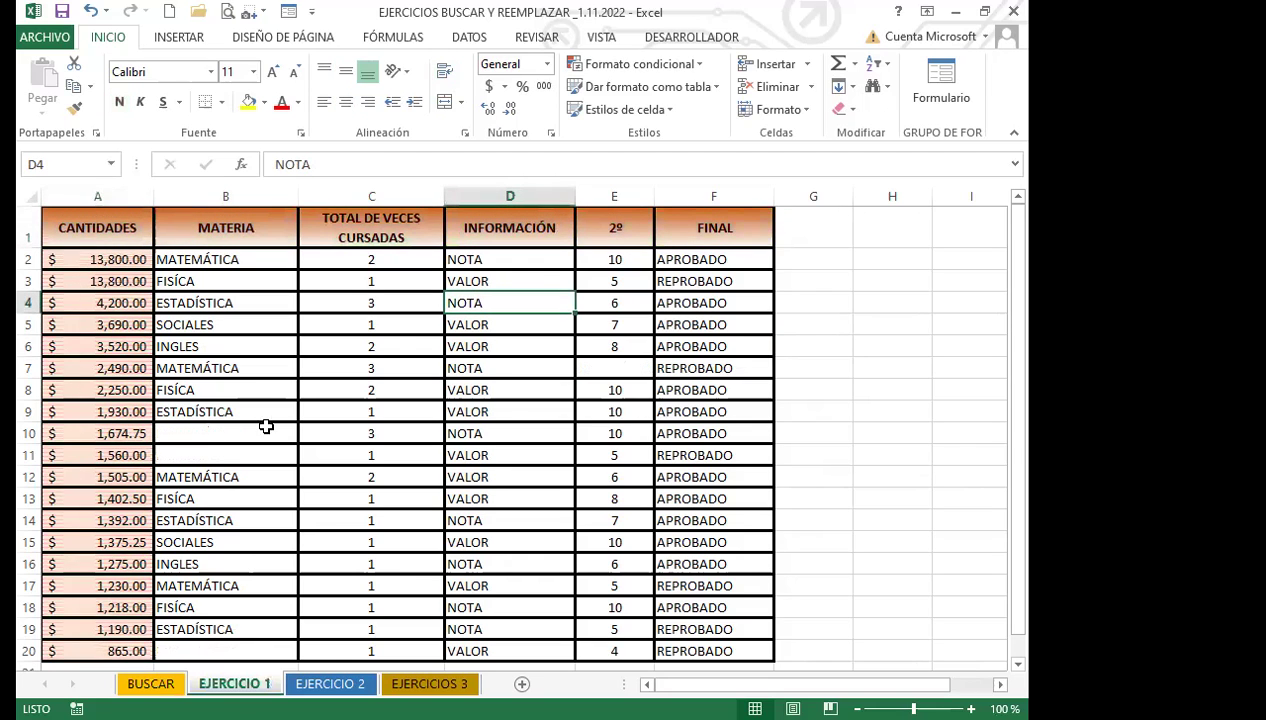
pyautogui.click(118, 229)
pyautogui.click(205, 229)
pyautogui.click(372, 232)
pyautogui.click(515, 233)
pyautogui.click(616, 235)
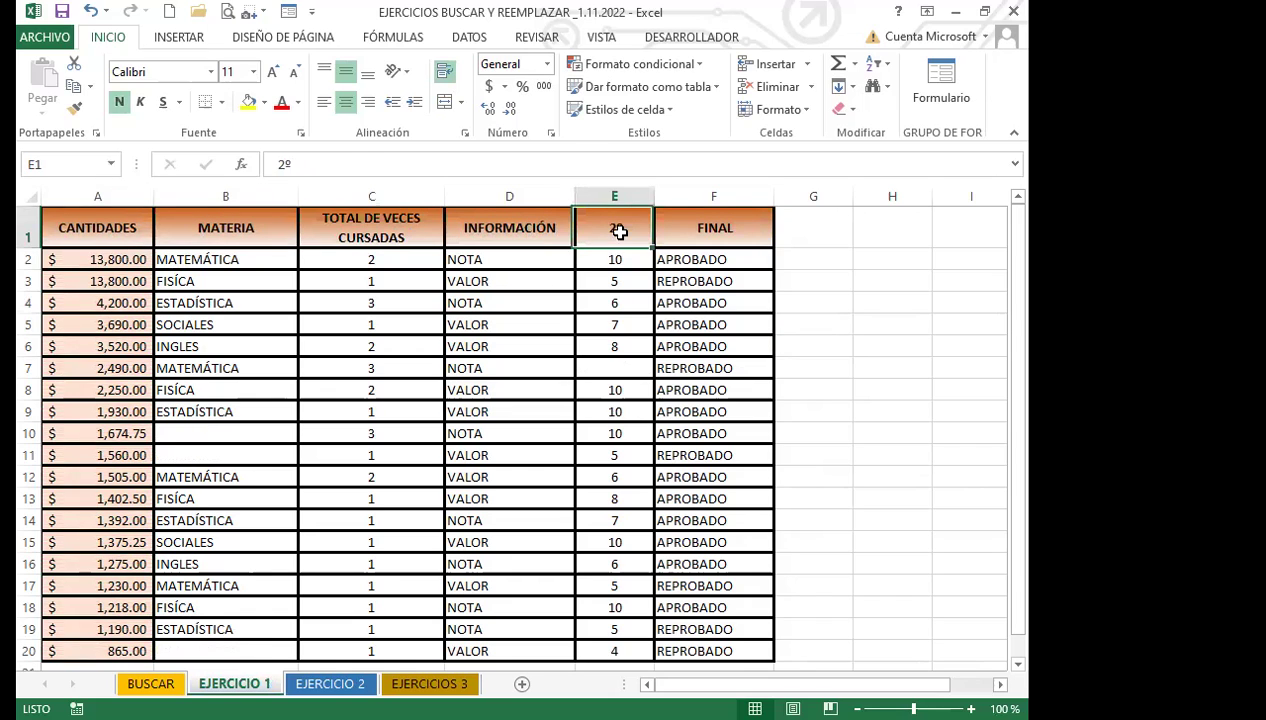
pyautogui.click(719, 231)
pyautogui.click(115, 221)
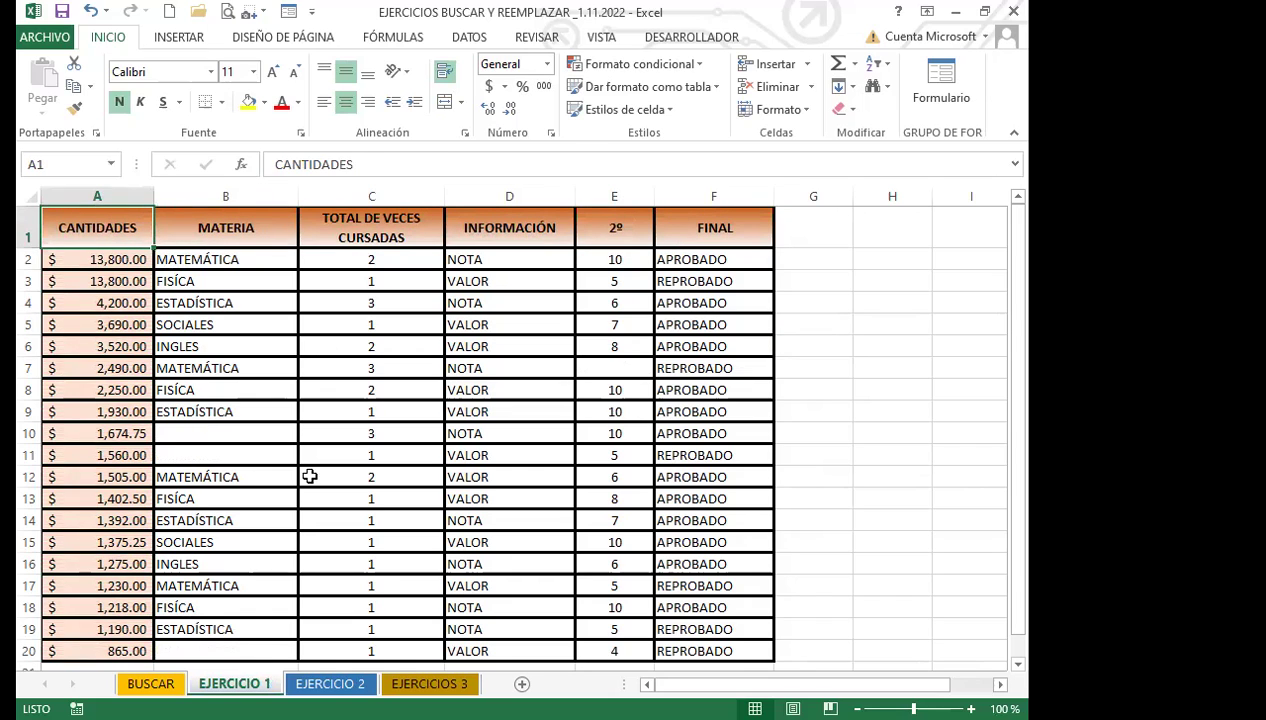
pyautogui.click(322, 684)
pyautogui.click(430, 684)
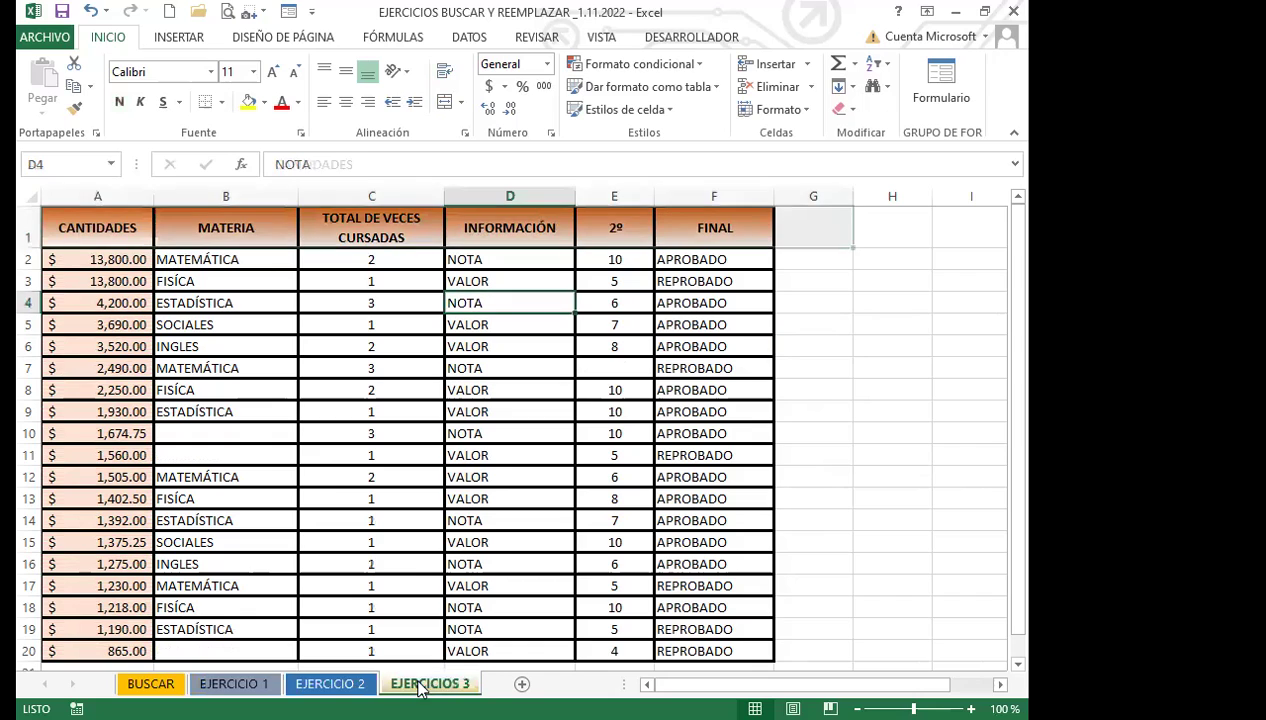
pyautogui.click(230, 684)
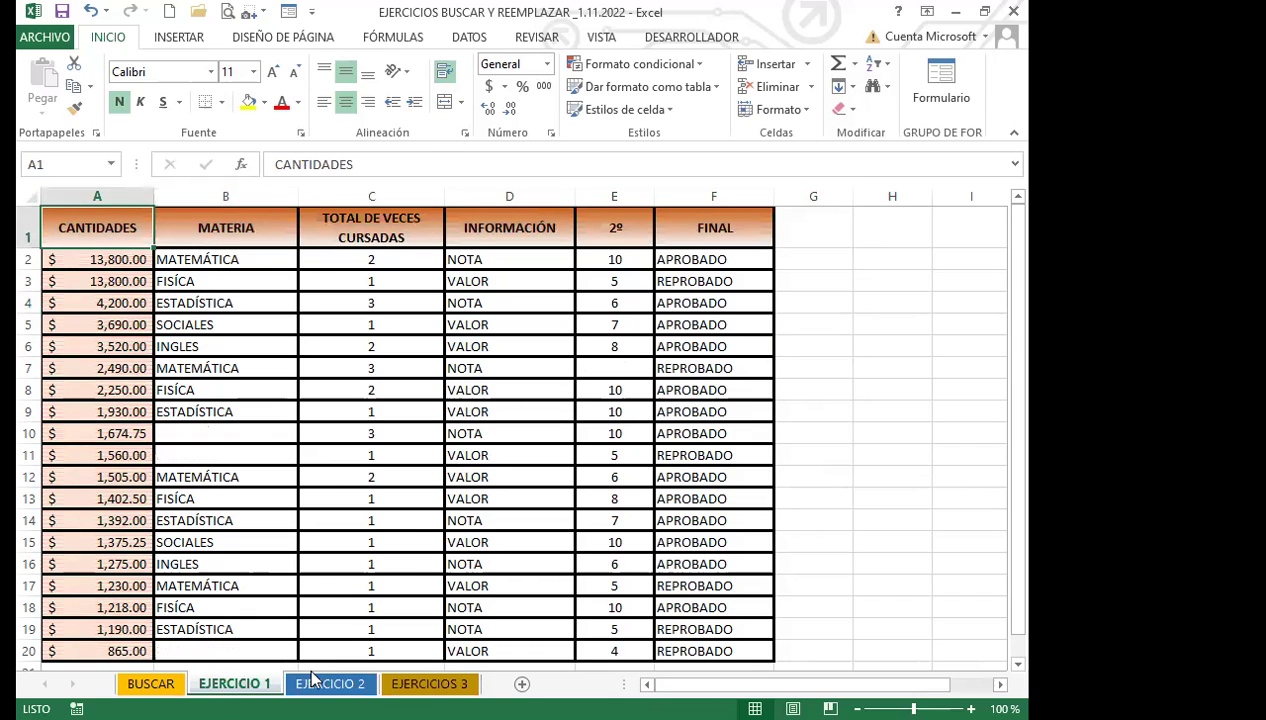
# On the EJERCICIO 1 sheet, reopen Find and Replace and clear both the search format and the replacement format.
pyautogui.click(798, 387)
pyautogui.hotkey('ctrl', 'b')
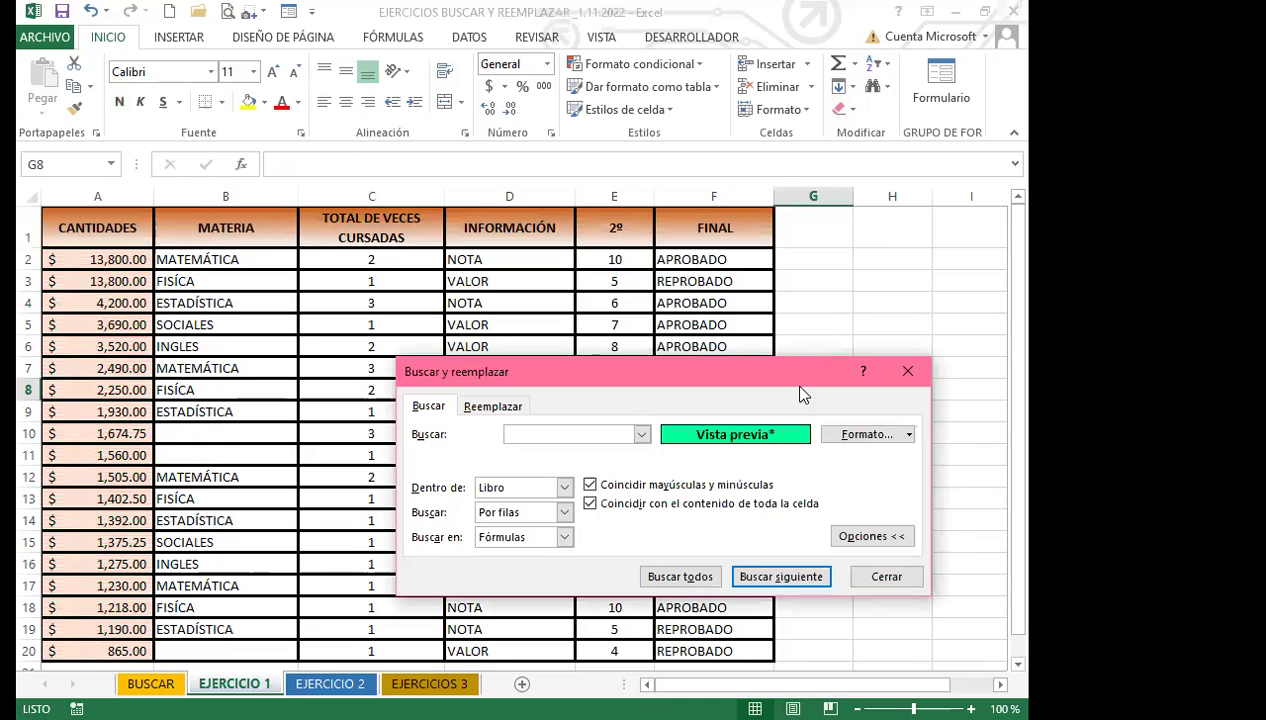
pyautogui.click(909, 434)
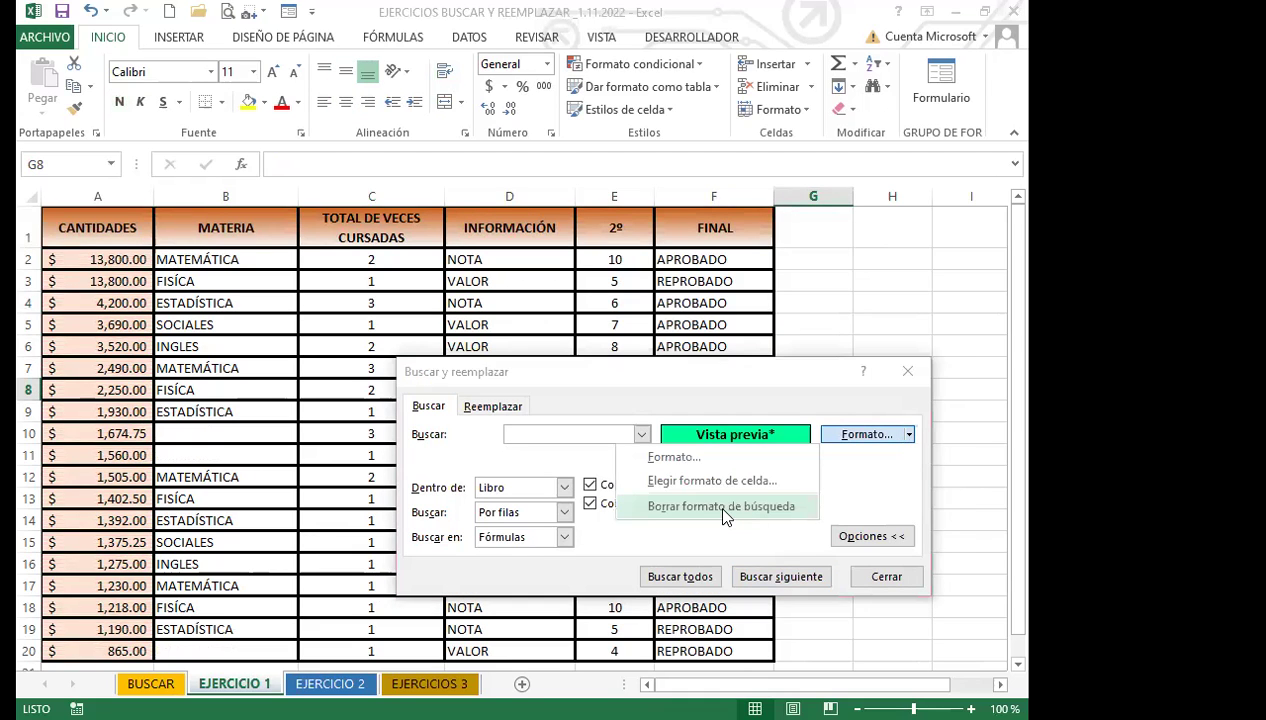
pyautogui.click(720, 506)
pyautogui.click(493, 406)
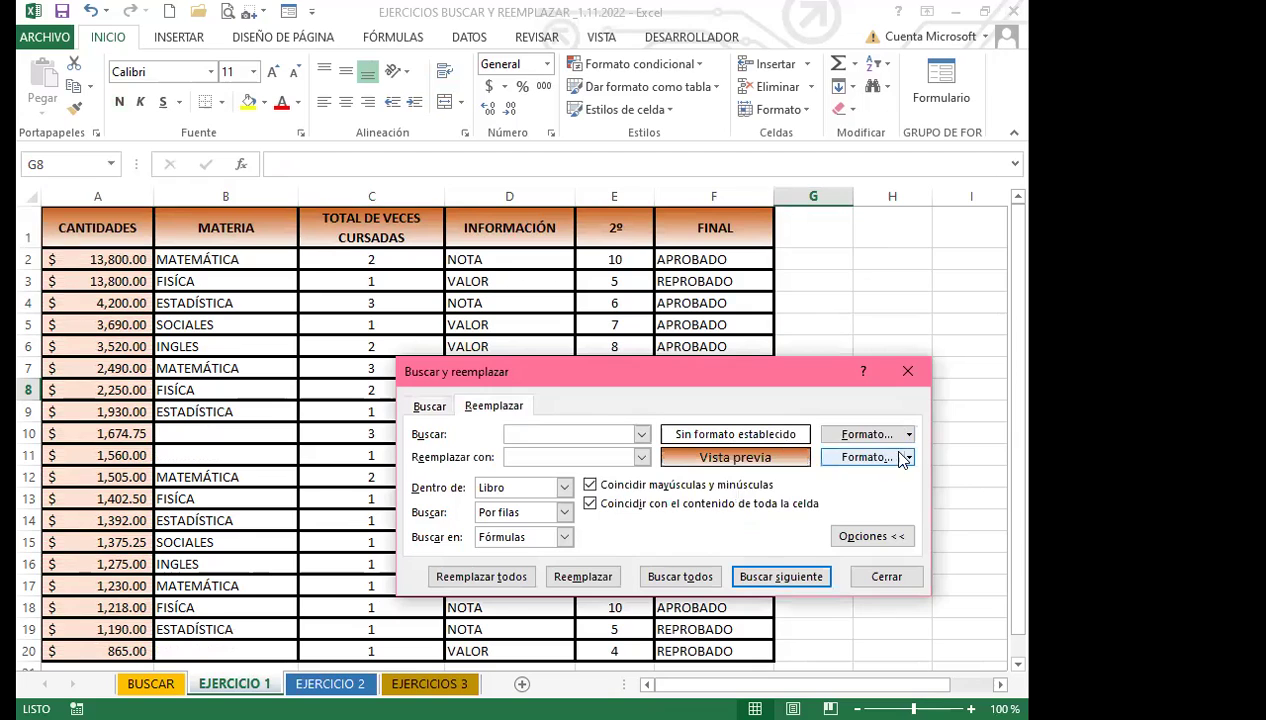
pyautogui.click(902, 452)
pyautogui.click(716, 528)
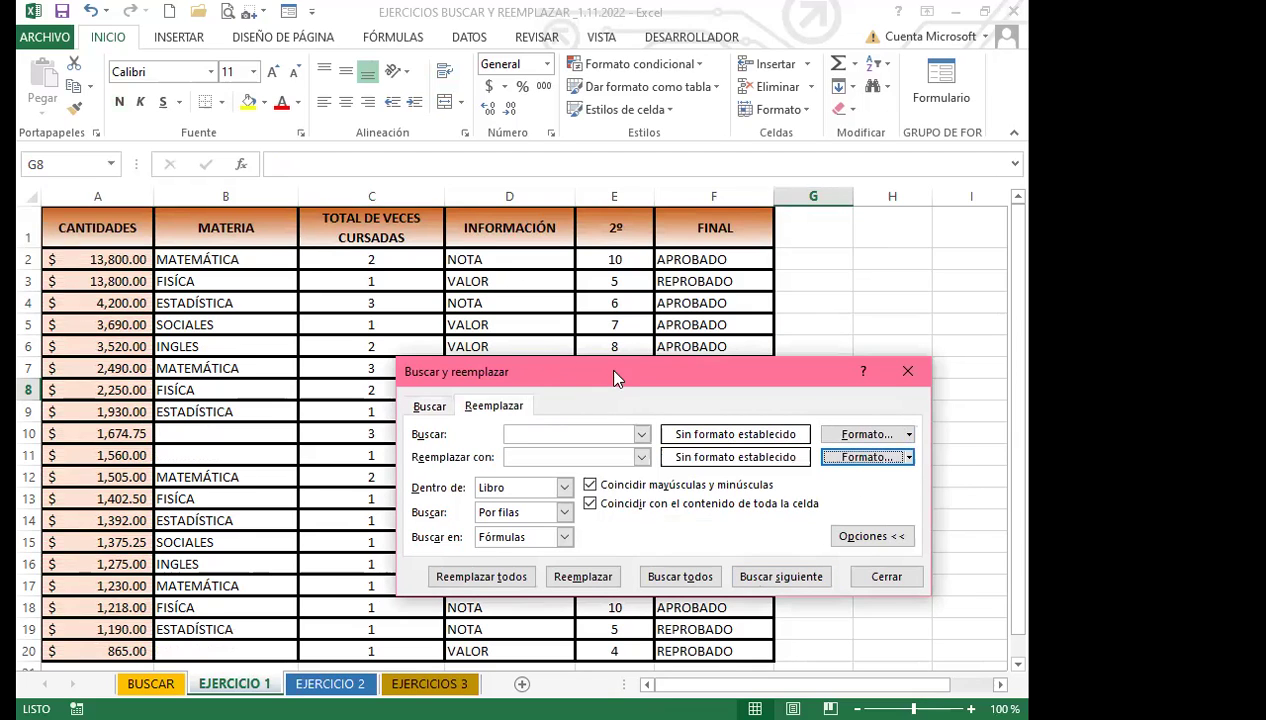
# Take the search format from the first amount under CANTIDADES, cell A2.
pyautogui.moveTo(615, 378); pyautogui.dragTo(693, 322)
pyautogui.click(505, 350)
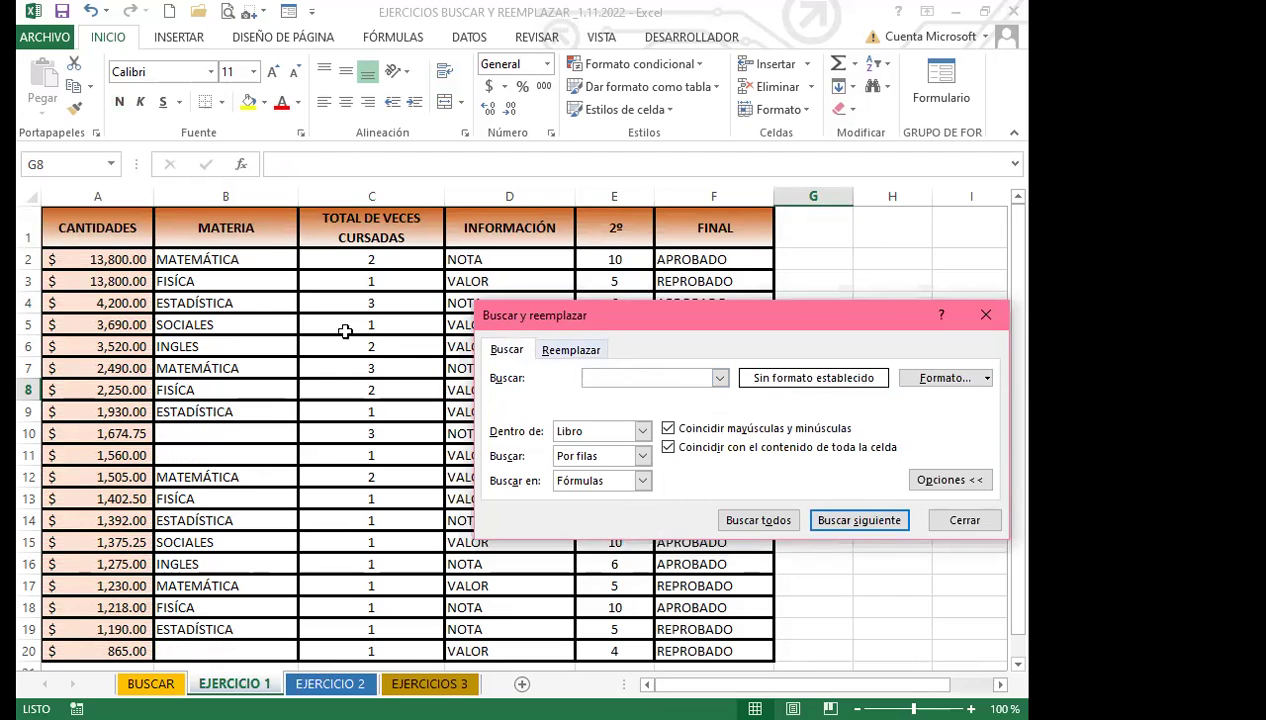
pyautogui.click(988, 379)
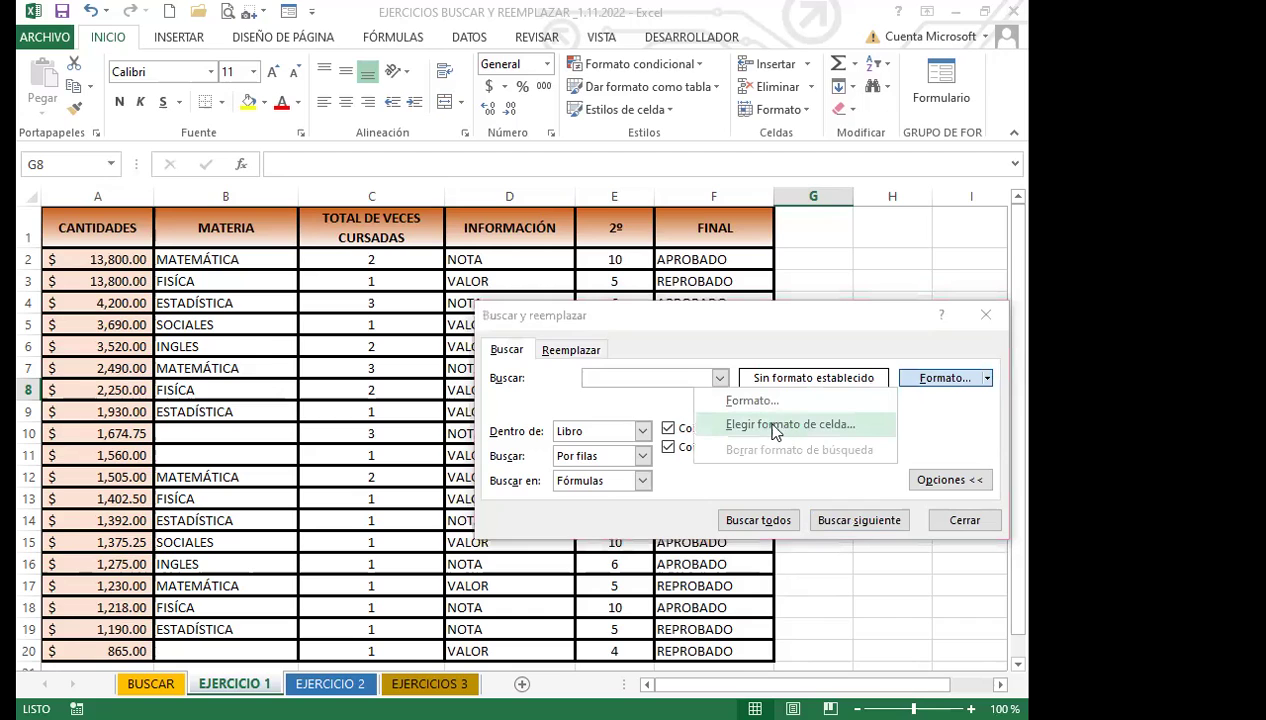
pyautogui.click(770, 424)
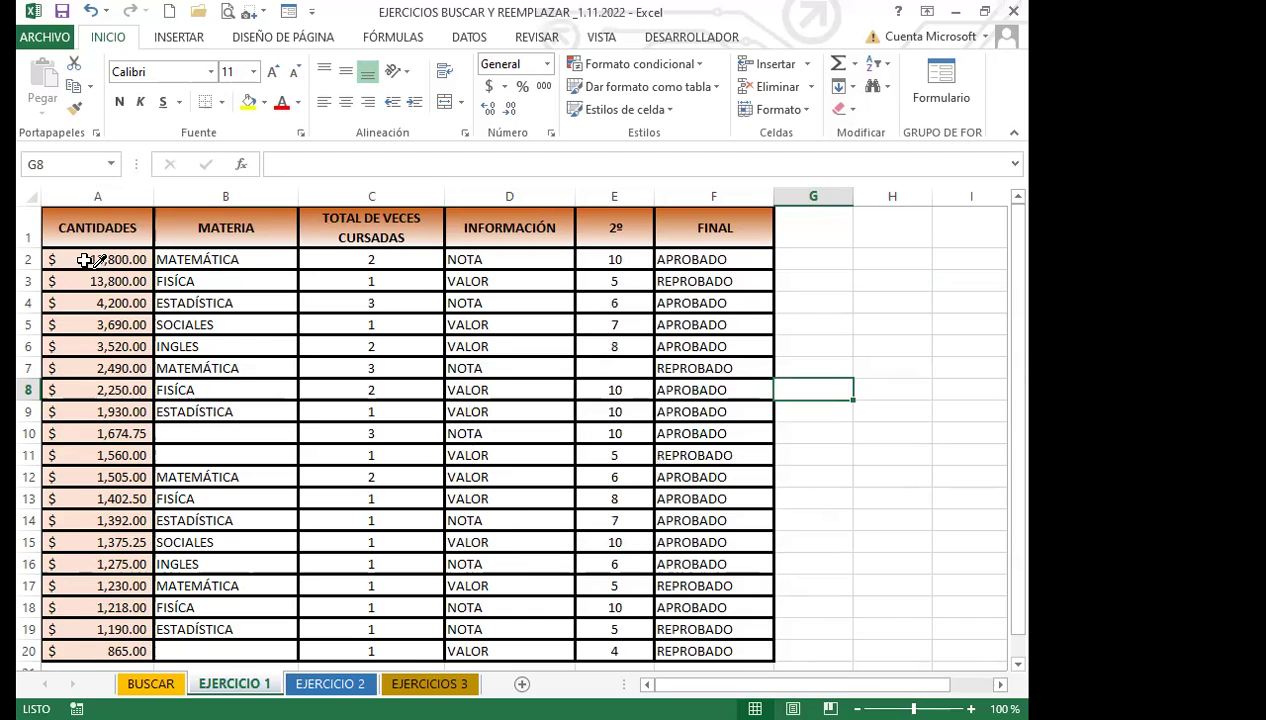
pyautogui.click(80, 258)
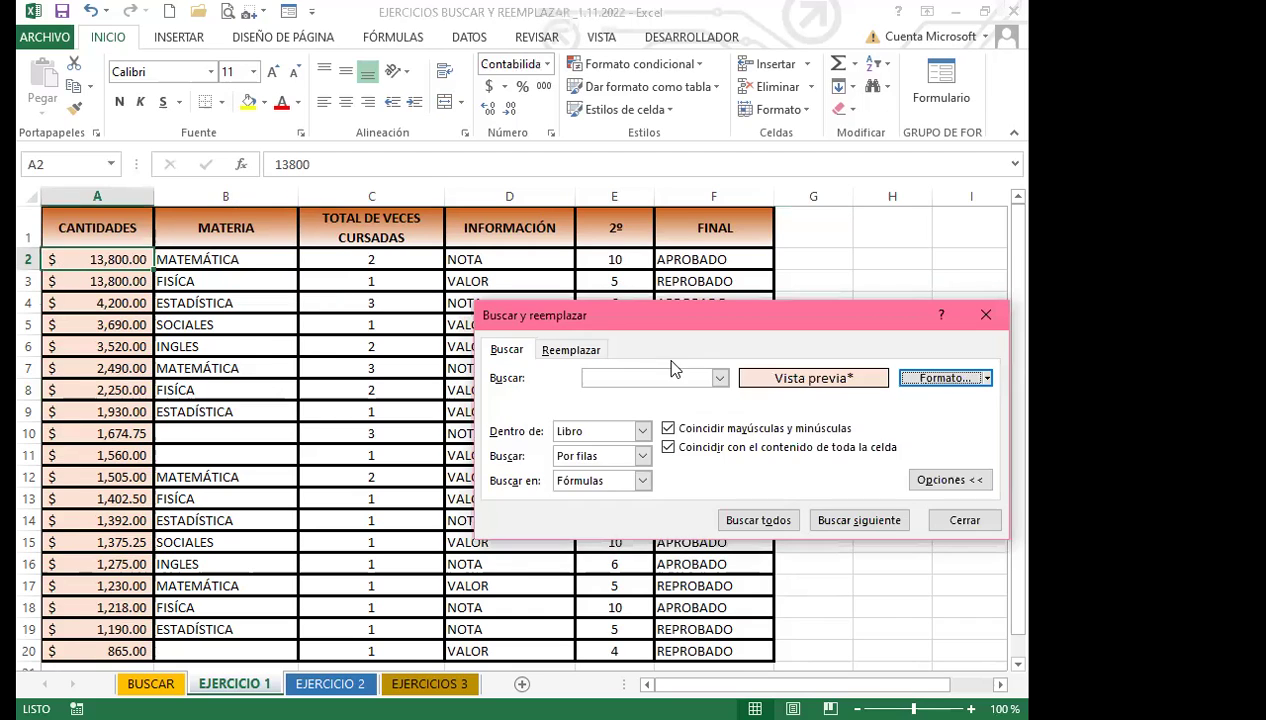
# Define the replacement format's fill as a two-colour gradient with blue as color 1 and white as color 2.
pyautogui.click(570, 350)
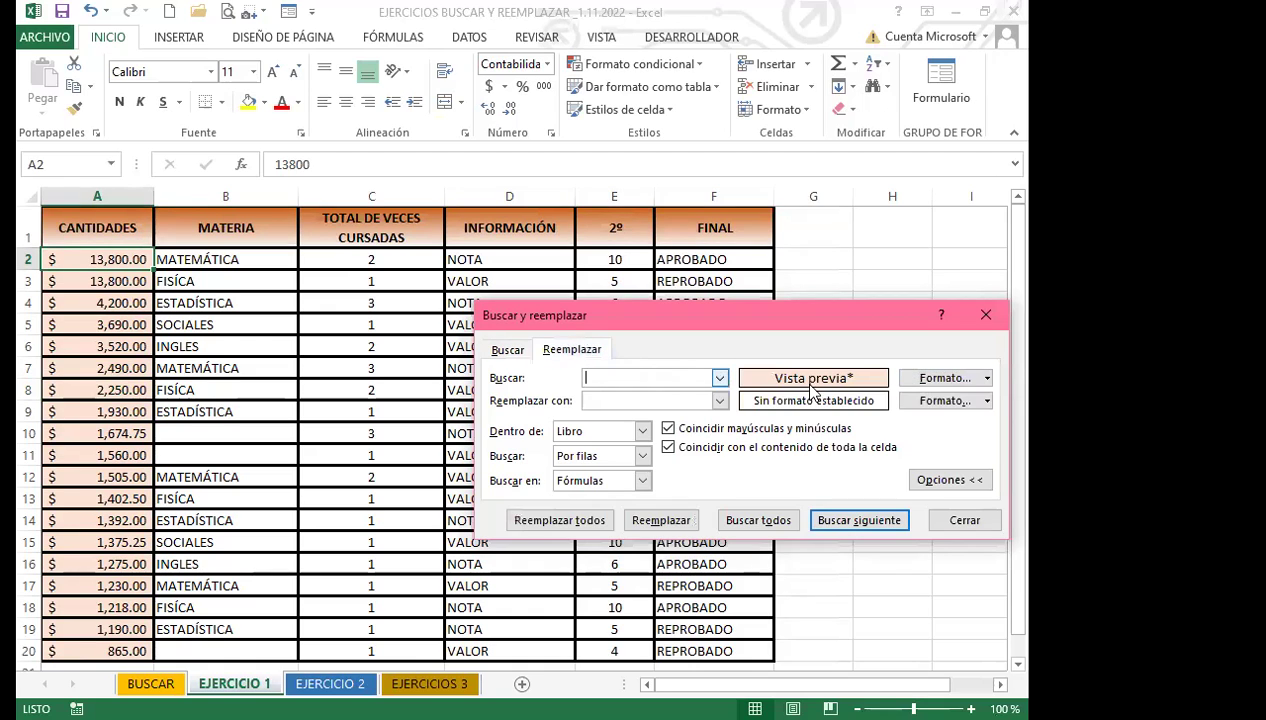
pyautogui.click(987, 401)
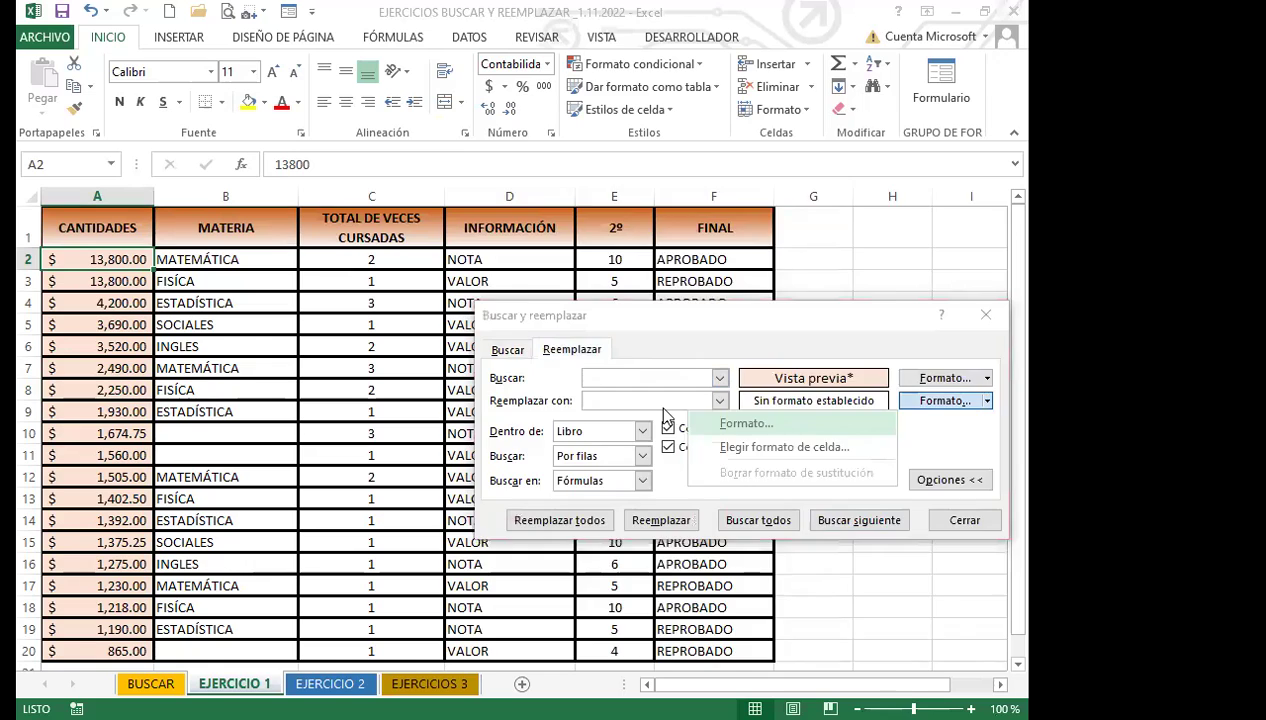
pyautogui.click(740, 424)
pyautogui.moveTo(656, 175); pyautogui.dragTo(558, 162)
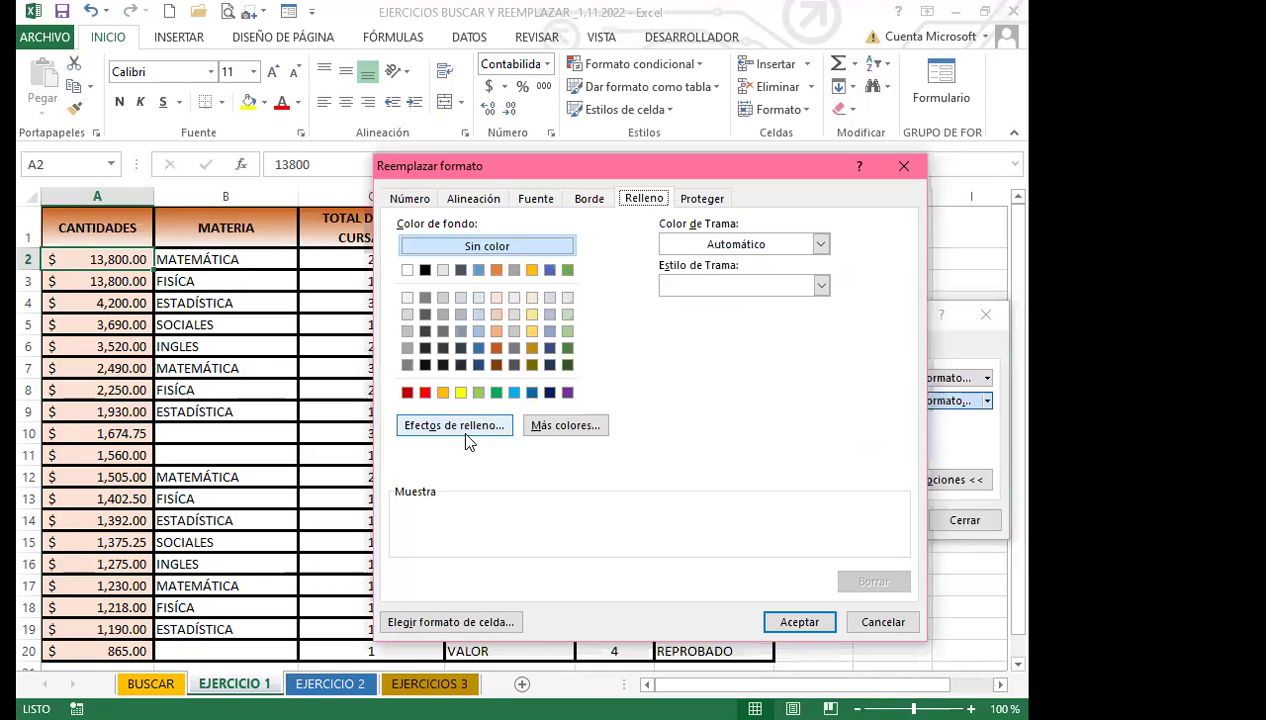
pyautogui.click(462, 433)
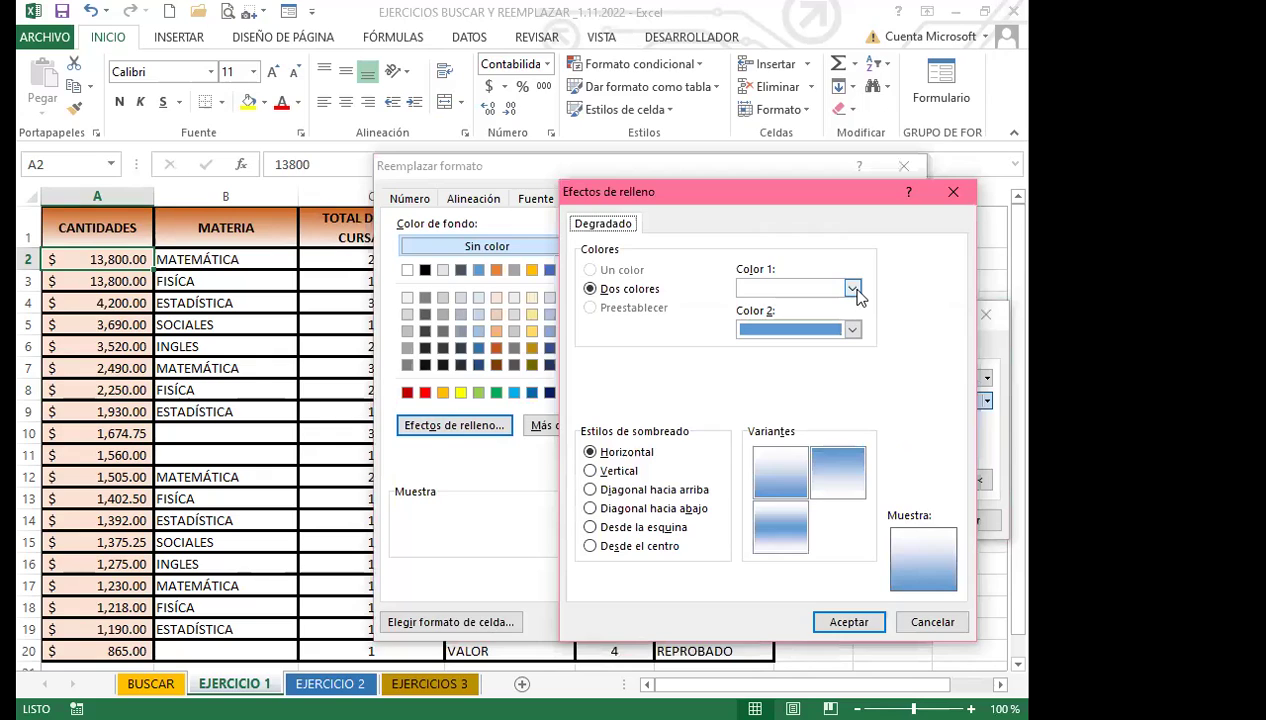
pyautogui.click(852, 289)
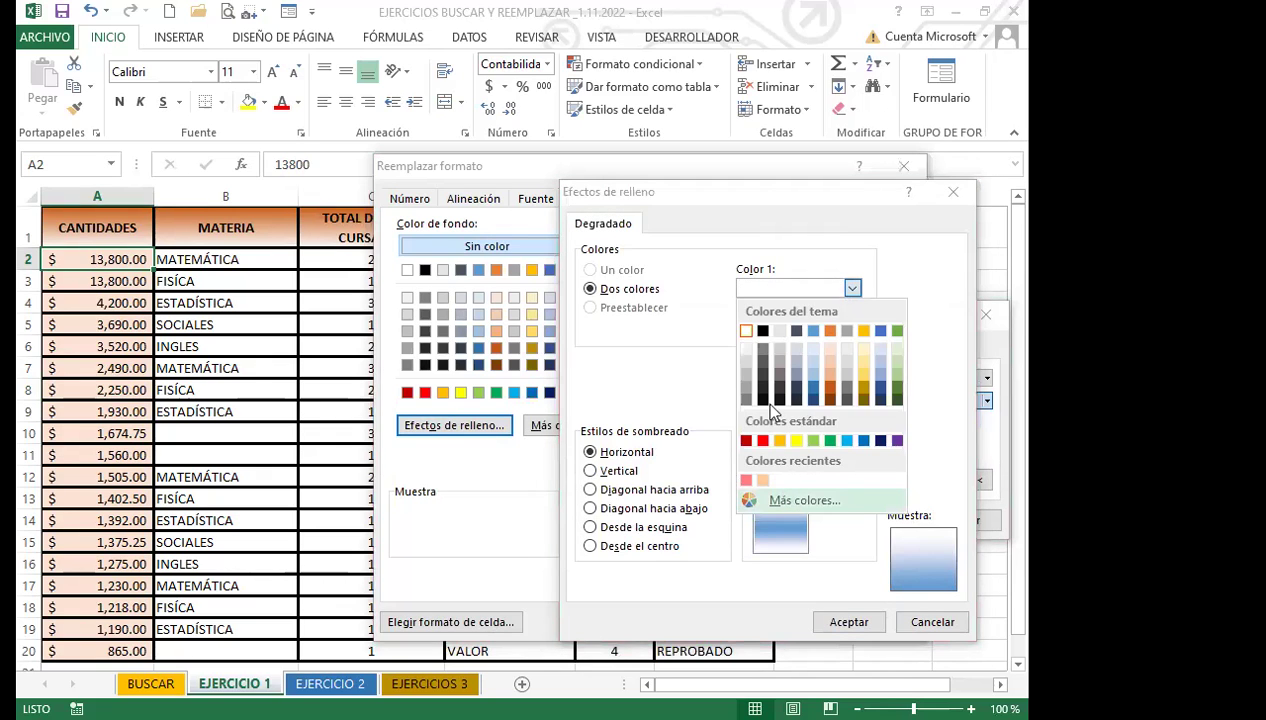
pyautogui.click(795, 502)
pyautogui.click(720, 337)
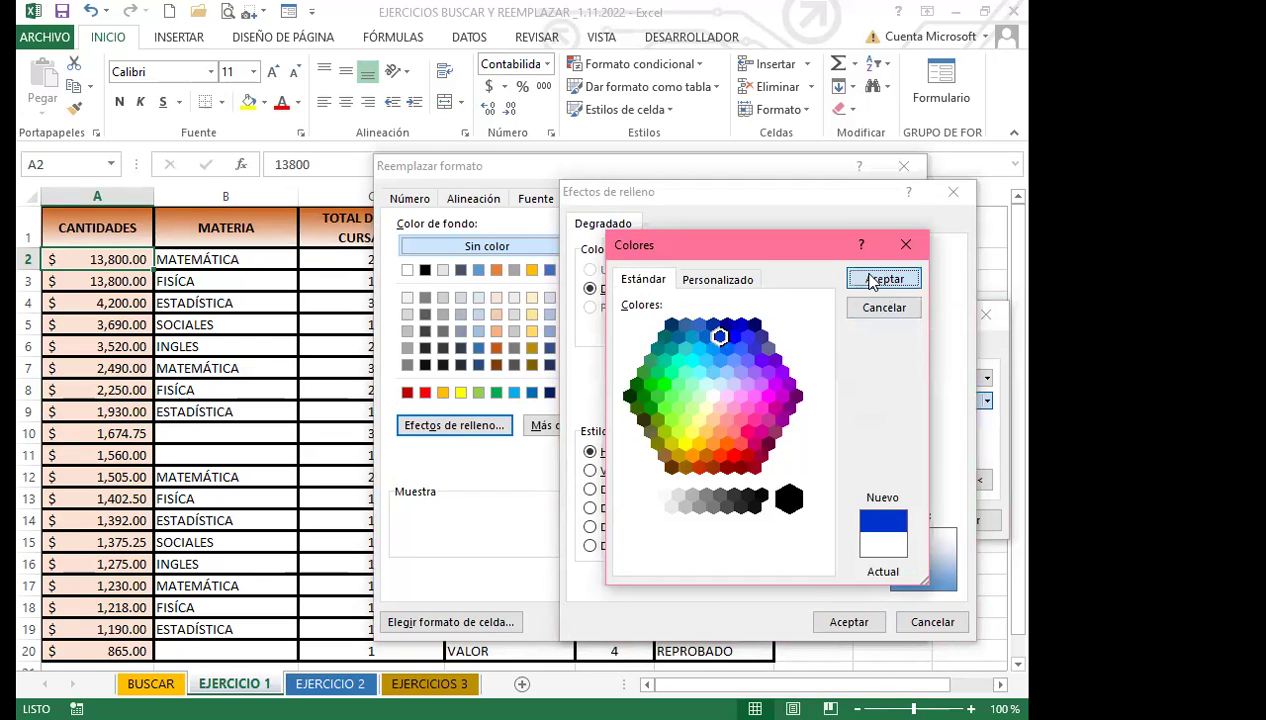
pyautogui.click(884, 279)
pyautogui.click(850, 330)
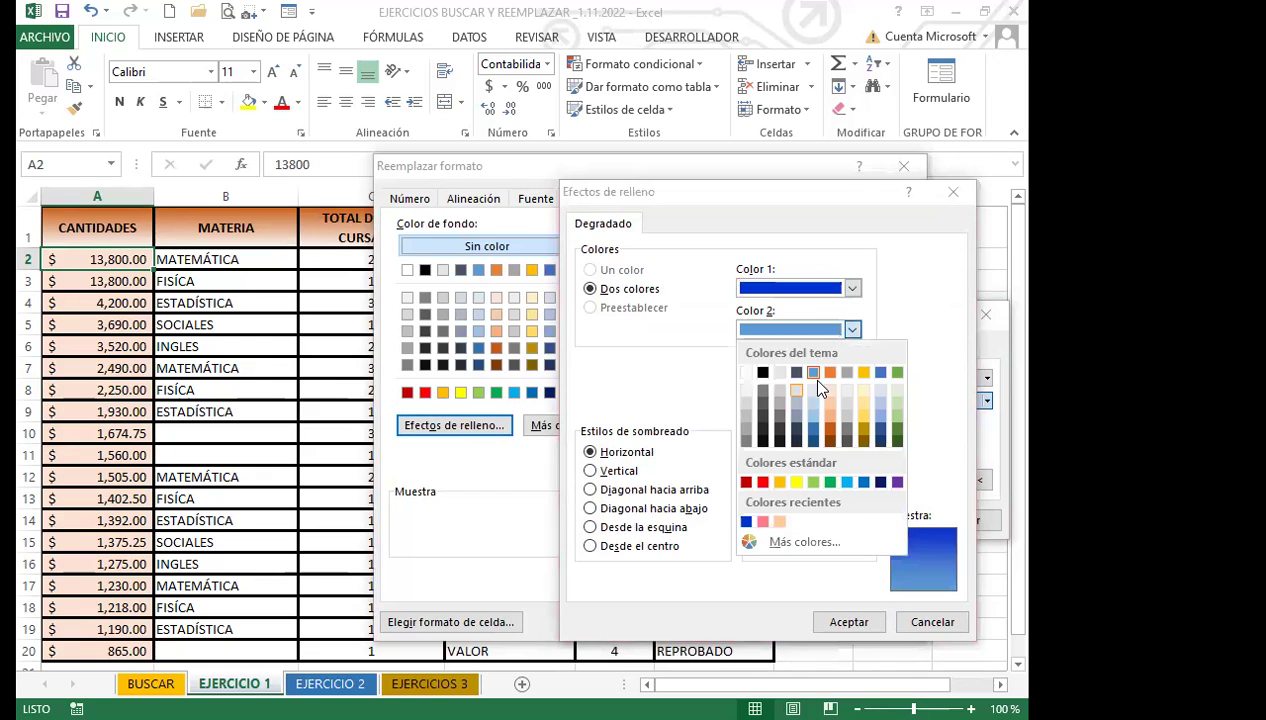
pyautogui.click(814, 389)
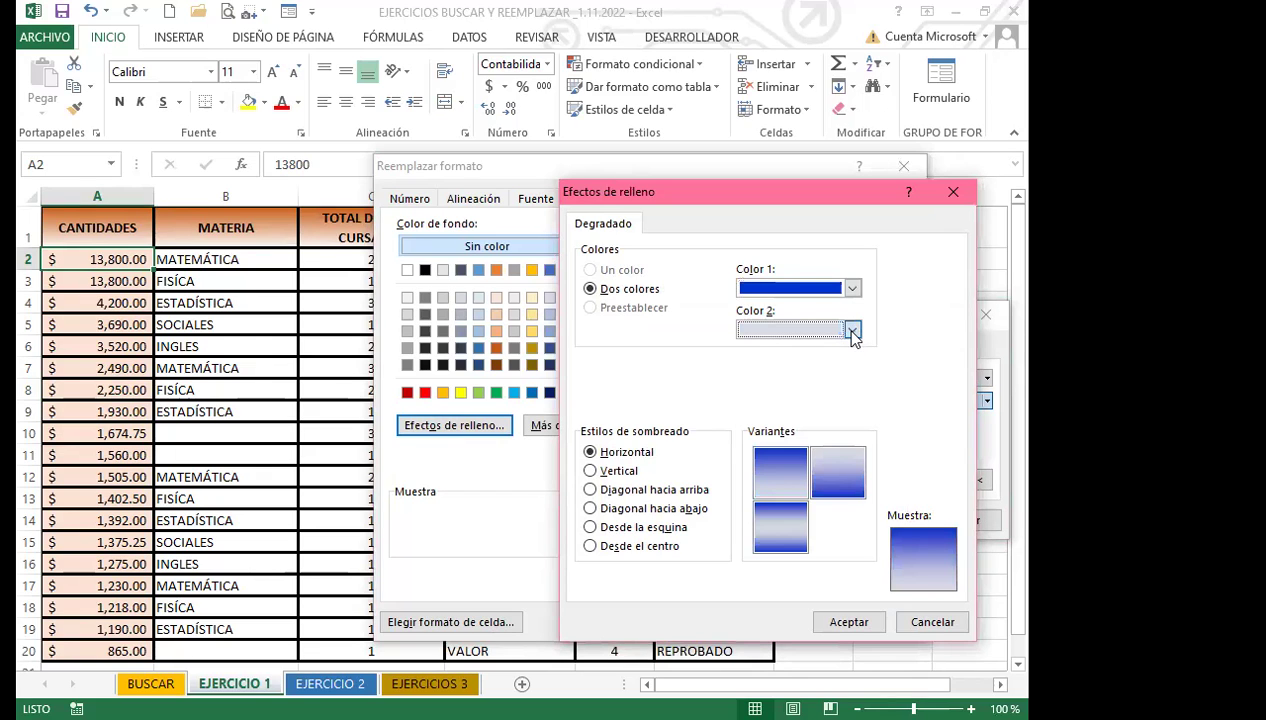
pyautogui.click(852, 330)
pyautogui.click(746, 373)
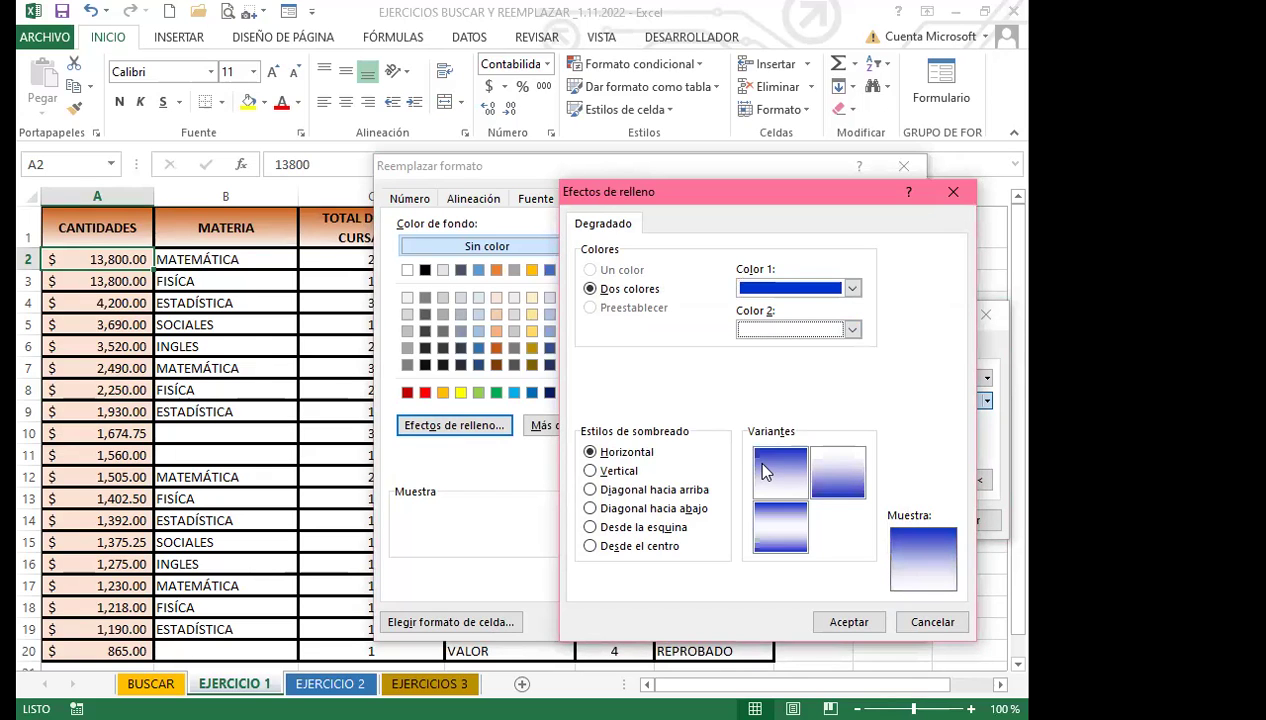
# Give the blue-to-white gradient vertical shading with the first variant and accept it as the replacement format.
pyautogui.click(590, 546)
pyautogui.click(590, 527)
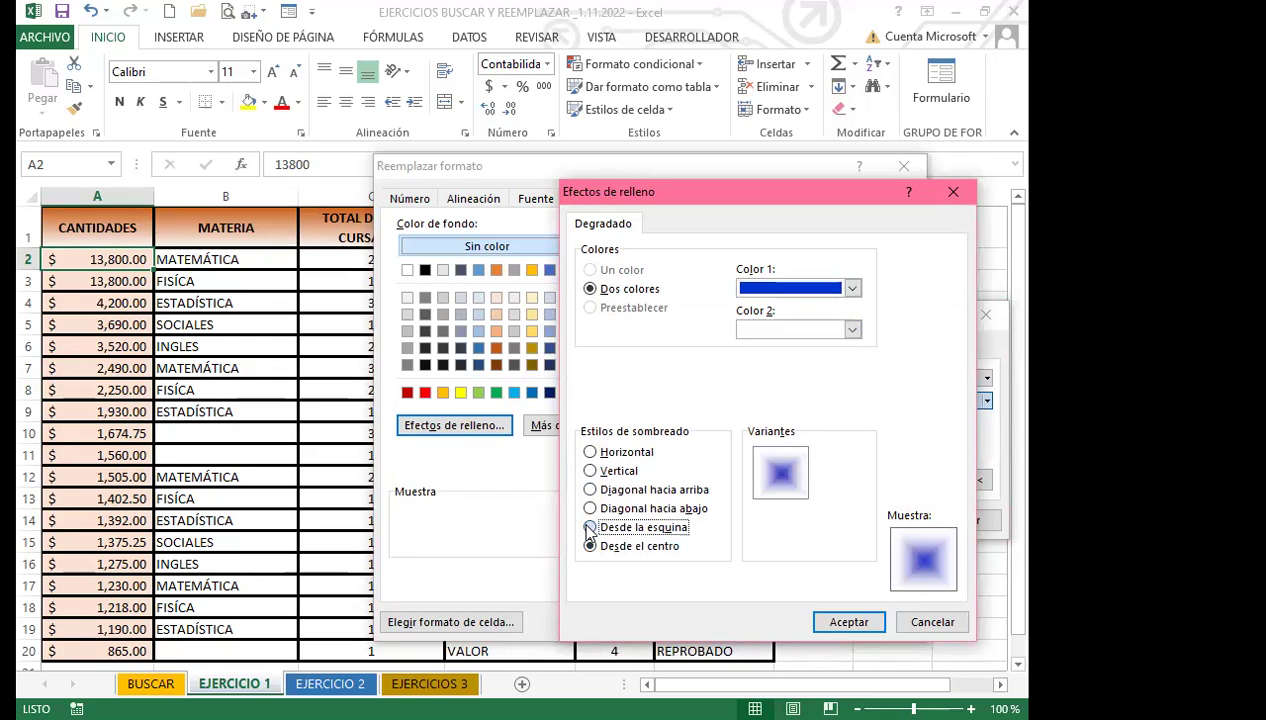
pyautogui.click(590, 508)
pyautogui.click(590, 489)
pyautogui.click(590, 470)
pyautogui.click(763, 462)
pyautogui.click(857, 622)
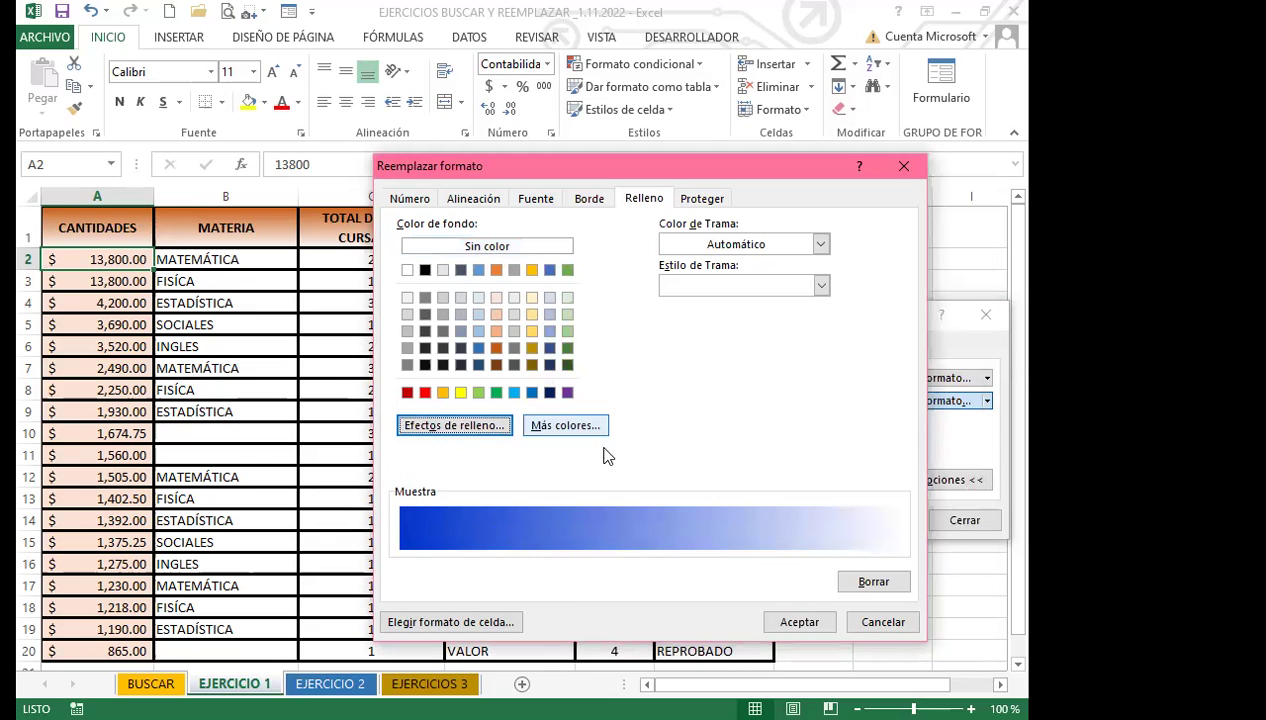
pyautogui.click(800, 623)
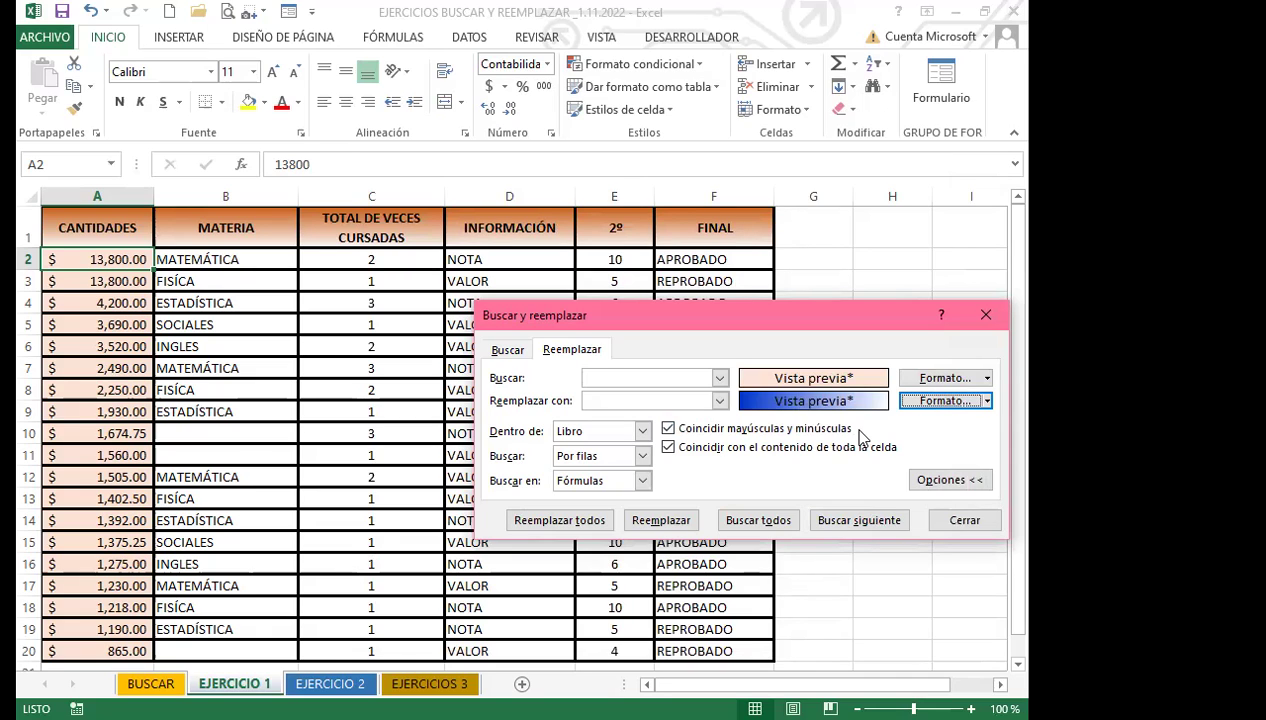
# Replace the light orange amount-cell format with the blue gradient throughout the workbook and close Find and Replace.
pyautogui.click(560, 521)
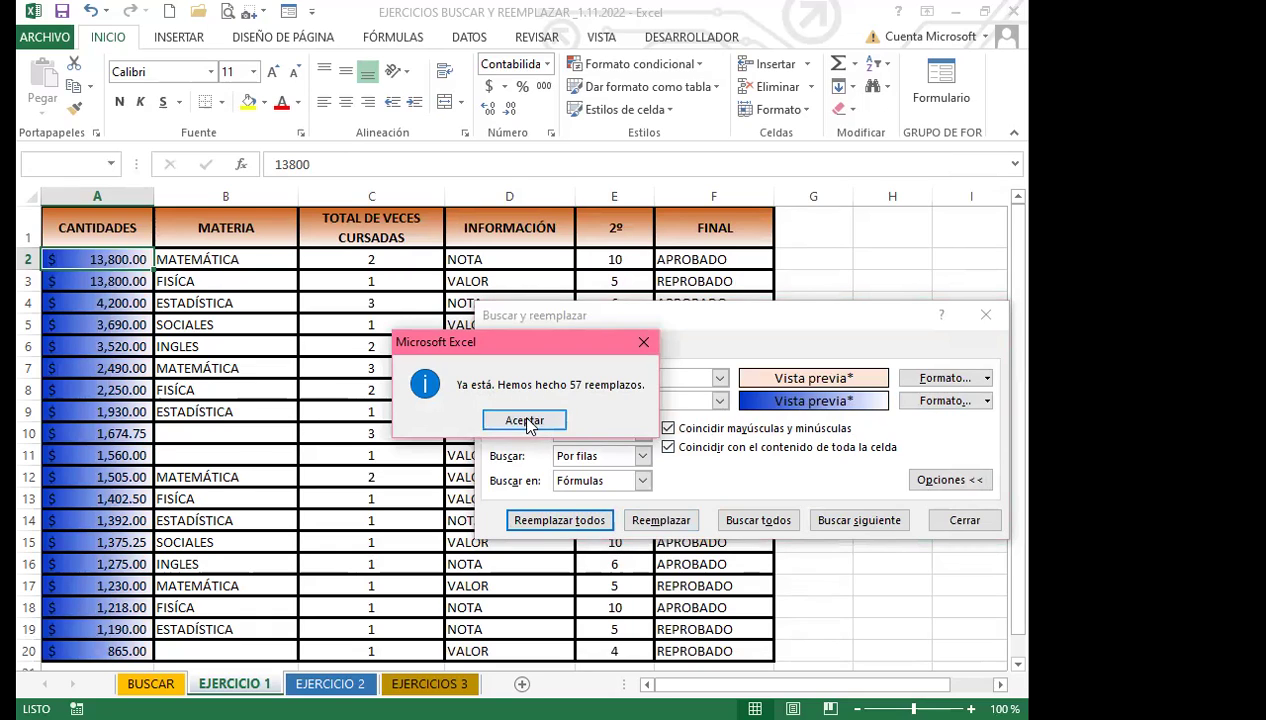
pyautogui.press('Return')
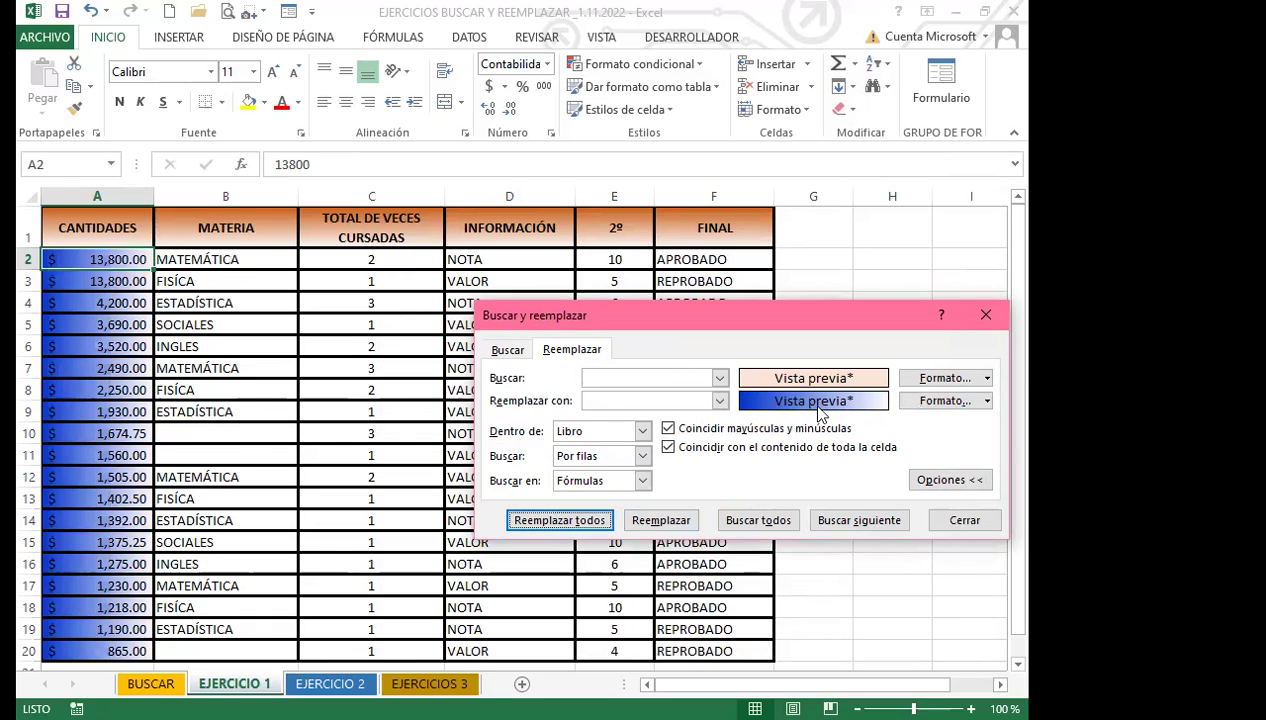
pyautogui.click(986, 317)
# Check the CANTIDADES column formatting on the EJERCICIO 2, EJERCICIOS 3 and EJERCICIO 1 sheets.
pyautogui.click(330, 683)
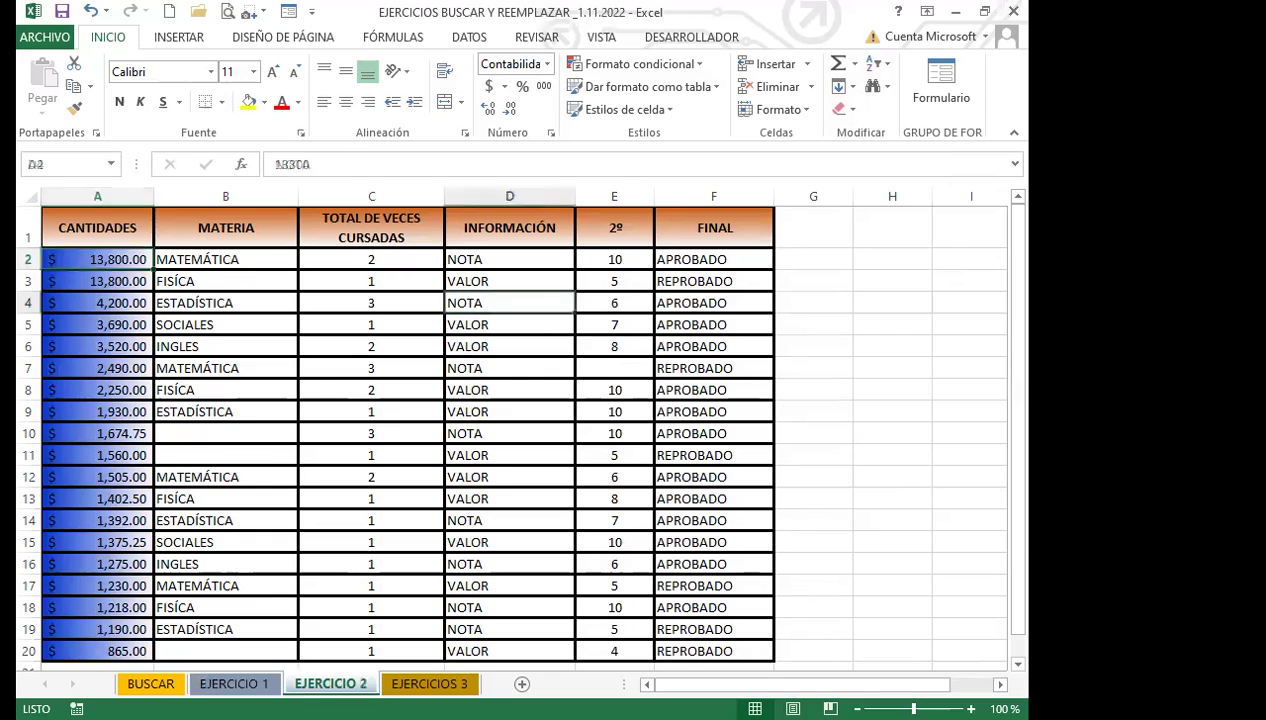
pyautogui.click(429, 683)
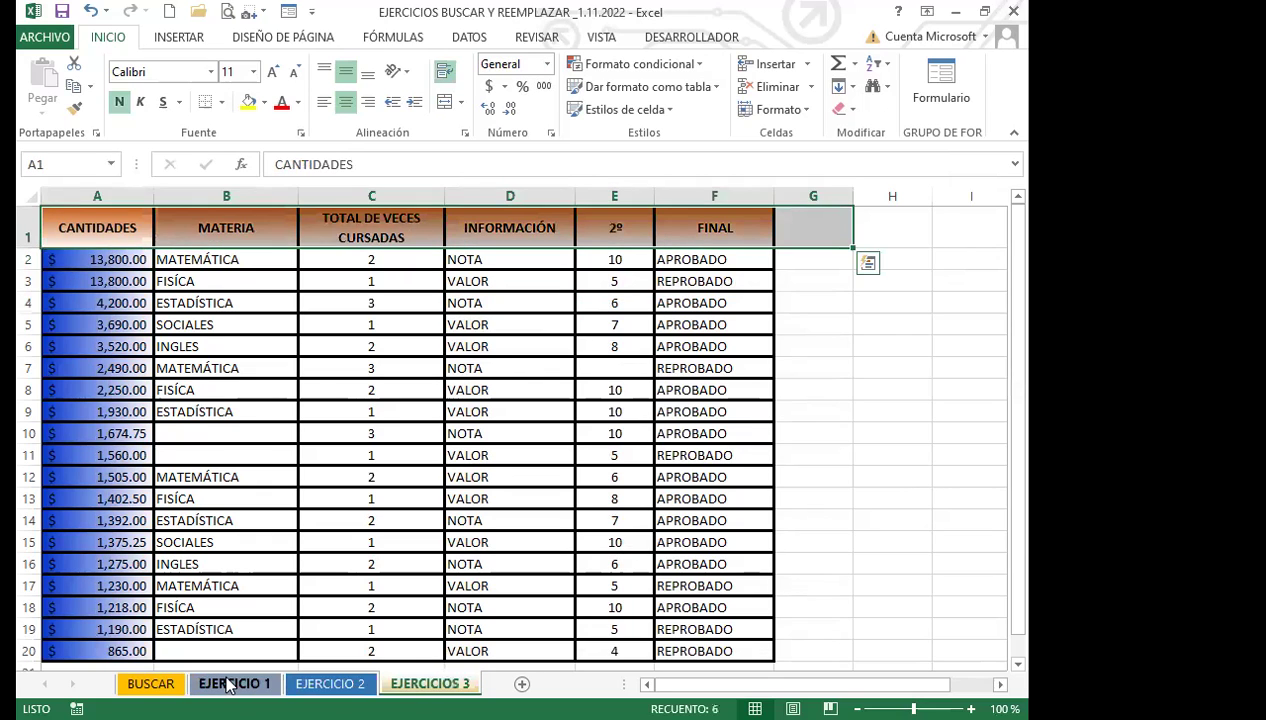
pyautogui.click(228, 683)
pyautogui.click(238, 479)
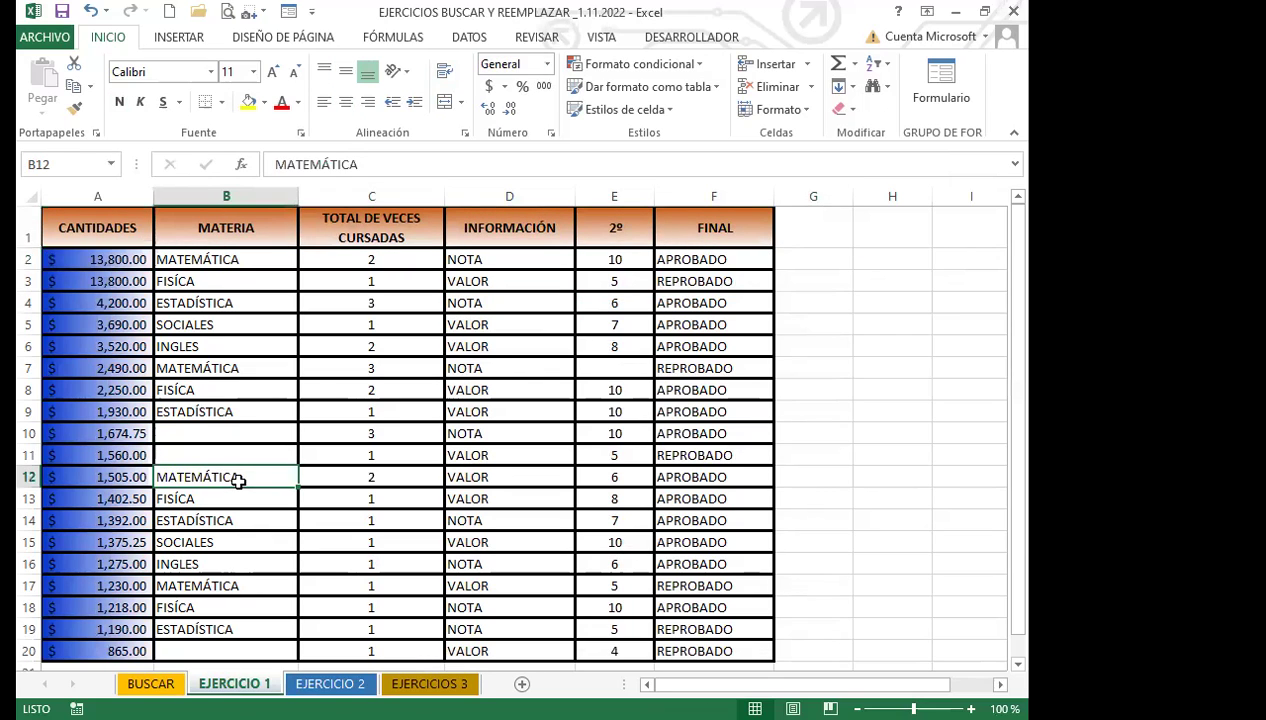
# Compare the CANTIDADES column formatting on the EJERCICIO 2, EJERCICIOS 3, BUSCAR and EJERCICIO 1 sheets.
pyautogui.click(330, 683)
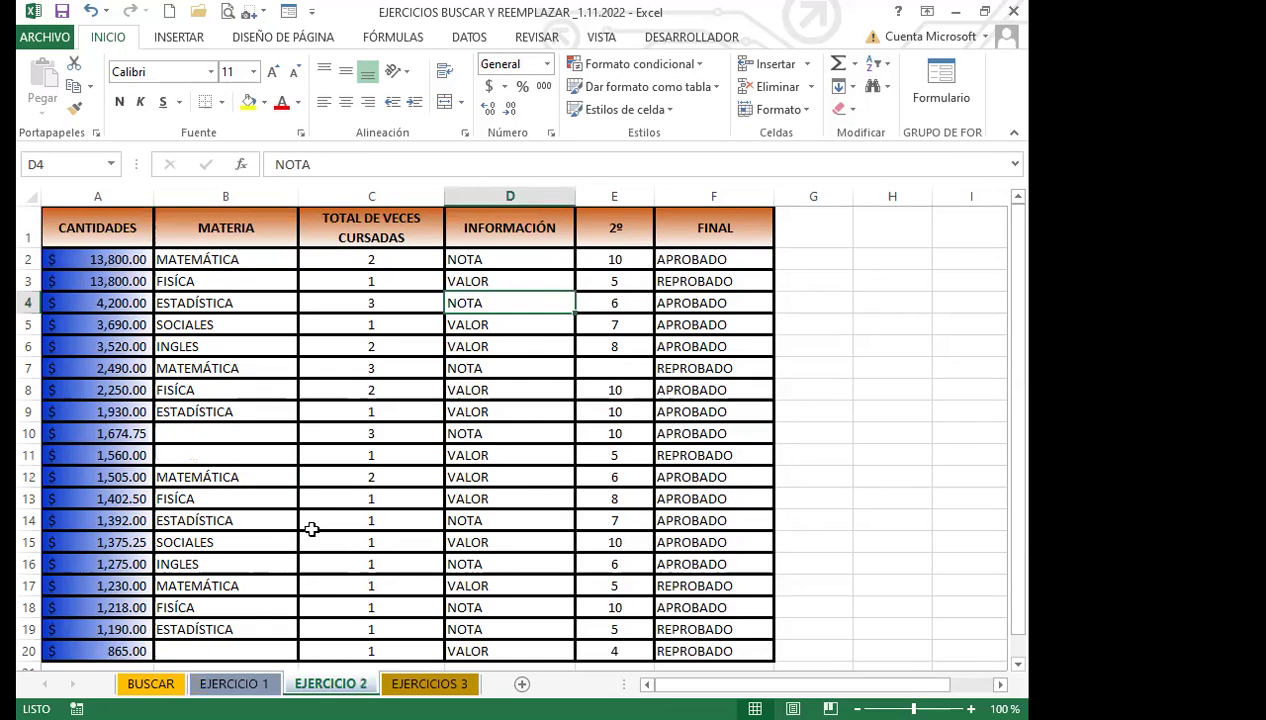
pyautogui.click(418, 683)
pyautogui.click(98, 431)
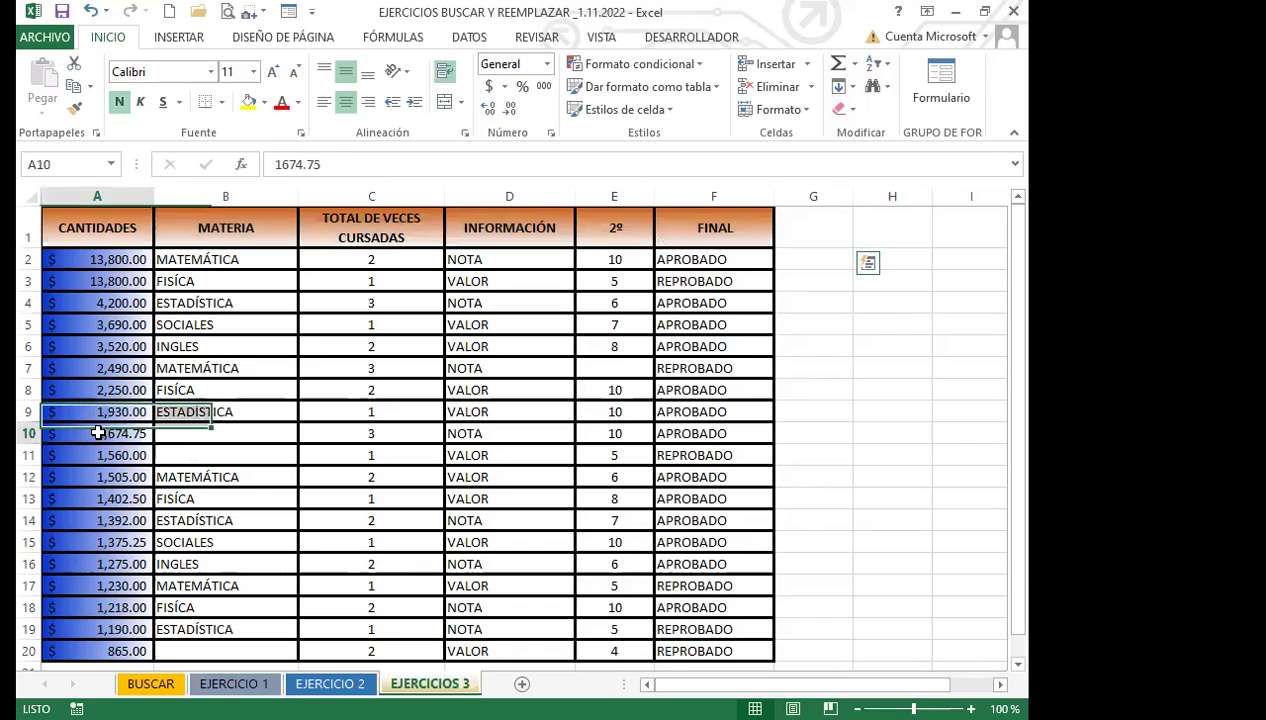
pyautogui.click(155, 680)
pyautogui.click(101, 494)
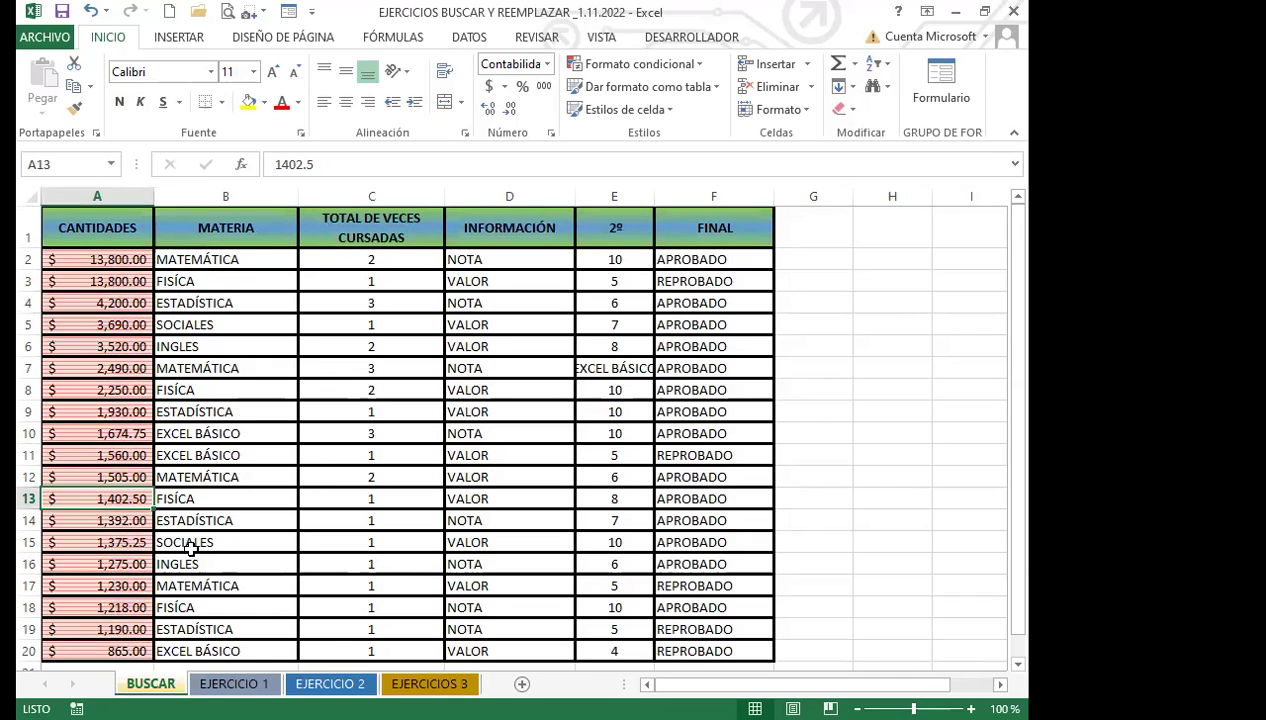
pyautogui.click(250, 681)
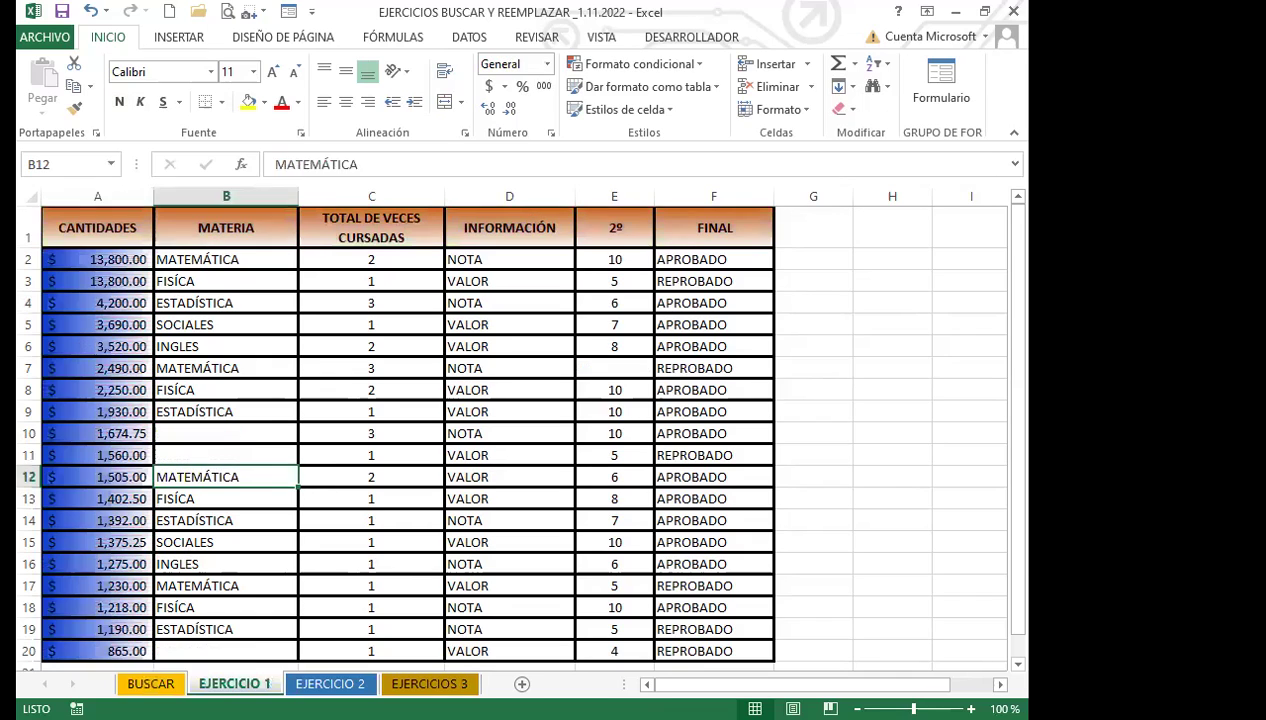
pyautogui.click(116, 456)
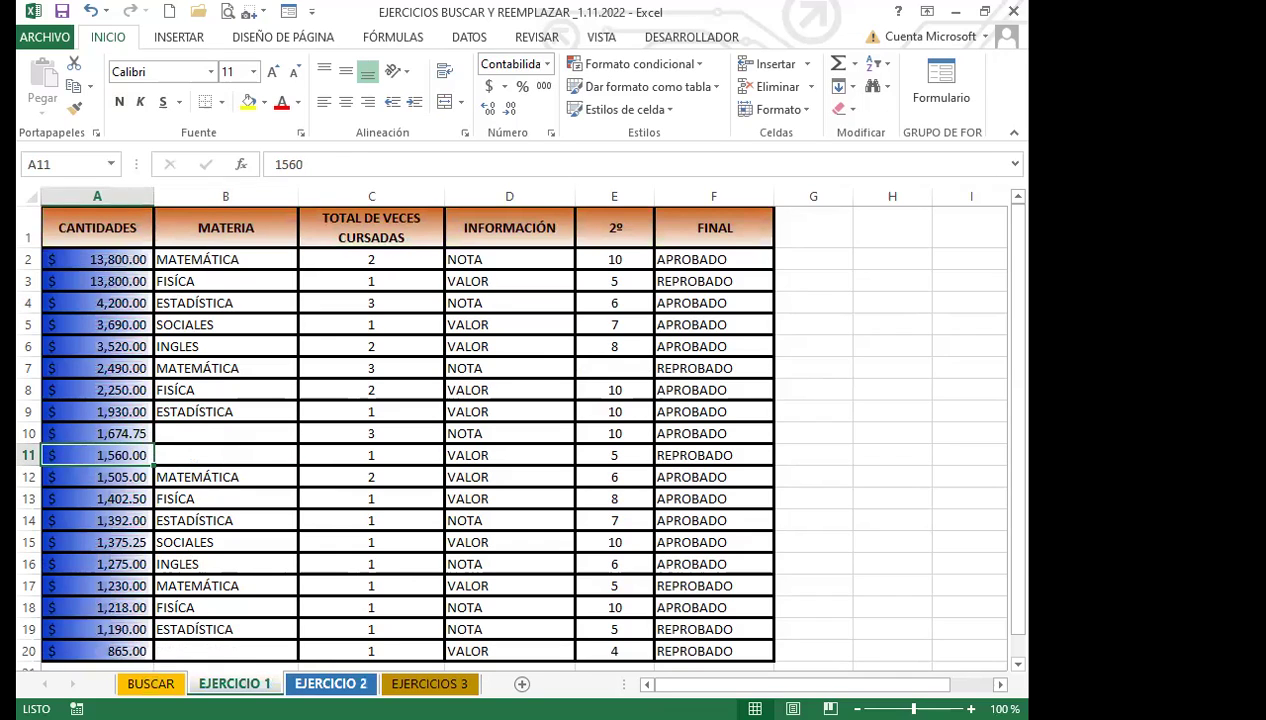
# Go repeatedly through the EJERCICIO 1, EJERCICIO 2 and EJERCICIOS 3 sheets to compare their header and amount formatting.
pyautogui.click(322, 683)
pyautogui.click(431, 685)
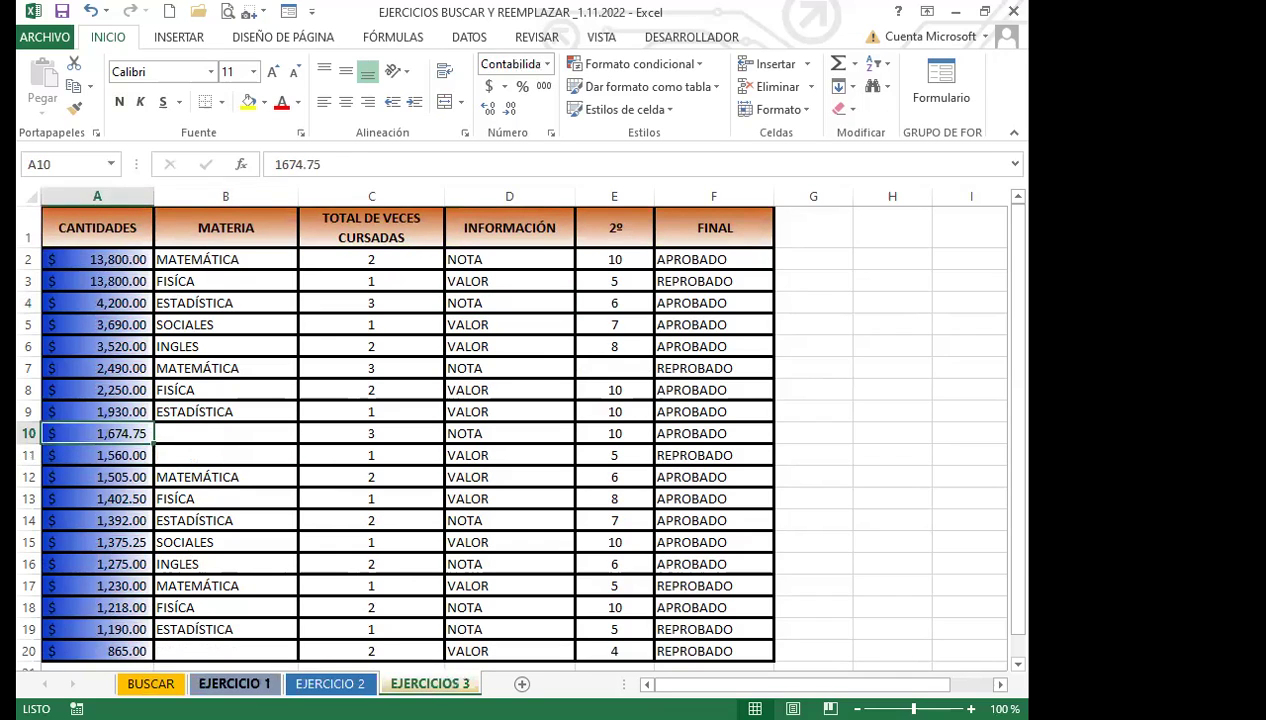
pyautogui.click(234, 683)
pyautogui.click(322, 683)
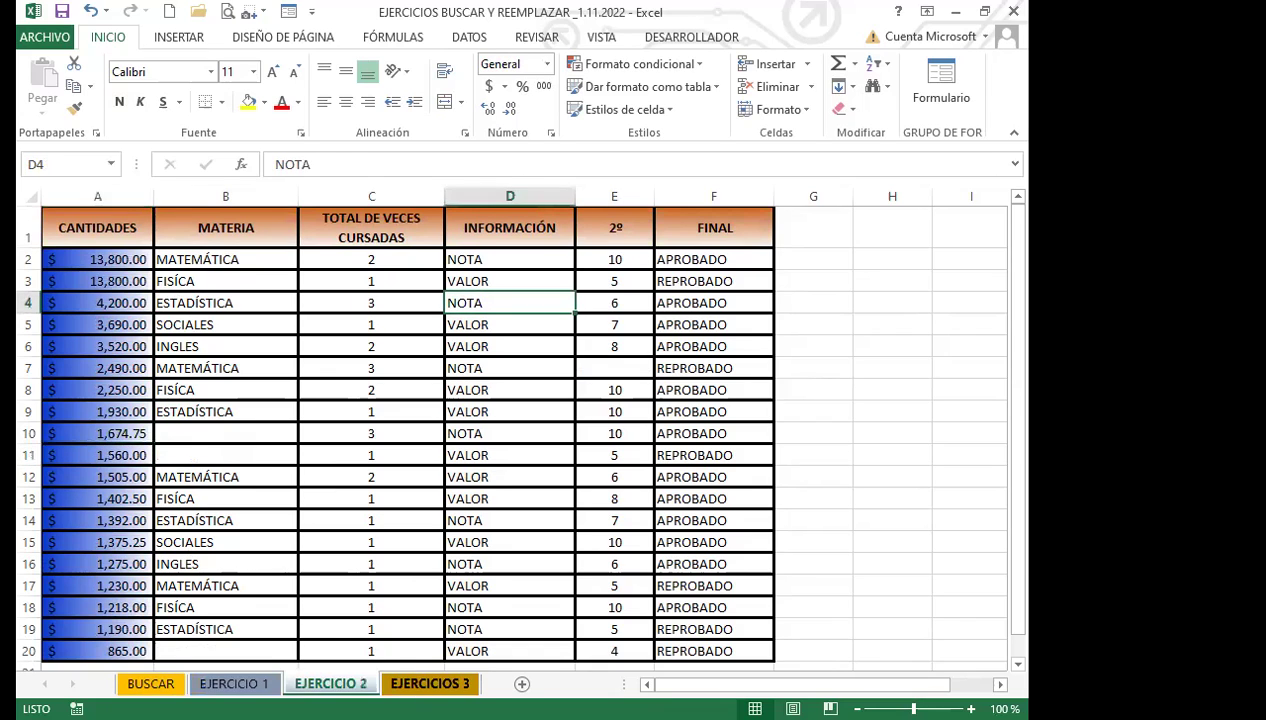
pyautogui.click(423, 683)
pyautogui.click(234, 683)
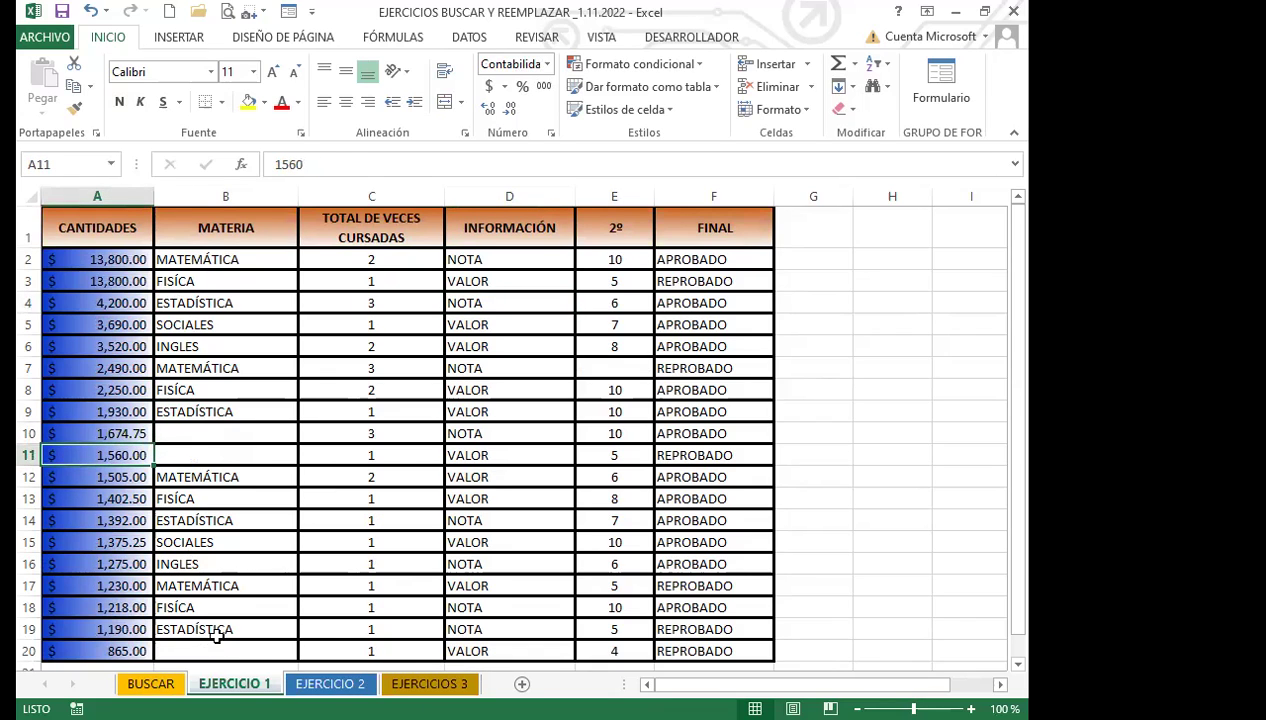
pyautogui.click(330, 683)
pyautogui.click(420, 683)
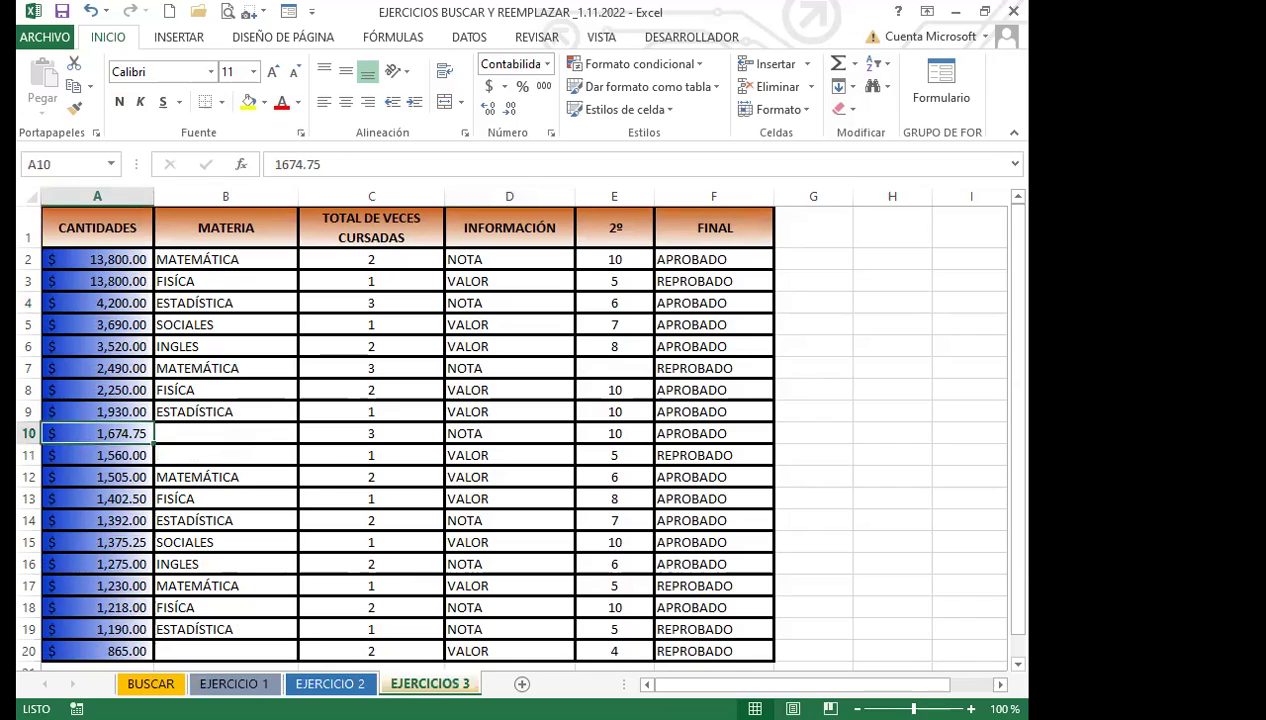
pyautogui.click(254, 684)
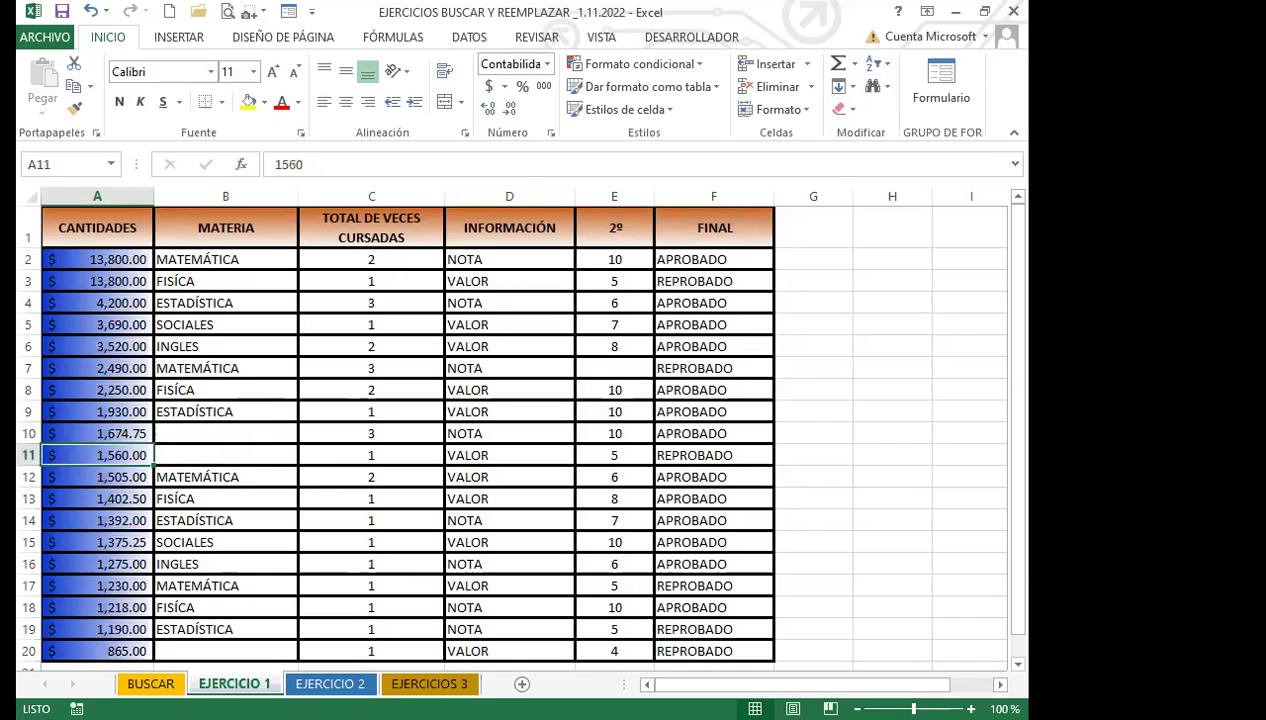
pyautogui.click(330, 683)
pyautogui.click(420, 685)
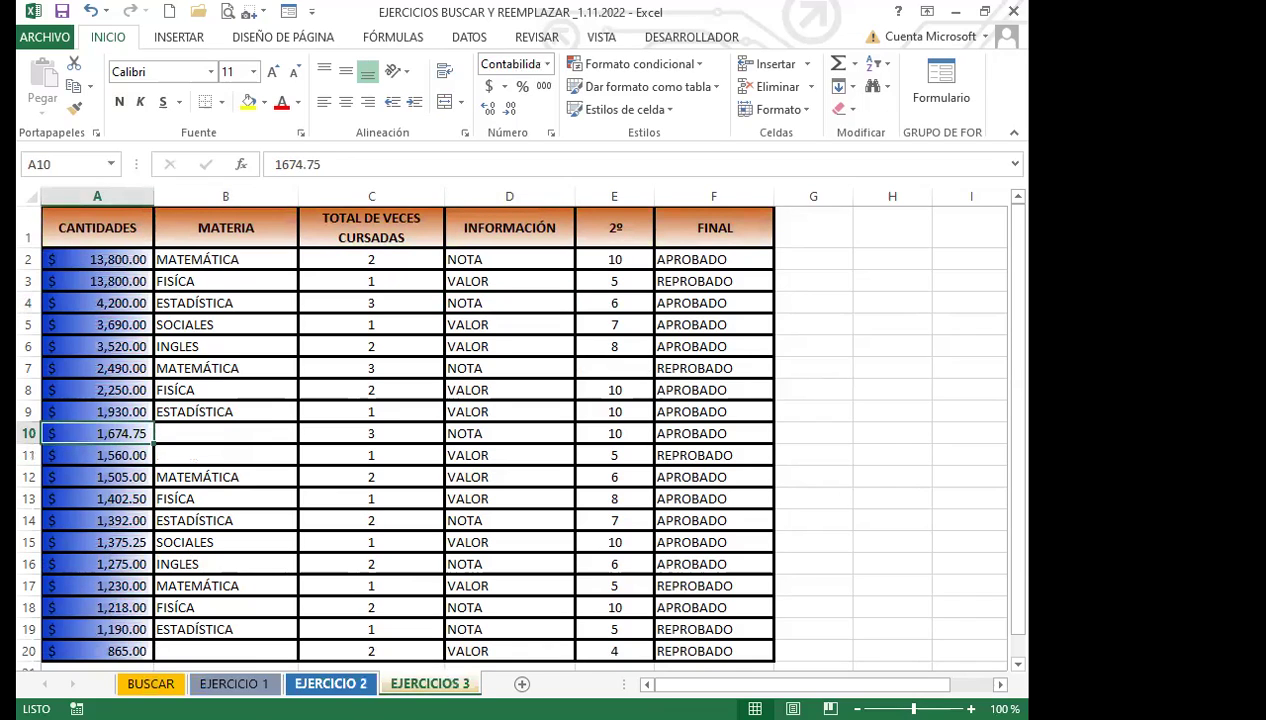
pyautogui.click(240, 683)
pyautogui.click(338, 684)
pyautogui.click(412, 684)
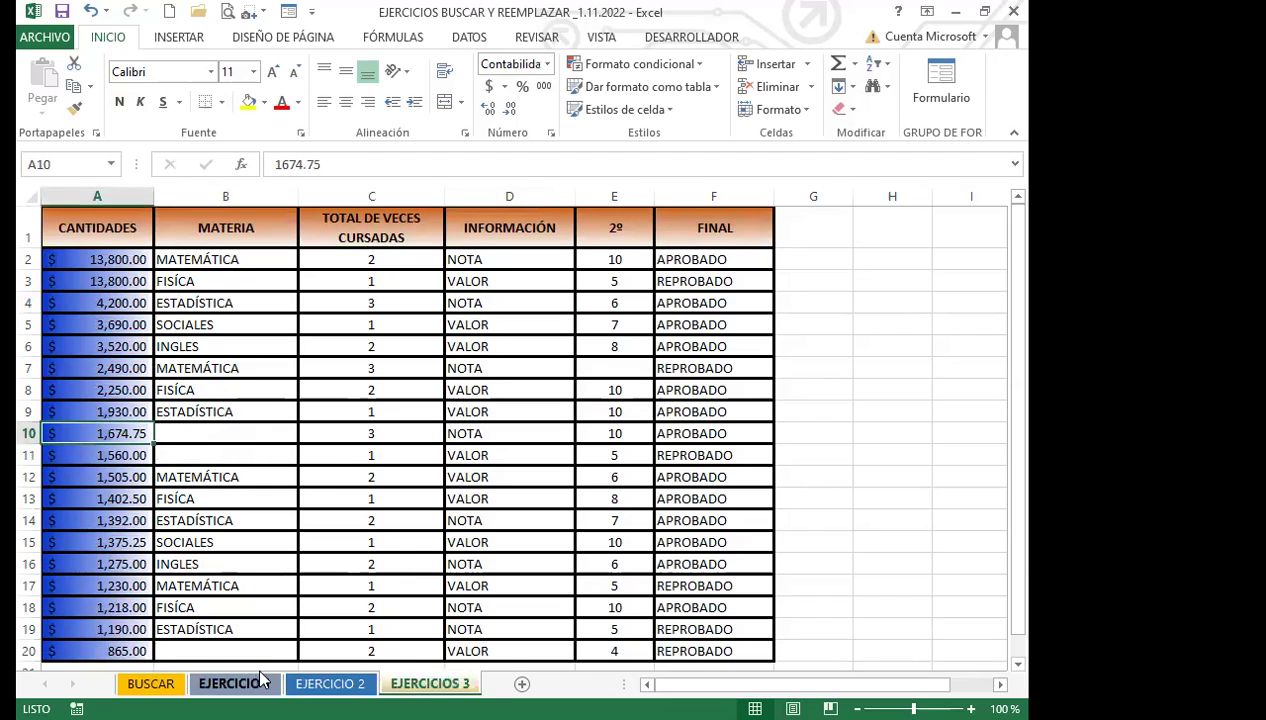
pyautogui.click(245, 683)
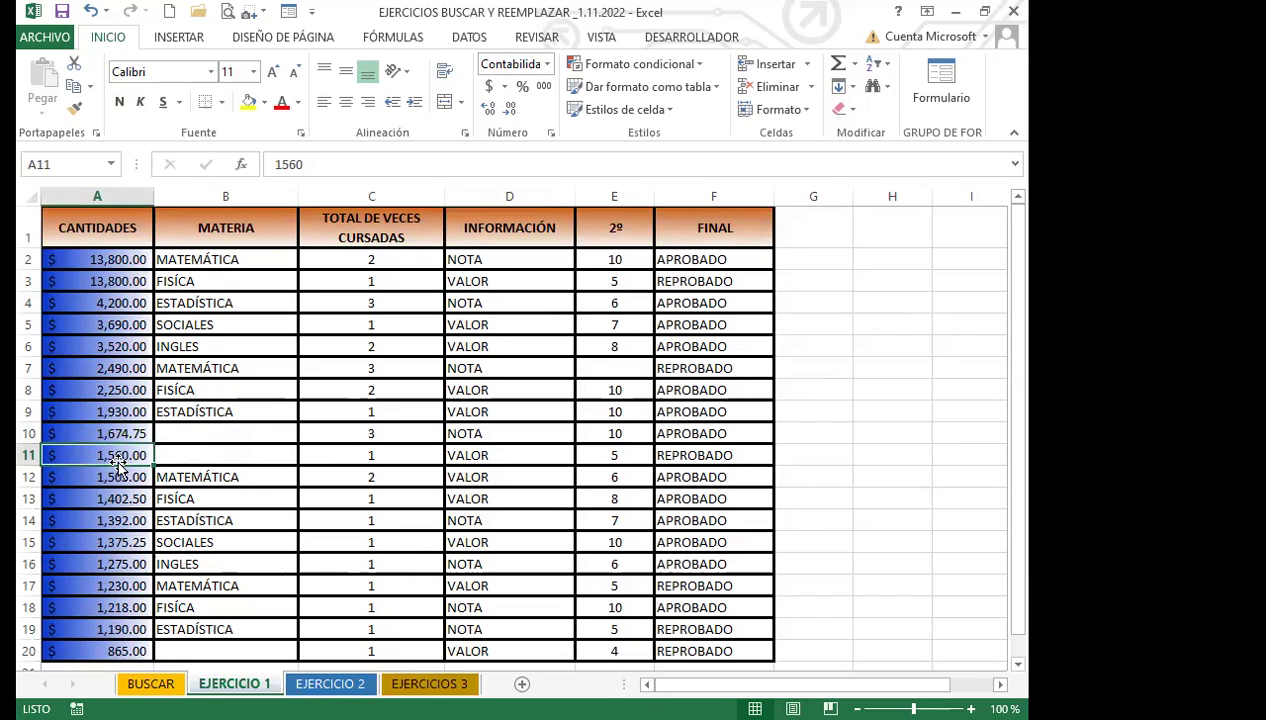
pyautogui.click(130, 390)
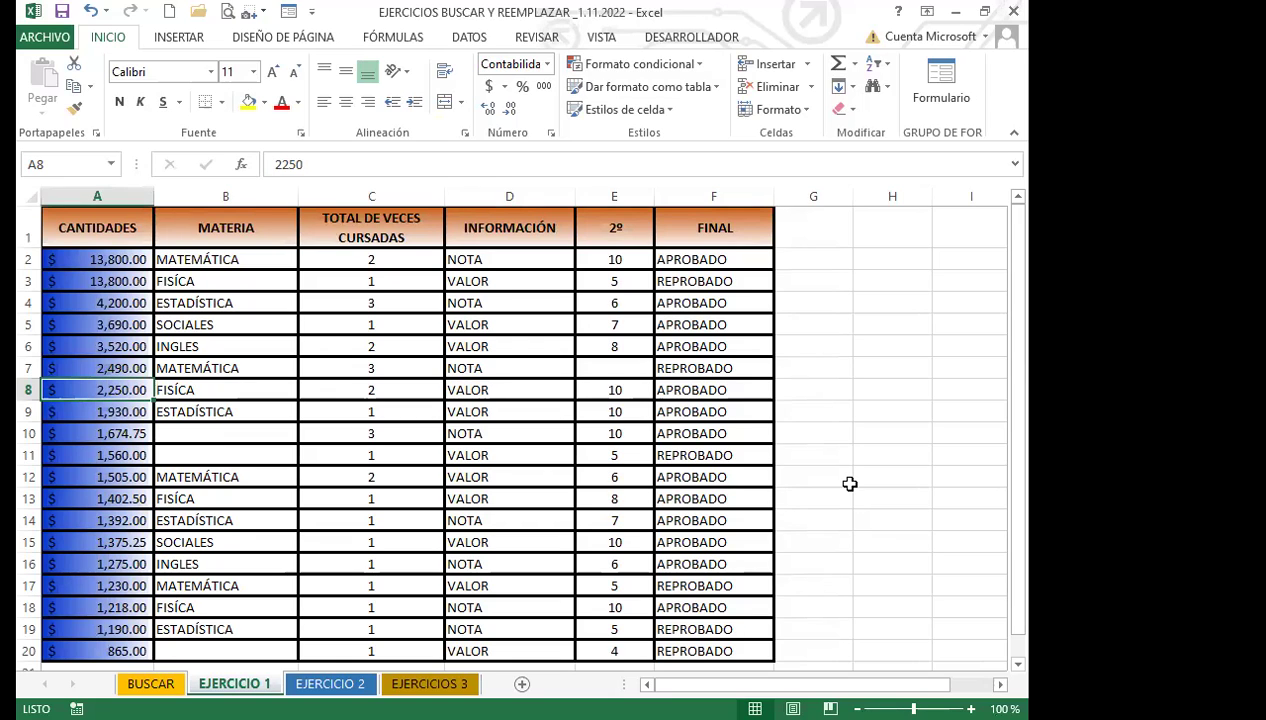
# Open Find and Replace and clear both the search format and the replacement format.
pyautogui.hotkey('ctrl', 'l')
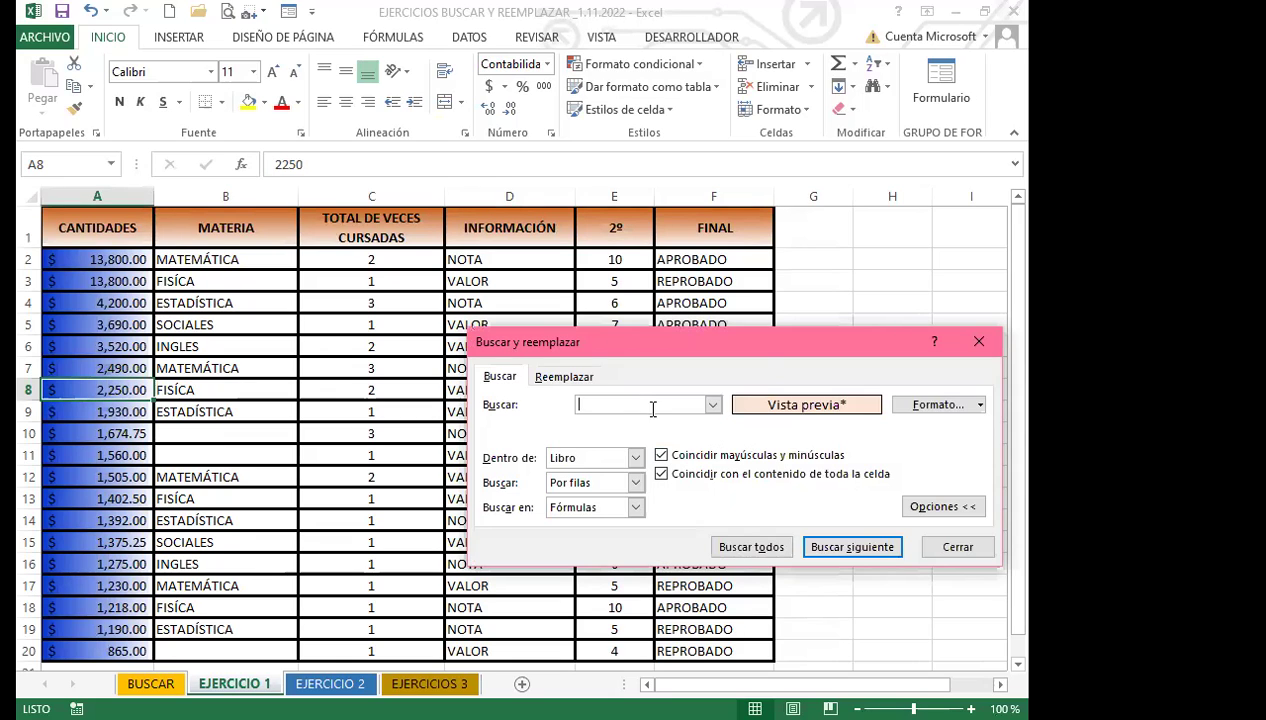
pyautogui.moveTo(757, 340); pyautogui.dragTo(683, 286)
pyautogui.click(905, 352)
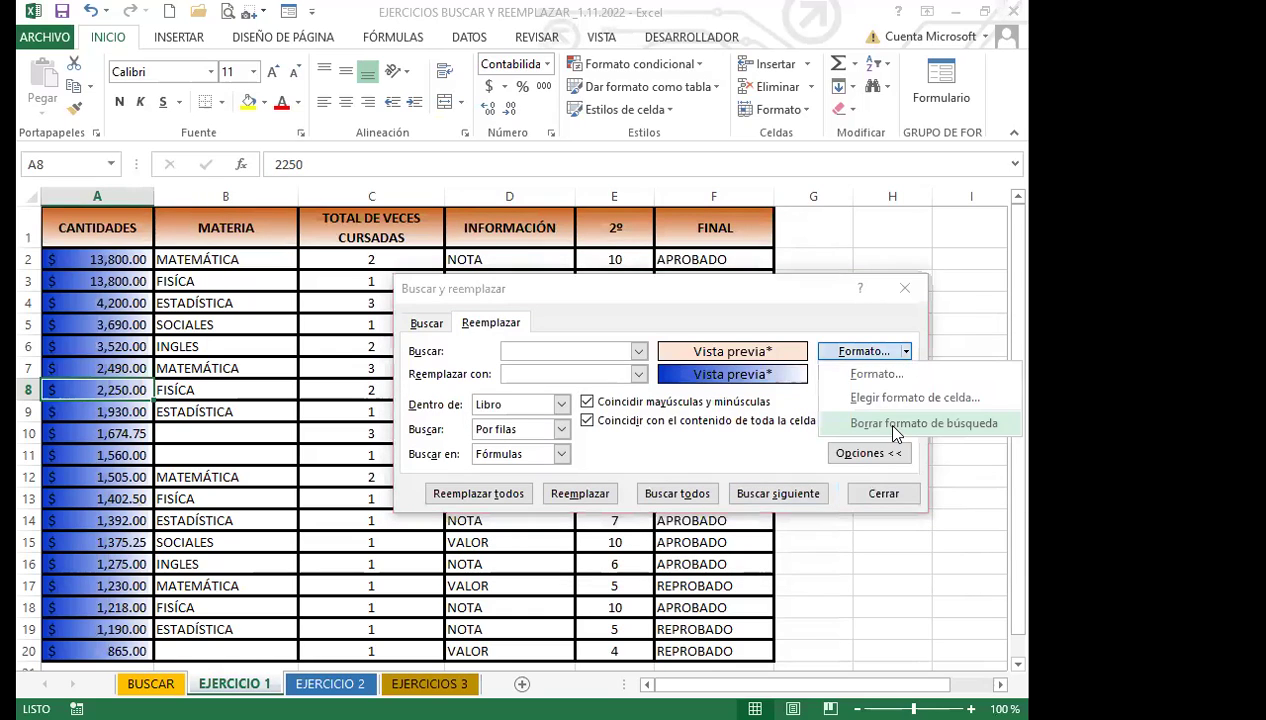
pyautogui.click(882, 420)
pyautogui.click(905, 374)
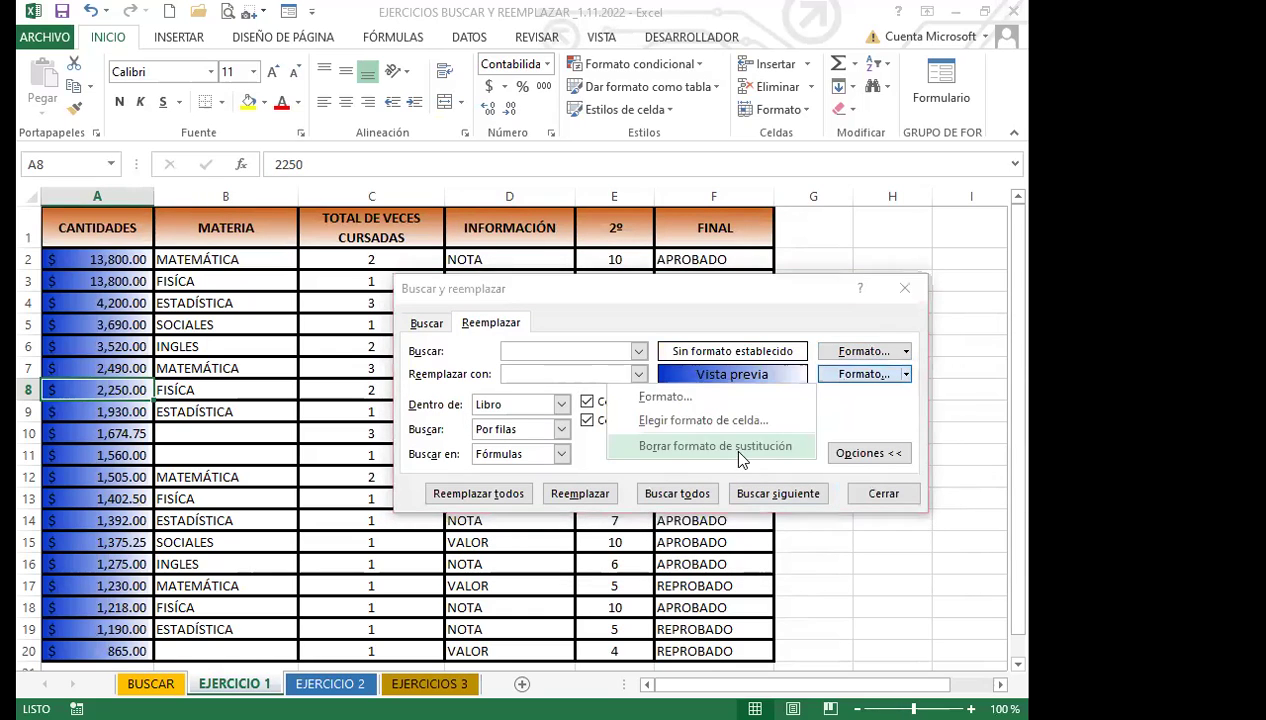
pyautogui.click(790, 444)
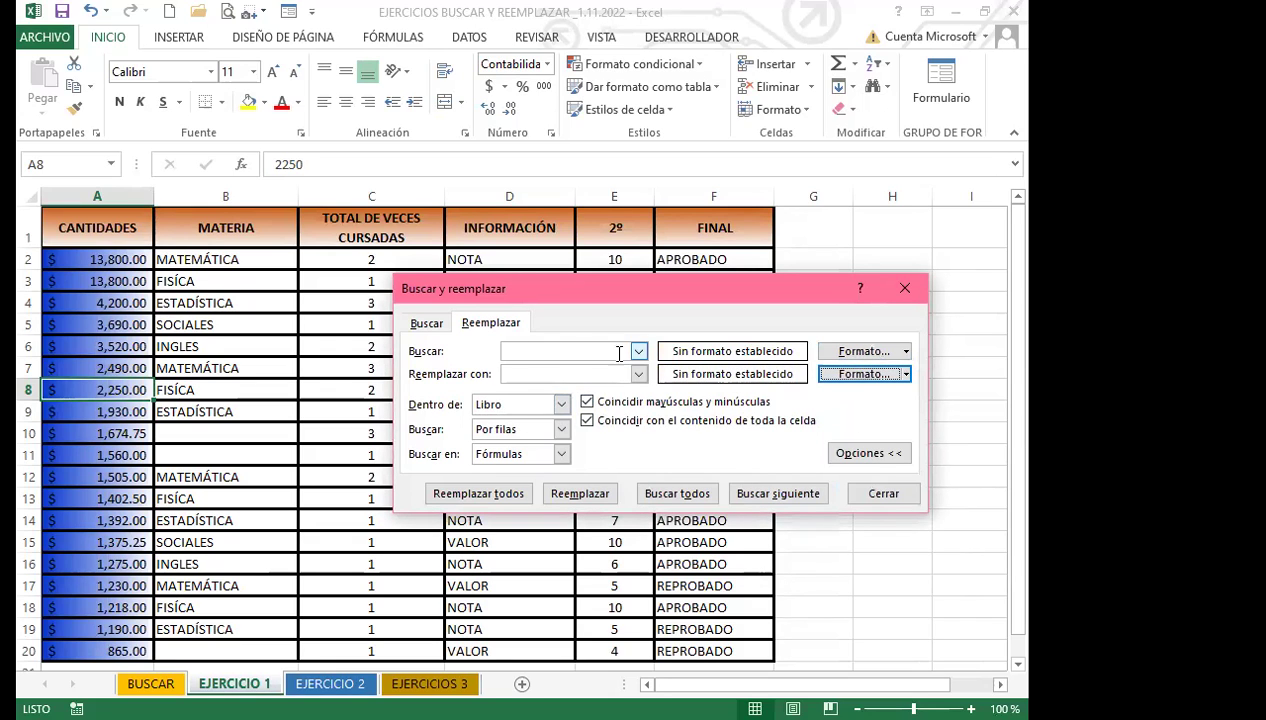
# Find all blank cells in the whole workbook using an empty search term, and enlarge the results list.
pyautogui.click(426, 324)
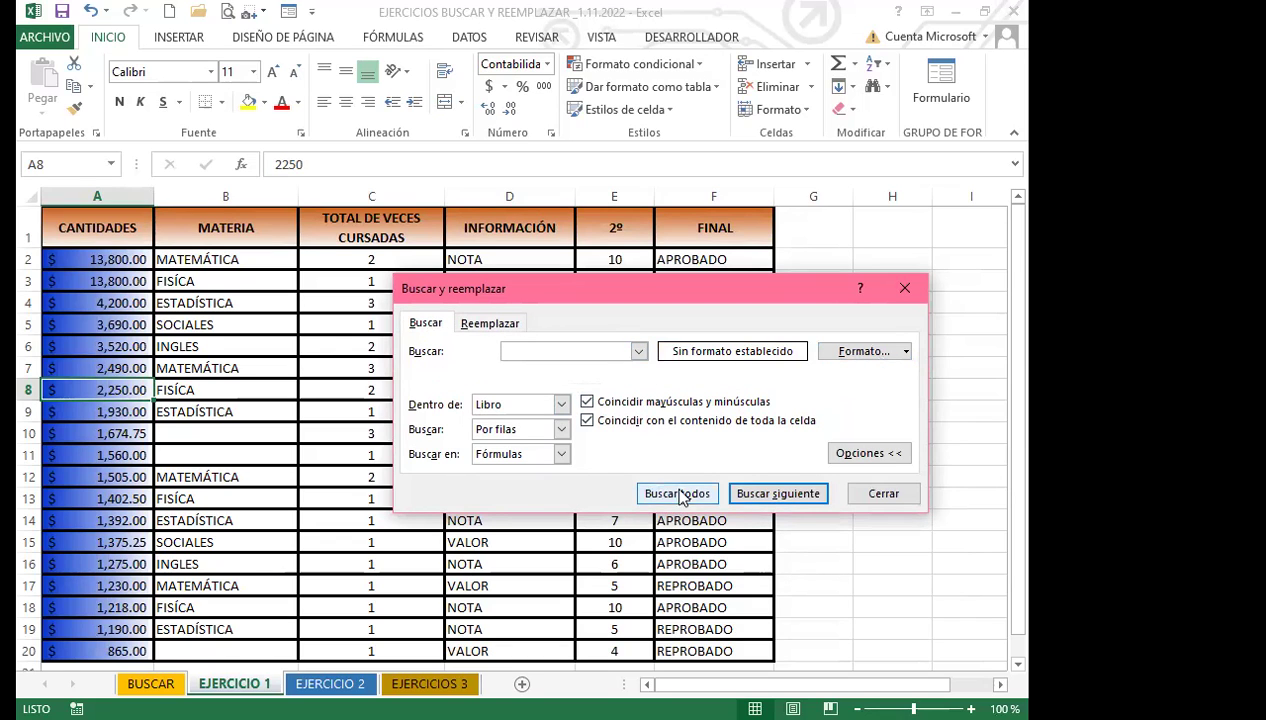
pyautogui.click(682, 498)
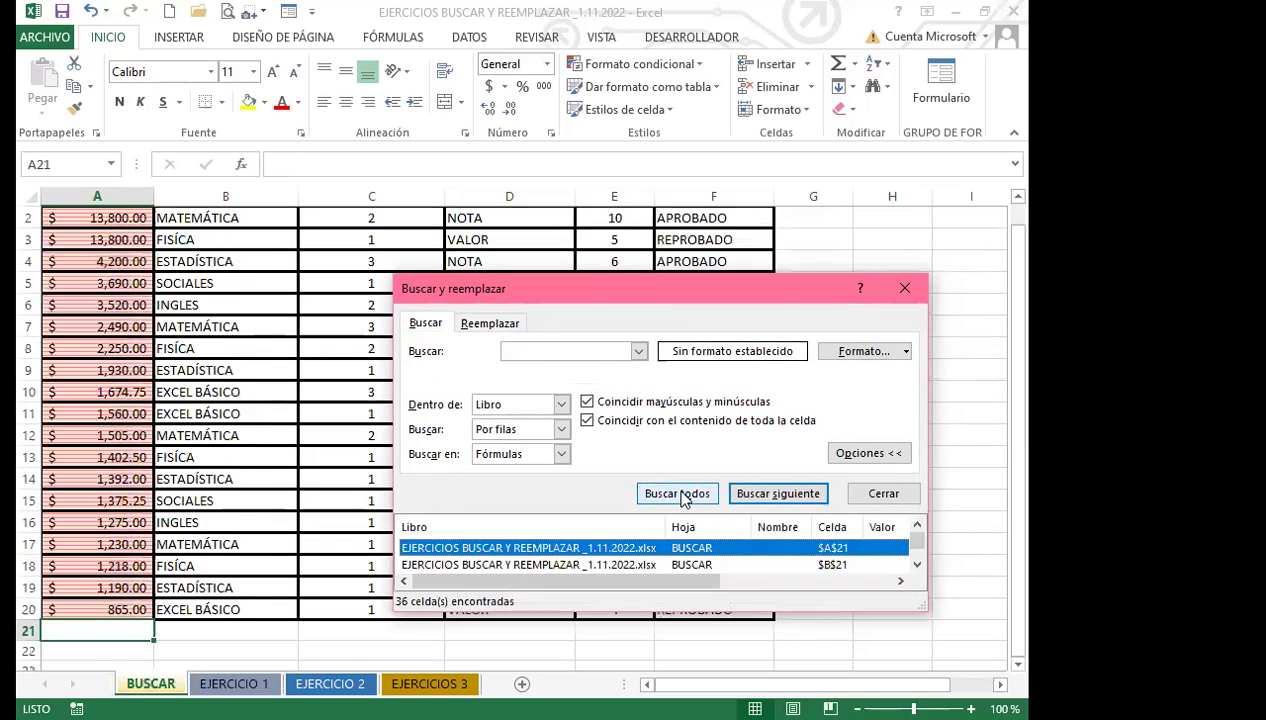
pyautogui.moveTo(648, 285); pyautogui.dragTo(547, 105)
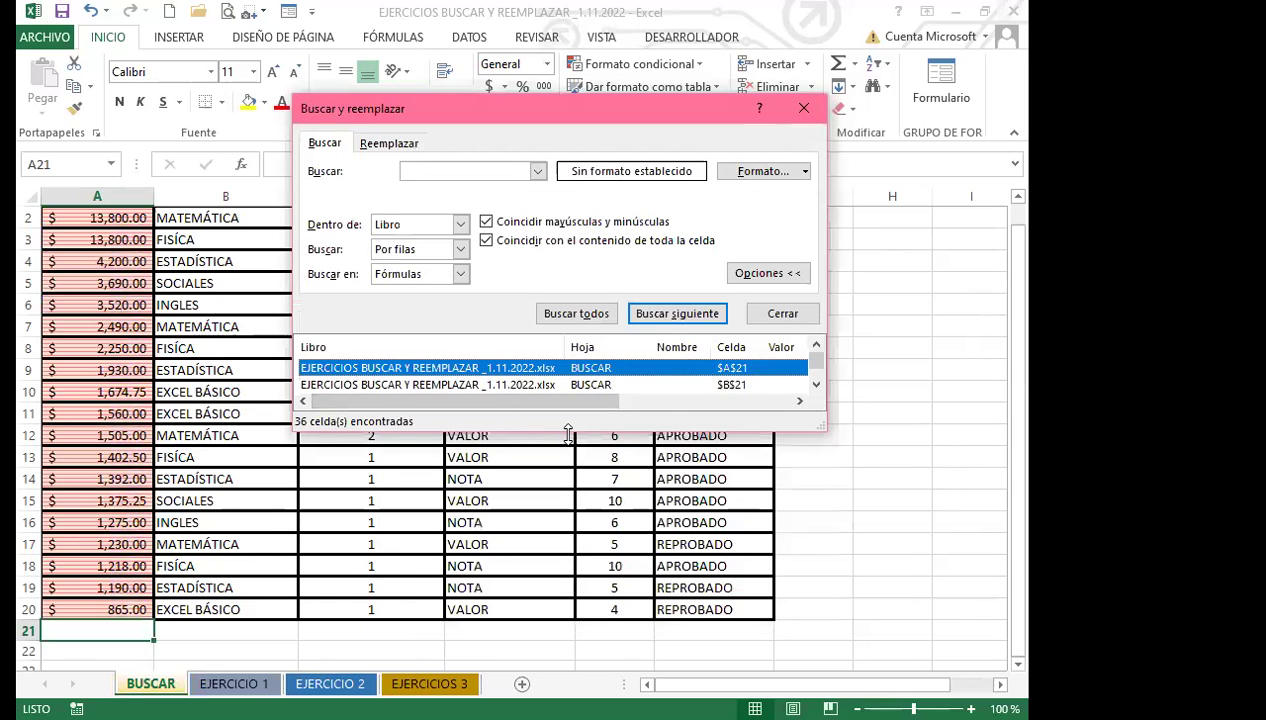
pyautogui.doubleClick(566, 118)
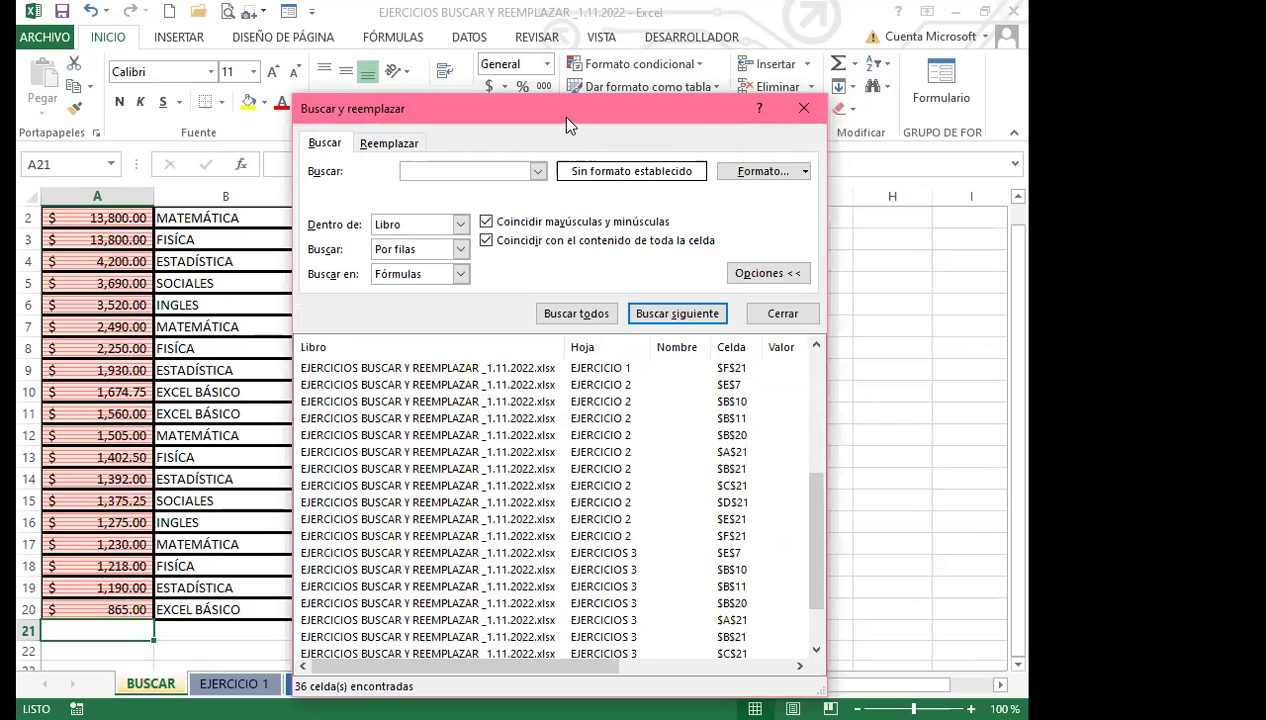
pyautogui.moveTo(556, 108); pyautogui.dragTo(514, 28)
# Review the full list of found blank cells across the sheets and go to the F21 result on BUSCAR.
pyautogui.moveTo(774, 500)
pyautogui.mouseDown()
pyautogui.moveTo(776, 542)
pyautogui.moveTo(781, 350)
pyautogui.moveTo(782, 517)
pyautogui.mouseUp()
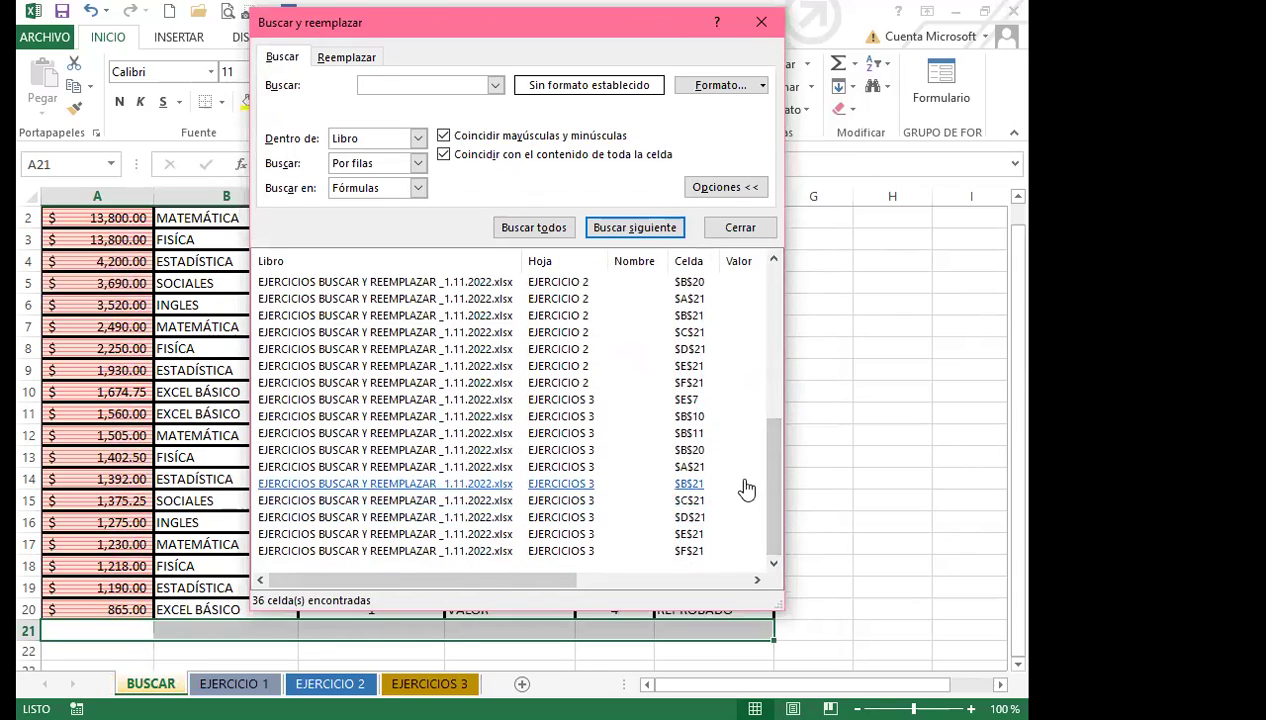
pyautogui.moveTo(773, 485); pyautogui.dragTo(773, 300)
pyautogui.moveTo(560, 282); pyautogui.dragTo(647, 332)
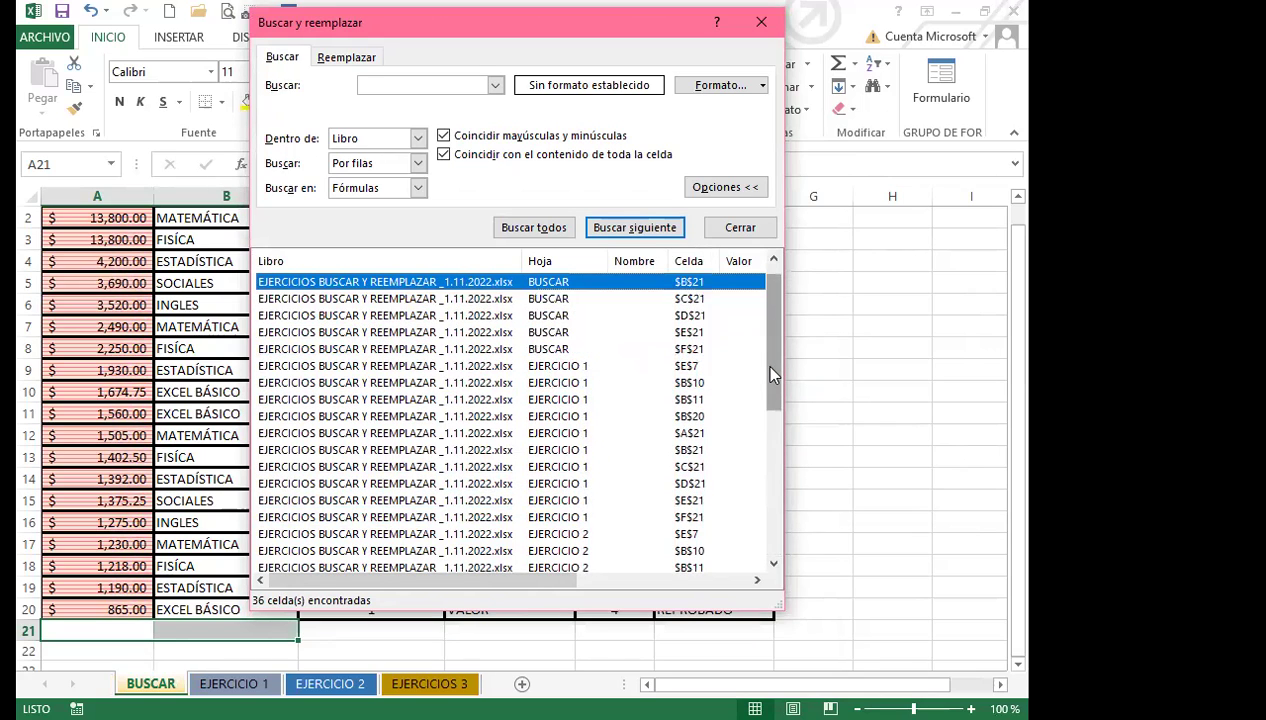
pyautogui.scroll(-3, 770, 374)
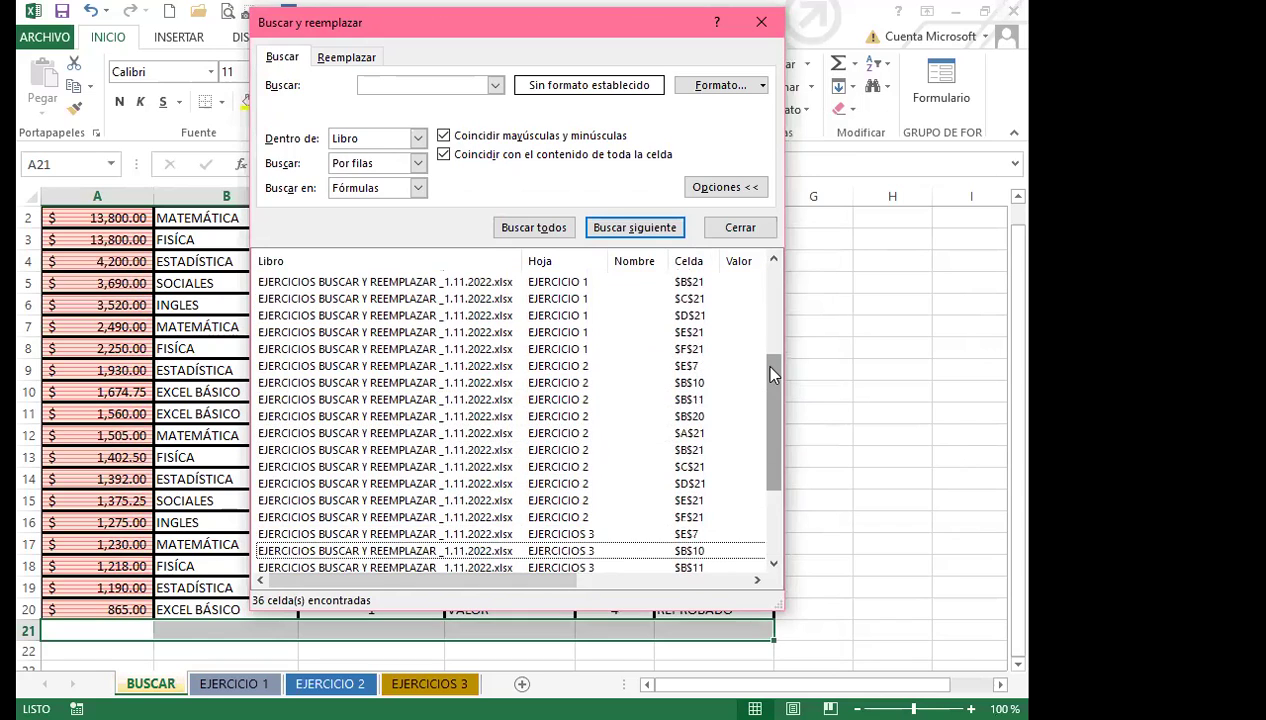
pyautogui.moveTo(778, 397); pyautogui.dragTo(764, 290)
pyautogui.click(484, 367)
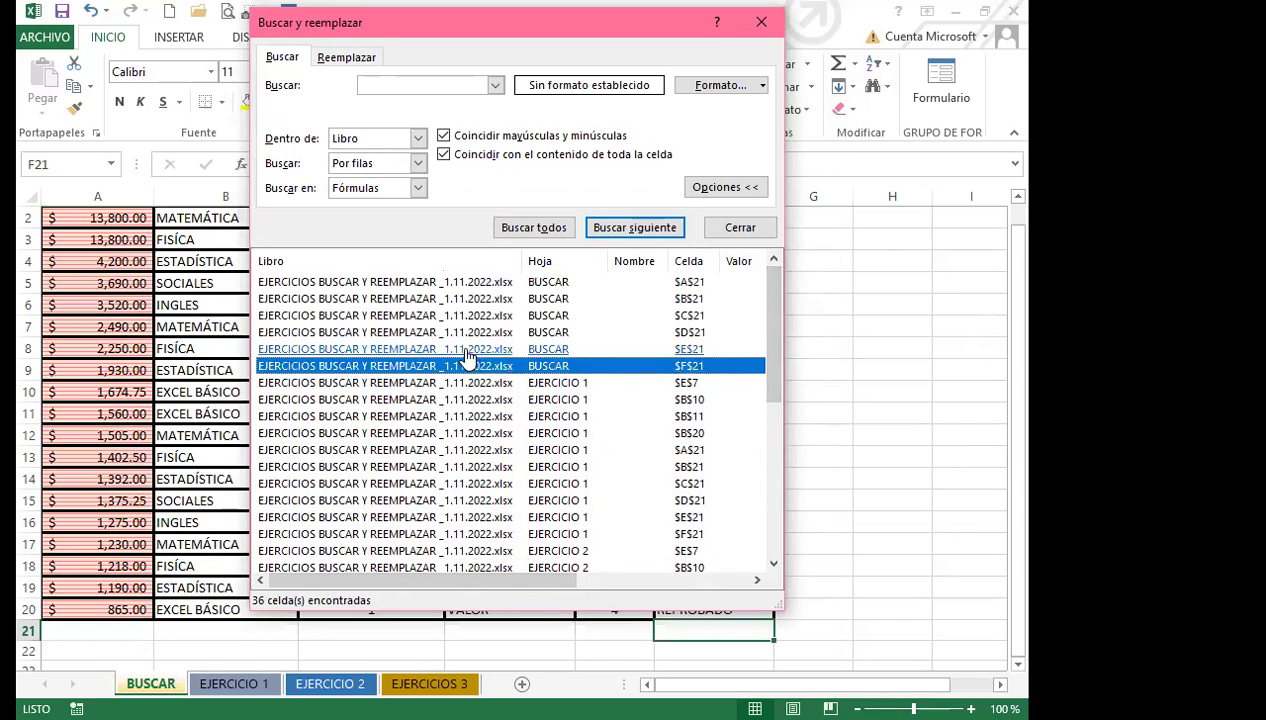
# Visit each blank-cell result on the BUSCAR sheet one by one, from A21 to F21.
pyautogui.click(420, 282)
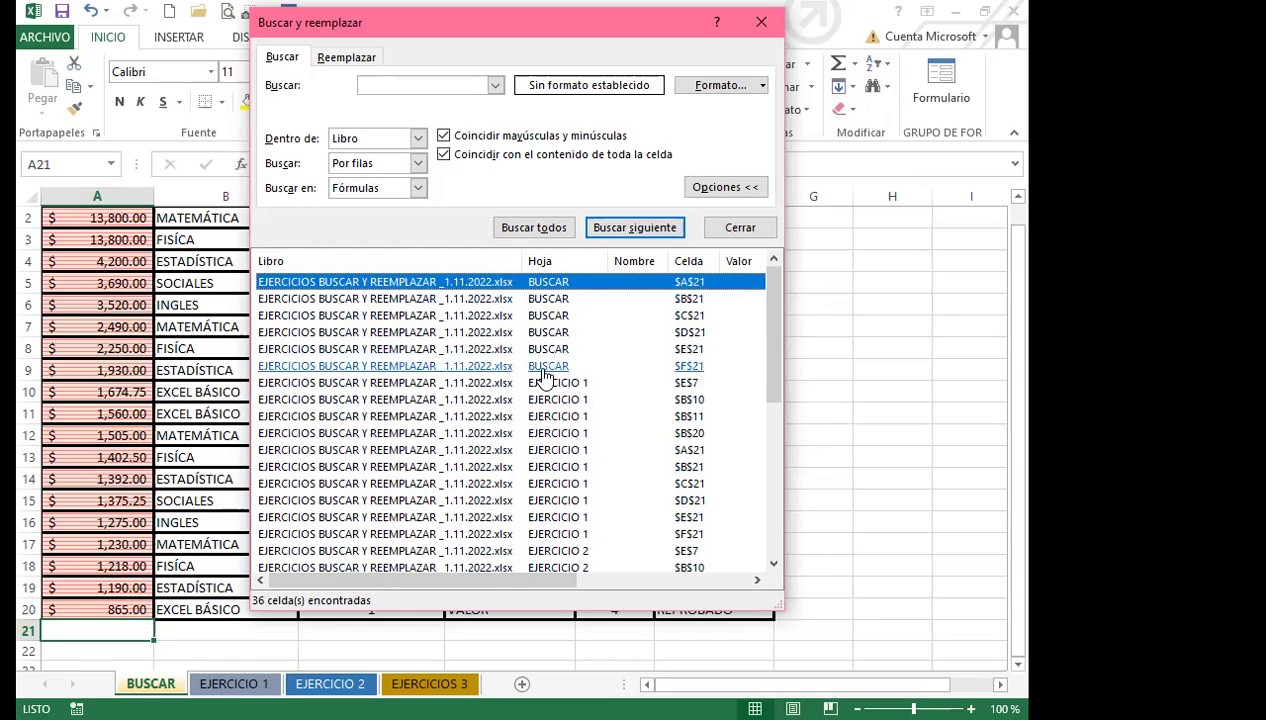
pyautogui.click(553, 303)
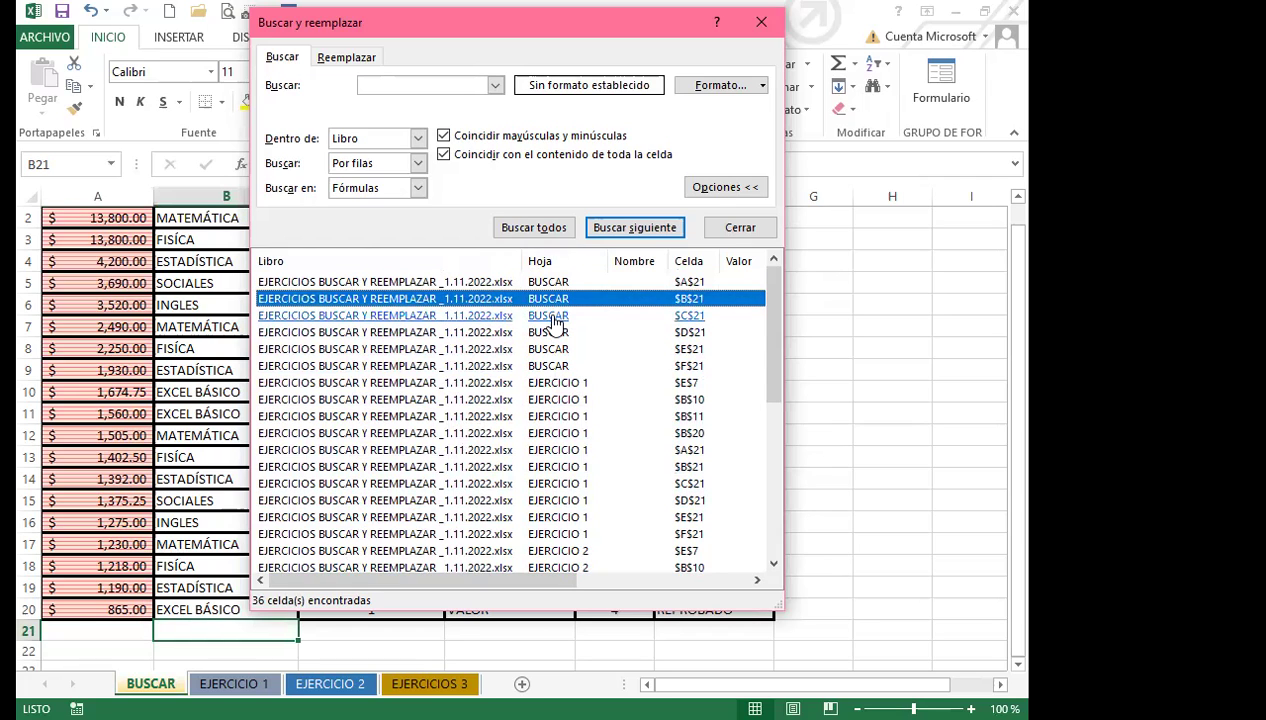
pyautogui.click(555, 320)
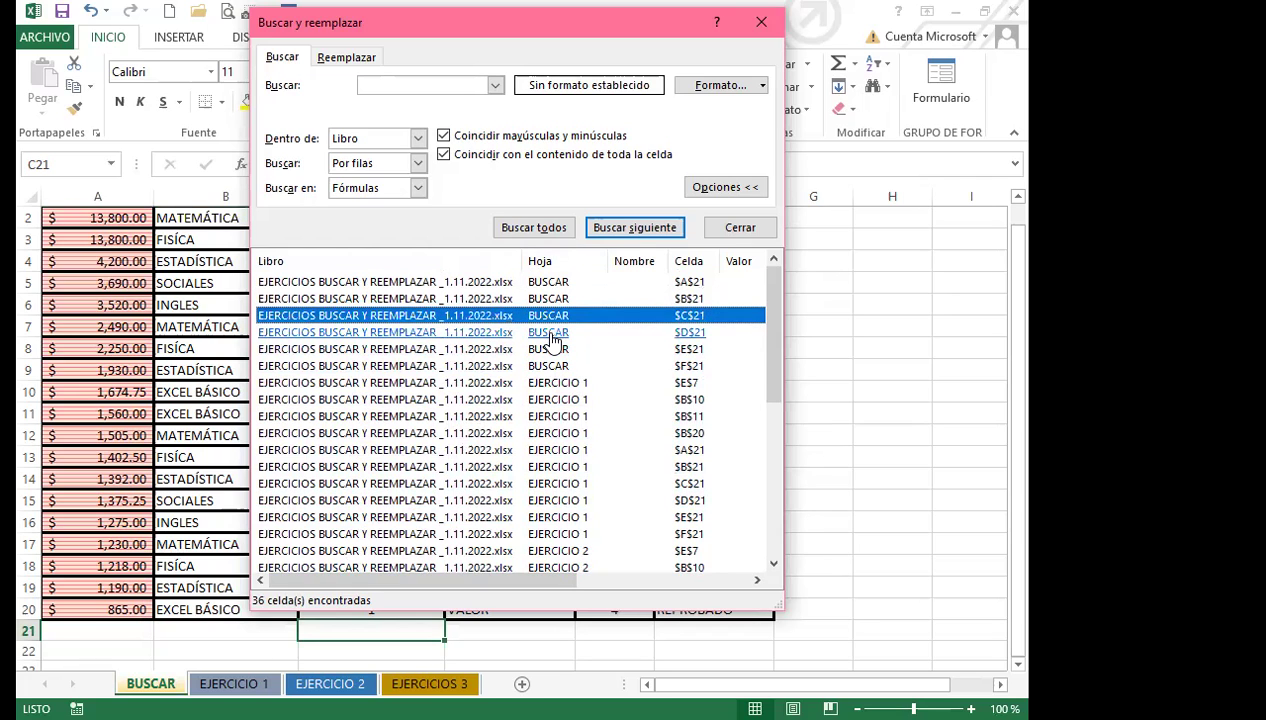
pyautogui.click(551, 333)
pyautogui.click(548, 349)
pyautogui.click(544, 366)
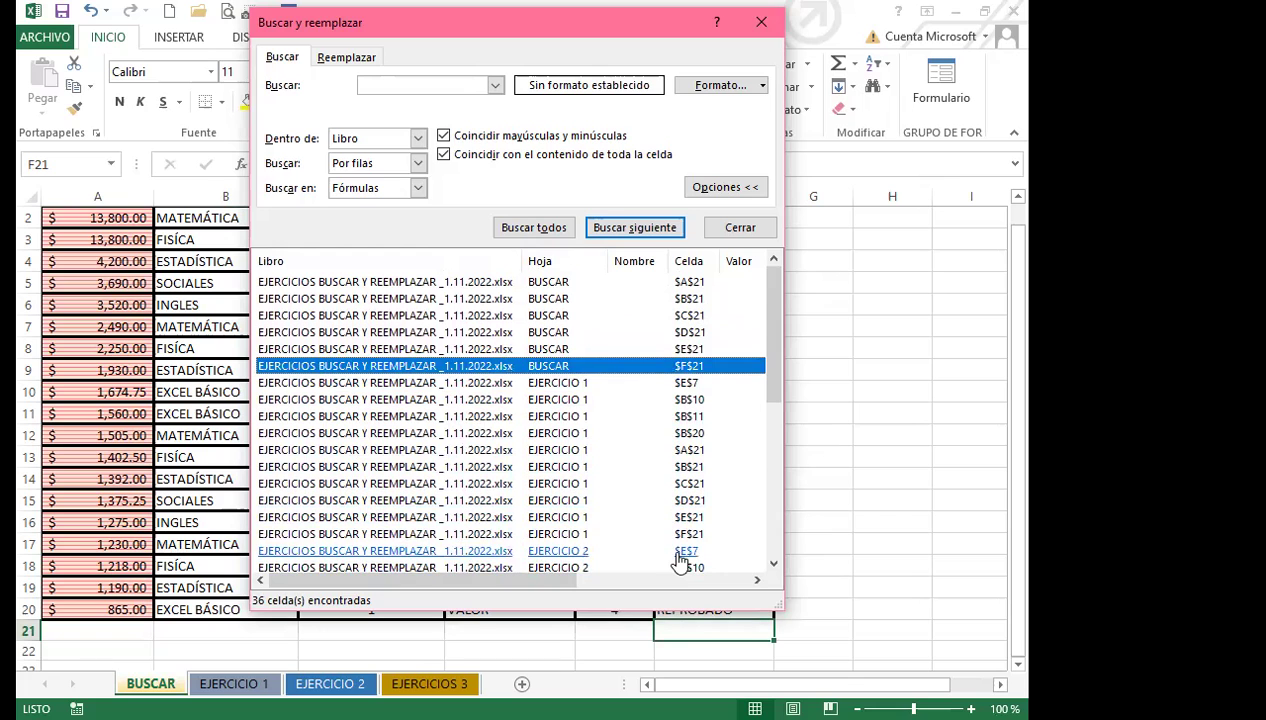
# Inspect the blank-cell results B20 and B11 on EJERCICIO 1 and E7 on EJERCICIO 2, keeping the table in view.
pyautogui.click(549, 436)
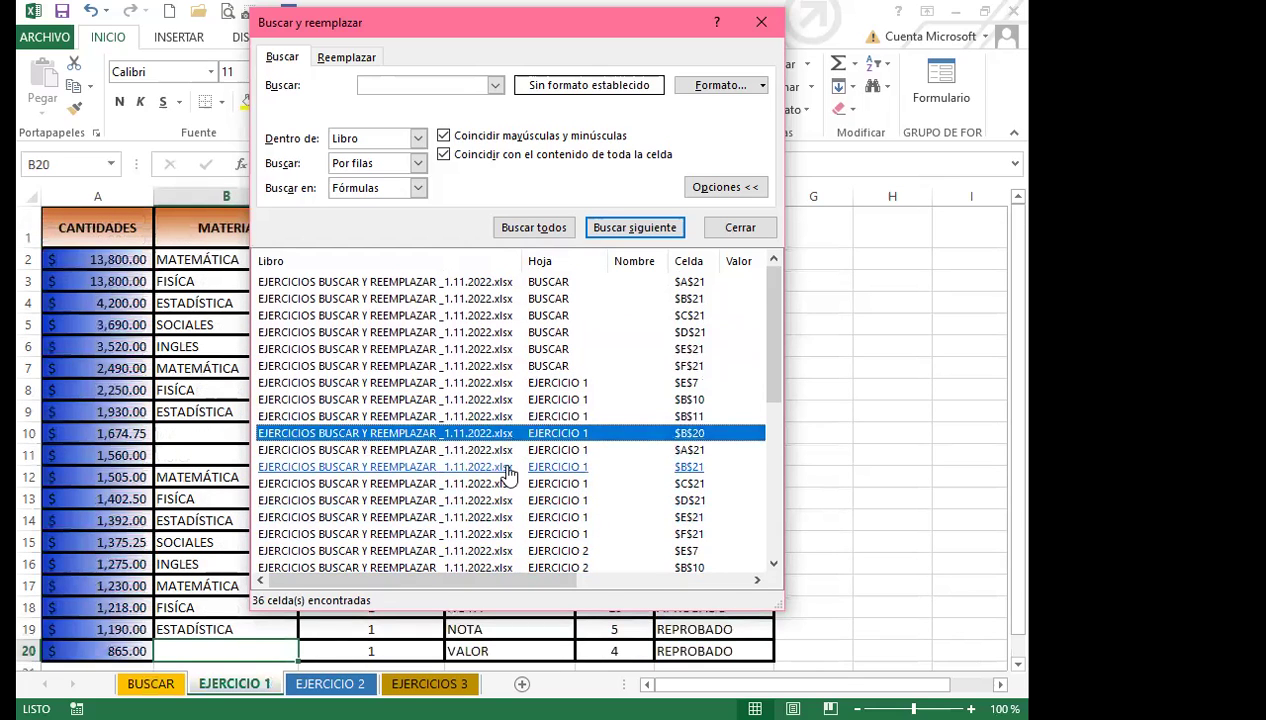
pyautogui.scroll(-1, 500, 475)
pyautogui.moveTo(781, 389); pyautogui.dragTo(774, 424)
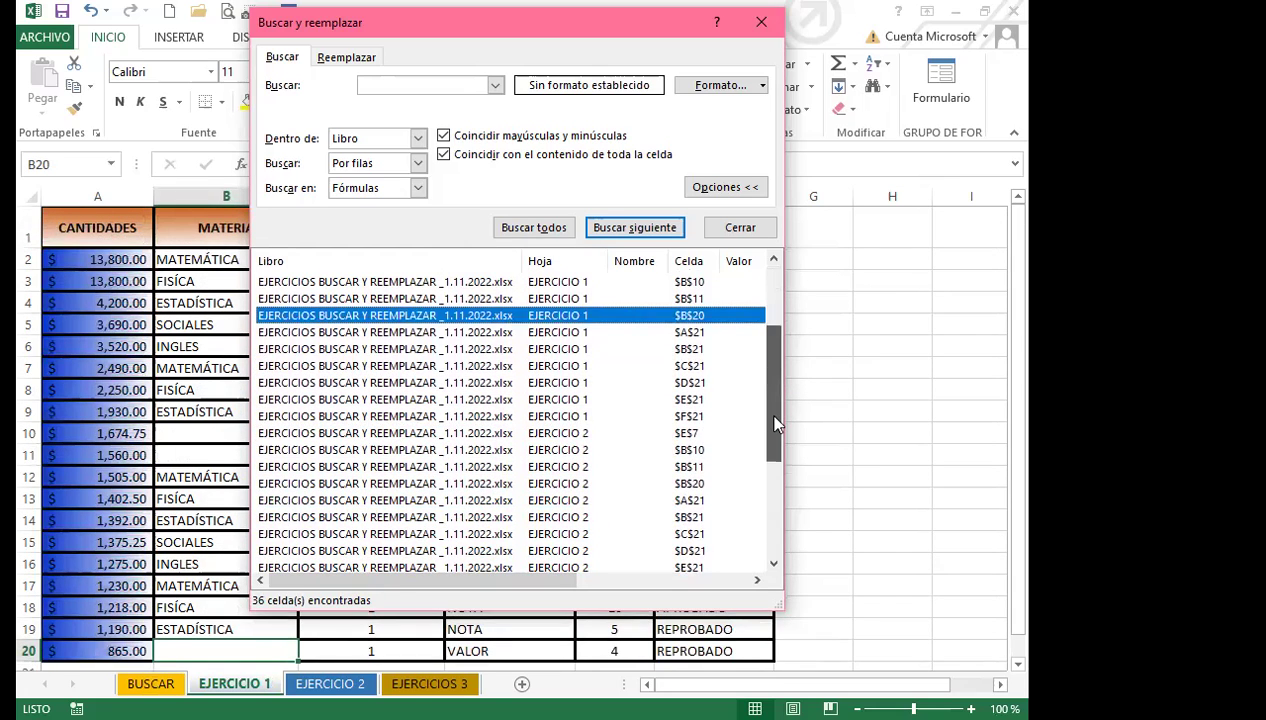
pyautogui.click(565, 440)
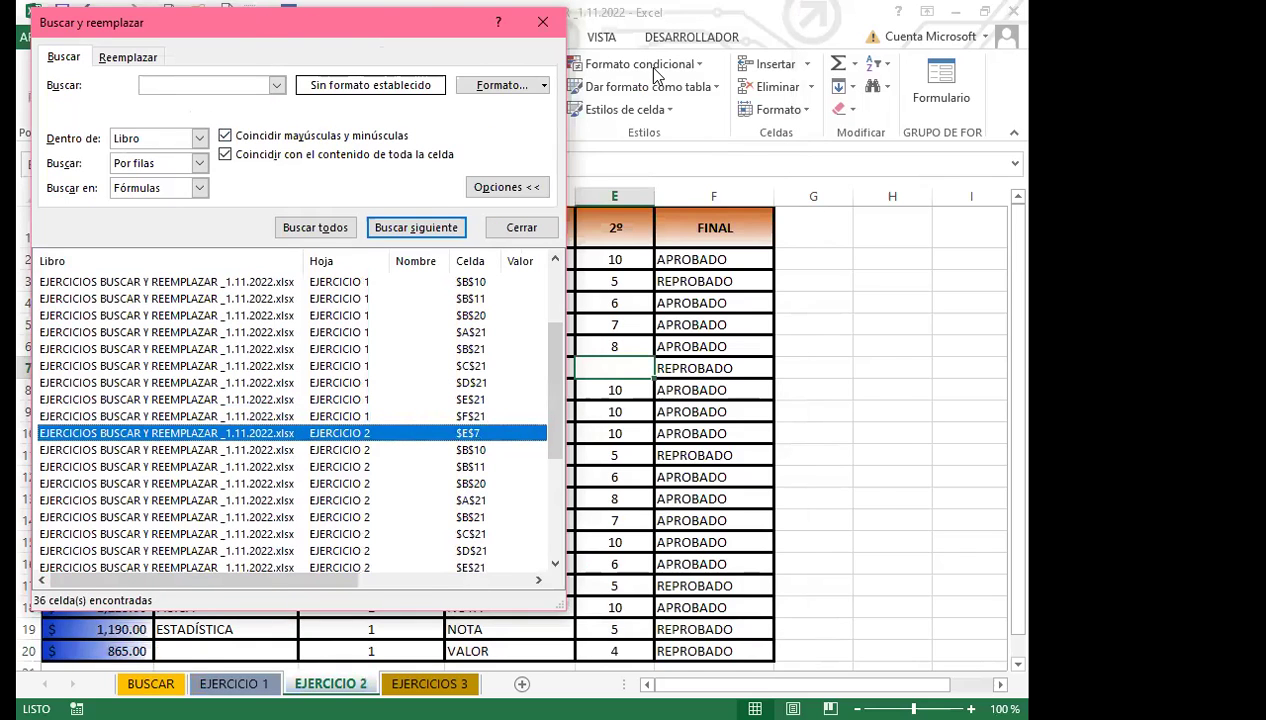
pyautogui.moveTo(265, 30); pyautogui.dragTo(680, 62)
pyautogui.click(595, 331)
pyautogui.scroll(2, 595, 338)
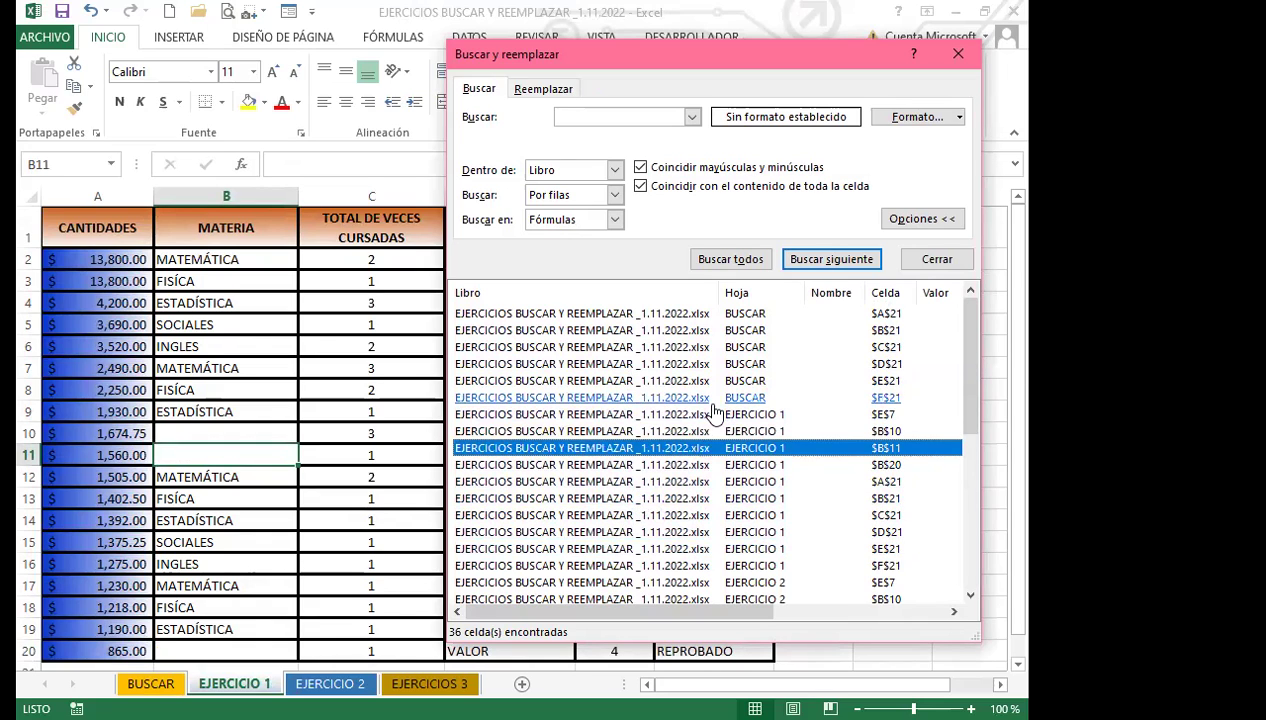
# Replace all blank cells in the whole workbook with INGLES CORPORATIVO, keeping the search term empty.
pyautogui.click(529, 89)
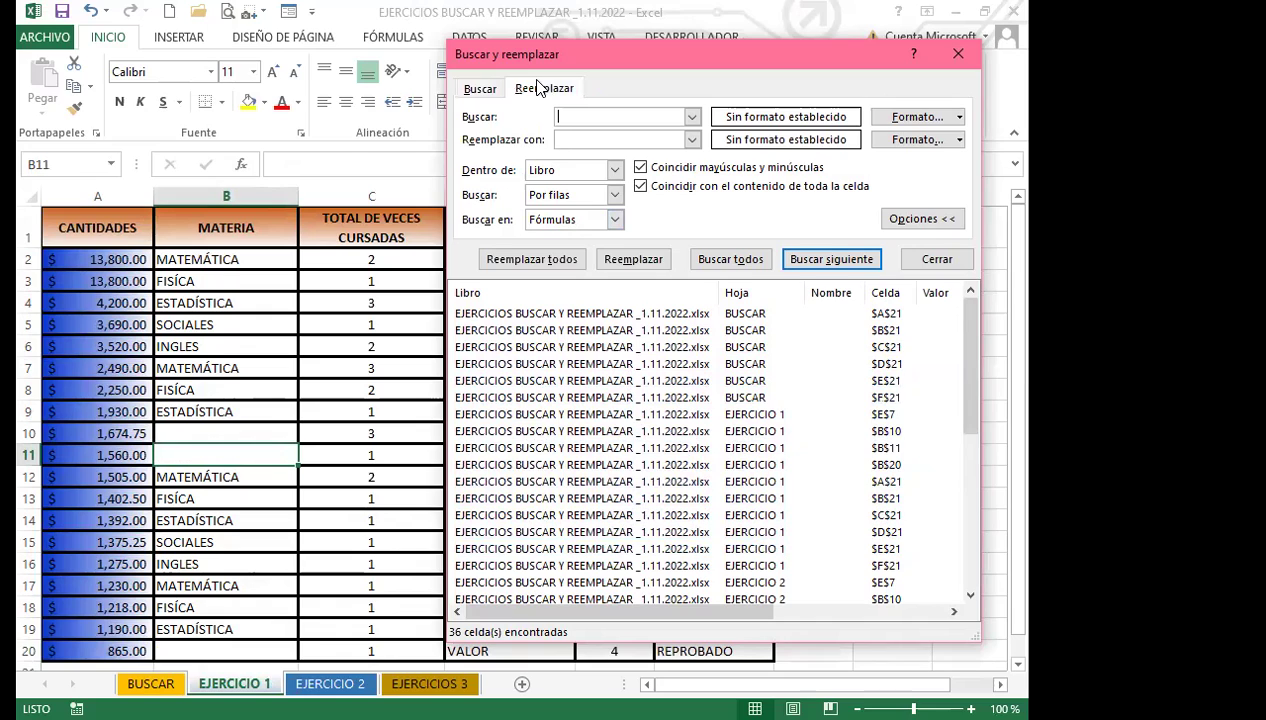
pyautogui.click(564, 138)
pyautogui.write('INGLES CORPAR')
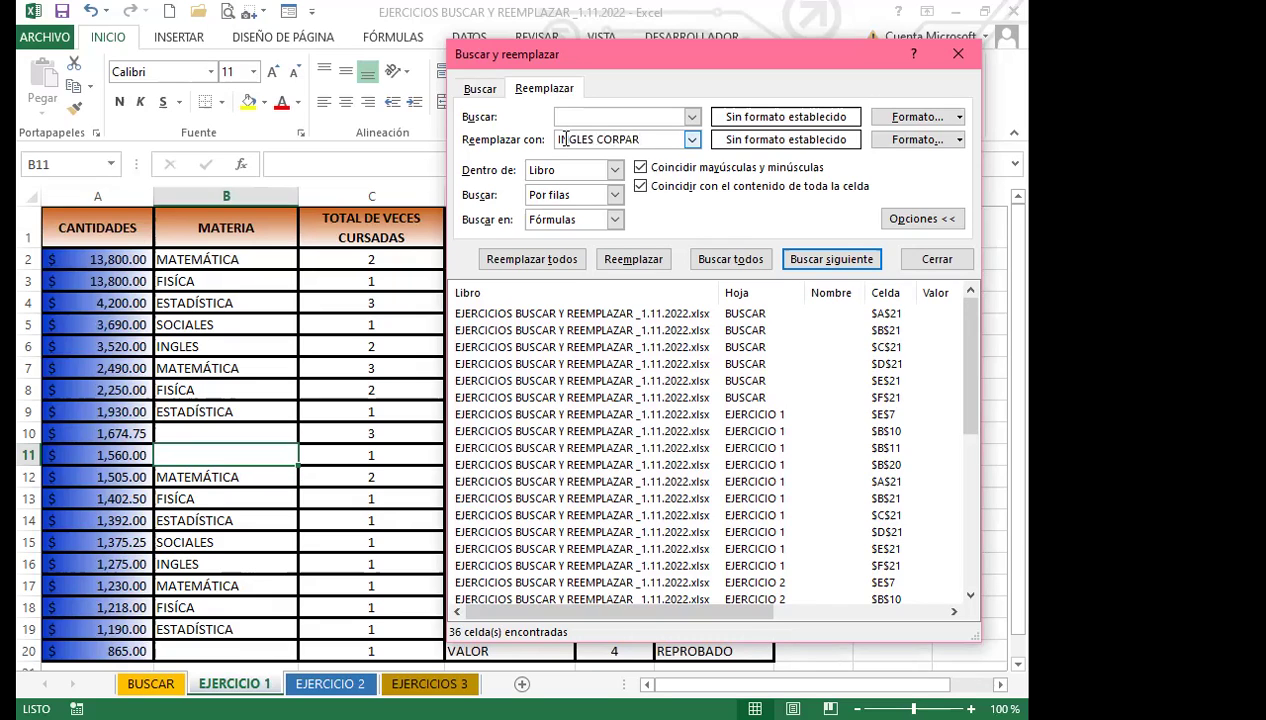
pyautogui.press('BackSpace')
pyautogui.press('BackSpace')
pyautogui.write('OT')
pyautogui.press('BackSpace')
pyautogui.write('RATIVO')
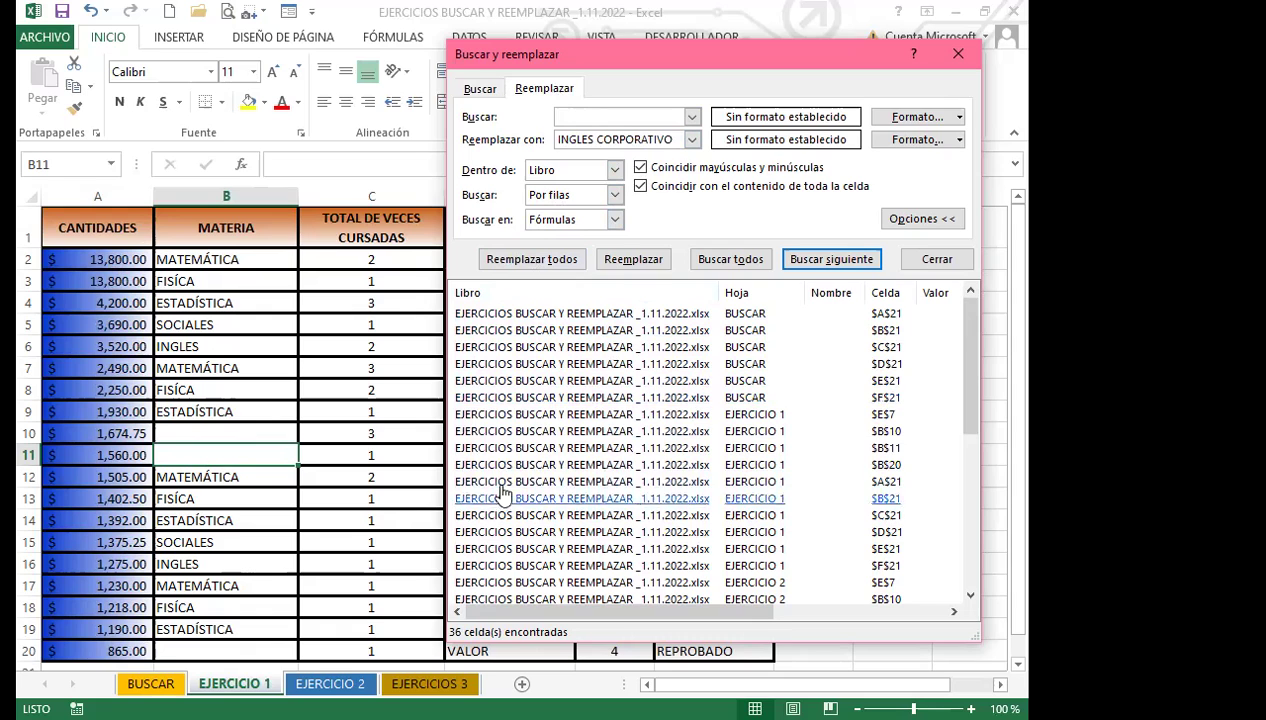
pyautogui.click(523, 260)
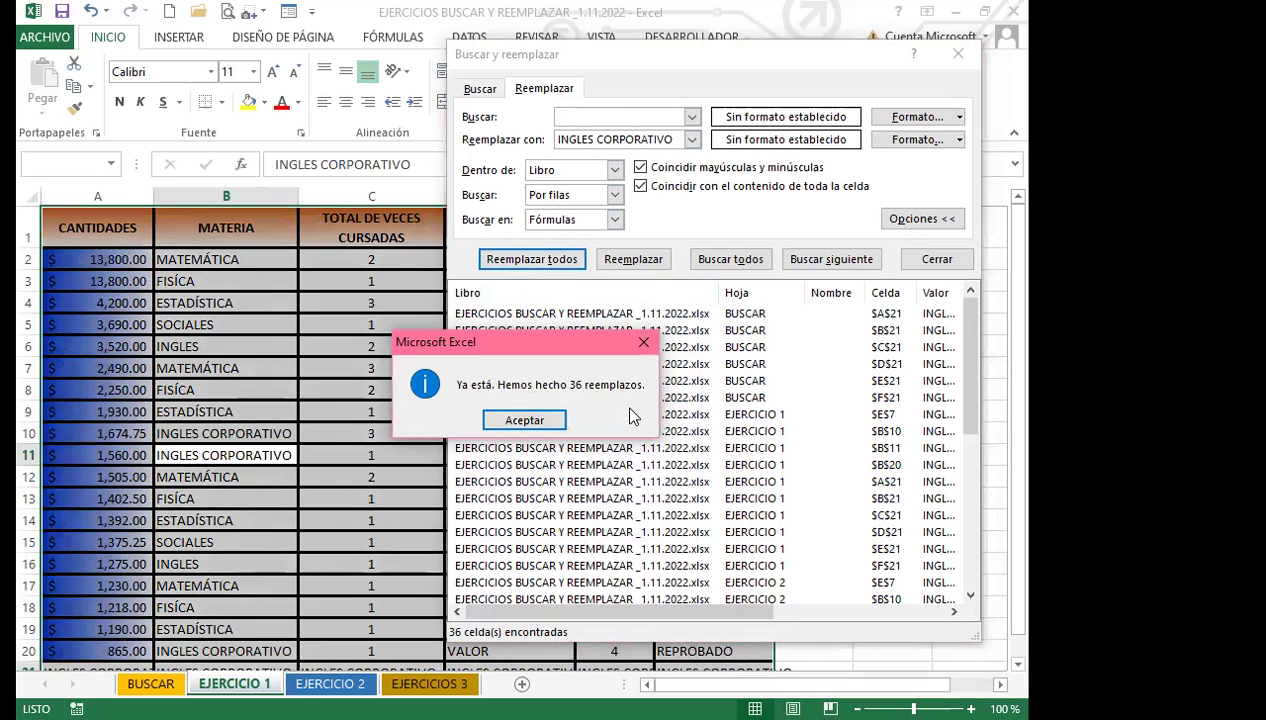
pyautogui.click(503, 419)
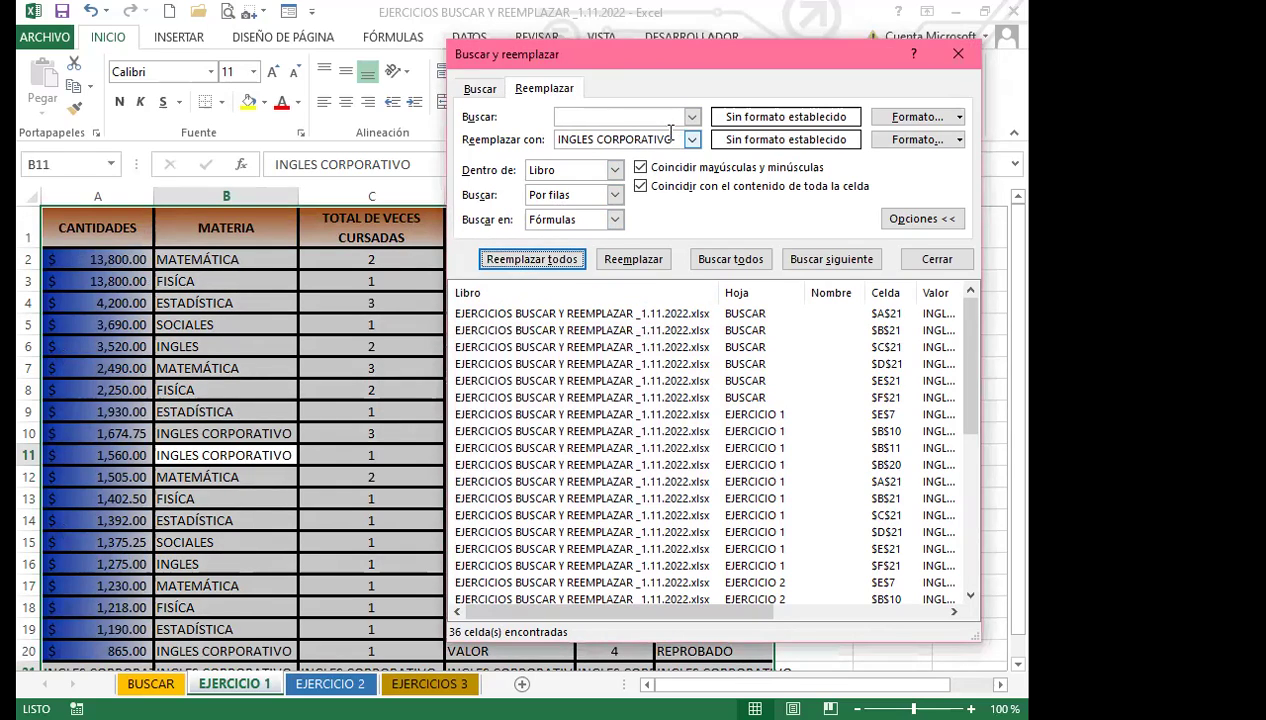
# Clear the replacement text and close the Find and Replace dialog.
pyautogui.moveTo(665, 139); pyautogui.dragTo(509, 127)
pyautogui.press('BackSpace')
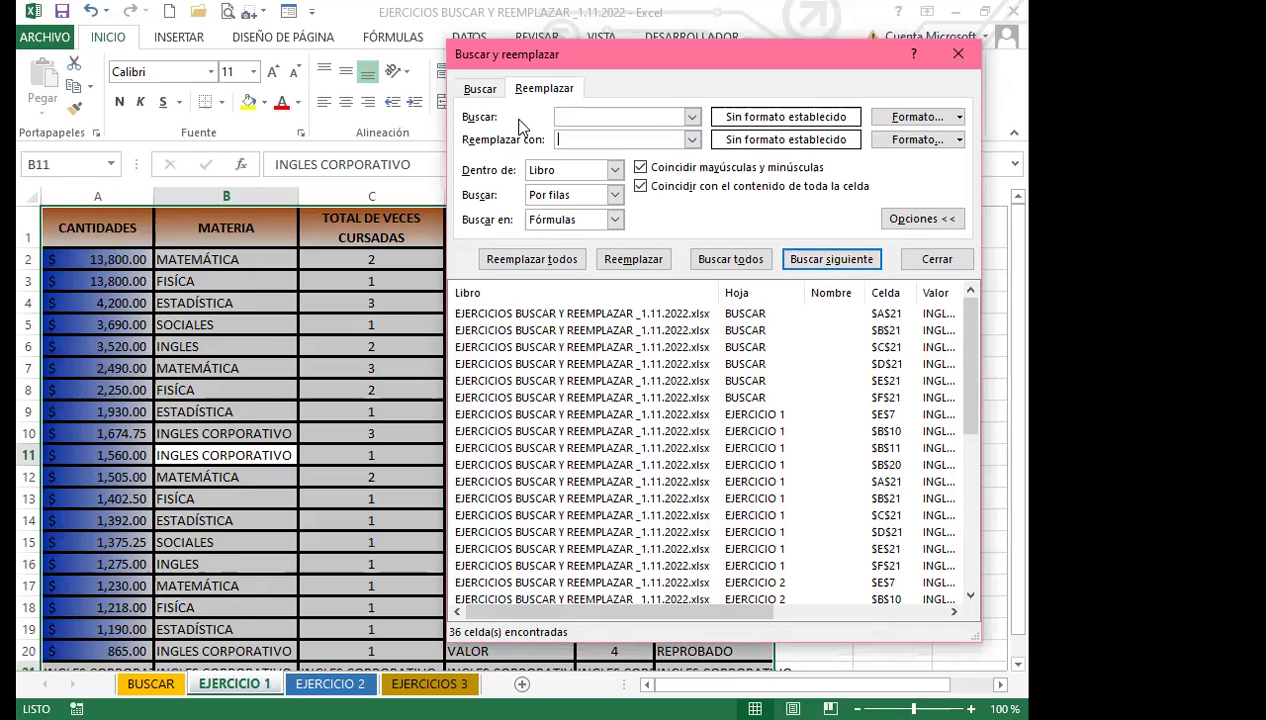
pyautogui.click(480, 89)
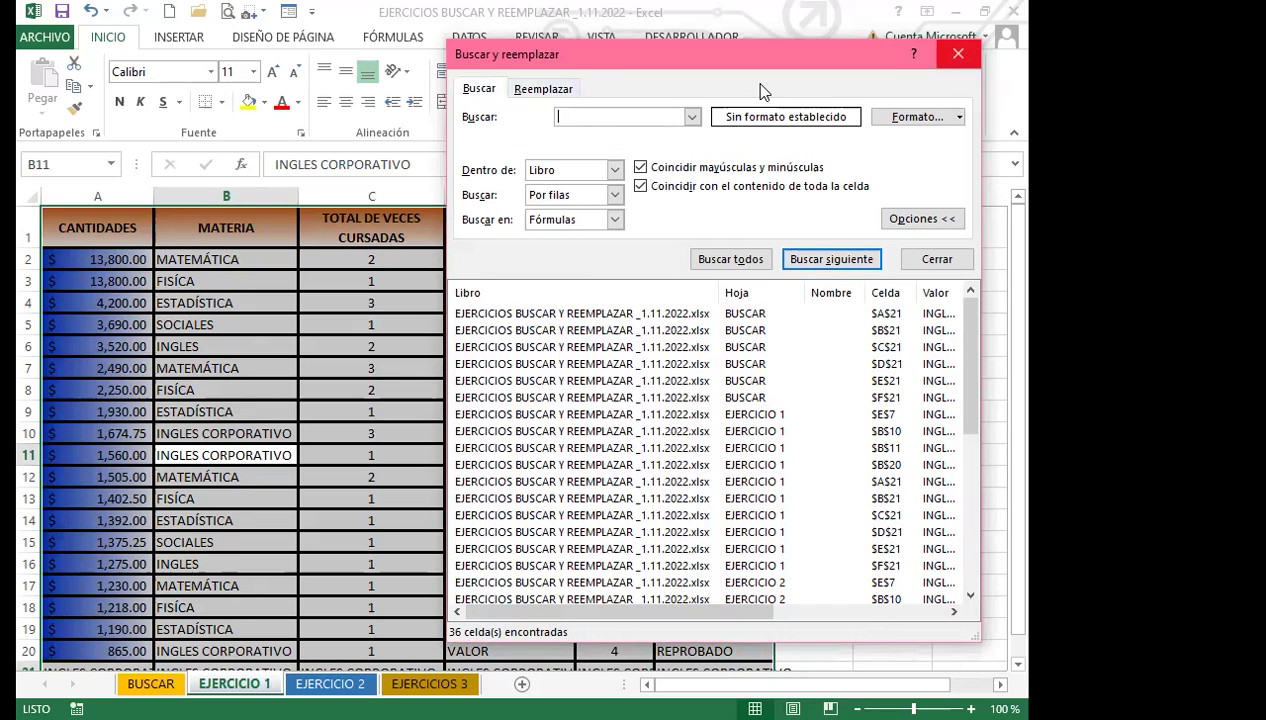
pyautogui.press('Escape')
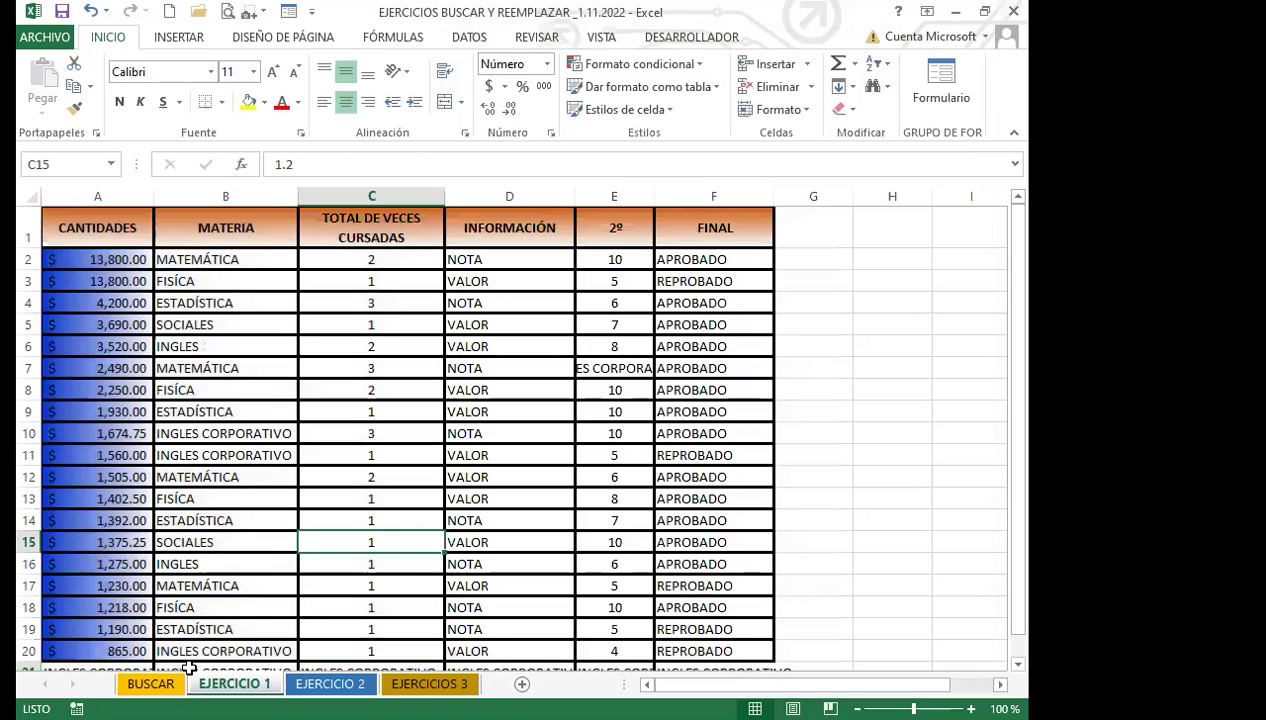
# Check the filled-in cells in row 21 of the BUSCAR sheet.
pyautogui.click(150, 683)
pyautogui.scroll(-1, 147, 546)
pyautogui.scroll(-1, 147, 546)
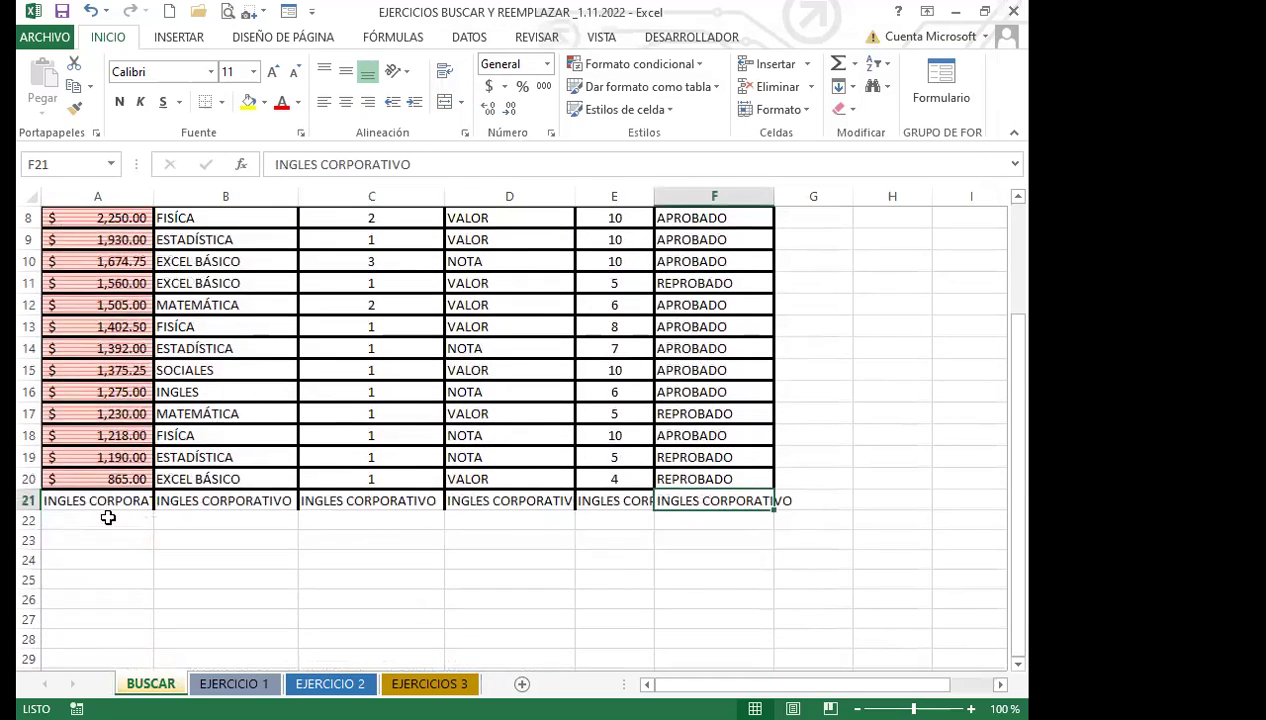
pyautogui.click(30, 500)
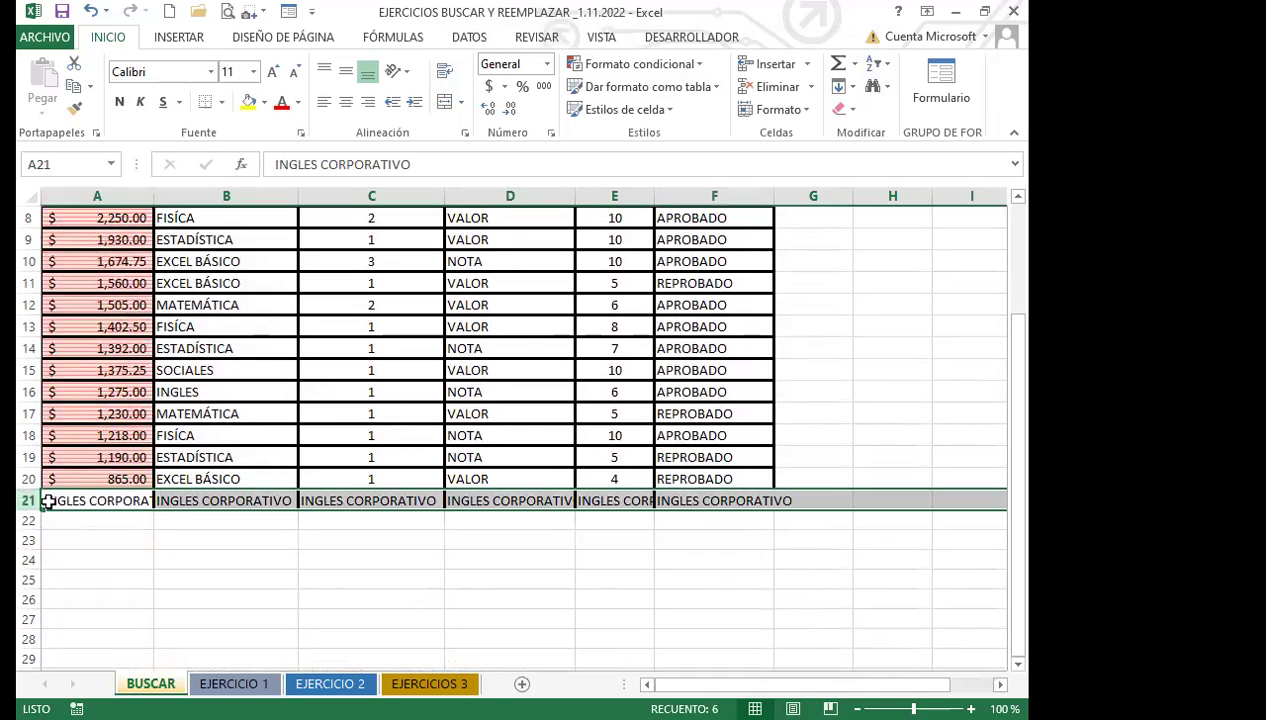
pyautogui.click(104, 500)
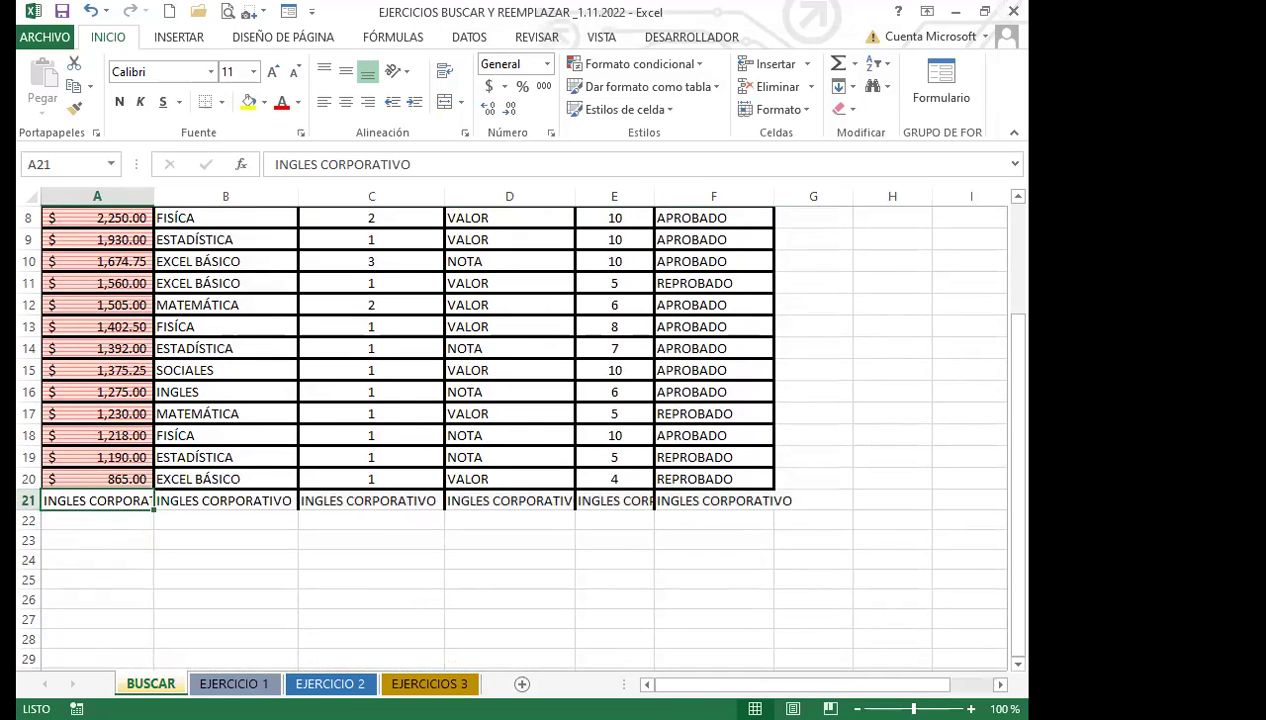
# Check the replaced cells B10 and B11 on the EJERCICIO 1 sheet.
pyautogui.click(228, 684)
pyautogui.scroll(-3, 187, 515)
pyautogui.scroll(1, 184, 497)
pyautogui.click(220, 285)
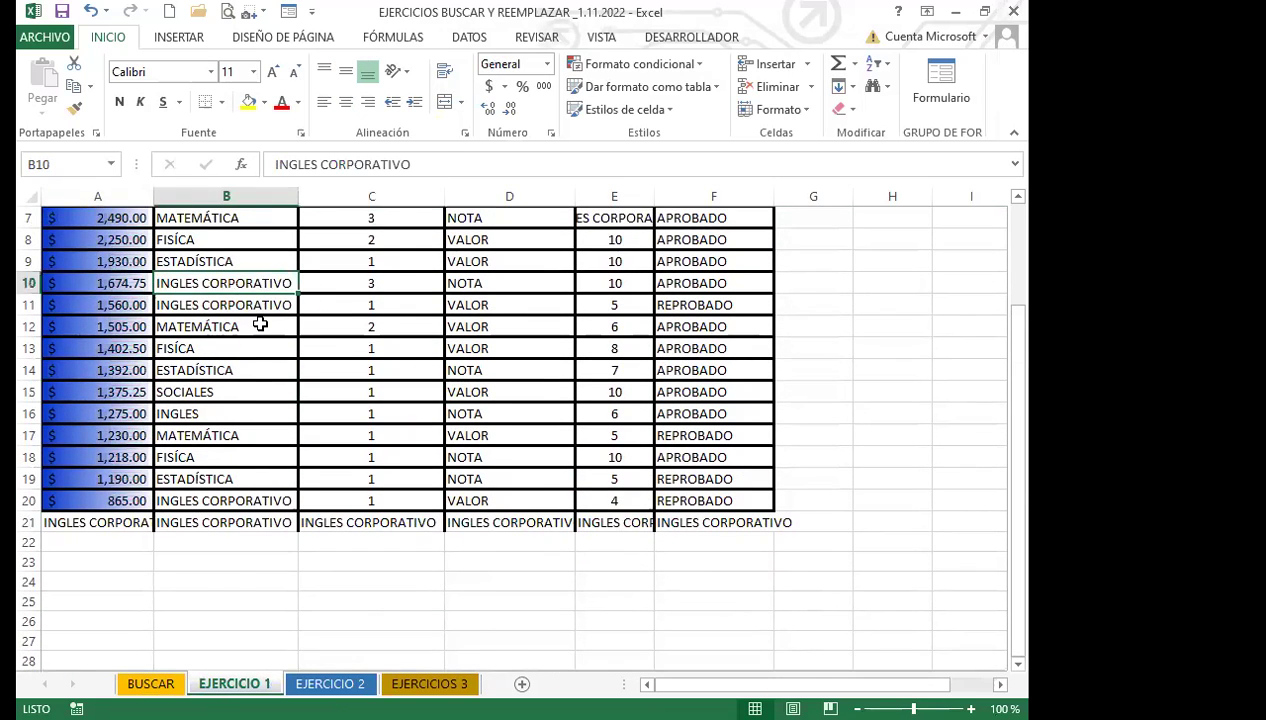
pyautogui.scroll(2, 258, 330)
pyautogui.click(250, 455)
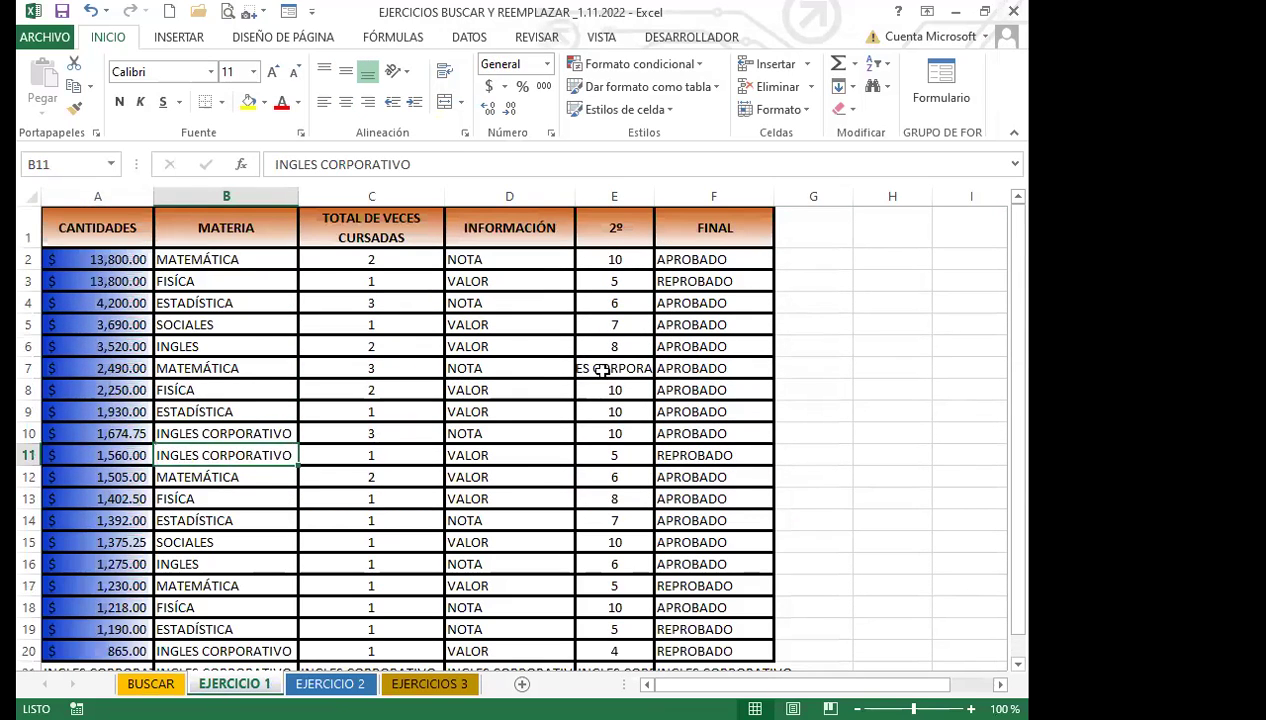
# Auto-fit column E on EJERCICIO 1 so the text in E7 fits, and check row 21.
pyautogui.click(600, 370)
pyautogui.doubleClick(655, 196)
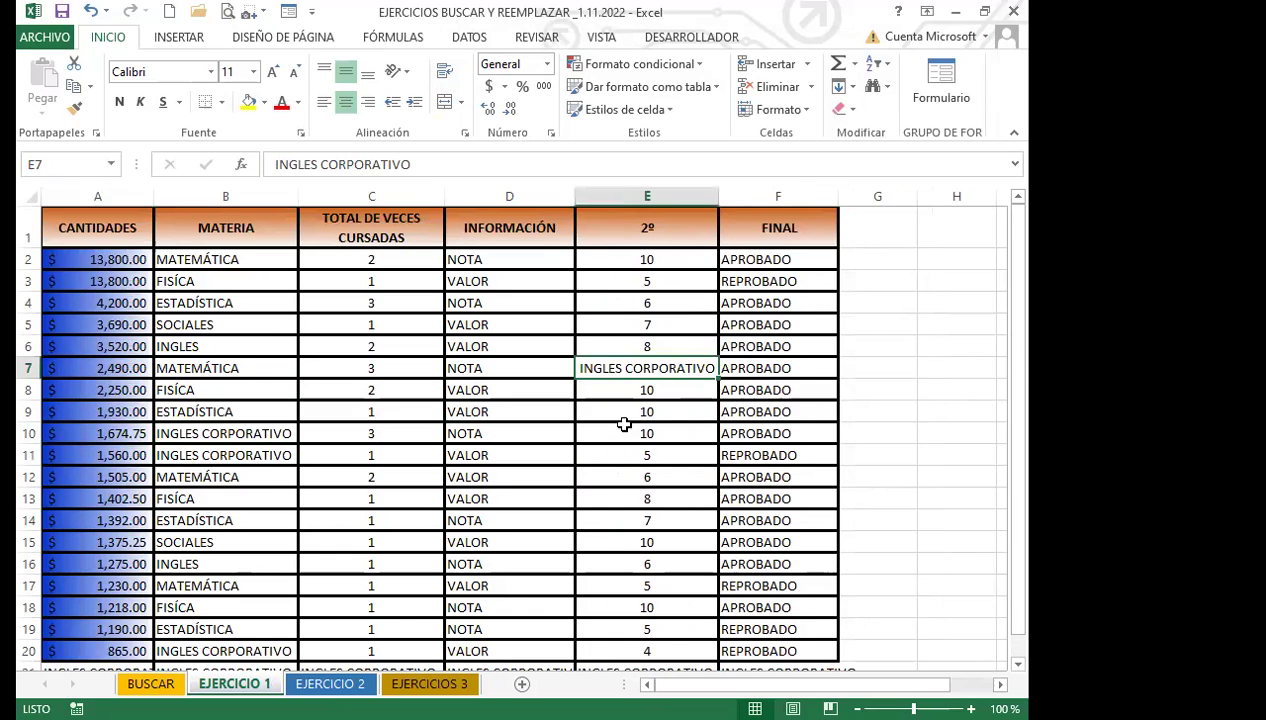
pyautogui.scroll(-1, 624, 424)
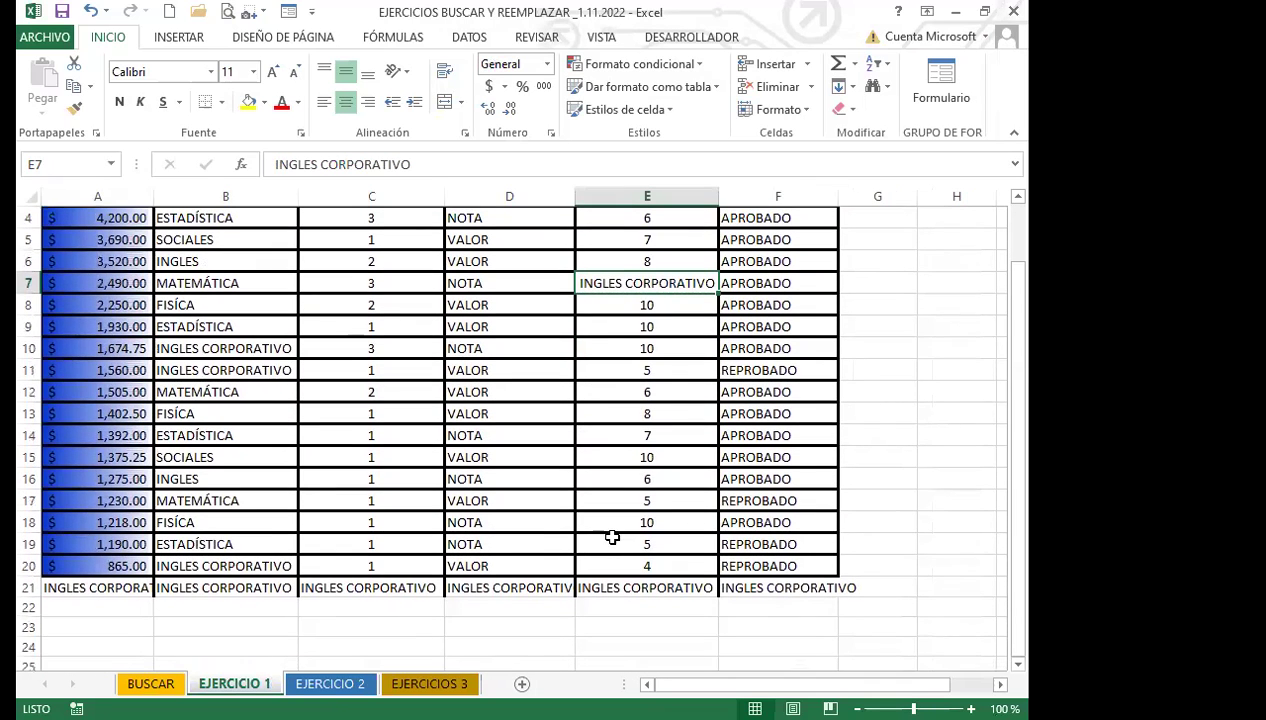
pyautogui.click(30, 588)
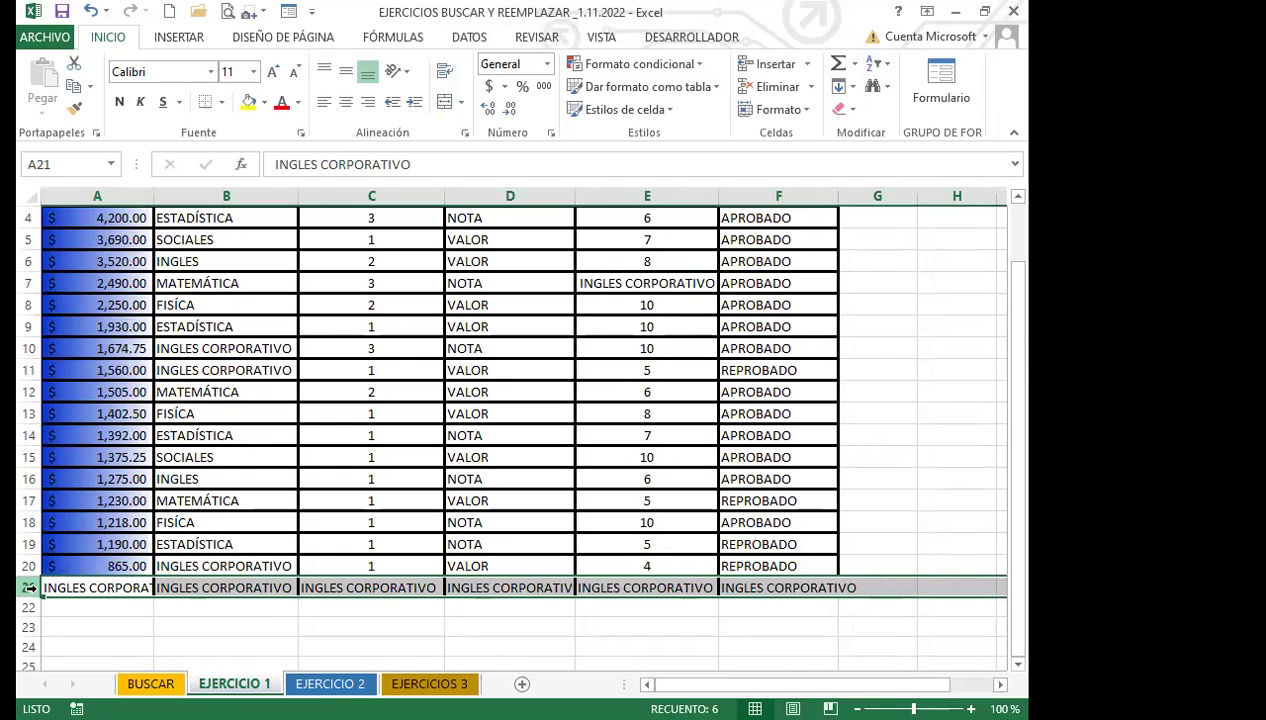
pyautogui.click(60, 582)
# Check B10 on the EJERCICIO 2 sheet and auto-fit column E to its contents.
pyautogui.click(306, 683)
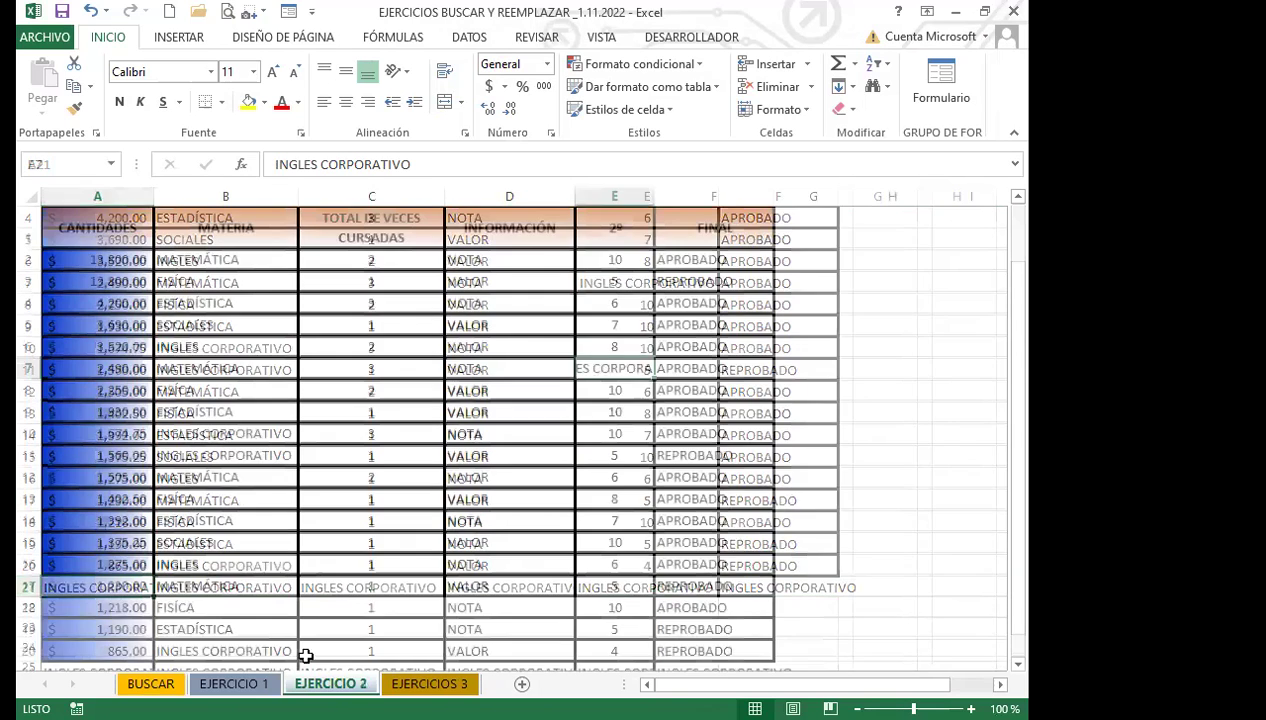
pyautogui.click(243, 430)
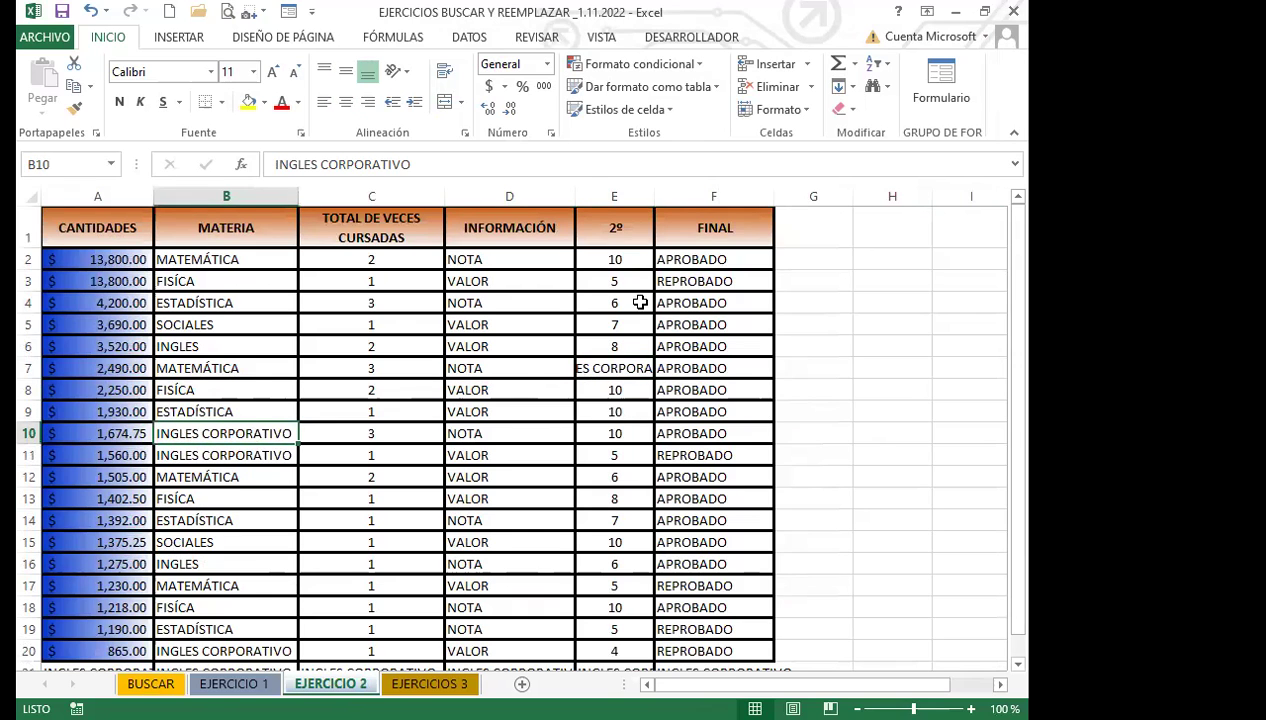
pyautogui.doubleClick(654, 196)
pyautogui.scroll(-4, 574, 457)
pyautogui.scroll(4, 276, 397)
# Check the replaced cells B20 and A21 on EJERCICIO 2 and widen column A slightly.
pyautogui.click(238, 452)
pyautogui.scroll(-2, 192, 551)
pyautogui.click(238, 500)
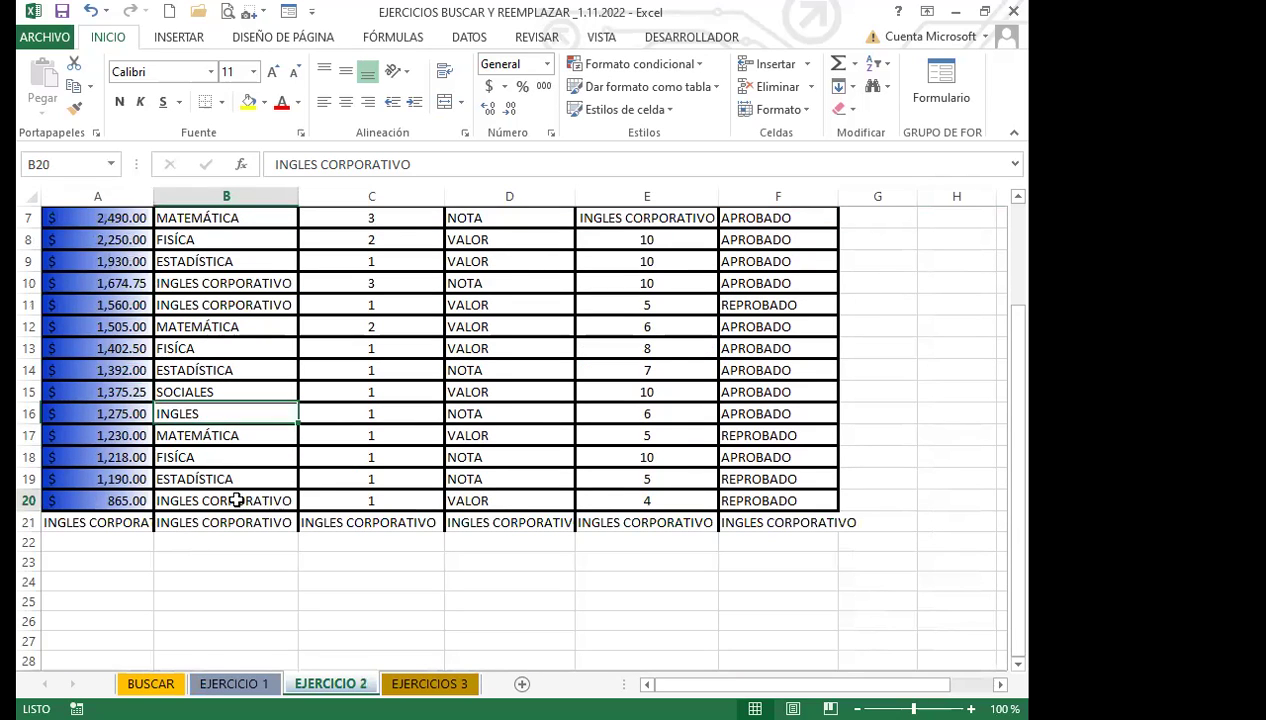
pyautogui.click(78, 523)
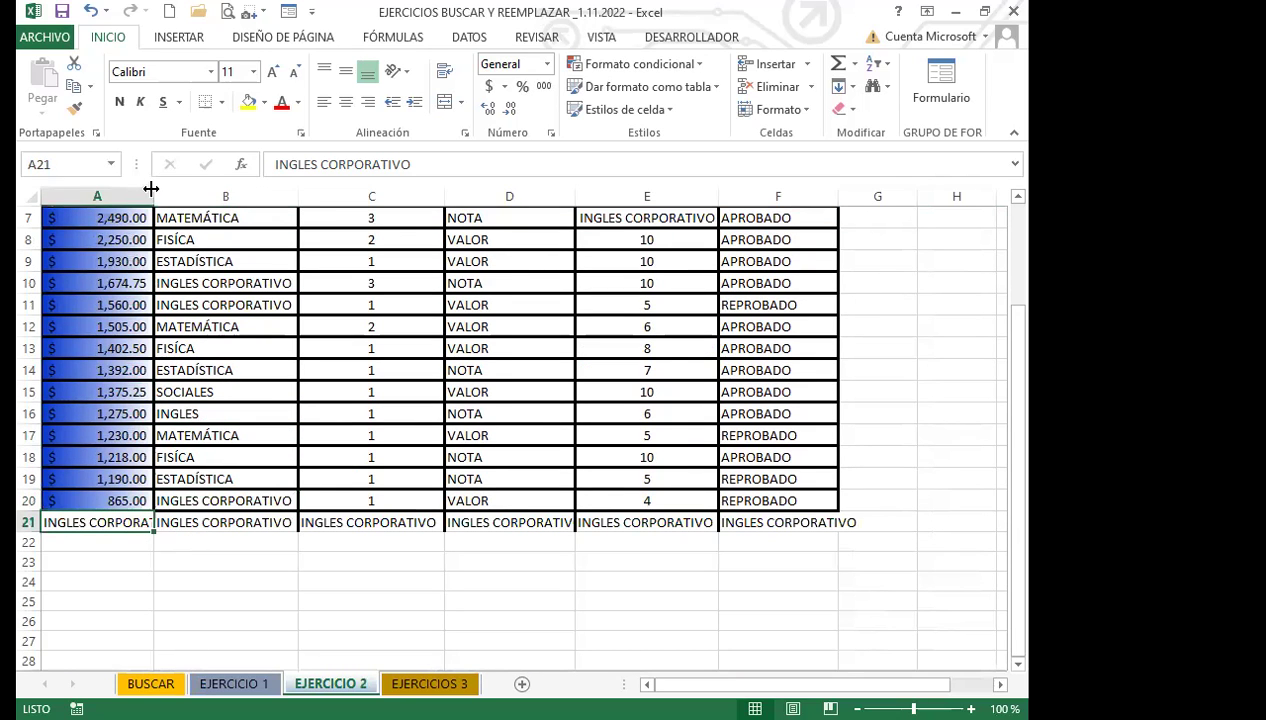
pyautogui.moveTo(151, 189); pyautogui.dragTo(171, 189)
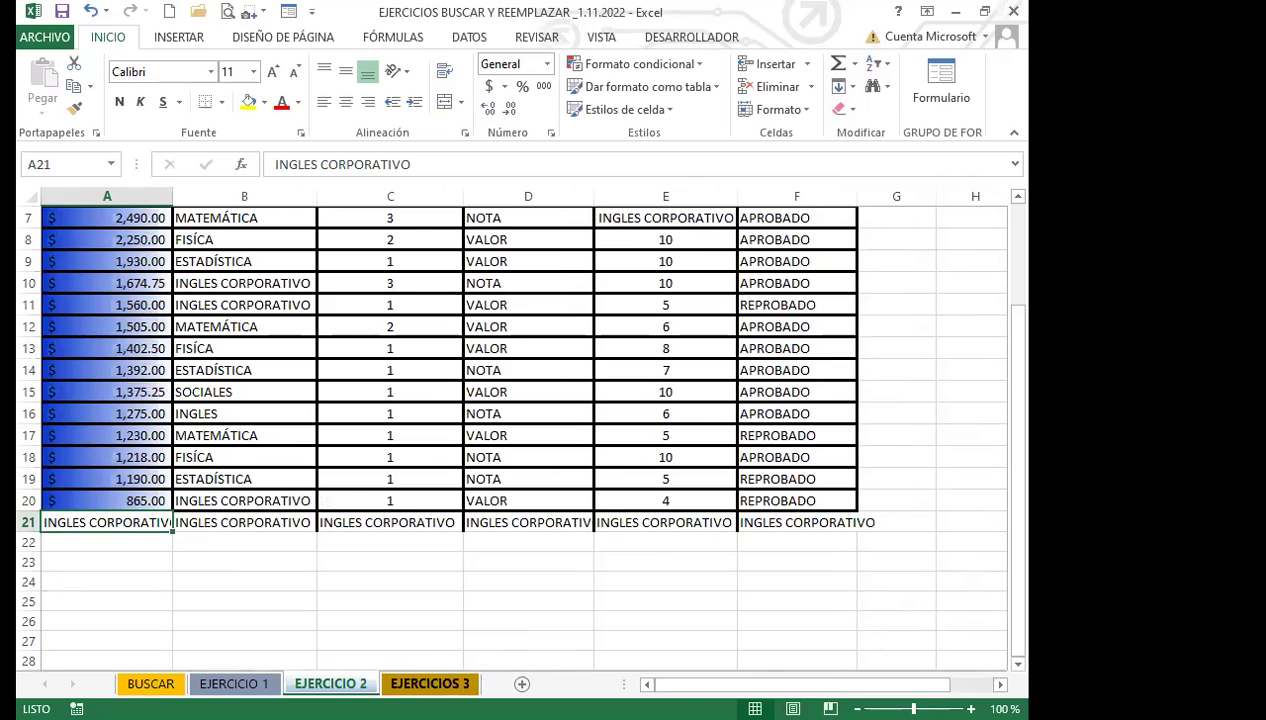
# Review the replaced cells on EJERCICIOS 3, auto-fit column E to its contents, and inspect E7.
pyautogui.click(430, 683)
pyautogui.scroll(-3, 235, 531)
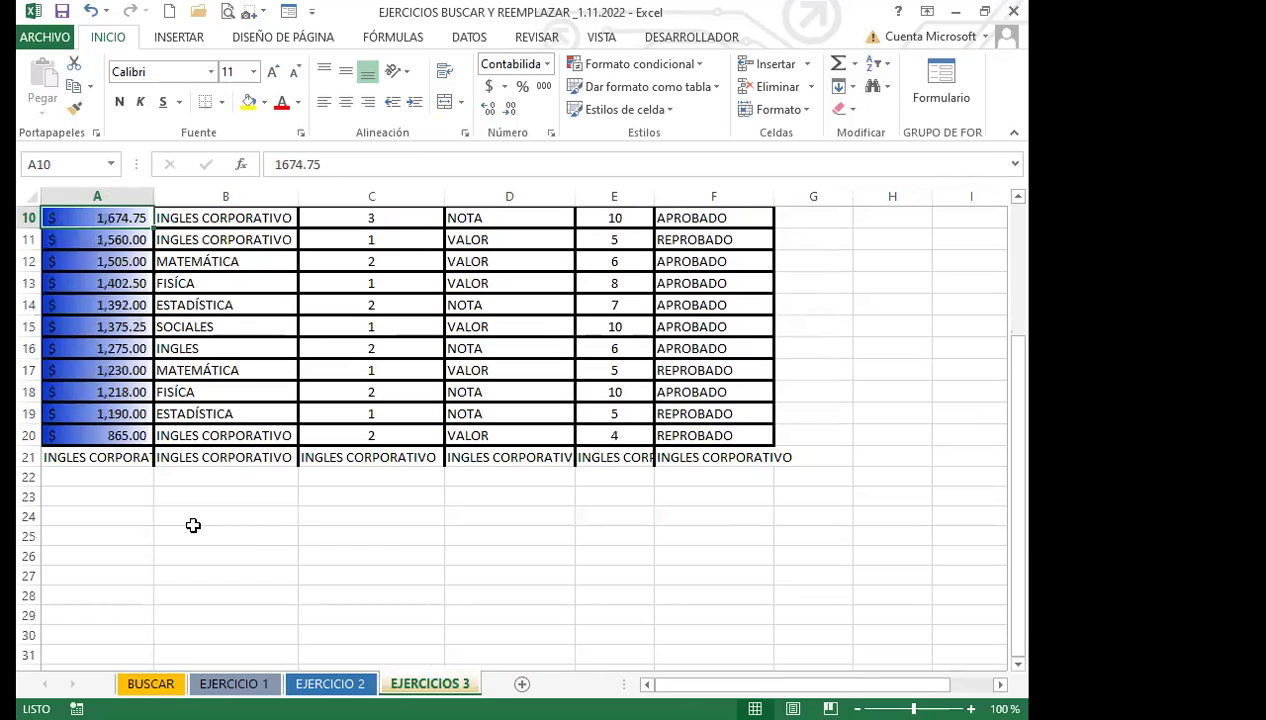
pyautogui.scroll(3, 550, 335)
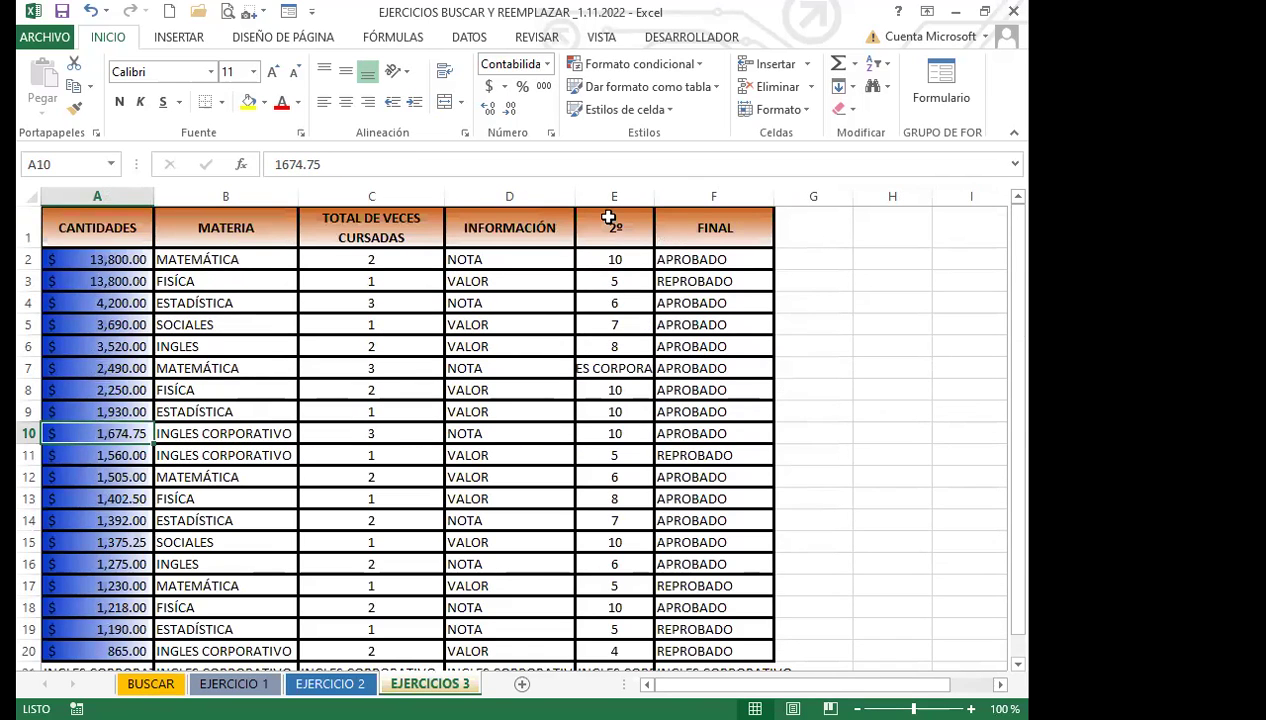
pyautogui.doubleClick(655, 196)
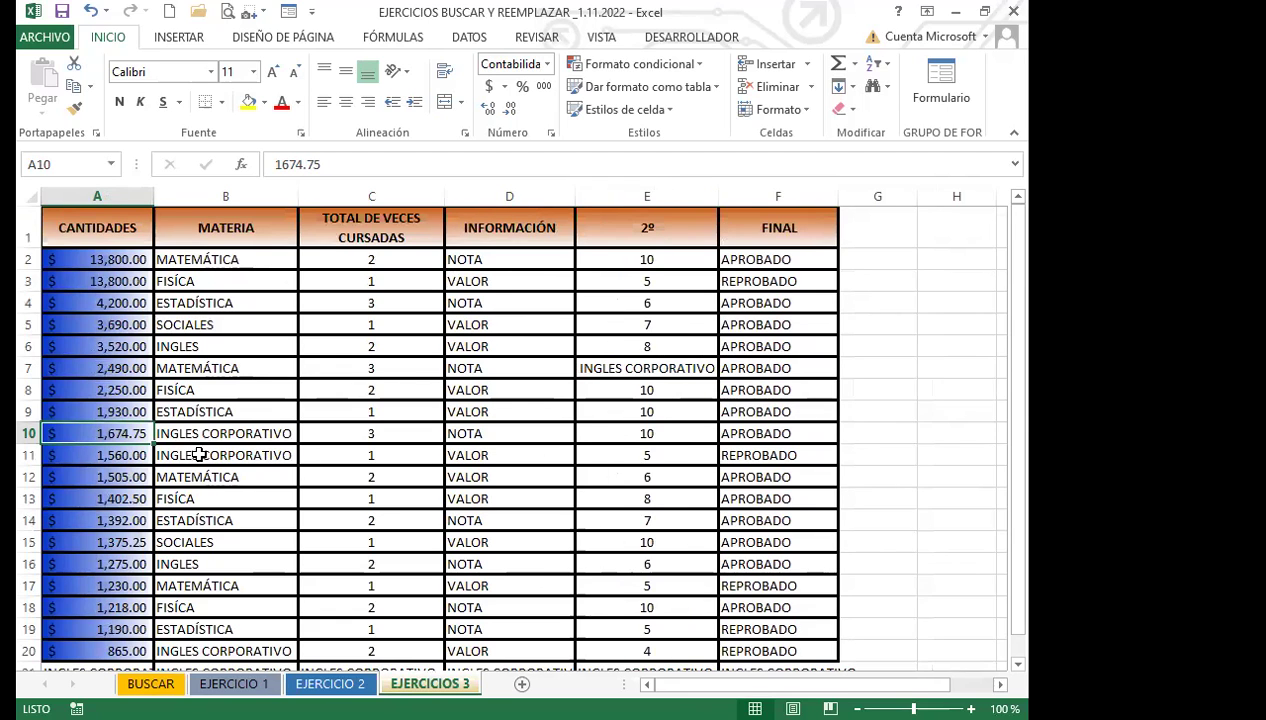
pyautogui.scroll(-2, 180, 490)
pyautogui.scroll(2, 325, 572)
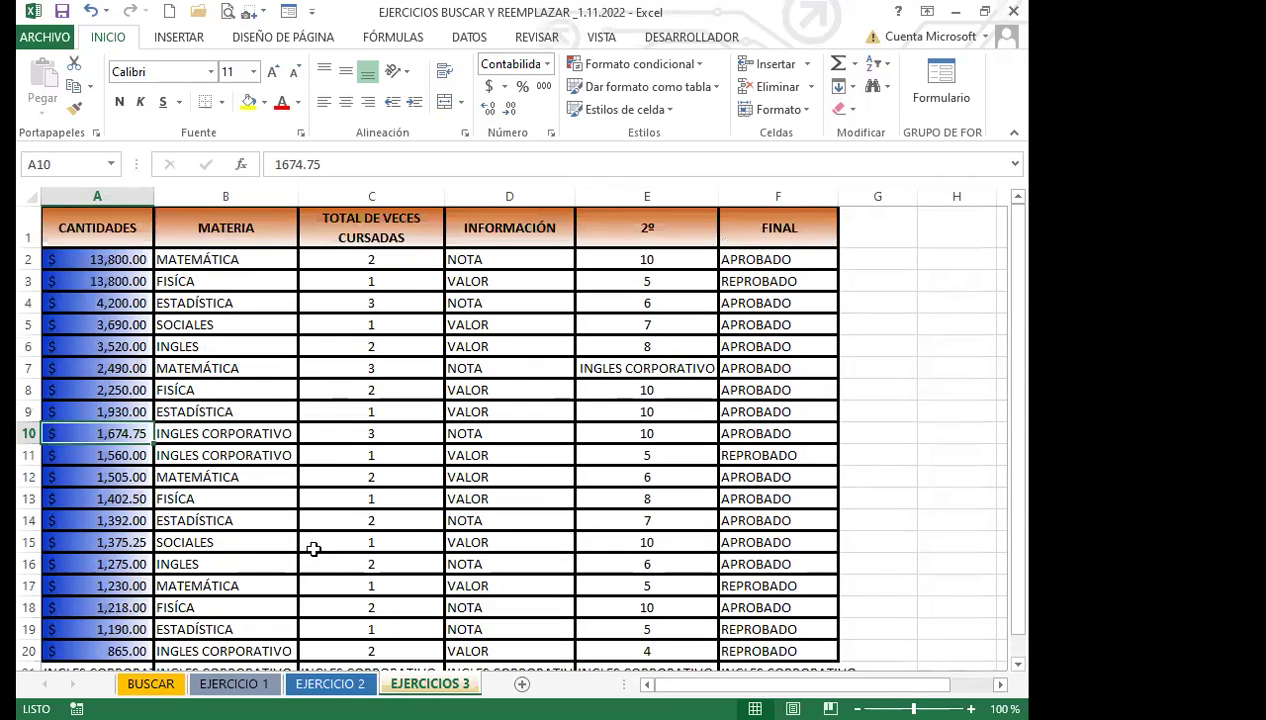
pyautogui.scroll(-1, 313, 549)
pyautogui.scroll(1, 361, 531)
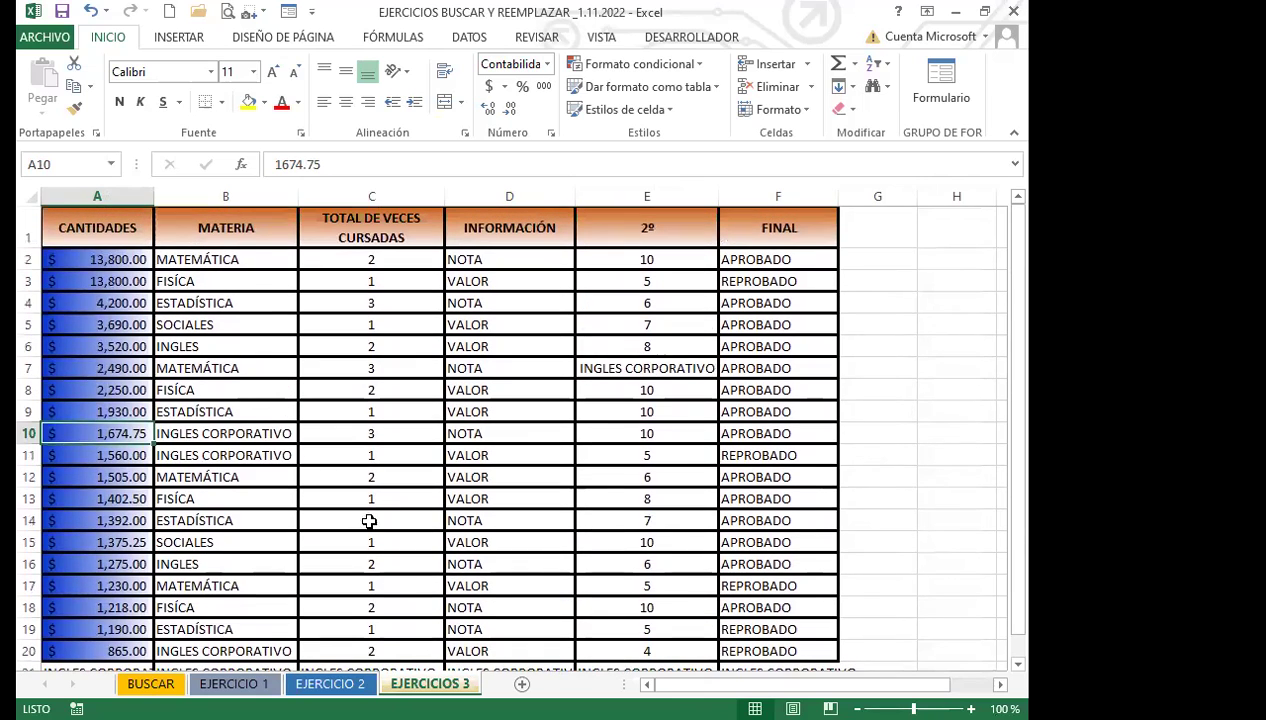
pyautogui.click(643, 376)
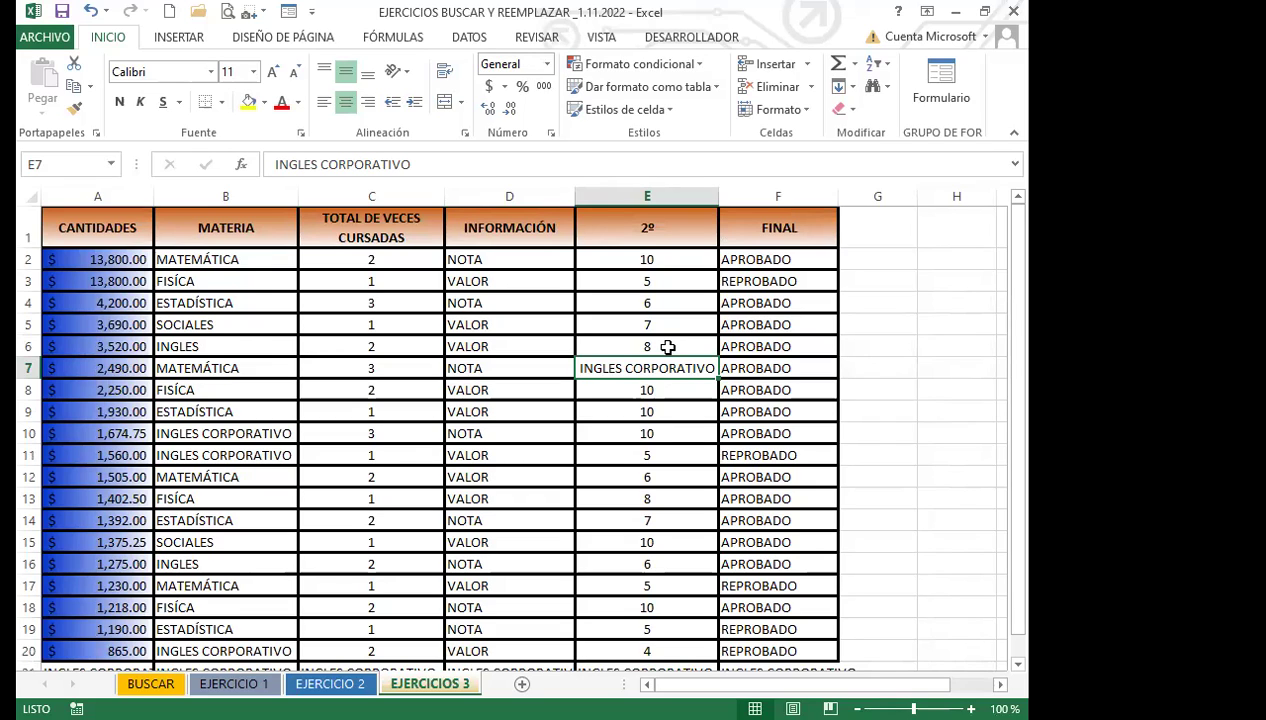
# Find all cells containing exactly MATEMÁTICA in the whole workbook.
pyautogui.click(515, 518)
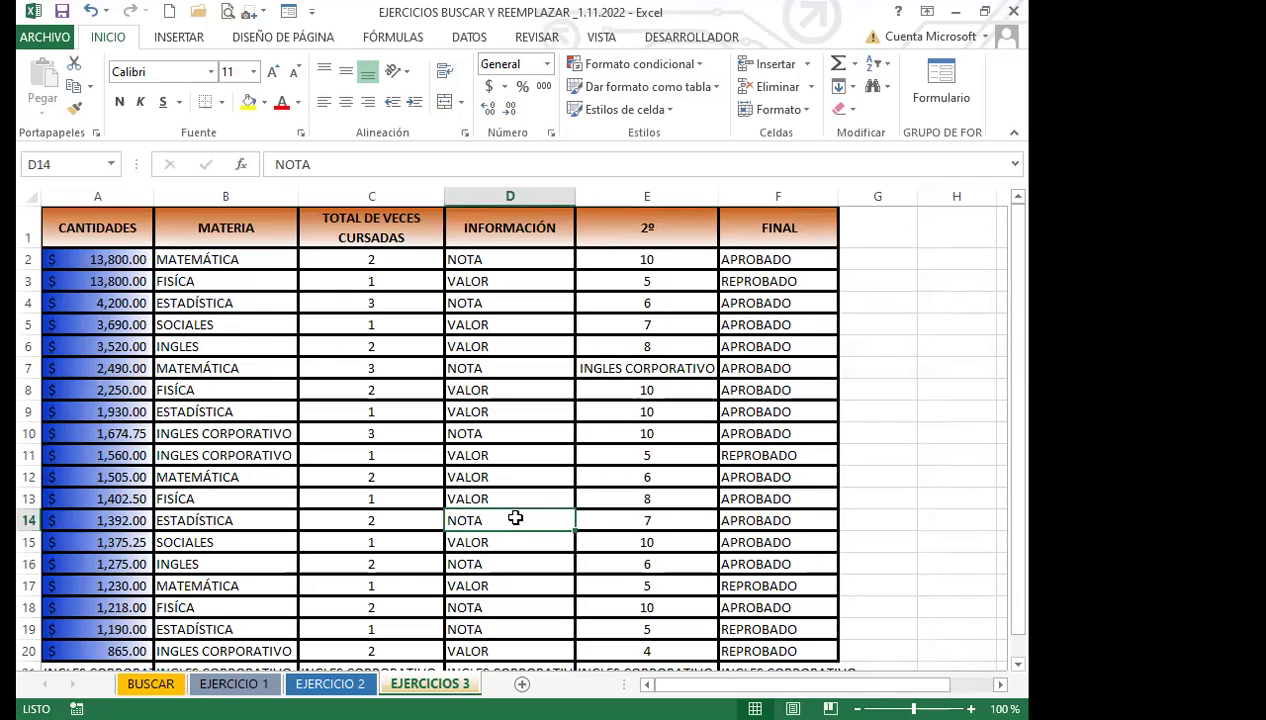
pyautogui.hotkey('ctrl', 'b')
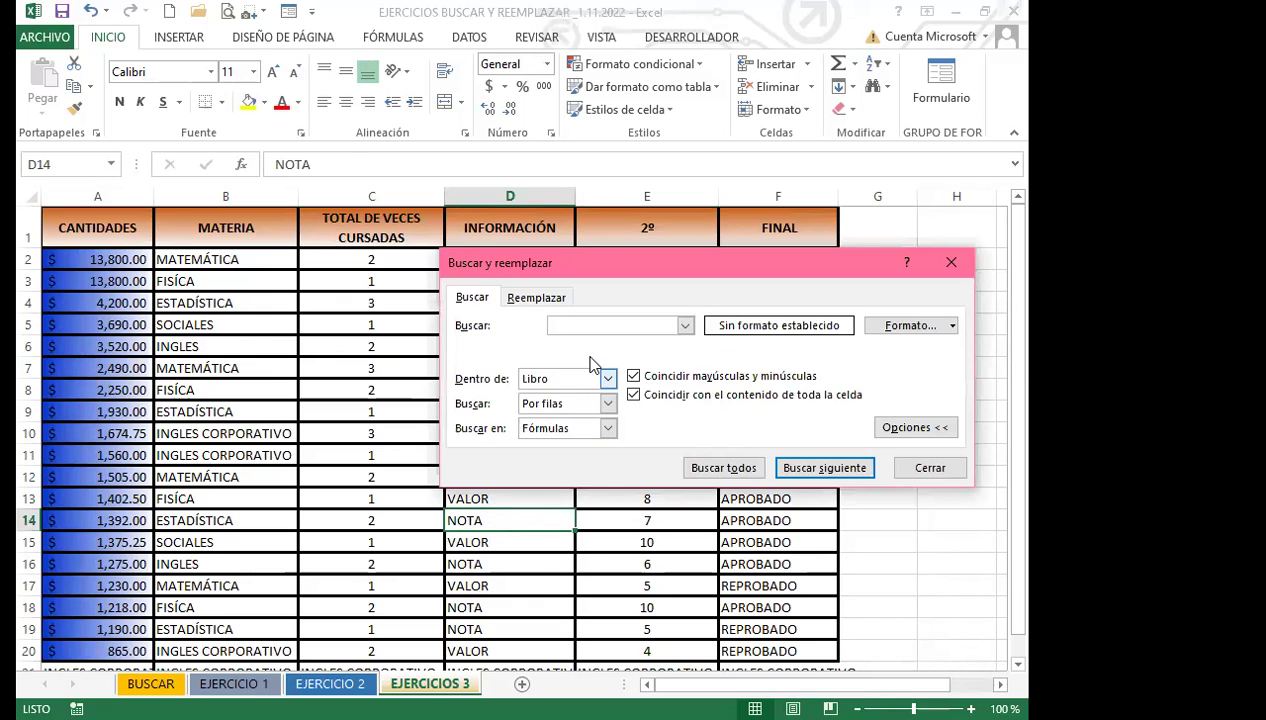
pyautogui.click(536, 298)
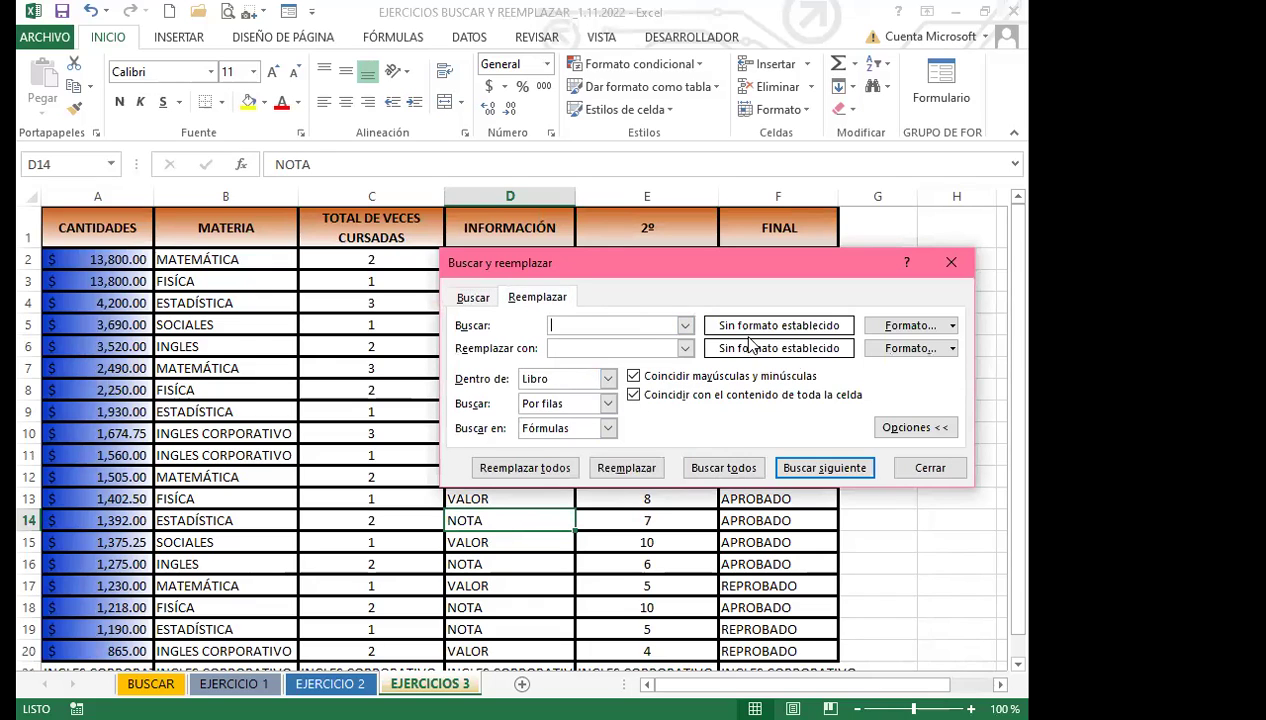
pyautogui.click(471, 298)
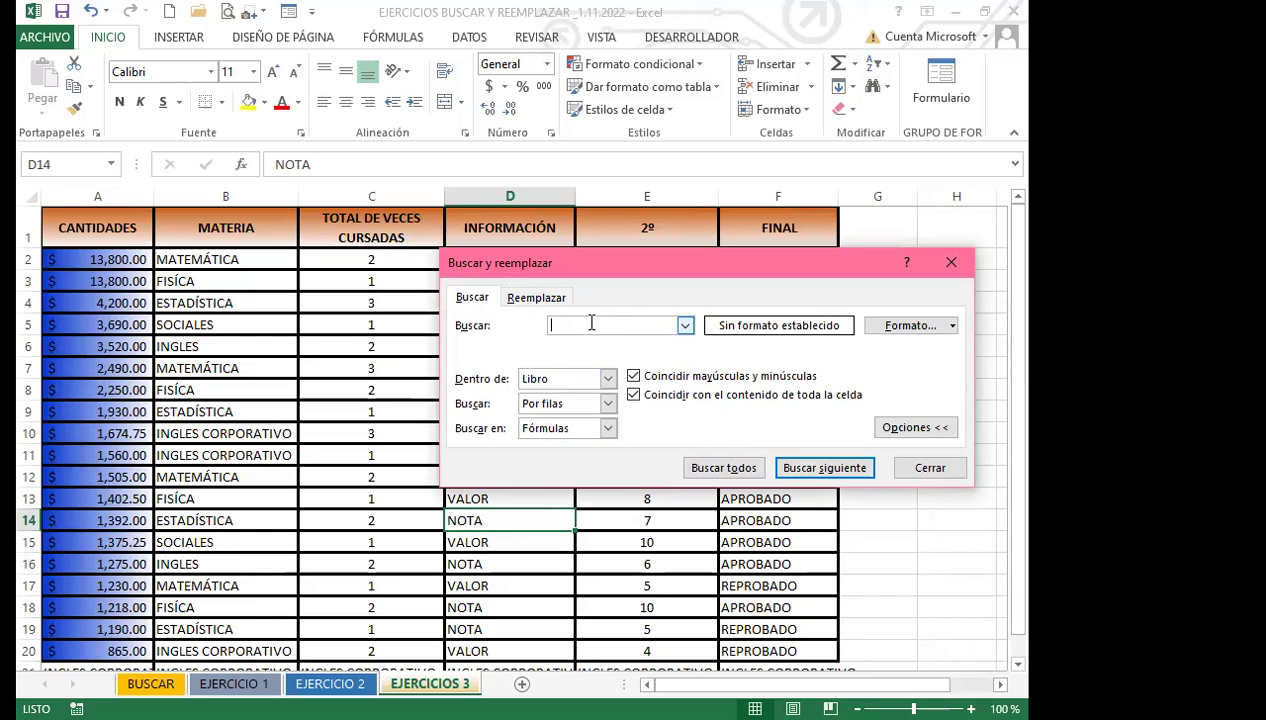
pyautogui.write('MATEMÁTICA')
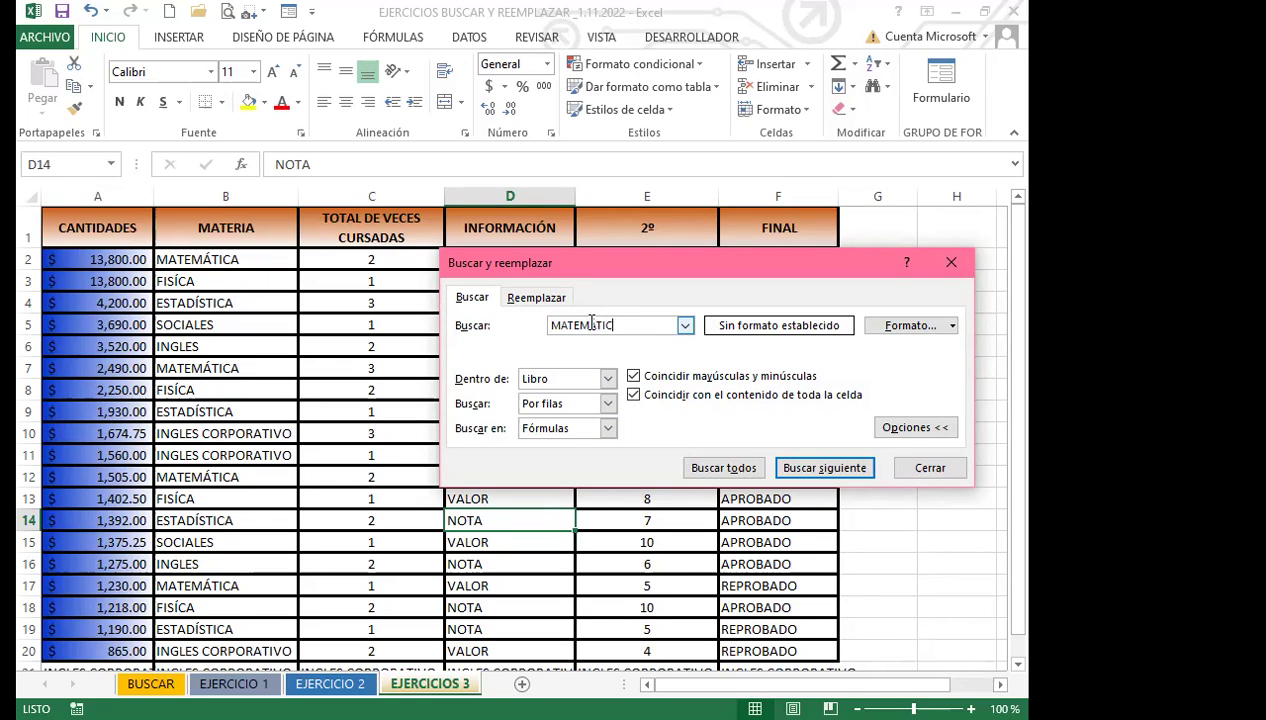
pyautogui.click(724, 468)
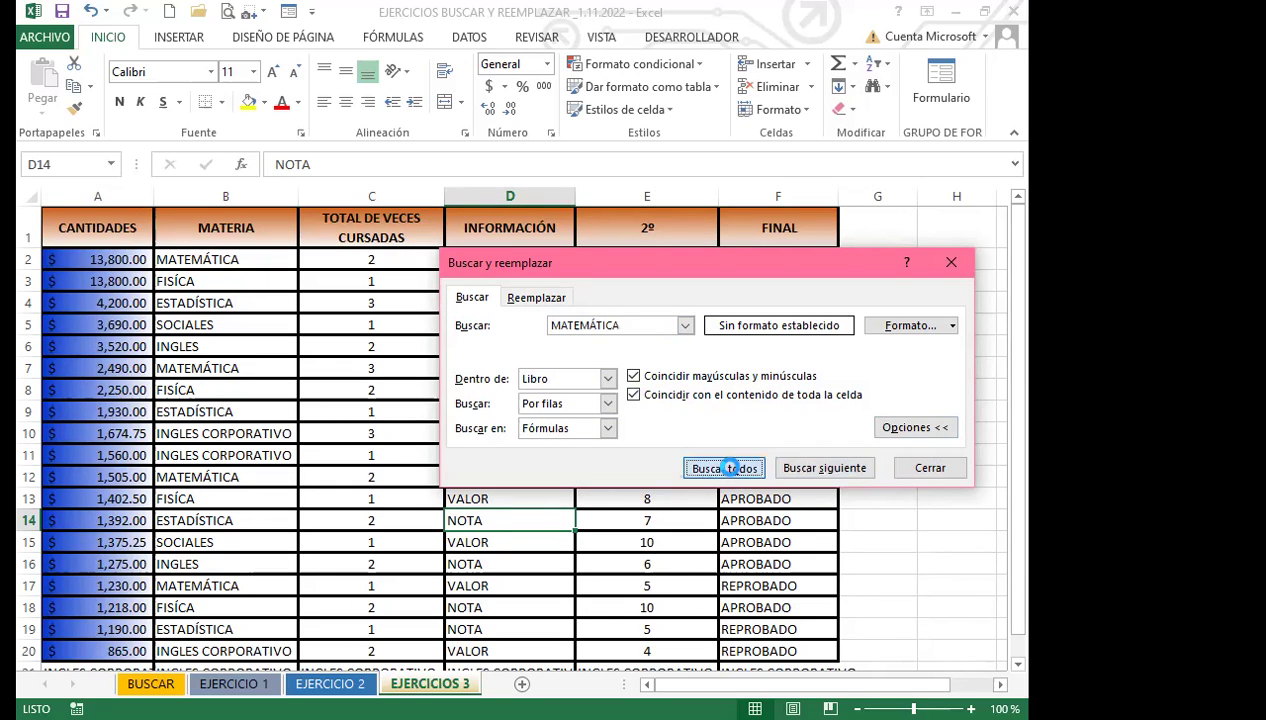
# Replace every cell containing exactly MATEMÁTICA with MATE_1 throughout the workbook and close Find and Replace.
pyautogui.click(556, 304)
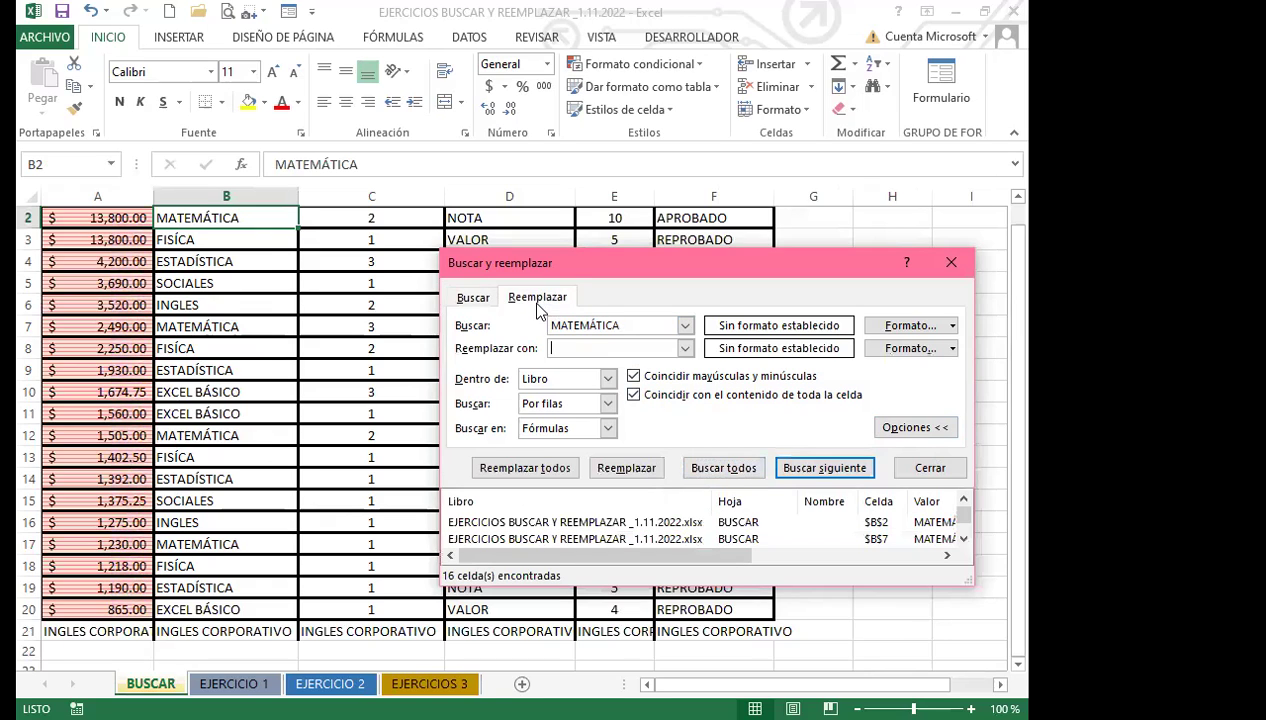
pyautogui.click(583, 349)
pyautogui.write('MATE')
pyautogui.write('M')
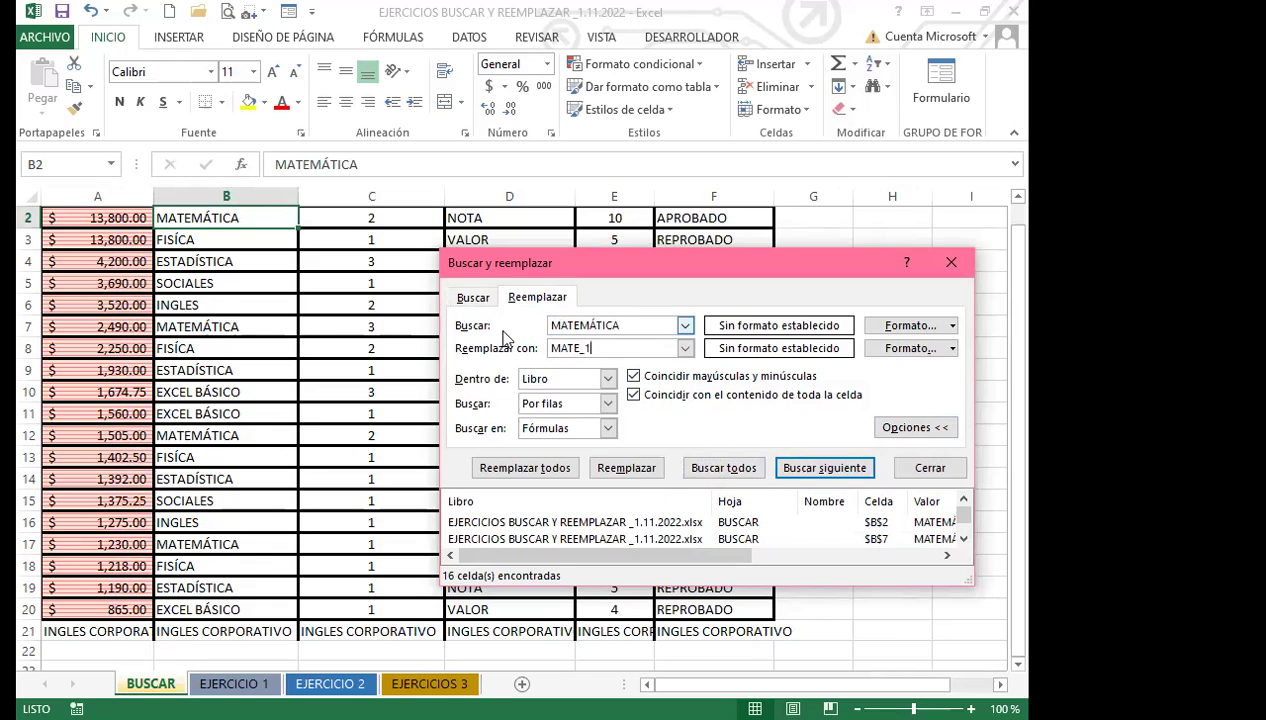
pyautogui.click(533, 468)
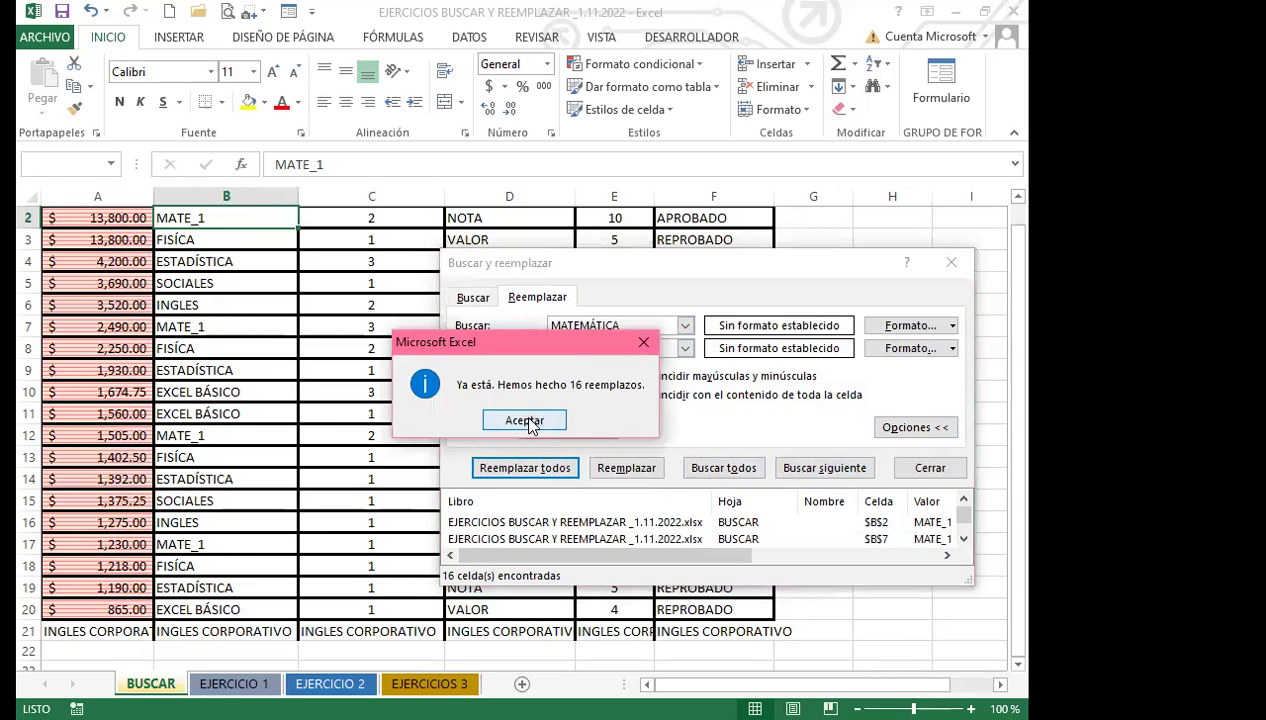
pyautogui.click(529, 421)
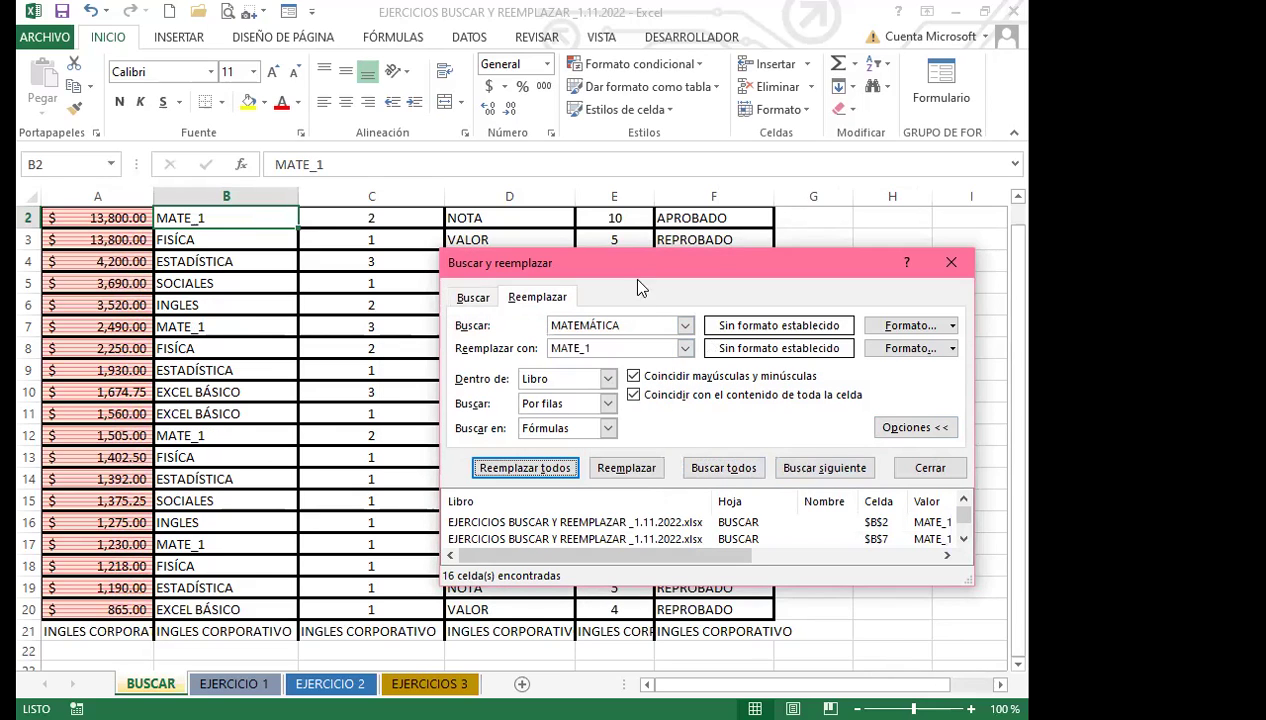
pyautogui.click(955, 270)
# Check the replaced subject names in column B of the BUSCAR sheet, selecting B12.
pyautogui.scroll(1, 237, 485)
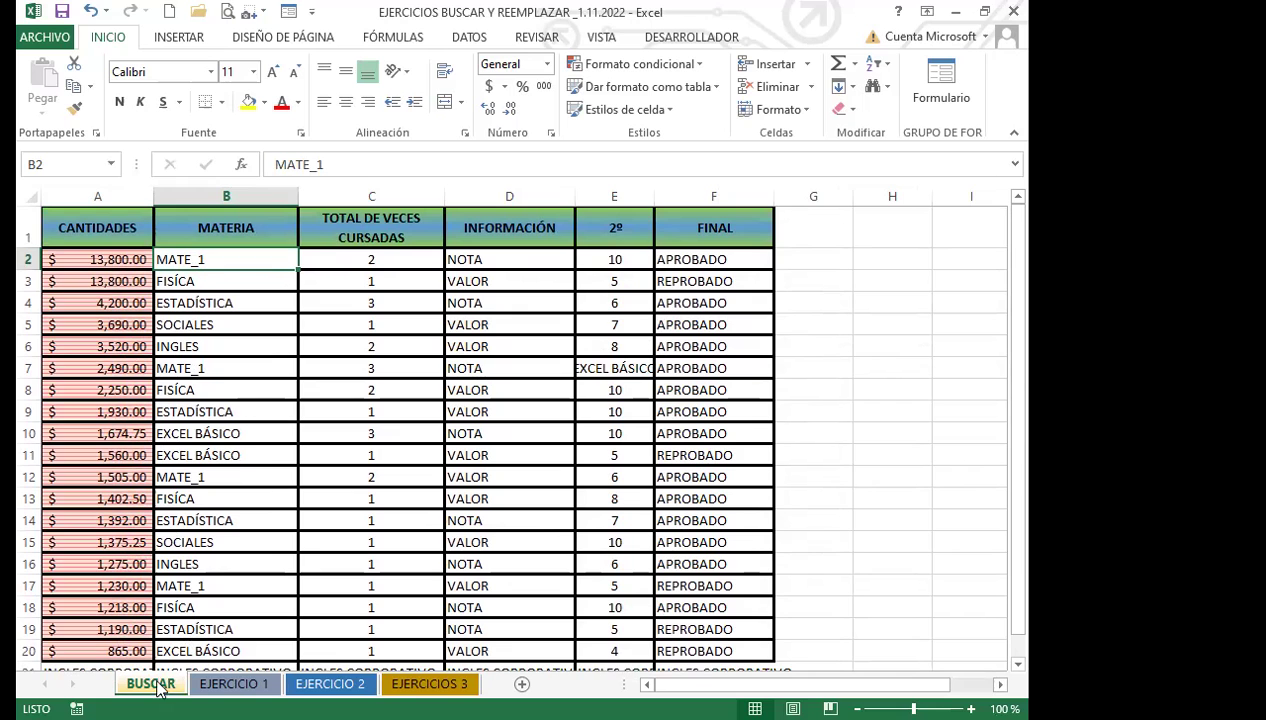
pyautogui.scroll(-1, 265, 380)
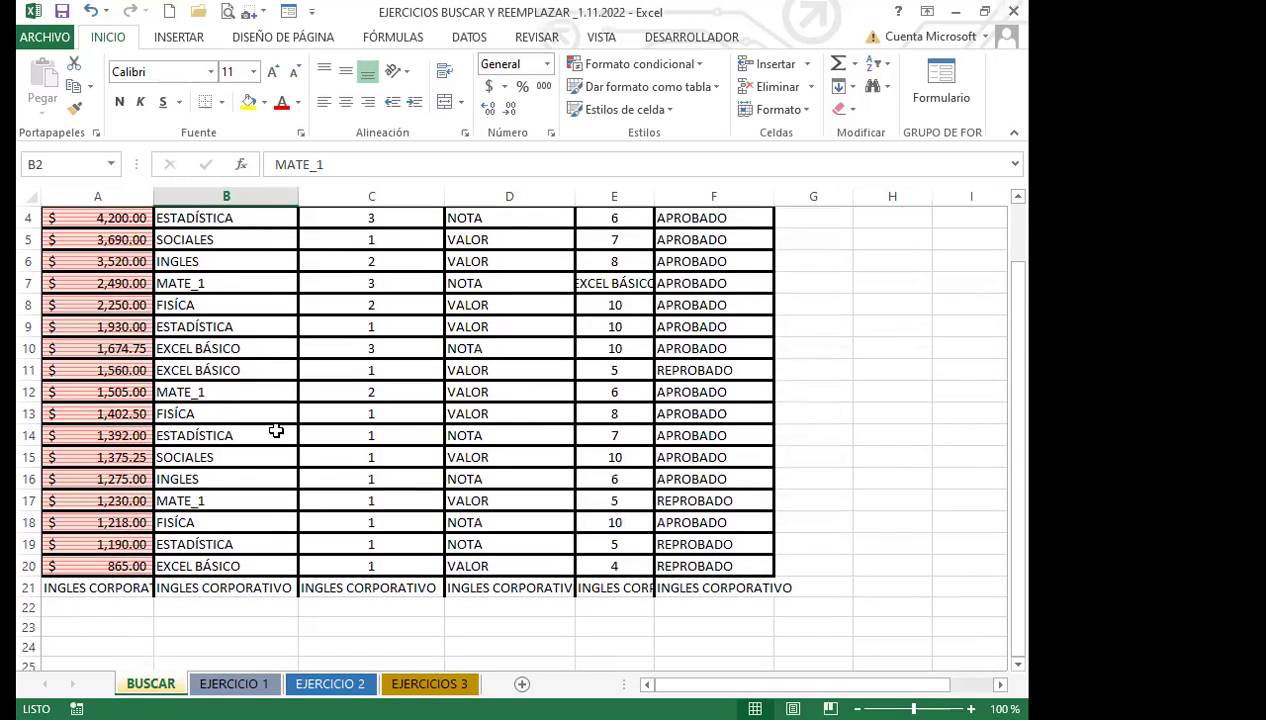
pyautogui.click(237, 390)
# Check the replaced subject cells B2, B7 and B12 on the EJERCICIO 1 sheet.
pyautogui.click(234, 683)
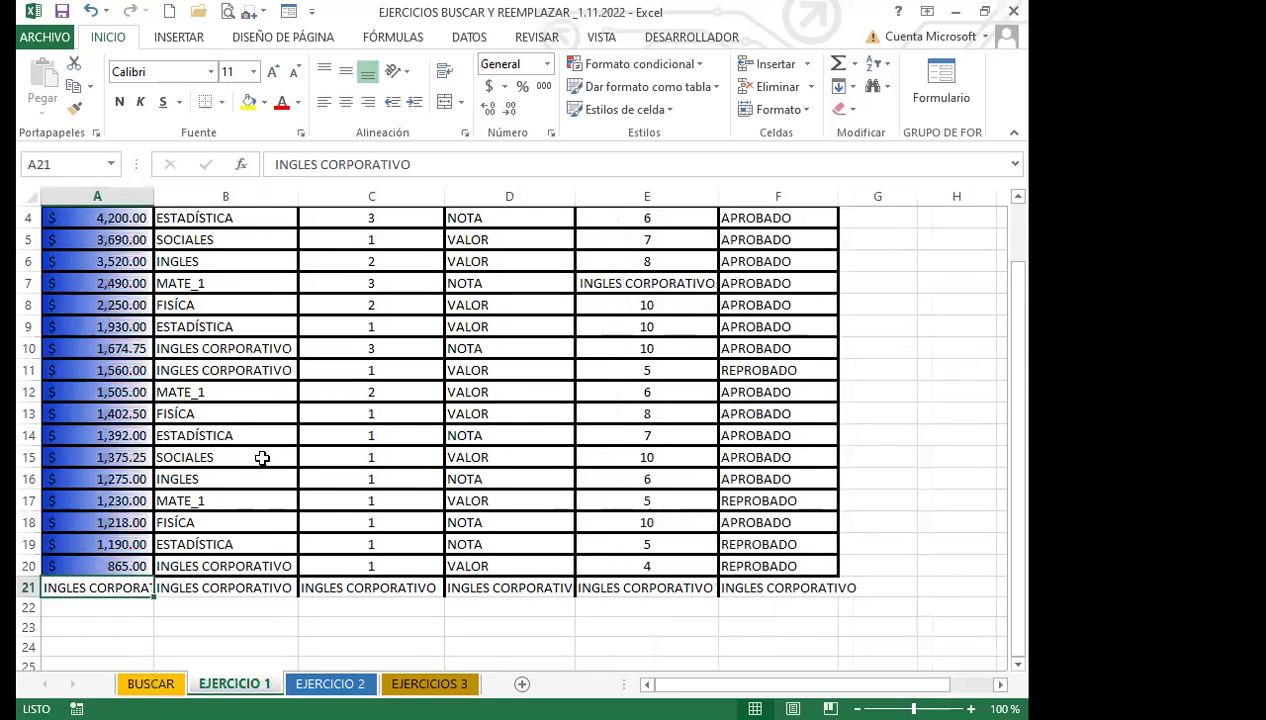
pyautogui.scroll(1, 252, 440)
pyautogui.click(256, 259)
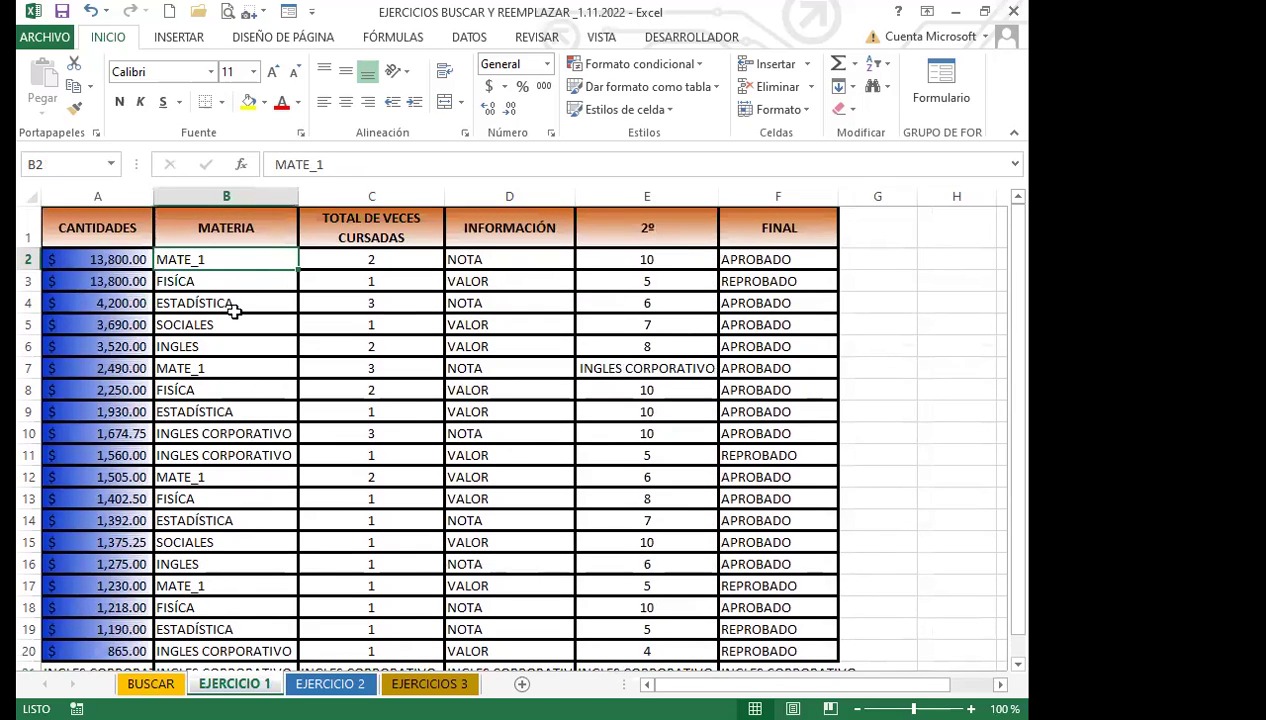
pyautogui.click(221, 368)
pyautogui.click(229, 476)
# Check the replaced subject cells B2, B7 and B12 on the EJERCICIO 2 sheet.
pyautogui.click(330, 683)
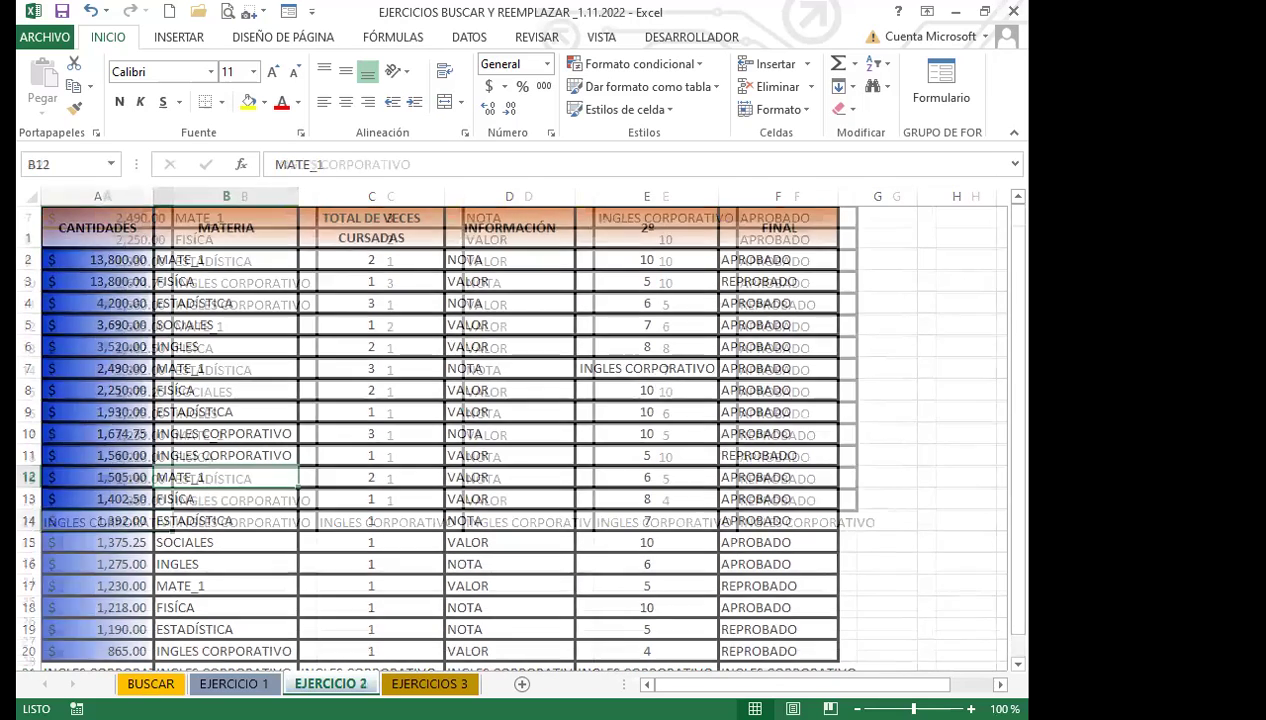
pyautogui.scroll(2, 249, 362)
pyautogui.click(235, 261)
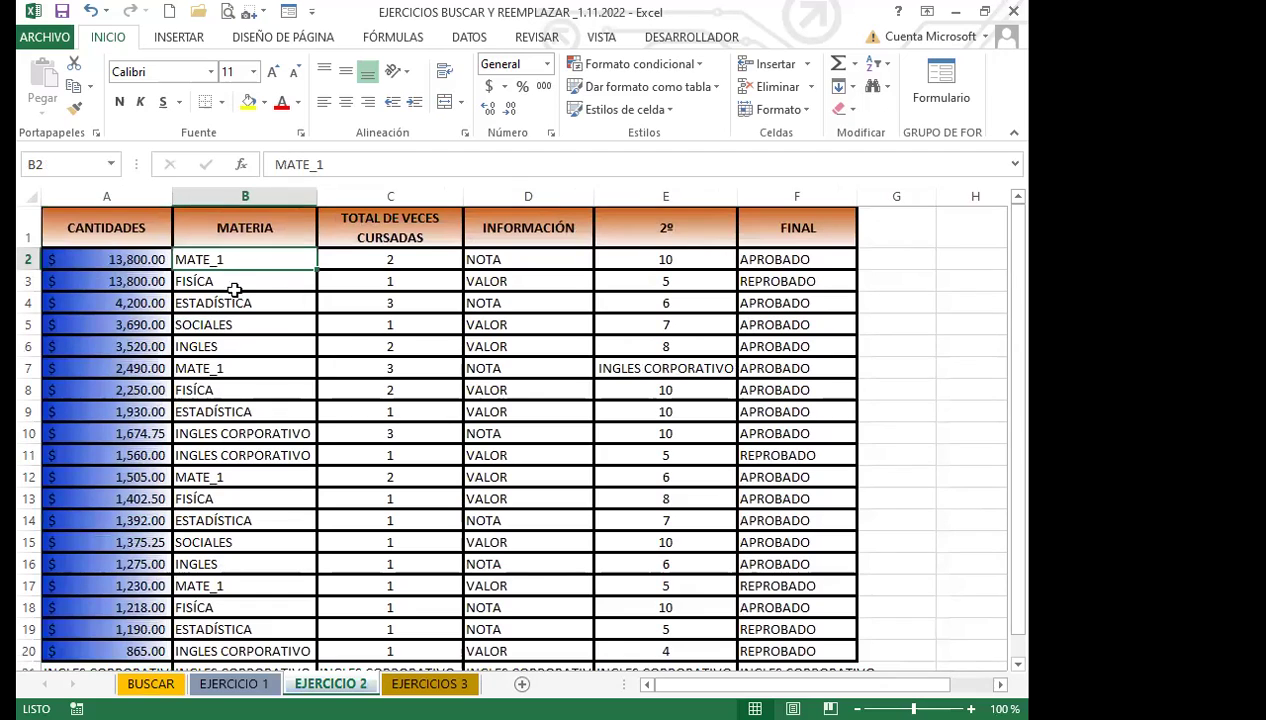
pyautogui.click(236, 373)
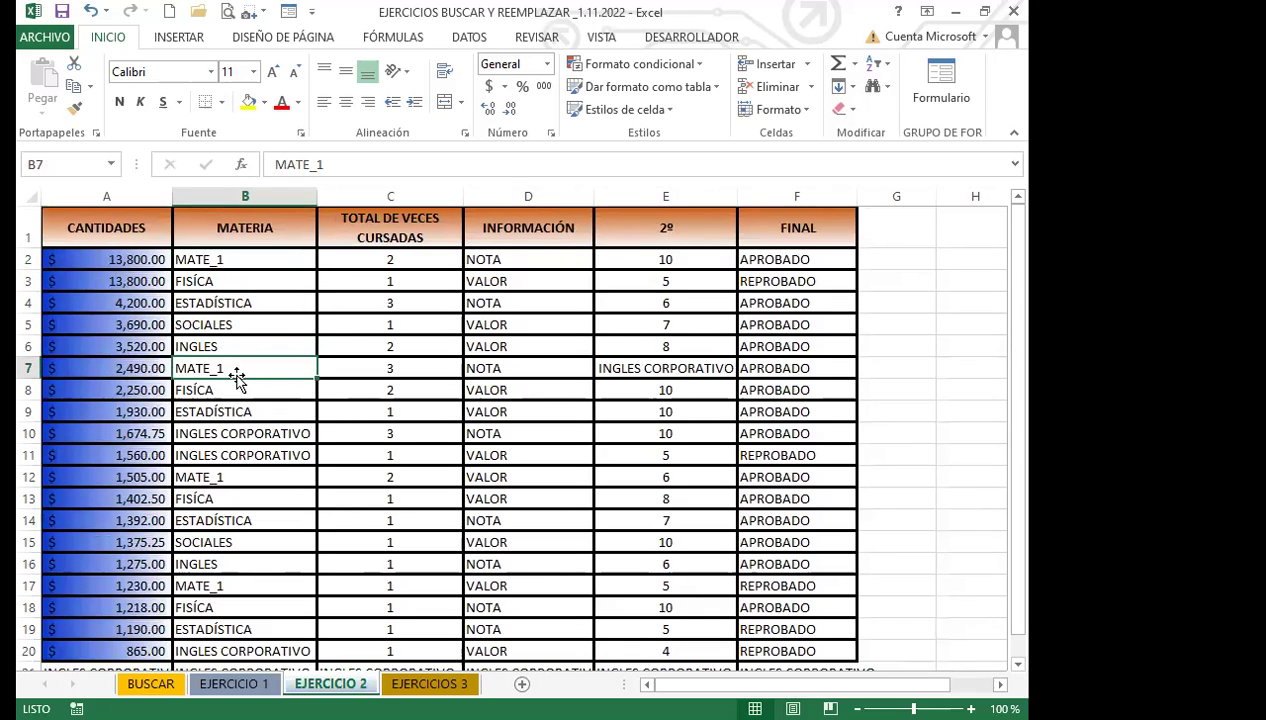
pyautogui.click(238, 476)
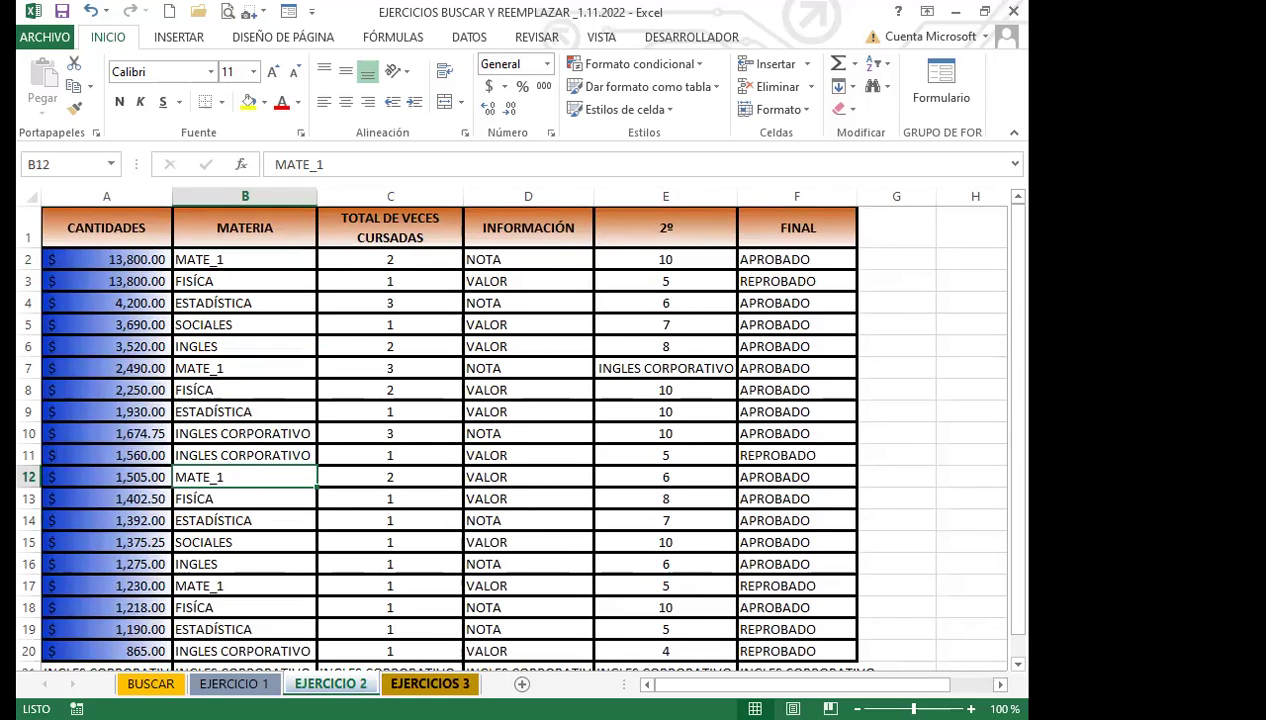
# Check the replaced subject cells B2, B7 and B12 on EJERCICIOS 3, and review the rest of column B.
pyautogui.click(429, 683)
pyautogui.click(238, 257)
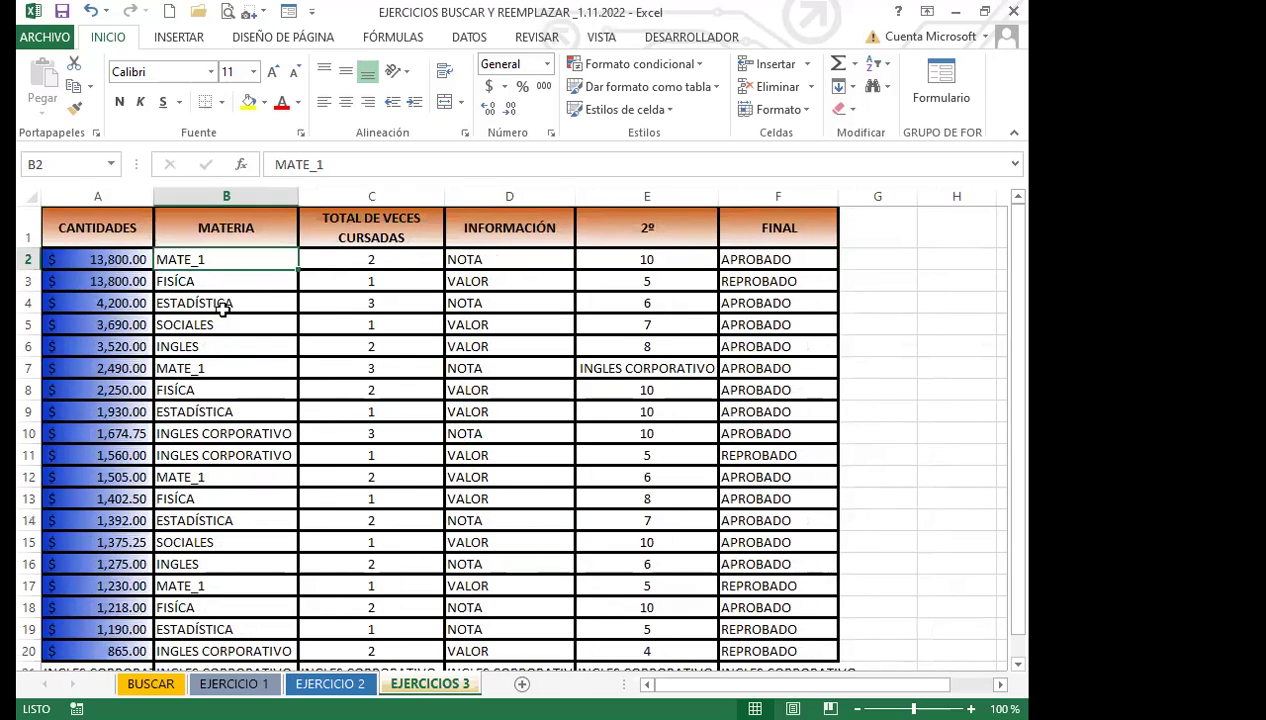
pyautogui.click(215, 368)
pyautogui.click(220, 477)
pyautogui.click(224, 565)
pyautogui.scroll(-1, 240, 590)
pyautogui.click(244, 527)
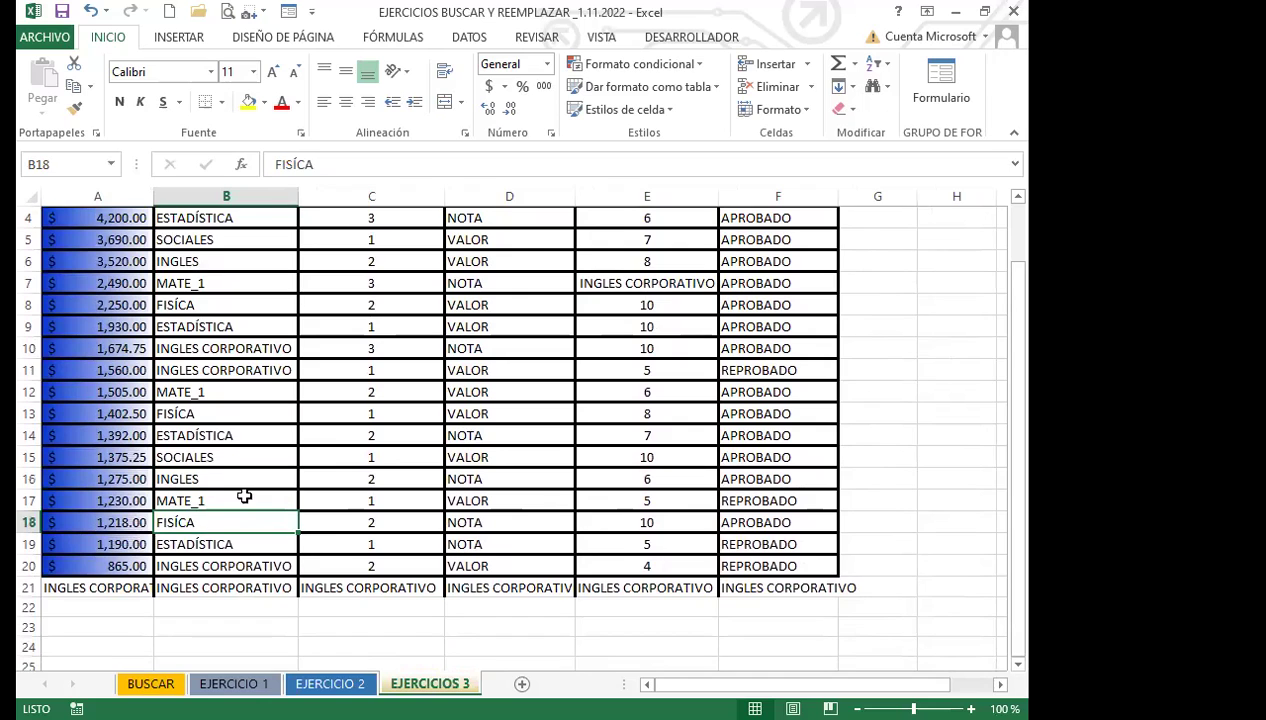
pyautogui.scroll(1, 374, 530)
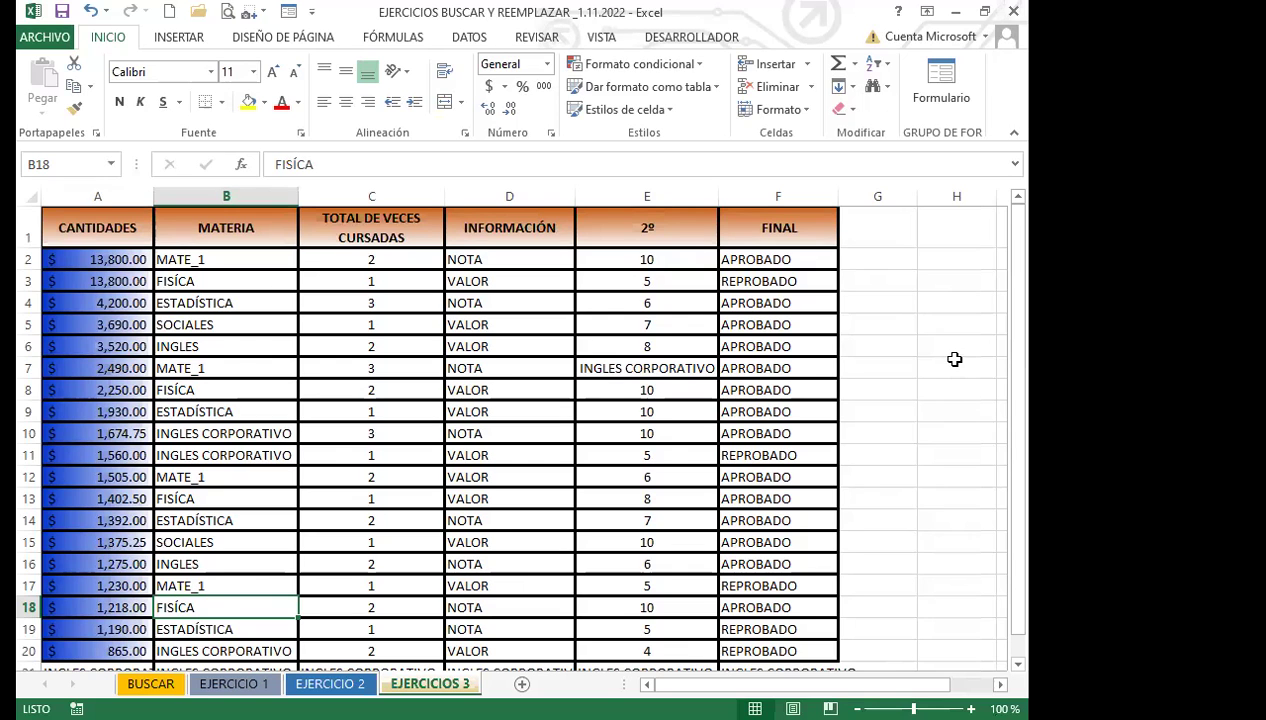
pyautogui.click(924, 452)
pyautogui.click(265, 394)
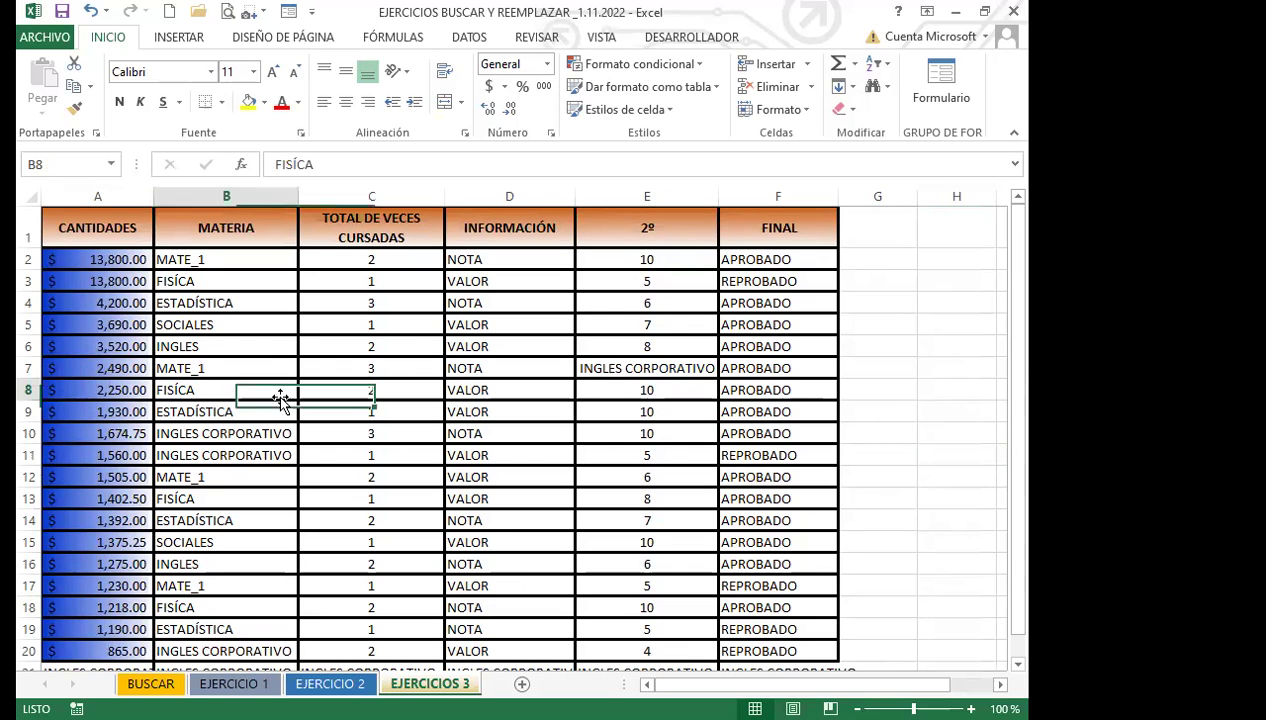
pyautogui.scroll(-2, 268, 438)
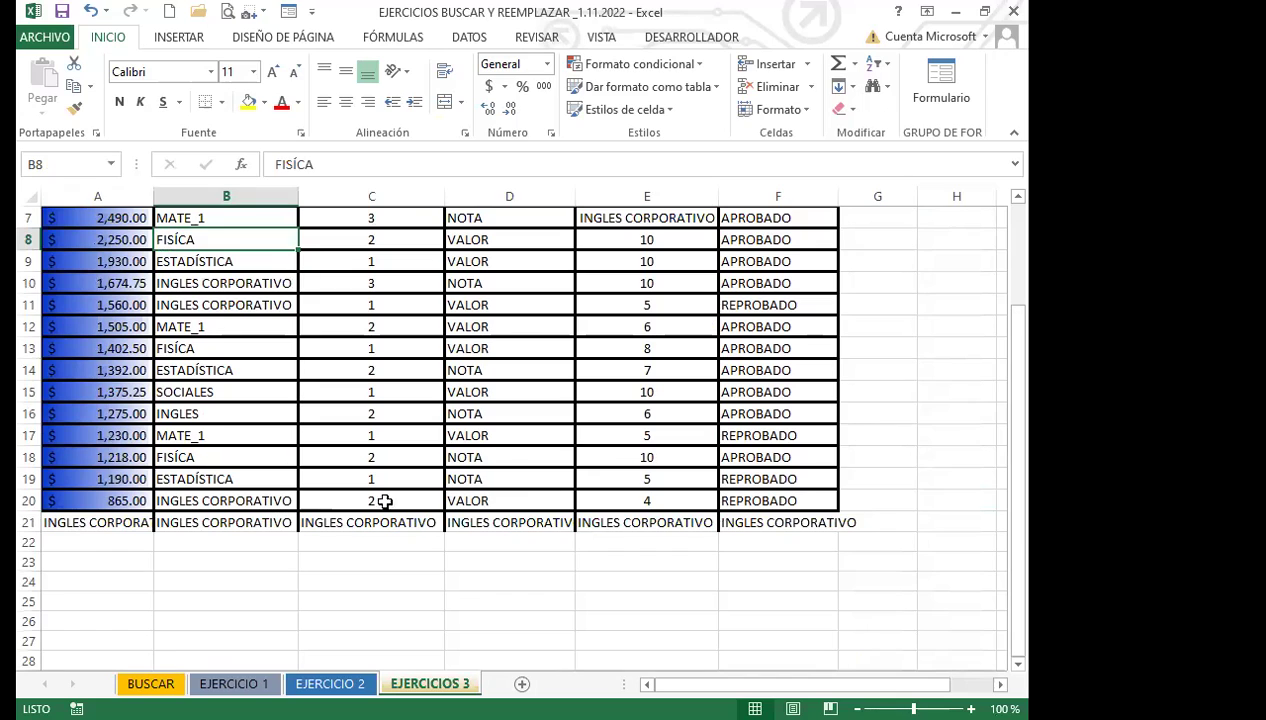
pyautogui.click(553, 577)
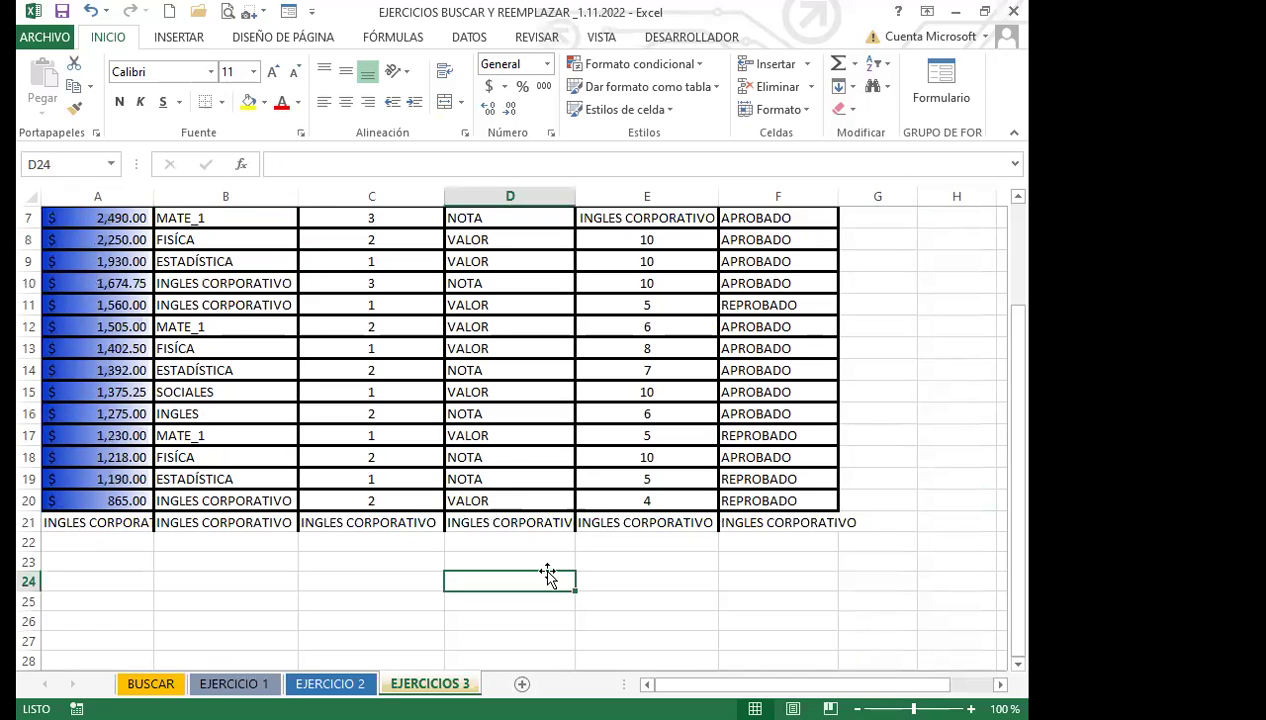
pyautogui.click(560, 522)
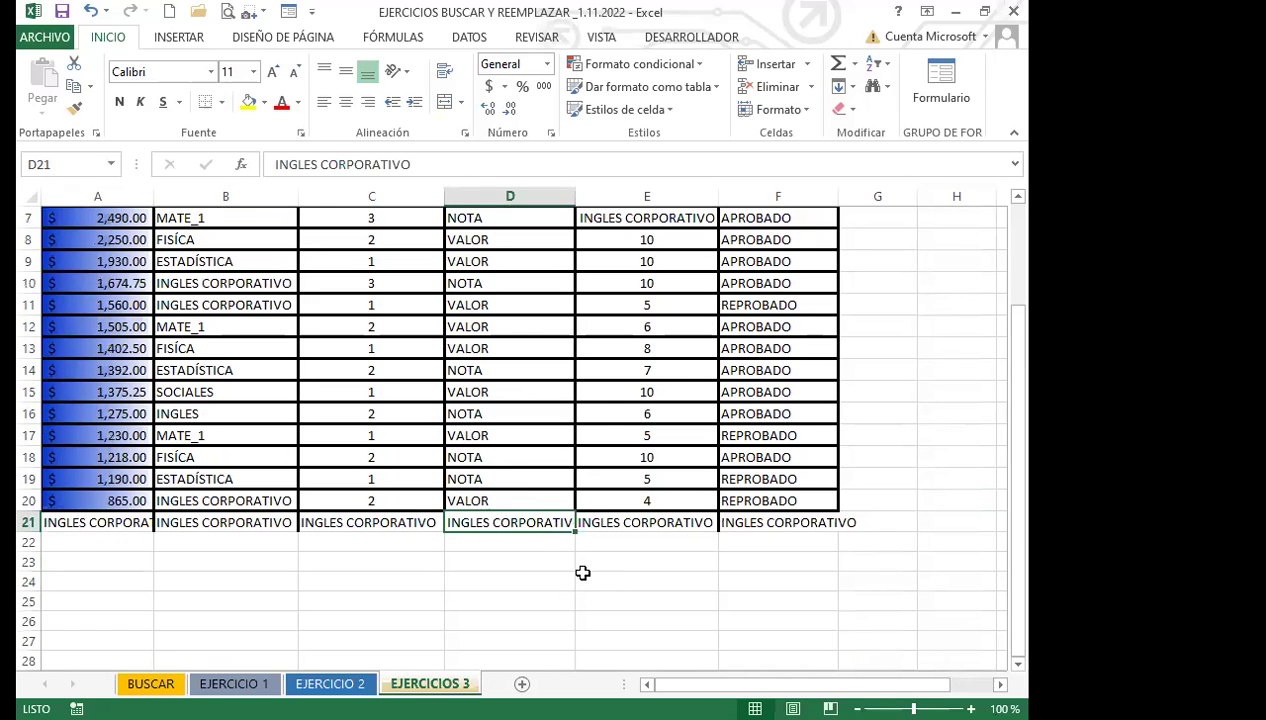